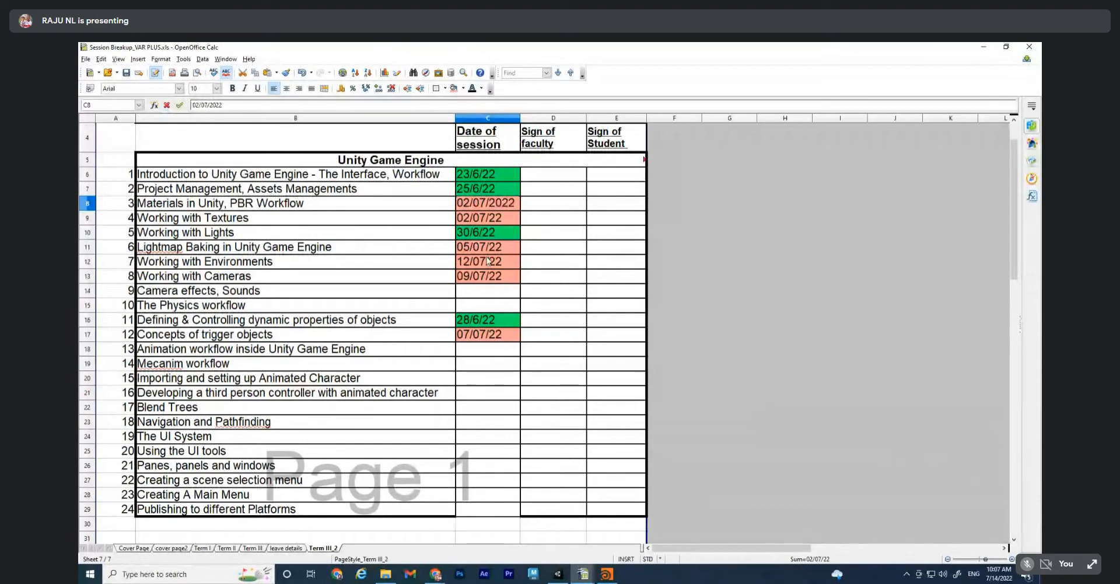
Change the session date for Materials in Unity, PBR Workflow to 14/07/2022 and save the spreadsheet in its current format
key(BackSpace)
key(Delete)
text(14)
click(496, 260)
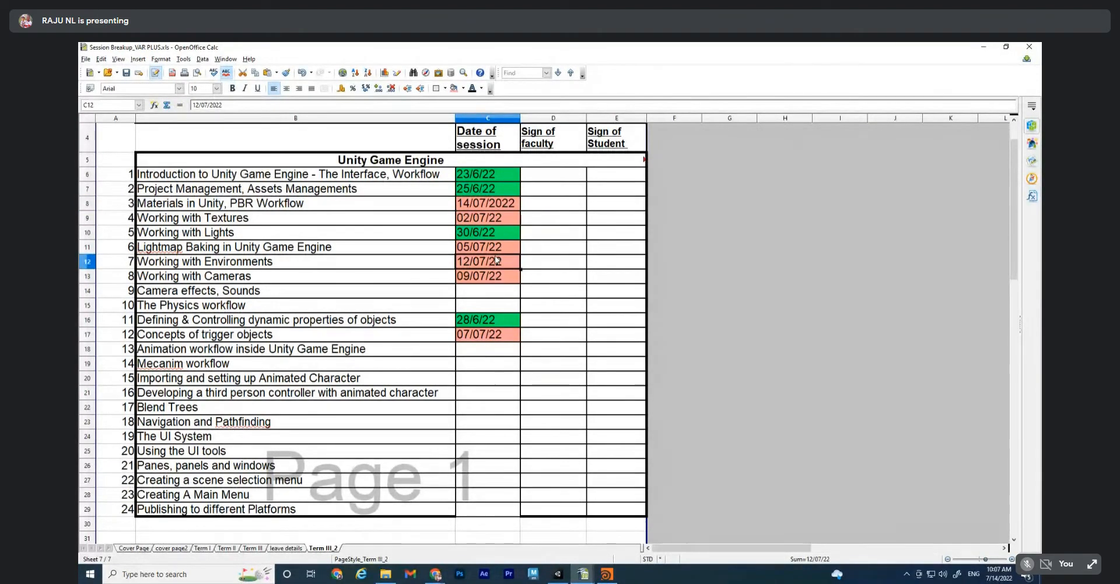
key(ctrl+s)
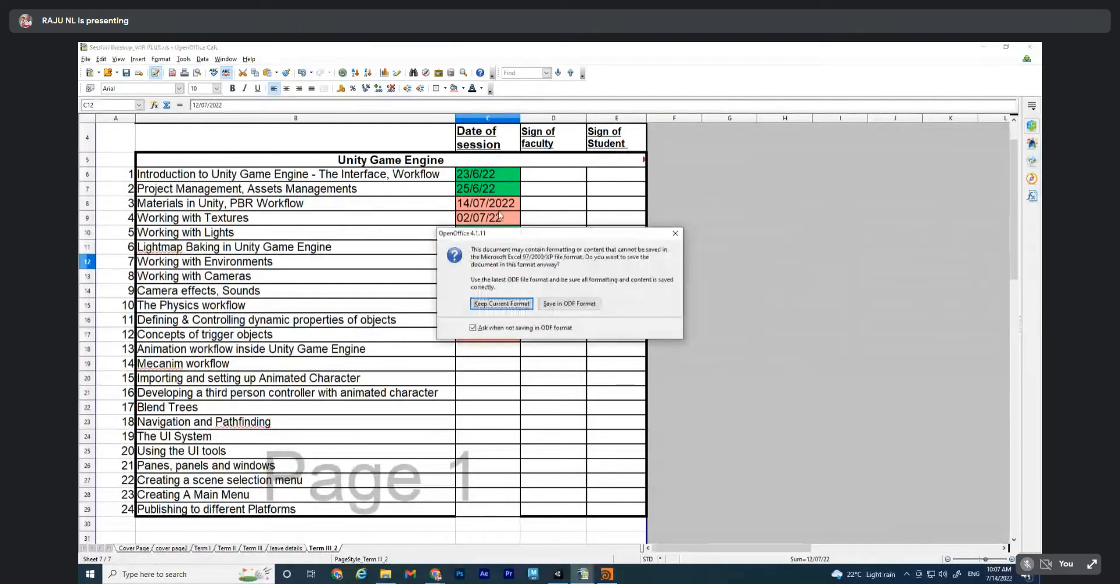
key(Return)
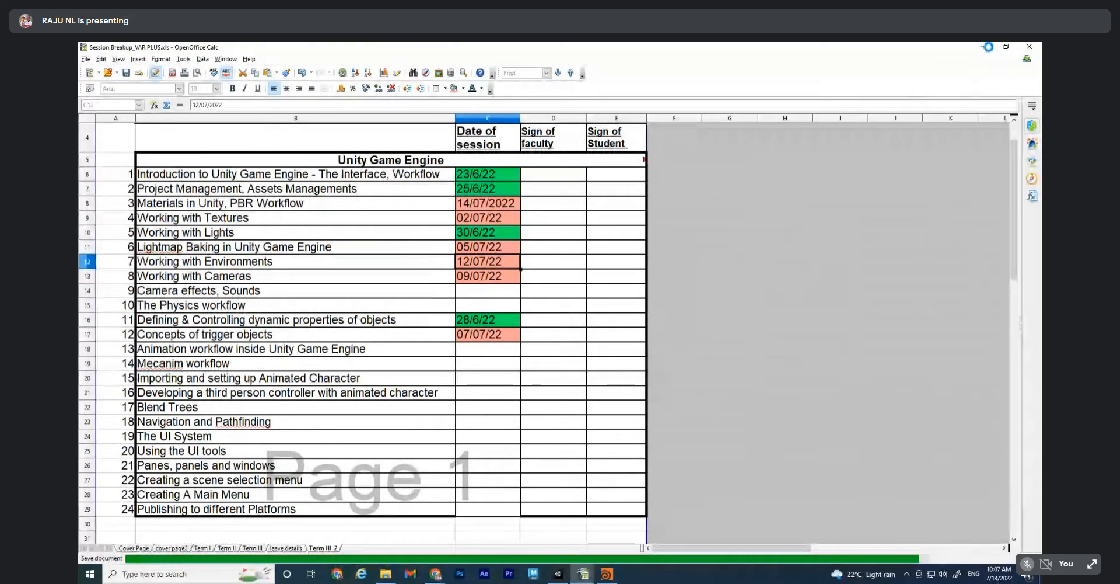
Switch to the Google Meet window, look through the meeting's participant list, and minimize the window
mouse_move(438, 578)
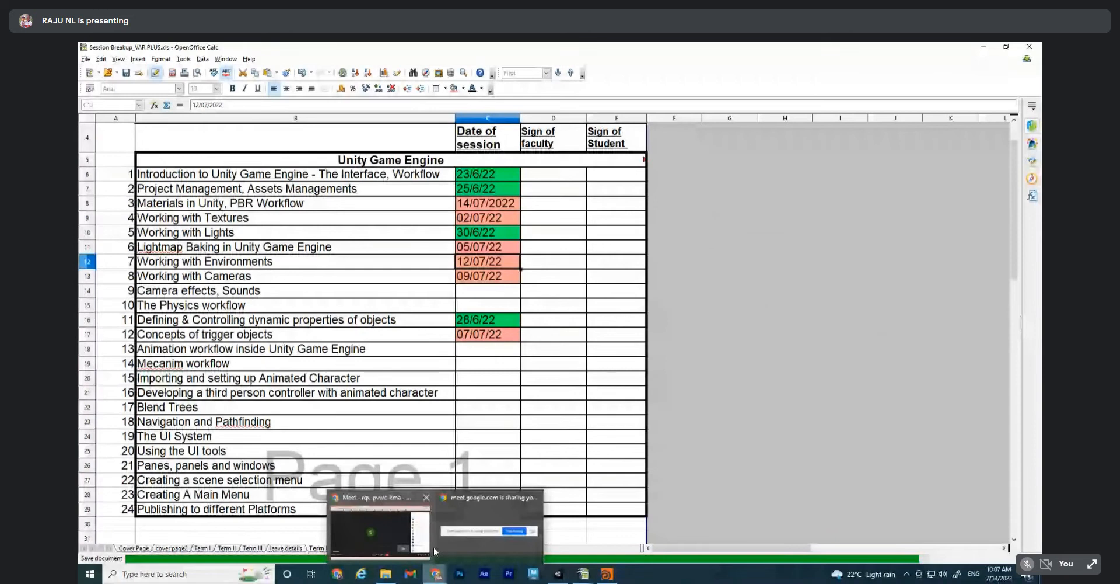
click(490, 536)
click(665, 150)
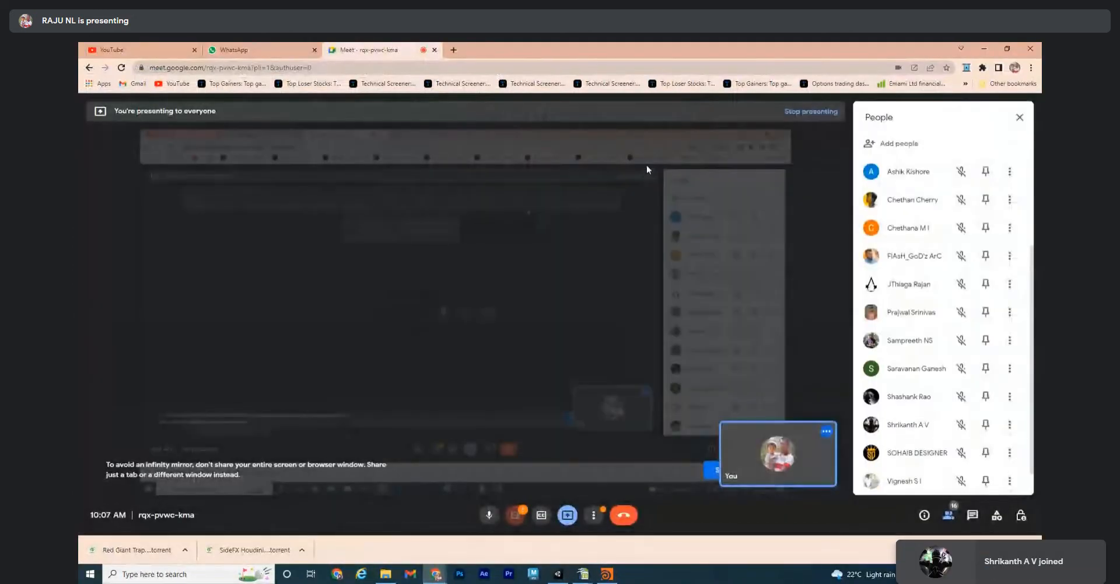
scroll(944, 336, down, 1)
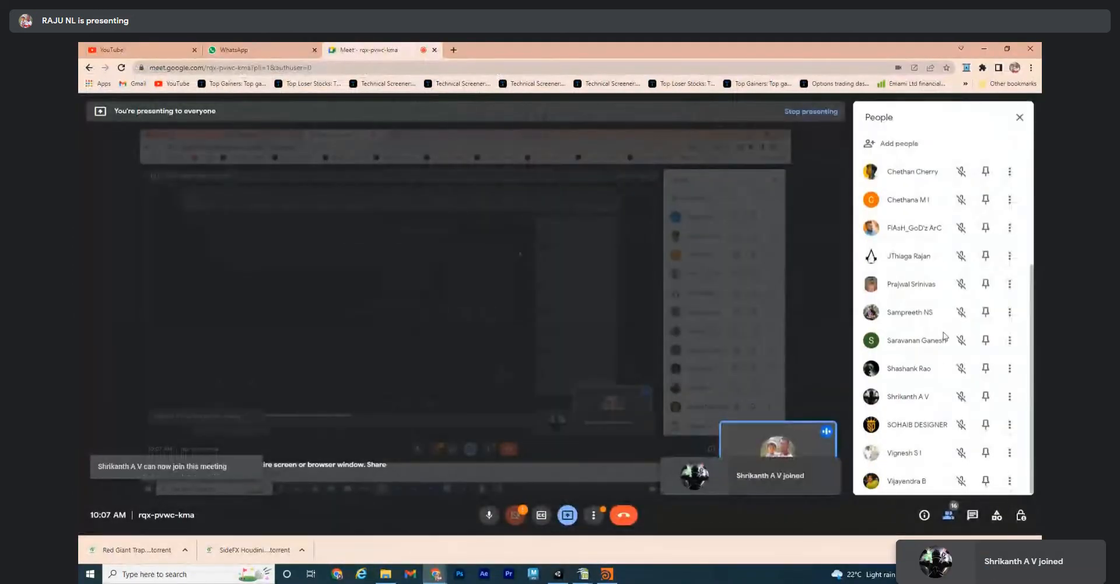
scroll(932, 330, up, 3)
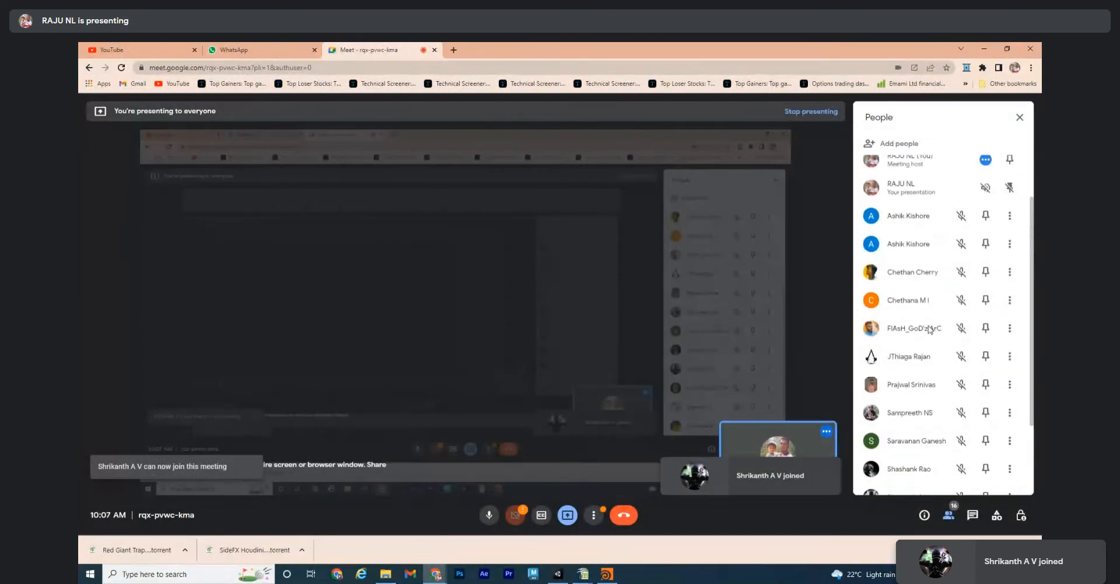
scroll(930, 329, up, 2)
scroll(930, 329, down, 3)
scroll(929, 328, down, 2)
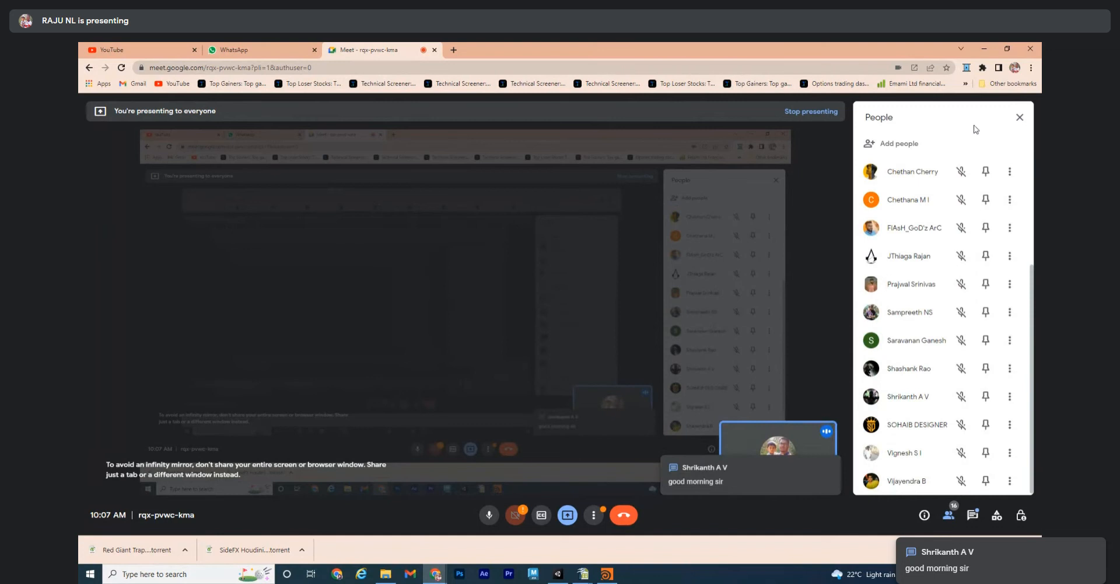
click(984, 49)
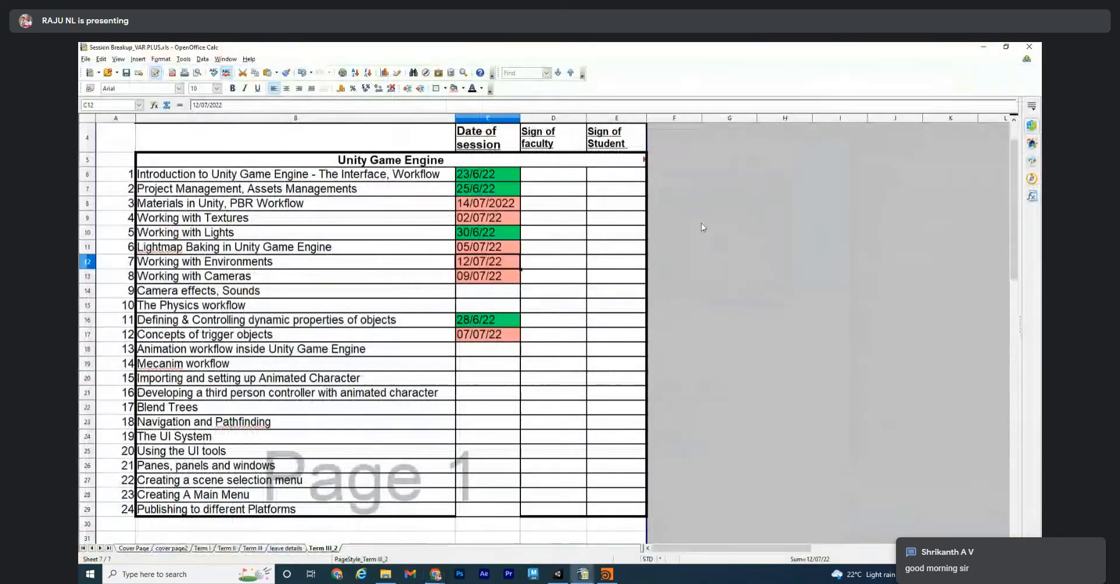
Minimize the spreadsheet, open a new Notepad document, and enlarge its window
click(985, 49)
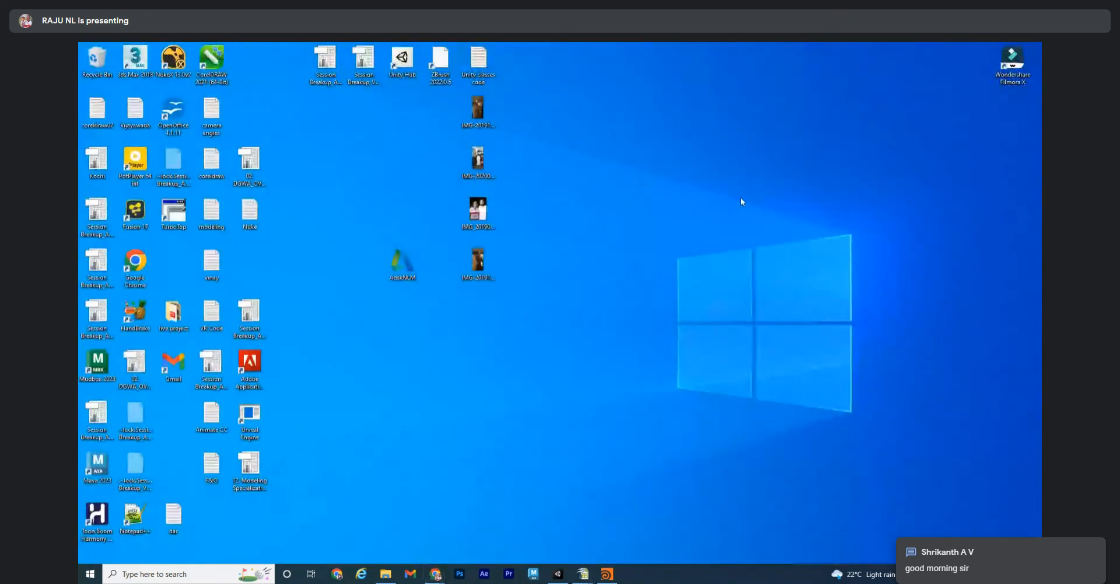
key(super)
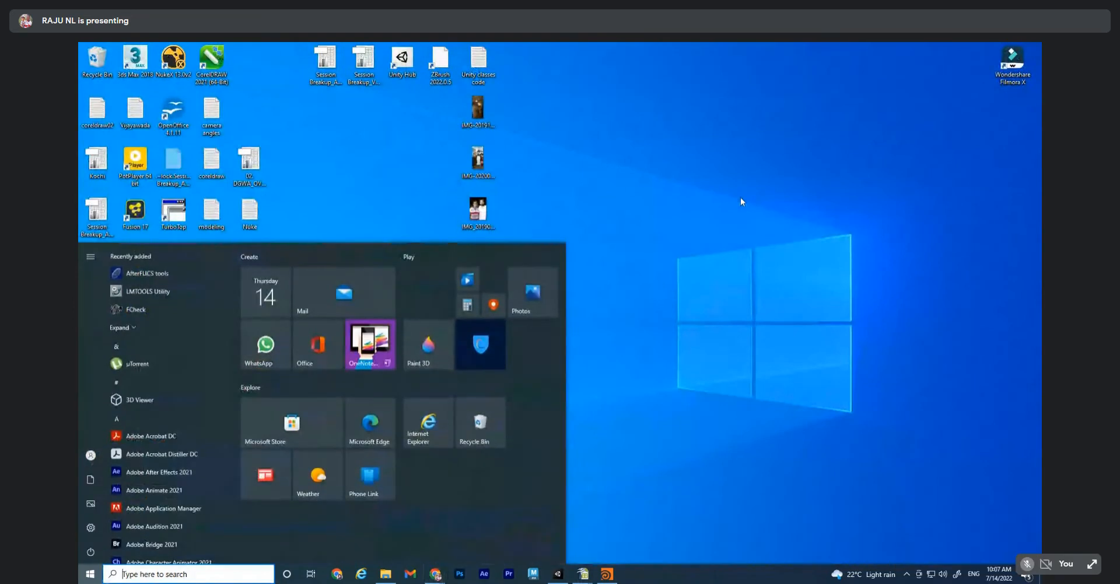
text(note)
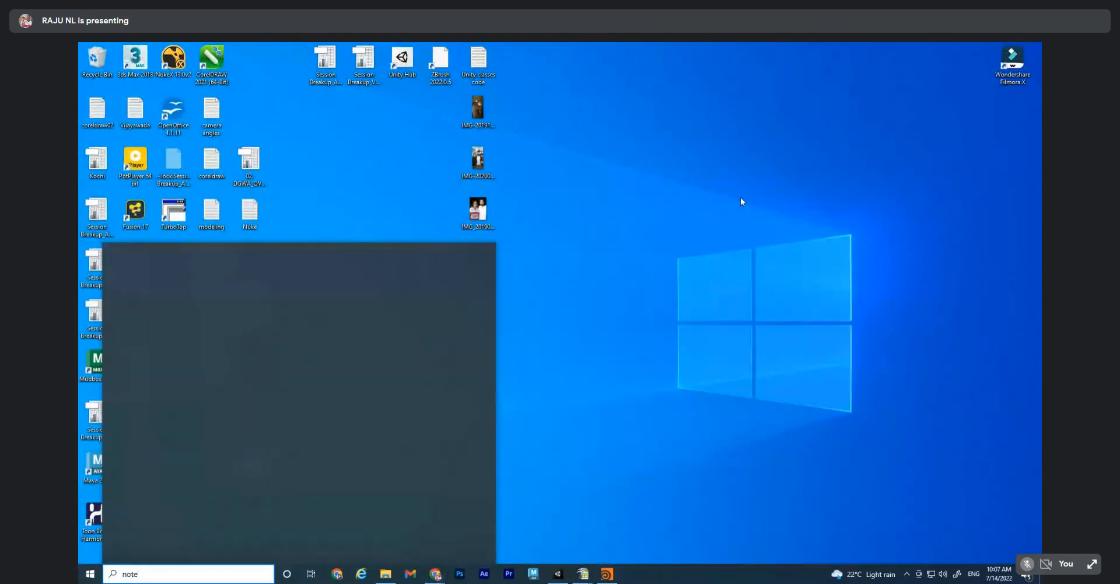
key(Return)
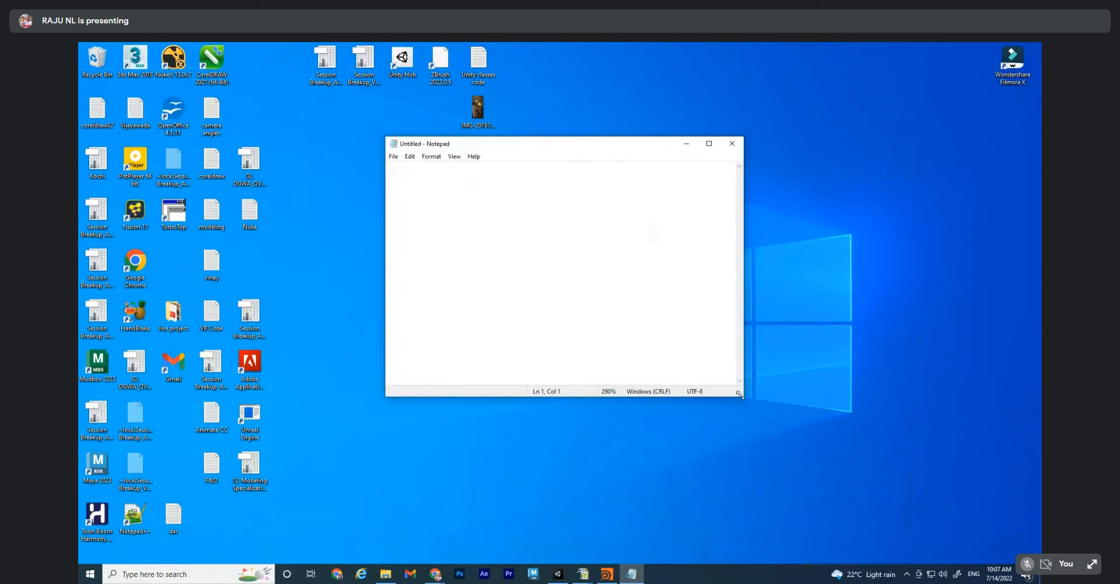
drag(742, 394, 933, 474)
ctrl+scroll(684, 391, up, 9)
ctrl+scroll(648, 321, down, 10)
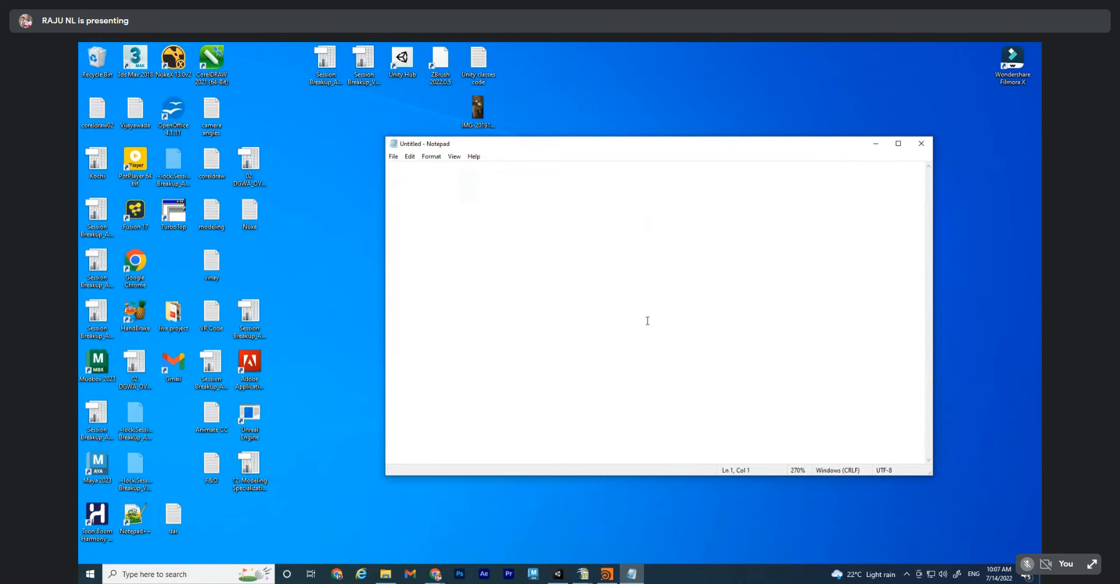
Write "hdrp" and, separated by a gap, "urp" on the first line of the note
text(hdr)
key(BackSpace)
text(p )
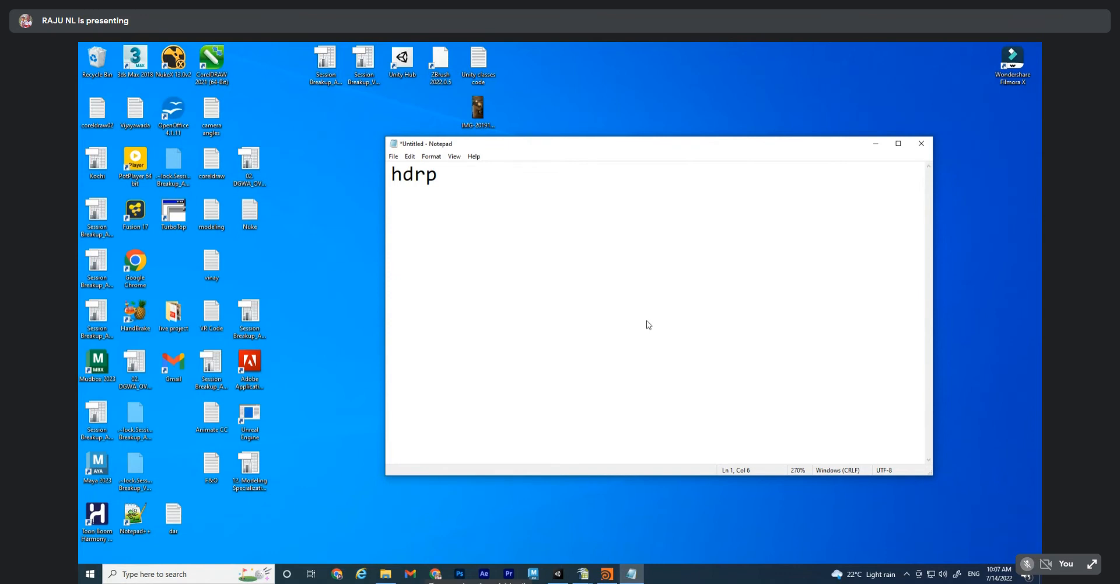
text(urp)
Add the text "urp set" on the third line, leaving a blank line below the first
key(Left)
key(Left)
key(Left)
key(Left)
key(Left)
key(Left)
key(Left)
key(Left)
key(Left)
key(Left)
key(Right)
key(Right)
key(Right)
key(Right)
key(Right)
key(Right)
key(Right)
key(Up)
key(Down)
text(urp  set)
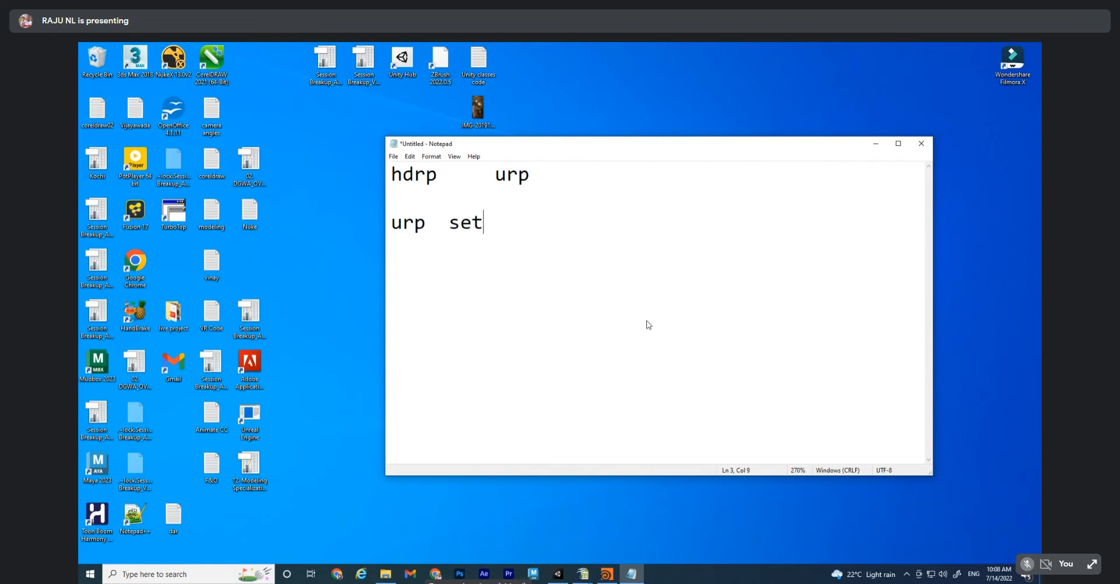
Check the participant list in the Google Meet window and return to the Notepad note
mouse_move(435, 573)
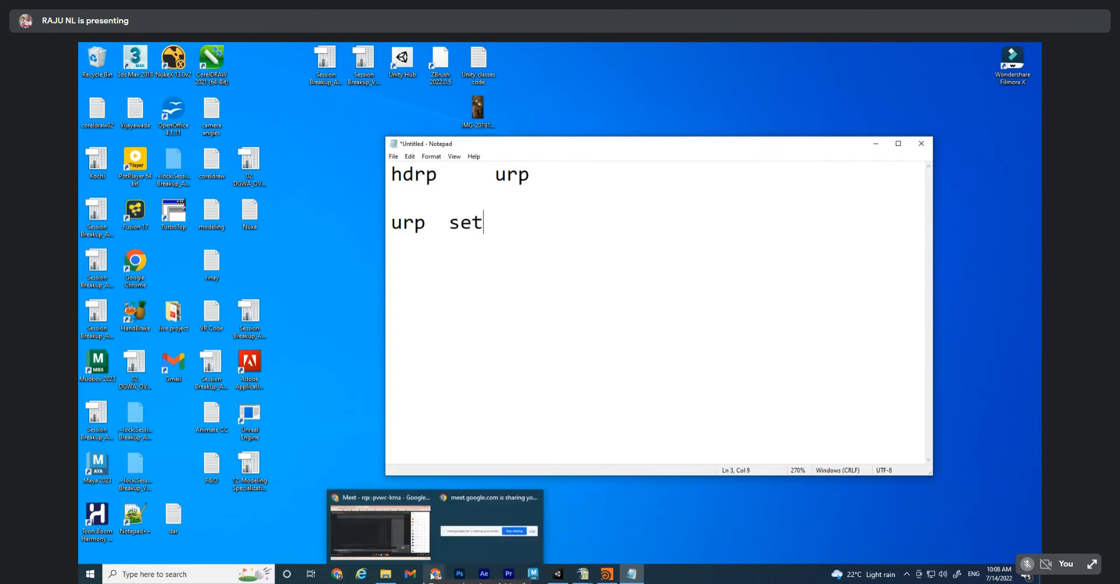
click(398, 527)
click(664, 151)
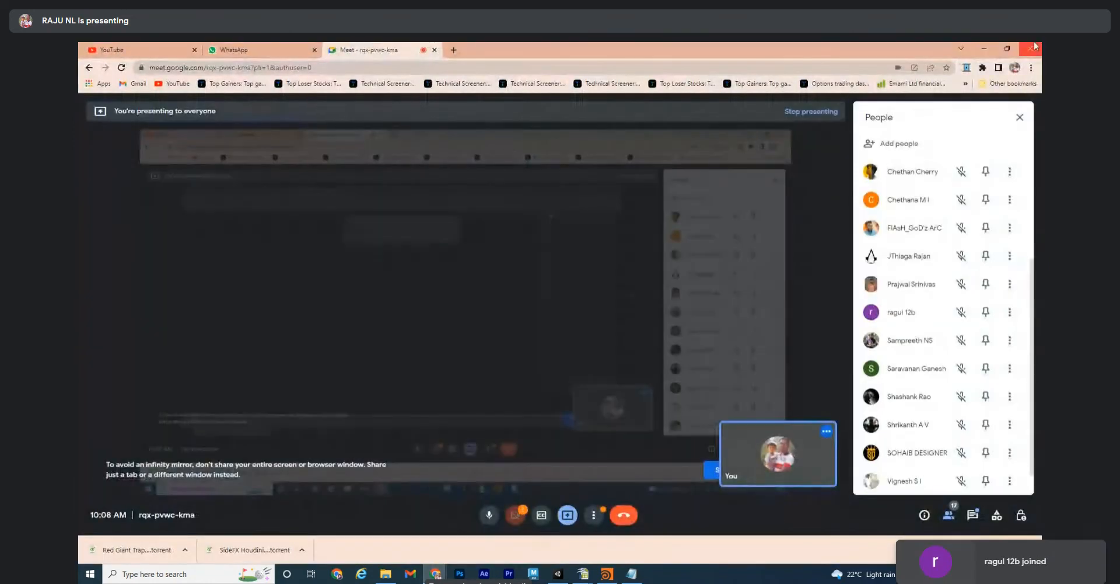
key(alt+Tab)
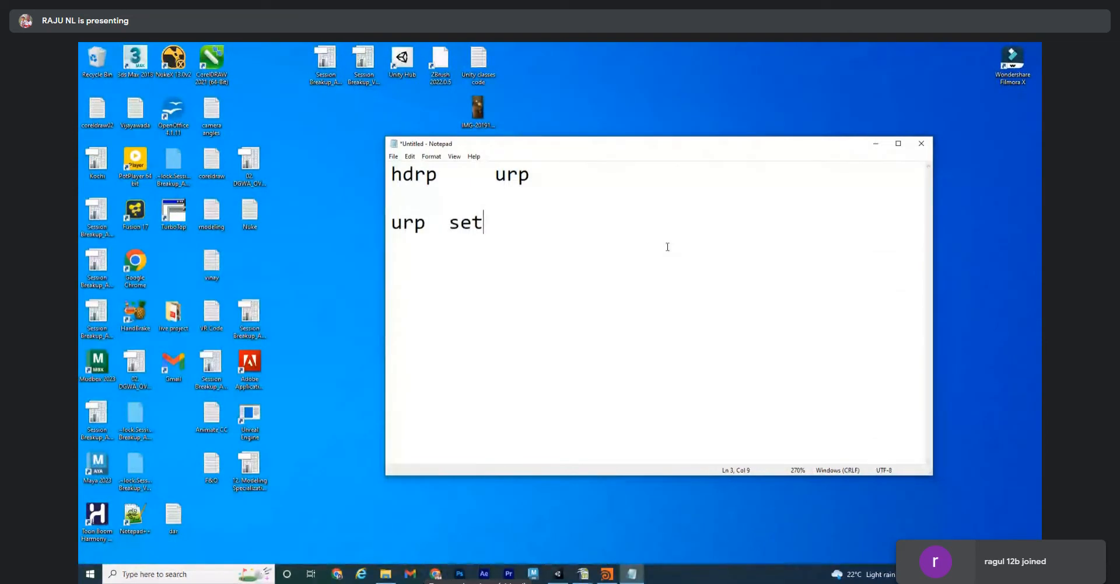
Insert the word "terrain" before "set" on the third line
key(Left)
key(Left)
key(Left)
text(terrain)
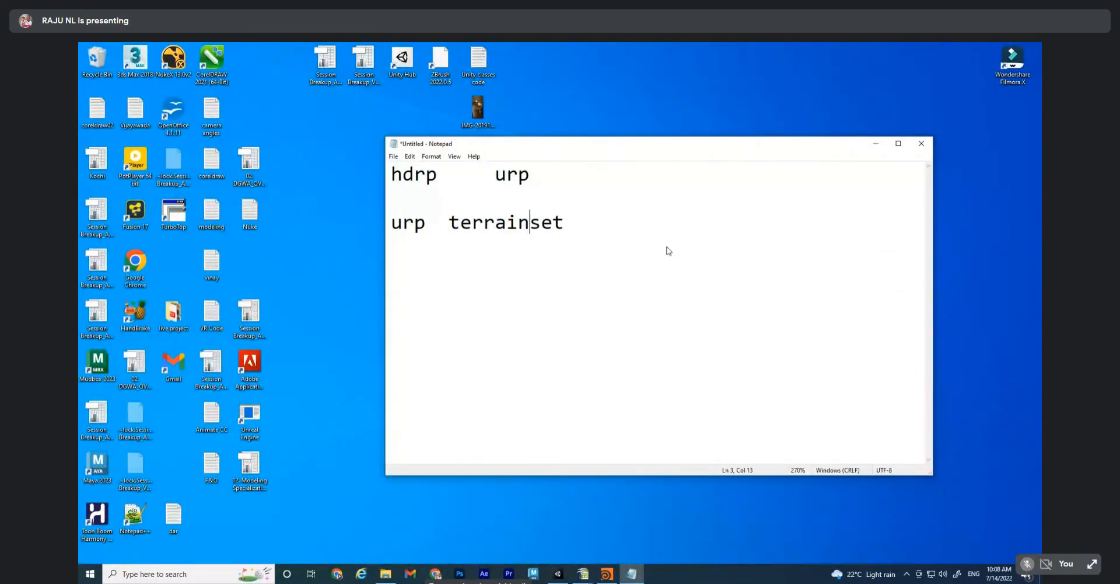
Add the word "errors" on the line directly below "urp terrain set"
key(End)
key(Return)
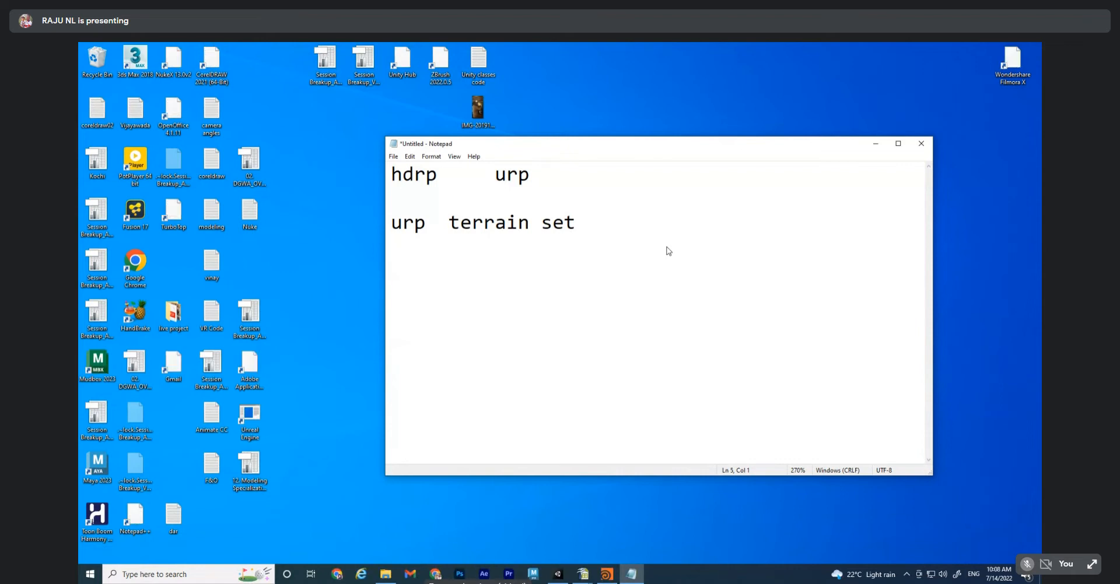
key(BackSpace)
text(e)
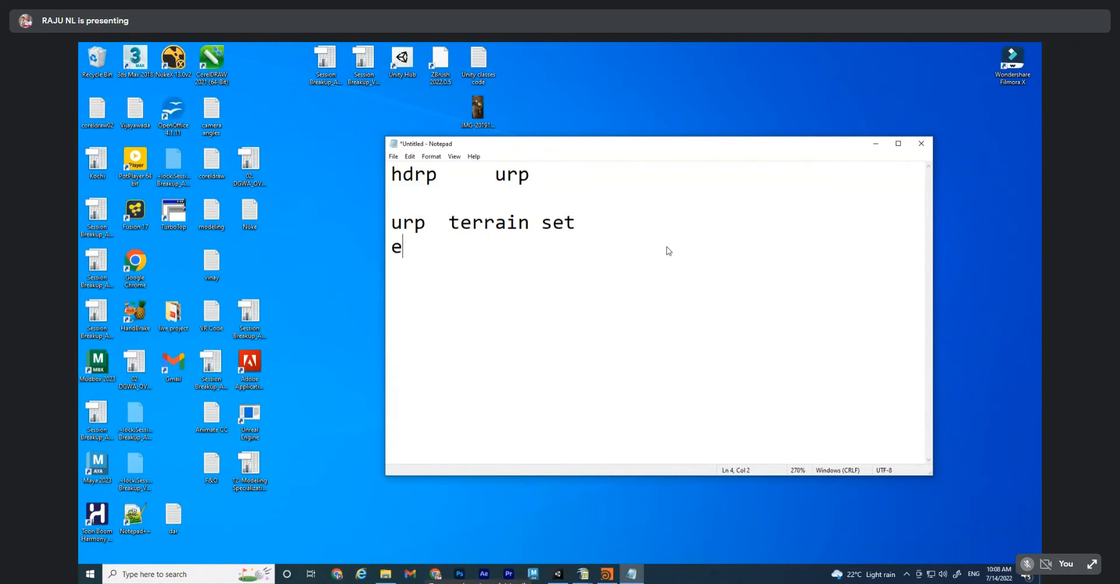
text(rrors)
key(Return)
Write "ball rotation, camera movement" after a blank line below "errors", and leave an empty line beneath it
text(ball )
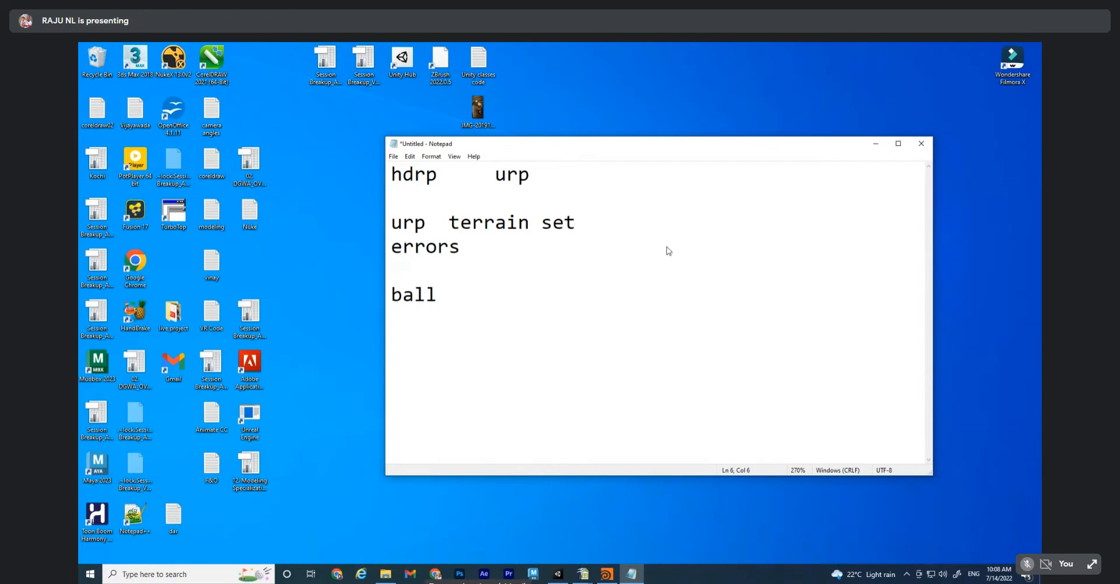
text(rotaion)
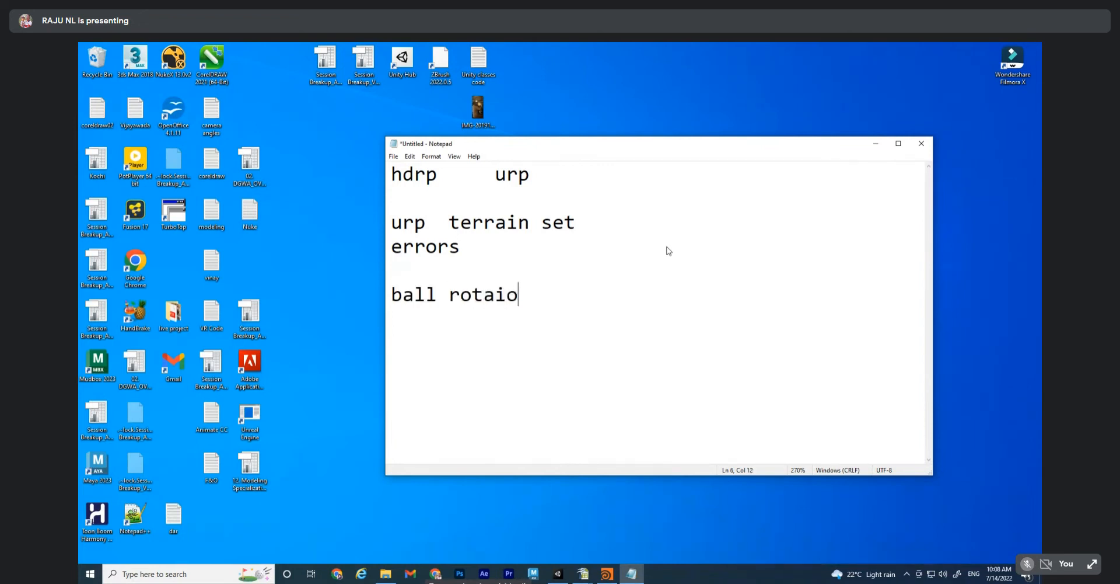
key(BackSpace)
key(BackSpace)
key(BackSpace)
text(tion, camera movemt)
key(BackSpace)
text(ent)
key(Return)
key(Return)
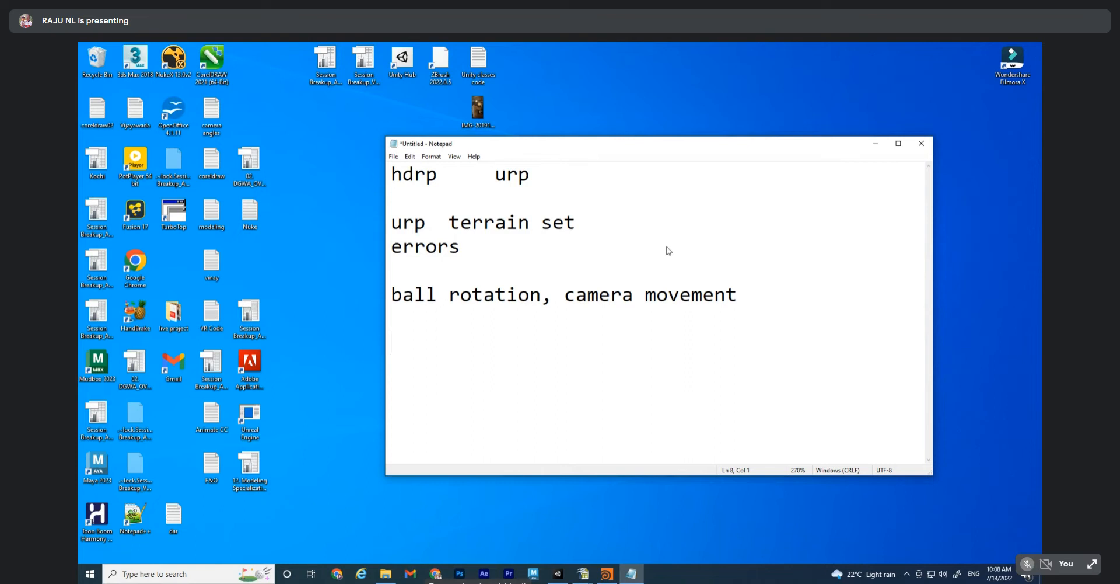
Write "urp color grading" below the ball rotation line and indent it by three spaces
text(ur)
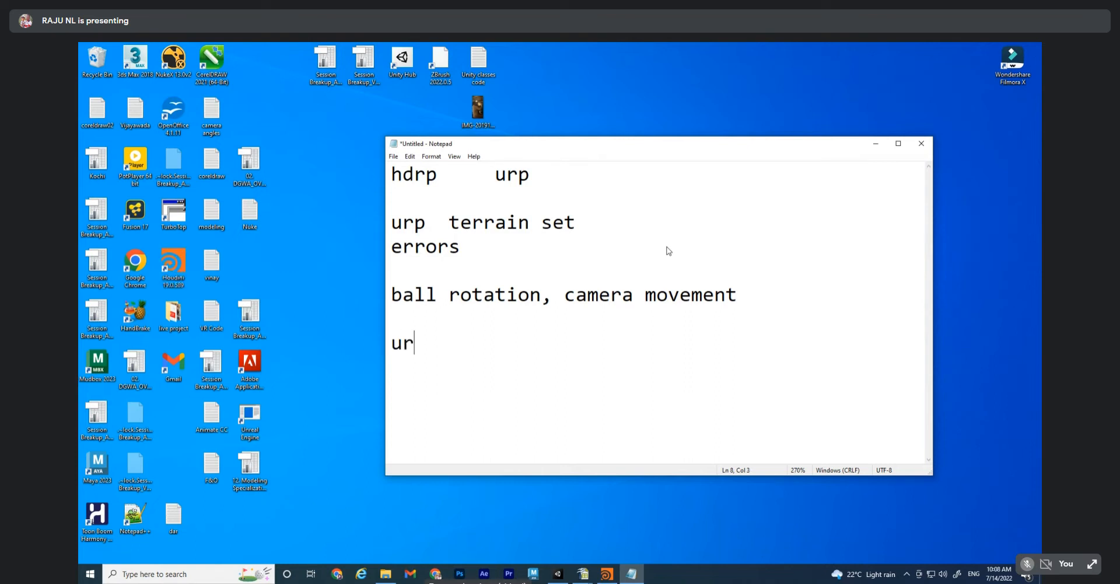
text(p color grading)
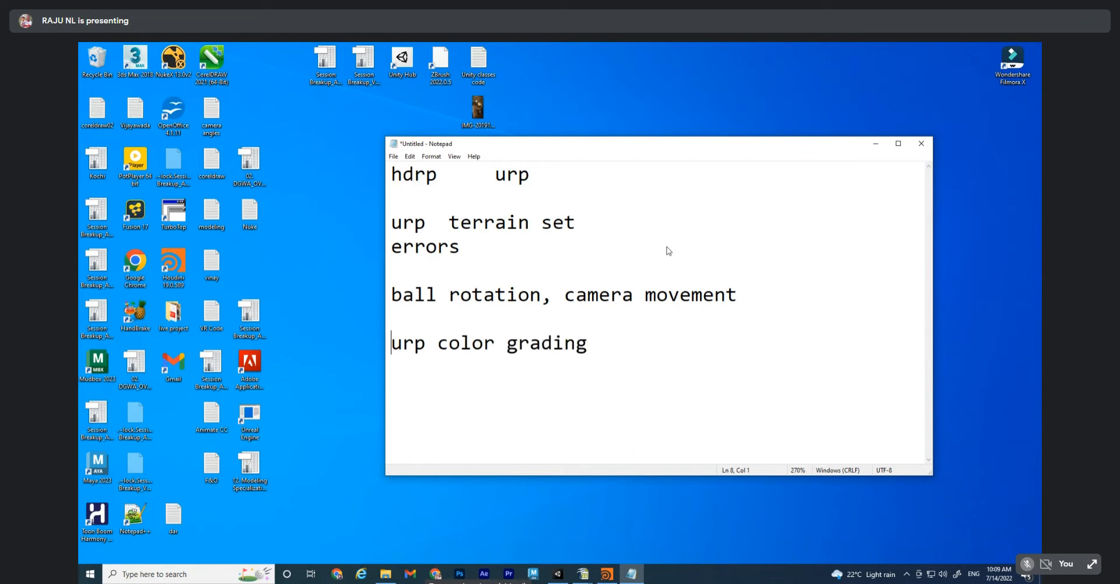
key(Return)
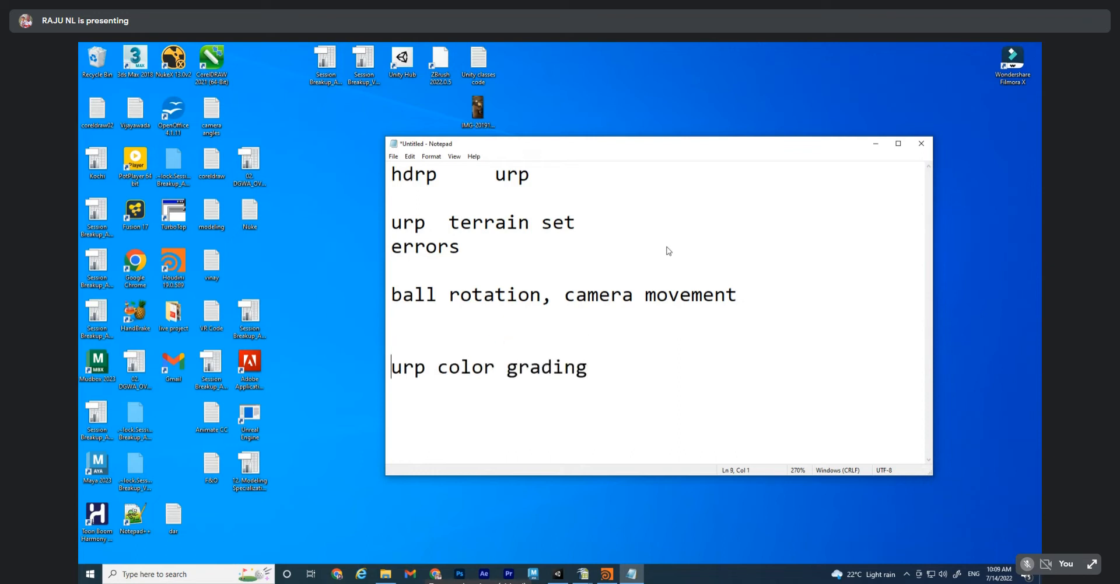
key(BackSpace)
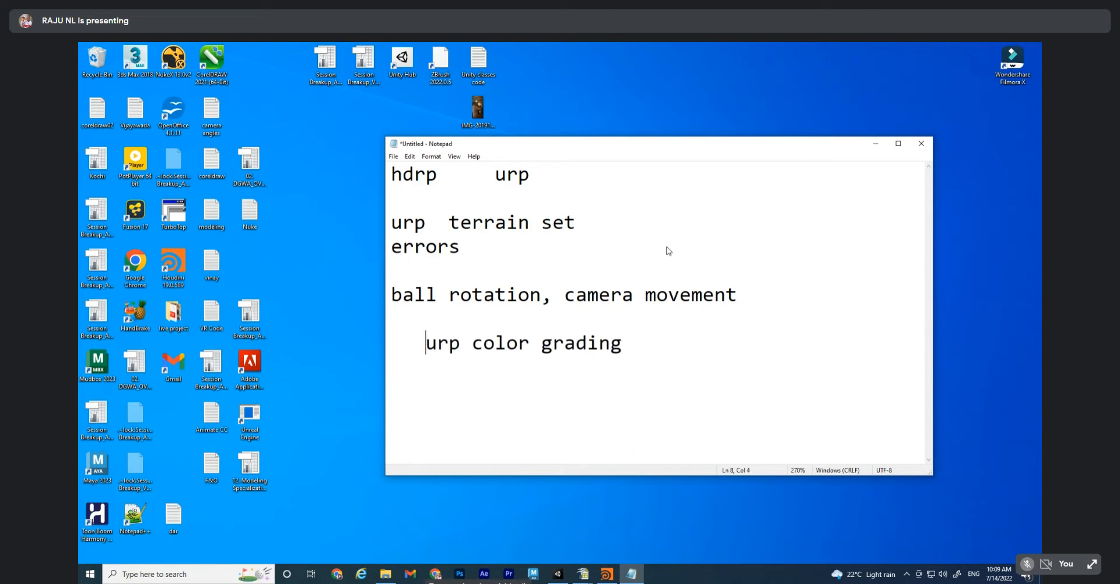
Look at the Google Meet participant list again and minimize the meeting window
mouse_move(434, 573)
click(375, 508)
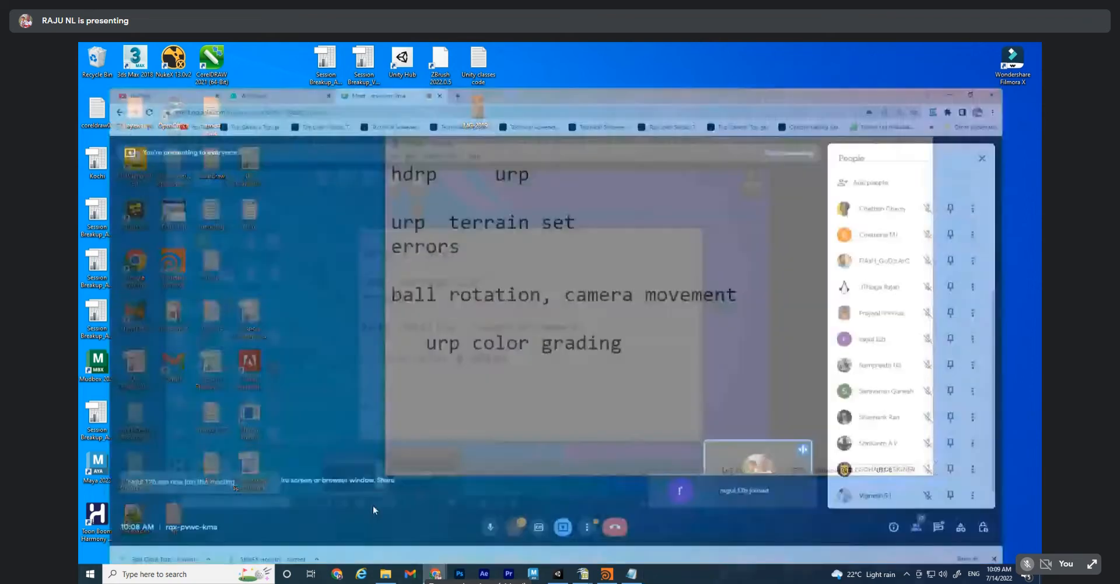
click(662, 151)
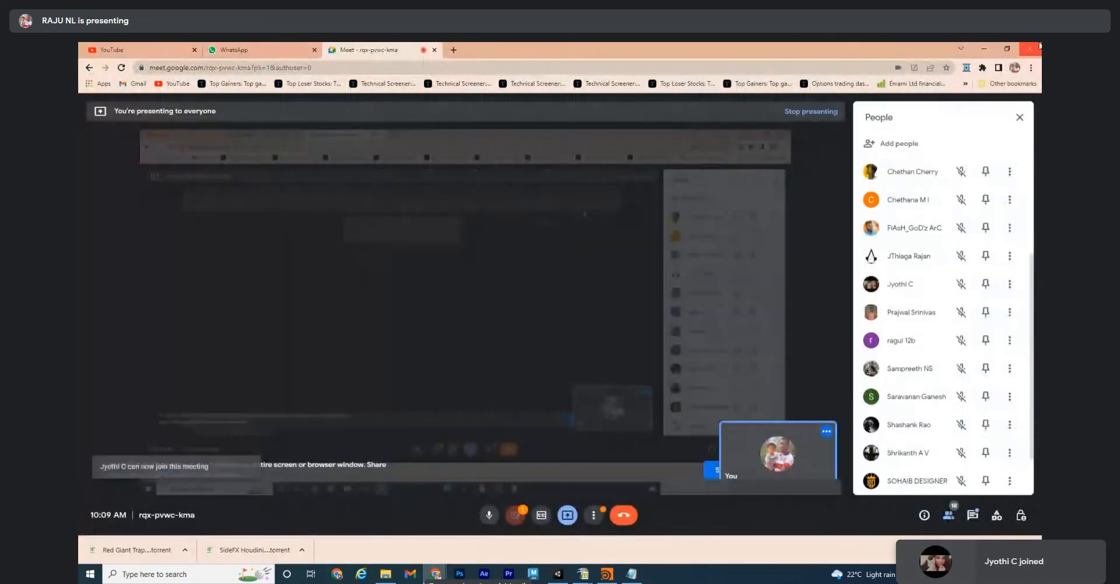
click(985, 47)
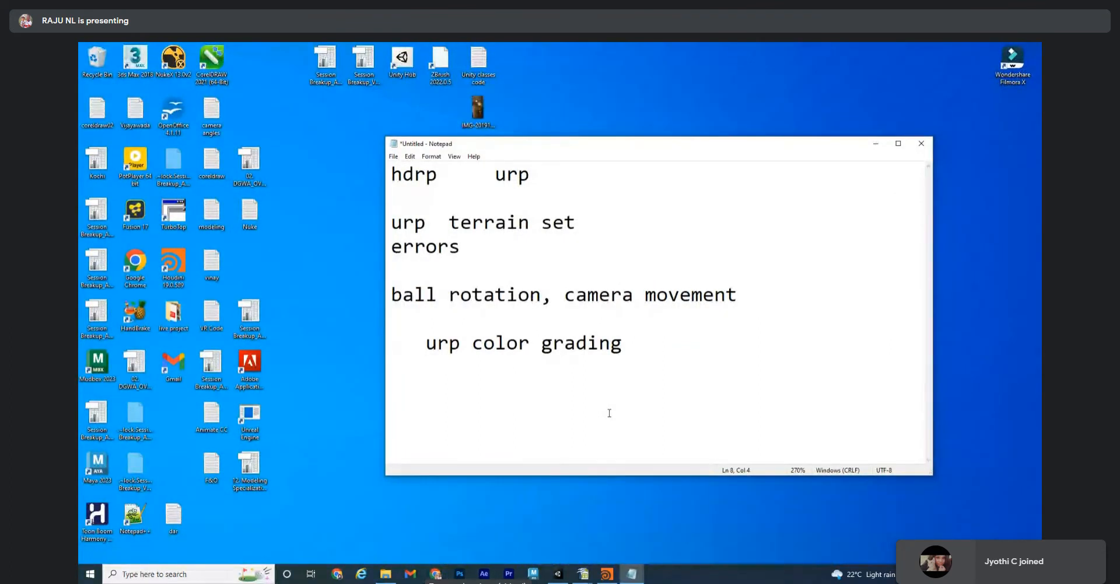
Append "- curves,temporal, focus" to the "urp color grading" line
key(End)
text(-)
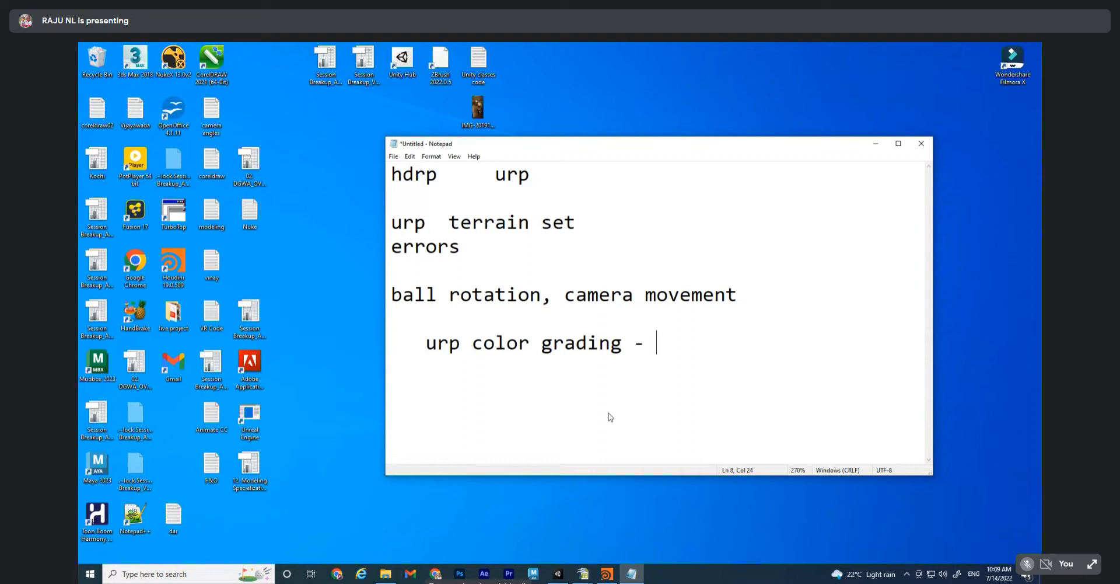
text(curves,tempp)
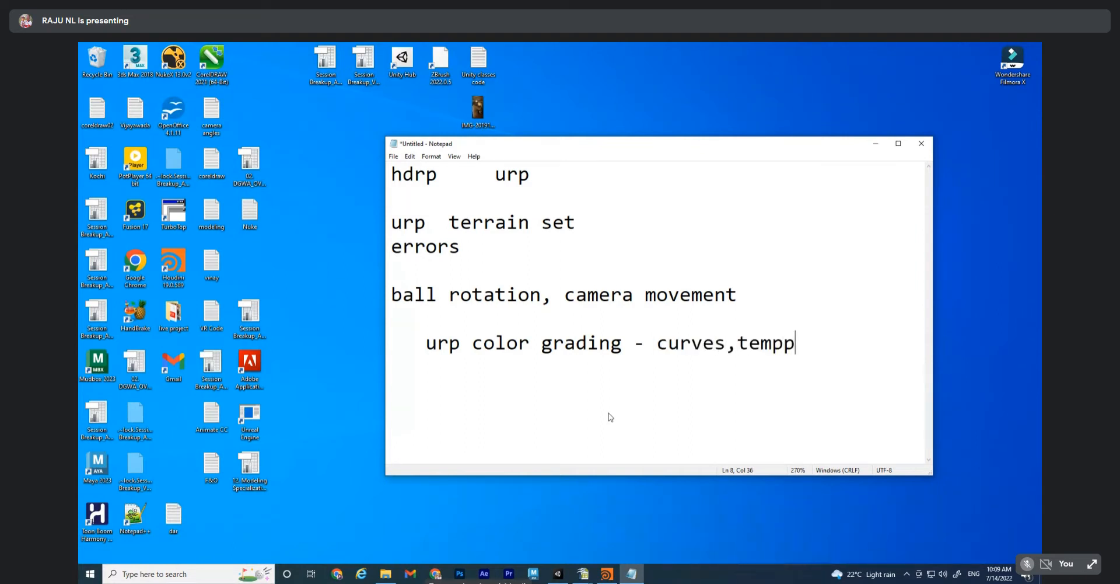
key(BackSpace)
text(oral , focus )
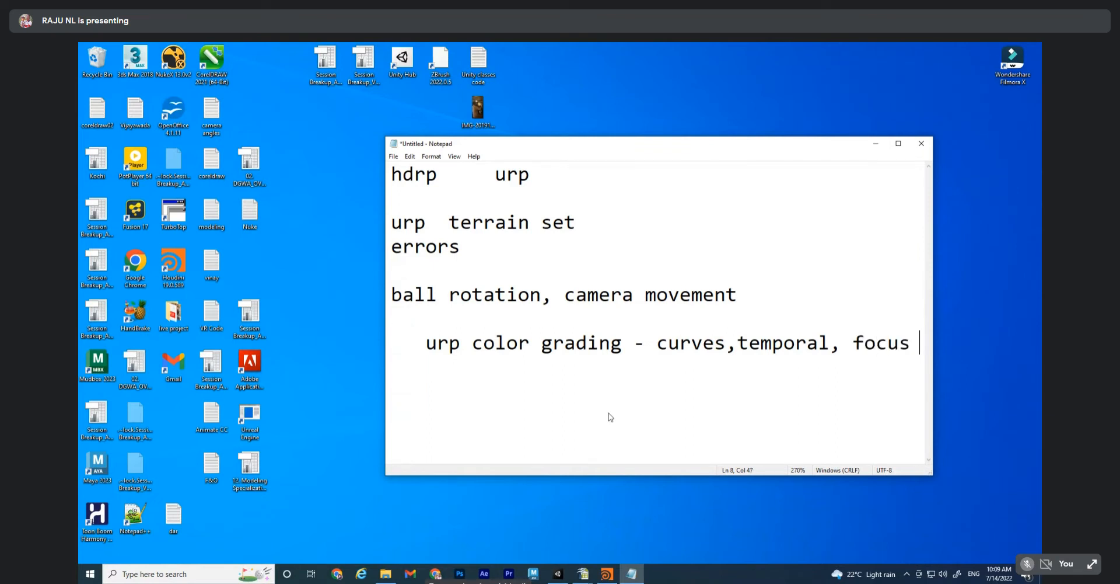
Add "defocus," to the end of the "urp color grading" line and leave an empty line beneath it
text(defc)
key(BackSpace)
text(ocus,)
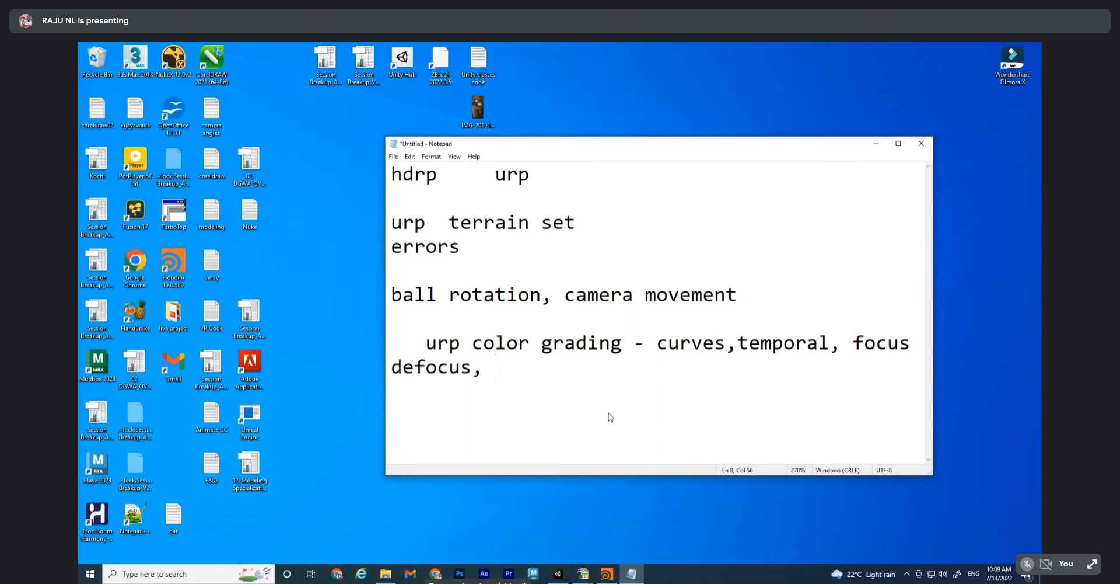
key(Return)
key(Return)
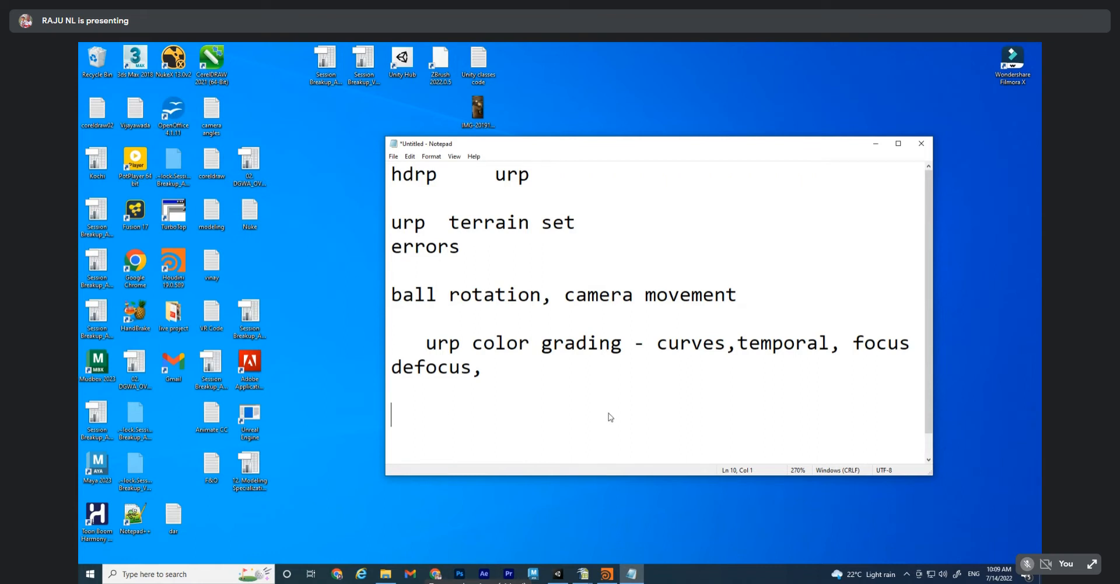
Insert an extra blank line below the "hdrp urp" line at the start of the note
drag(466, 390, 404, 343)
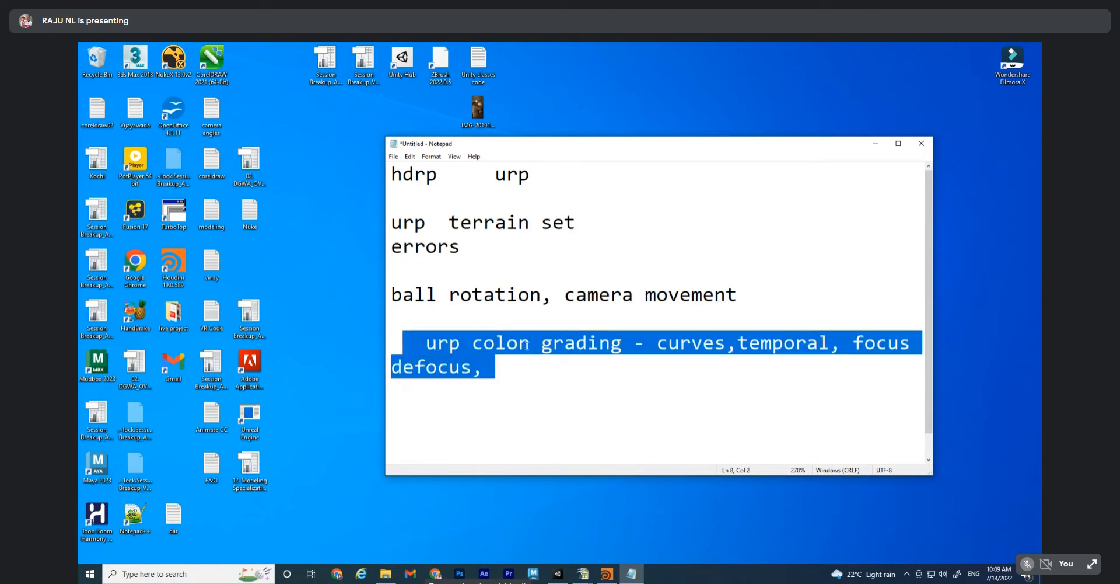
click(415, 174)
click(531, 170)
key(Return)
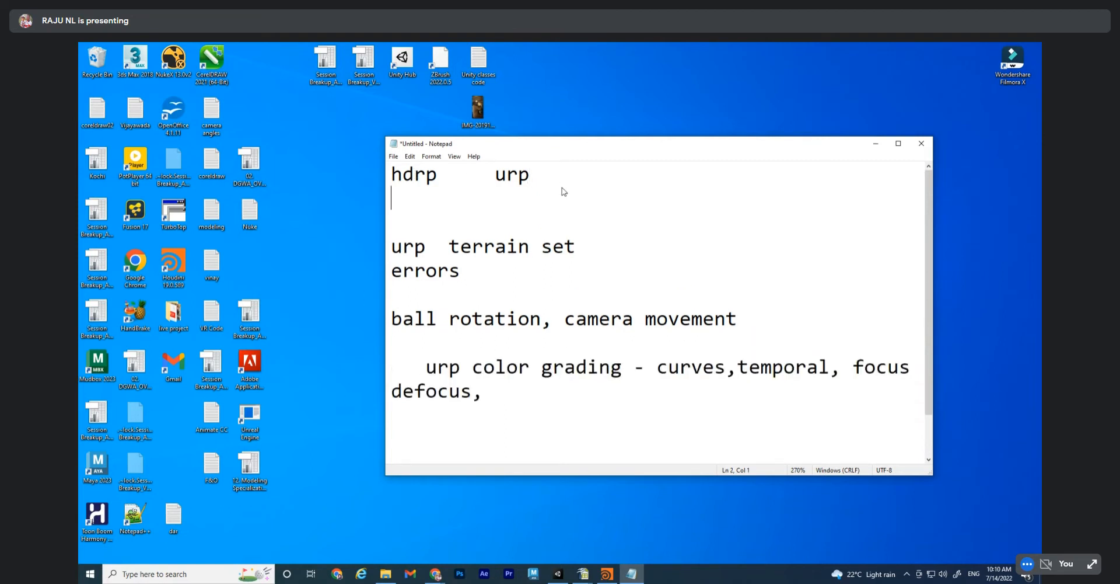
key(Return)
key(BackSpace)
key(Up)
Highlight "hdrp" and "urp" in the first line to point them out to the class
drag(450, 175, 381, 170)
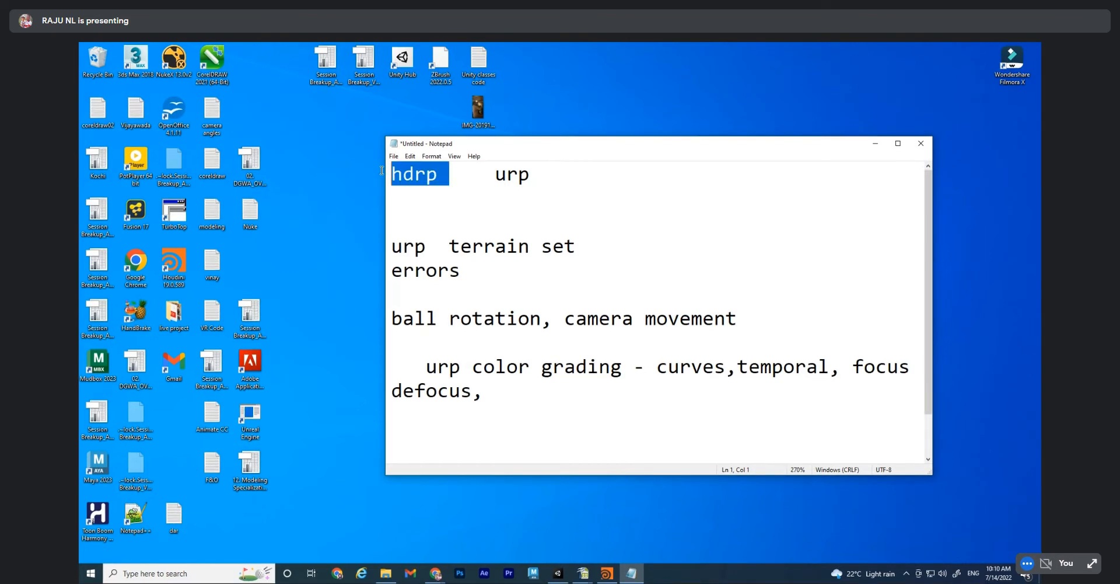
drag(531, 175, 494, 177)
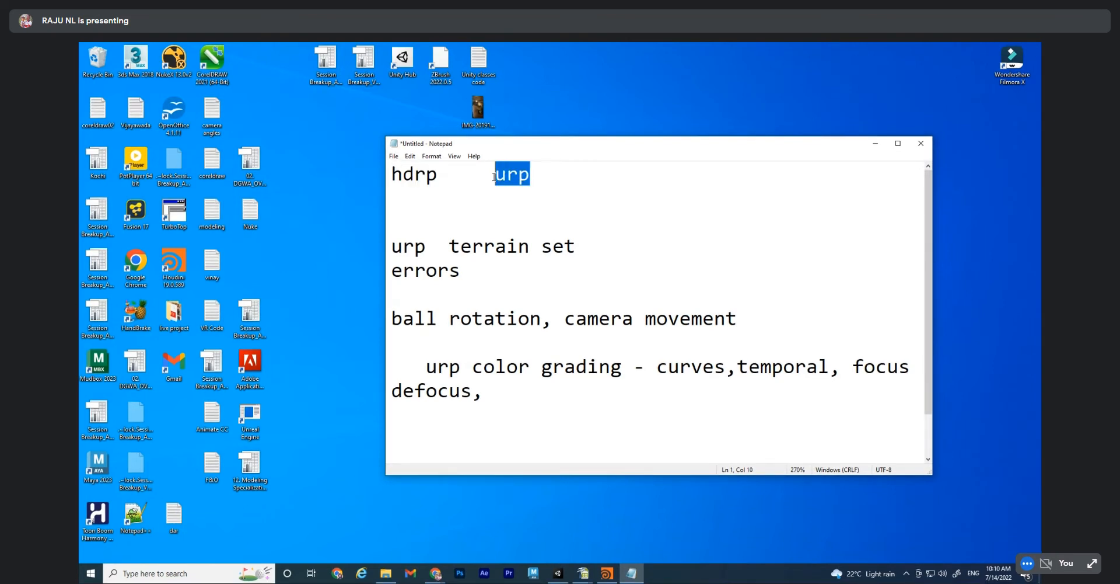
drag(531, 174, 364, 175)
click(513, 200)
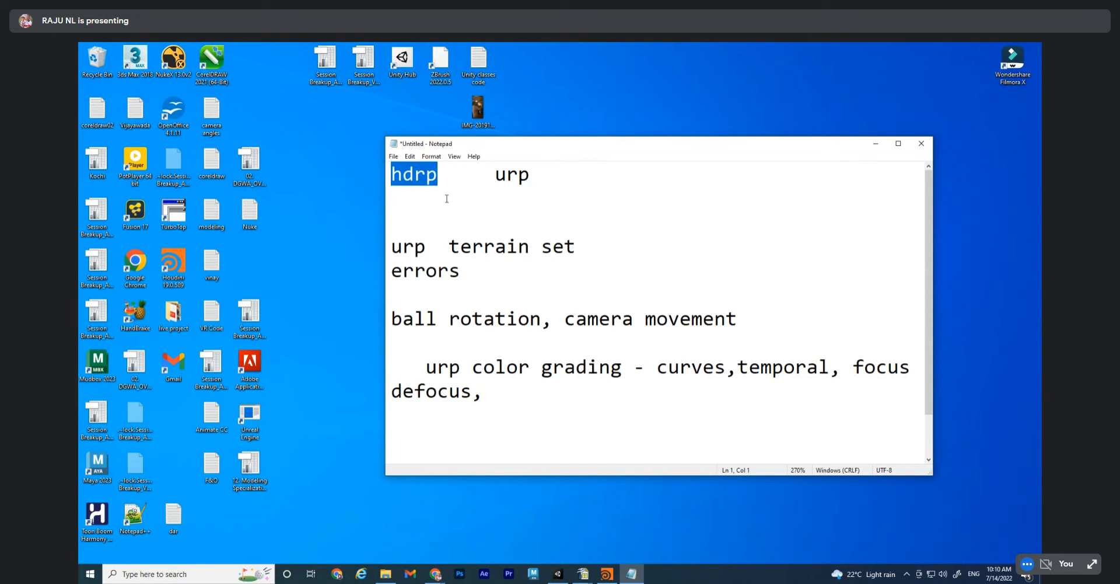
Indent the first line by three spaces and write "standard" in front of "hdrp"
click(561, 183)
key(Home)
key(Left)
key(Left)
key(Left)
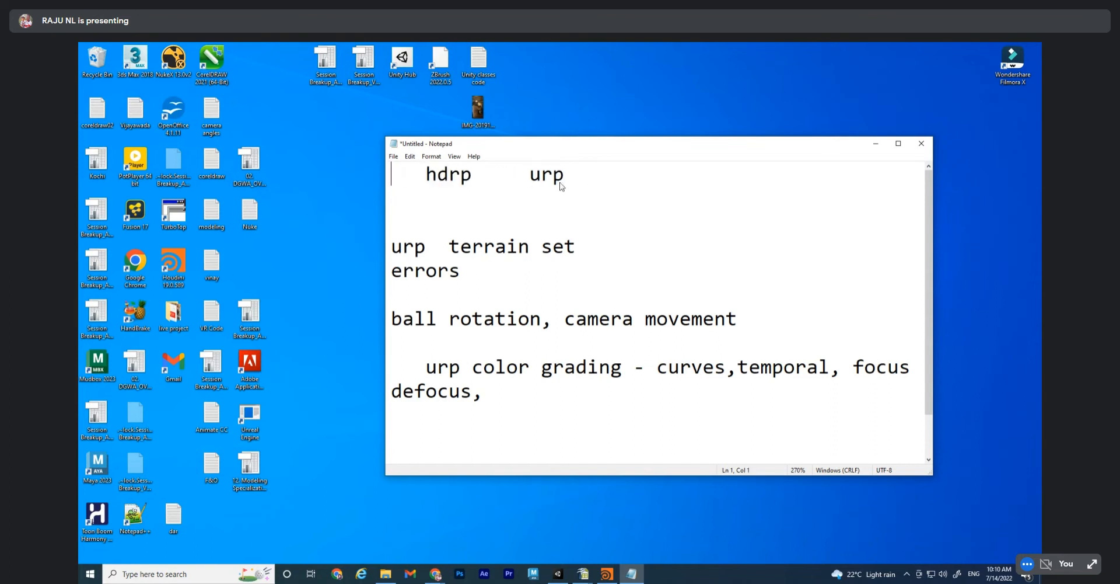
text(standard)
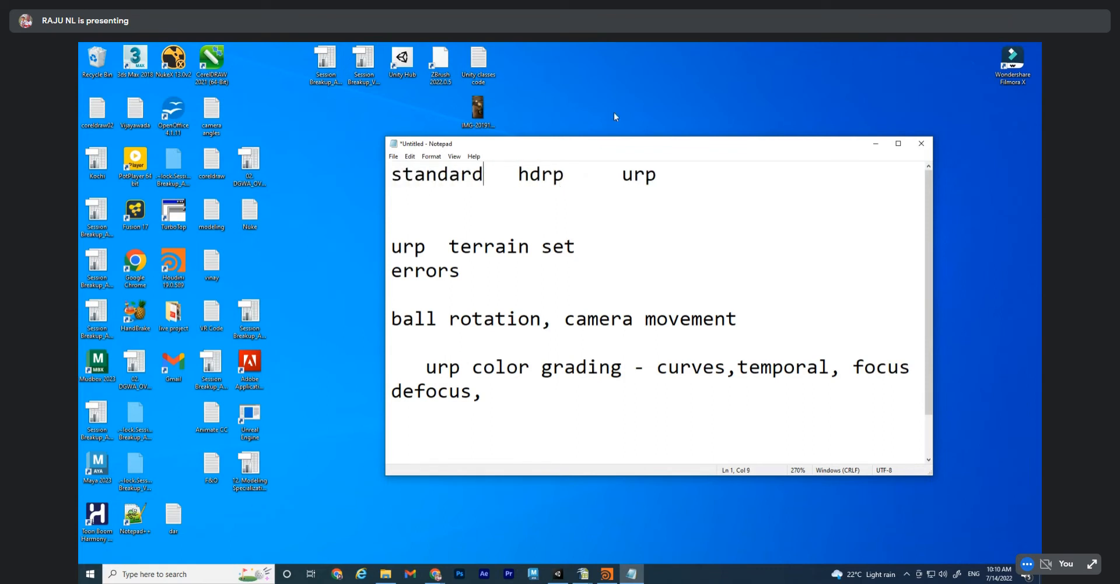
Highlight "standard", "hdrp" and "urp" in the first line while comparing the three render pipelines
drag(493, 174, 318, 166)
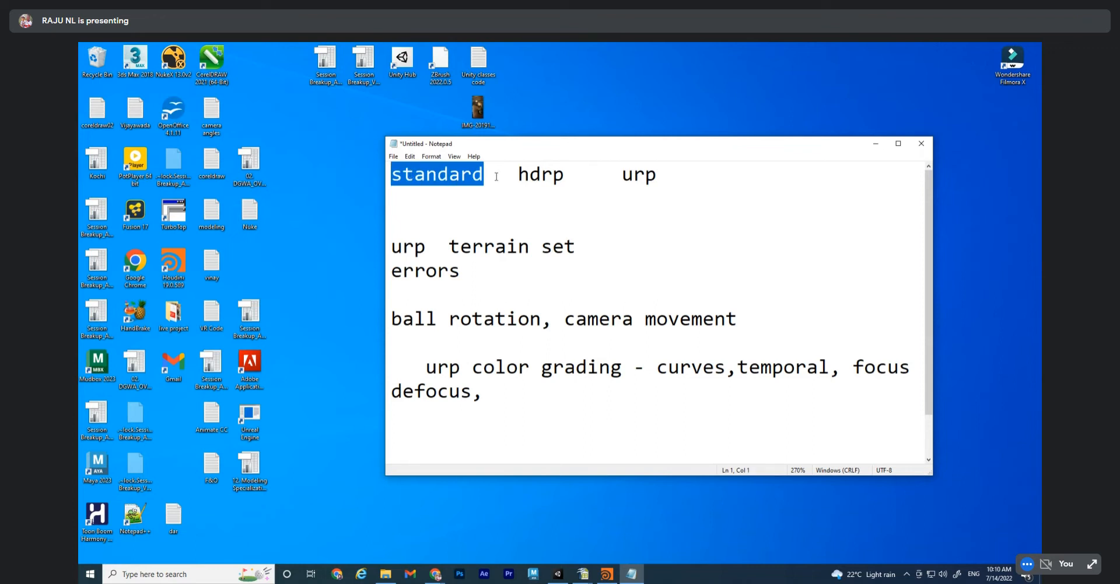
drag(518, 175, 662, 177)
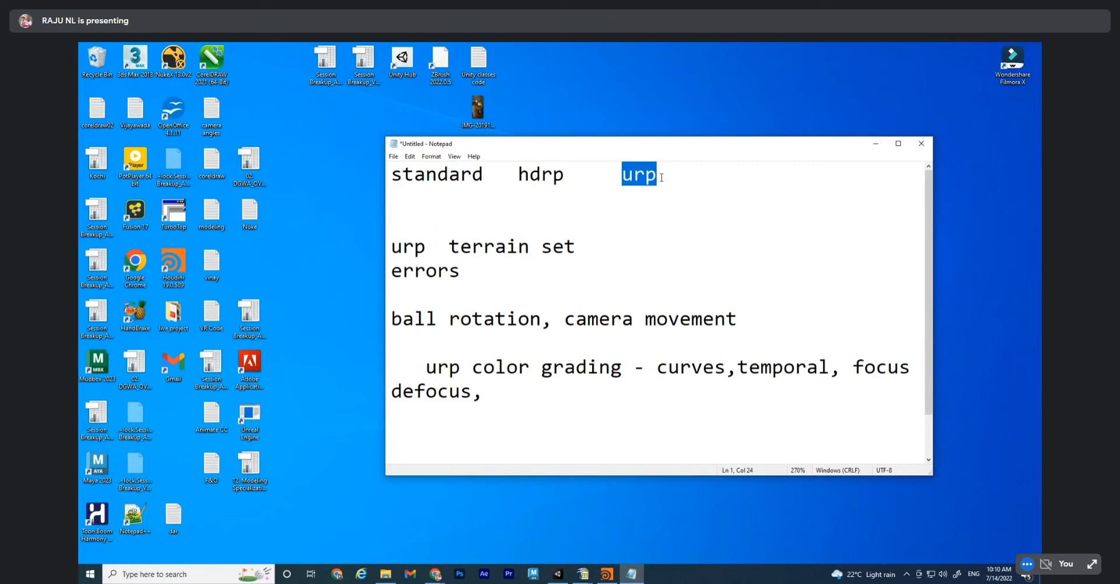
click(661, 177)
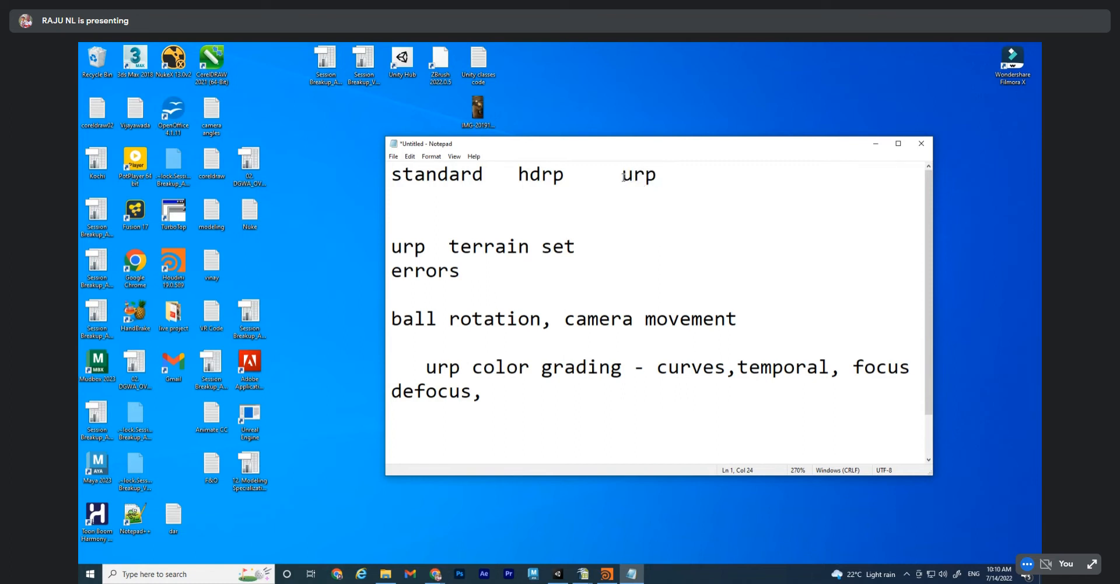
drag(622, 176, 690, 177)
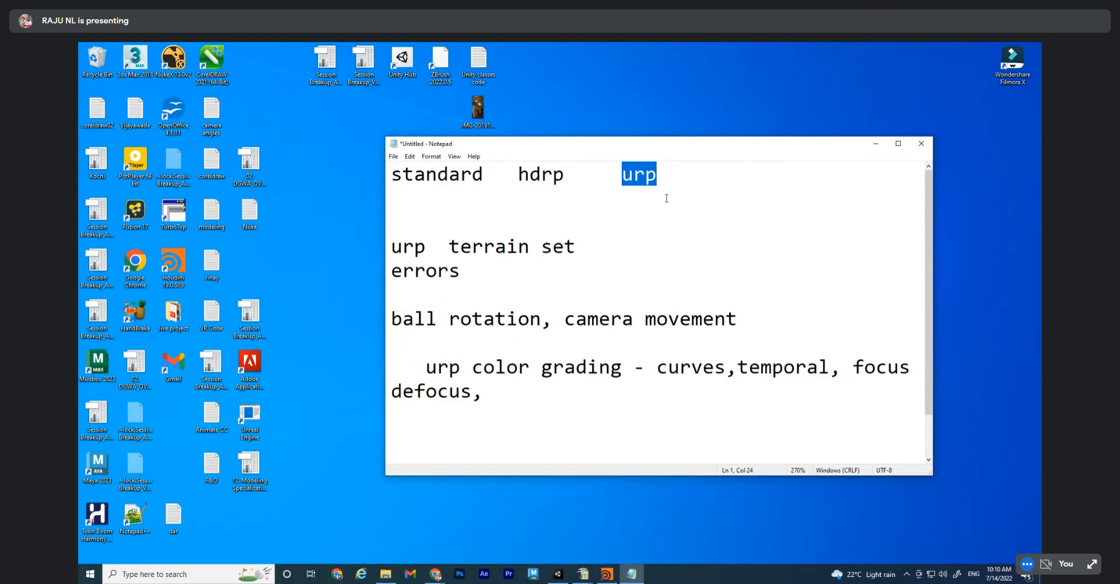
key(Right)
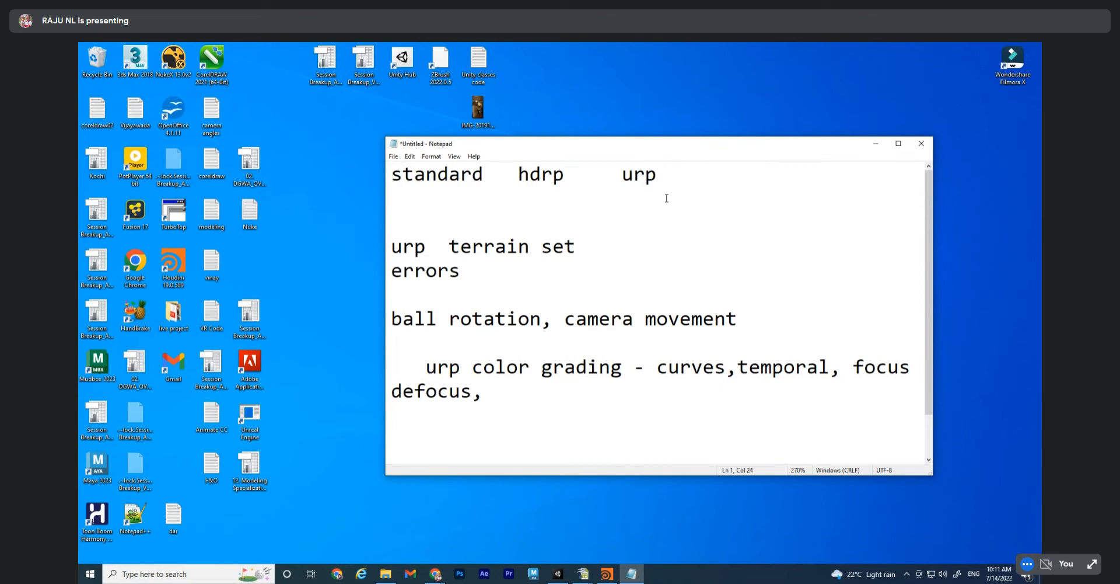
drag(516, 179, 567, 179)
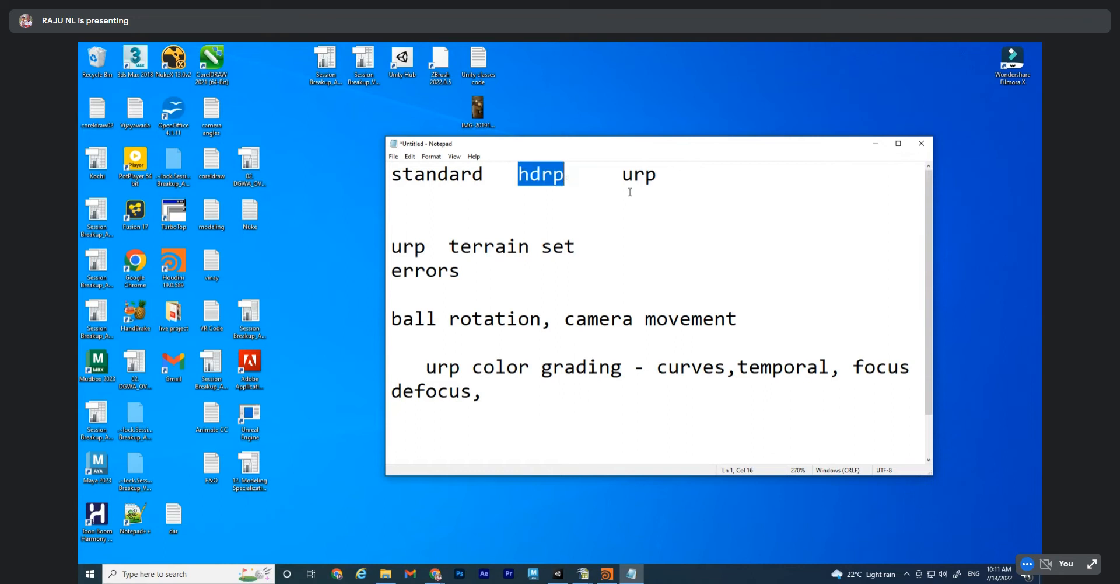
key(ctrl+Right)
key(ctrl+shift+Right)
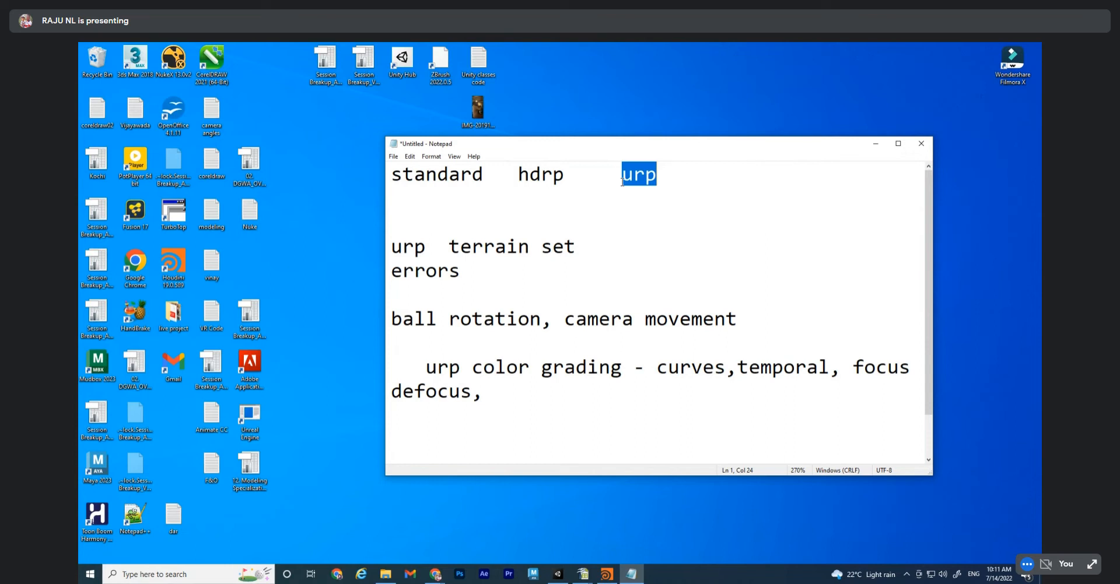
click(481, 245)
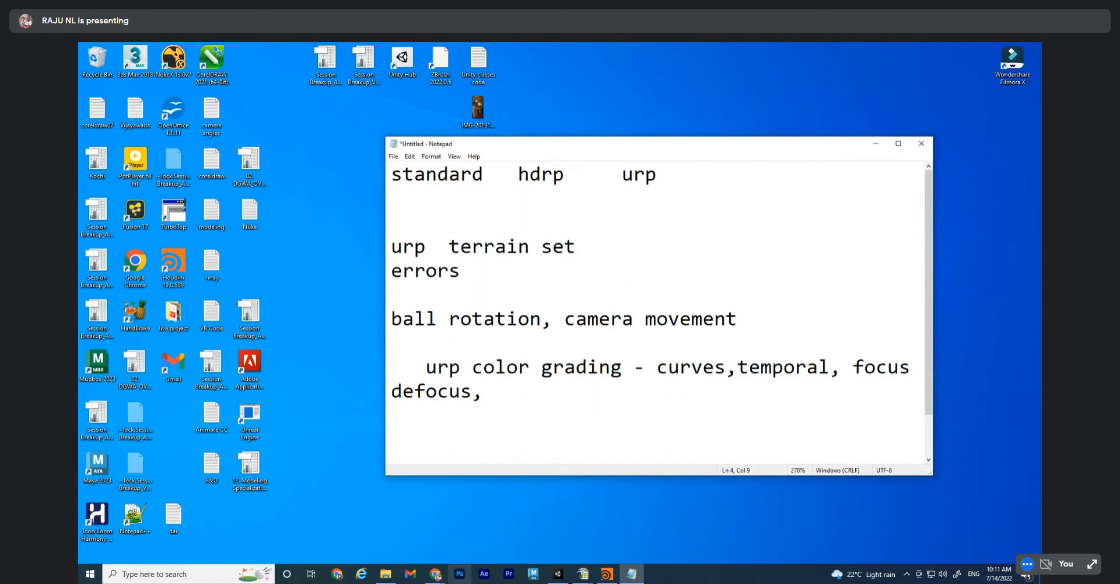
Switch to the Google Meet window, admit the waiting participant and minimize the window
mouse_move(436, 573)
click(394, 544)
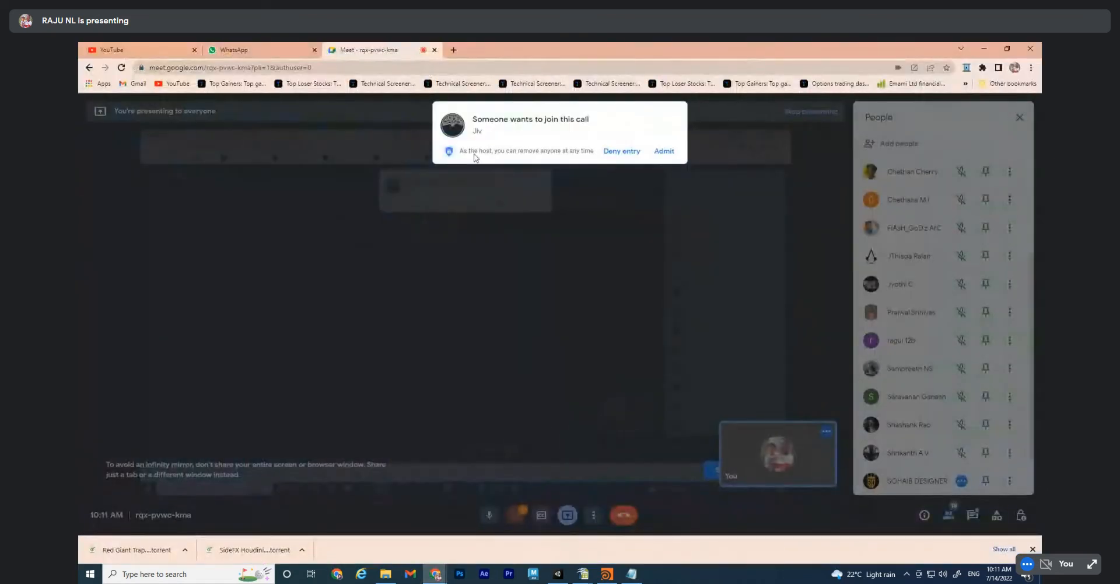
click(665, 151)
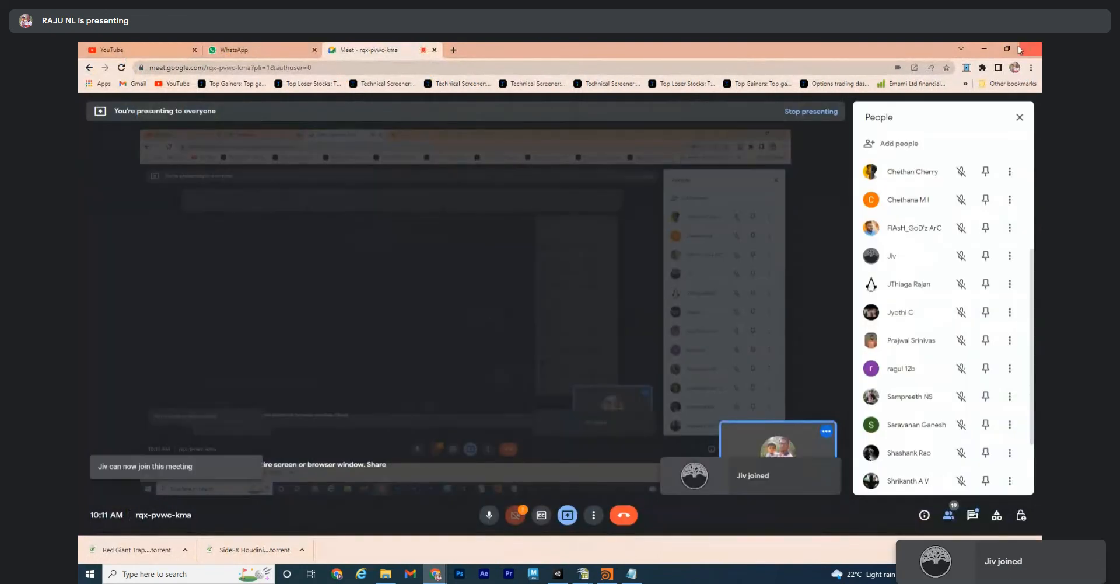
click(984, 48)
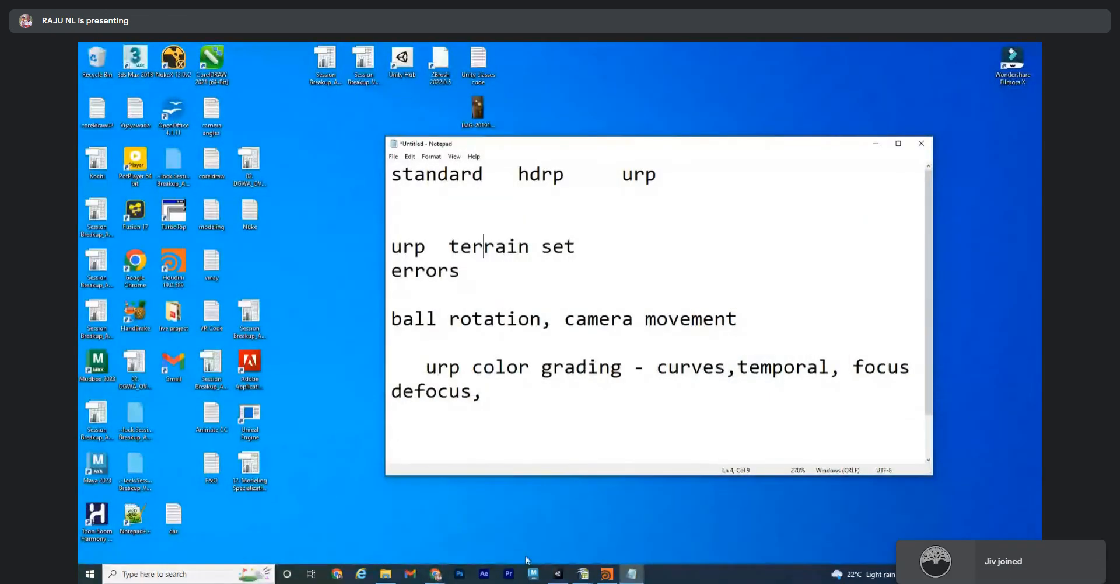
Switch to Unity Hub, open the new project dialog and look through its templates
click(402, 62)
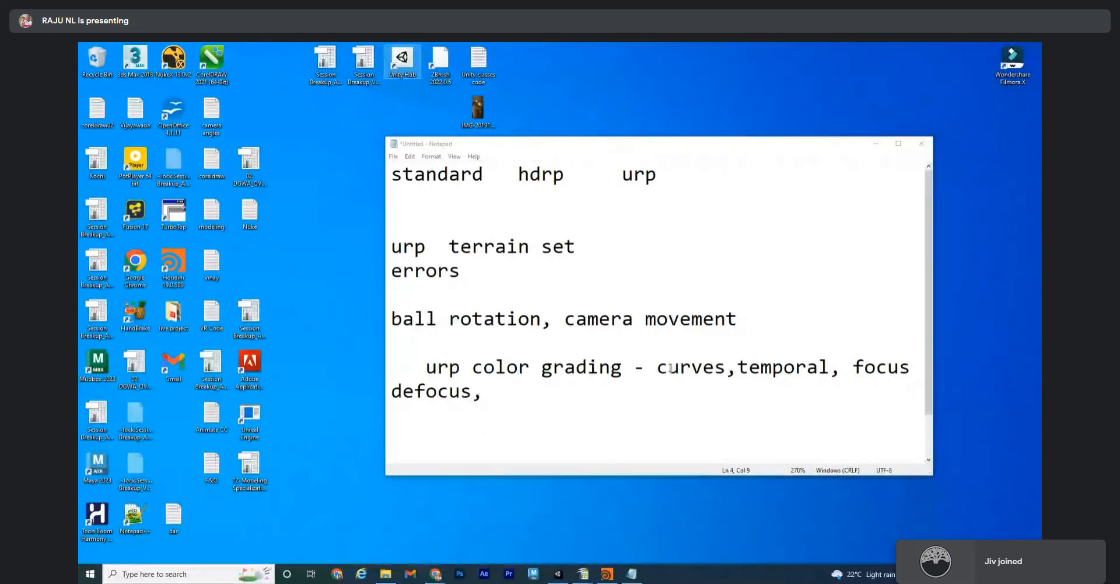
click(555, 574)
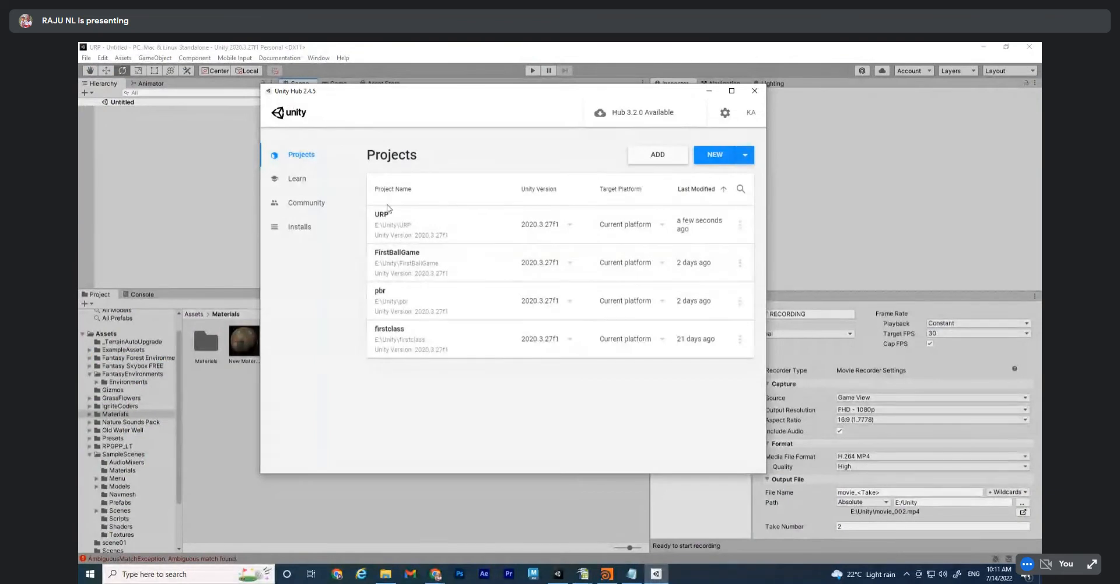
click(297, 157)
click(710, 155)
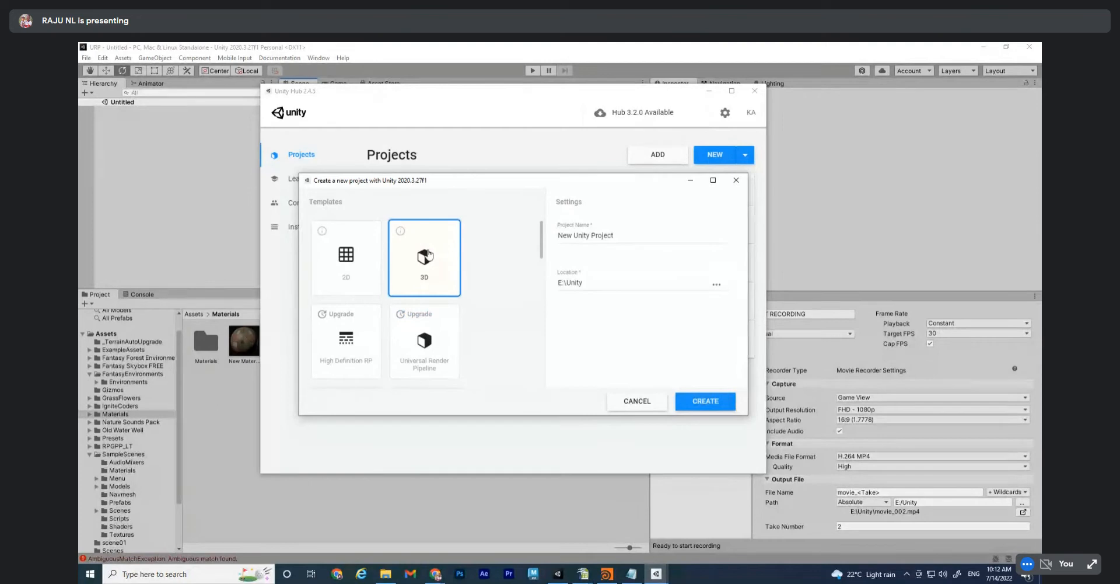
scroll(429, 254, down, 5)
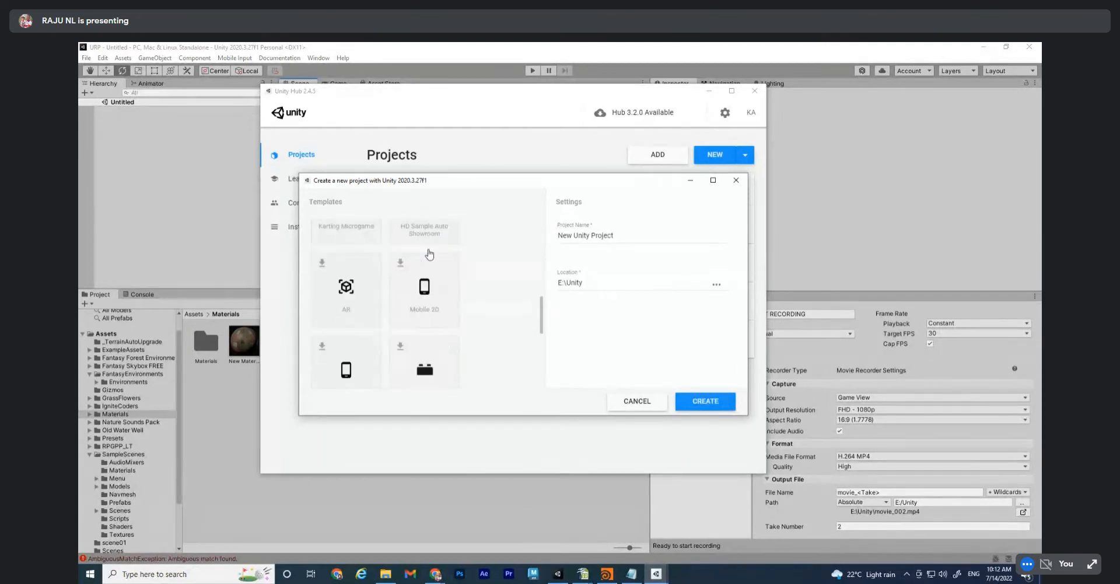
scroll(457, 300, down, 4)
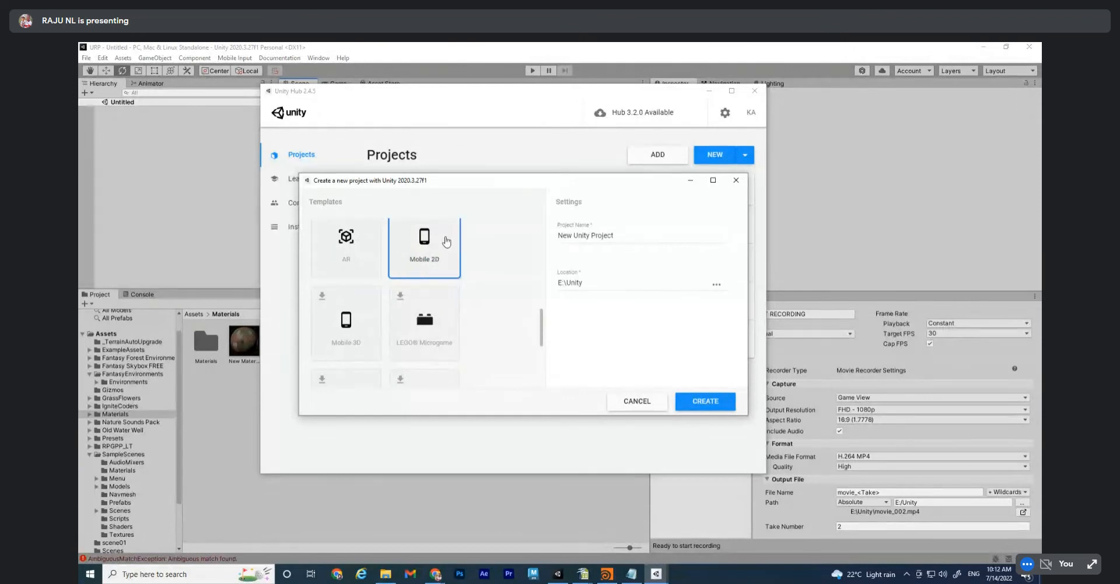
scroll(373, 333, down, 2)
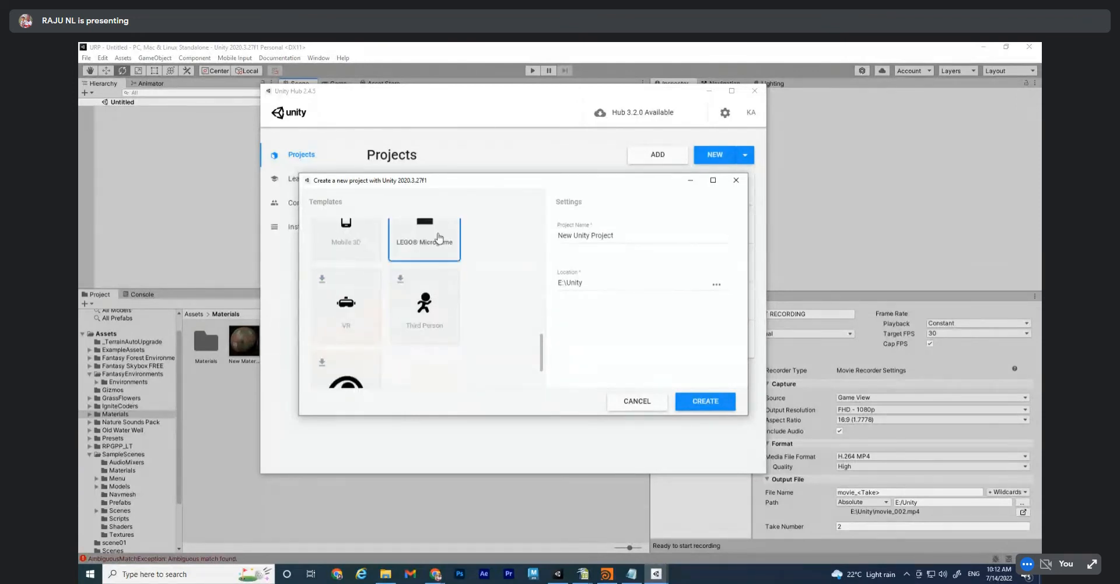
Return to Google Meet, admit another waiting participant and minimize the meeting window
mouse_move(435, 573)
click(408, 514)
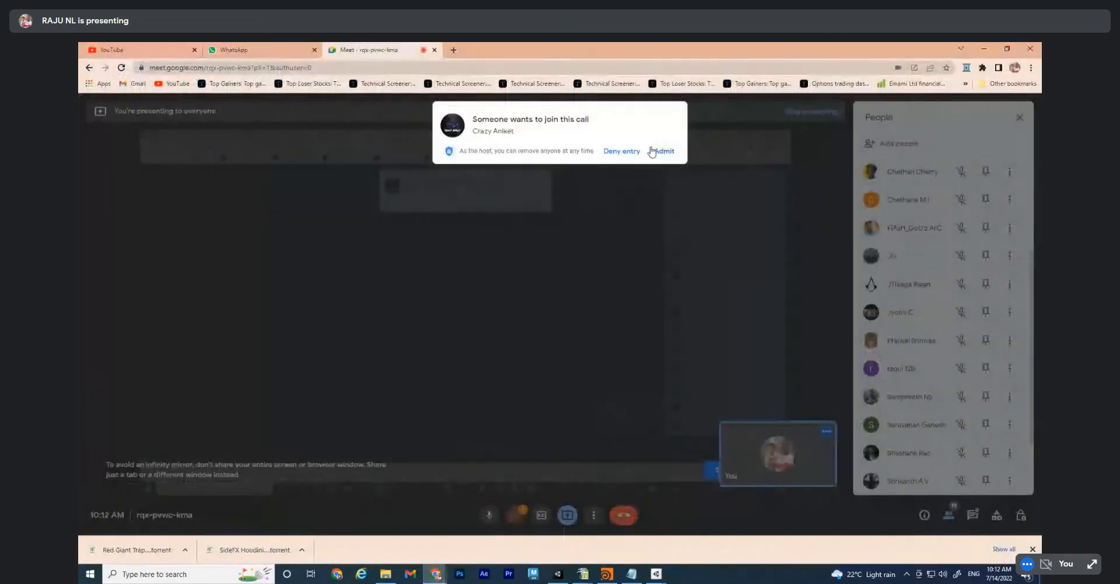
click(984, 49)
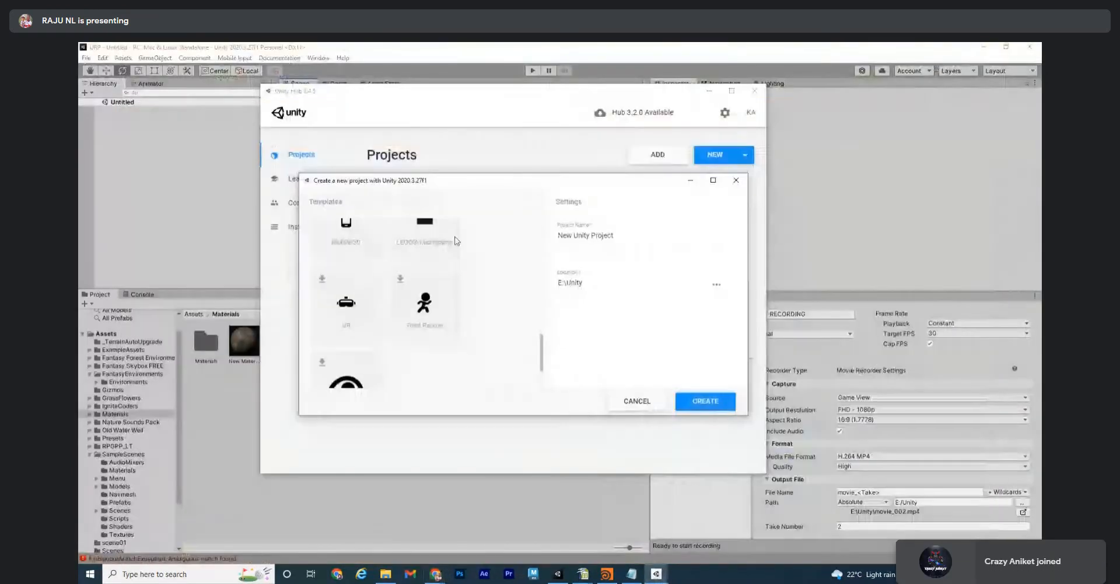
Examine the remaining project templates, point out High Definition RP and Universal Render Pipeline, and close the dialog and Unity Hub without creating a project
scroll(447, 315, down, 1)
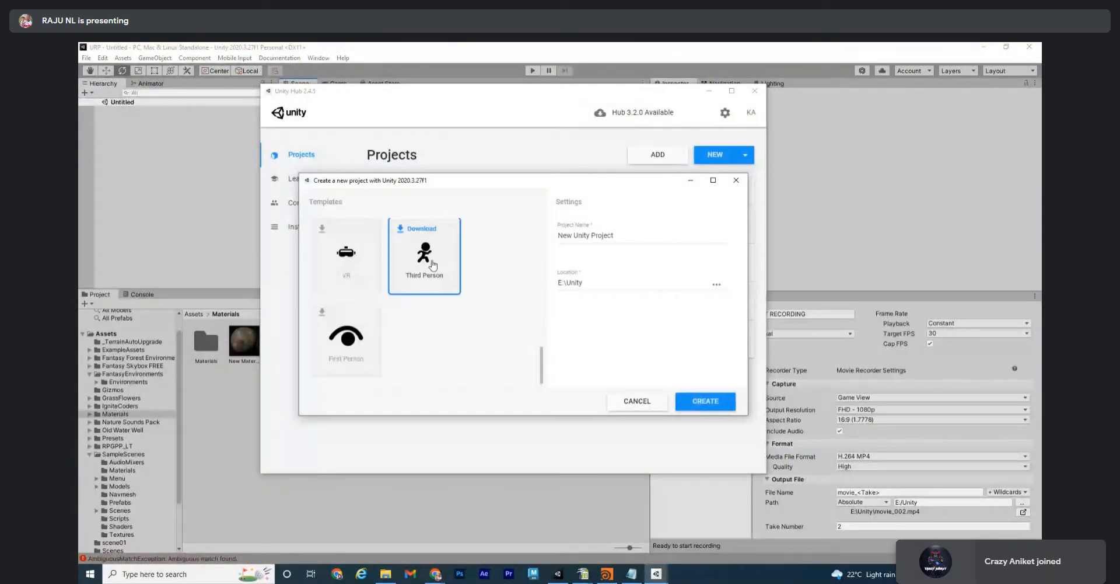
scroll(479, 305, up, 5)
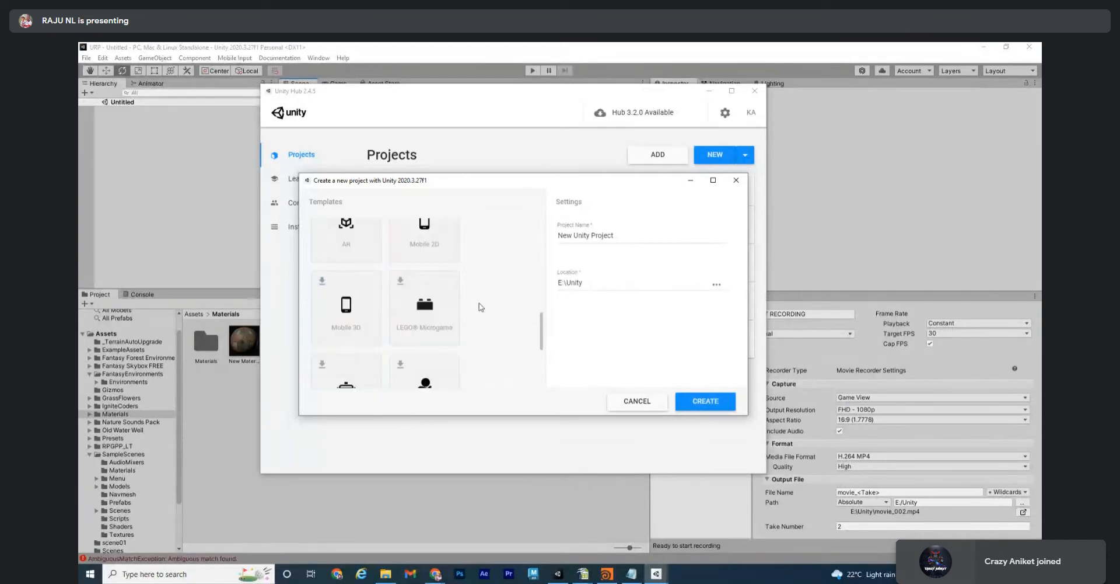
scroll(479, 305, up, 3)
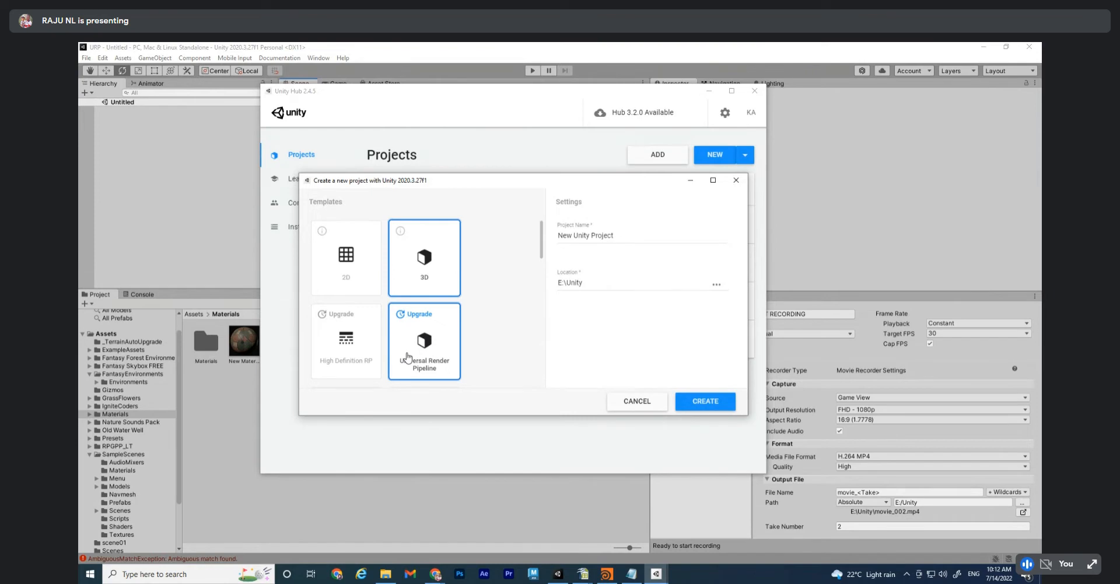
click(334, 351)
click(420, 350)
click(358, 349)
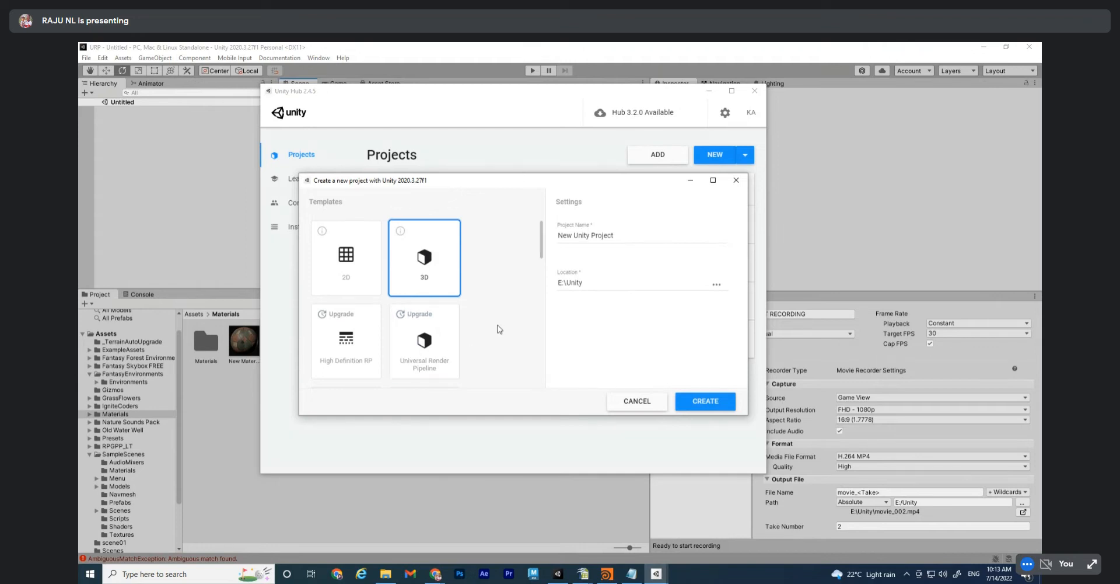
click(736, 180)
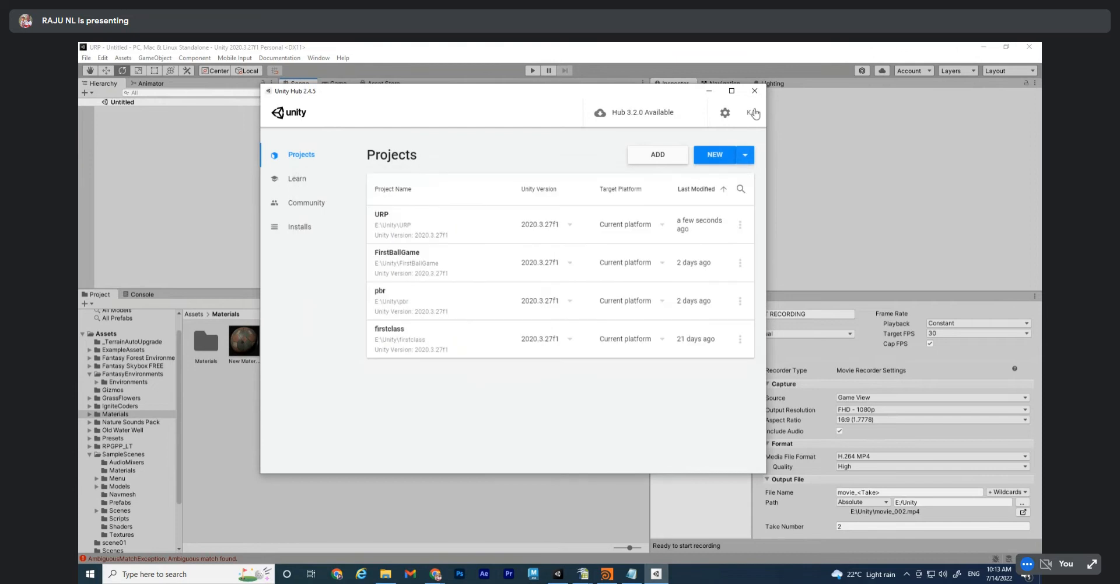
click(756, 92)
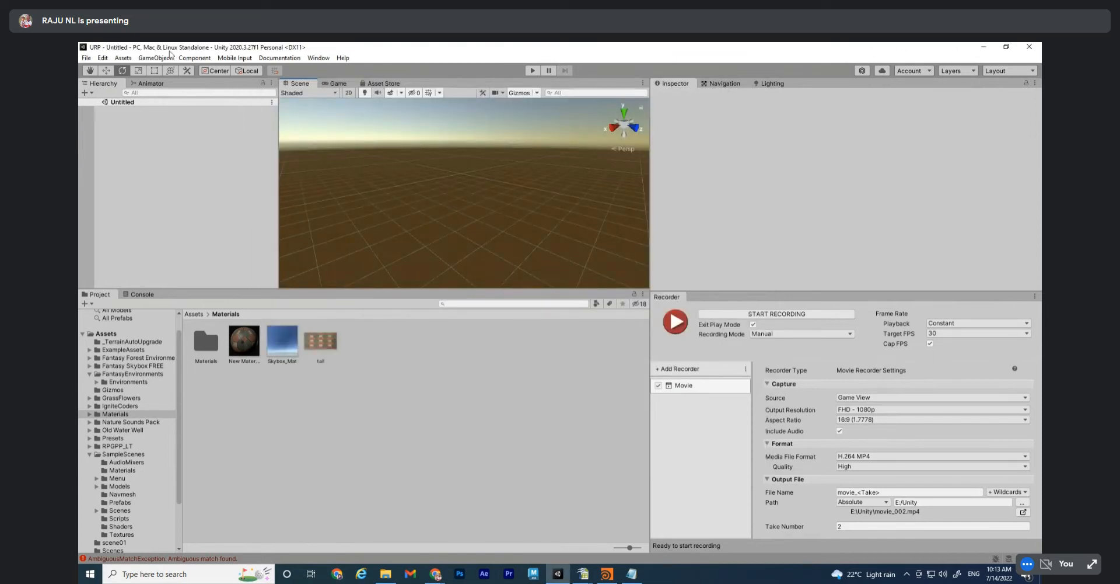
Collapse the SampleScenes folder in the project assets and view the Materials folder
scroll(142, 383, down, 1)
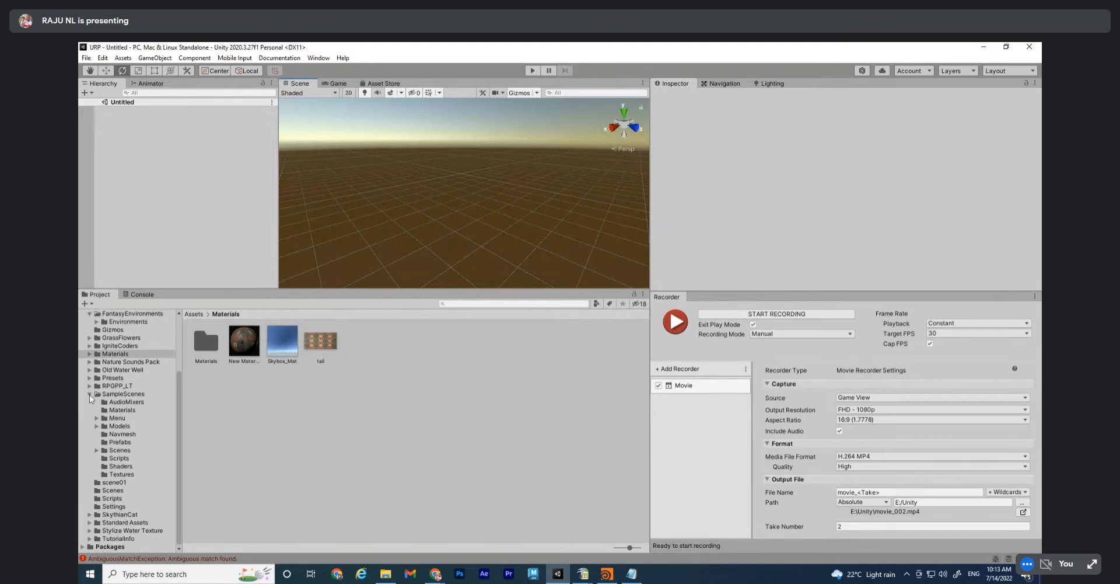
click(92, 395)
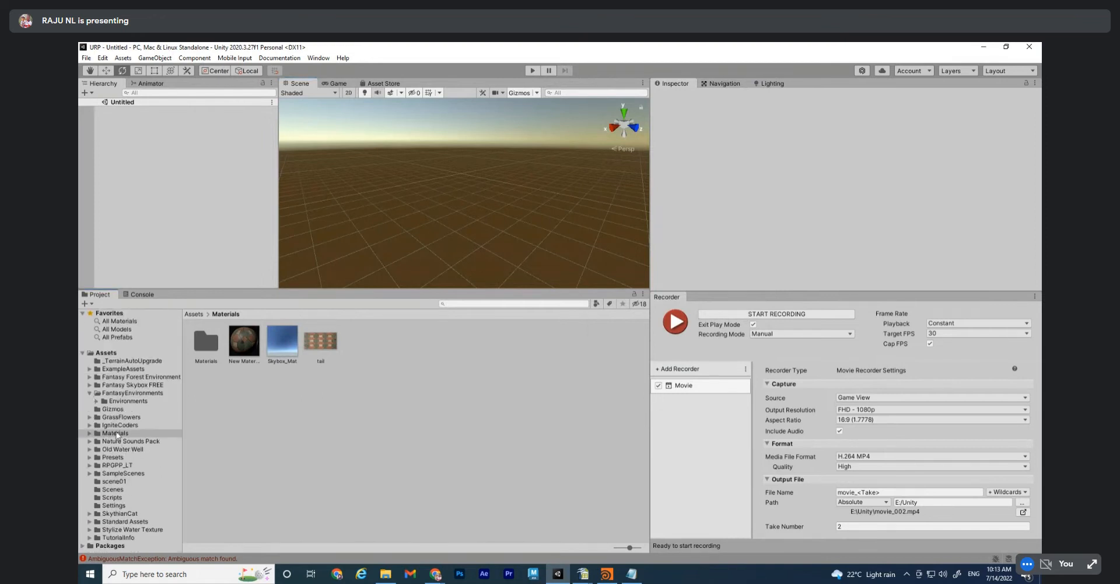
click(114, 434)
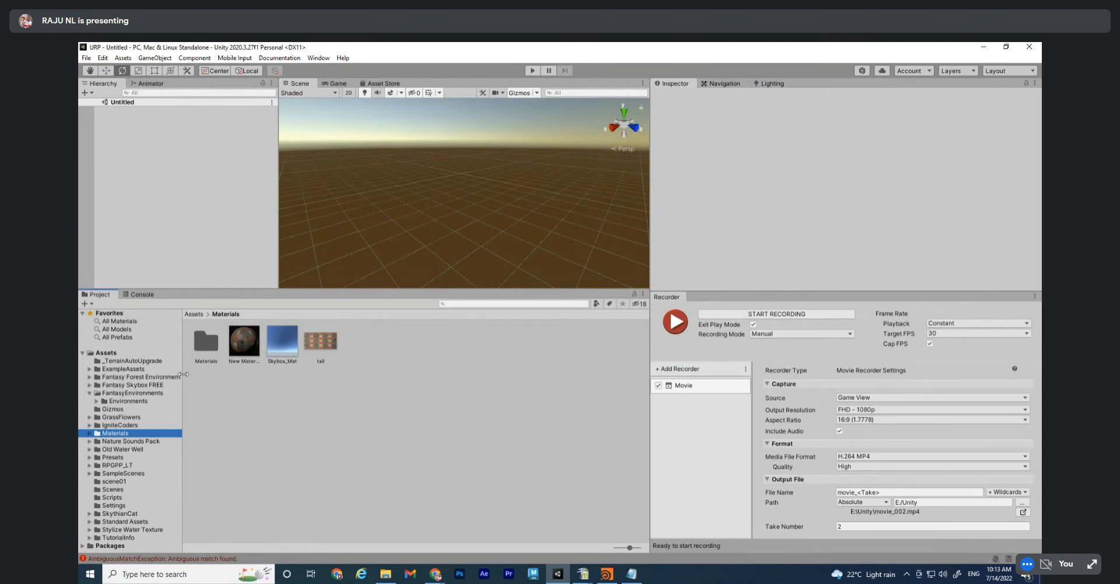
click(319, 58)
mouse_move(375, 184)
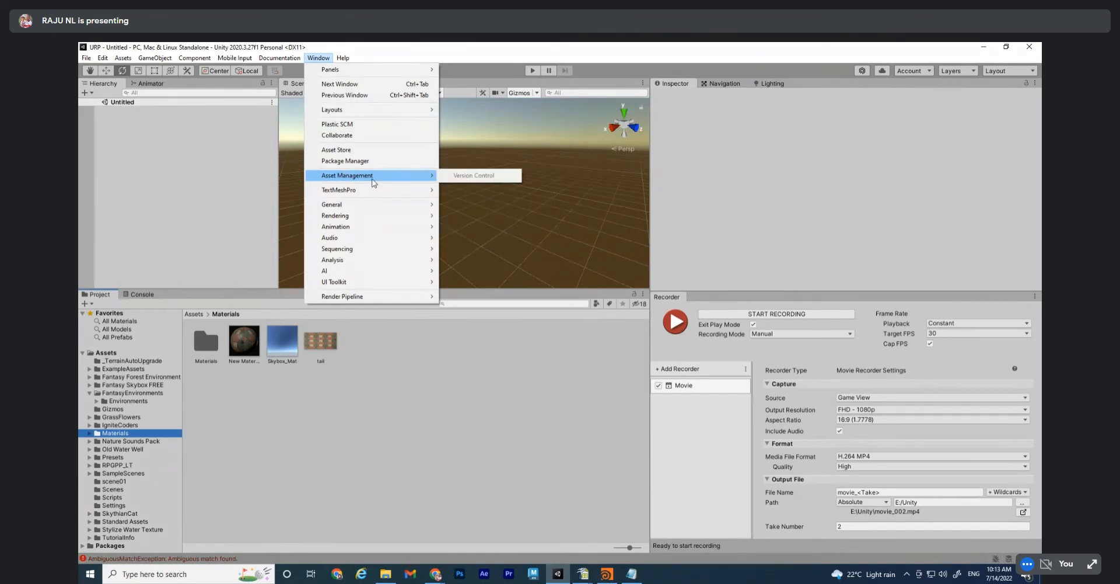
Browse the asset folders to the Old Water Well package and inspect the old_water_well prefab in its Prefab folder
click(123, 449)
click(118, 435)
click(123, 441)
click(124, 450)
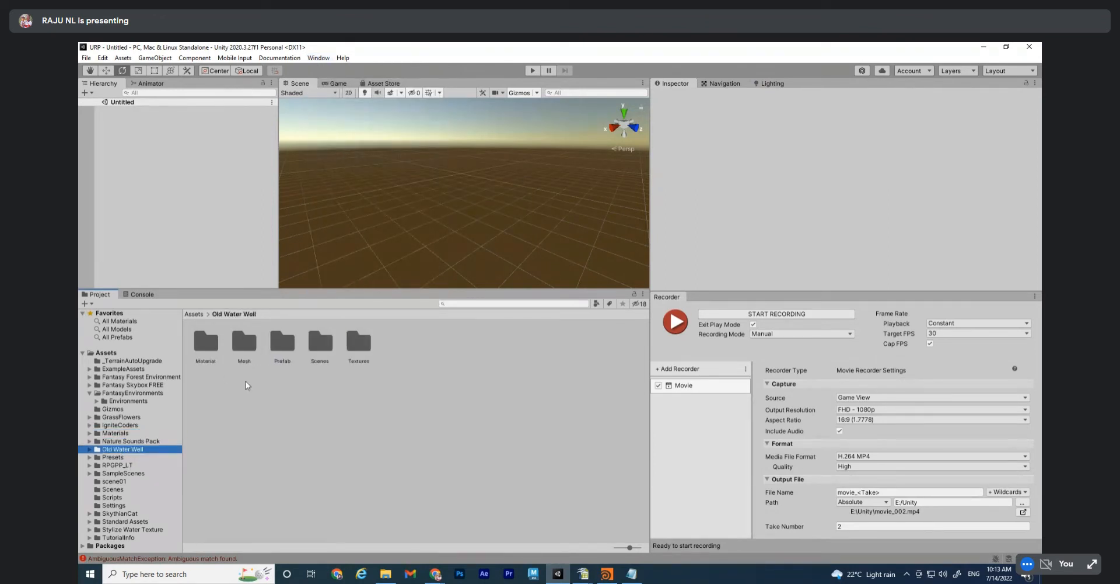
click(215, 350)
click(248, 350)
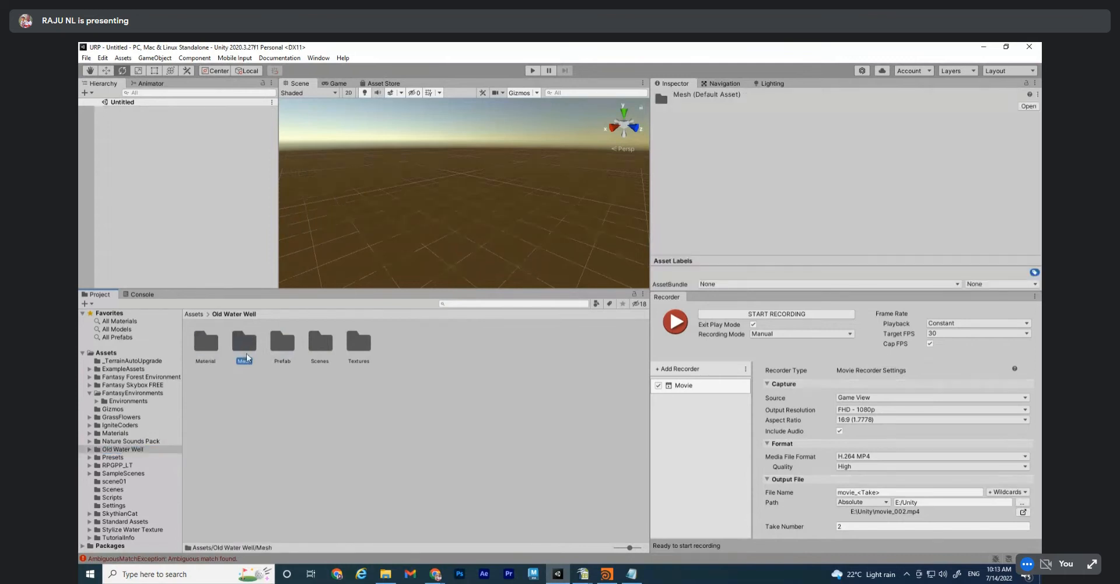
double_click(282, 343)
click(208, 342)
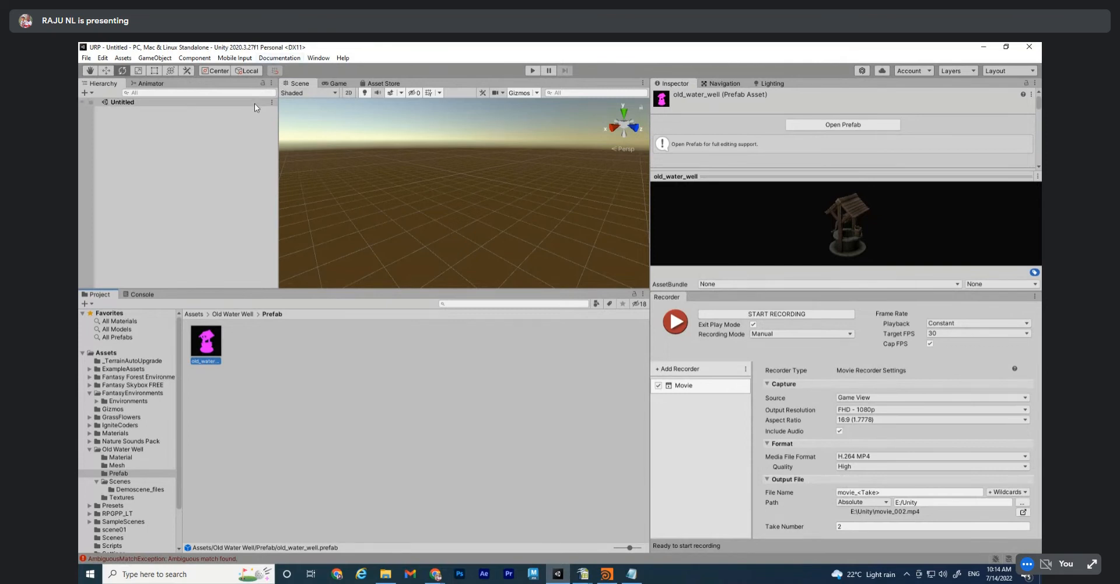
Look through the project settings for XR Plugin Management and Version Control, ending on the Graphics settings with the render pipeline asset
click(102, 58)
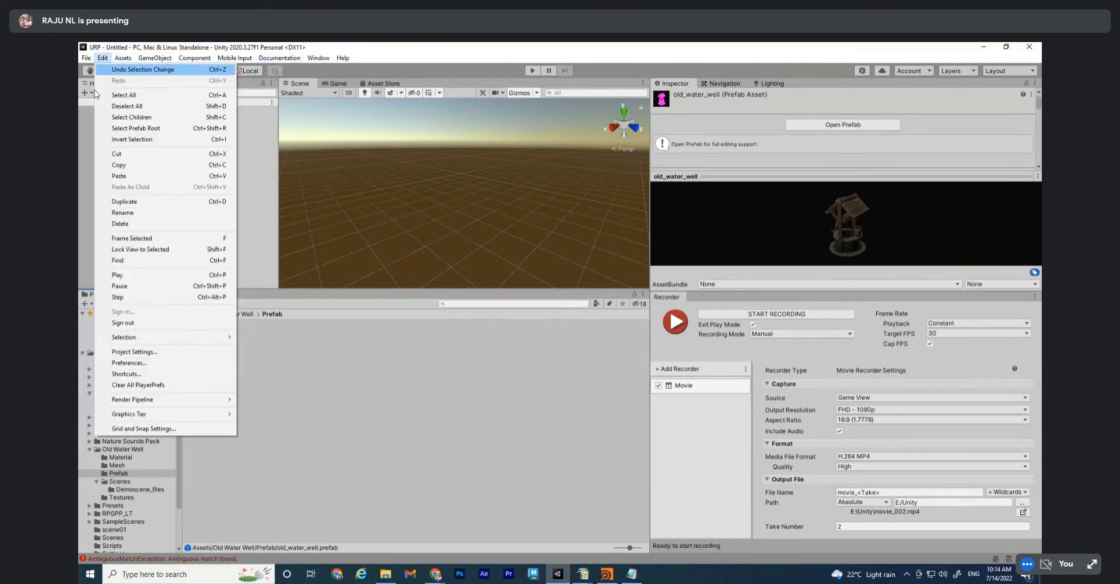
click(134, 351)
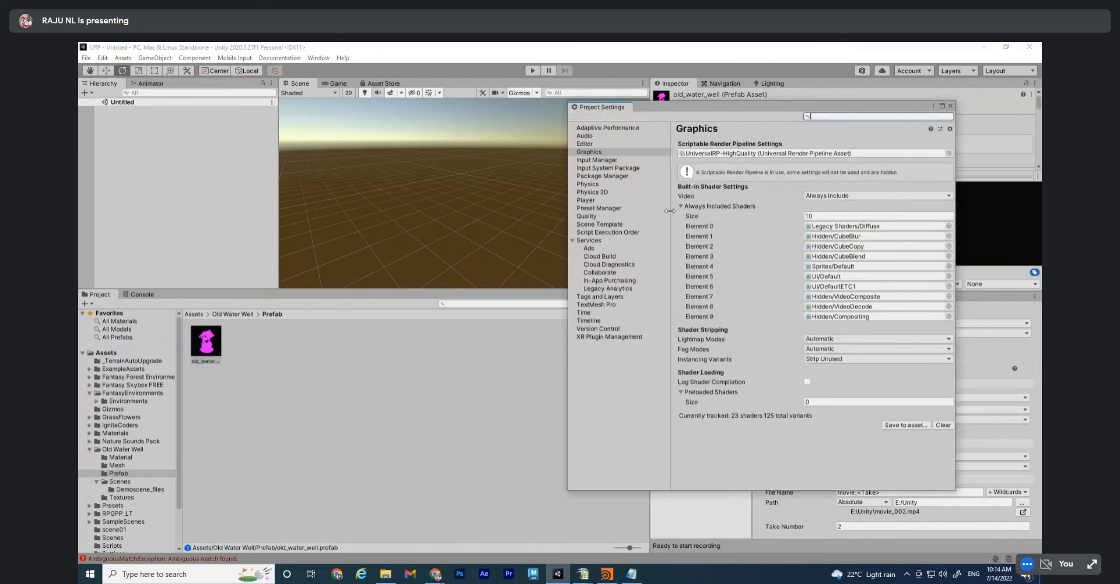
click(597, 338)
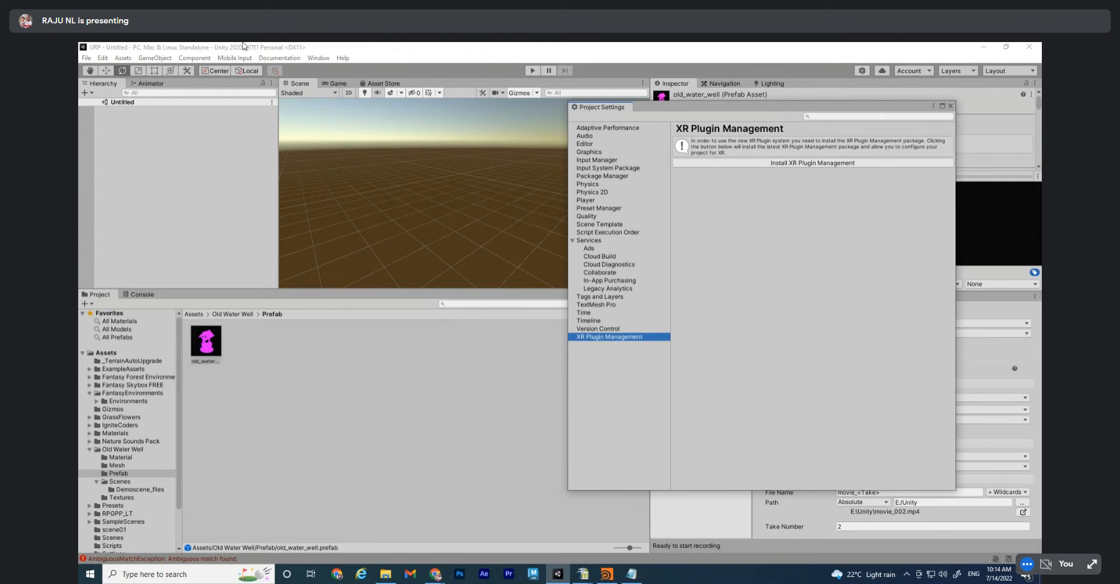
click(615, 329)
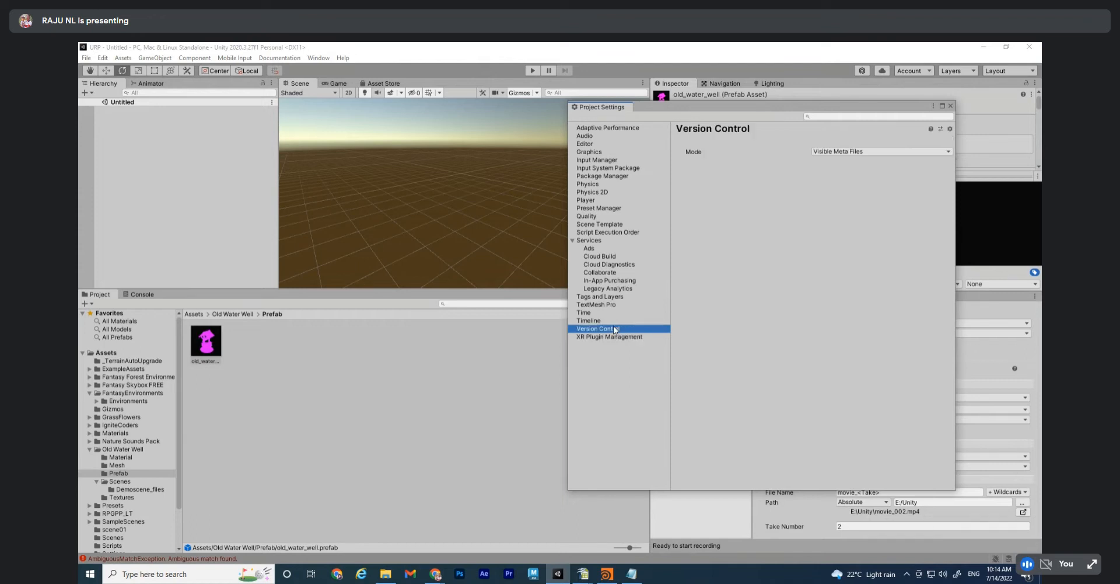
click(587, 153)
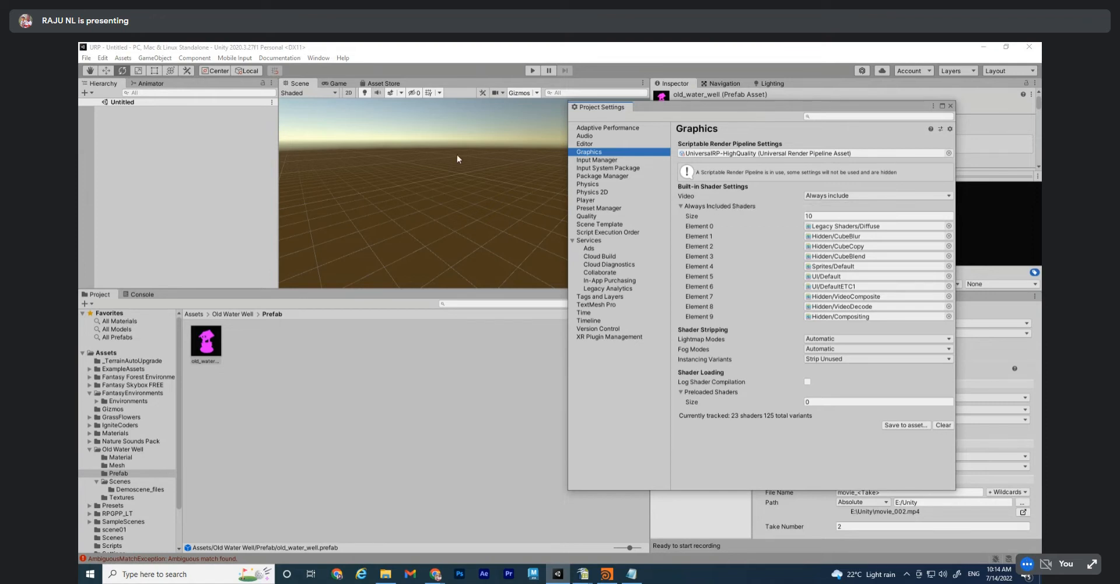
Switch to Google Meet, admit the waiting participant, return to Unity and close the project settings
mouse_move(435, 573)
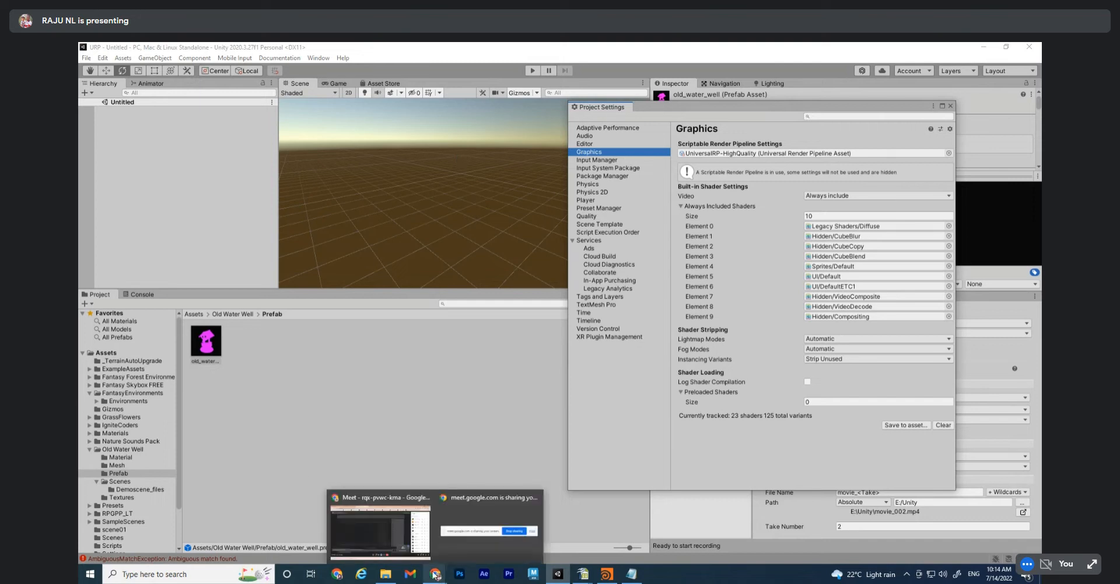
click(402, 534)
click(664, 151)
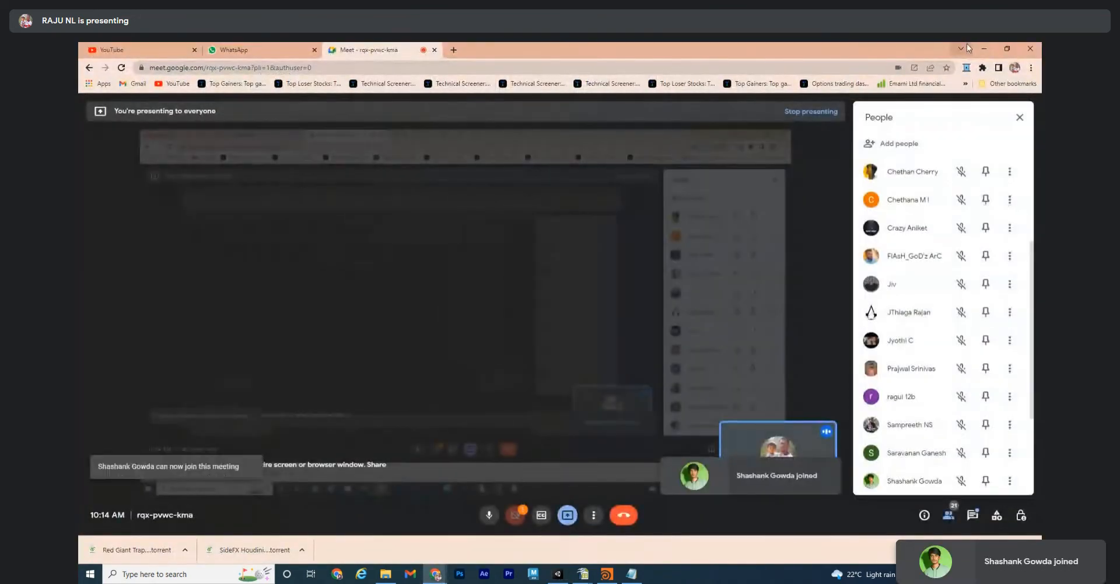
key(alt+Tab)
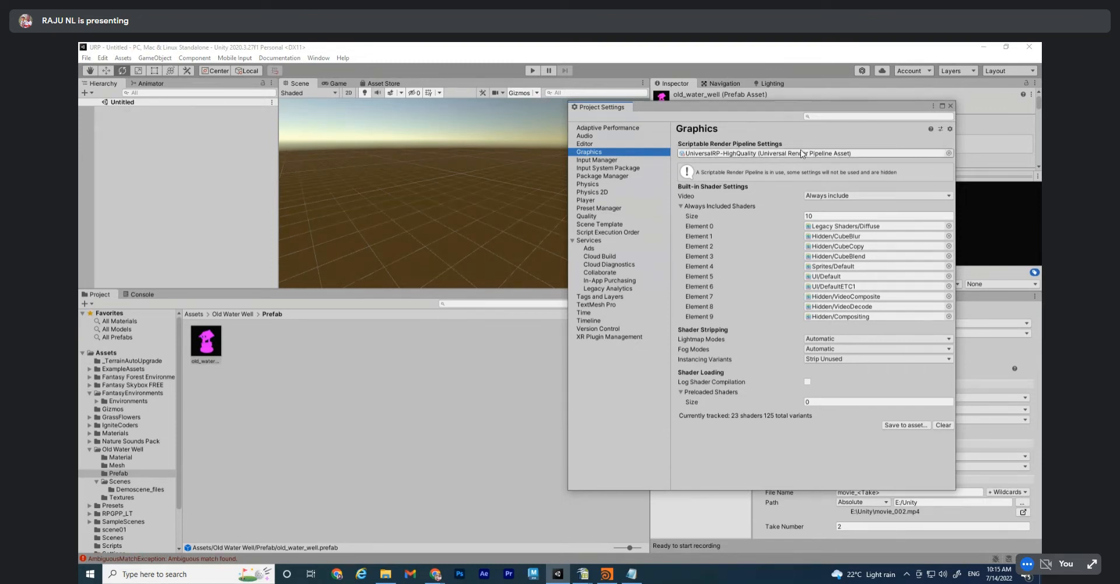
click(951, 105)
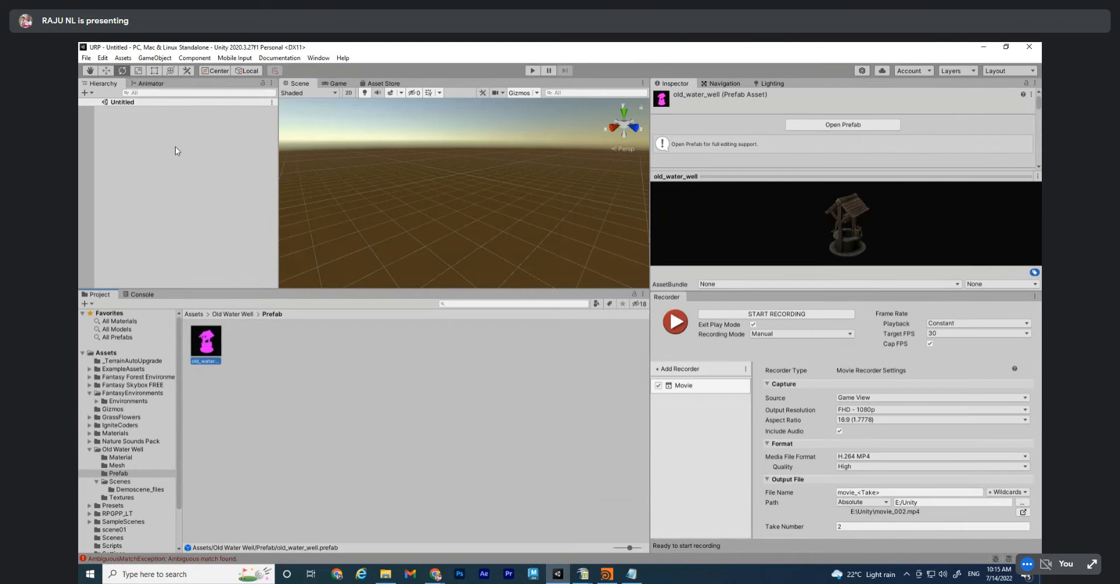
Add a Directional Light, a Terrain and a Camera to the untitled scene
right_click(146, 141)
mouse_move(183, 293)
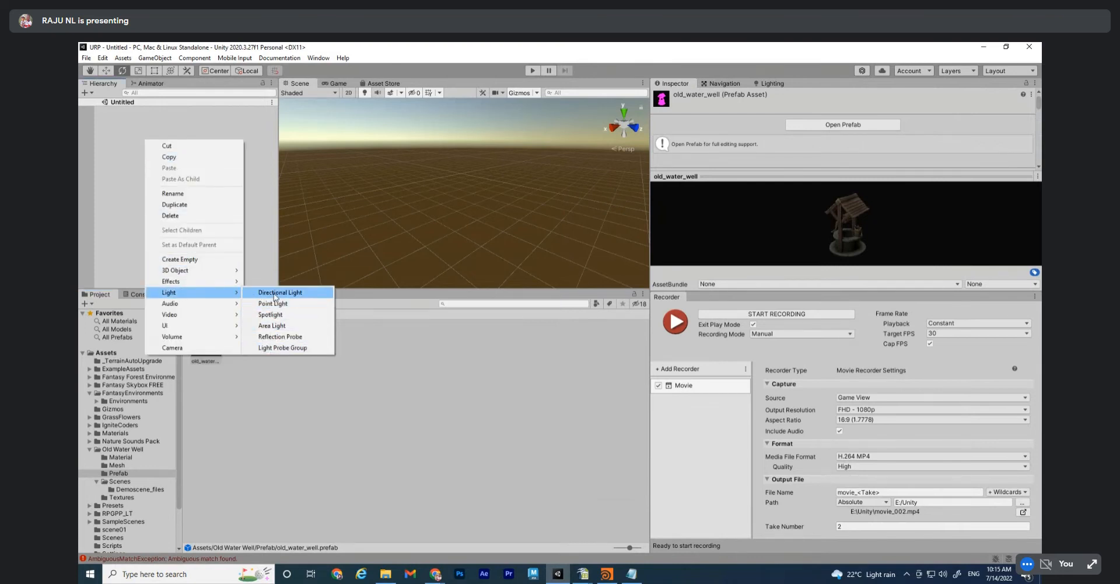
click(279, 292)
right_click(155, 140)
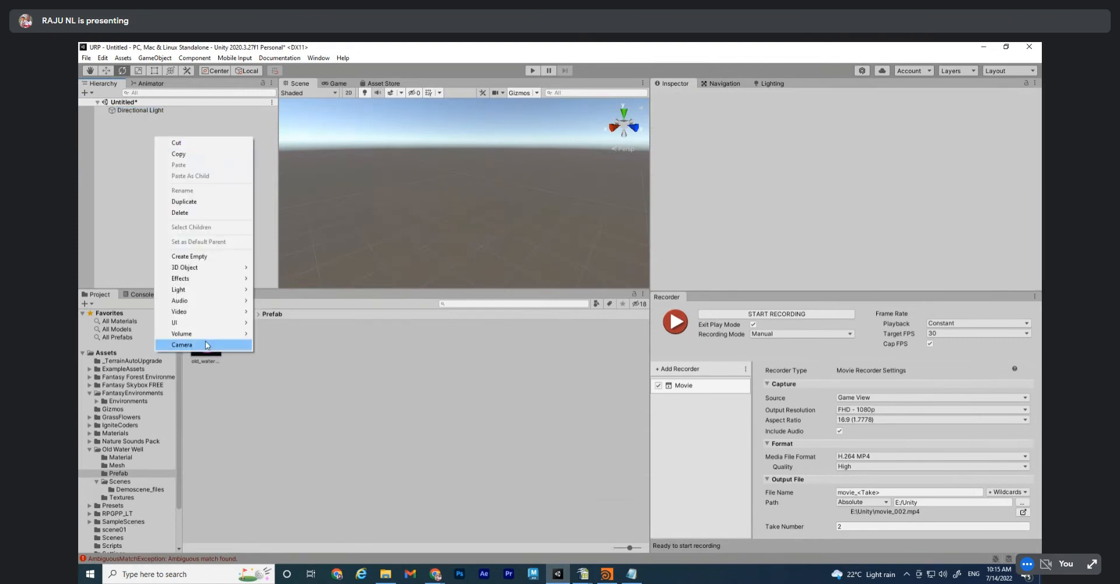
mouse_move(199, 271)
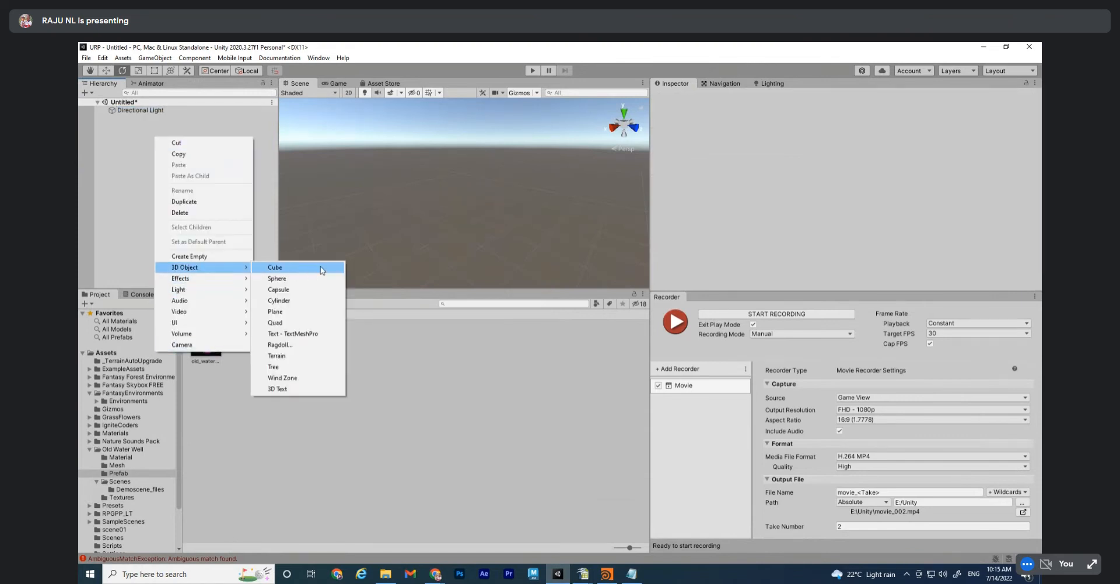
click(286, 355)
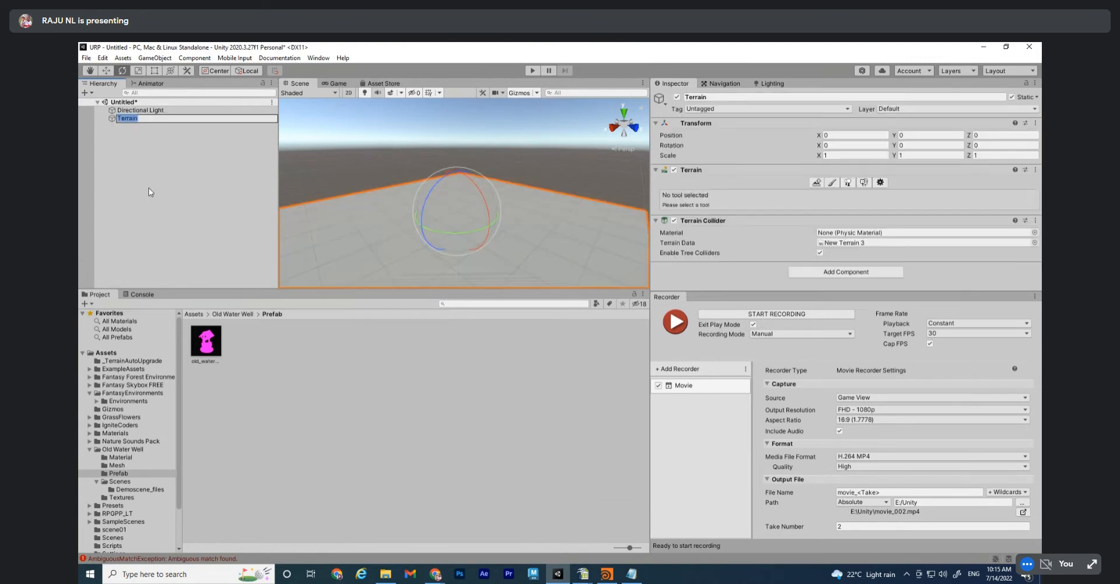
right_click(143, 157)
click(170, 365)
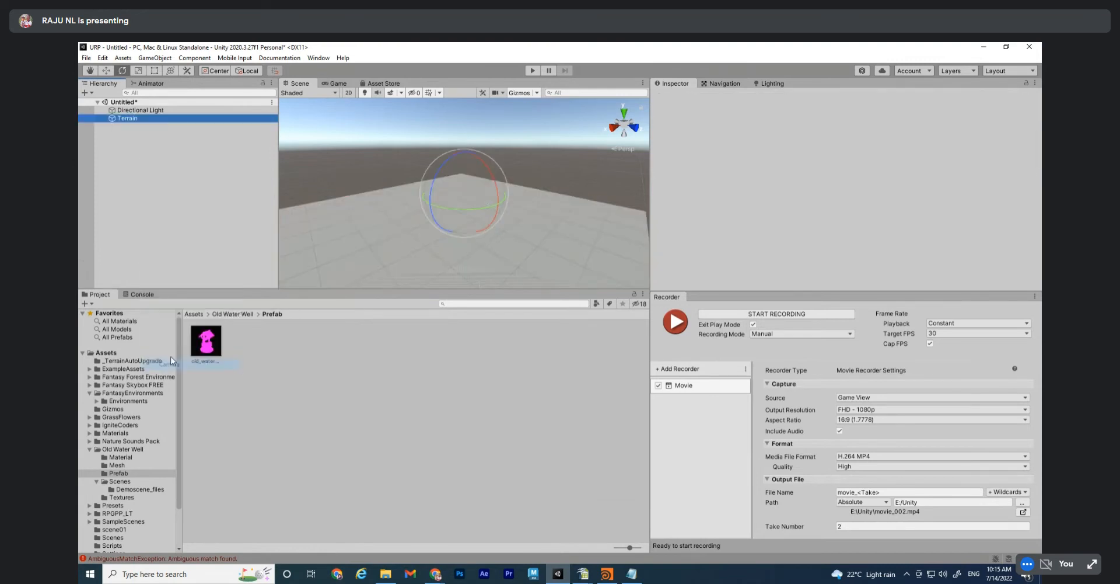
alt+drag(455, 212, 577, 210)
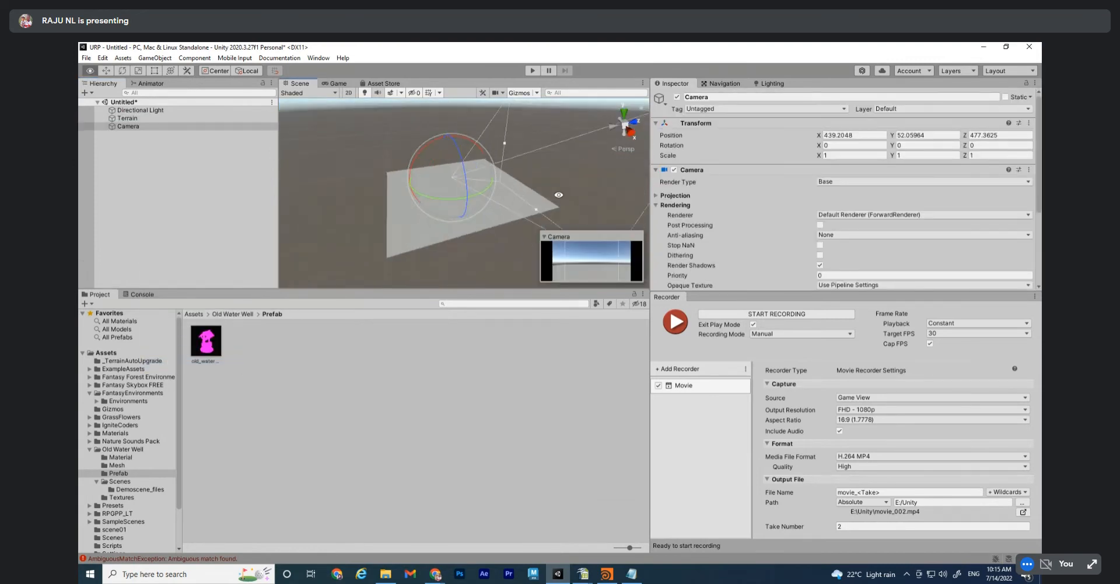
Set the Directional Light's position to 0, 0, 0 and check where it sits relative to the terrain
click(132, 118)
click(149, 110)
drag(866, 135, 771, 129)
text(0)
key(Tab)
text(0)
key(Tab)
text(0)
click(265, 161)
click(146, 110)
alt+right_drag(443, 167, 420, 162)
alt+drag(420, 162, 397, 146)
key(alt+w)
click(559, 194)
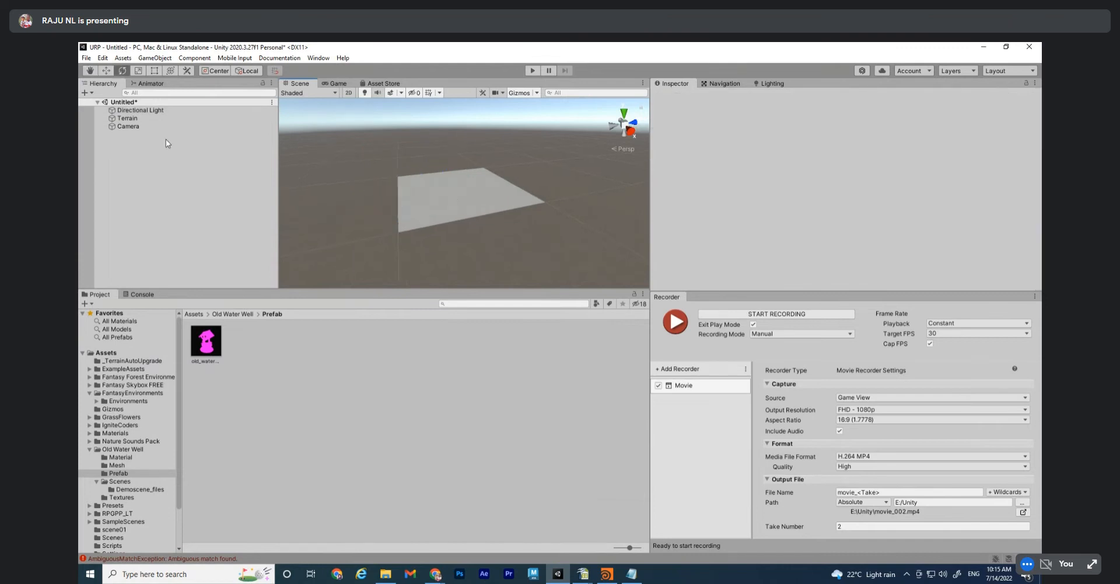
Move the Directional Light above the terrain to about X -81, Y 714, Z 141 and set its shadow type to Hard Shadows
click(140, 109)
alt+drag(489, 192, 426, 104)
key(w)
drag(452, 171, 434, 145)
alt+drag(488, 196, 496, 219)
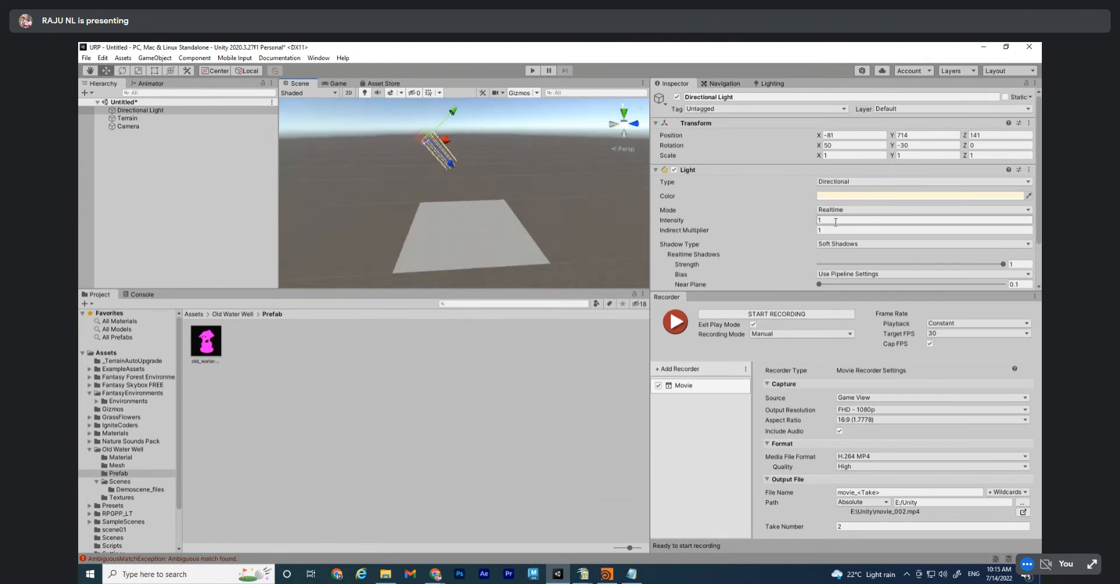
click(856, 244)
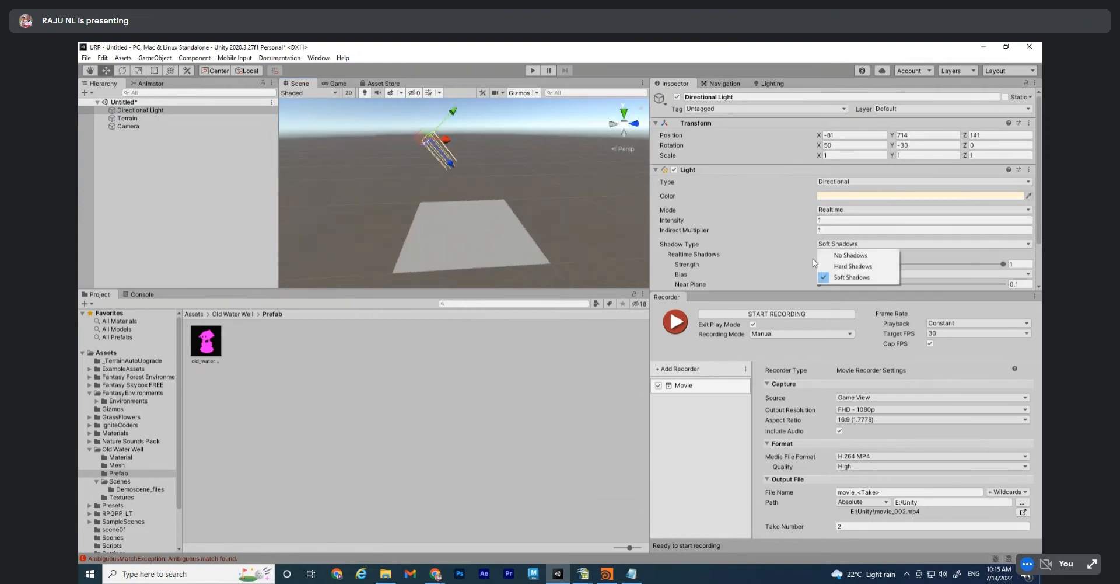
click(853, 266)
Select the Terrain, frame it in the Scene view and enlarge the Scene view downward
double_click(130, 117)
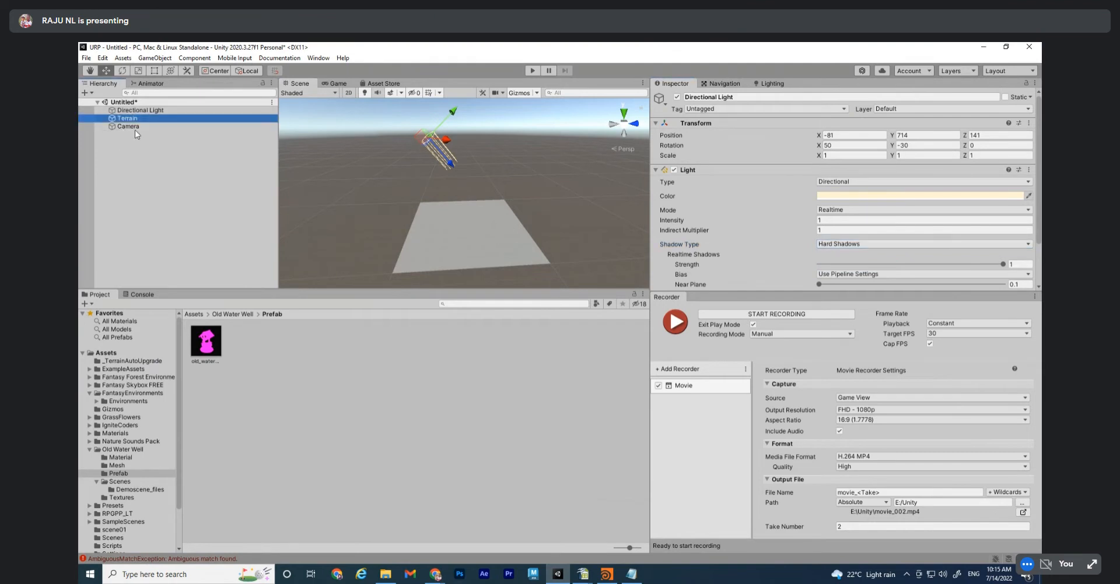
alt+drag(425, 140, 447, 174)
alt+right_drag(447, 173, 463, 227)
middle_drag(463, 228, 472, 210)
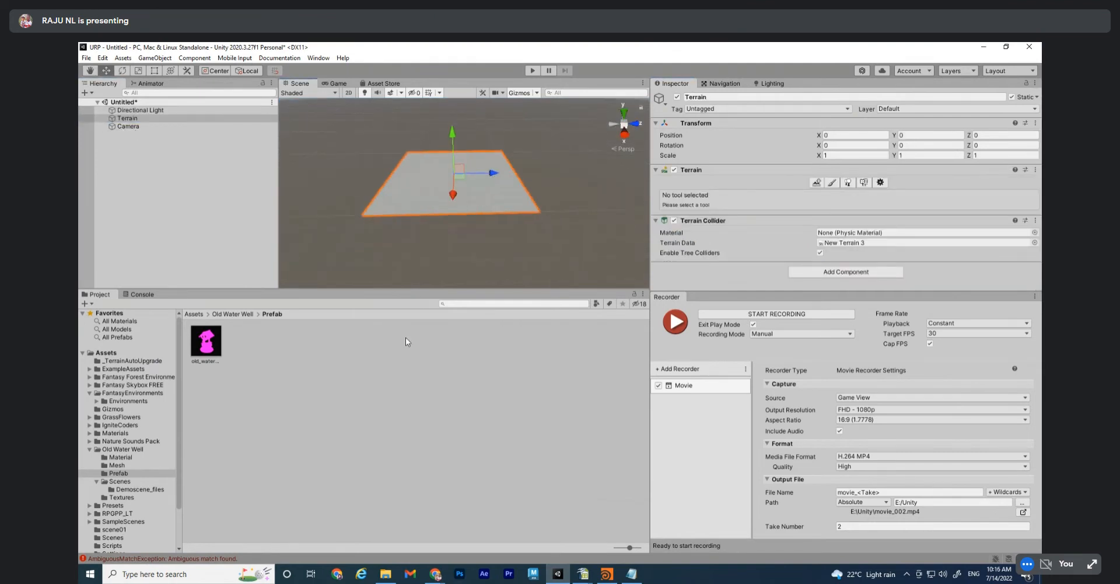
drag(419, 289, 444, 412)
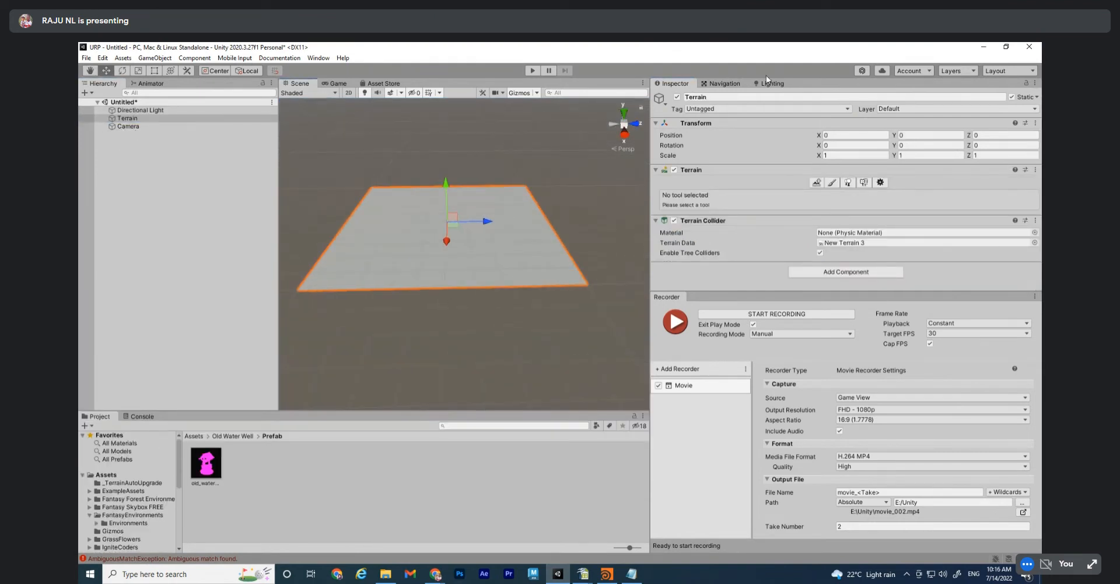
Activate Paint Texture on the terrain, pick a blotchy brush, and set its size to about 121 and opacity to 71.1
click(832, 183)
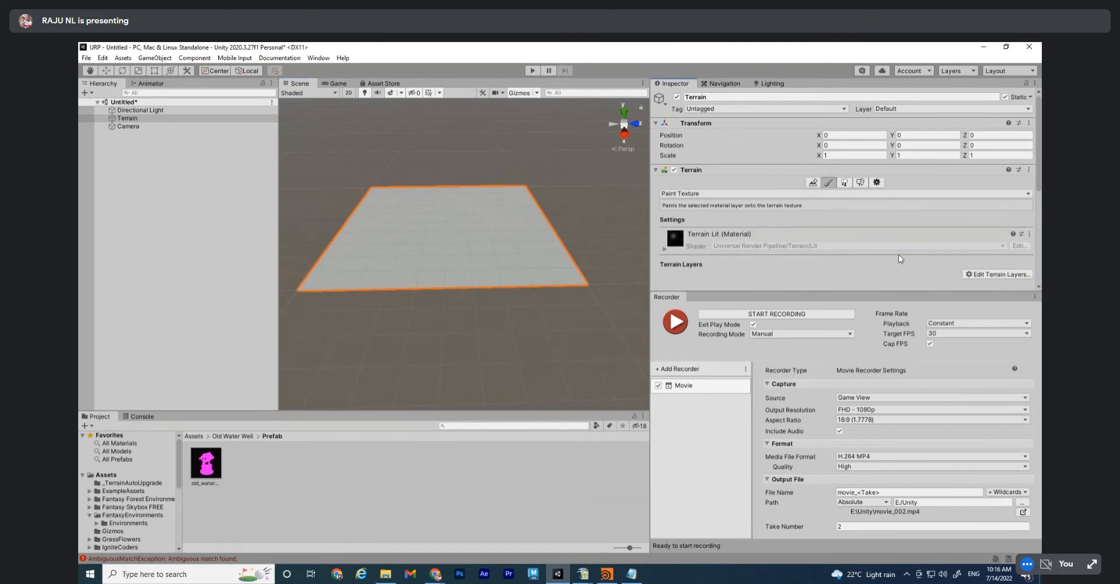
scroll(898, 255, down, 6)
scroll(711, 223, up, 5)
scroll(798, 167, down, 3)
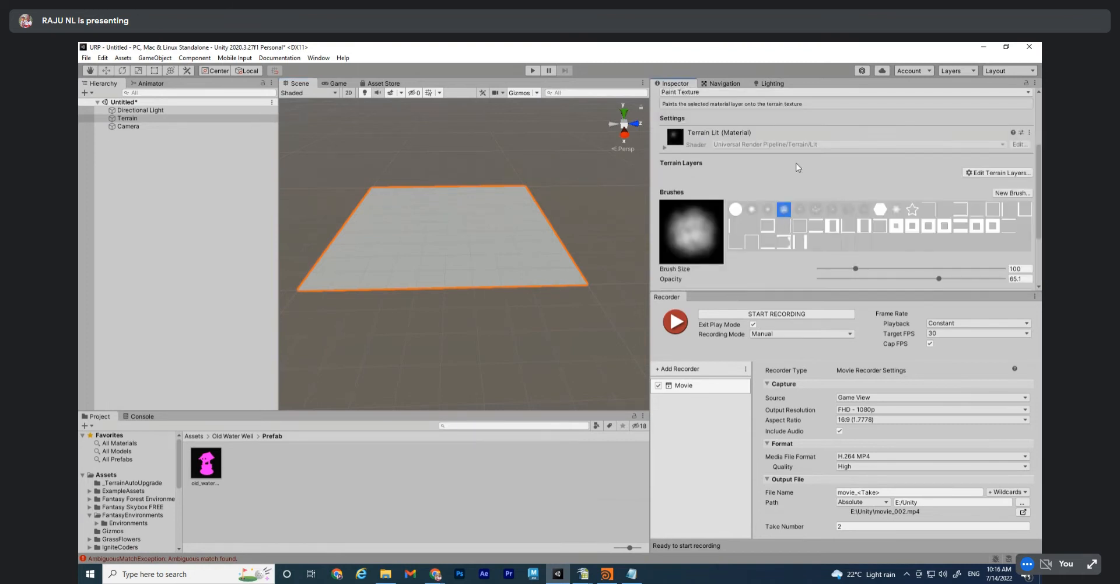
click(817, 209)
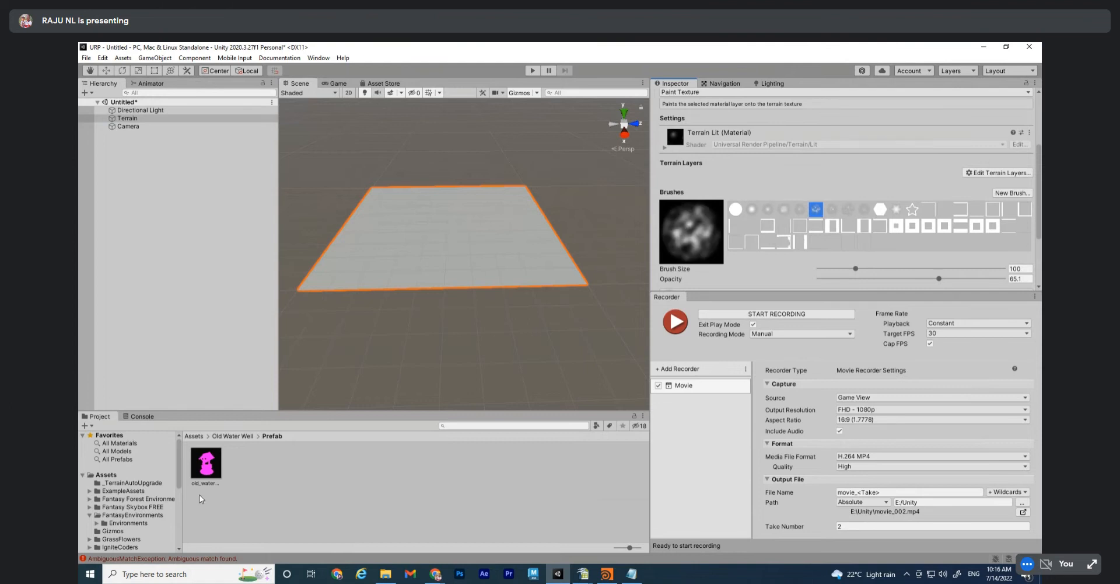
scroll(350, 273, up, 1)
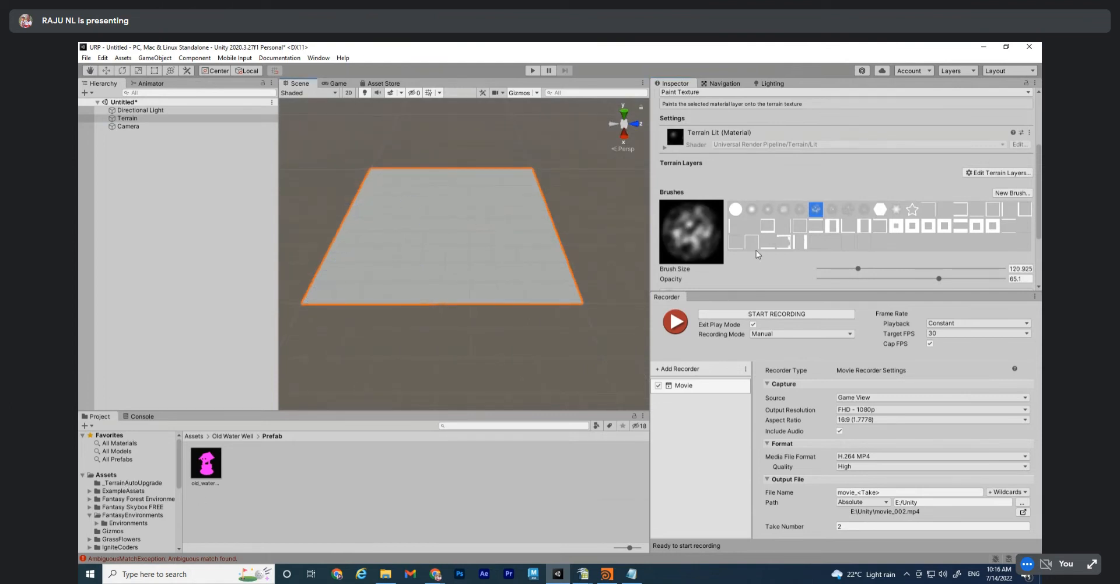
drag(939, 279, 950, 279)
Switch the terrain tool to Raise or Lower Terrain for sculpting the flat terrain
alt+drag(460, 253, 436, 258)
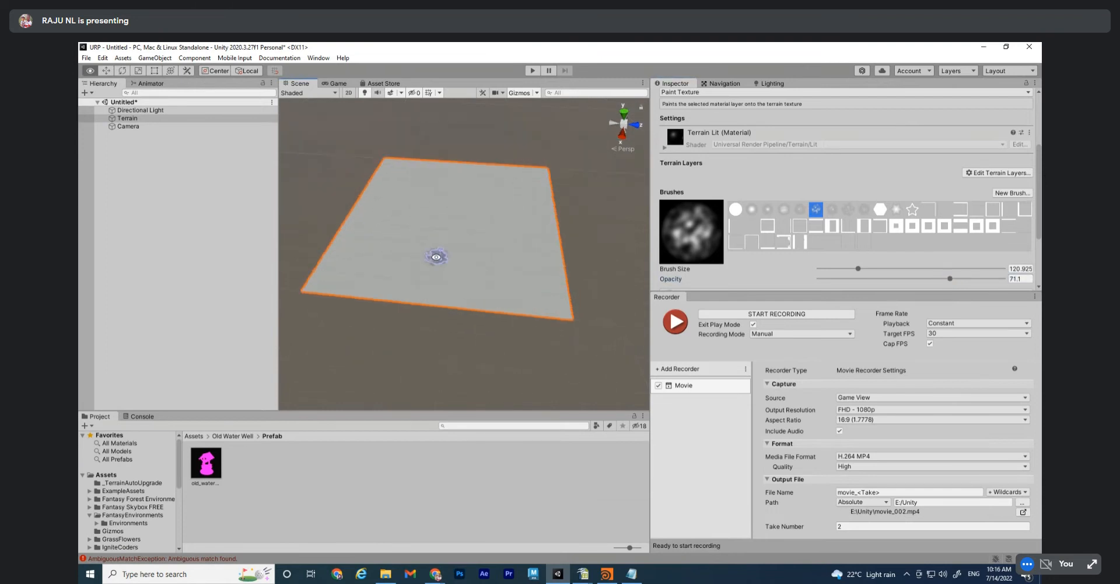
middle_drag(435, 258, 470, 259)
scroll(485, 280, up, 1)
alt+drag(432, 203, 403, 208)
scroll(744, 194, up, 4)
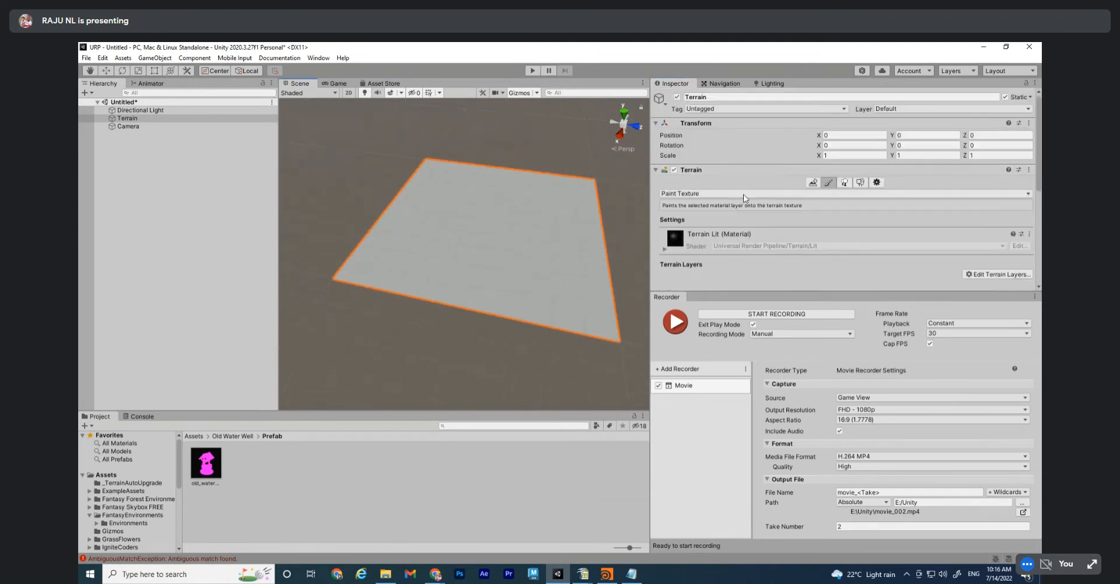
click(704, 197)
click(706, 205)
scroll(761, 238, down, 5)
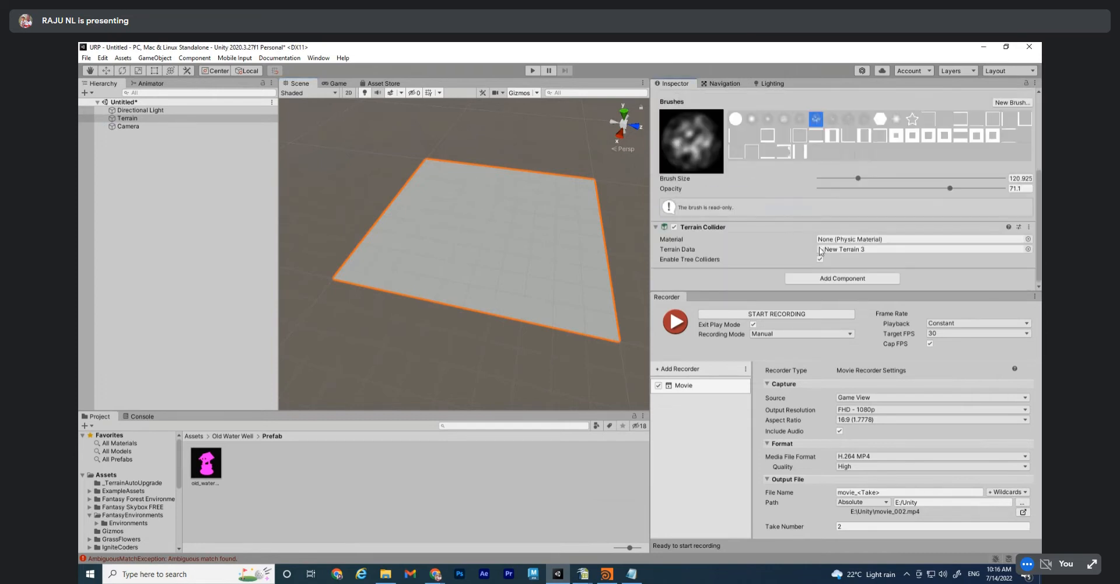
Undo the trial sculpting stroke and set the brush to a size of about 480 and an opacity of 27
mouse_move(357, 272)
mouse_down()
mouse_move(451, 136)
mouse_move(460, 183)
mouse_up()
key(ctrl+z)
drag(951, 192, 888, 192)
key(bracketright)
key(bracketright)
key(bracketright)
key(bracketright)
key(bracketright)
key(bracketright)
key(bracketright)
key(bracketright)
Sculpt low, uneven bumps across the terrain with the blotchy brush, working from all sides
click(368, 239)
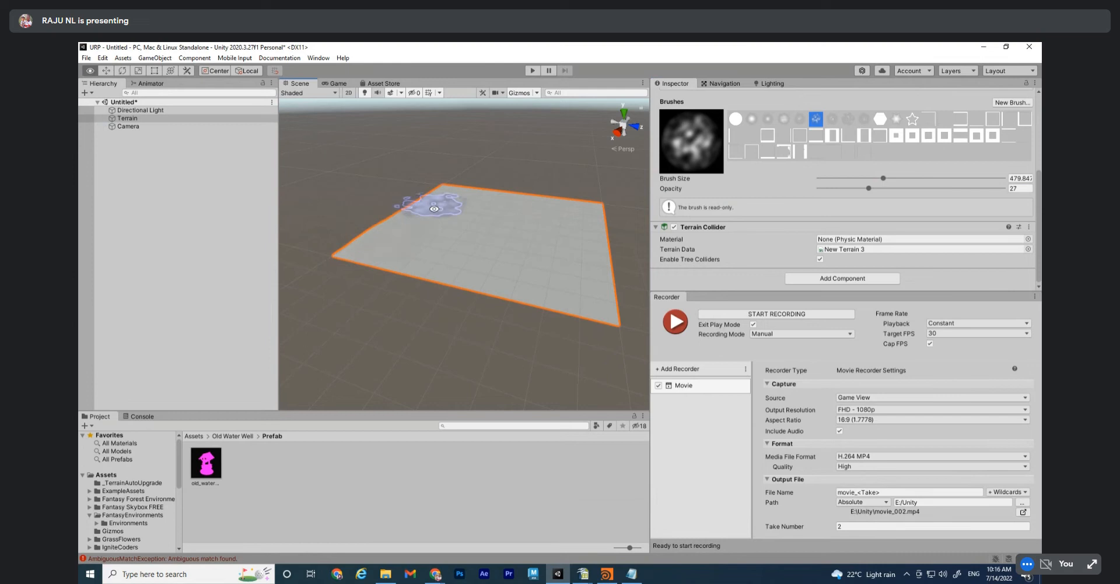
alt+drag(434, 208, 407, 263)
alt+drag(456, 209, 449, 243)
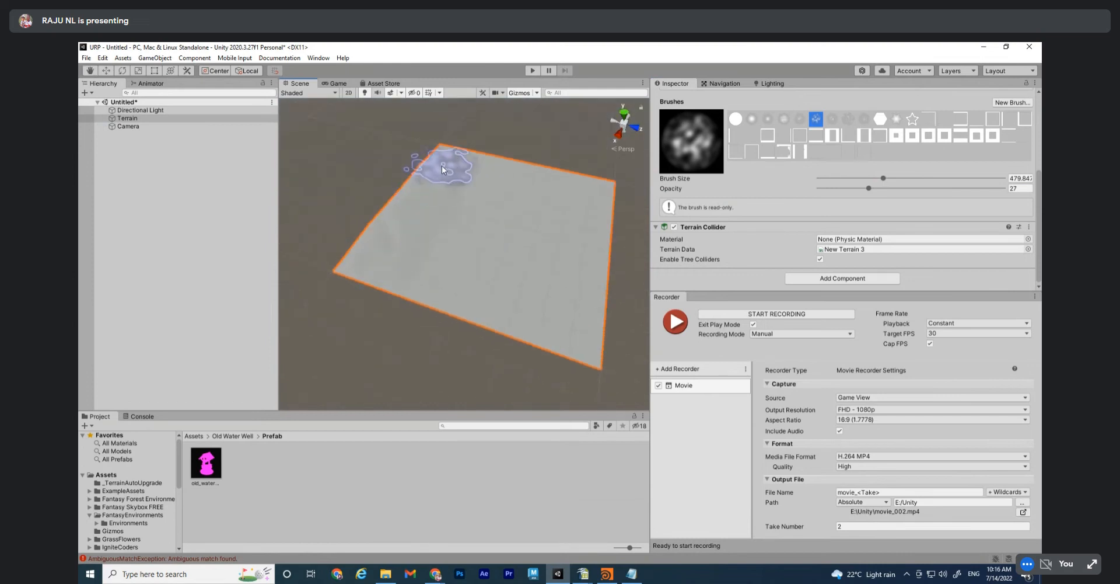
mouse_move(537, 180)
alt+mouse_down()
mouse_move(513, 175)
mouse_move(597, 218)
mouse_move(583, 188)
mouse_move(512, 303)
mouse_move(508, 288)
alt+mouse_up()
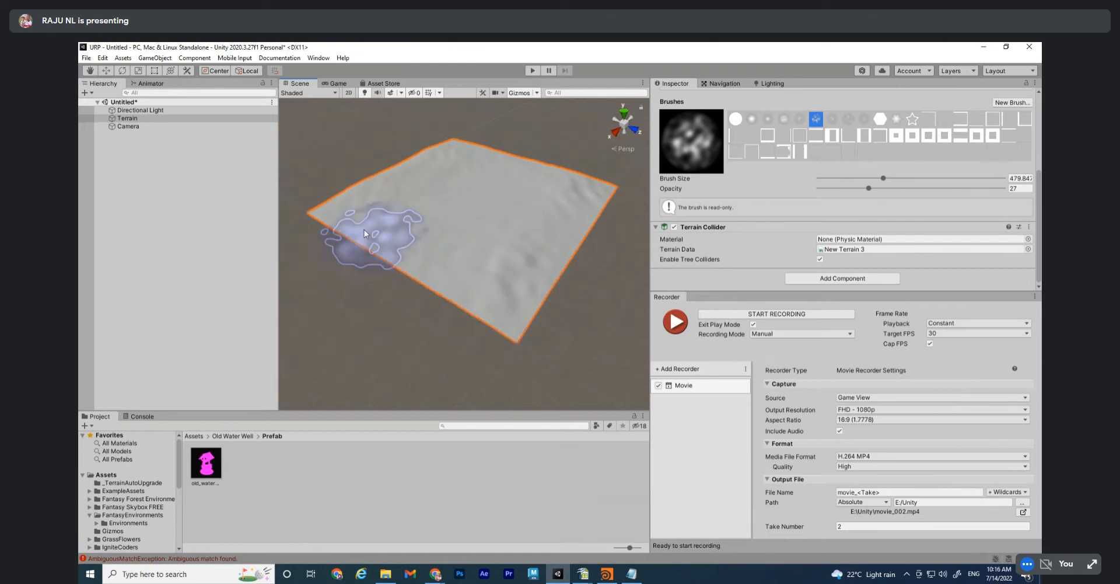
mouse_move(432, 255)
alt+mouse_down()
mouse_move(406, 170)
mouse_move(414, 227)
mouse_move(454, 245)
mouse_move(538, 225)
mouse_move(530, 205)
mouse_move(478, 163)
alt+mouse_up()
alt+drag(362, 250, 336, 224)
alt+right_drag(446, 254, 472, 253)
mouse_move(472, 257)
alt+mouse_down()
mouse_move(433, 155)
mouse_move(443, 245)
mouse_move(529, 231)
mouse_move(517, 181)
mouse_move(513, 212)
alt+mouse_up()
alt+right_drag(512, 212, 432, 210)
mouse_move(433, 211)
alt+mouse_down()
mouse_move(500, 257)
mouse_move(500, 294)
alt+mouse_up()
alt+right_drag(497, 251, 483, 303)
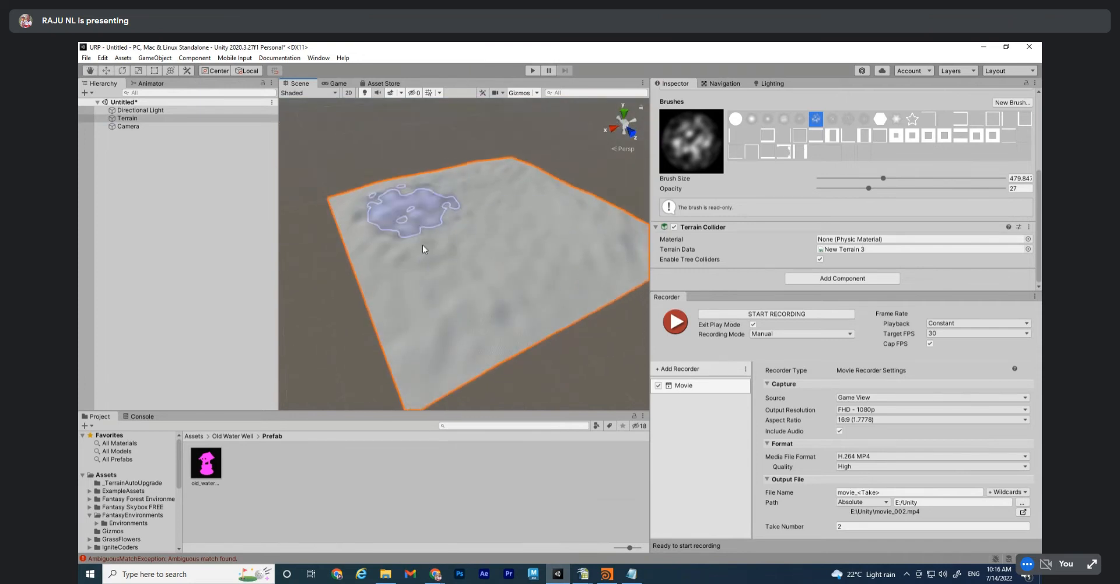
alt+drag(489, 245, 496, 279)
Reselect the Terrain and raise the sculpting brush's opacity to 57.2
click(463, 126)
mouse_move(506, 209)
alt+mouse_down()
mouse_move(508, 245)
mouse_move(516, 193)
mouse_move(500, 131)
alt+mouse_up()
click(128, 118)
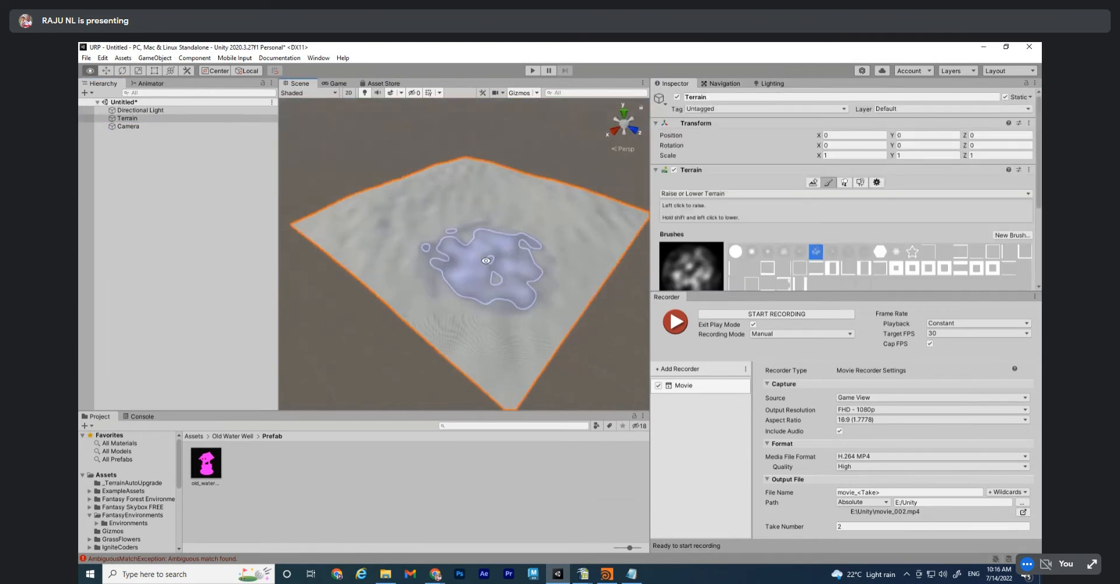
alt+drag(467, 234, 376, 223)
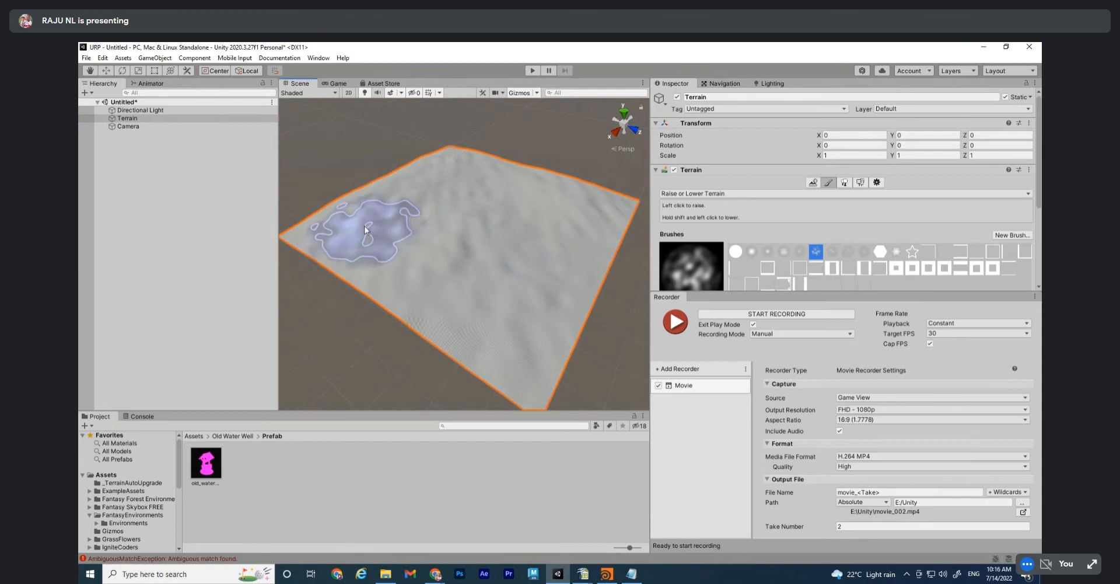
scroll(843, 208, down, 5)
drag(869, 188, 924, 189)
Sculpt higher hills around the terrain's edges with a brush size of about 428, keeping the middle lower as a valley
alt+drag(507, 347, 493, 311)
mouse_move(440, 309)
alt+mouse_down()
mouse_move(542, 347)
mouse_move(594, 283)
alt+mouse_up()
mouse_move(523, 175)
alt+mouse_down()
mouse_move(521, 378)
mouse_move(513, 102)
mouse_move(475, 182)
mouse_move(436, 168)
mouse_move(477, 164)
mouse_move(389, 210)
mouse_move(400, 263)
mouse_move(401, 212)
mouse_move(456, 350)
mouse_move(487, 285)
mouse_move(362, 327)
mouse_move(547, 251)
mouse_move(430, 250)
mouse_move(412, 300)
mouse_move(403, 251)
mouse_move(426, 295)
mouse_move(636, 236)
mouse_move(475, 348)
mouse_move(400, 251)
mouse_move(412, 280)
mouse_move(408, 344)
mouse_move(375, 213)
mouse_move(400, 373)
mouse_move(412, 205)
mouse_move(426, 188)
mouse_move(478, 245)
mouse_move(525, 220)
mouse_move(534, 255)
mouse_move(375, 263)
mouse_move(288, 250)
mouse_move(412, 299)
mouse_move(463, 295)
alt+mouse_up()
scroll(838, 203, up, 4)
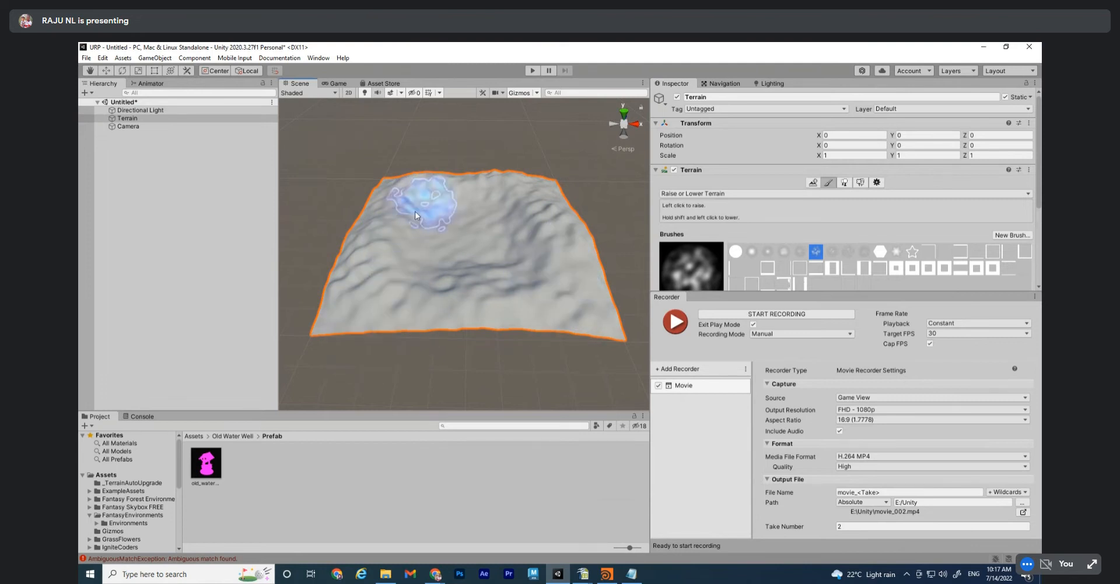
alt+drag(571, 264, 574, 319)
middle_drag(510, 307, 499, 299)
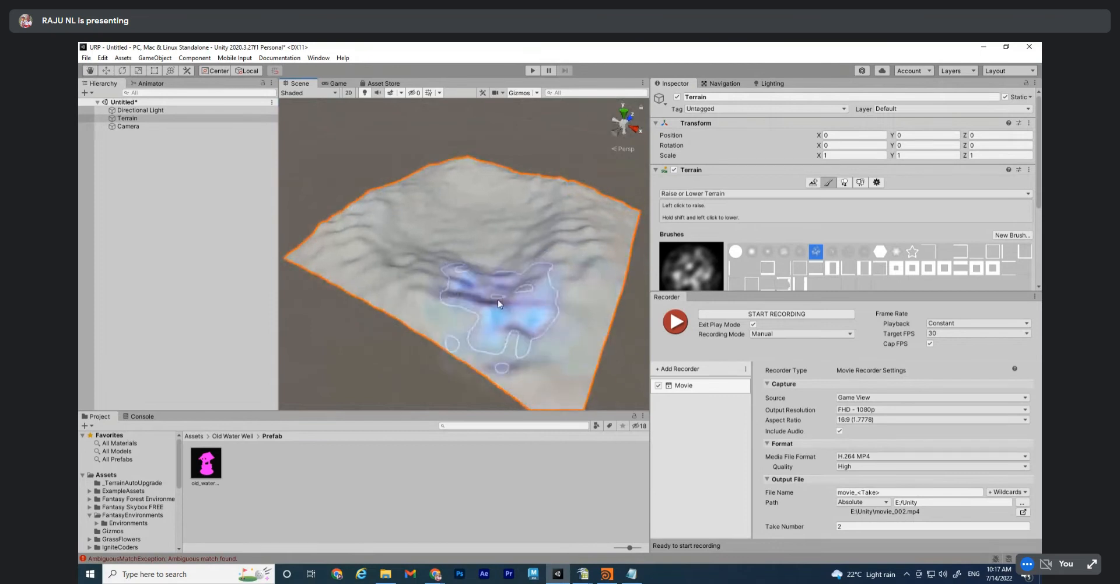
alt+drag(417, 290, 431, 301)
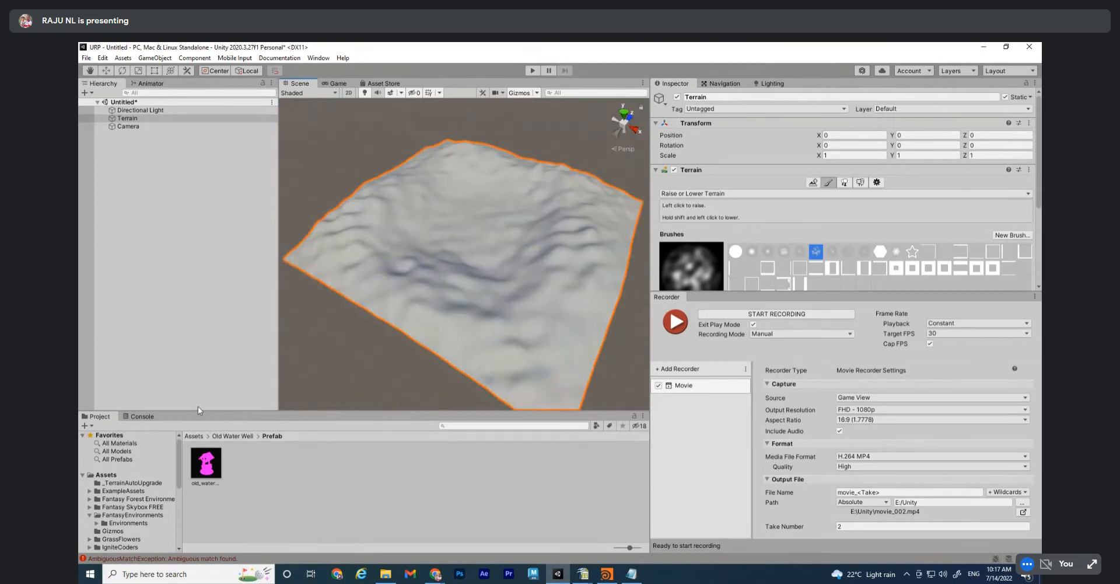
Switch the terrain tool to Paint Texture
click(743, 193)
click(695, 216)
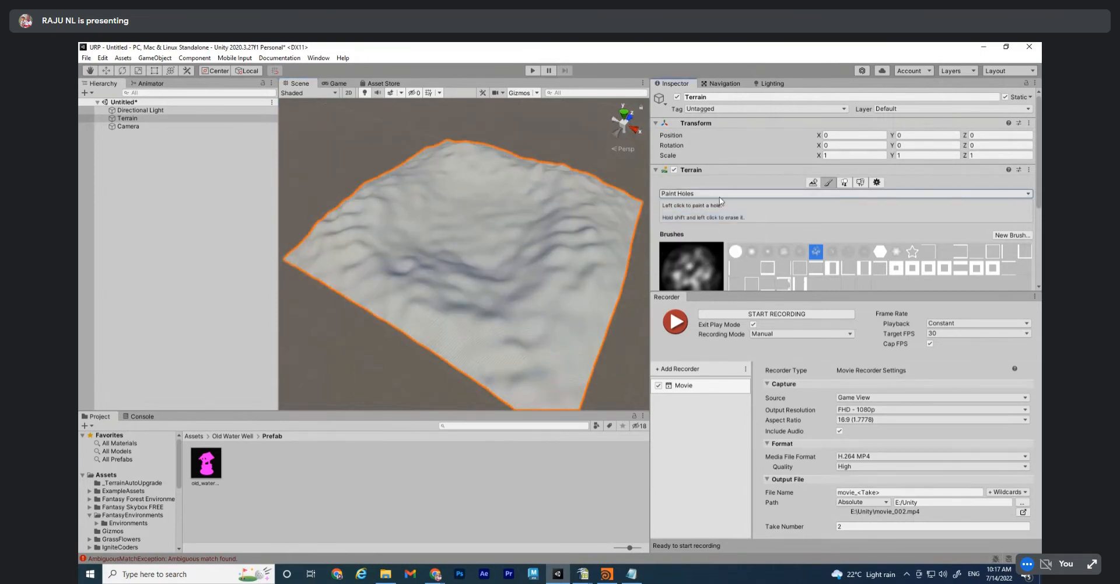
click(712, 193)
click(703, 228)
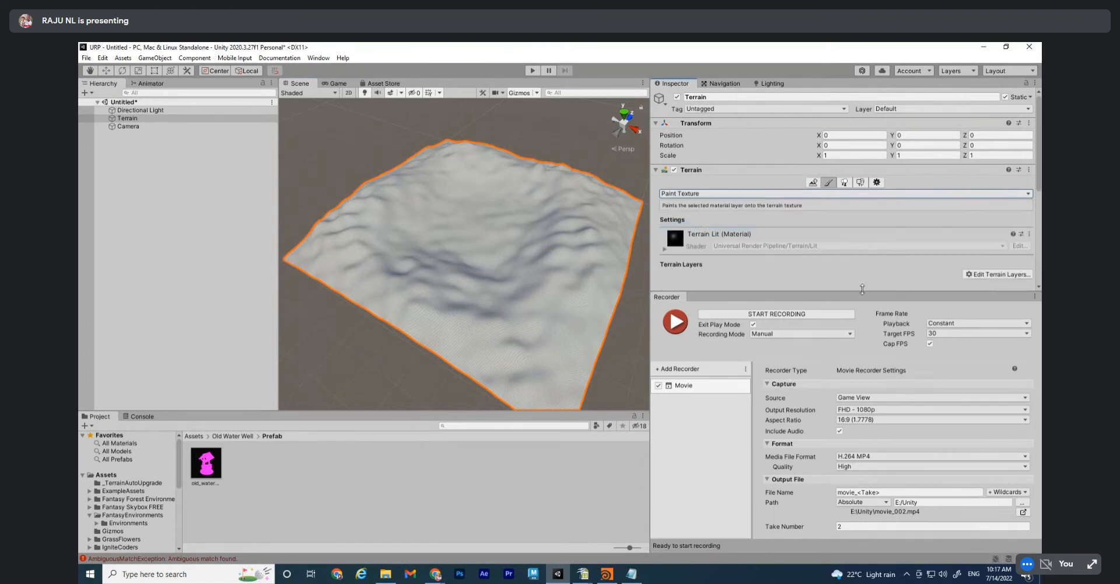
Close the Recorder window so the Inspector takes up the full height
drag(851, 291, 852, 356)
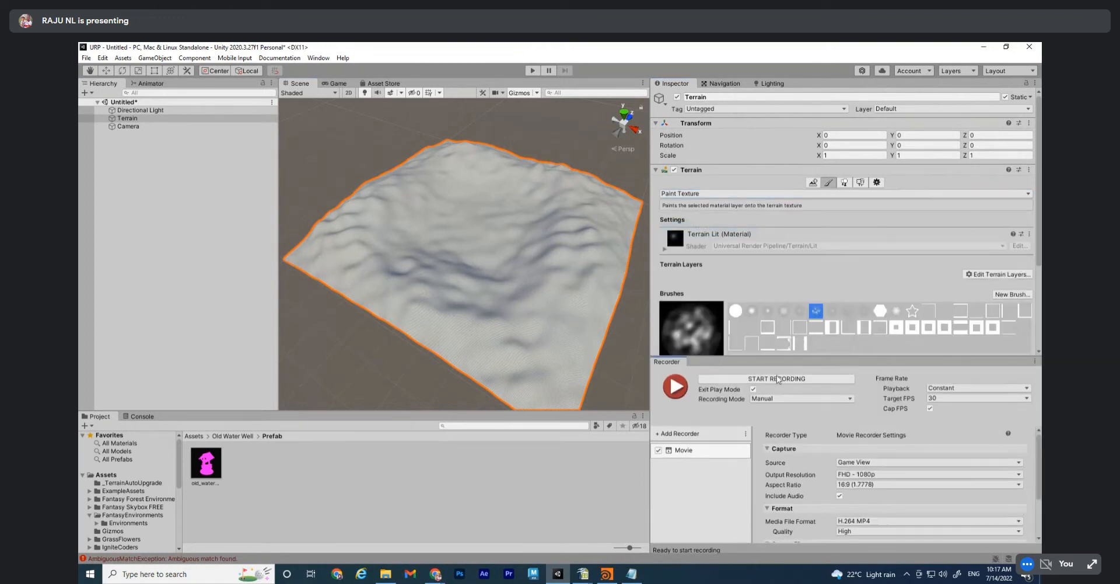
right_click(672, 365)
click(709, 380)
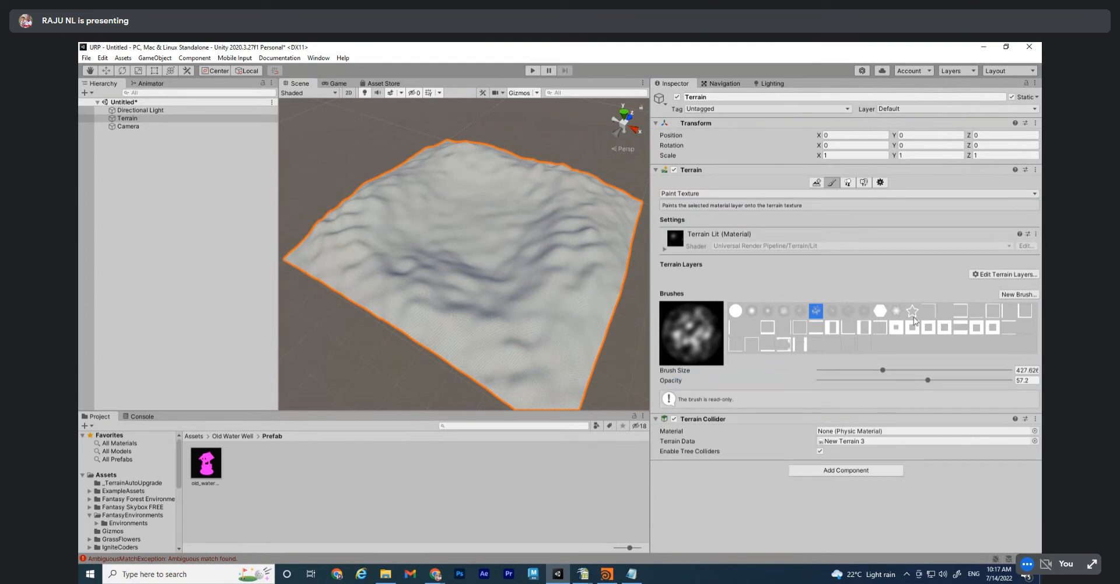
Create a terrain layer from an olive-green grass texture so it covers the whole terrain
click(986, 275)
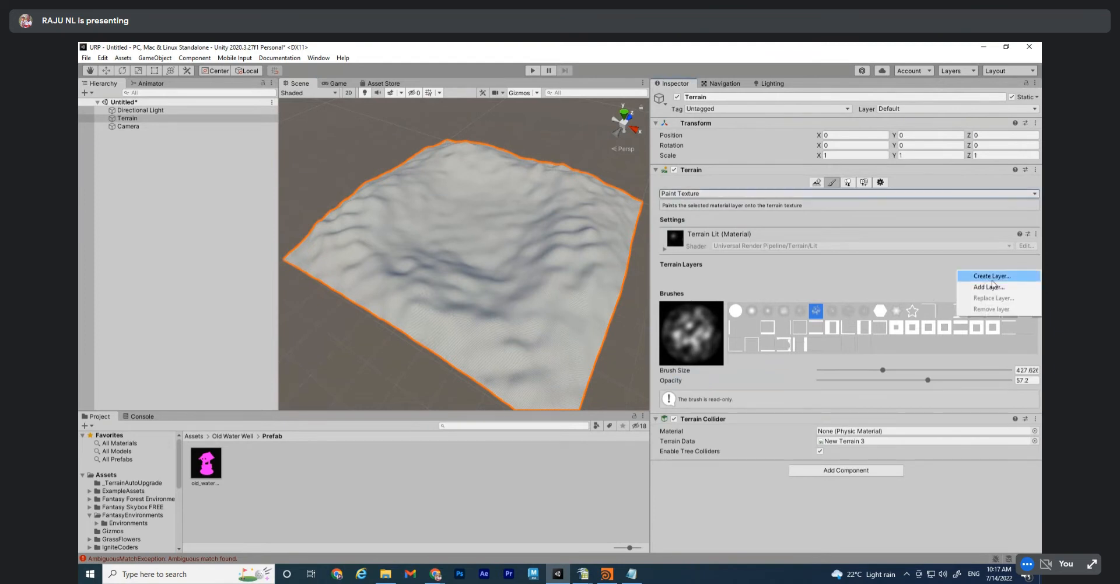
click(995, 284)
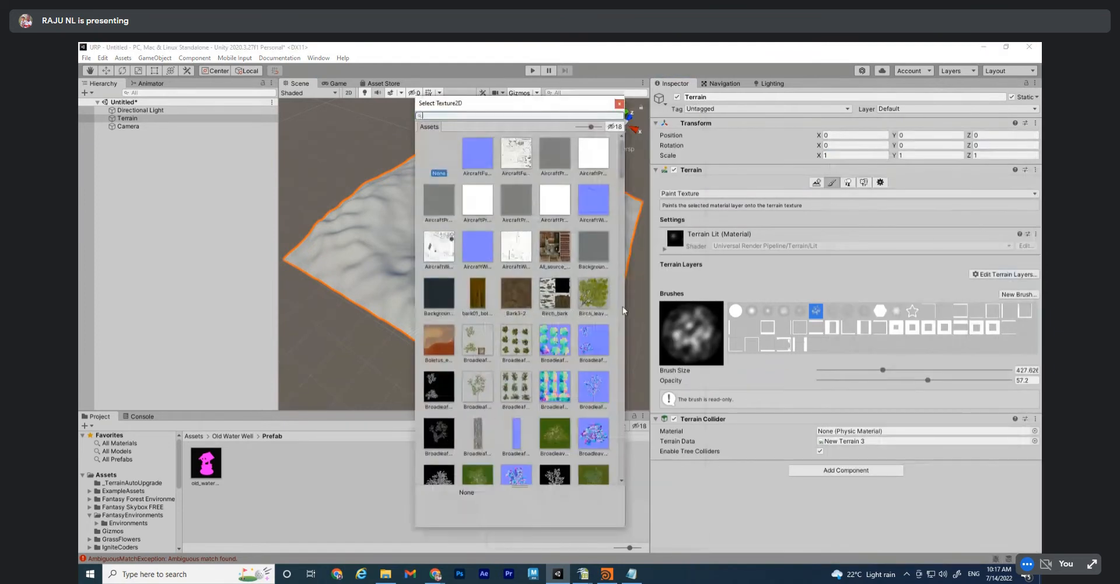
drag(622, 306, 788, 315)
scroll(637, 313, down, 1)
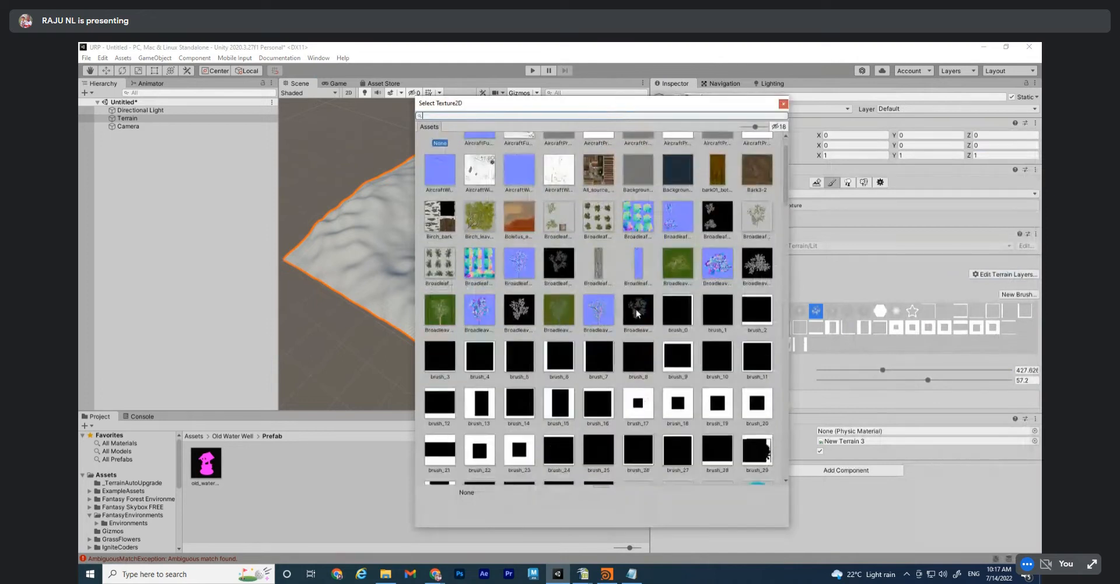
scroll(637, 312, down, 1)
scroll(635, 312, down, 5)
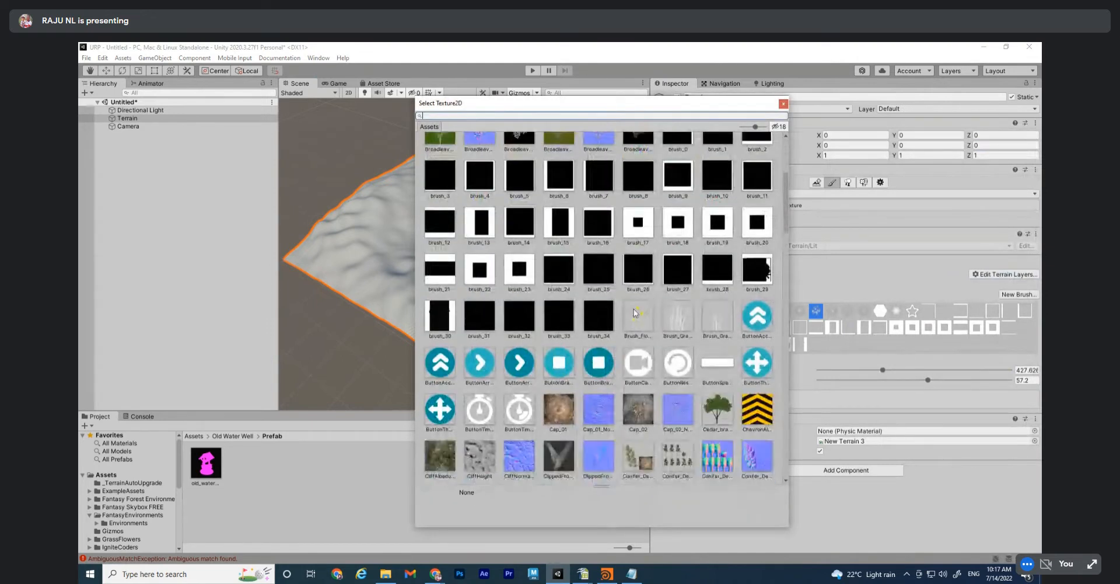
scroll(635, 313, down, 7)
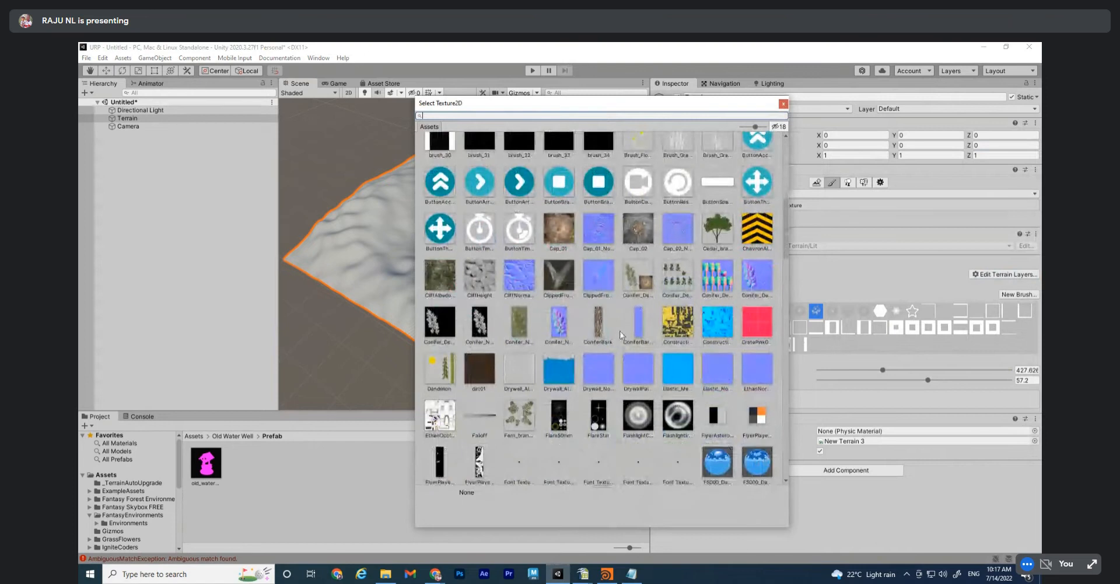
scroll(622, 334, down, 3)
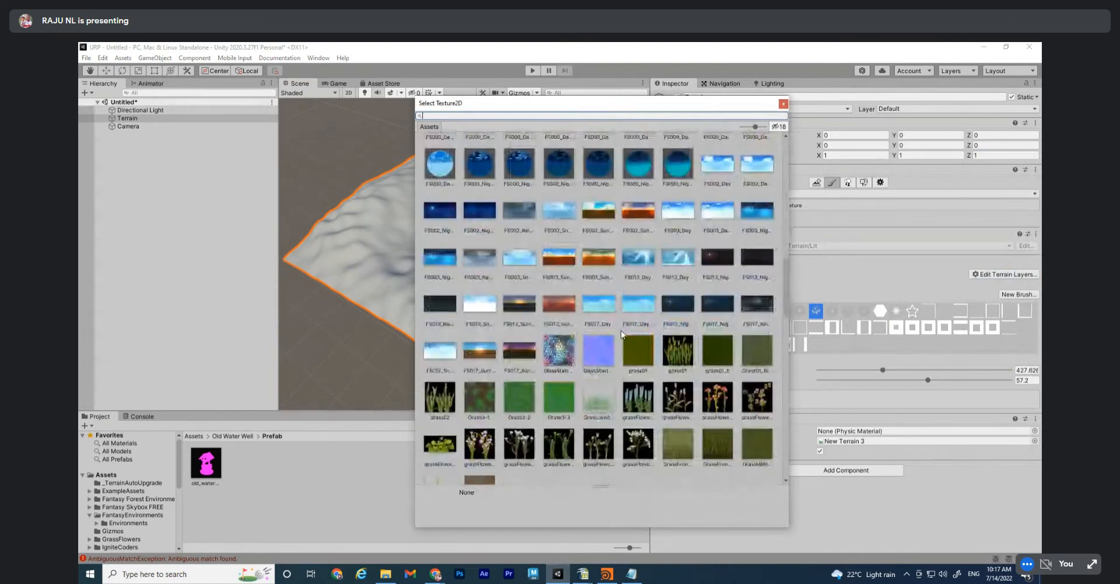
double_click(759, 353)
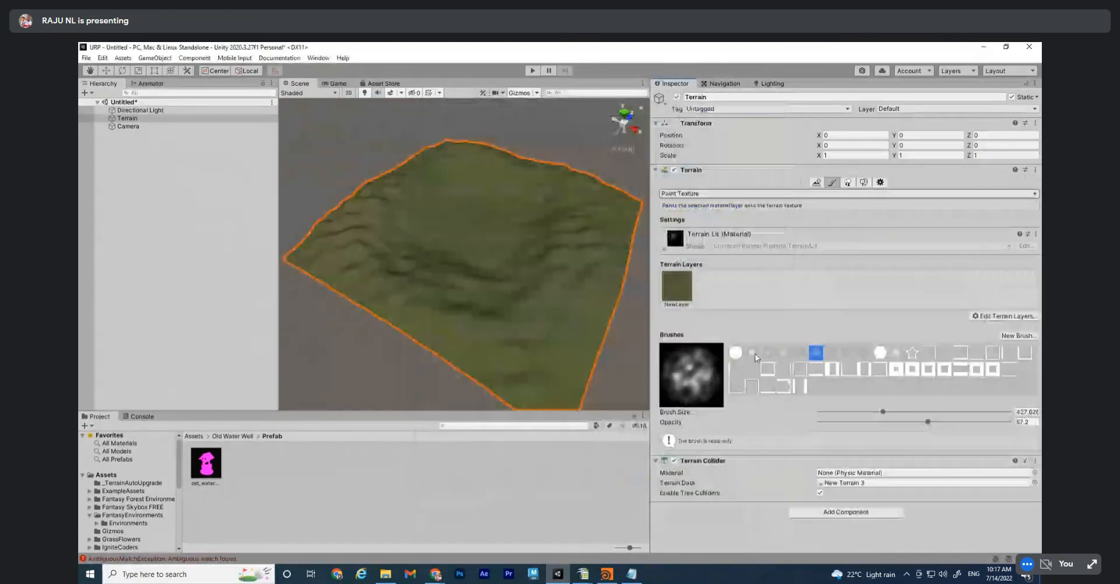
Create a second terrain layer from the brown Bark3-2 texture and make it the active paint layer
click(1038, 317)
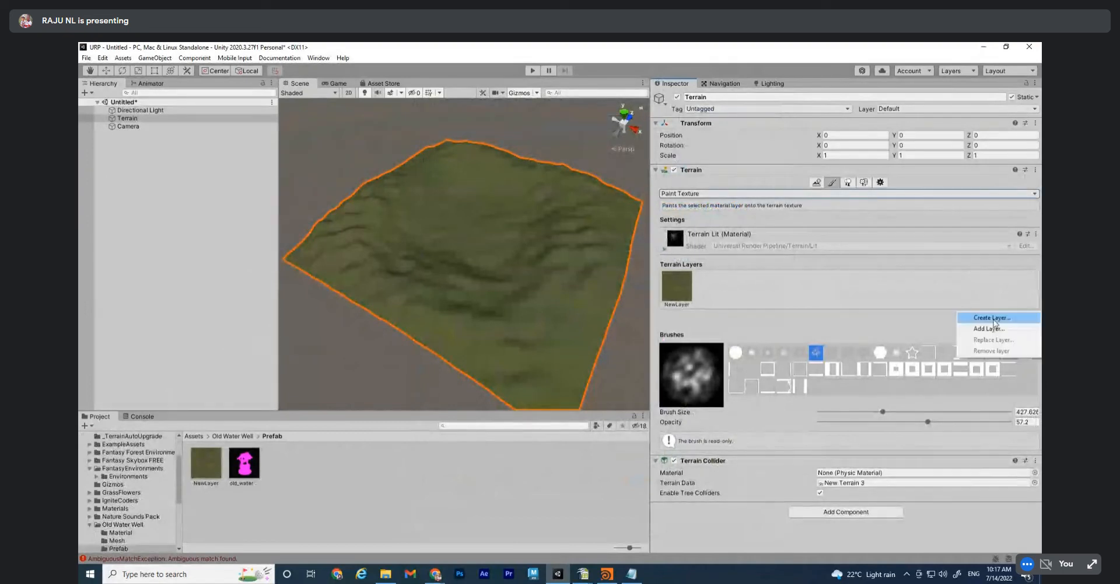
click(991, 318)
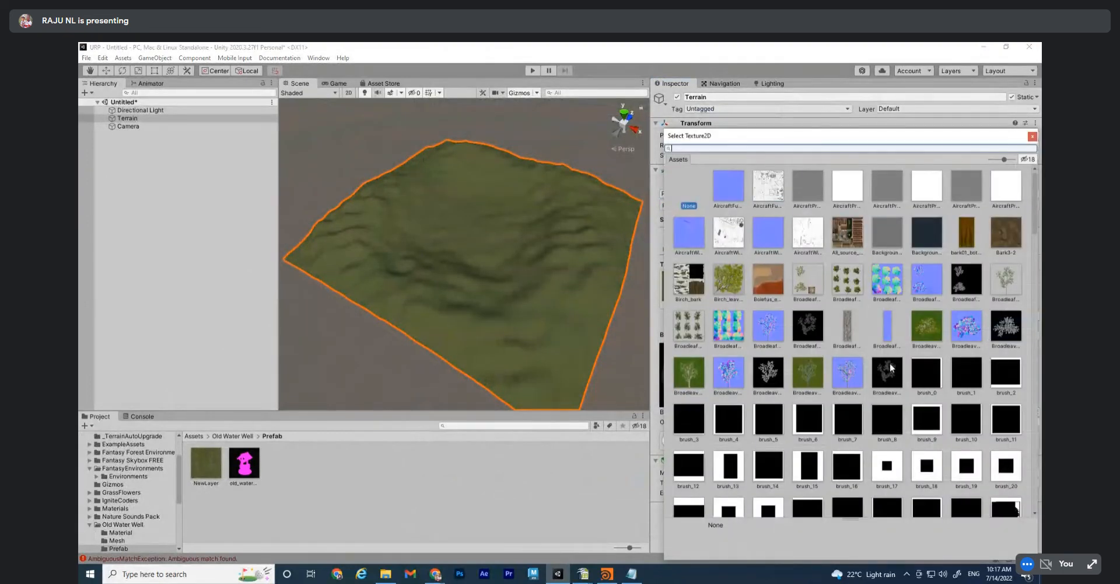
double_click(1006, 236)
click(713, 282)
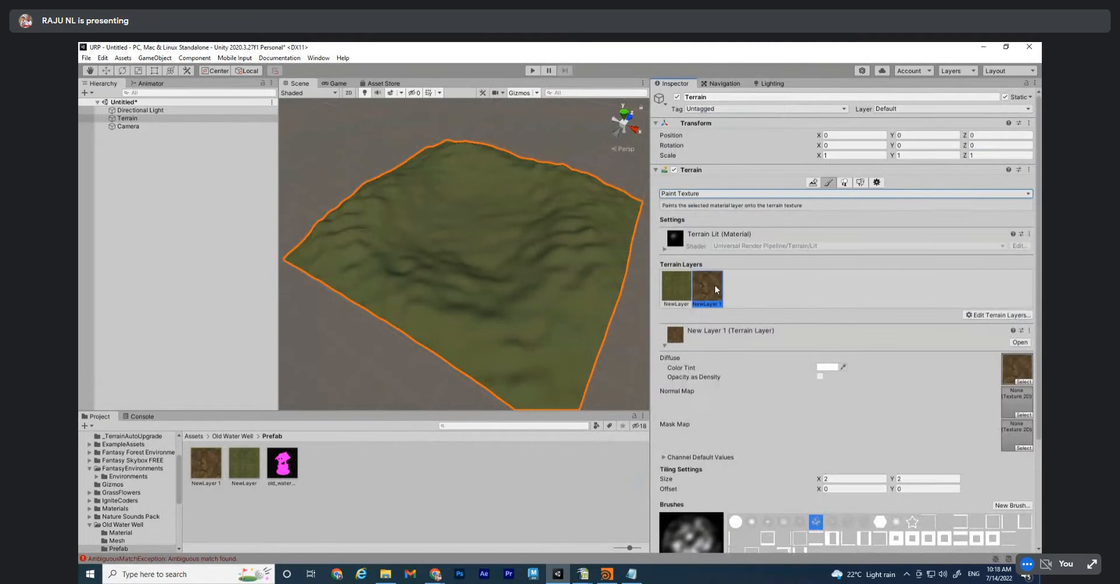
Shrink the brush and paint brown dirt paths radiating from the terrain's centre towards its edges
key(bracketleft)
mouse_move(473, 224)
mouse_down()
mouse_move(479, 217)
mouse_move(520, 256)
mouse_up()
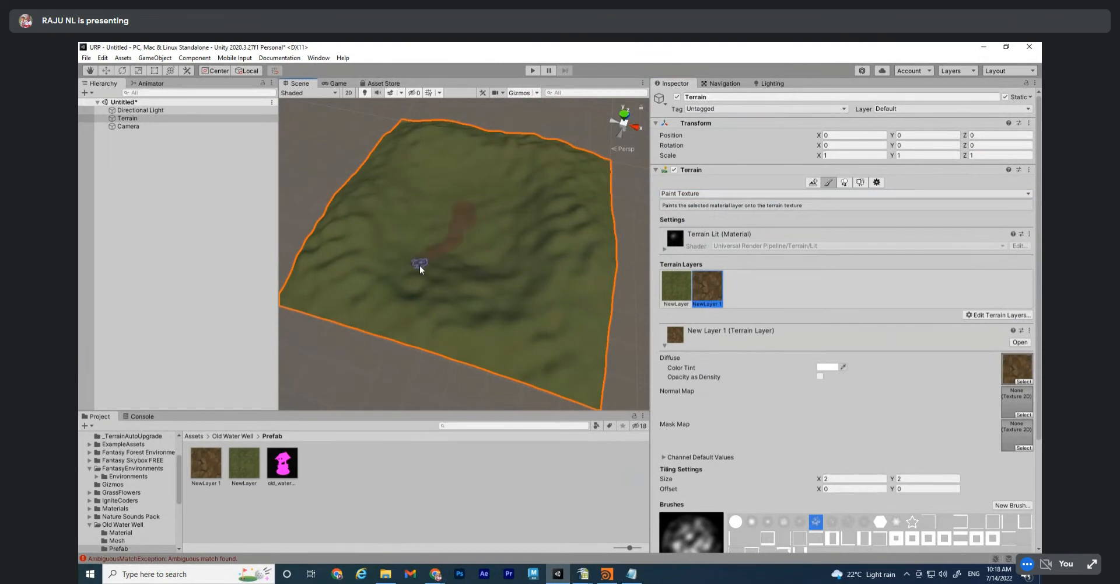
alt+drag(457, 304, 488, 230)
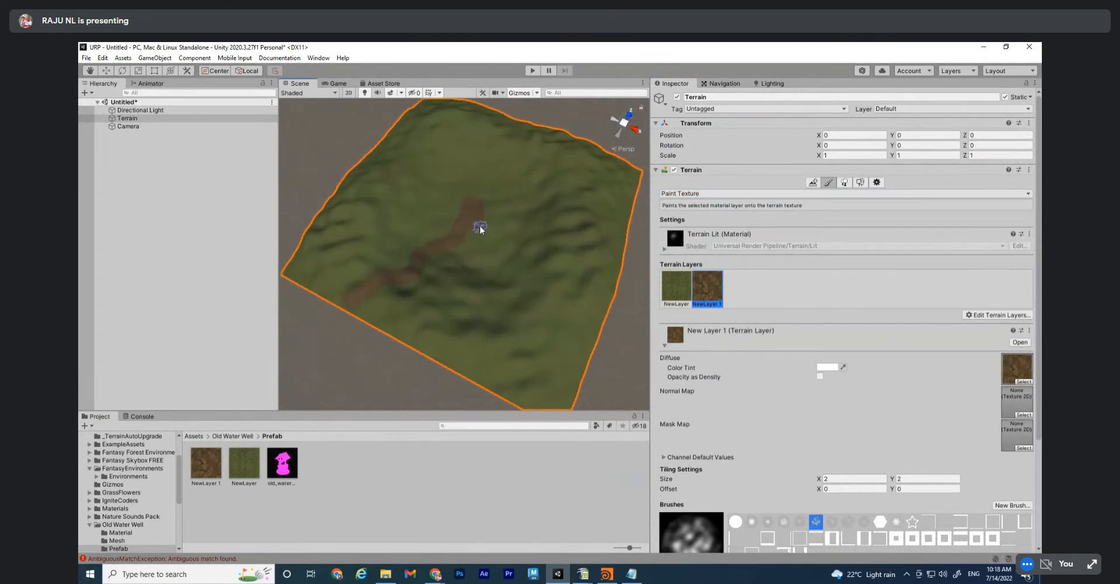
alt+drag(538, 373, 523, 363)
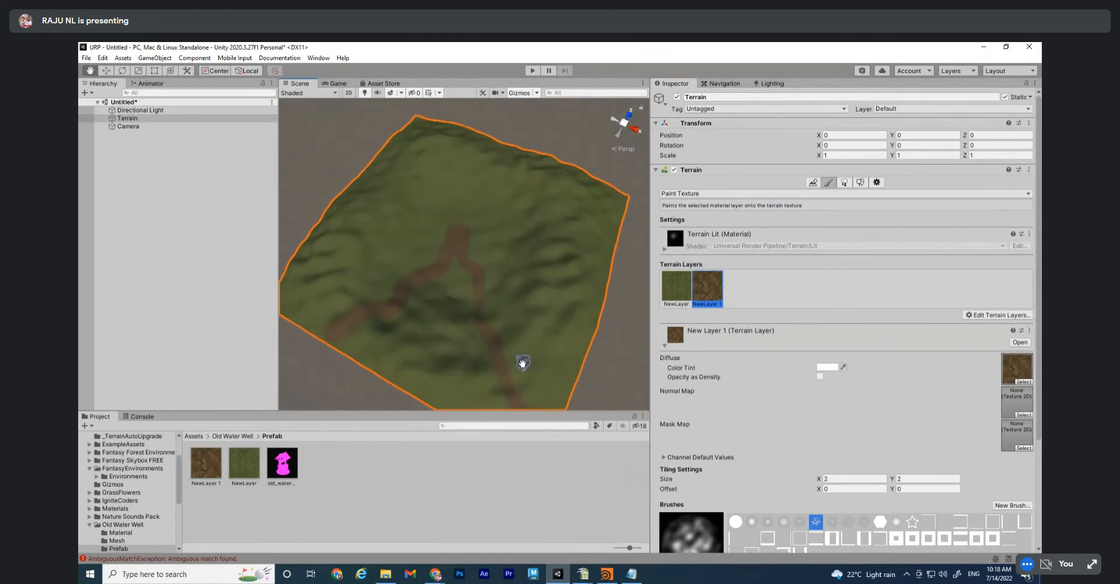
scroll(488, 259, up, 2)
drag(452, 228, 429, 124)
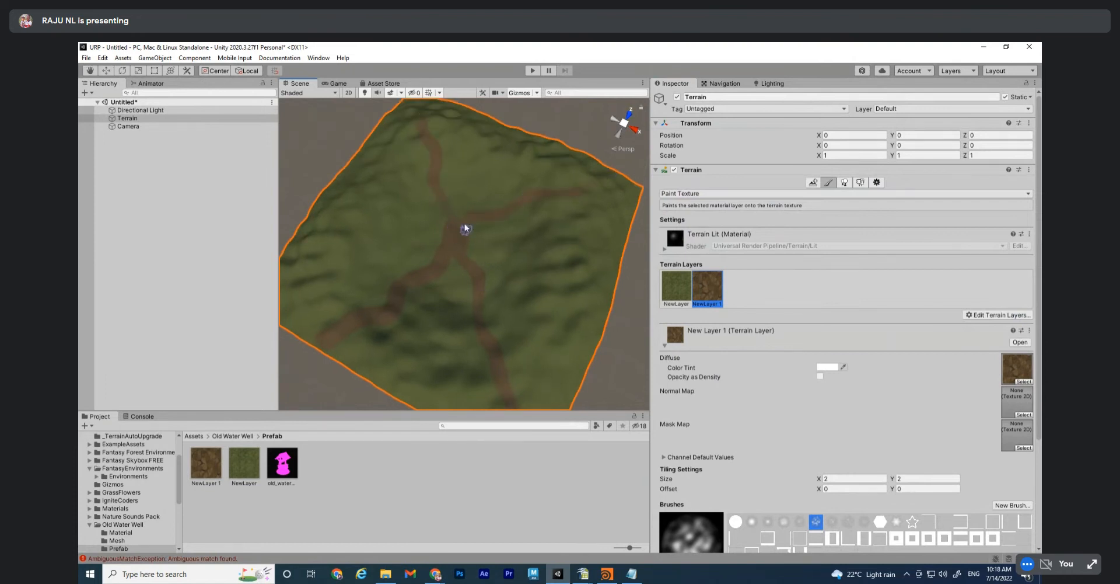
alt+drag(467, 257, 454, 245)
drag(453, 237, 322, 285)
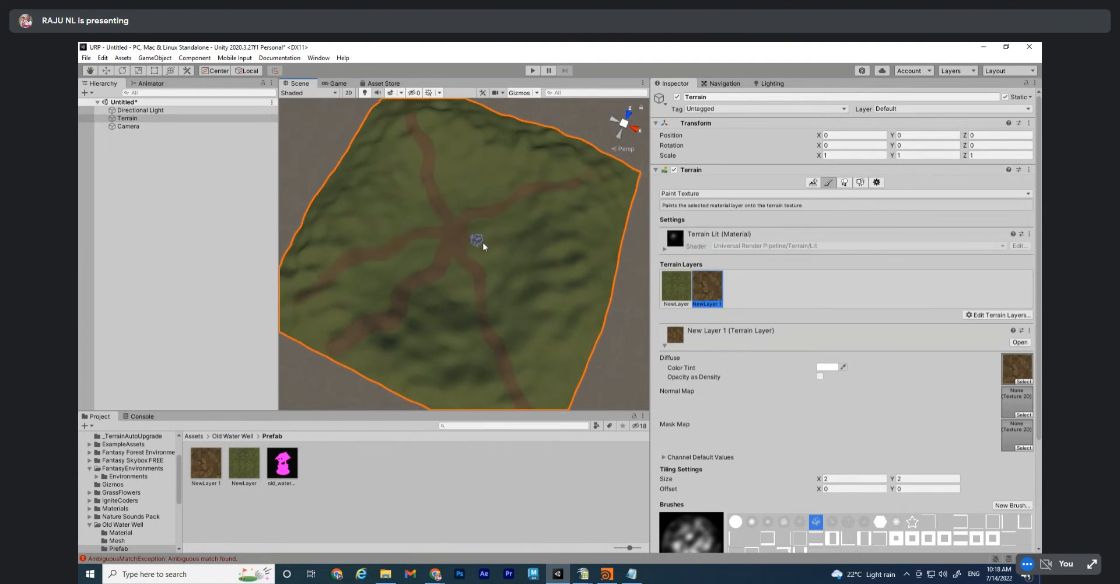
Paint further brown branches and narrow connecting paths that link the main paths around the centre
alt+drag(512, 171, 477, 245)
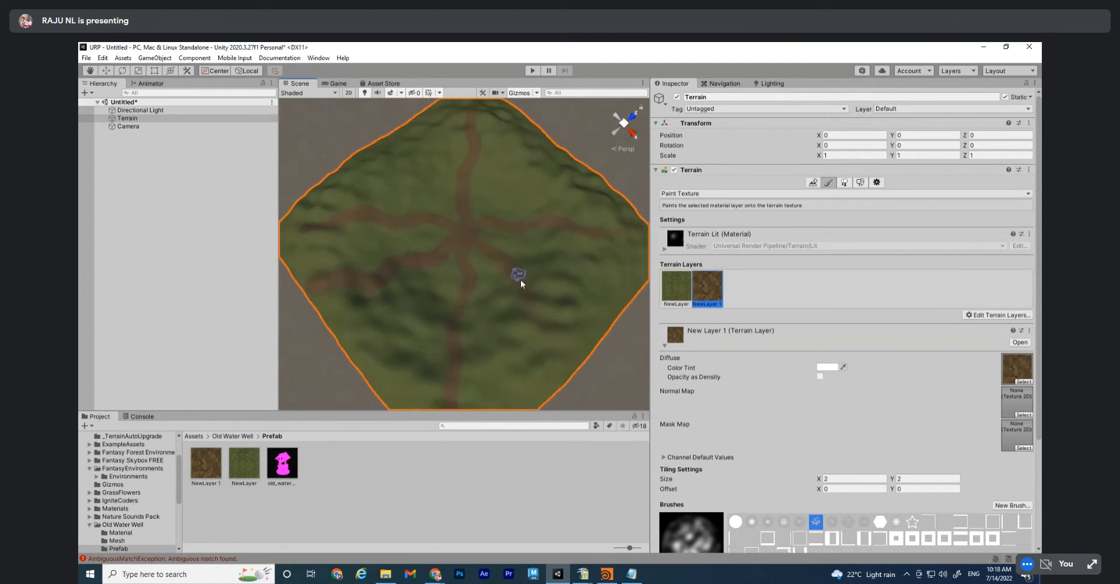
alt+drag(573, 369, 533, 325)
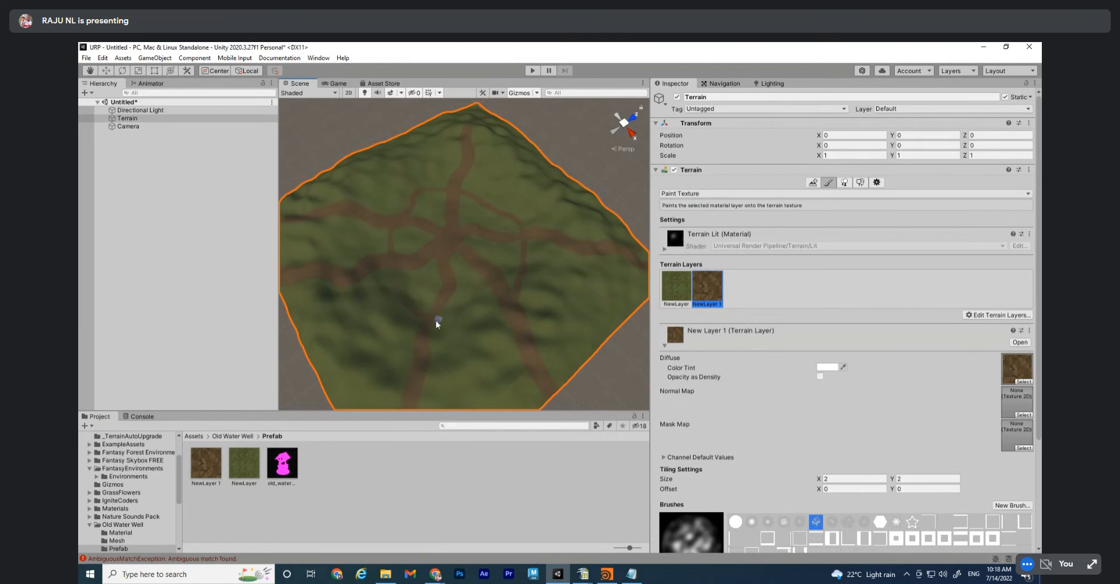
alt+drag(511, 301, 443, 258)
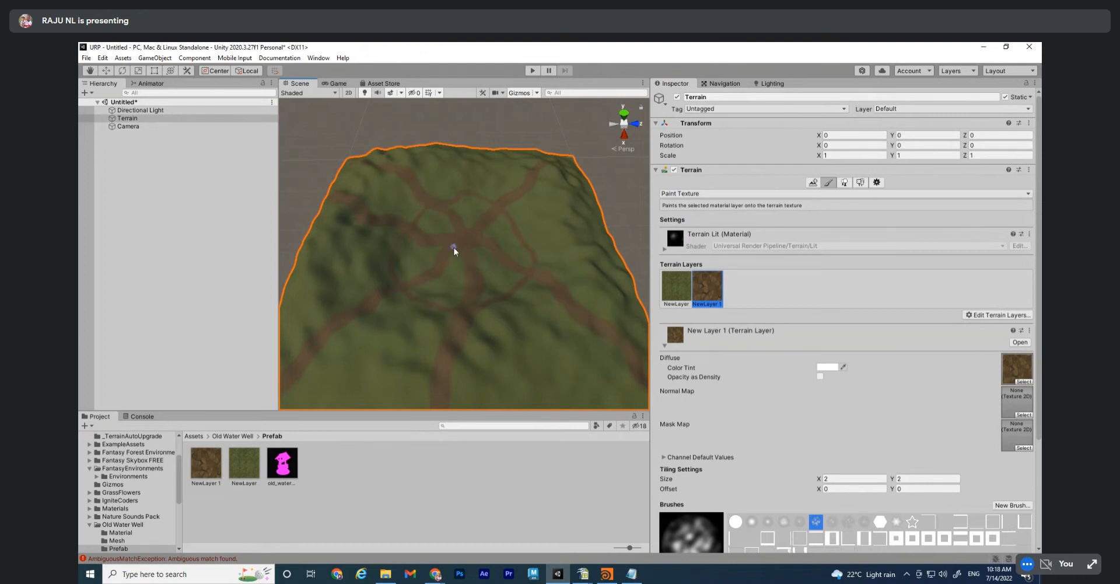
scroll(491, 240, down, 2)
scroll(528, 224, up, 1)
mouse_move(560, 157)
middle_down()
mouse_move(545, 172)
mouse_move(554, 171)
middle_up()
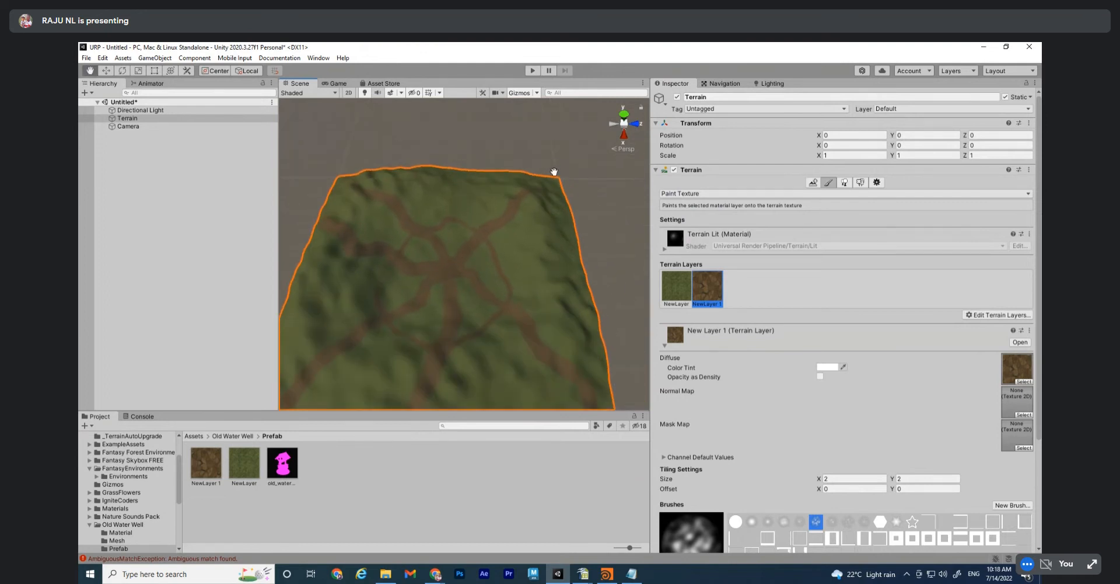
alt+drag(554, 171, 551, 182)
mouse_move(499, 240)
alt+mouse_down()
mouse_move(488, 170)
mouse_move(491, 240)
alt+mouse_up()
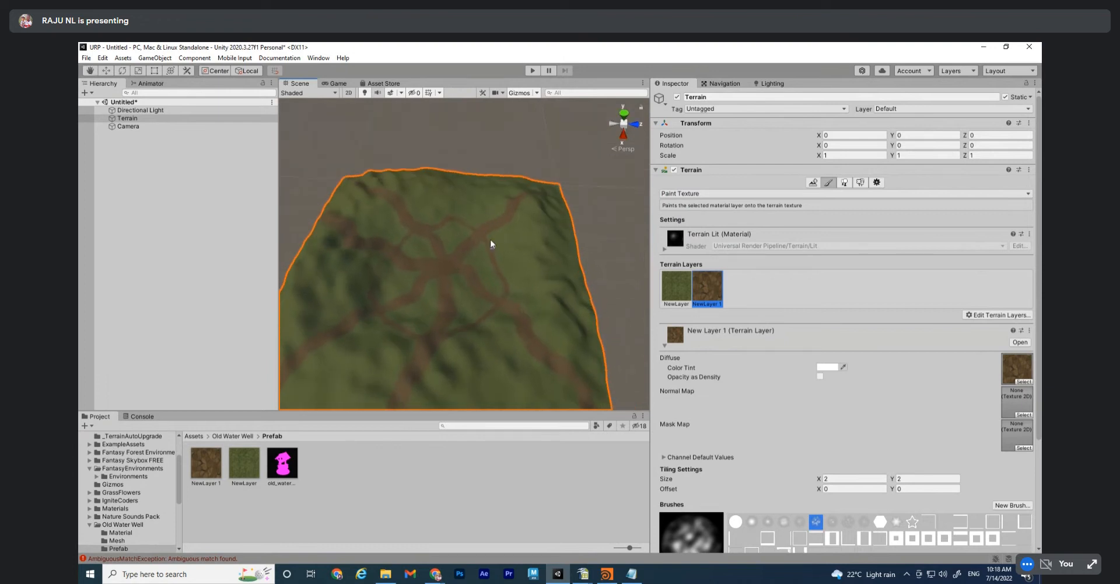
alt+drag(404, 289, 379, 303)
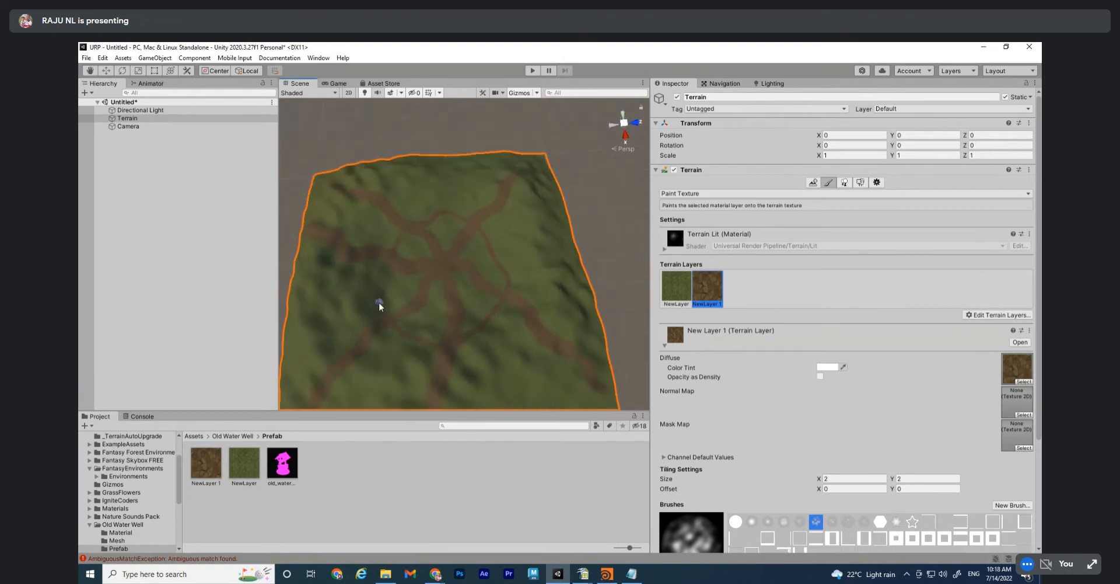
alt+drag(383, 258, 493, 255)
alt+drag(403, 202, 445, 270)
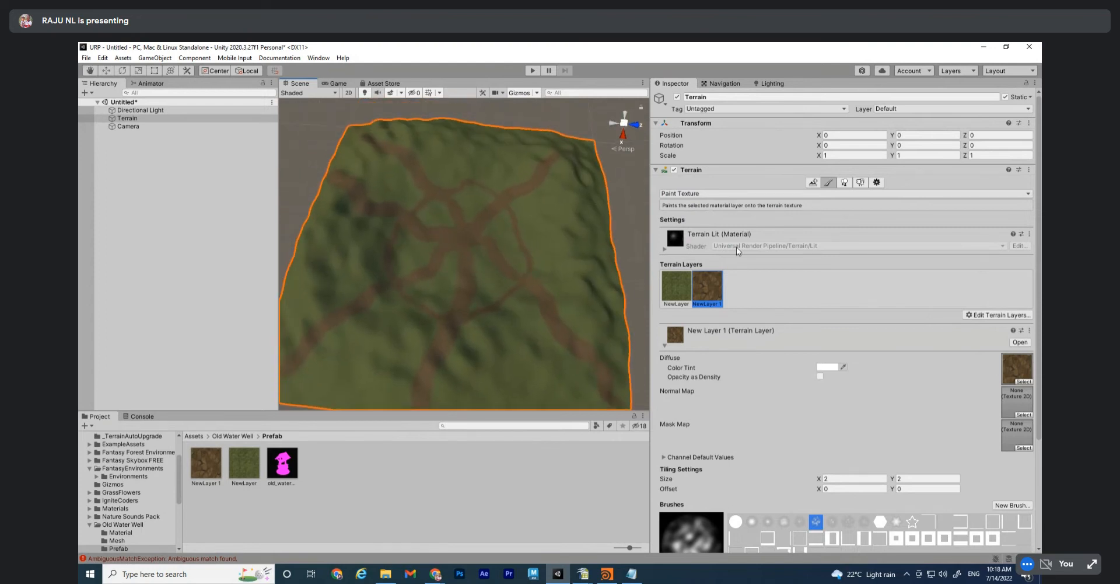
Switch the terrain to Paint Trees mode, collapse the Old Water Well folder and enlarge the project browser
click(845, 183)
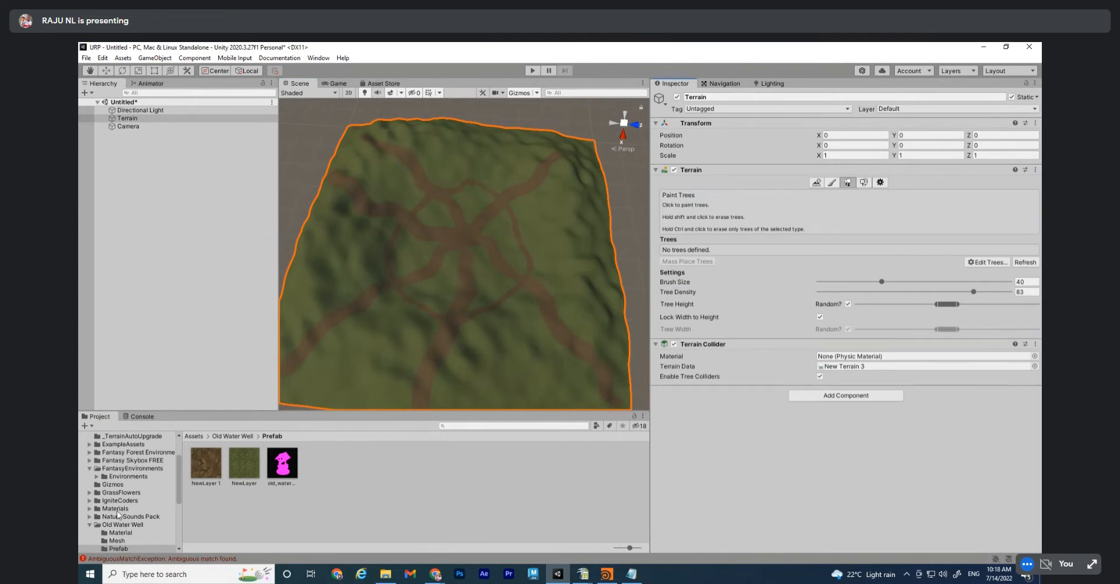
click(119, 516)
scroll(122, 527, down, 3)
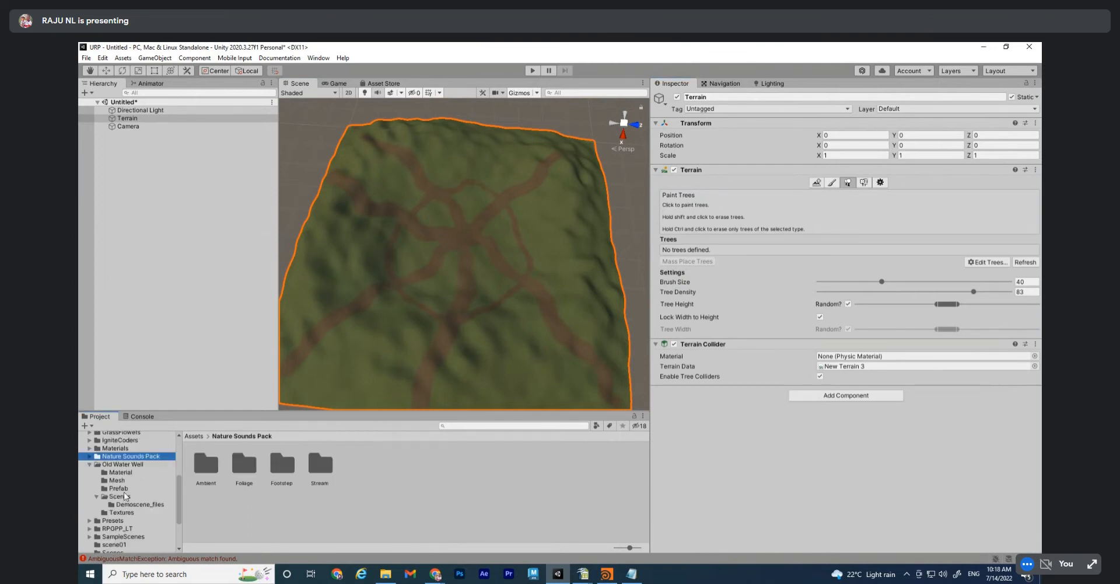
scroll(126, 496, up, 2)
click(90, 495)
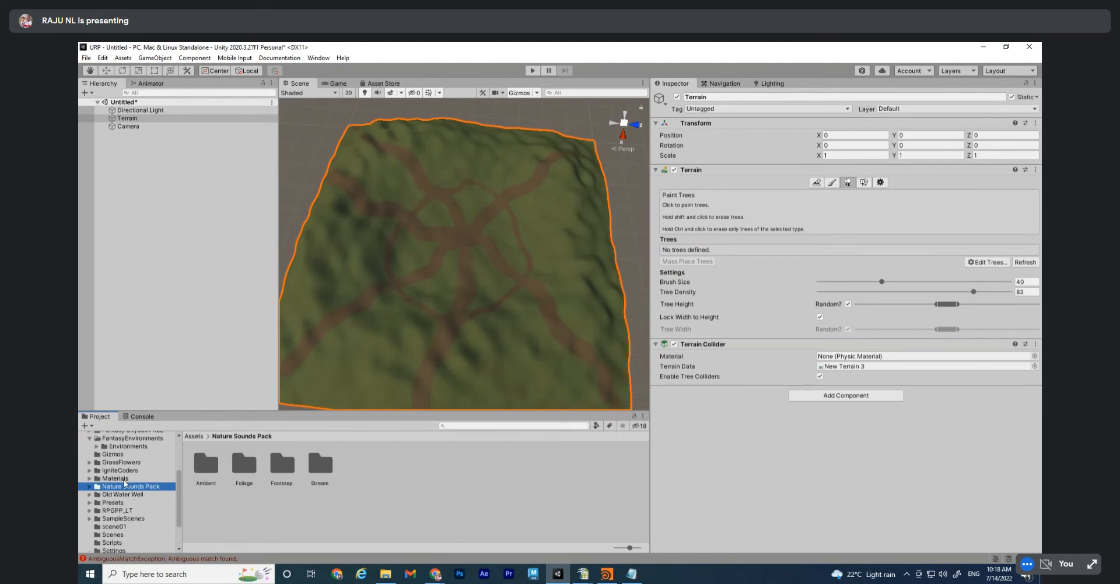
drag(152, 410, 153, 352)
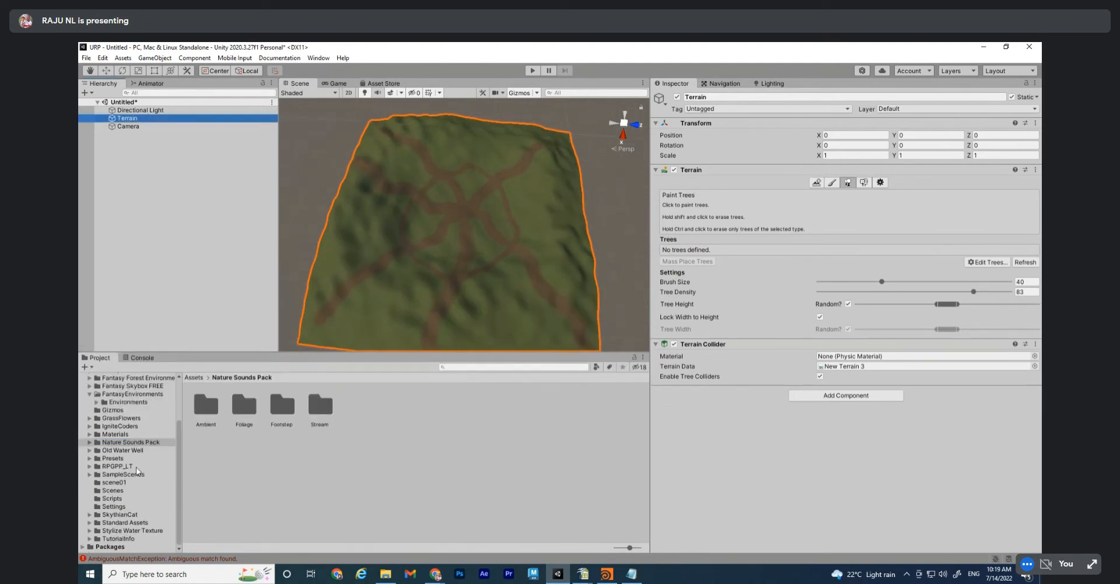
Look through the RPGPP_LT prefab folders for scene assets, including Sky, Rocks and the closed buildings
click(121, 450)
click(120, 467)
click(89, 467)
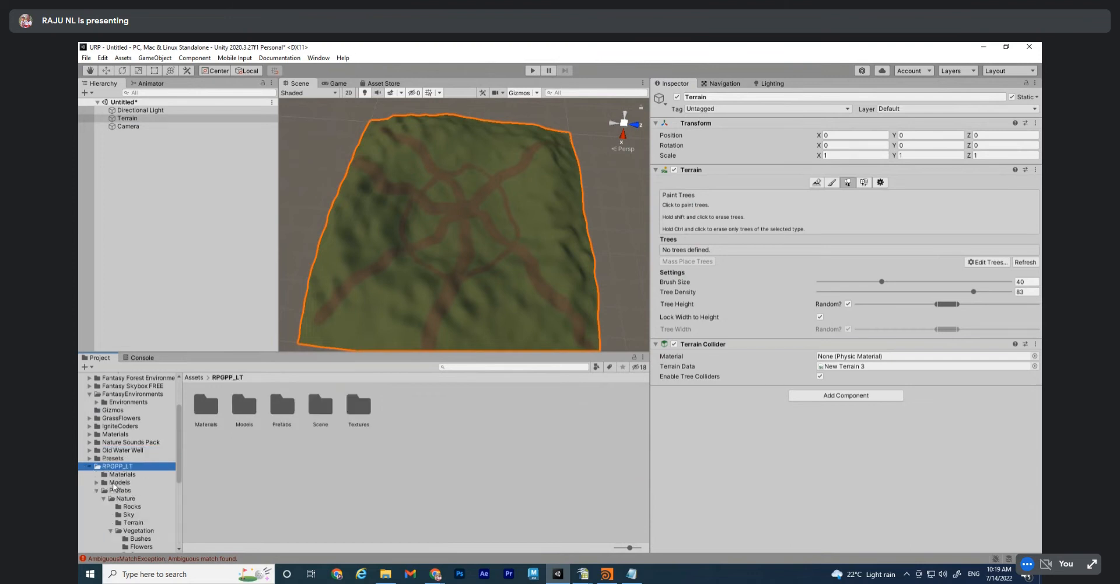
scroll(125, 495, down, 3)
click(135, 462)
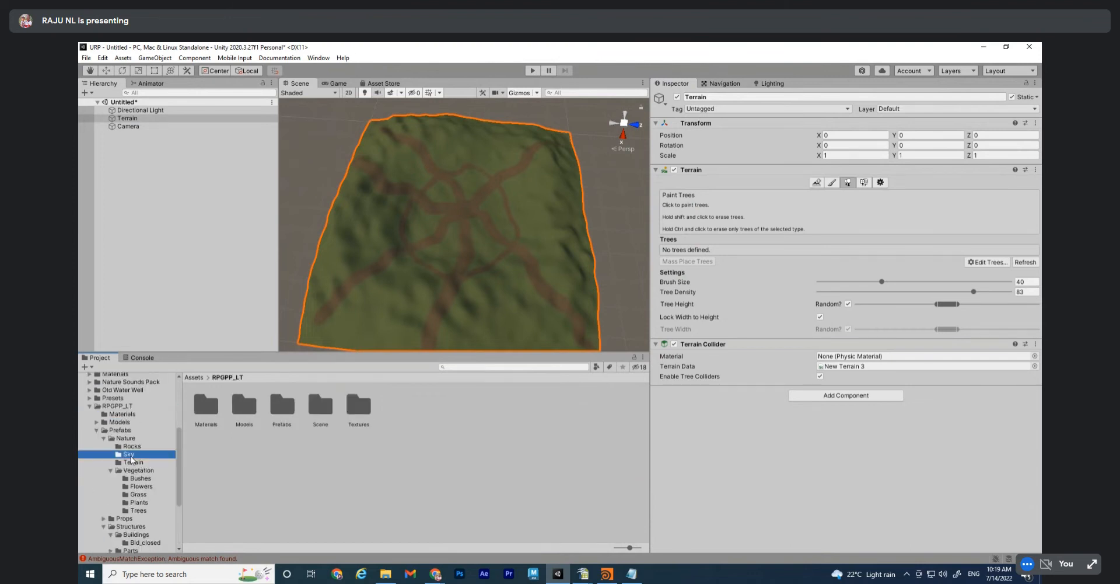
click(131, 446)
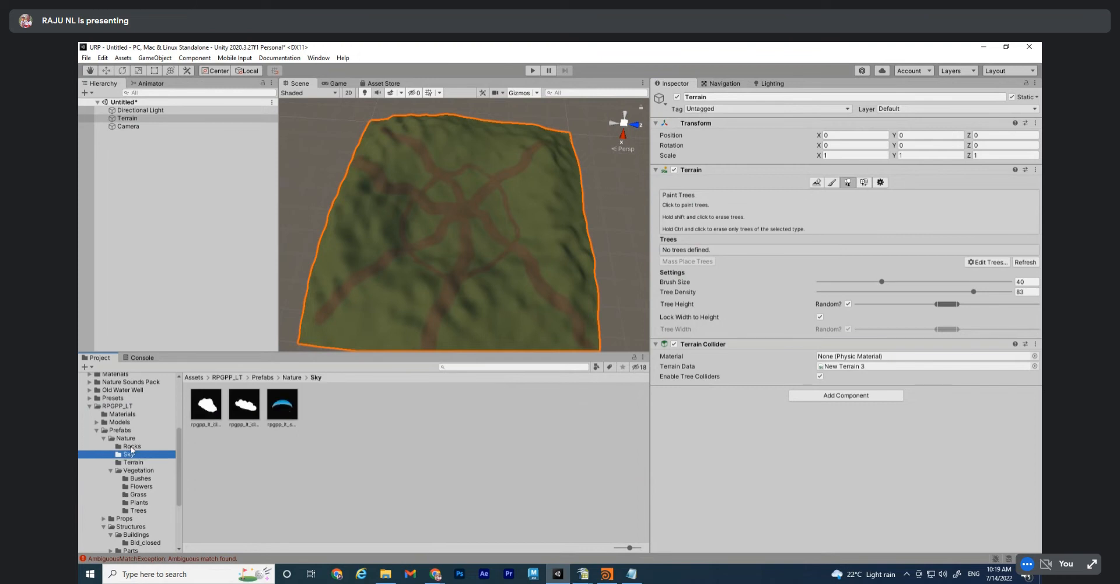
scroll(140, 476, down, 3)
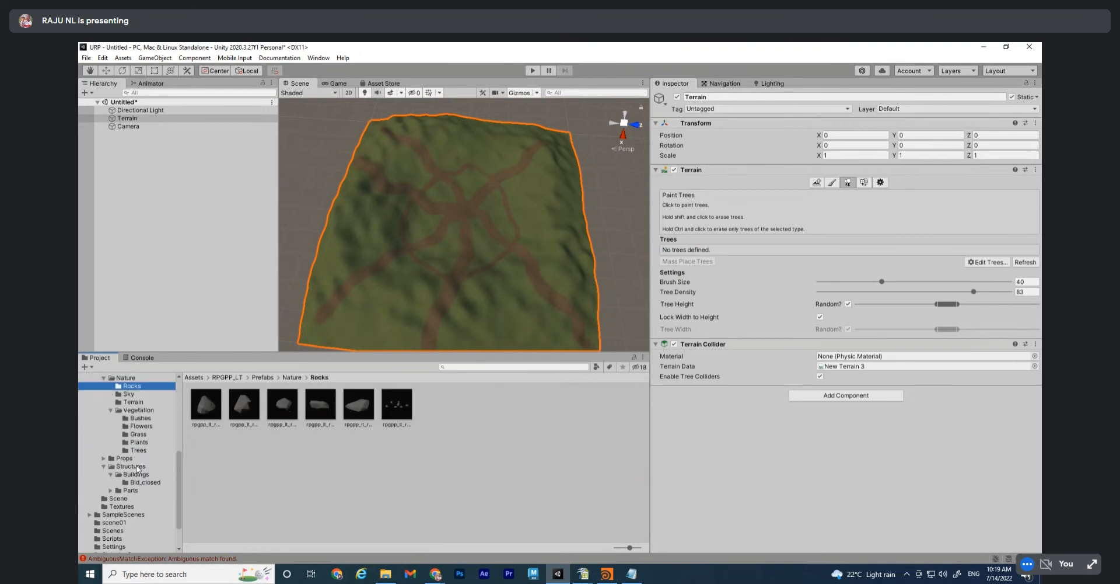
click(134, 466)
click(137, 476)
click(140, 483)
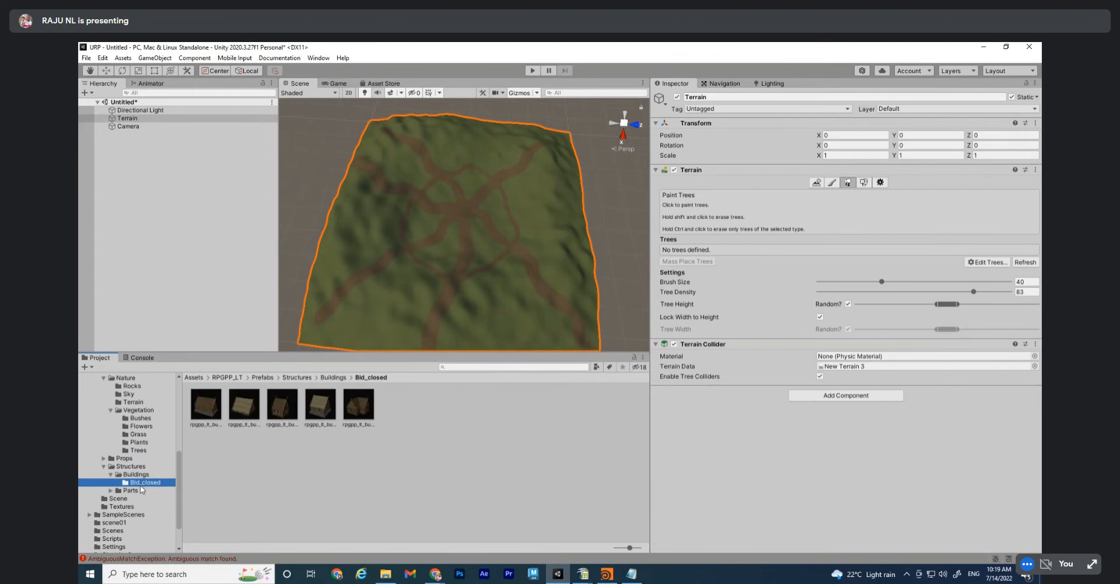
scroll(105, 509, down, 2)
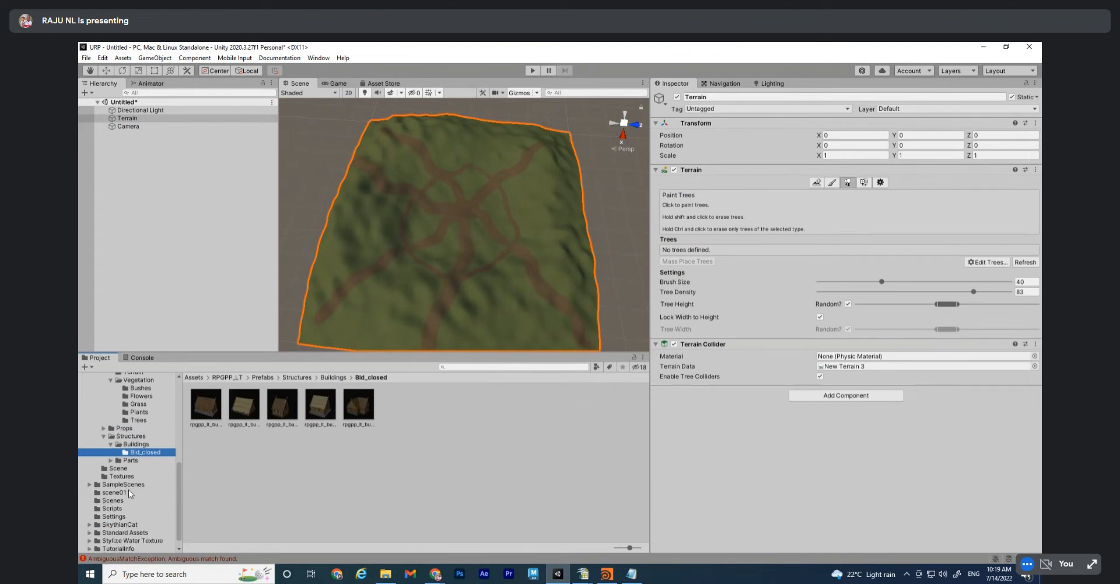
scroll(129, 494, down, 1)
scroll(124, 493, up, 10)
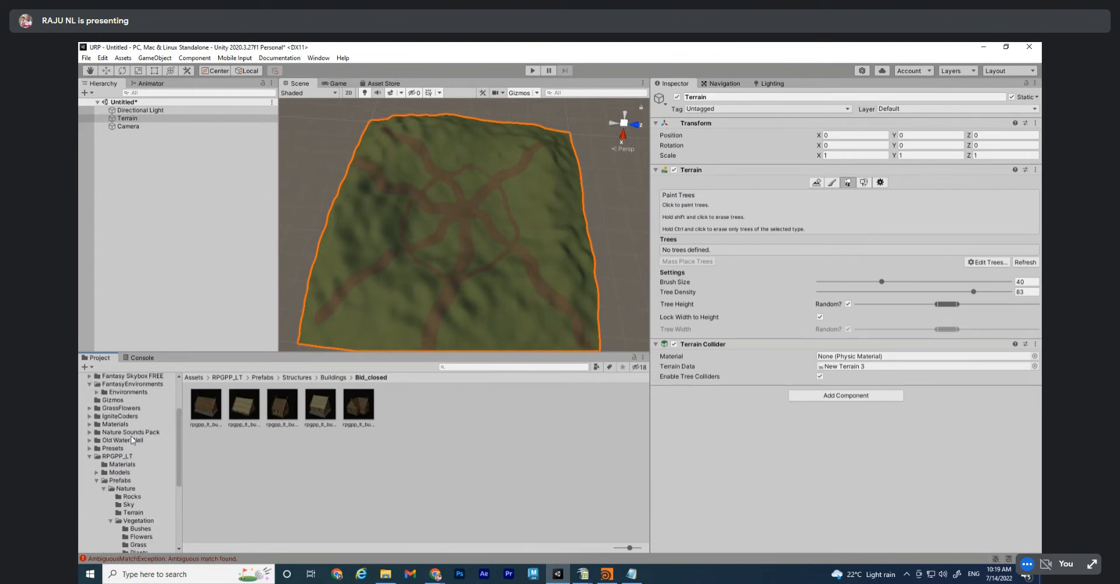
Browse the Old Water Well, Nature Sounds Pack, Materials, GrassFlowers, Gizmos and FantasyEnvironments folders for usable assets
click(121, 440)
click(89, 441)
click(101, 432)
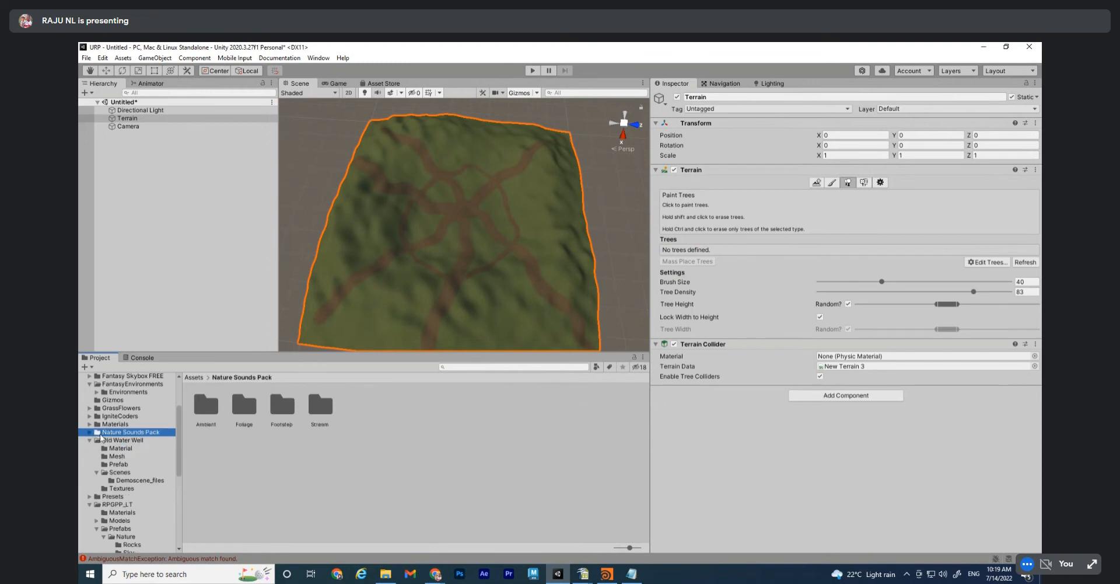
click(97, 424)
click(89, 424)
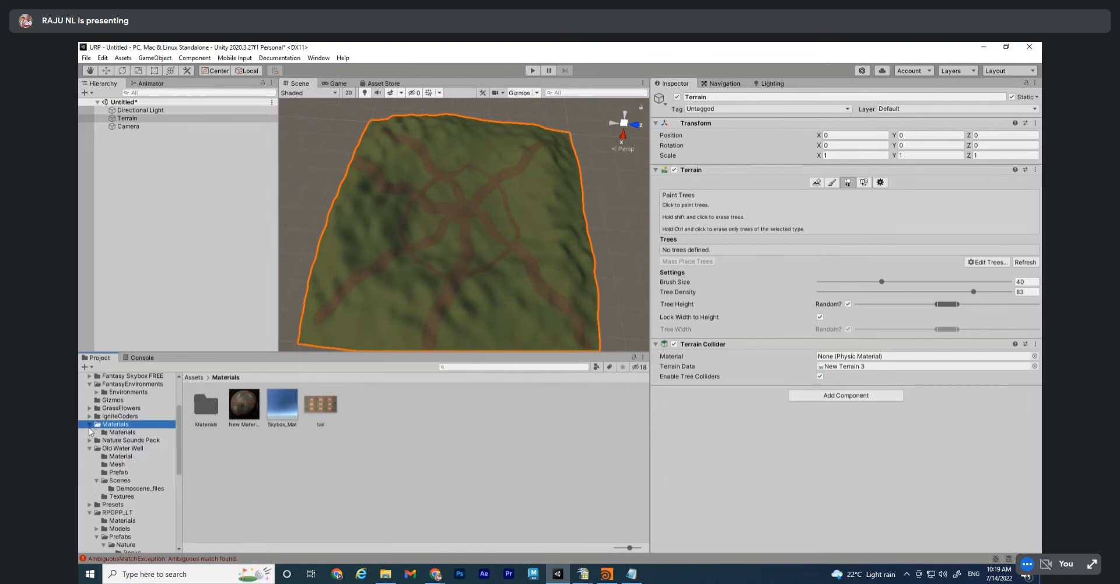
click(114, 408)
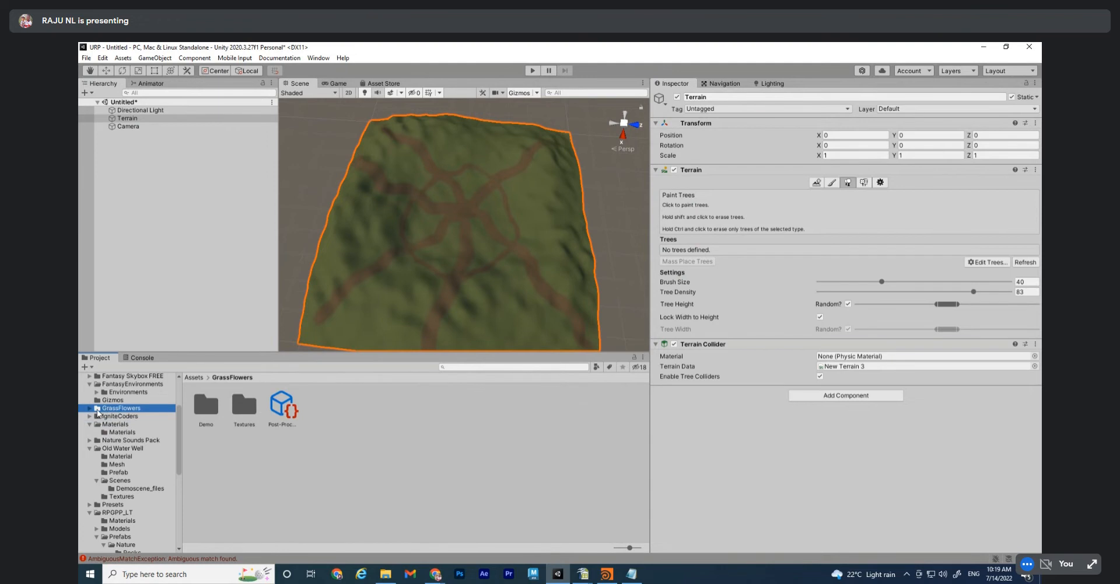
click(96, 408)
click(116, 401)
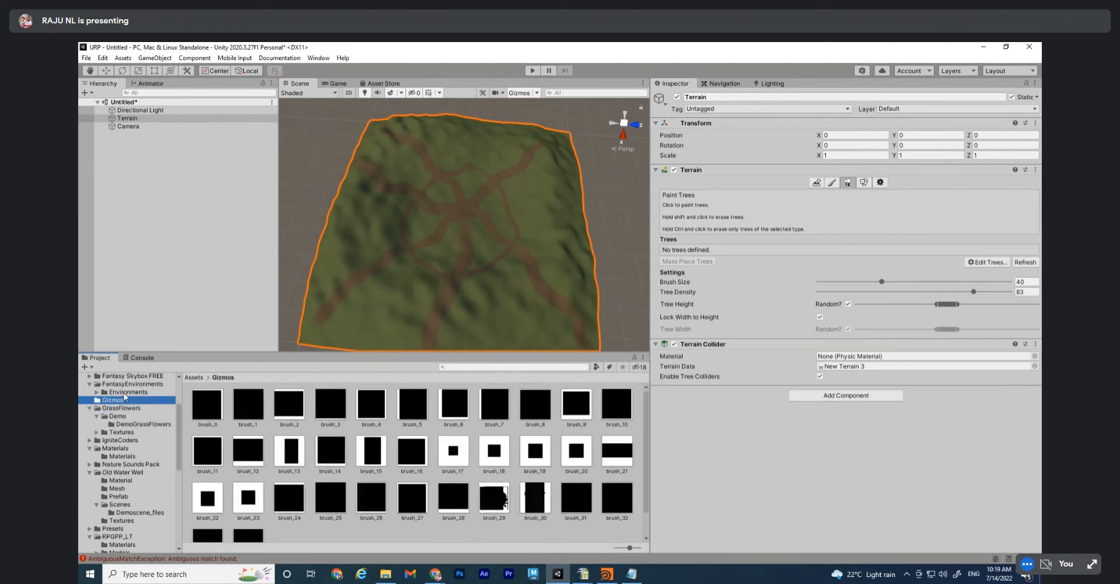
click(125, 392)
scroll(126, 420, up, 3)
double_click(320, 406)
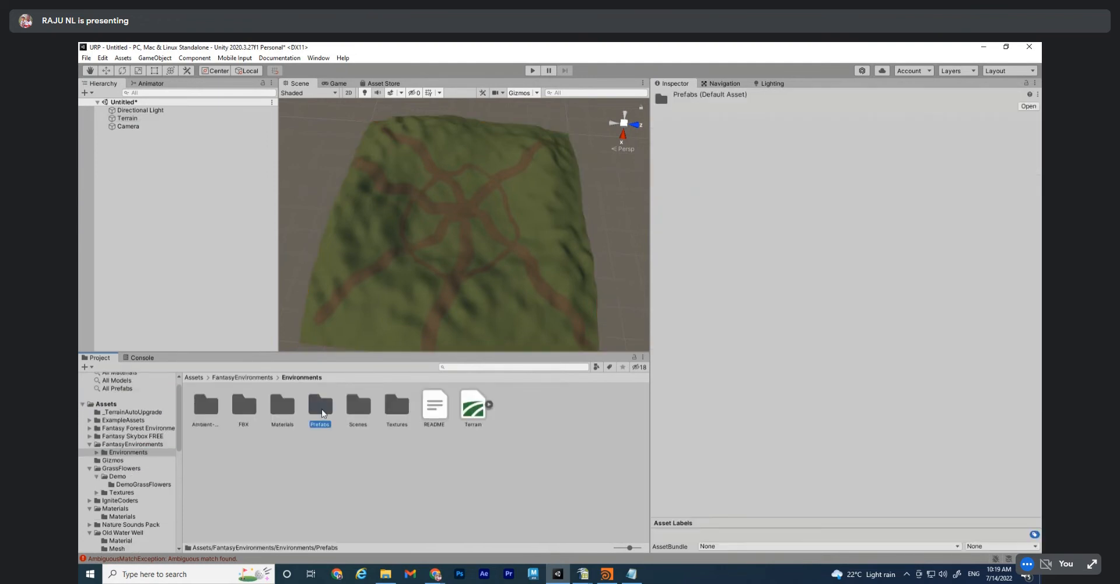
Check the Fantasy Forest Environment, ExampleAssets models, Gizmos and GrassFlowers folders for scene assets
click(135, 428)
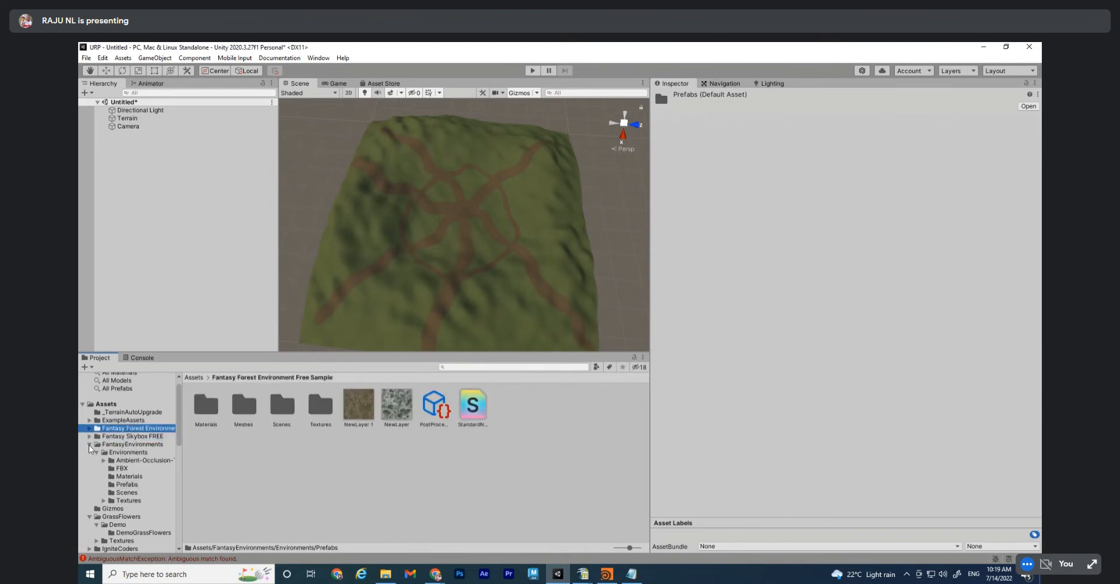
click(96, 452)
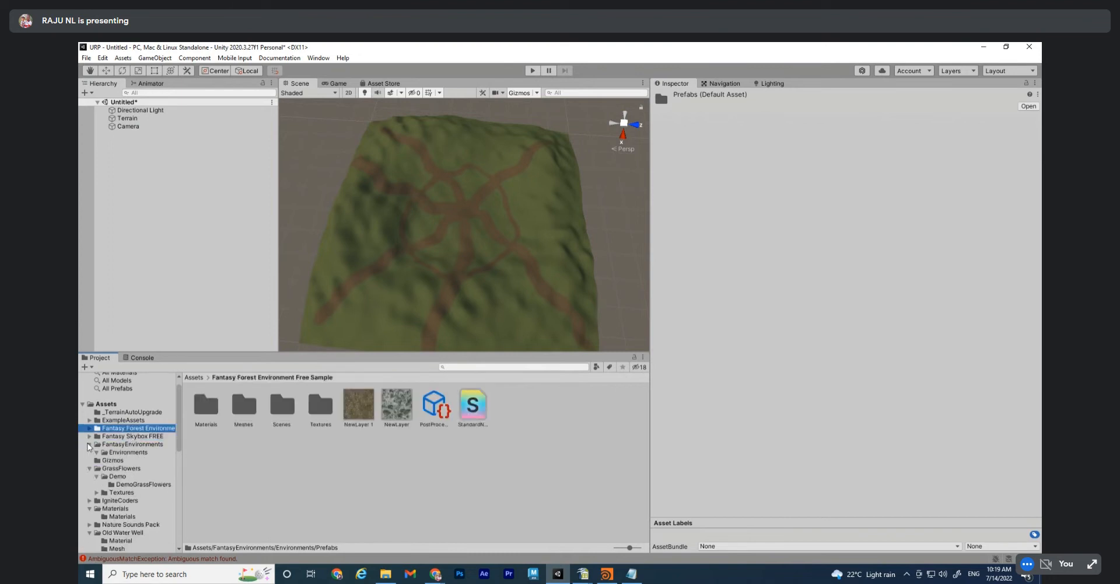
click(89, 444)
scroll(127, 439, down, 2)
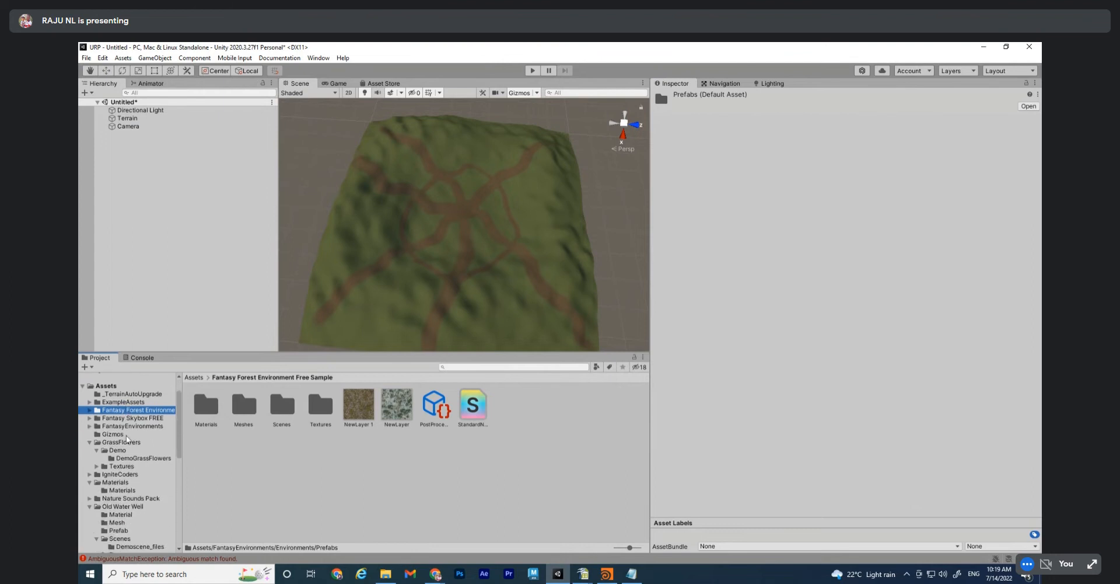
click(125, 394)
click(123, 401)
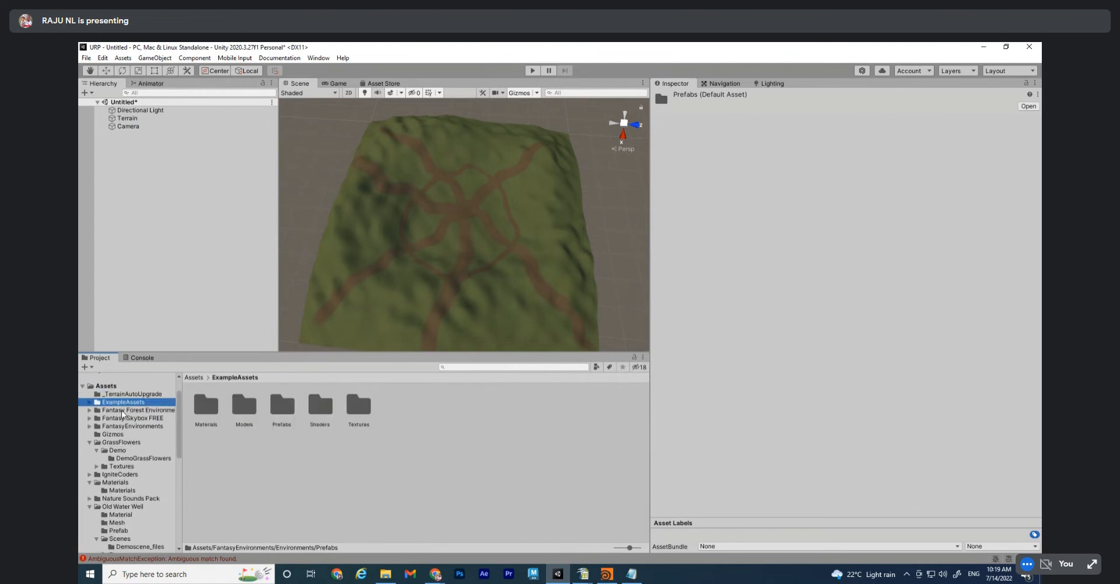
double_click(233, 410)
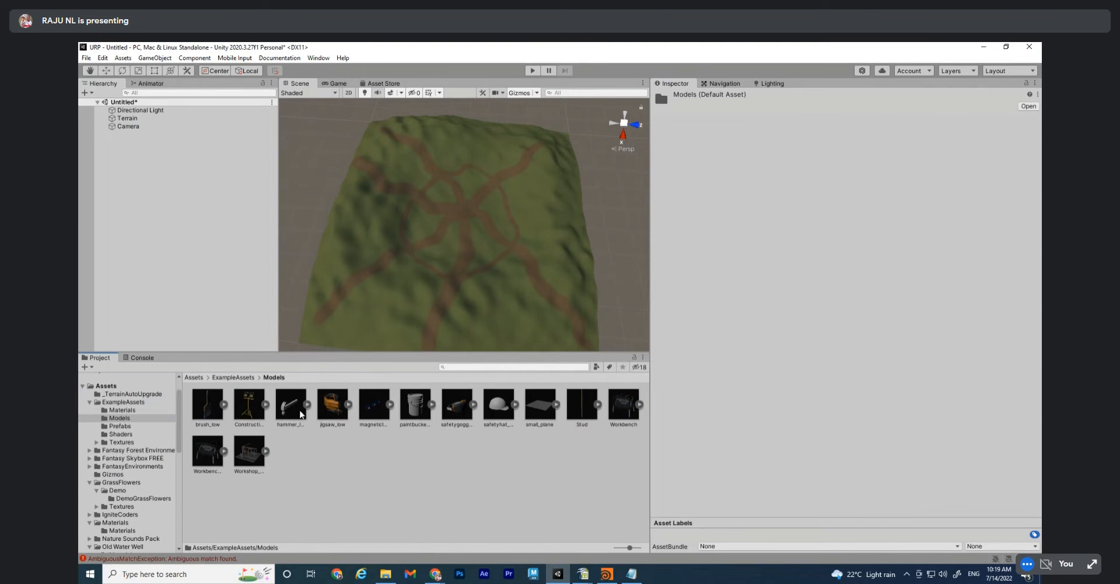
click(90, 402)
click(129, 426)
scroll(124, 448, down, 2)
scroll(110, 414, up, 1)
click(116, 404)
click(120, 411)
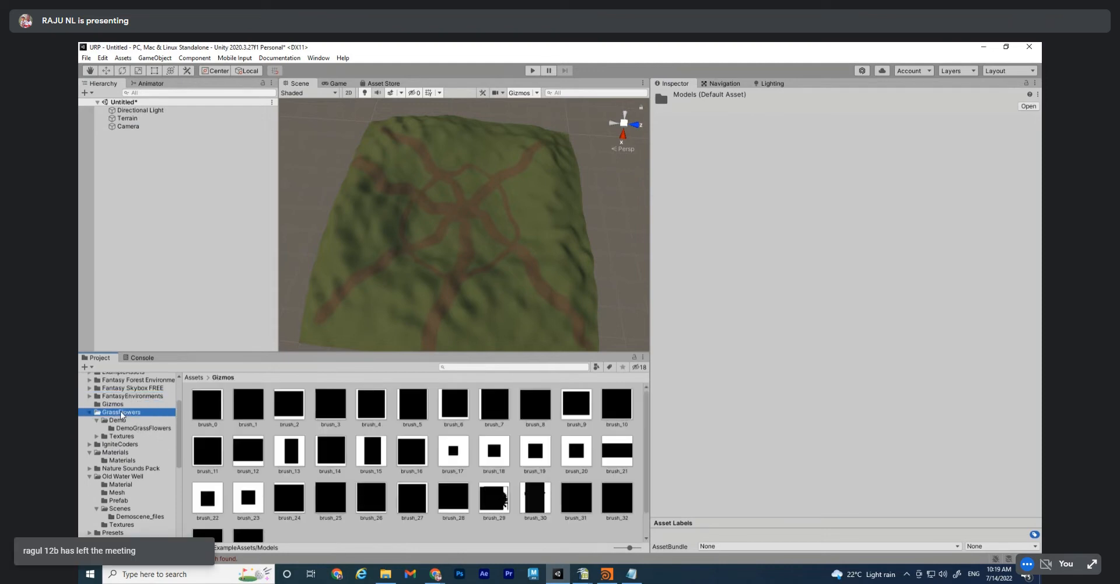
Place the WaterBlock_50m prefab from IgniteCoders' Simple Water Shader on the terrain near its centre
click(119, 444)
click(89, 444)
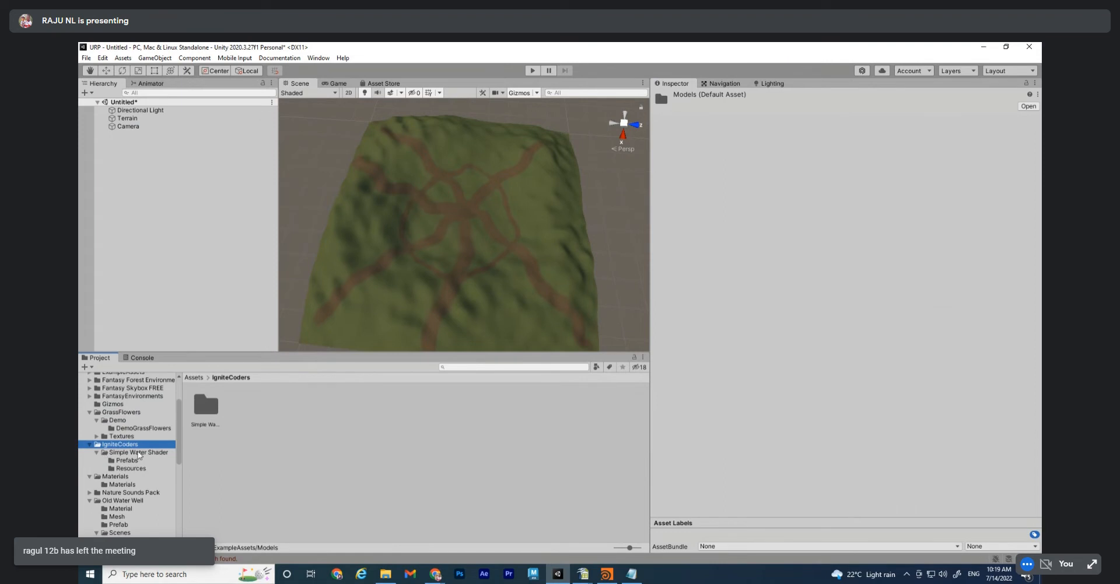
click(135, 452)
click(129, 461)
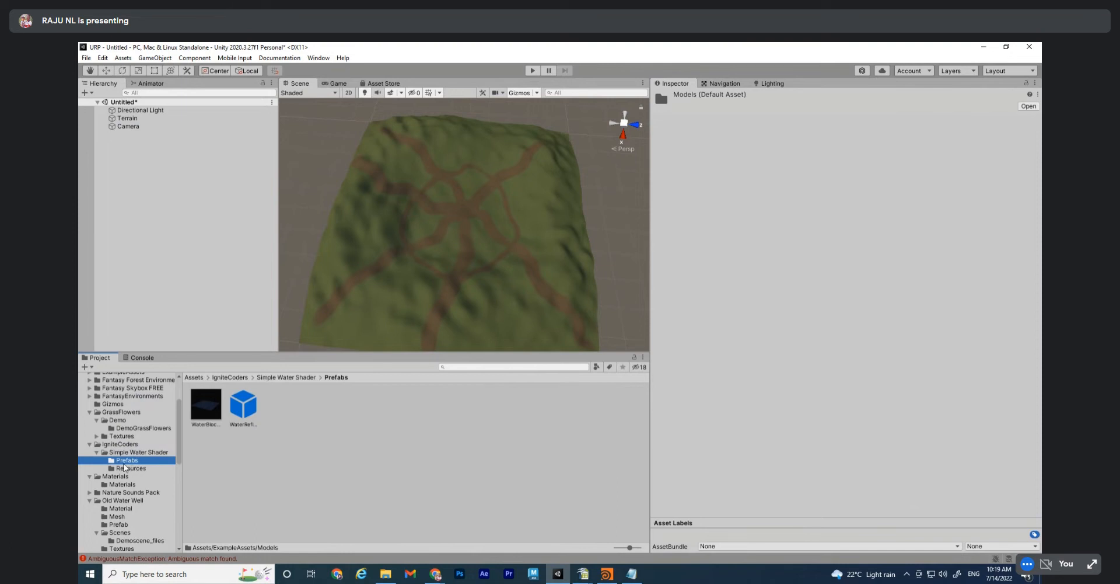
click(128, 468)
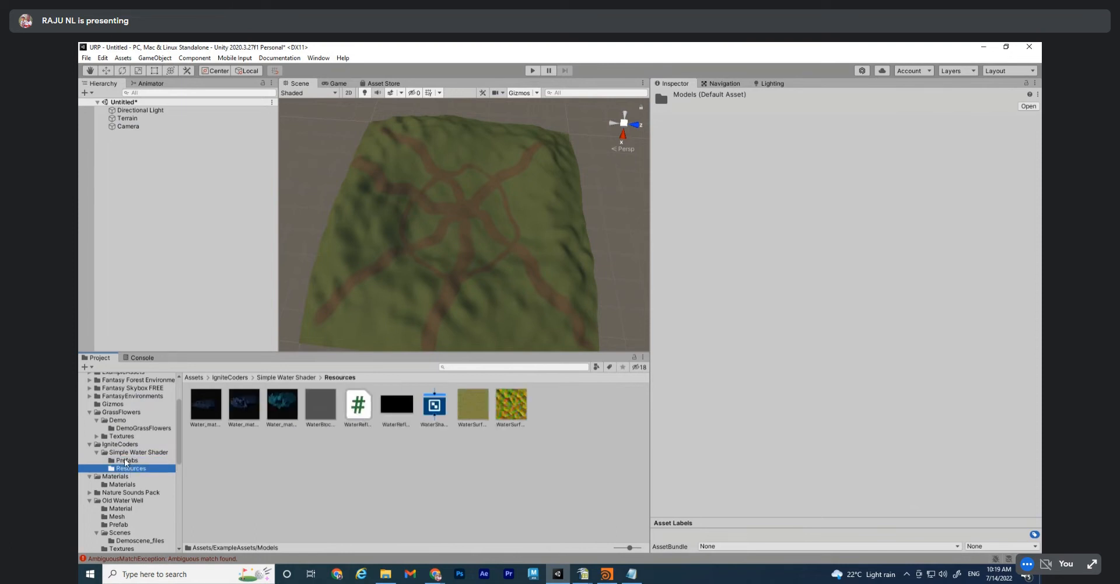
click(125, 461)
drag(205, 404, 421, 241)
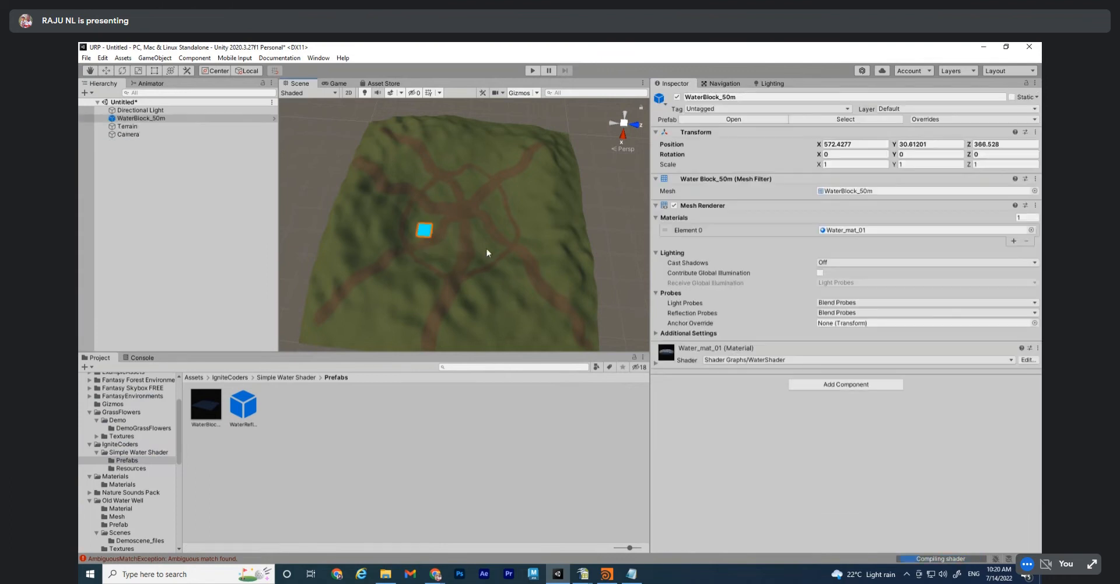
Check the project's Materials folder and its subfolder for usable assets
scroll(127, 491, down, 2)
click(117, 446)
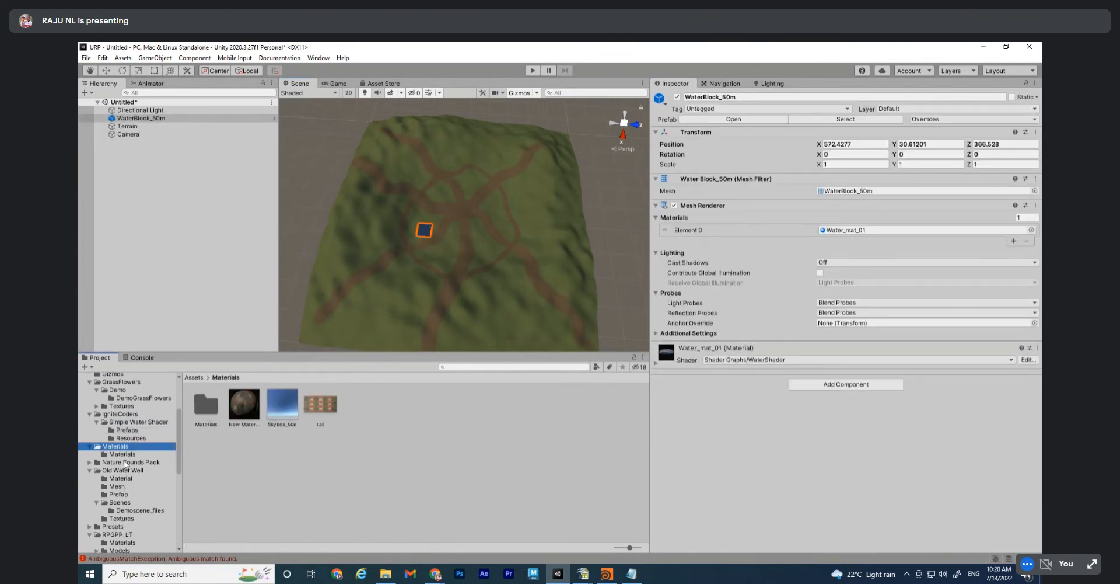
key(Down)
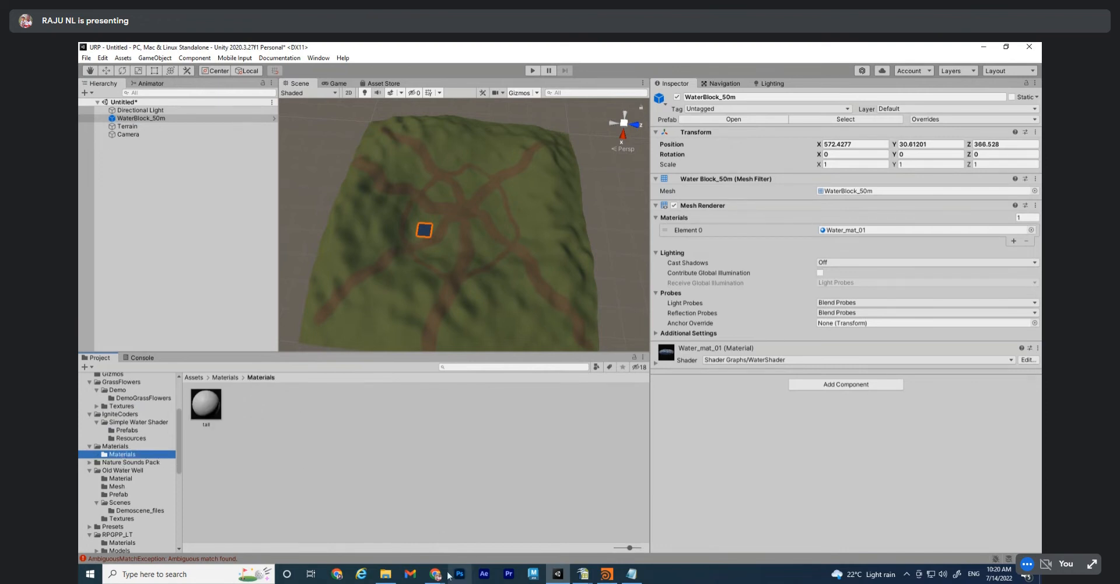
Switch to the Google Meet call in Chrome, turn on the microphone and return to Unity
mouse_move(436, 573)
click(401, 524)
click(489, 514)
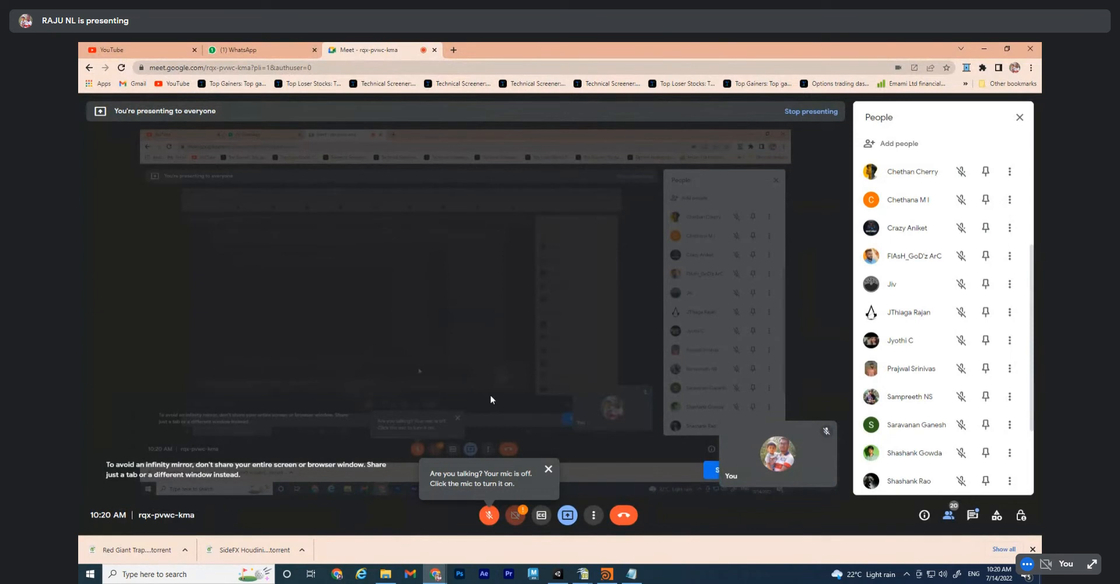
click(491, 516)
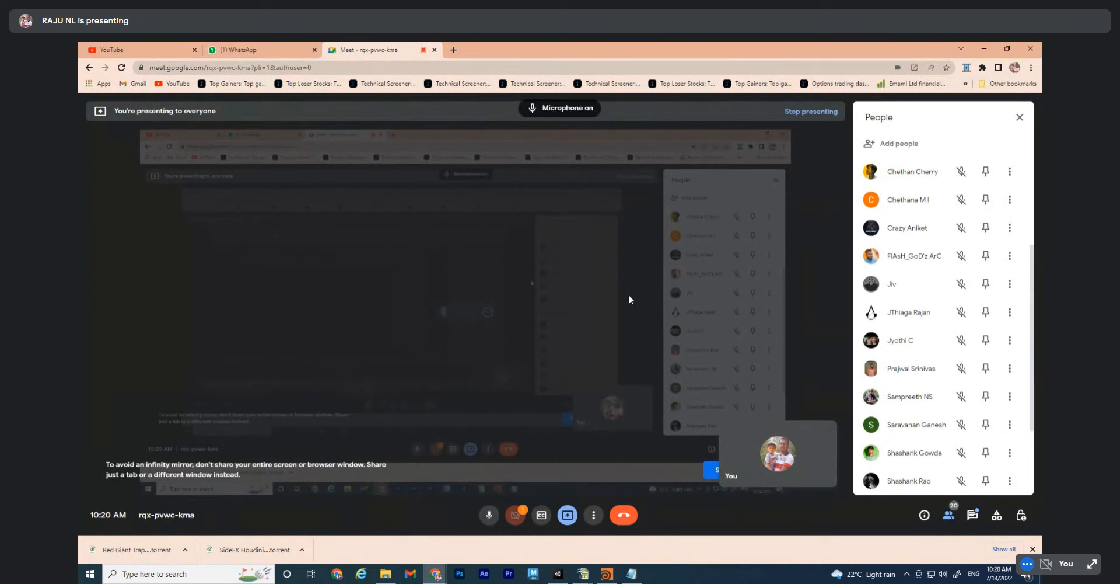
click(984, 48)
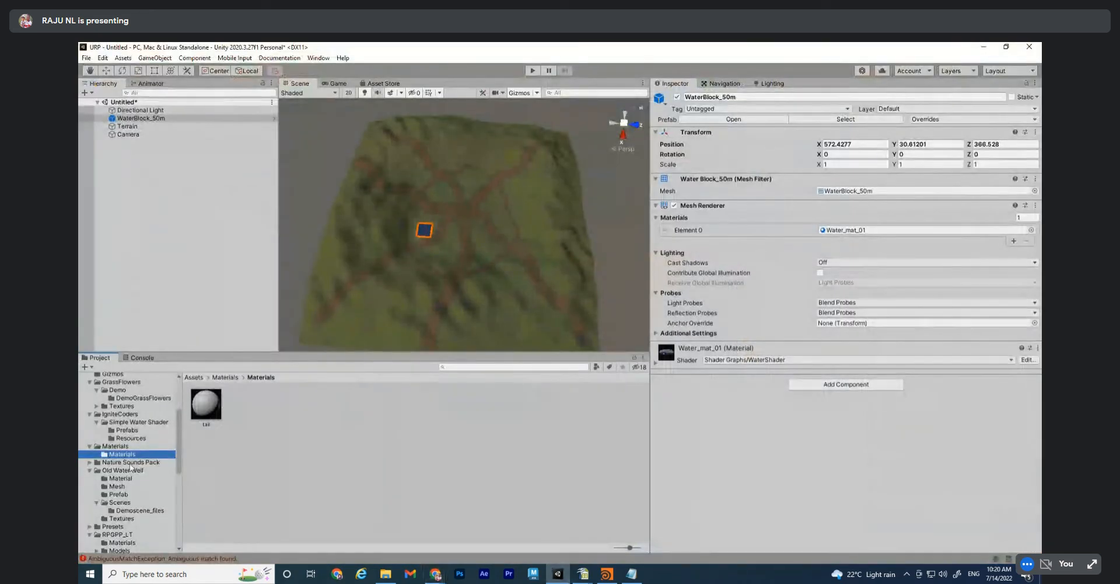
Check the Nature Sounds Pack, Old Water Well and Presets folders, including their subfolders, for usable scene assets
click(90, 462)
scroll(145, 446, down, 3)
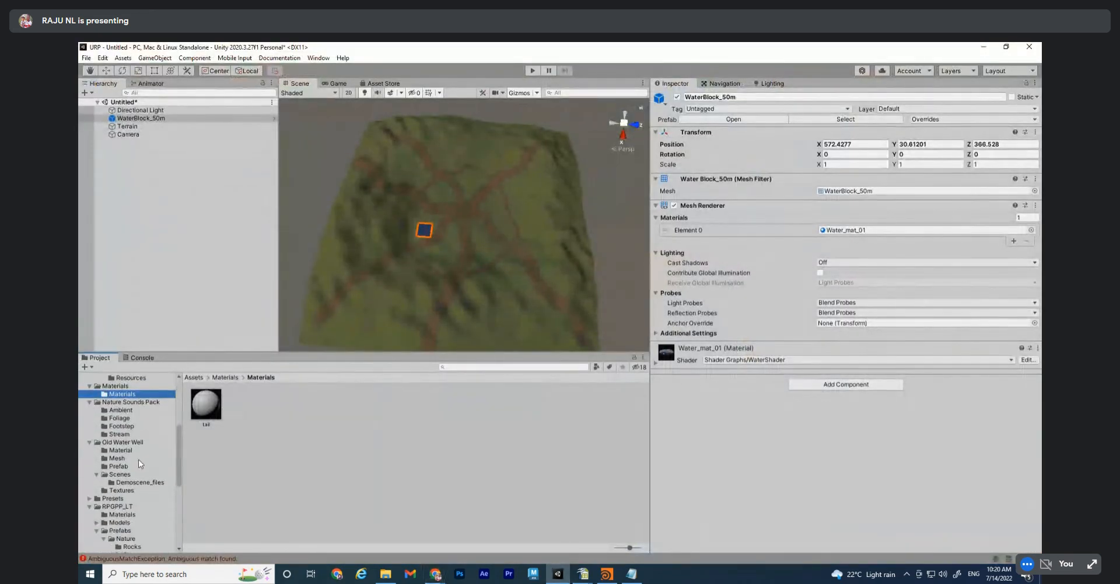
click(131, 402)
click(132, 451)
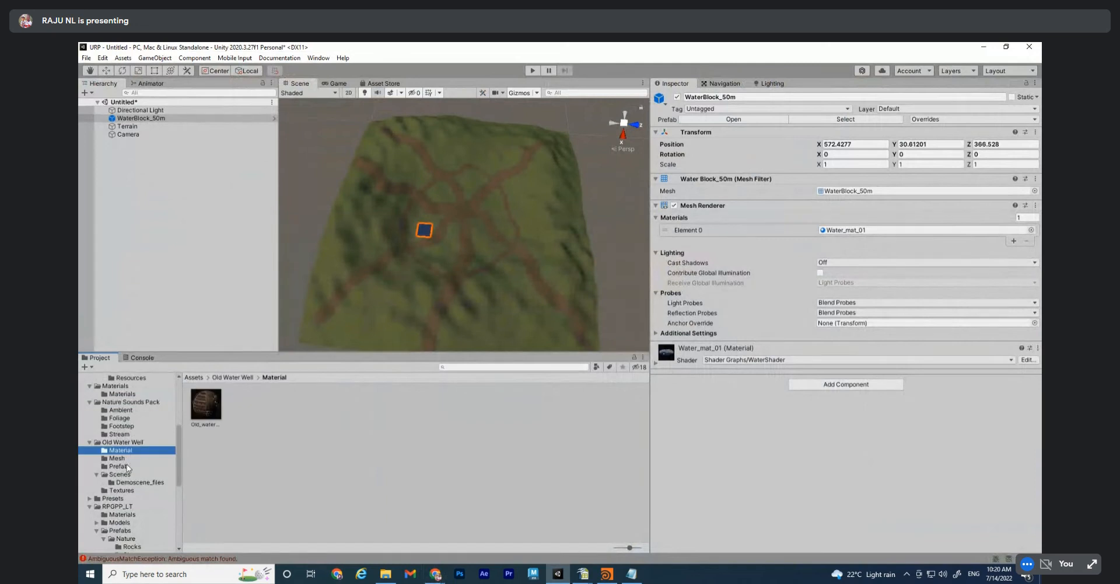
click(125, 465)
scroll(127, 469, down, 3)
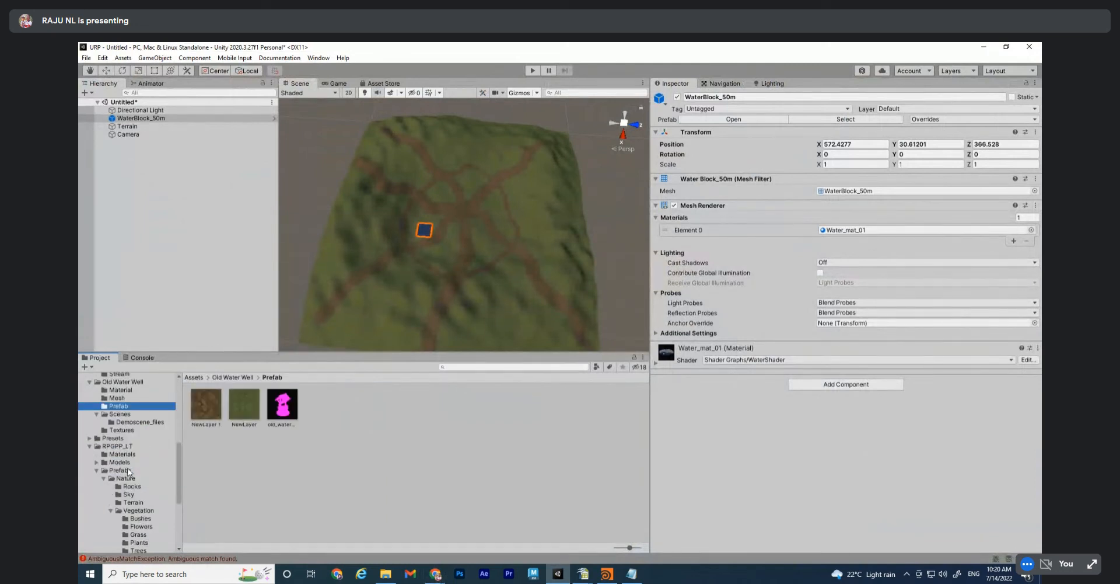
click(113, 438)
click(89, 437)
scroll(132, 427, down, 2)
click(131, 424)
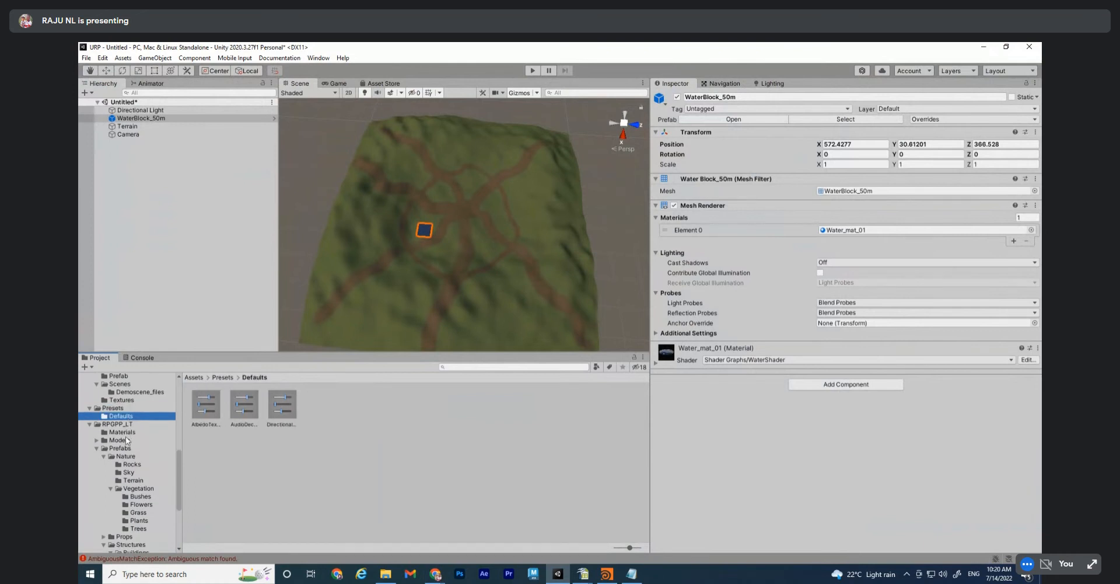
Check the RPGPP_LT materials and its Vegetation prefabs, including Plants and Trees, for nature assets
scroll(127, 442, down, 1)
double_click(206, 413)
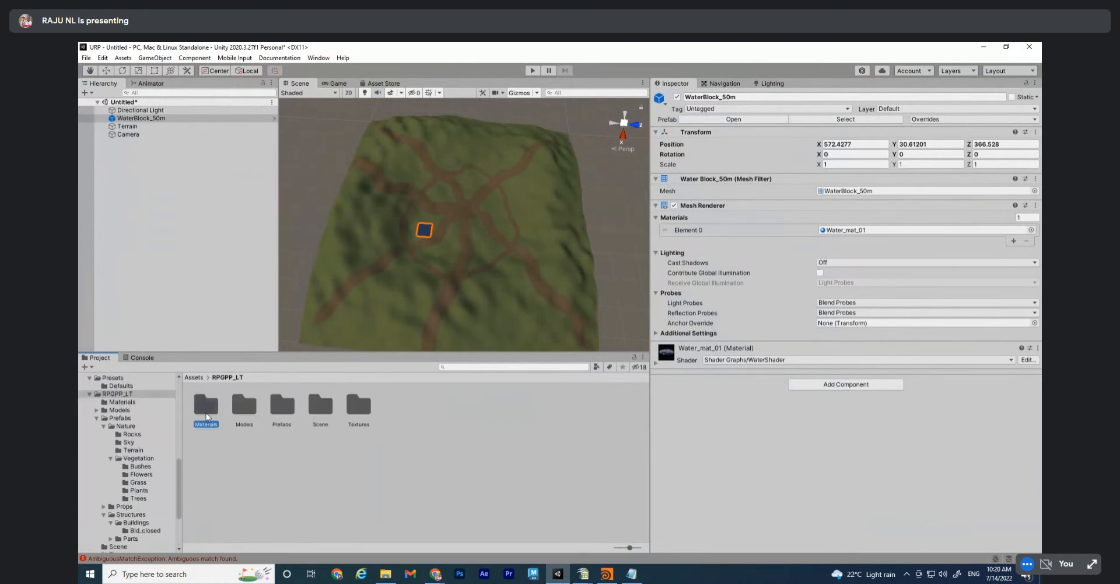
scroll(126, 429, down, 1)
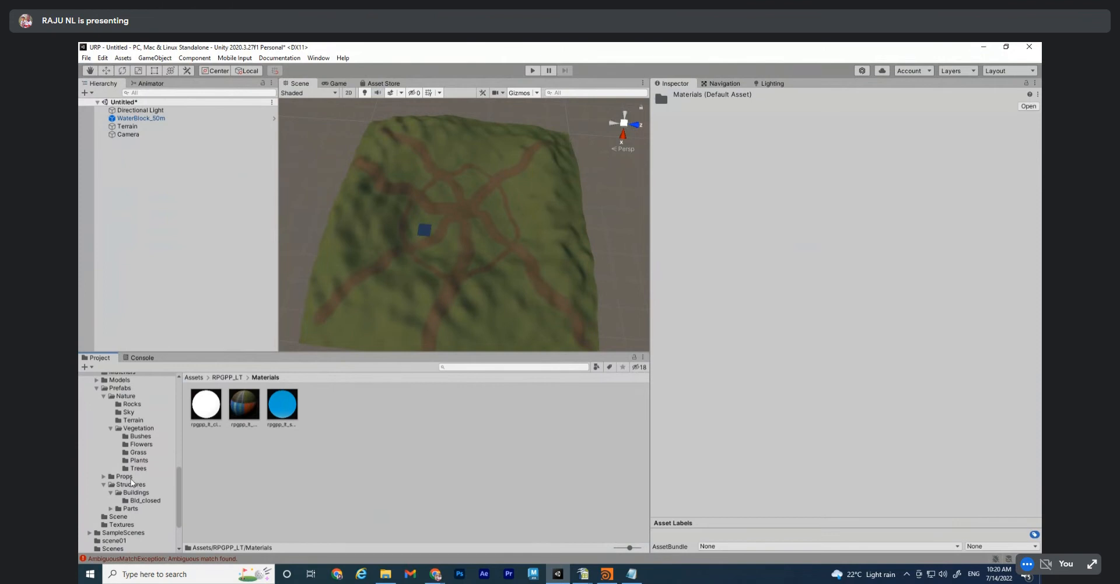
click(131, 476)
click(138, 428)
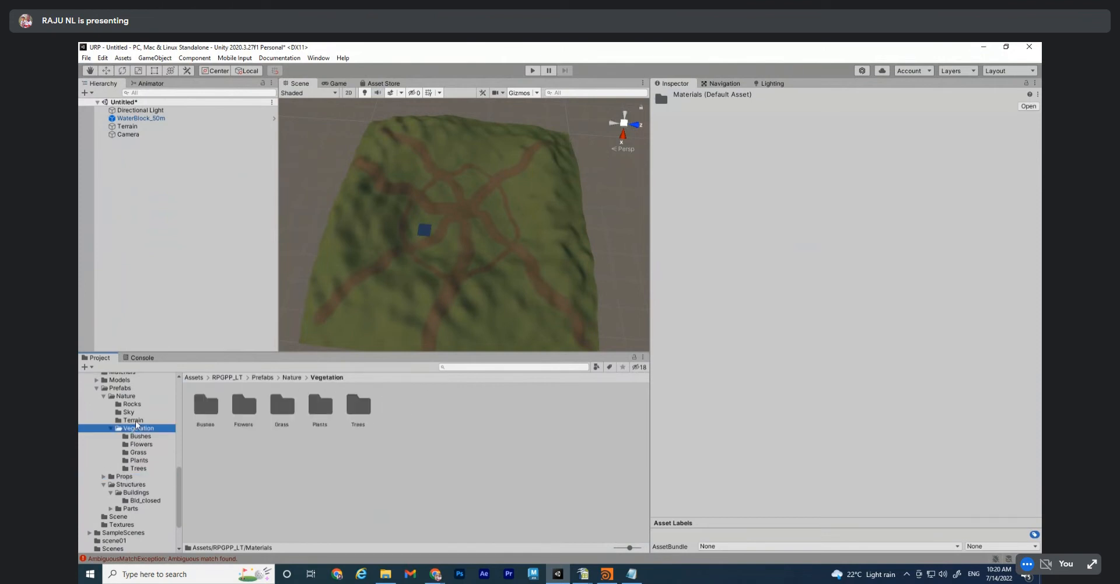
click(139, 460)
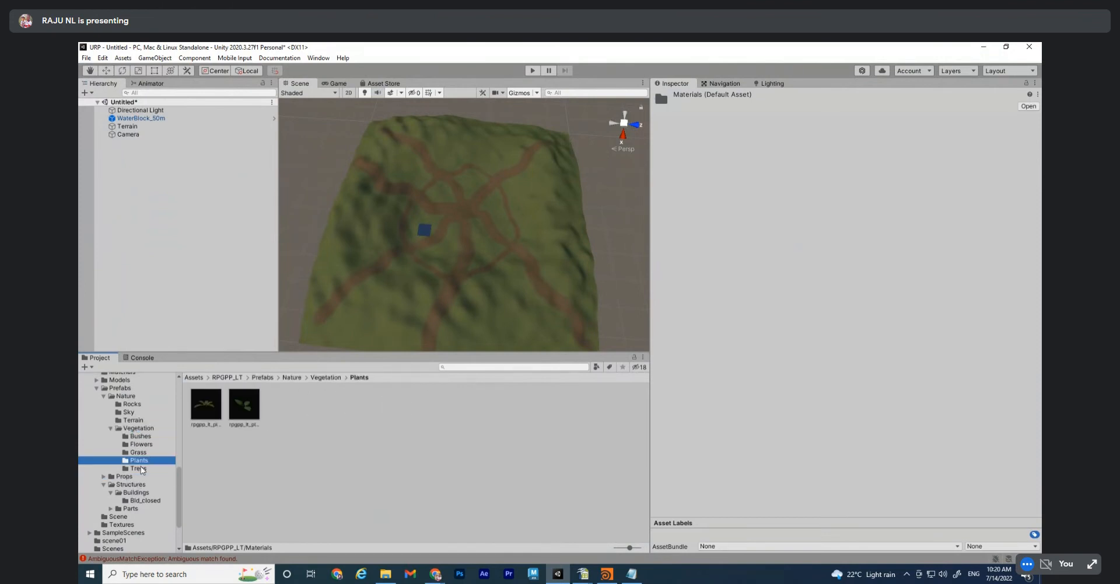
click(139, 468)
Check RPGPP_LT's Structures, Scene and Textures folders plus the SampleScenes and scene01 folders for assets
scroll(137, 455, down, 2)
click(130, 426)
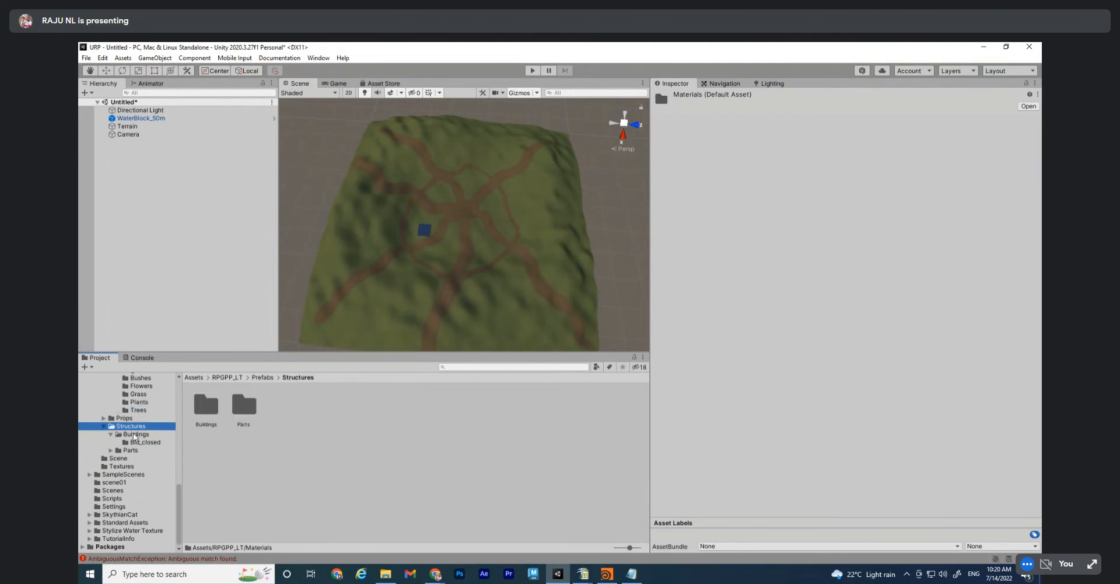
click(136, 434)
click(145, 442)
click(119, 458)
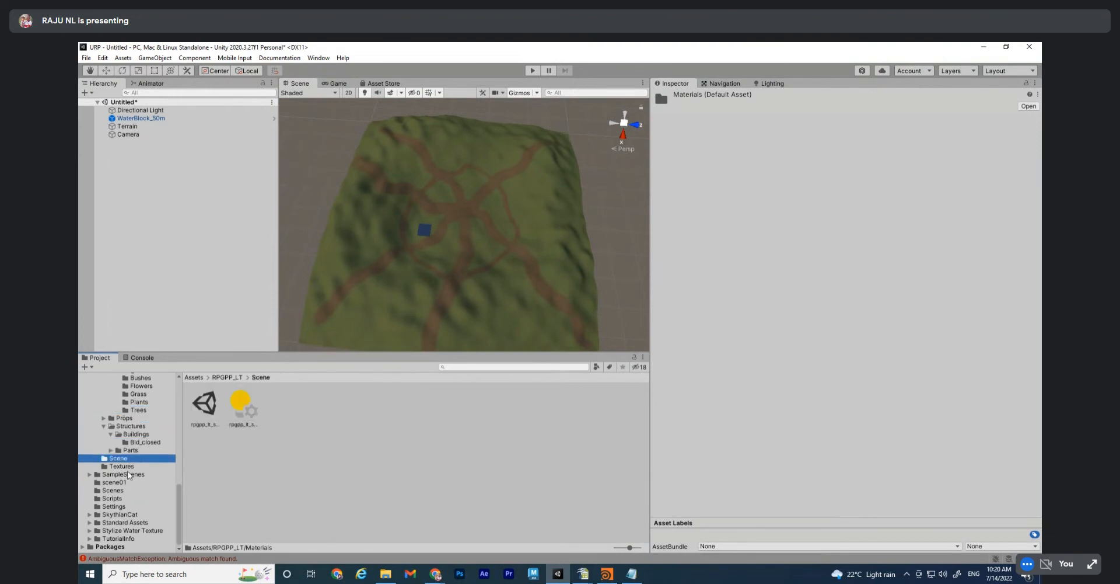
click(125, 466)
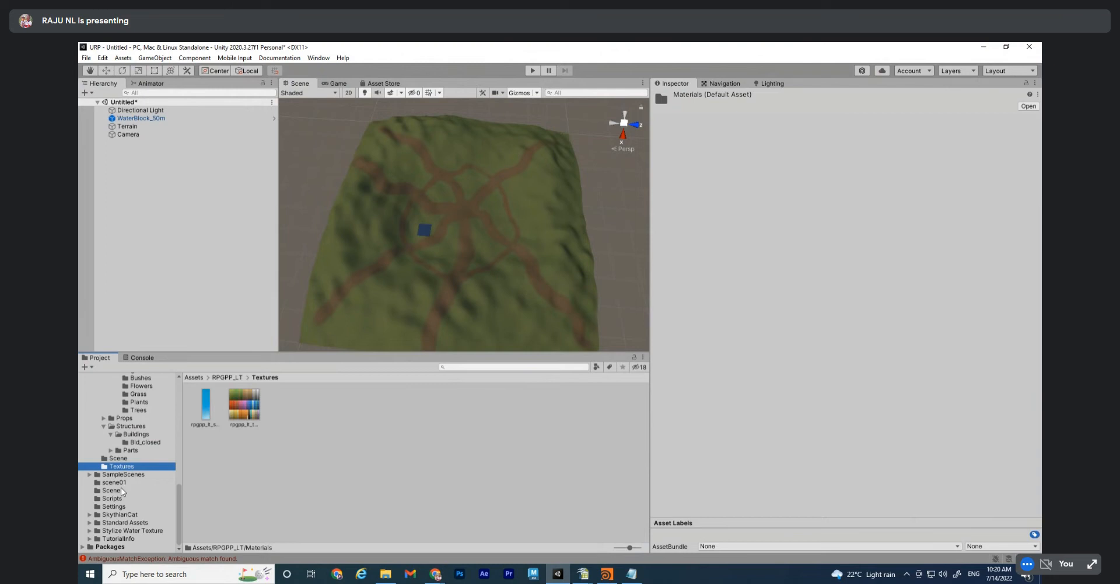
click(120, 475)
click(120, 482)
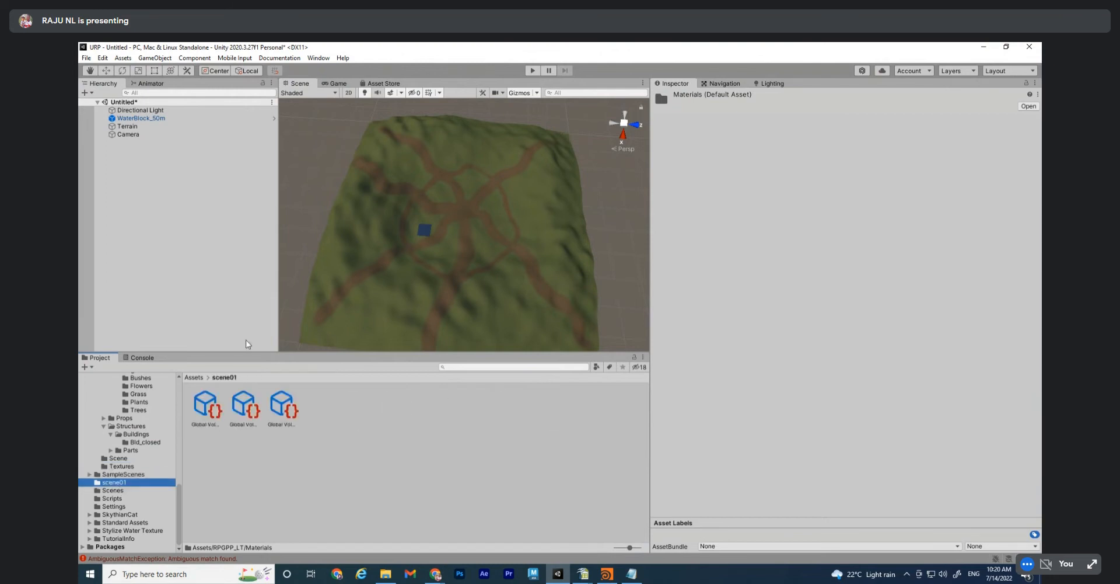
click(319, 58)
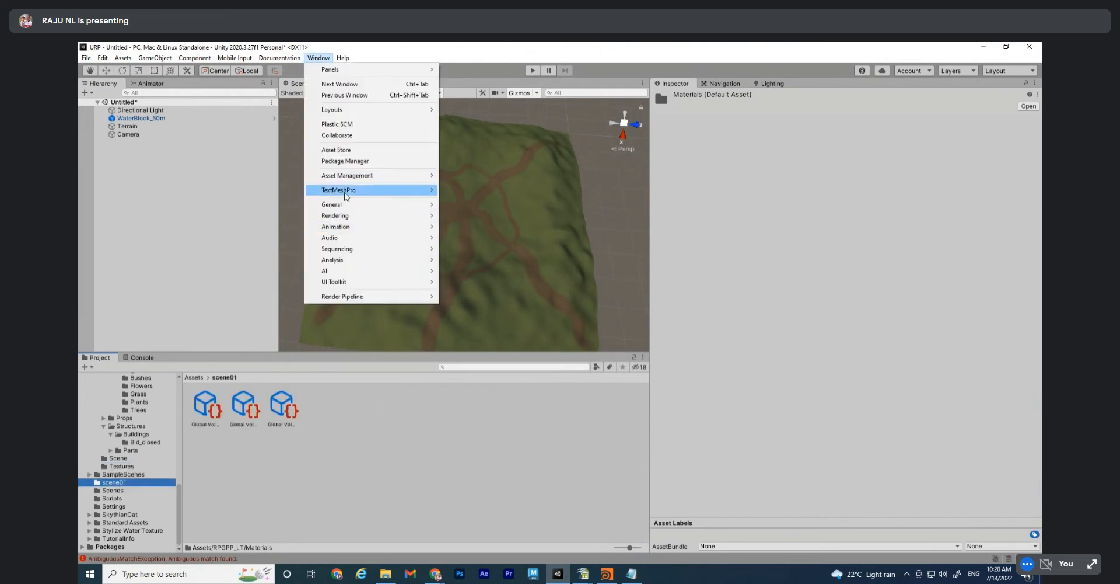
click(347, 150)
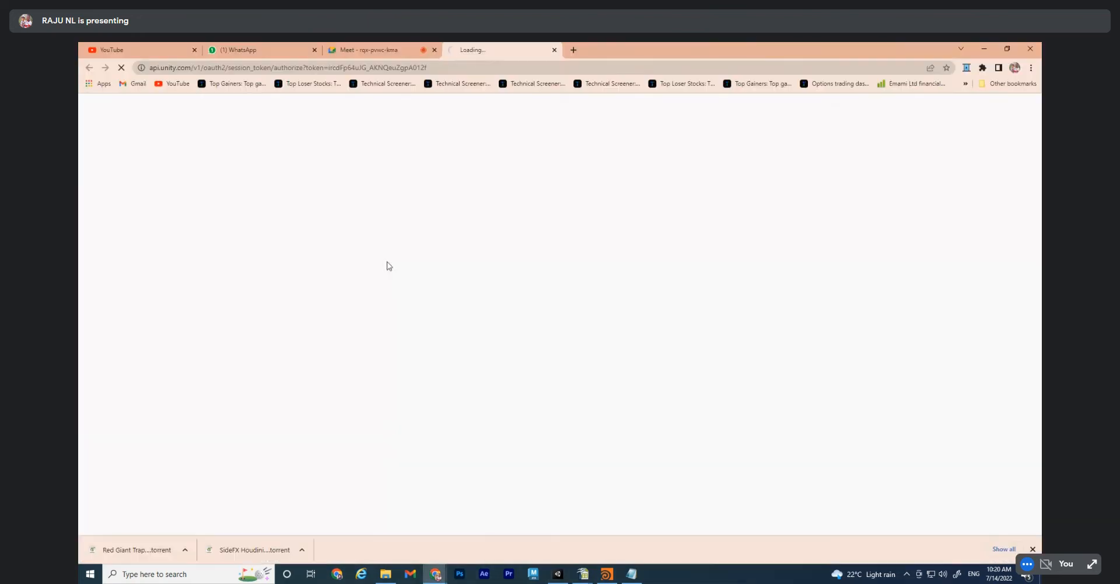
click(985, 49)
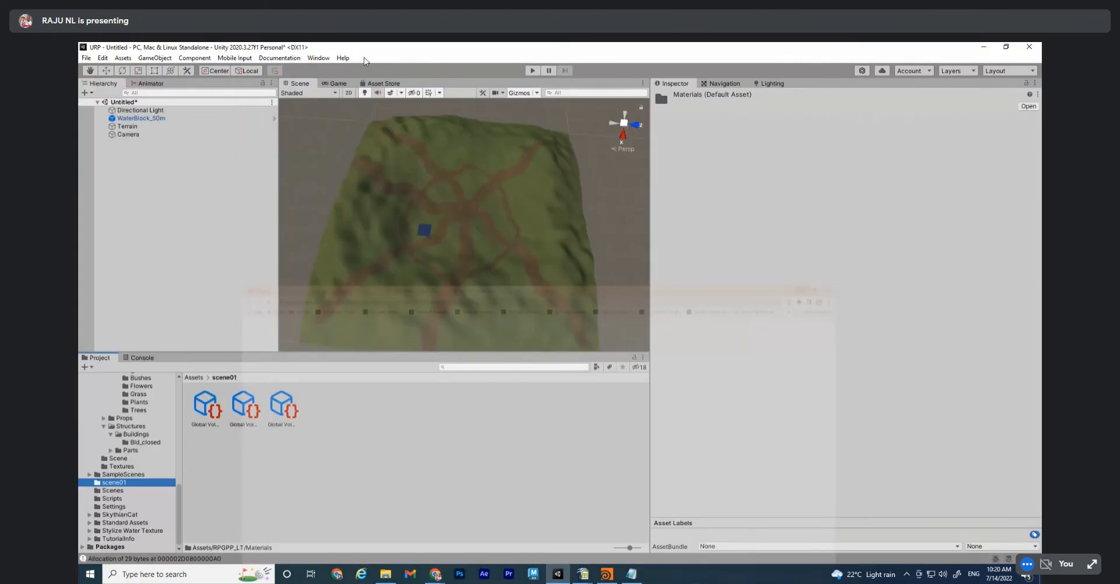
Open the Package Manager and move its window clear of the scene view
click(319, 58)
click(345, 163)
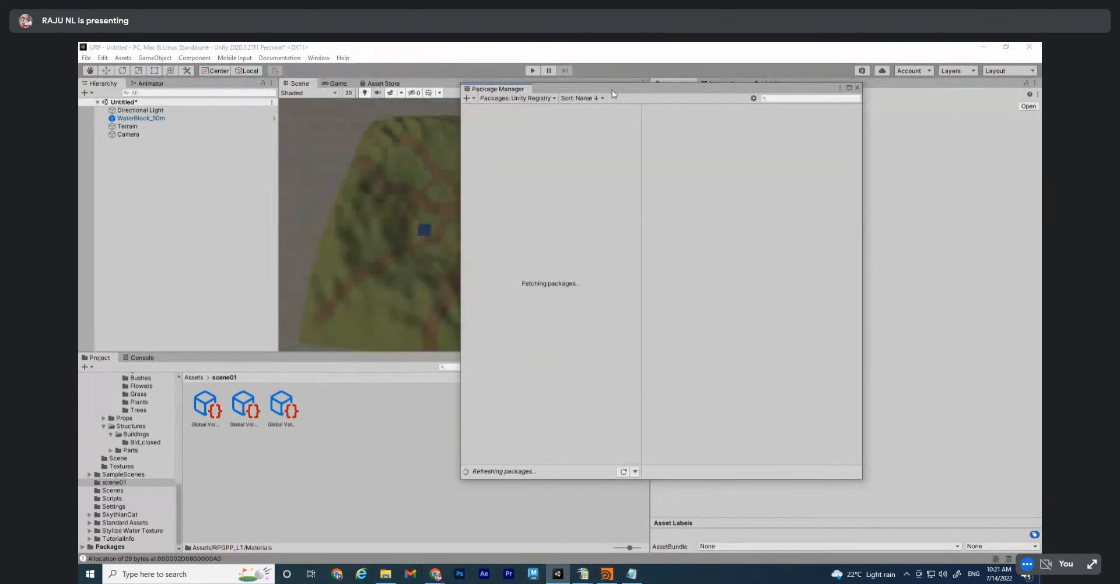
drag(788, 98, 805, 100)
Examine the water surface of WaterBlock_50m up close, and frame the whole block in the scene view
scroll(405, 215, up, 5)
middle_drag(385, 213, 506, 260)
alt+drag(506, 261, 392, 181)
middle_drag(393, 182, 667, 353)
scroll(474, 229, up, 5)
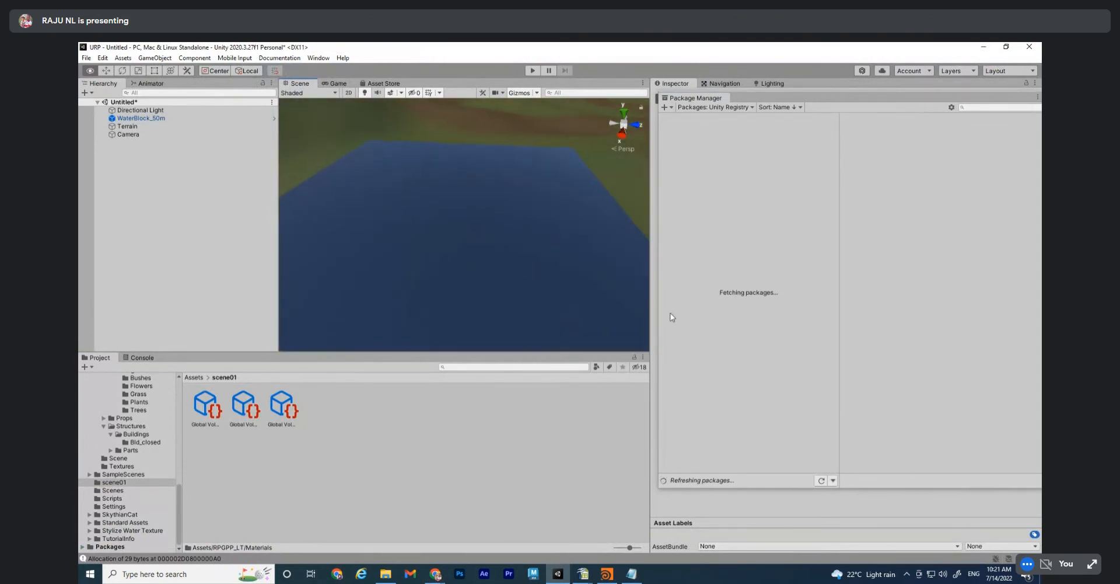
alt+drag(602, 270, 446, 195)
alt+right_drag(445, 194, 796, 358)
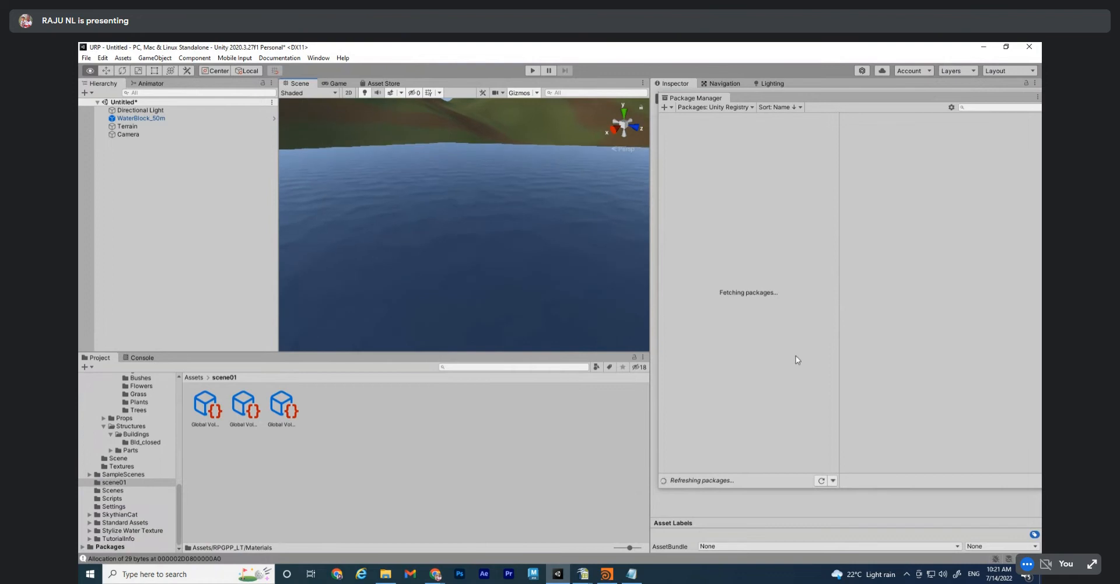
double_click(140, 118)
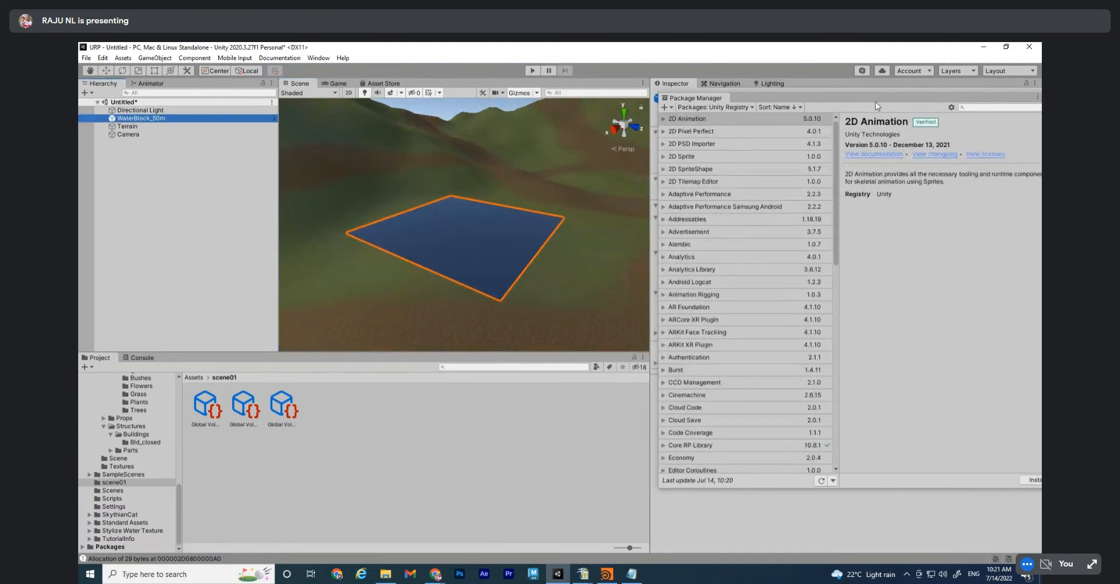
Reposition the Package Manager, look through the Unity Registry packages and switch the list to My Assets
drag(875, 102, 647, 52)
scroll(559, 316, down, 5)
click(484, 400)
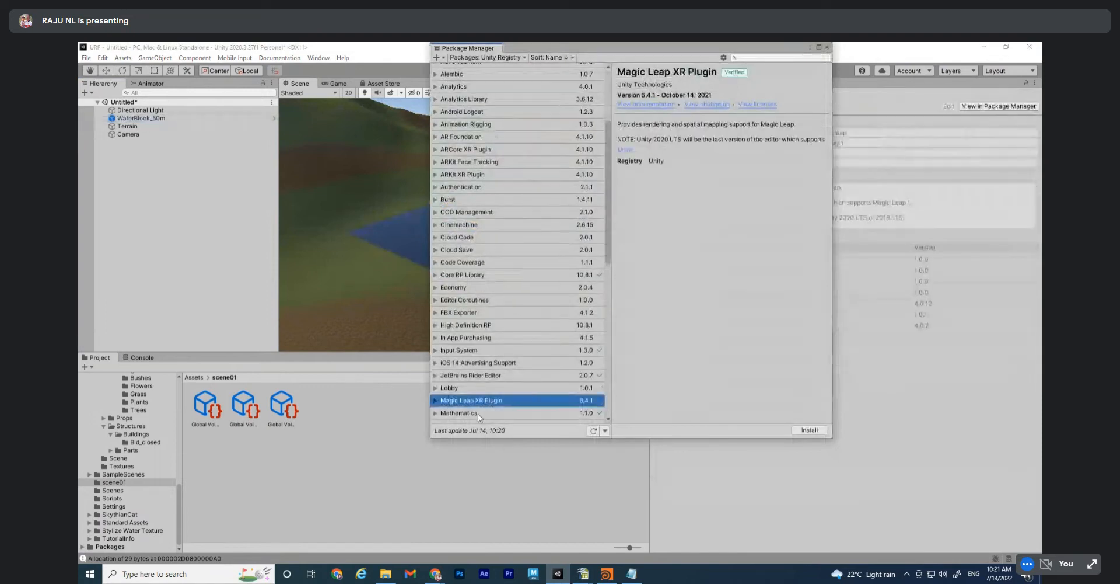
scroll(492, 266, up, 3)
scroll(492, 267, up, 2)
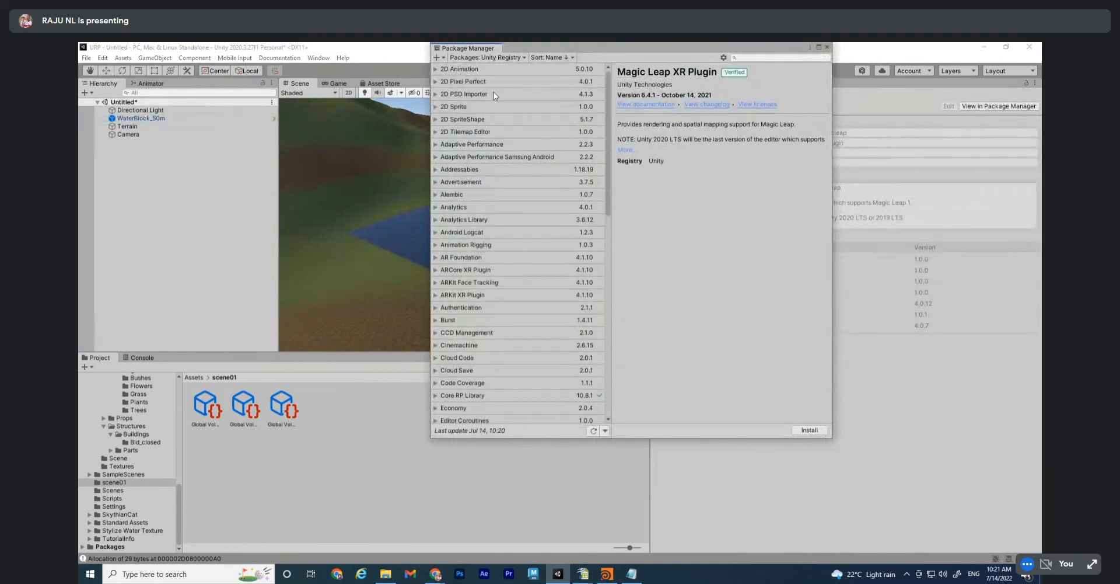
click(517, 56)
click(485, 95)
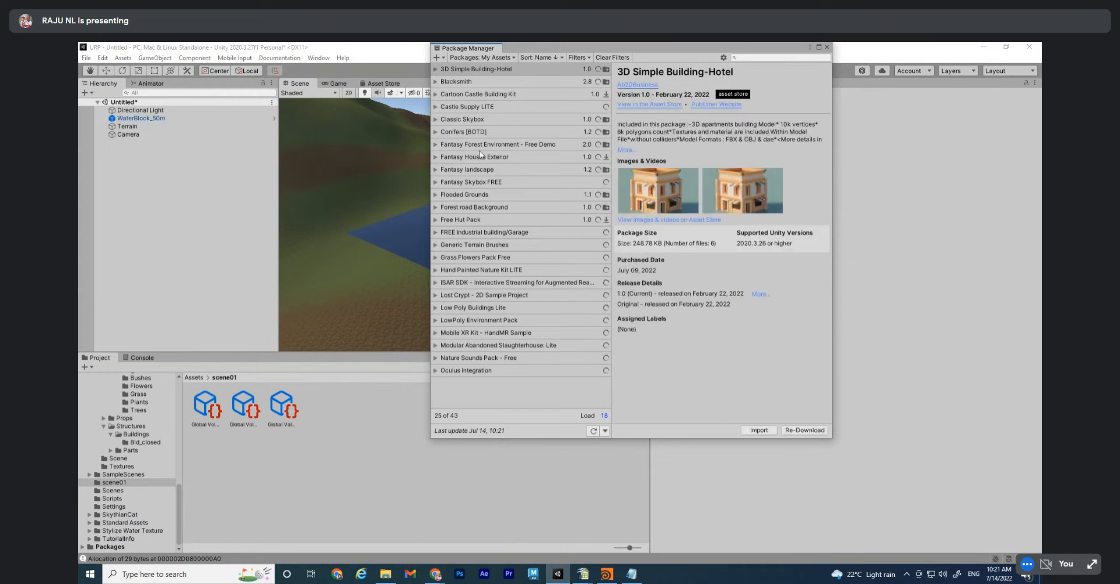
Review the details of owned packages from Blacksmith and Classic Skybox down to Oculus Integration for scene assets
click(463, 81)
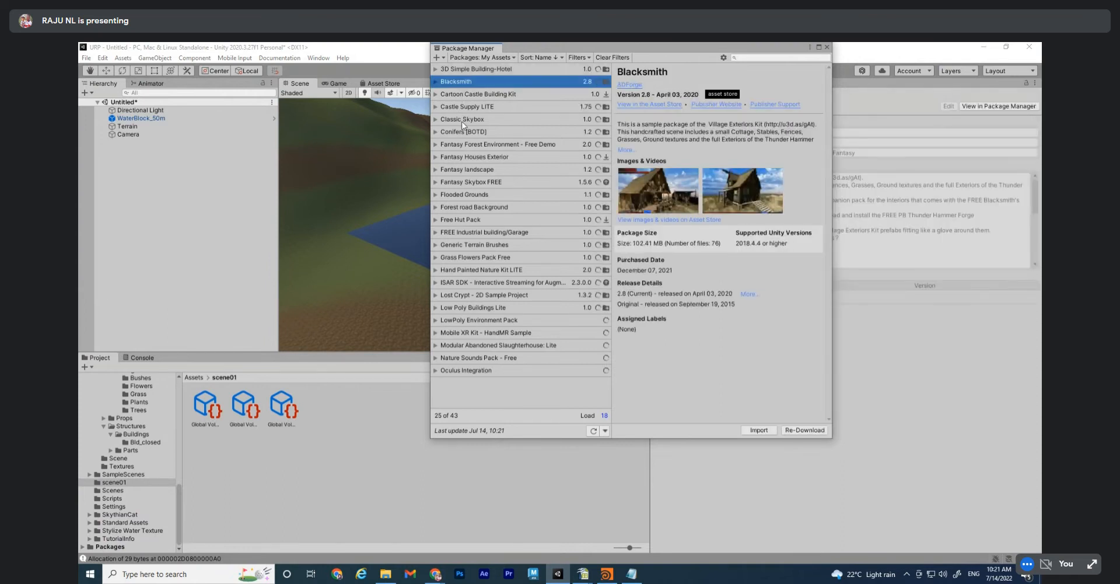
click(462, 120)
click(467, 146)
click(469, 156)
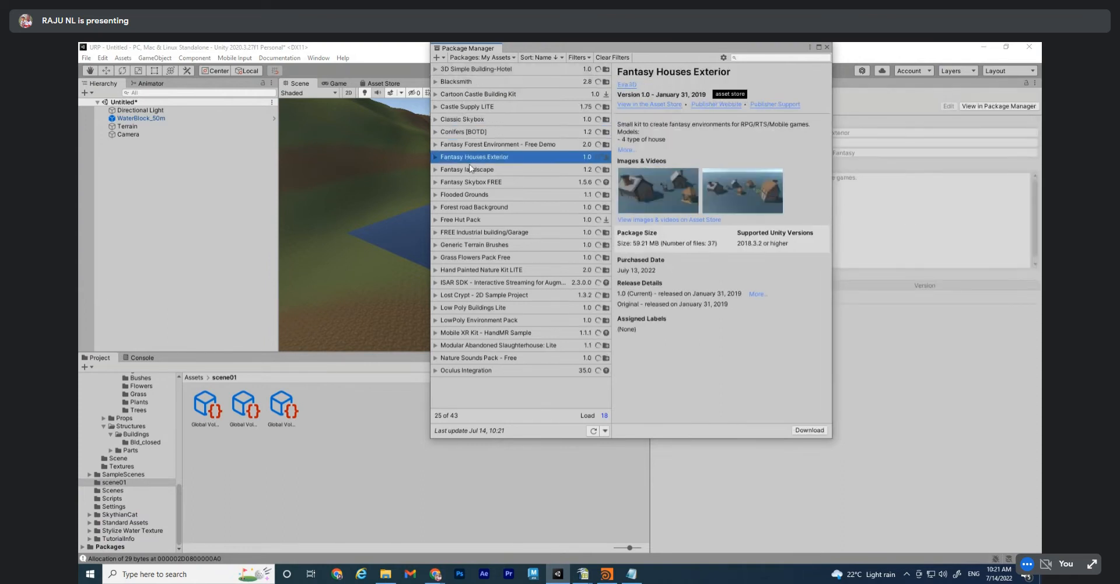
click(470, 168)
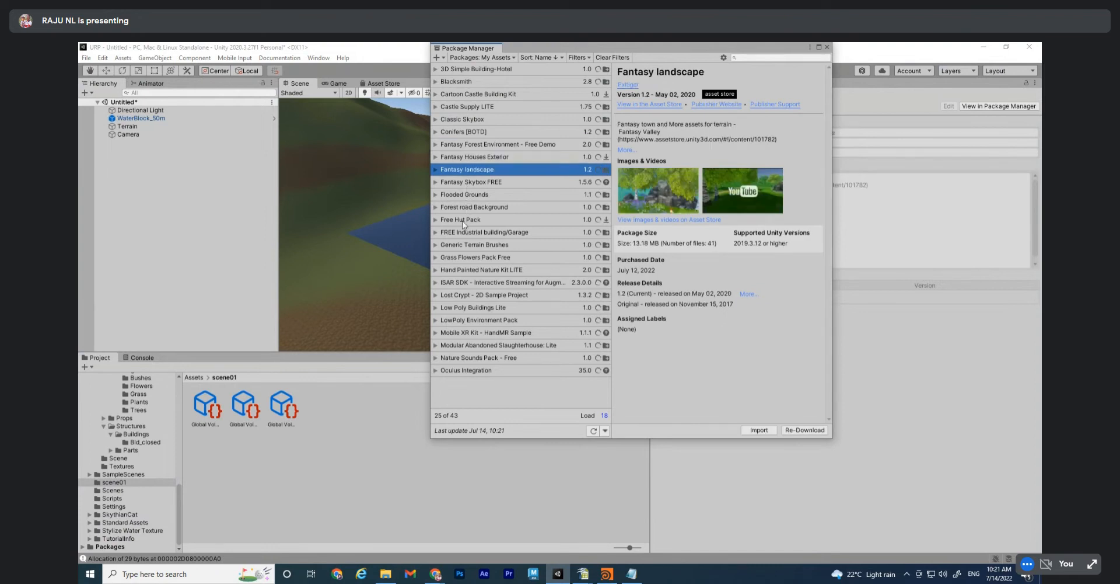
click(476, 246)
click(472, 257)
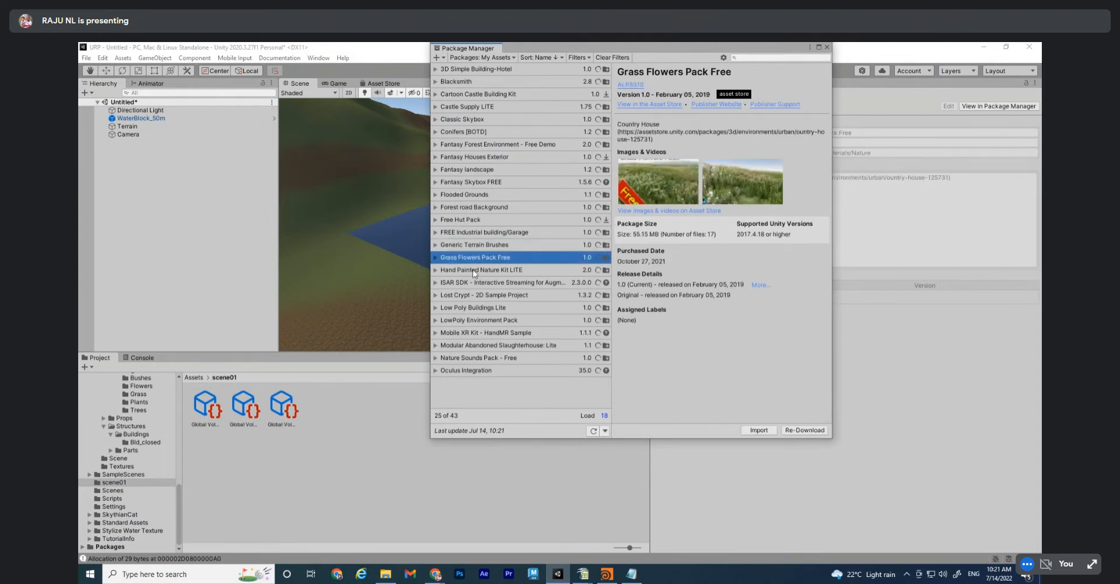
click(473, 269)
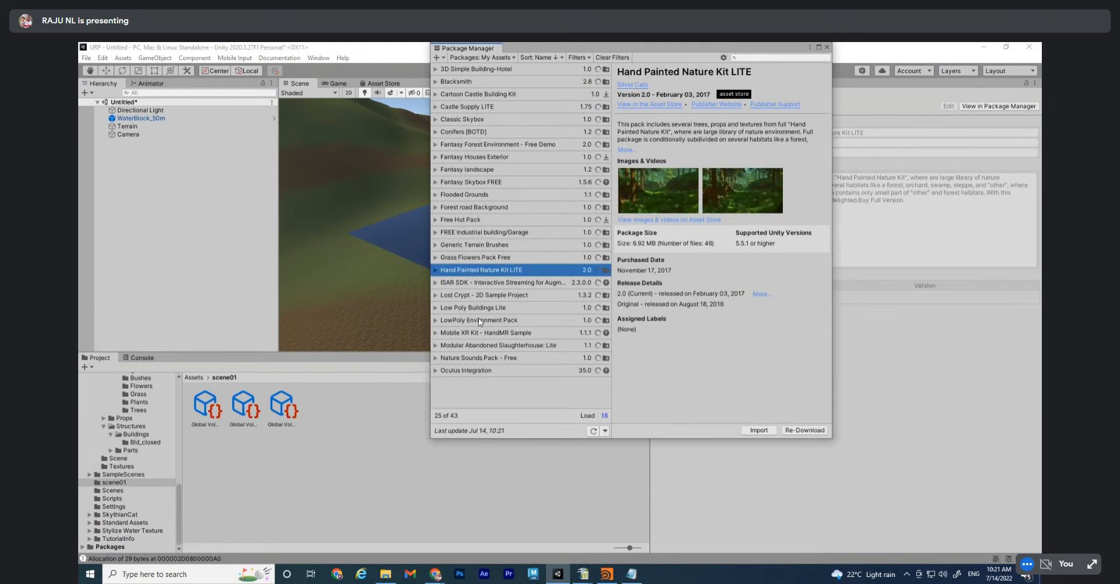
click(480, 320)
click(482, 357)
click(478, 370)
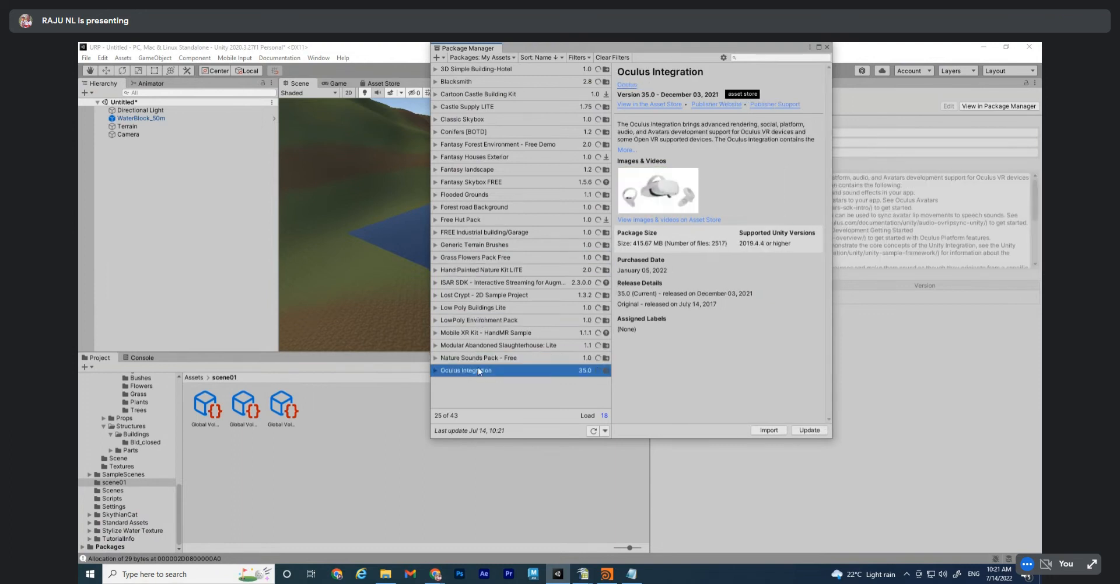
Review the owned packages from Modular Abandoned Slaughterhouse: Lite back up to Grass Flowers Pack Free
click(479, 345)
click(480, 333)
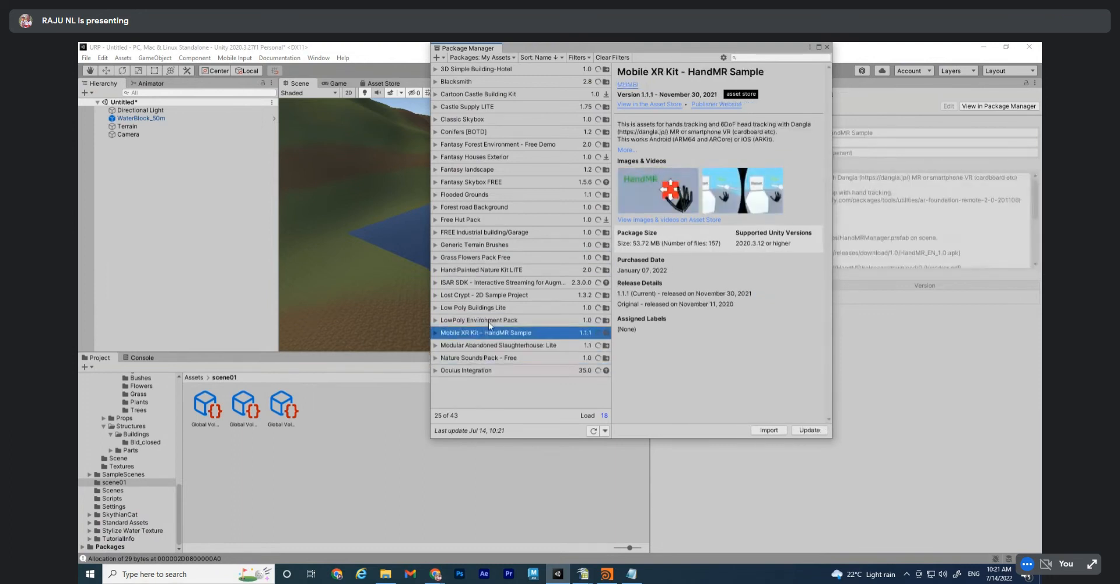
click(488, 320)
click(484, 308)
click(482, 295)
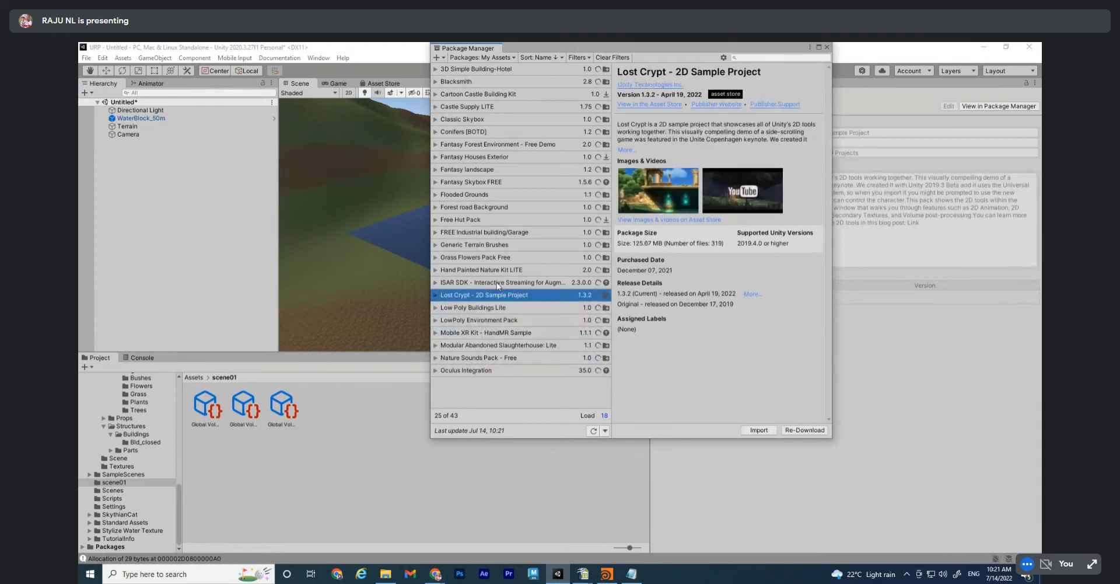
click(496, 282)
click(492, 269)
click(489, 258)
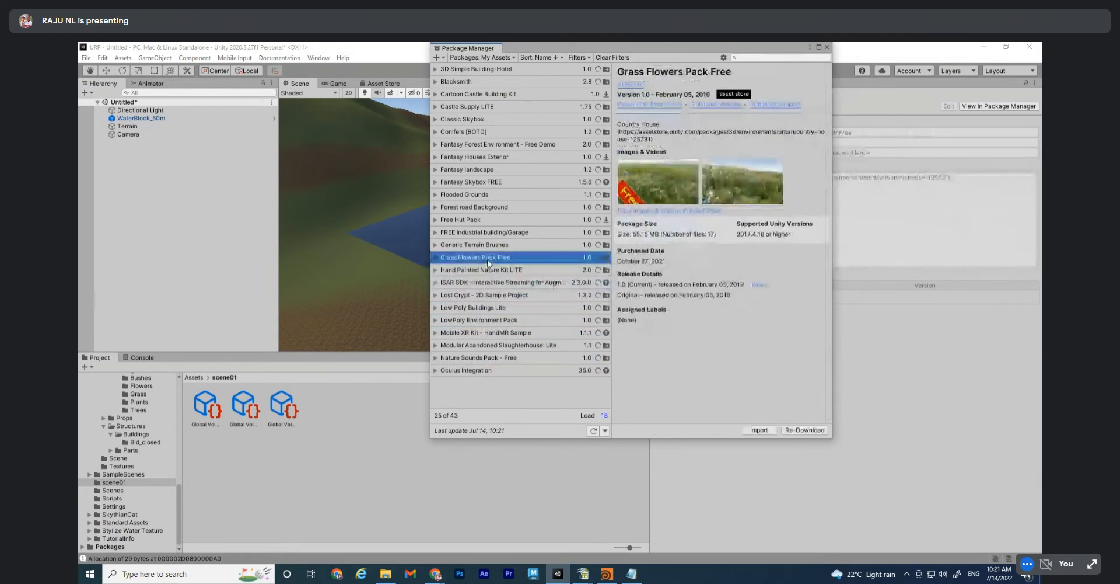
Review the owned packages from Generic Terrain Brushes back up to Fantasy Houses Exterior for buildings and environment assets
click(477, 244)
click(476, 232)
click(477, 219)
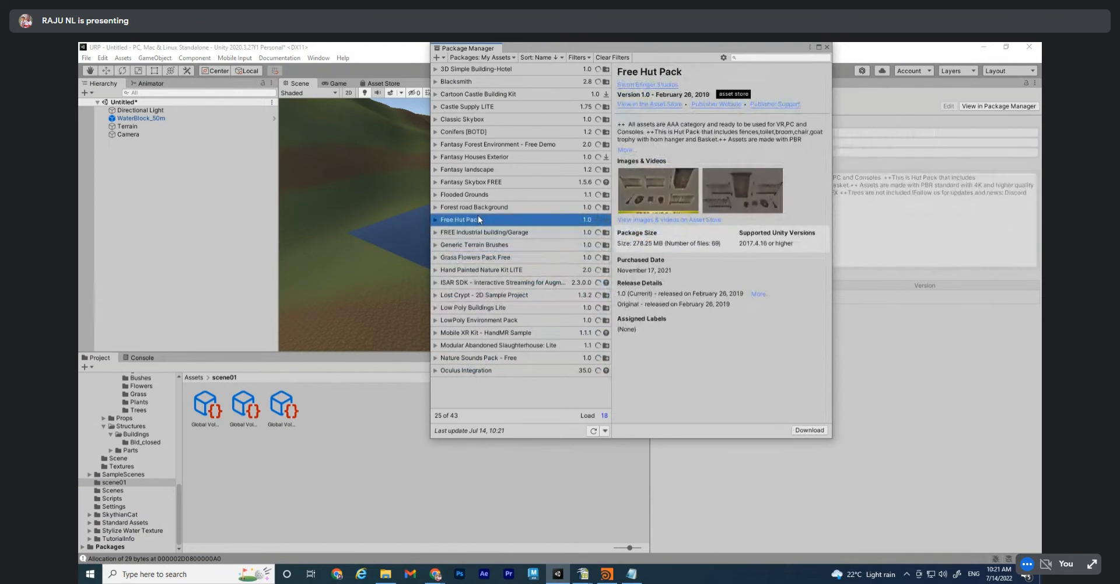
click(477, 208)
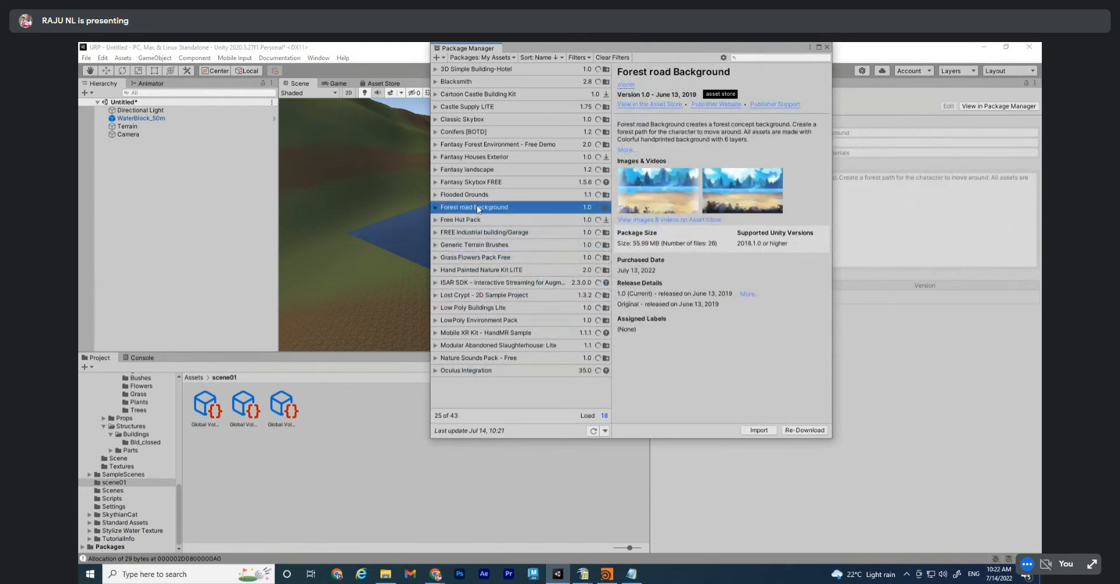
click(471, 195)
click(476, 187)
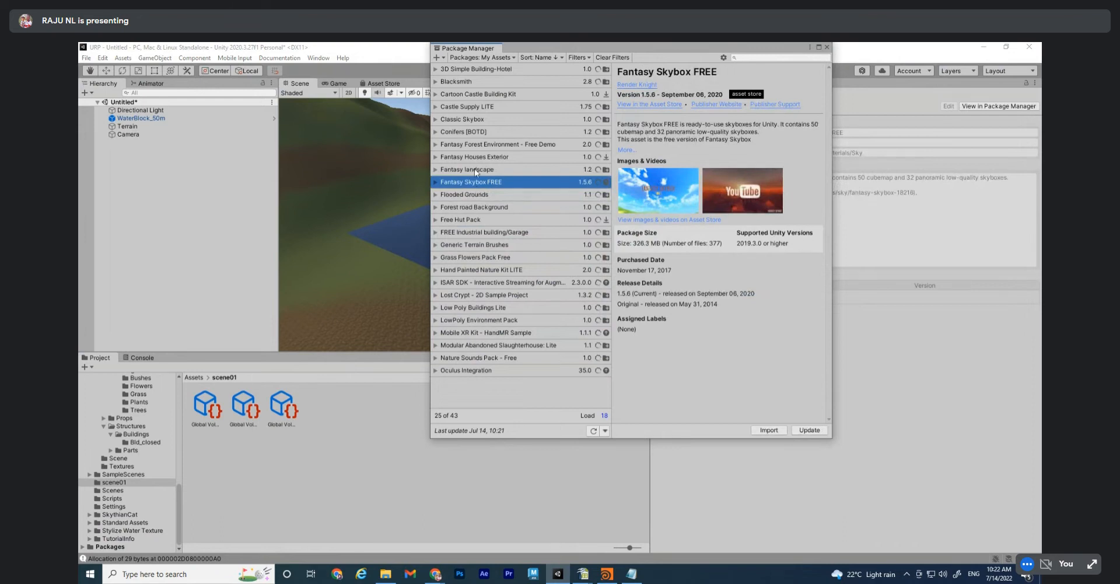
click(475, 170)
click(478, 157)
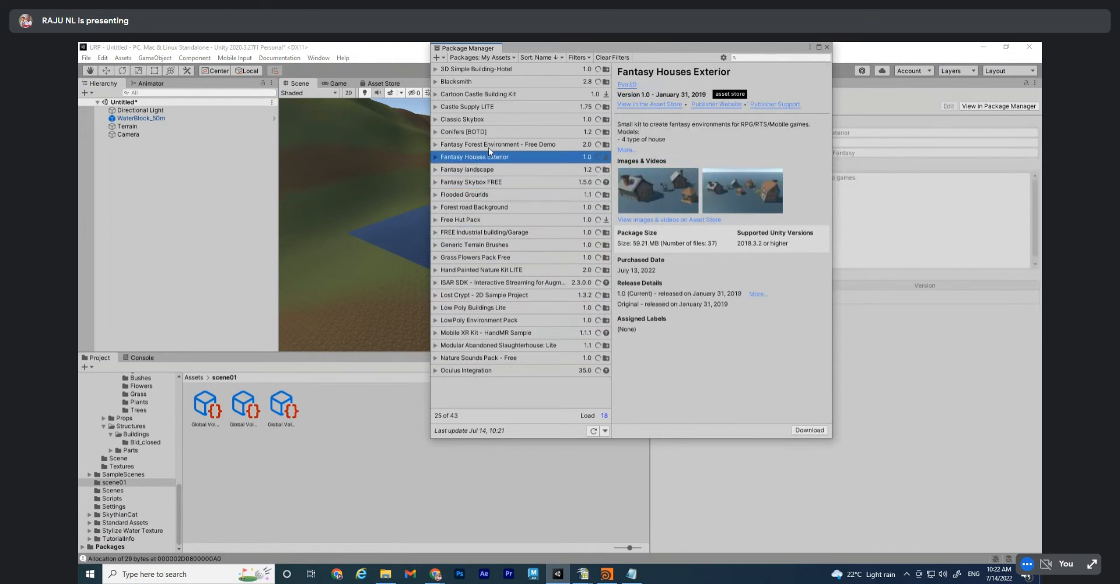
Review the owned packages from Fantasy Forest Environment up to Blacksmith for scene assets
click(489, 148)
click(467, 135)
click(466, 122)
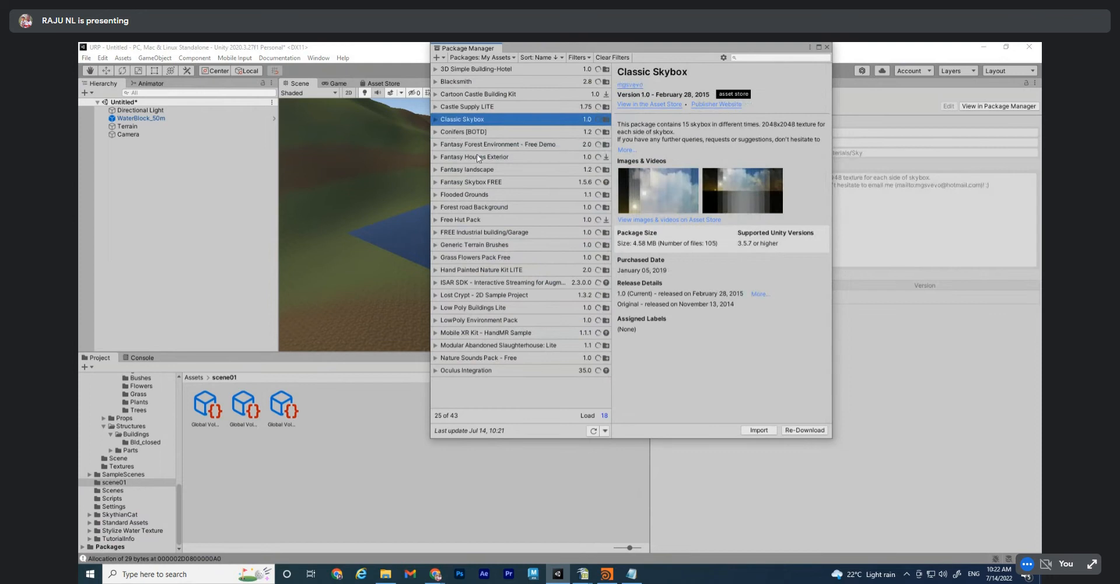
click(463, 107)
key(Up)
key(Up)
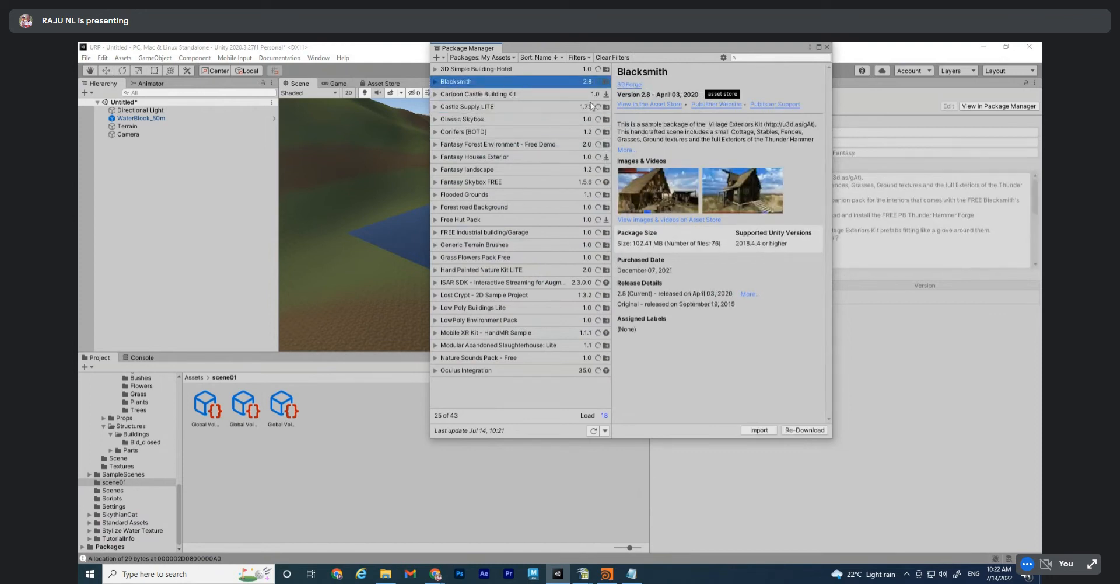
Switch to the Unity Asset Store in Chrome, search for "water" and limit the results to free assets
mouse_move(436, 574)
click(360, 533)
click(480, 151)
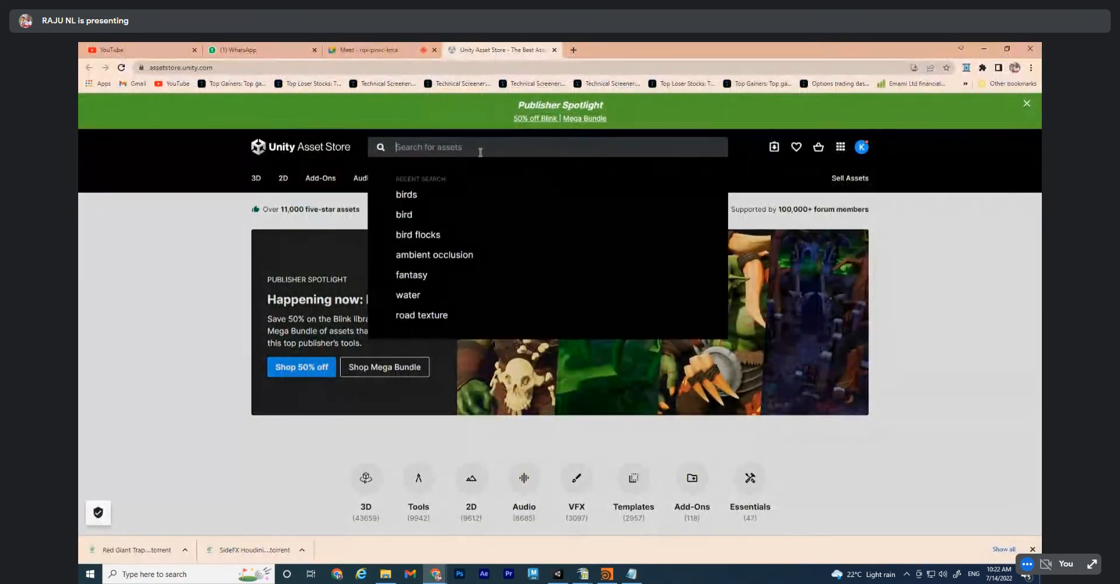
text(water)
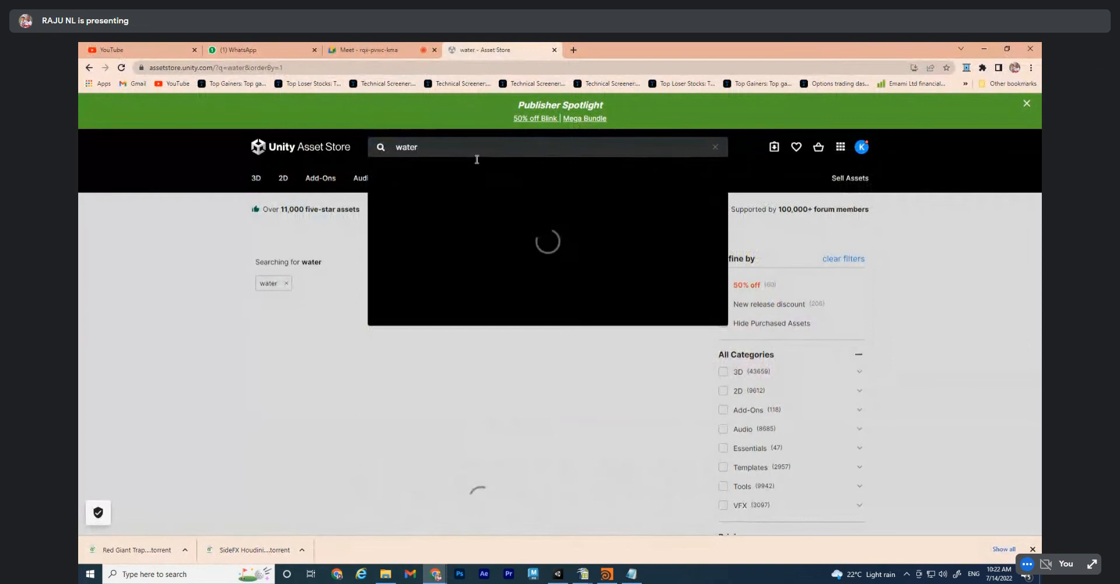
click(425, 180)
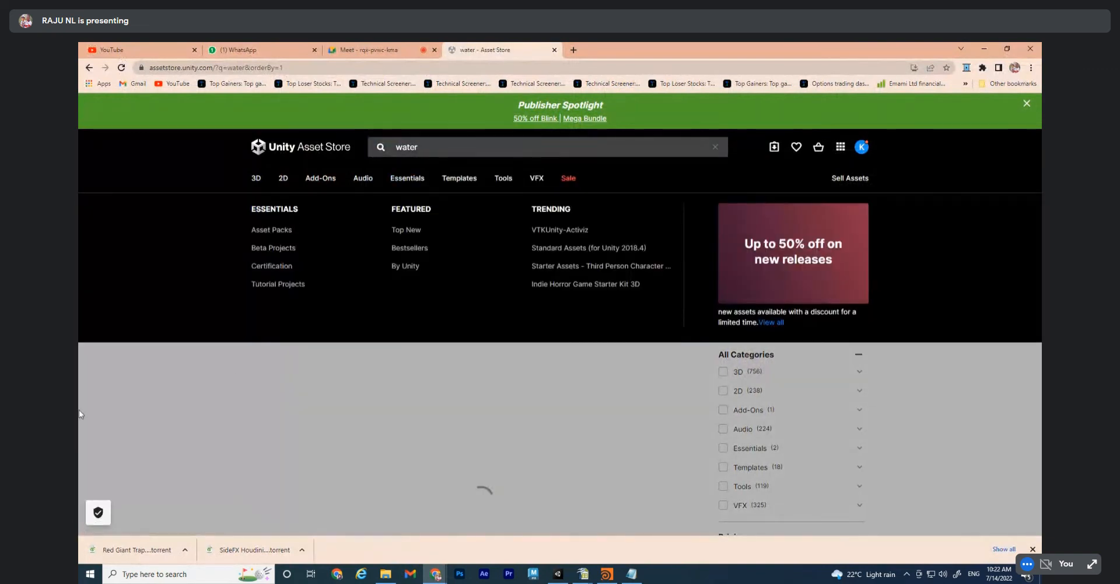
scroll(935, 370, down, 3)
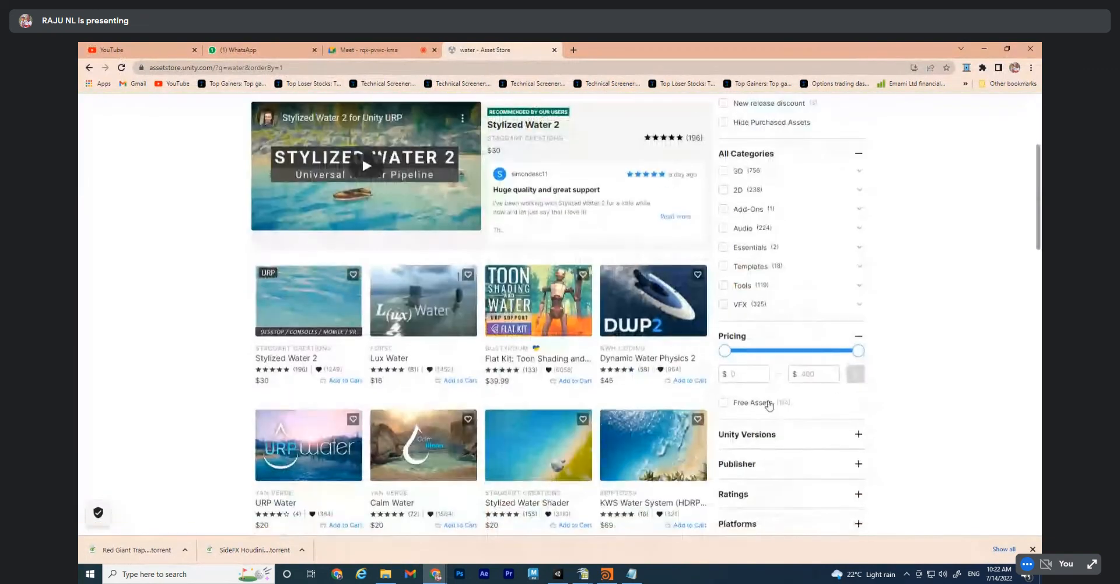
click(725, 402)
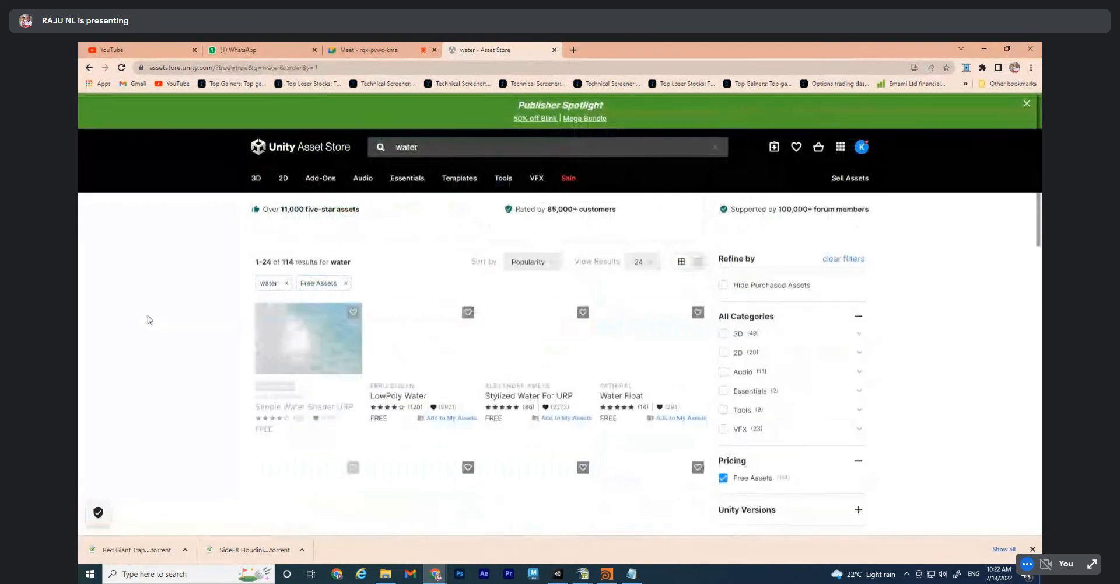
Open the Simple Water Shader URP asset page, send it to Unity's Package Manager and import the package into the project
middle_click(302, 345)
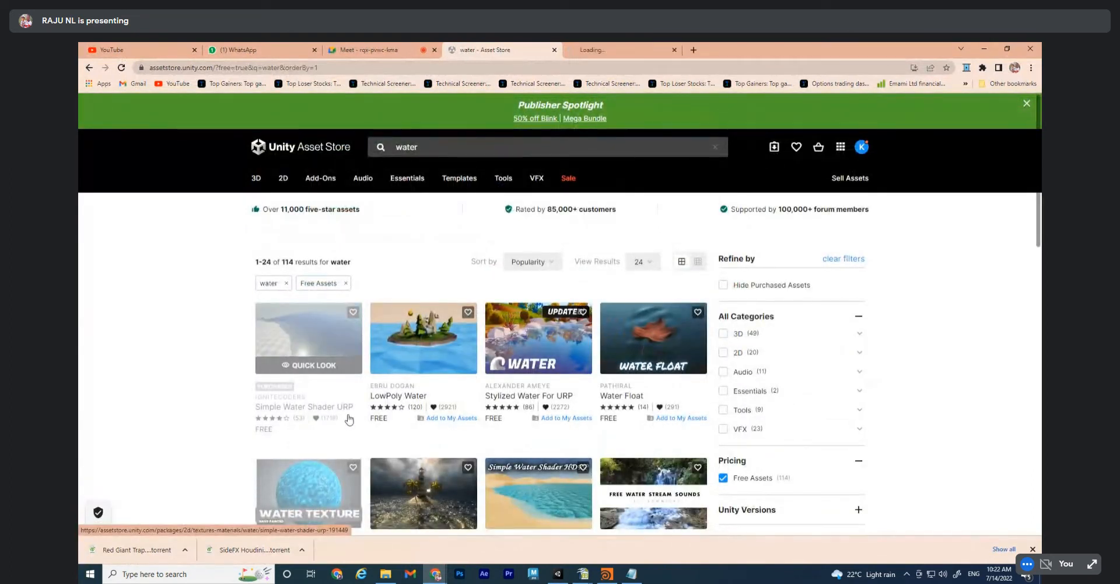
click(589, 51)
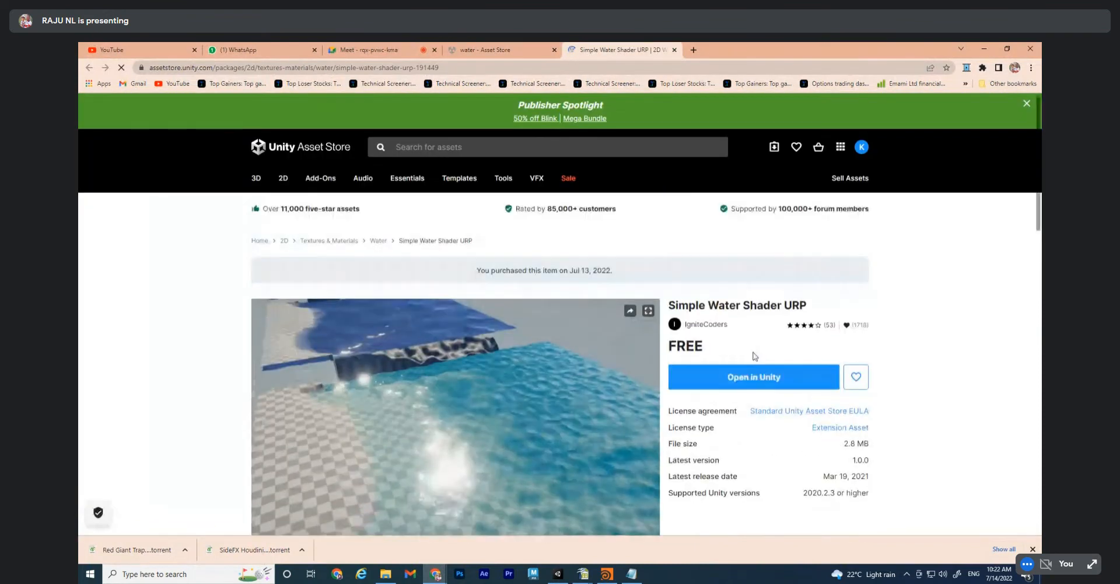
click(753, 415)
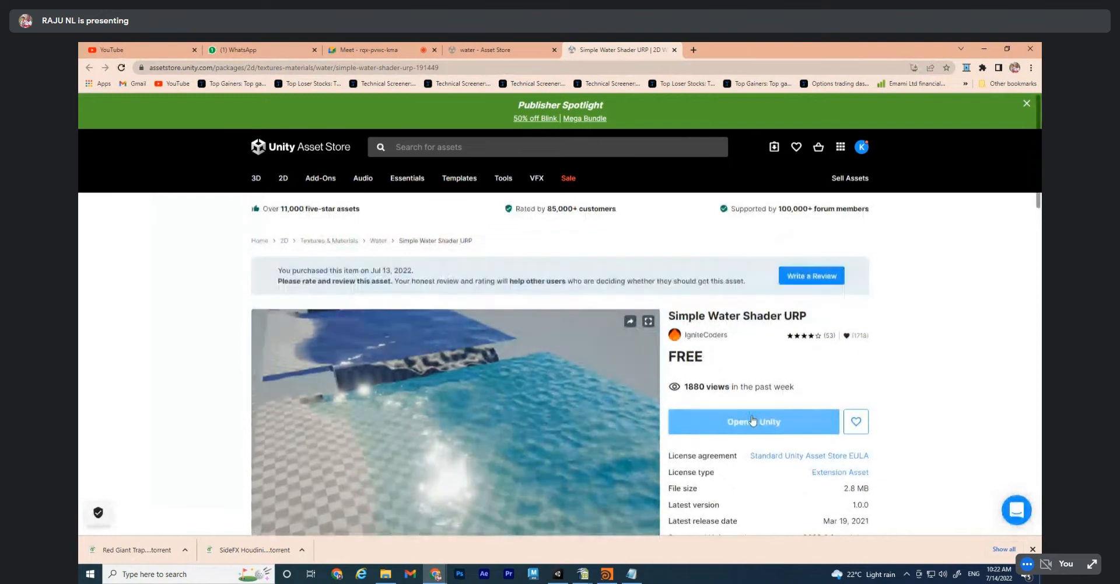
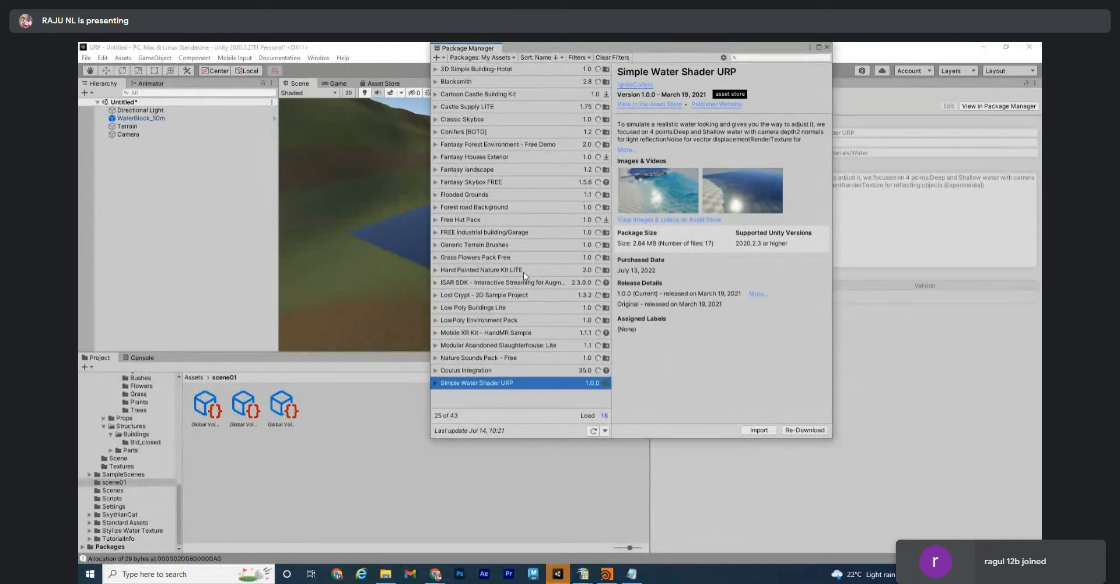
click(760, 428)
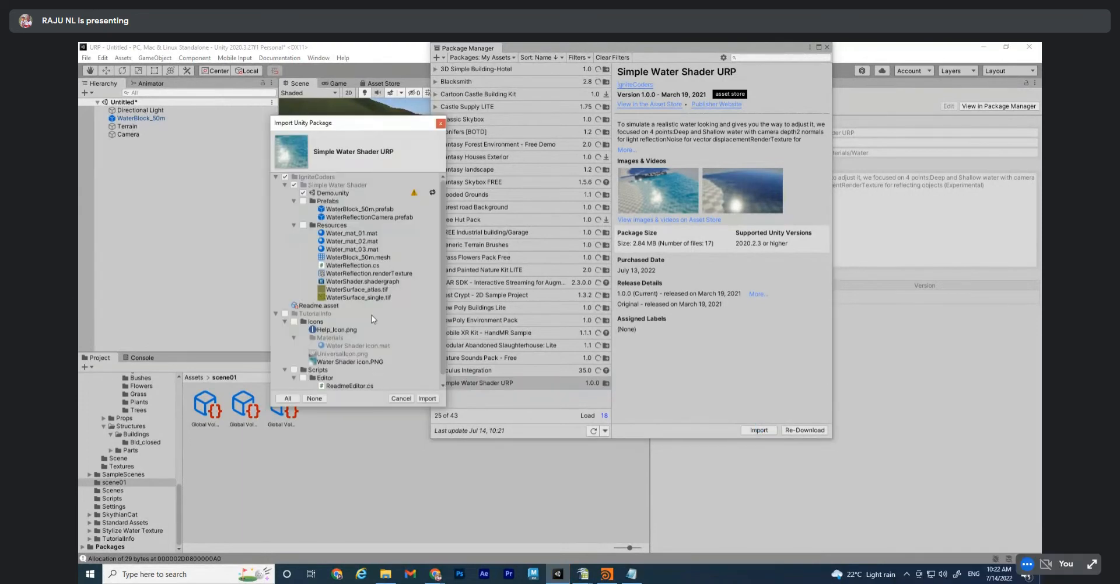
click(427, 398)
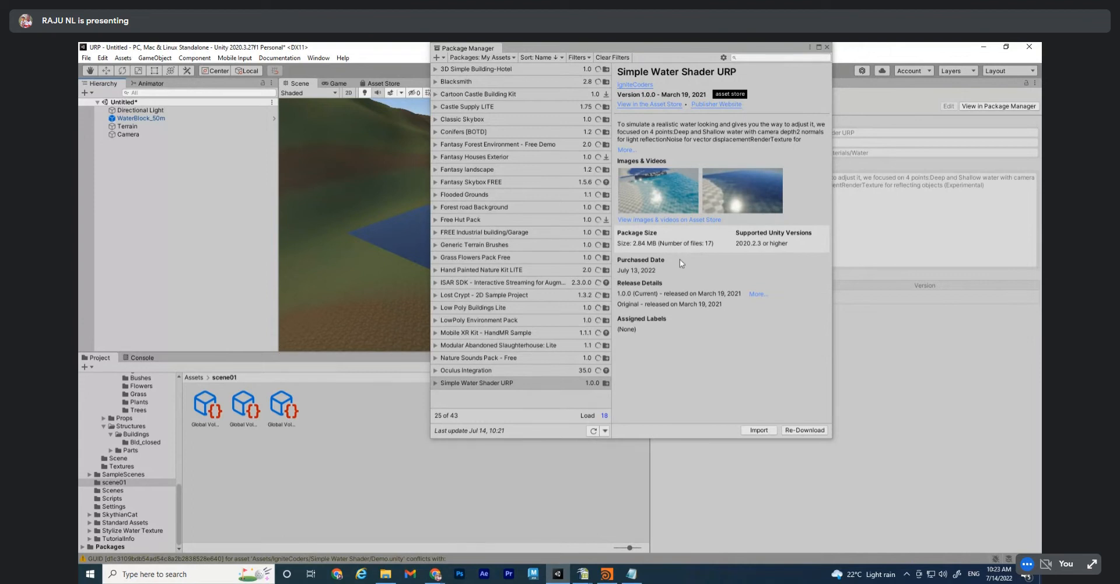
Browse the project's asset folders to locate the IgniteCoders Simple Water Shader folder
click(499, 381)
scroll(110, 483, up, 5)
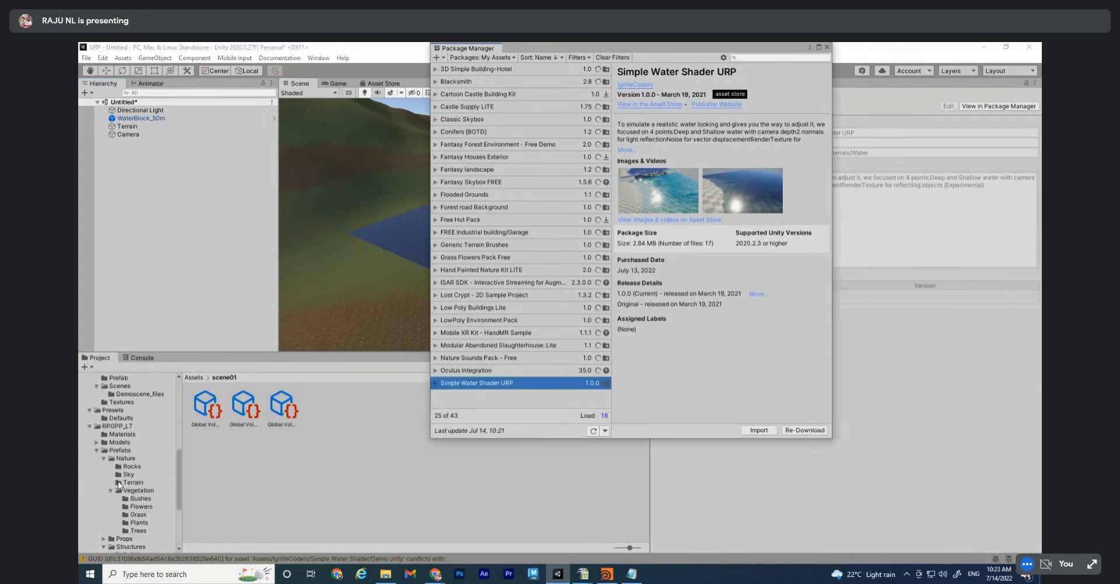
click(96, 450)
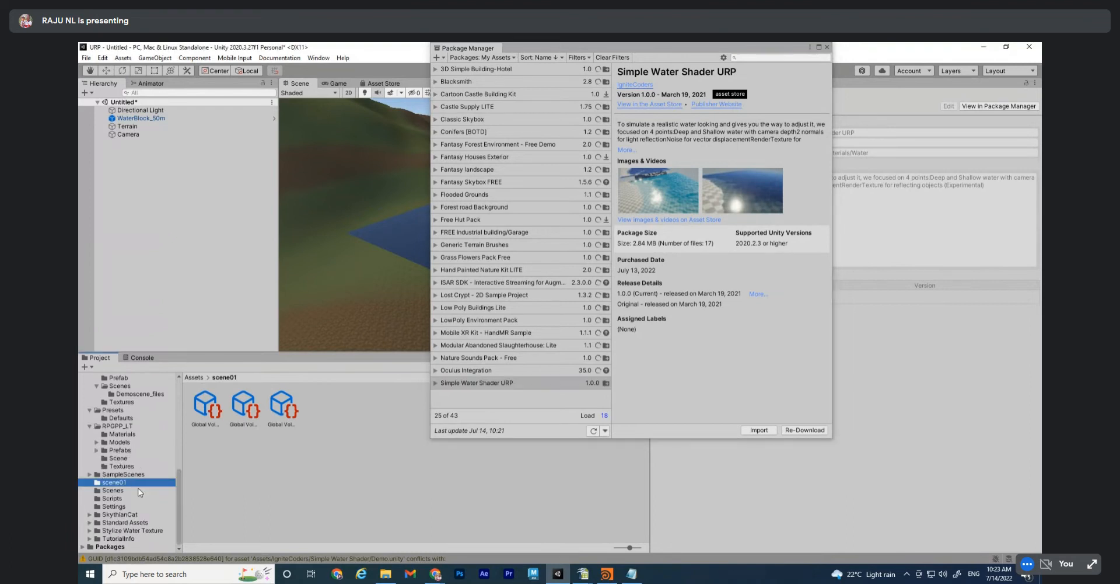
scroll(140, 491, up, 10)
click(126, 440)
scroll(145, 458, down, 3)
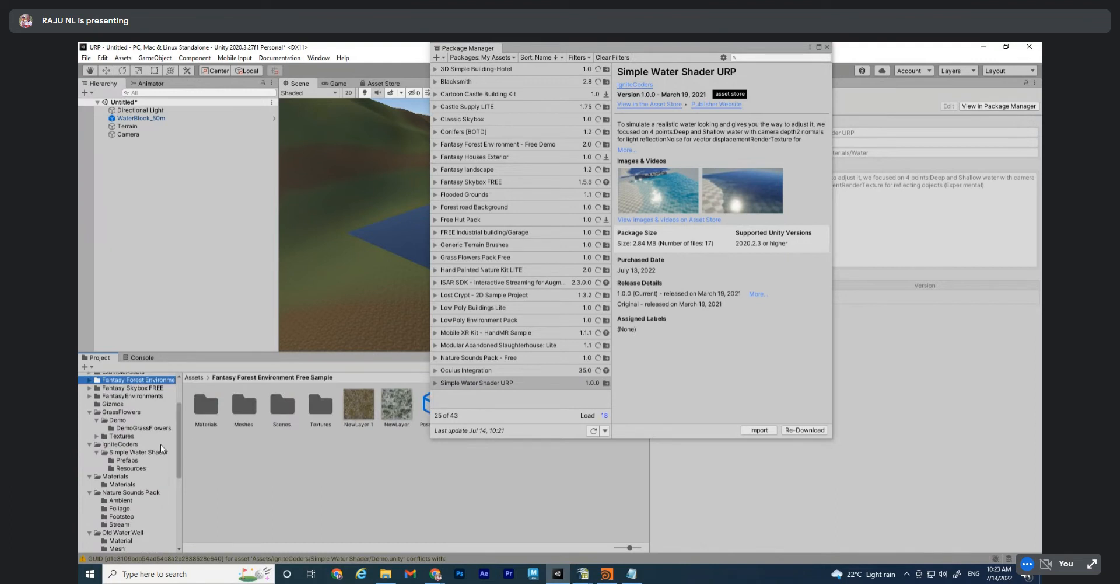
Import Simple Water Shader URP again, close the Package Manager and open the shader's Prefabs folder
click(759, 429)
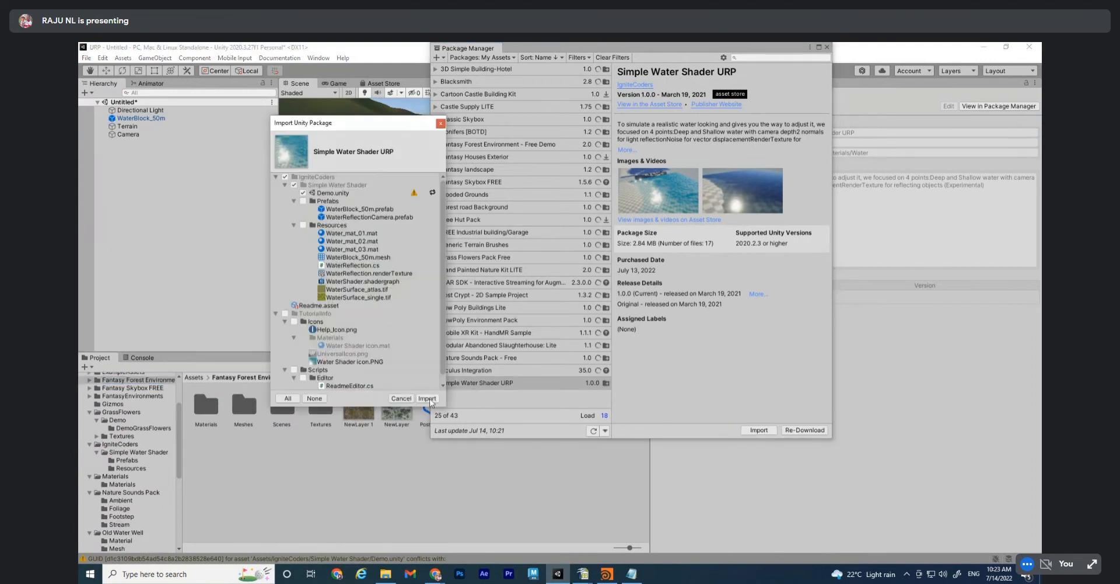
click(428, 400)
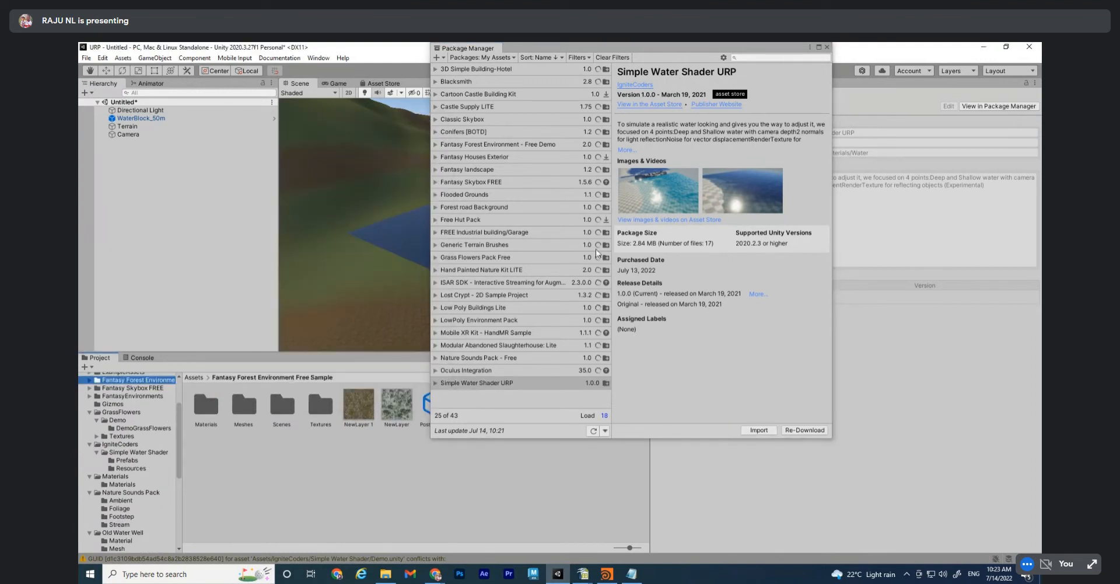
click(827, 47)
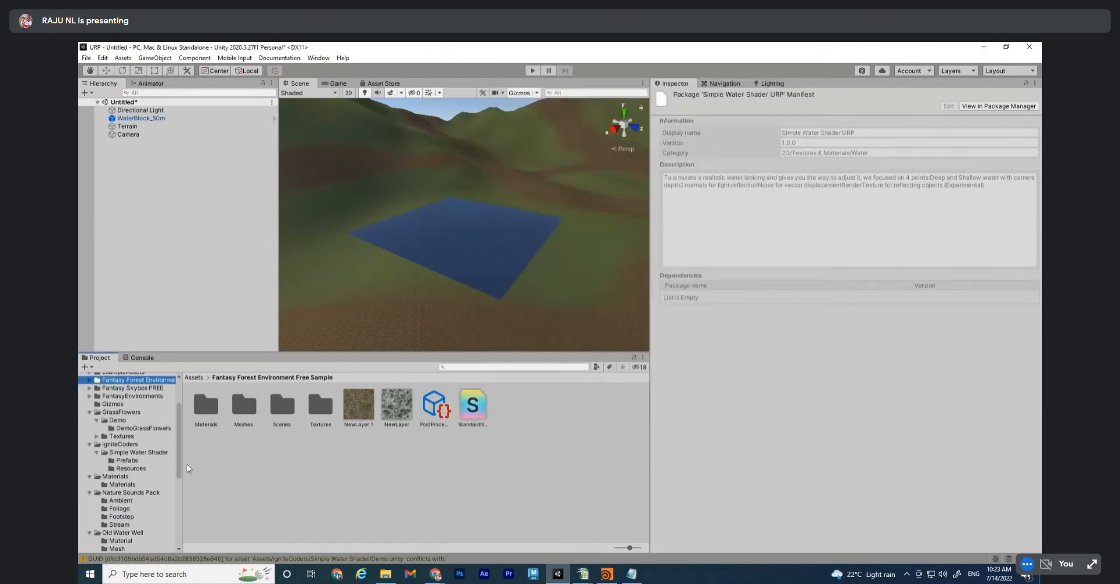
scroll(166, 408, down, 3)
click(140, 393)
click(132, 401)
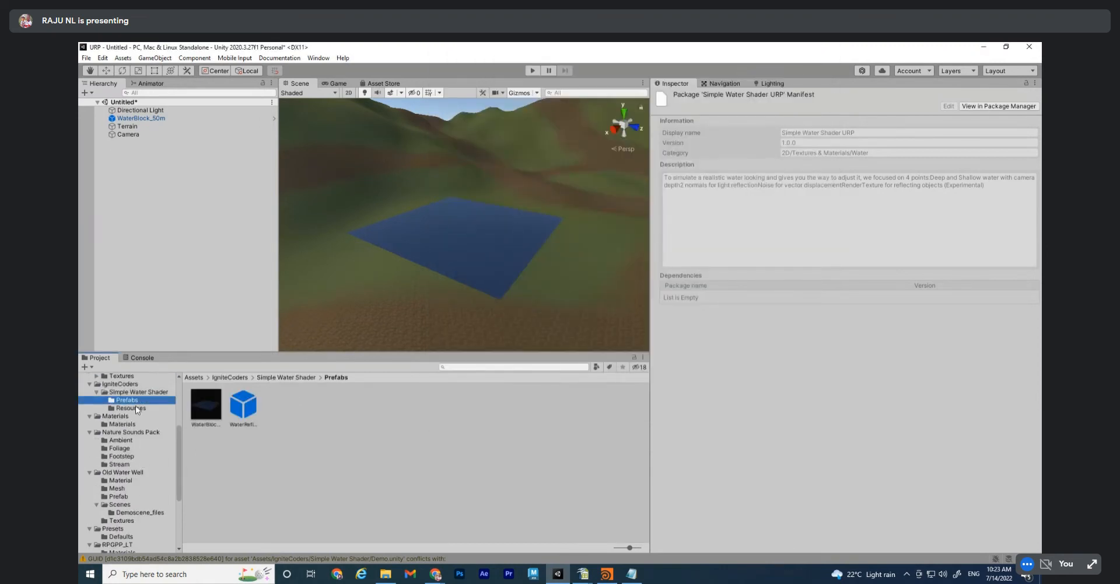
Place a second WaterBlock_50m prefab beside the existing water and delete that copy
drag(207, 404, 393, 278)
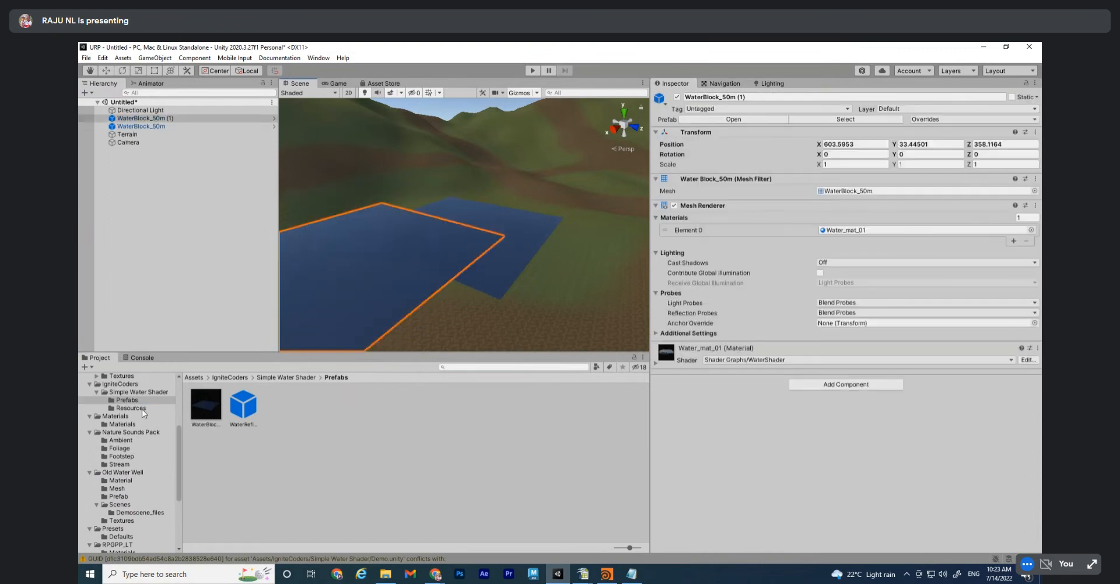
click(147, 126)
click(165, 117)
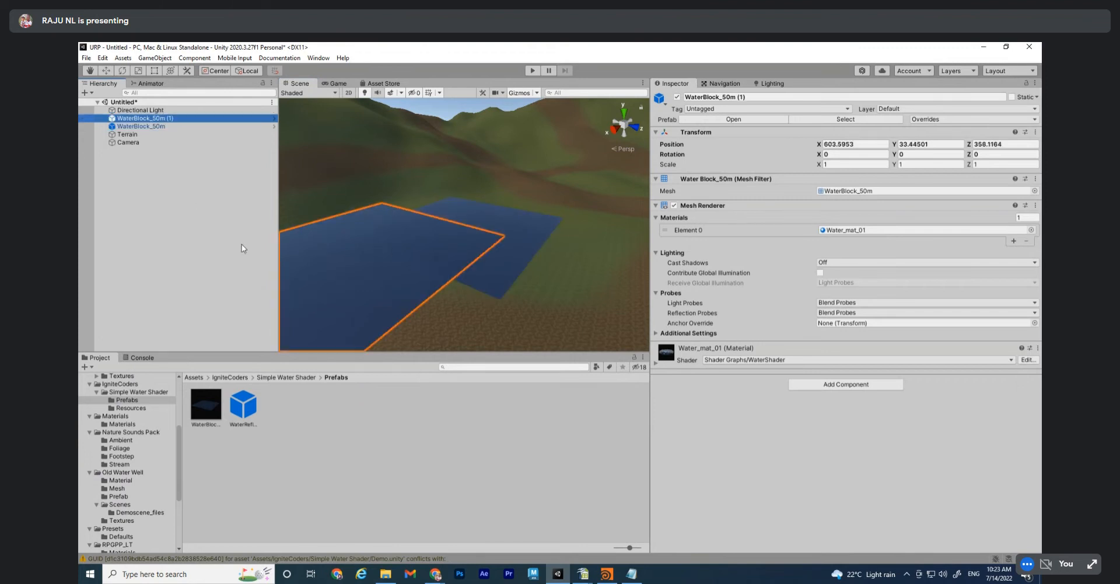
key(Delete)
Move the existing WaterBlock_50m across the terrain to about X 604, Z 353.5
alt+right_drag(607, 236, 415, 263)
click(460, 232)
alt+drag(467, 245, 370, 260)
alt+drag(487, 262, 455, 290)
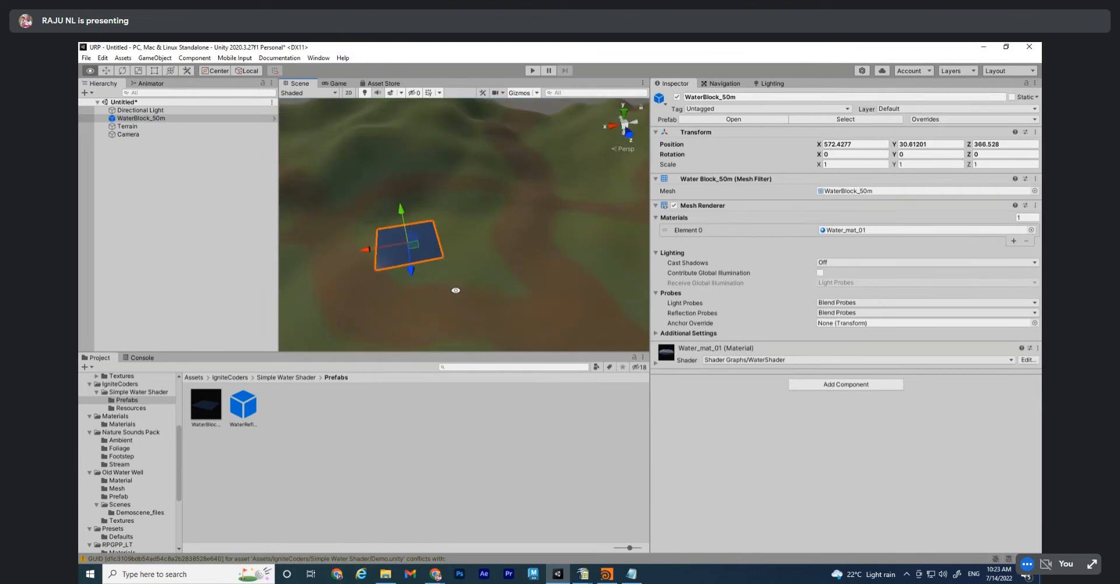
drag(369, 248, 426, 237)
drag(558, 256, 514, 241)
mouse_move(488, 186)
mouse_down()
mouse_move(489, 202)
mouse_move(489, 190)
mouse_up()
Scale the water block uniformly to about 7.07 and lower it into the terrain to about Y 23.9
key(r)
drag(488, 227, 534, 572)
alt+drag(513, 282, 448, 231)
key(w)
mouse_move(505, 237)
mouse_down()
mouse_move(432, 219)
mouse_move(409, 245)
mouse_move(606, 255)
mouse_move(525, 262)
mouse_move(489, 243)
mouse_move(503, 256)
mouse_up()
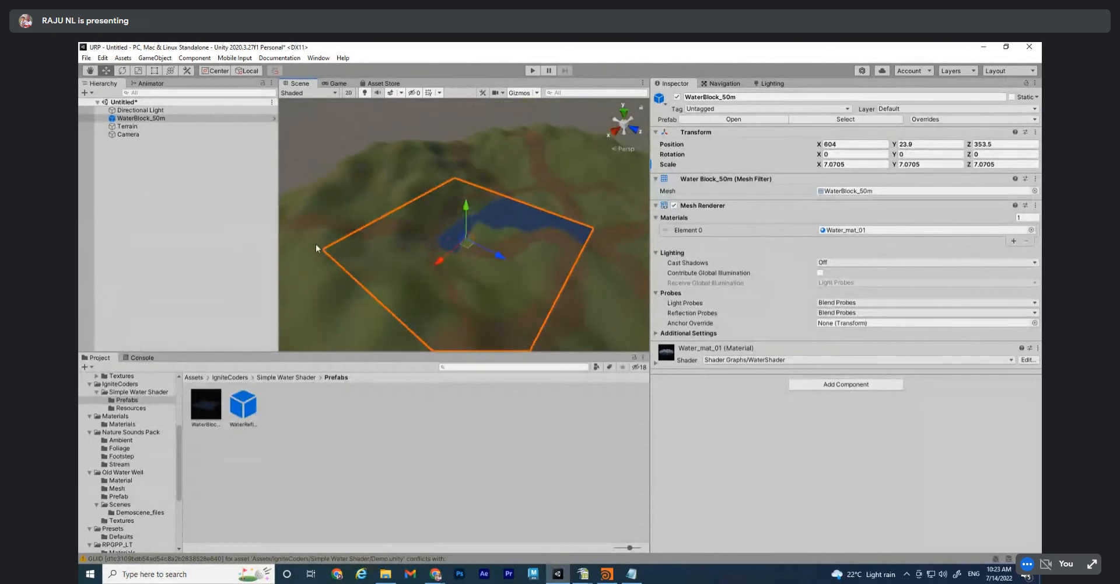
Select the Terrain and activate its Raise or Lower Terrain sculpting tool
click(299, 321)
click(129, 134)
click(128, 126)
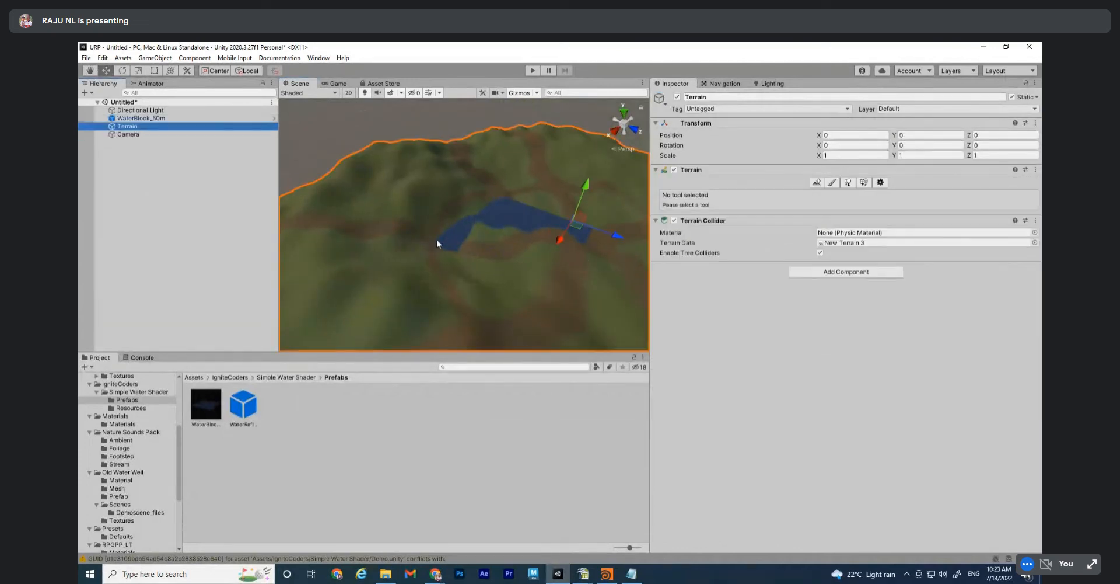
click(832, 182)
click(706, 193)
click(717, 205)
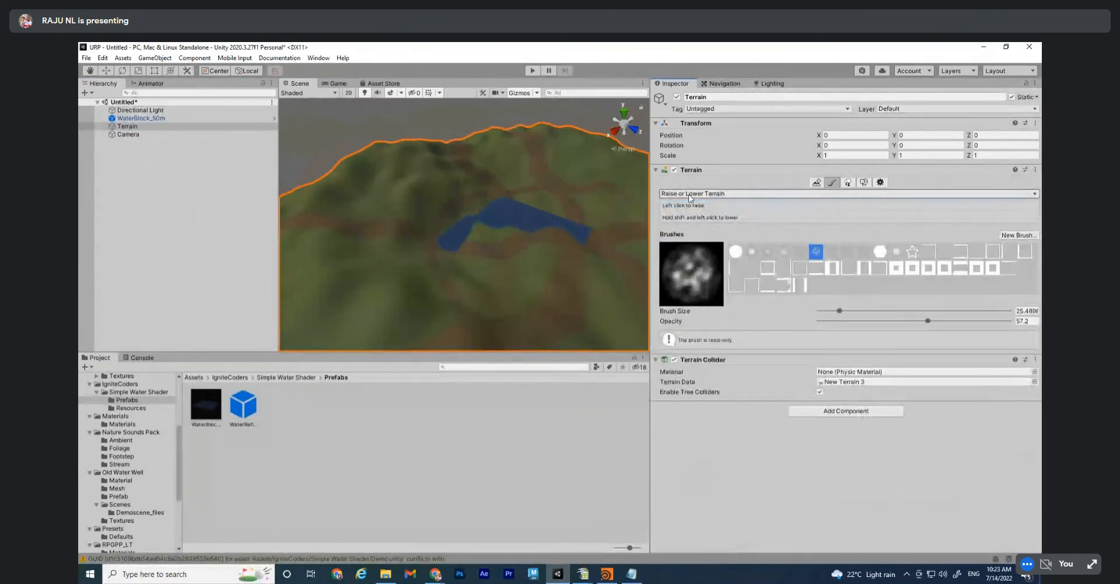
middle_drag(460, 231, 447, 222)
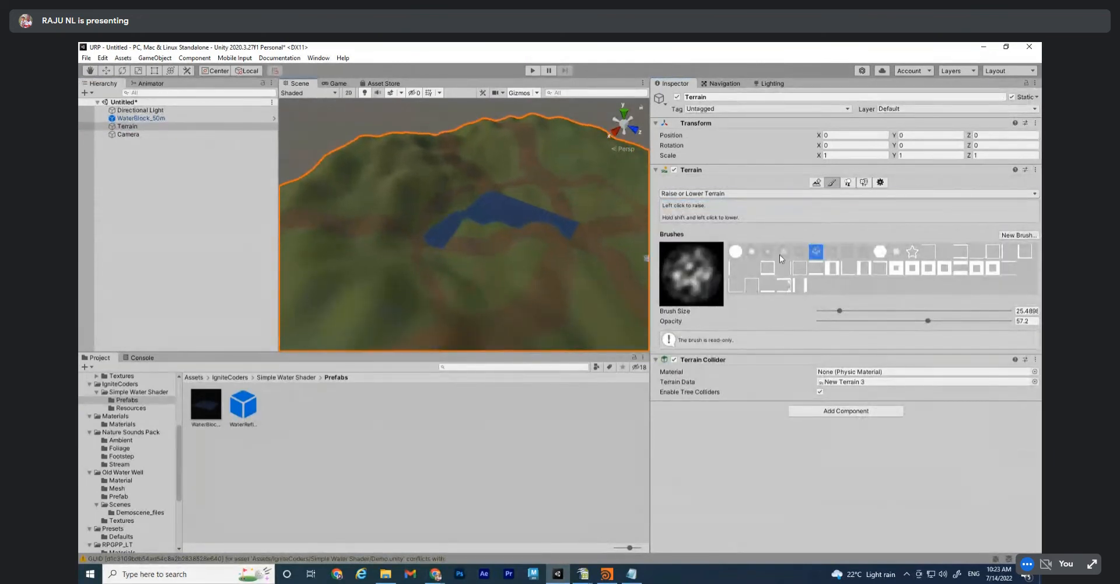
Lower the terrain around the water into a lake basin using a soft mottled brush, size about 112.6, opacity 19
click(783, 251)
key(bracketright)
key(bracketright)
drag(940, 320, 856, 320)
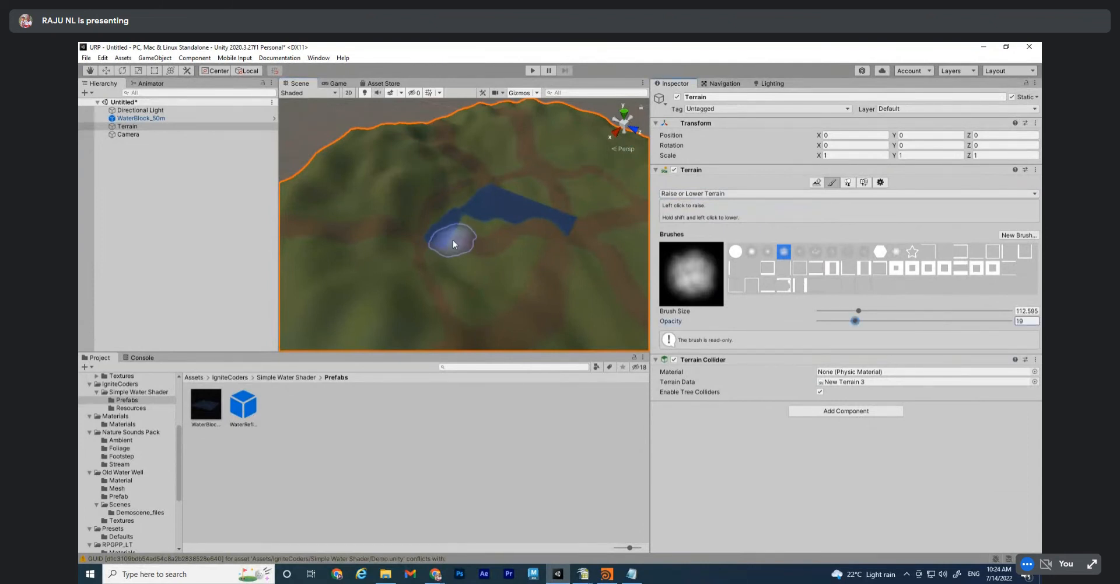
mouse_move(460, 232)
shift+mouse_down()
mouse_move(534, 236)
mouse_move(546, 205)
mouse_move(490, 184)
mouse_move(411, 231)
shift+mouse_up()
Examine the carved lake and surrounding terrain from several angles and distances, and clear the selection
alt+drag(537, 278, 474, 290)
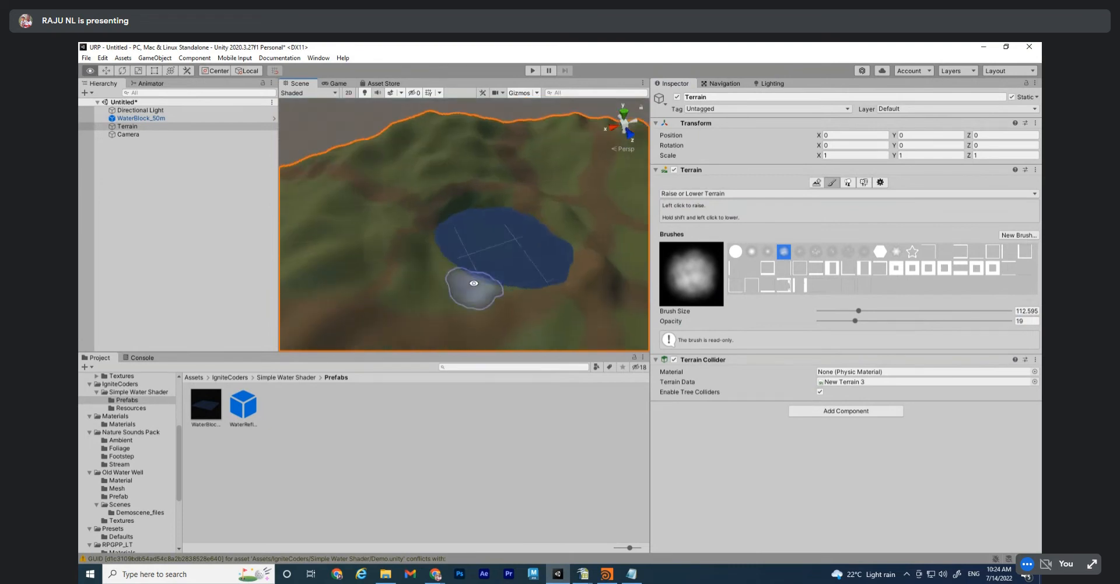
middle_drag(474, 289, 409, 270)
alt+drag(488, 280, 555, 276)
scroll(389, 195, down, 8)
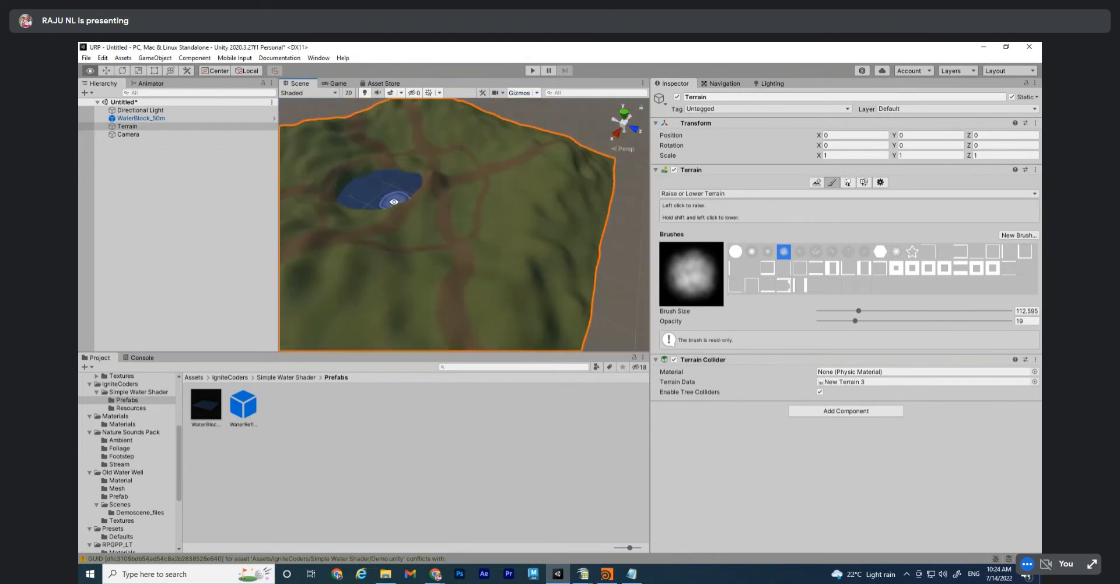
alt+drag(389, 196, 452, 237)
middle_drag(474, 248, 566, 260)
scroll(530, 260, down, 2)
click(115, 197)
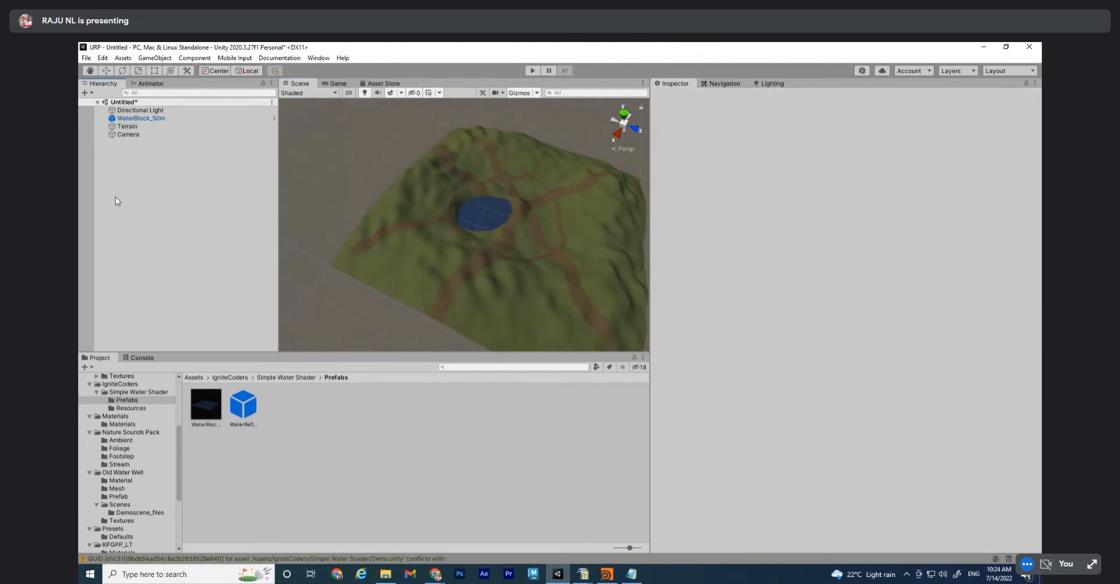
Select the lake's WaterBlock_50m and open its prefab for isolated editing
click(141, 118)
alt+drag(479, 235, 527, 297)
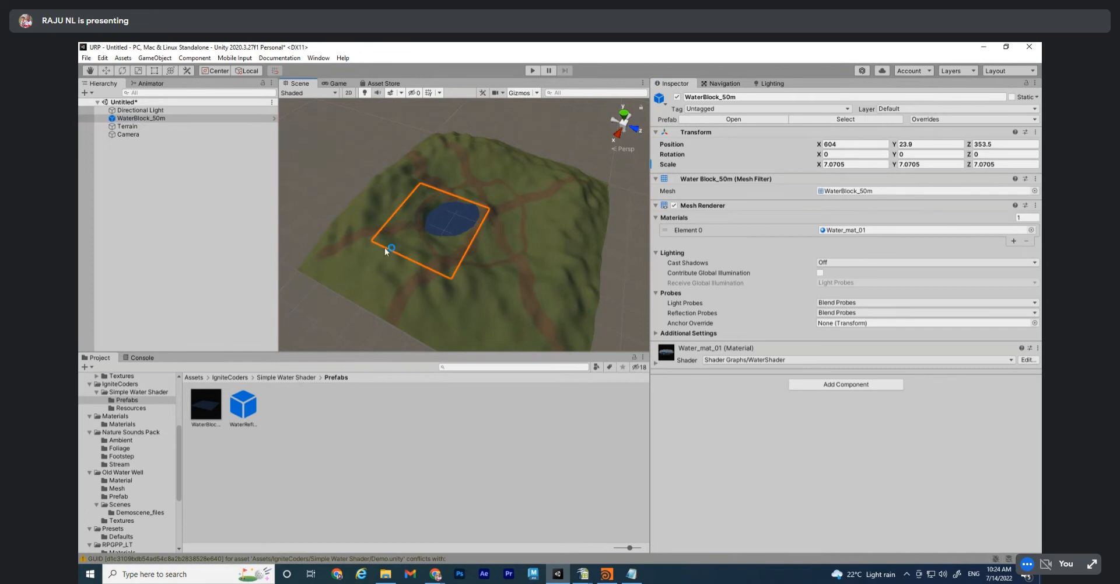
click(140, 118)
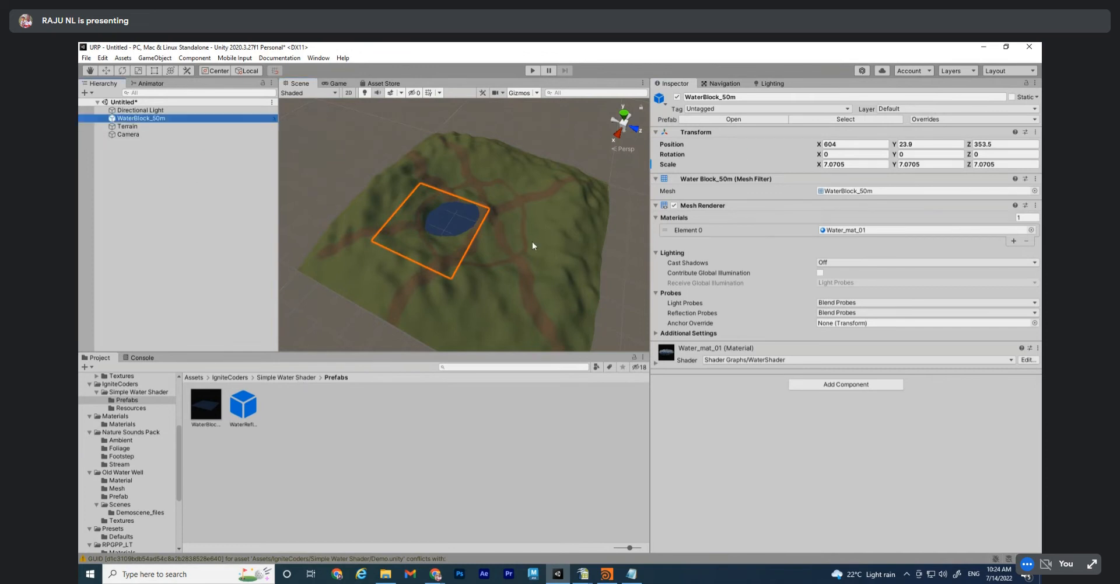
click(204, 408)
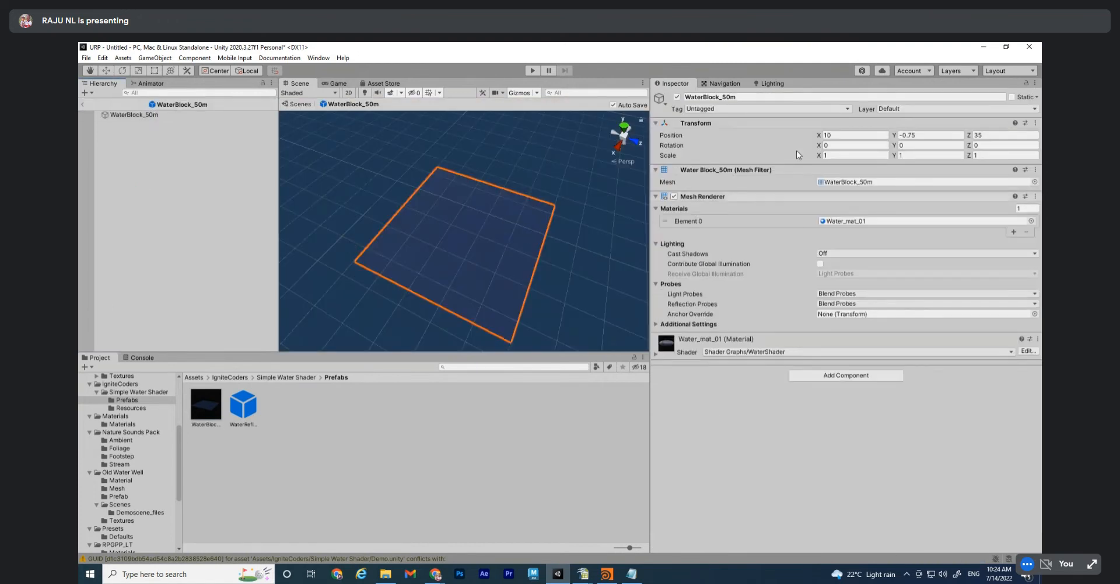
scroll(461, 234, up, 3)
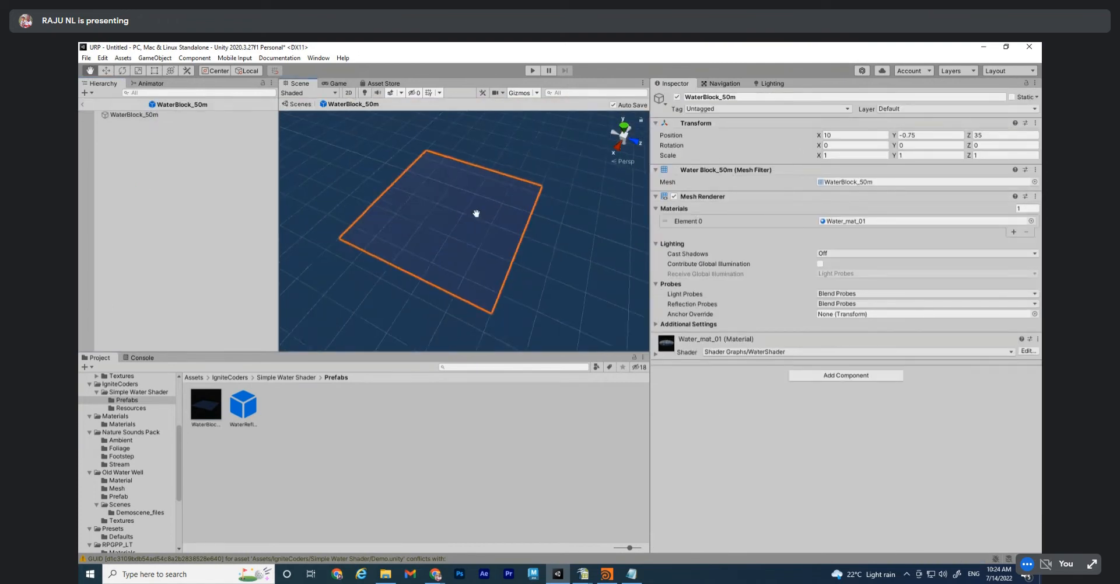
Leave the prefab's isolated editing and return to the lake area of the main scene with WaterBlock_50m selected
click(82, 104)
click(156, 118)
alt+right_drag(503, 245, 674, 278)
alt+drag(514, 243, 478, 257)
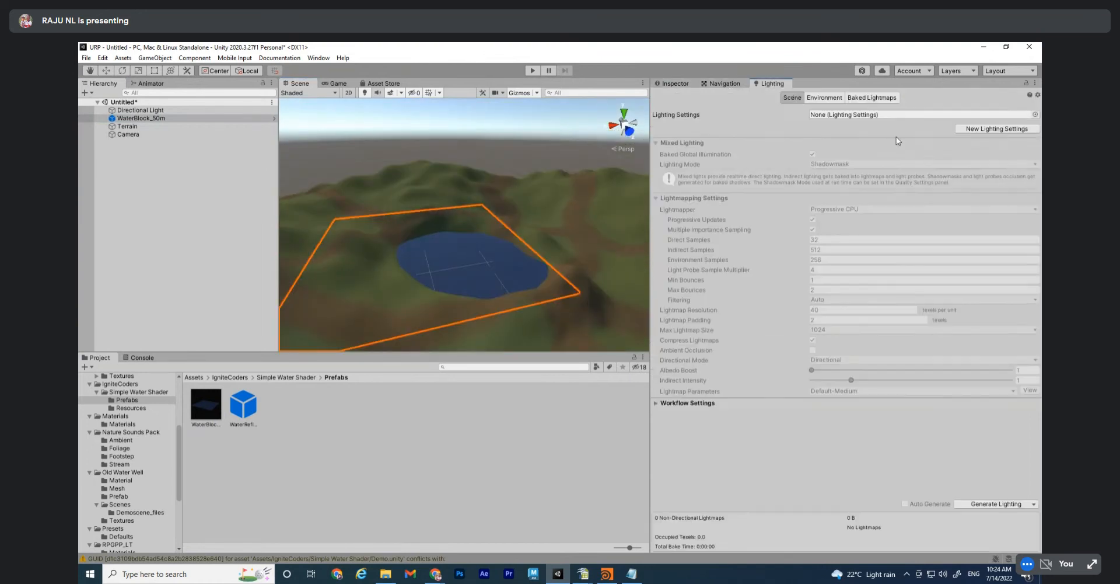
Replace the scene's environment skybox material with FS003_Day and return to the water block's properties
click(824, 98)
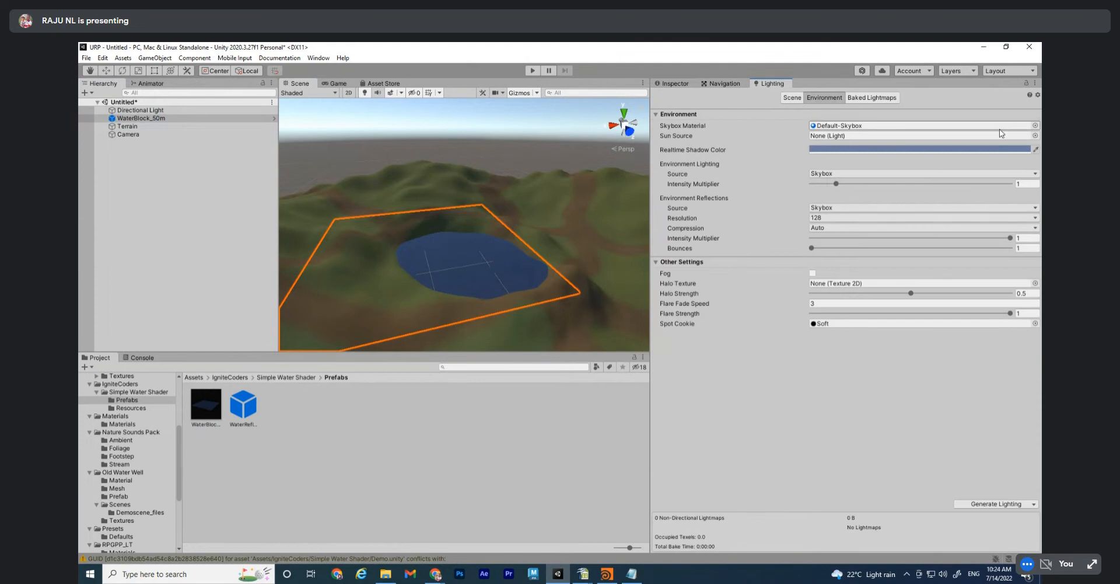
click(1035, 126)
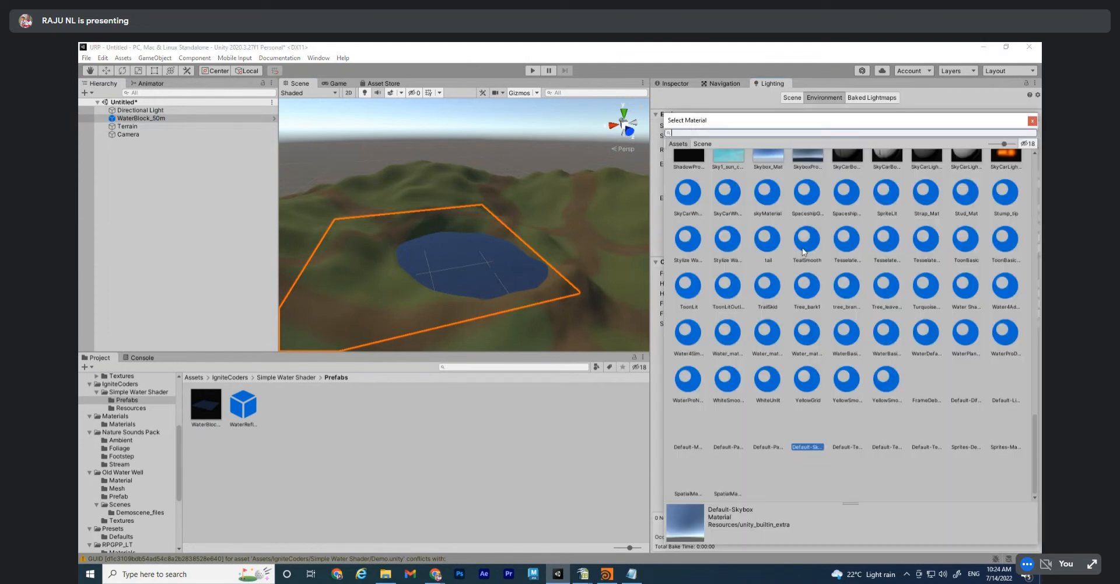
scroll(817, 205, down, 10)
scroll(811, 239, up, 3)
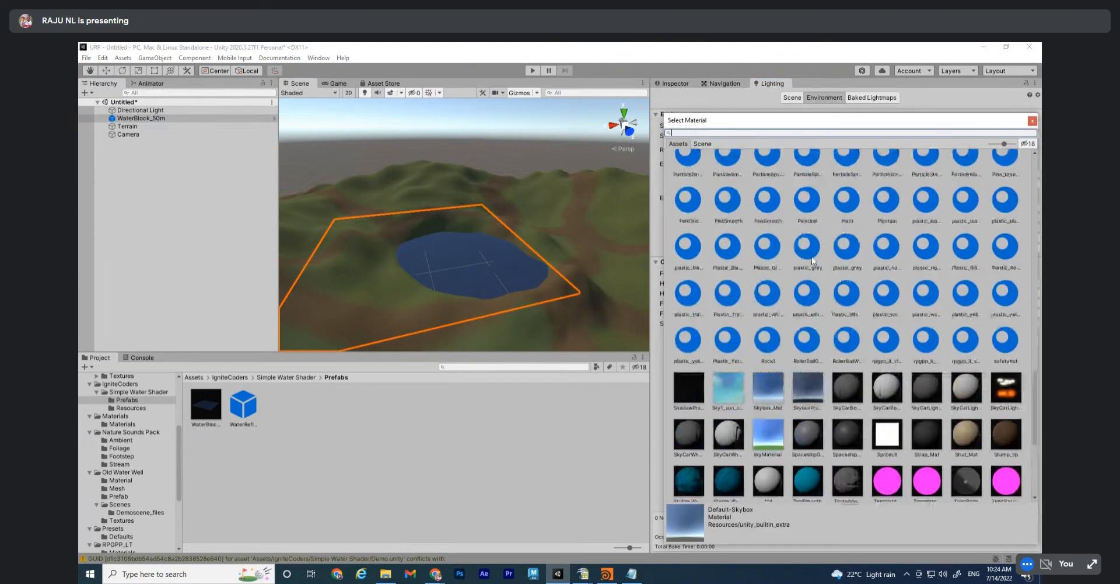
scroll(808, 292, up, 1)
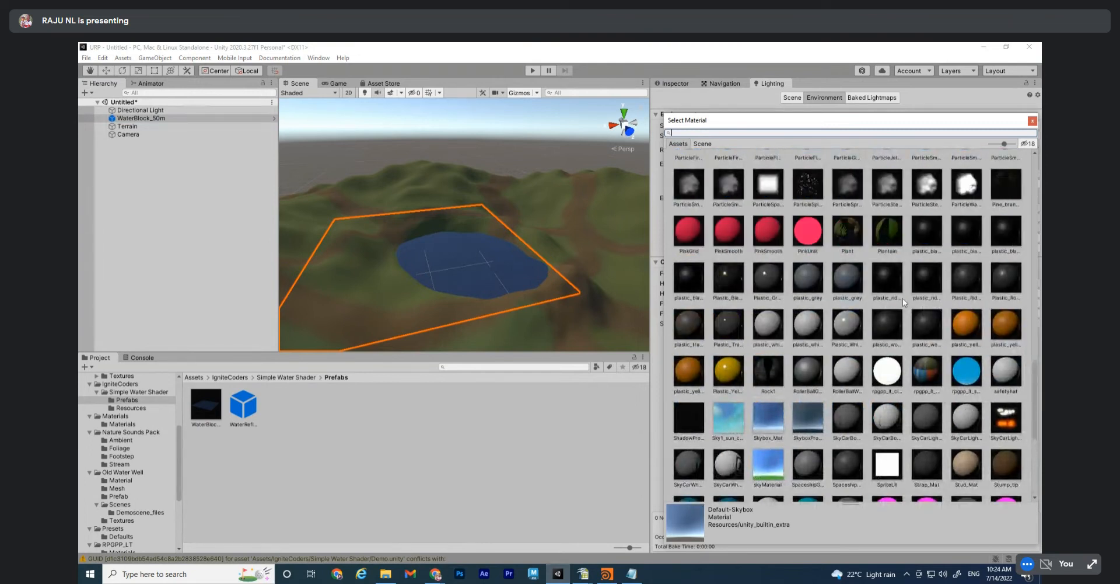
scroll(817, 316, up, 3)
scroll(784, 336, up, 6)
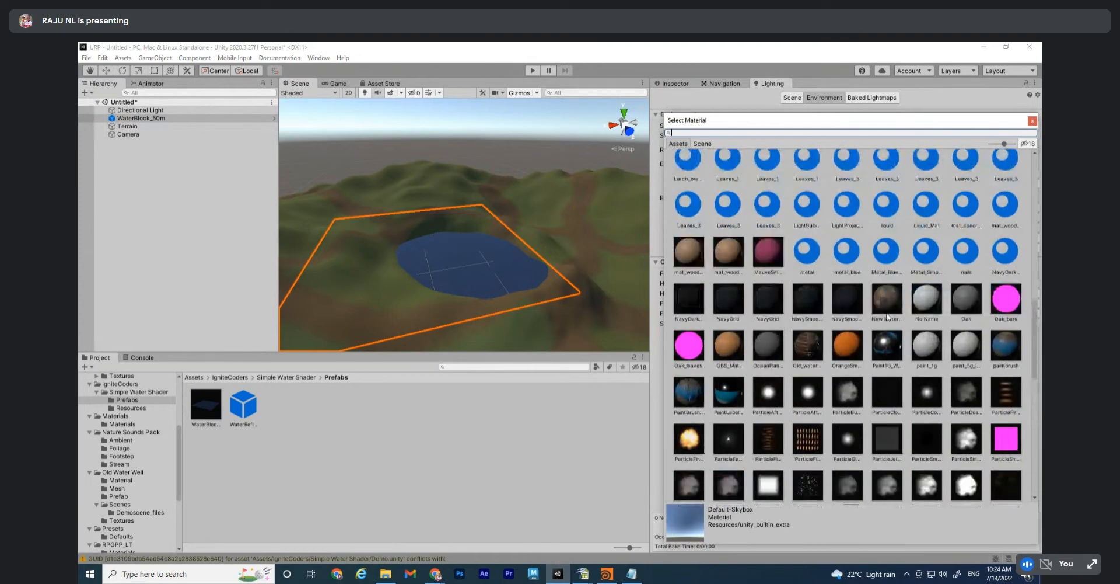
scroll(876, 322, up, 3)
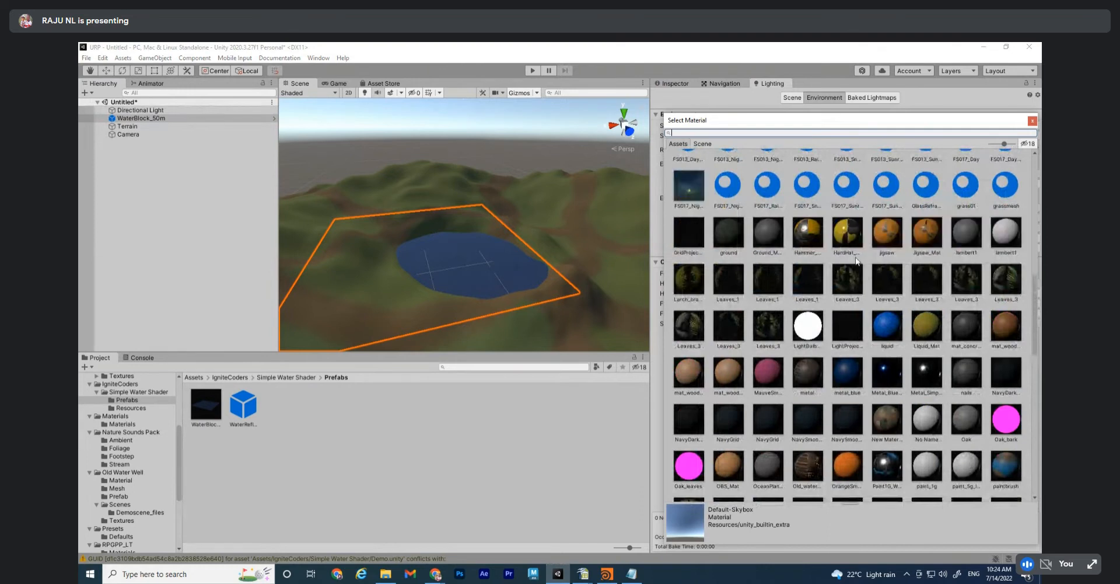
scroll(853, 245, up, 2)
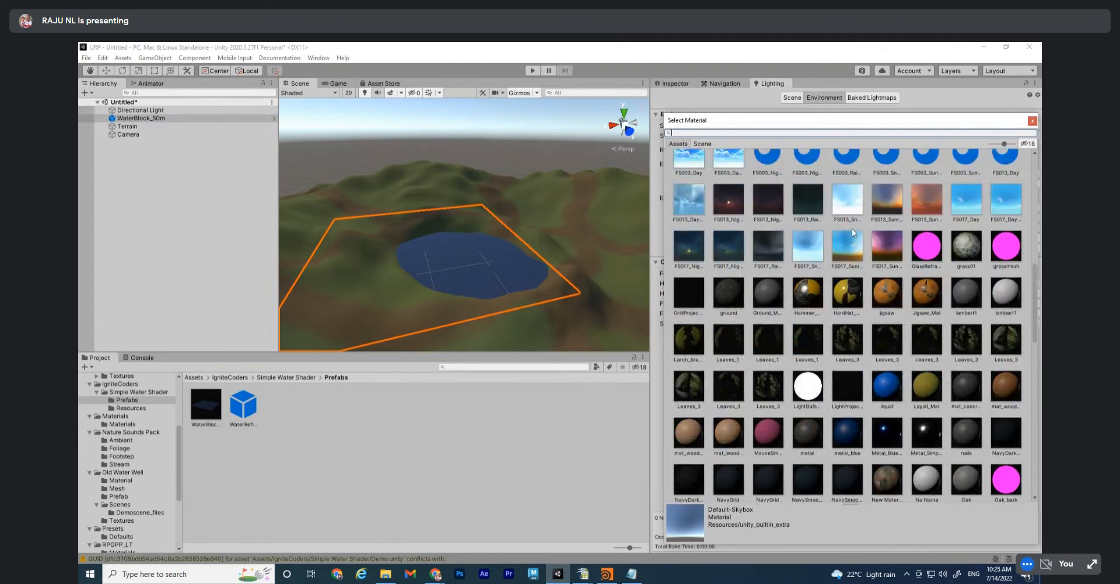
scroll(852, 228, up, 2)
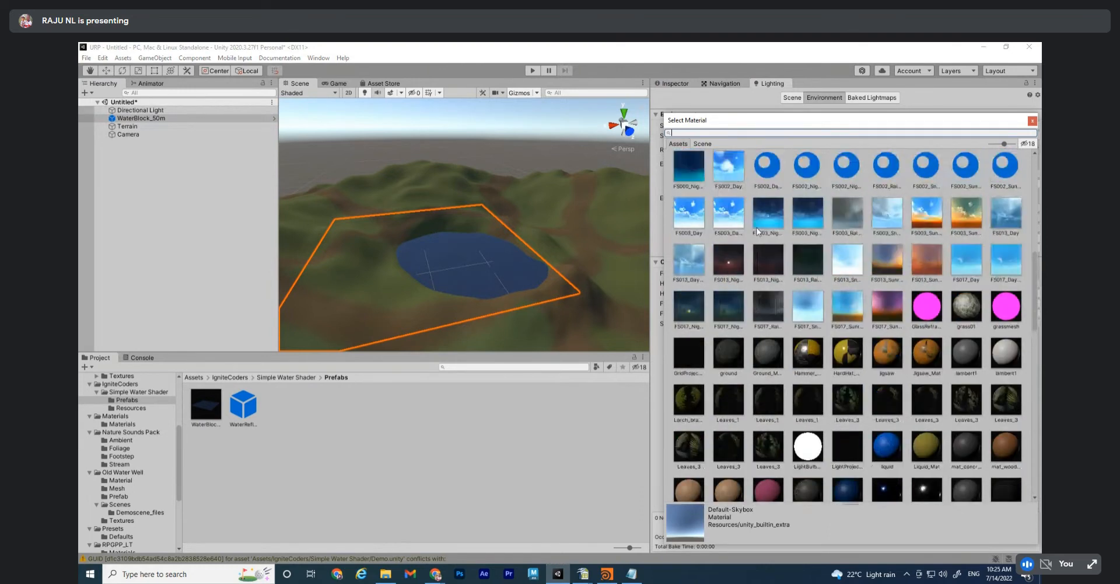
double_click(691, 215)
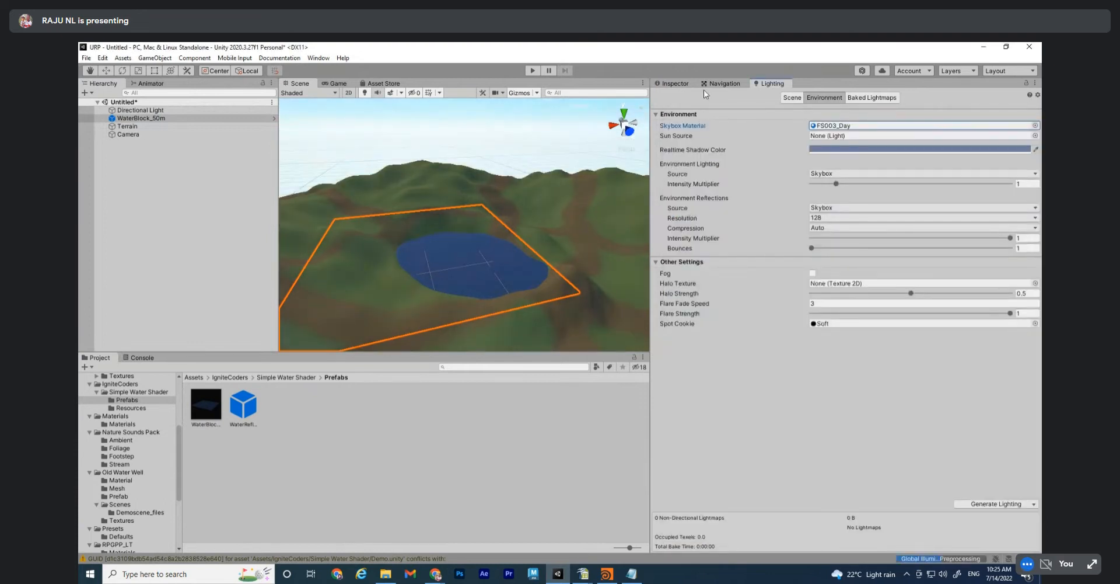
click(672, 84)
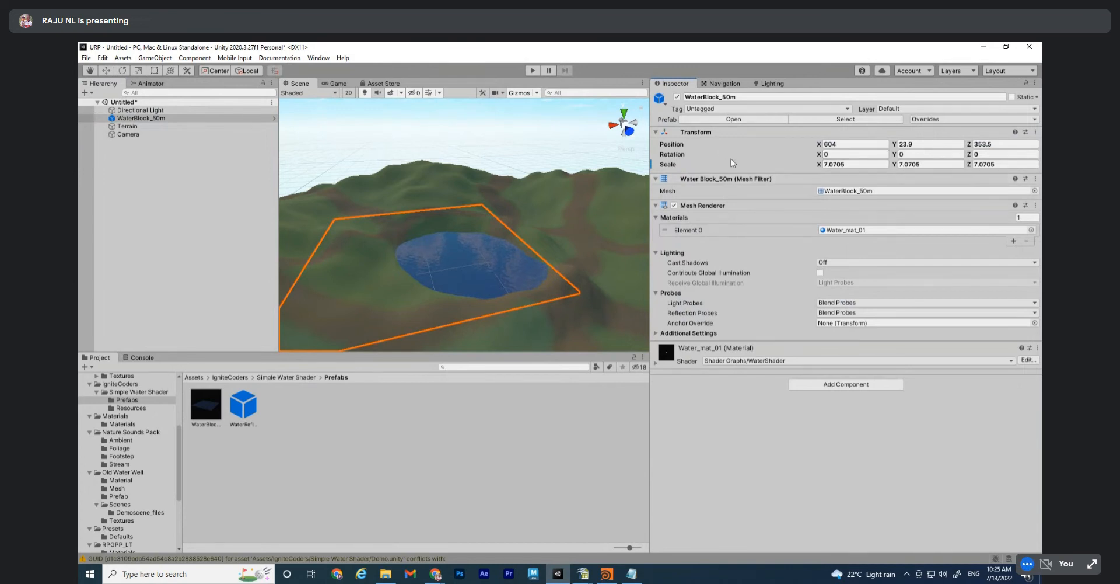
Try moving WaterBlock_50m slightly along its X axis and undo the move
alt+drag(522, 232, 426, 290)
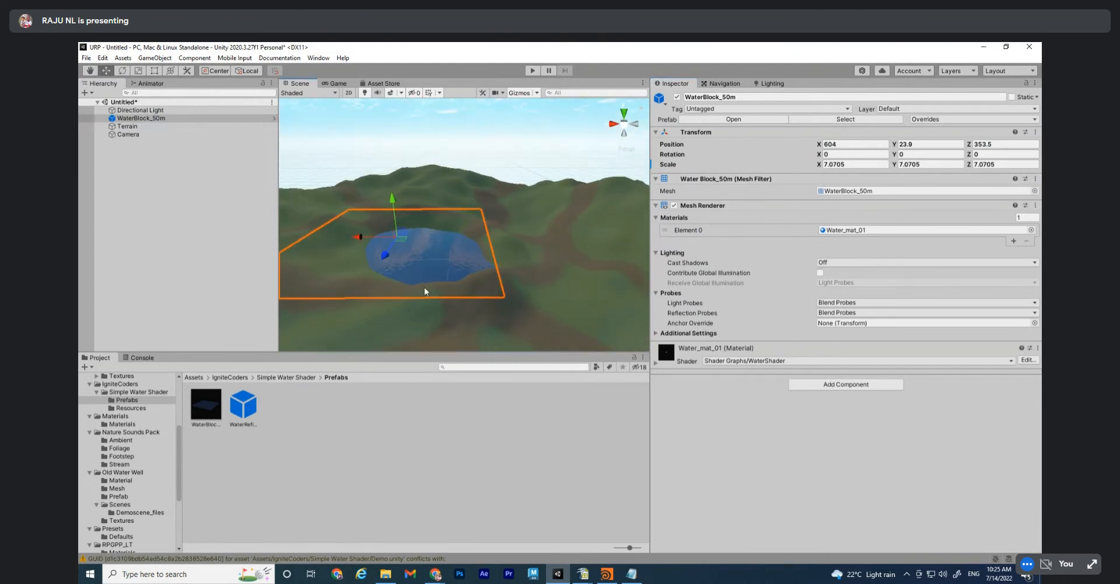
mouse_move(360, 234)
mouse_down()
mouse_move(415, 244)
mouse_move(373, 236)
mouse_up()
key(ctrl+z)
alt+drag(485, 251, 513, 250)
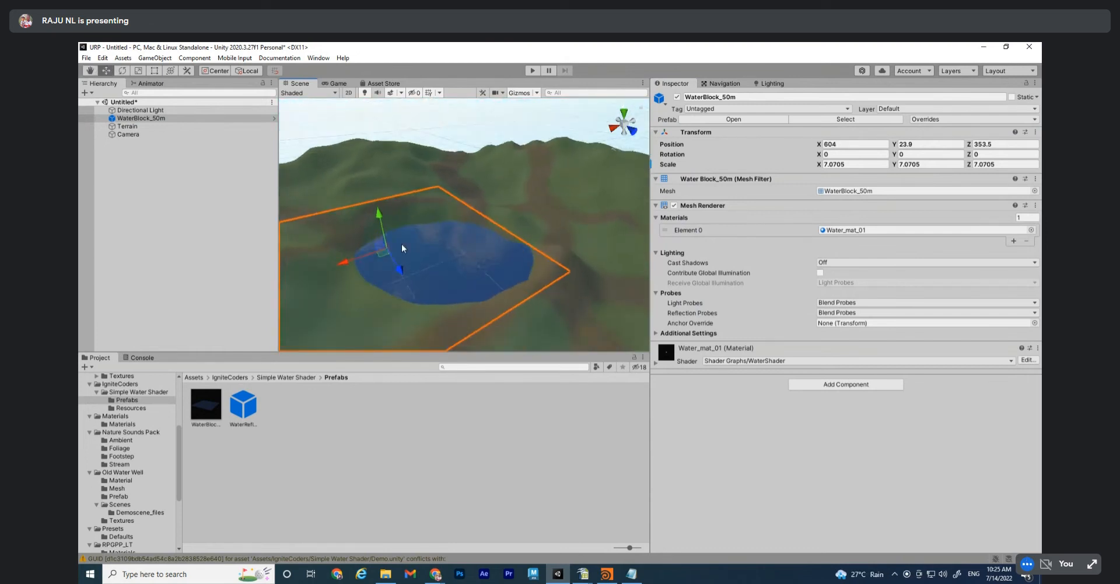
Reselect WaterBlock_50m and expand the shader properties of its Water_mat_01 material
click(127, 126)
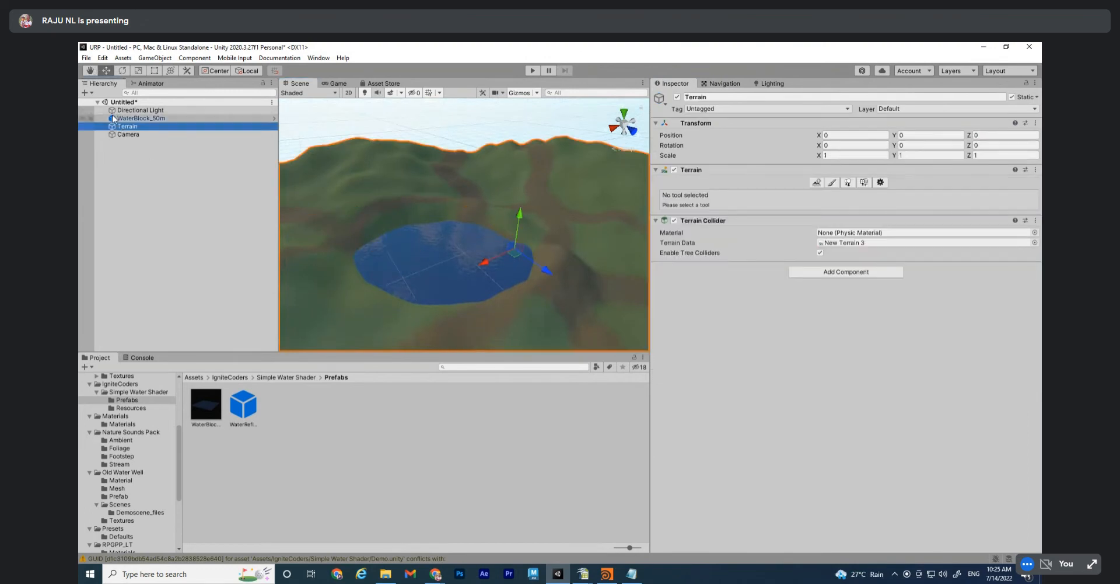
click(141, 118)
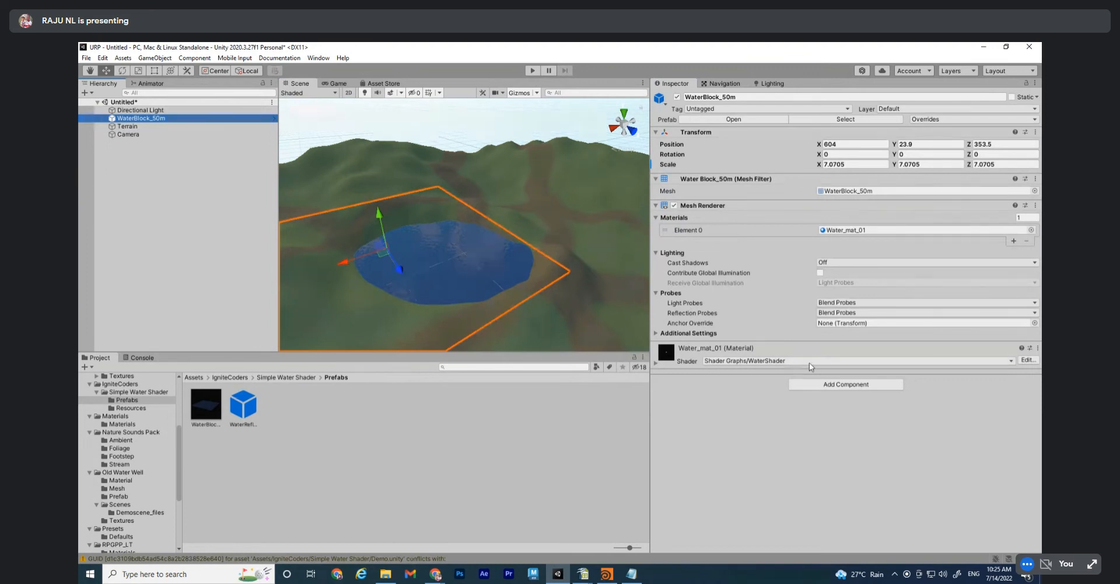
click(757, 360)
click(667, 378)
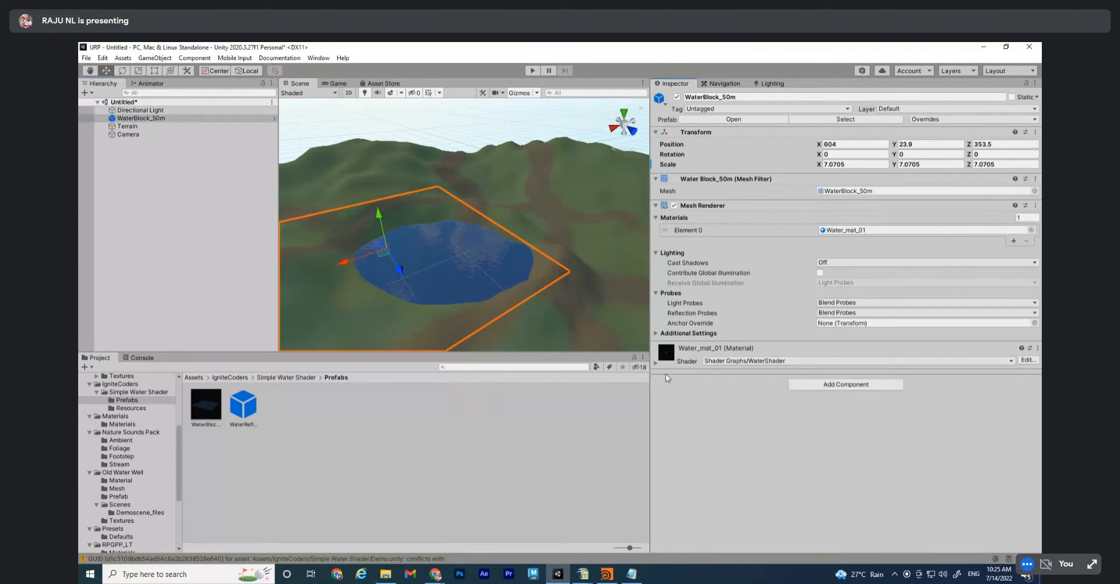
click(656, 363)
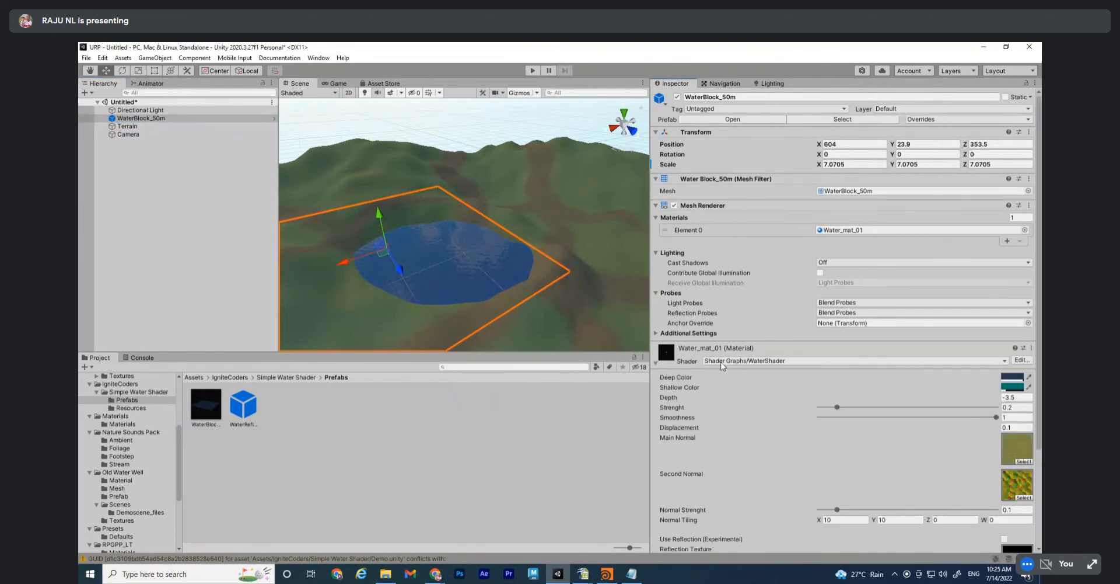
click(721, 363)
click(712, 346)
click(710, 344)
Change the Deep Color of Water_mat_01 to a light cyan blue
click(1009, 379)
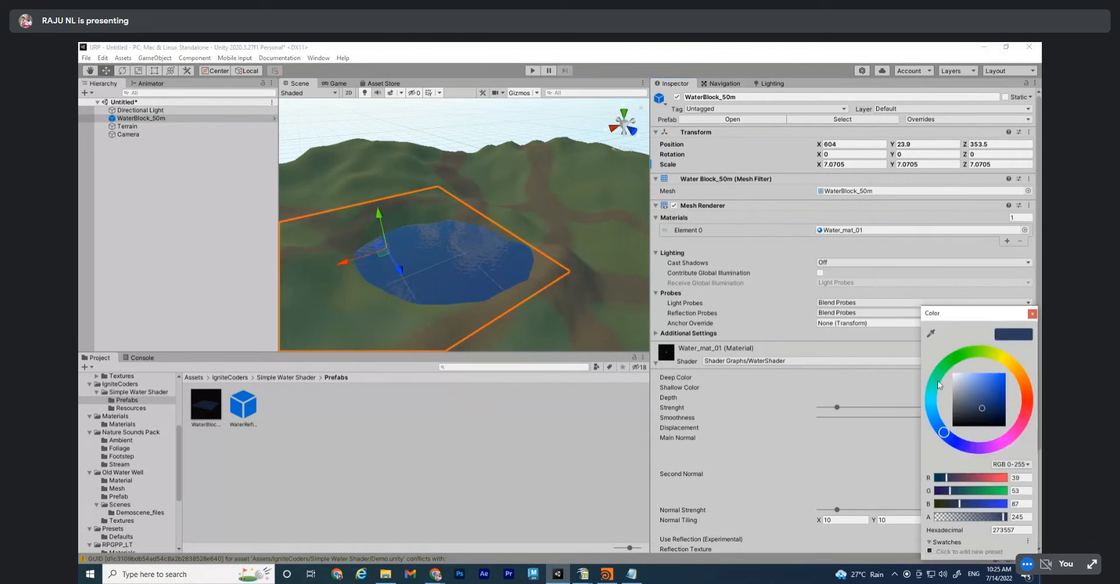
click(934, 399)
mouse_move(985, 404)
mouse_down()
mouse_move(993, 387)
mouse_move(979, 386)
mouse_up()
click(1033, 314)
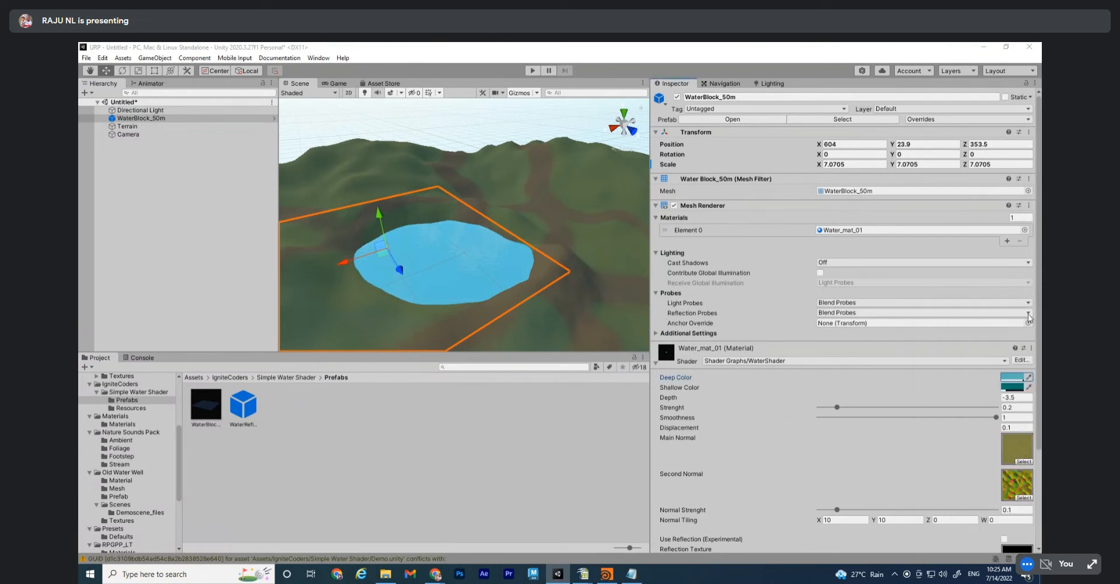
Set the Directional Light's intensity to 4
alt+drag(508, 273, 550, 249)
click(137, 110)
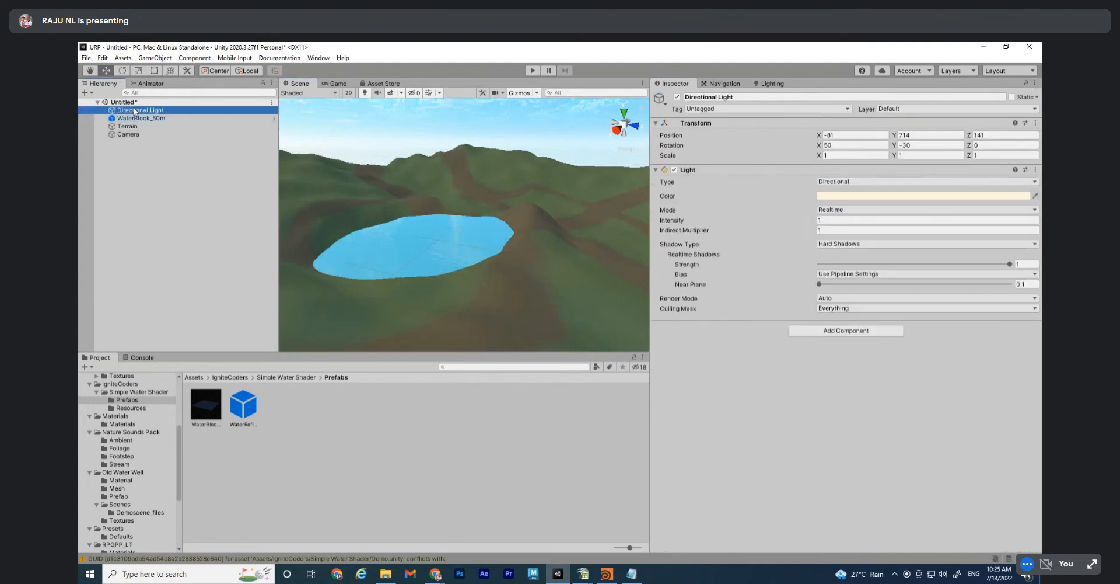
click(825, 221)
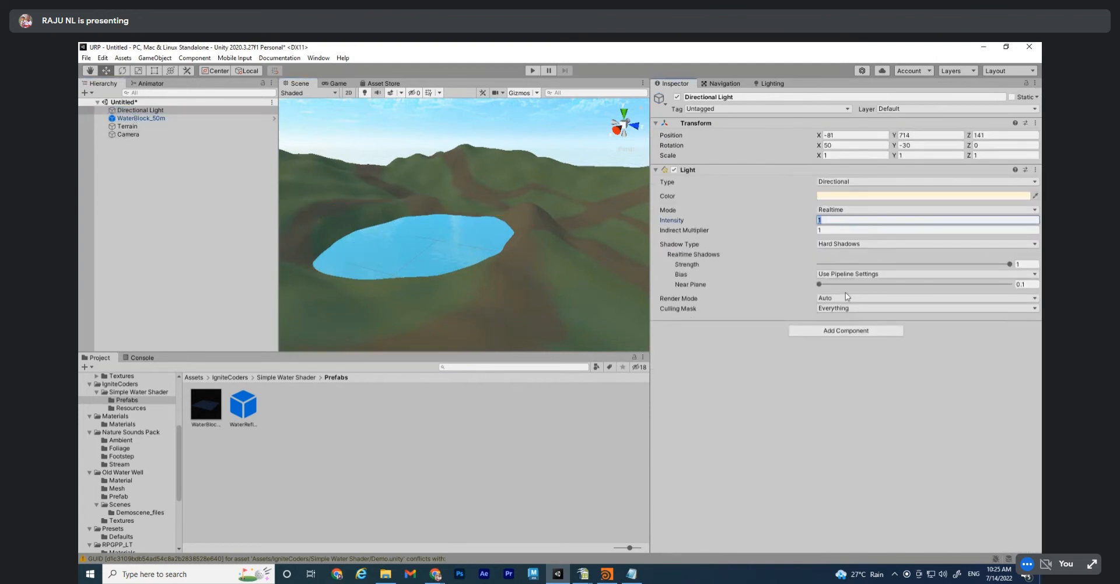
text(4)
alt+right_drag(440, 272, 578, 327)
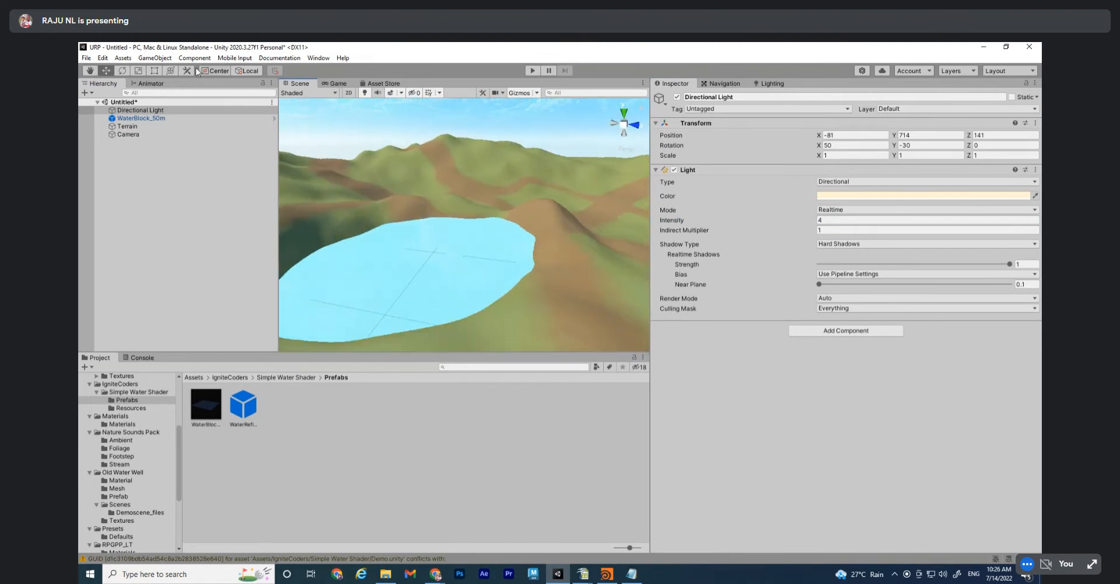
Open the lake's Water_mat_01 material asset and darken its Deep Color to a muted teal, hex 4F7977
click(131, 126)
click(134, 119)
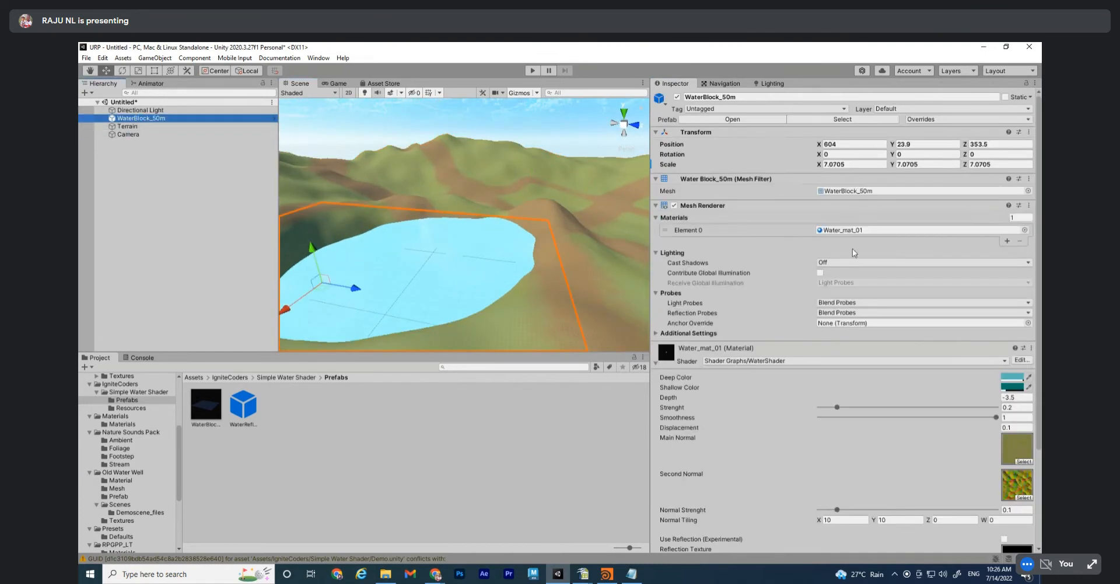
double_click(846, 230)
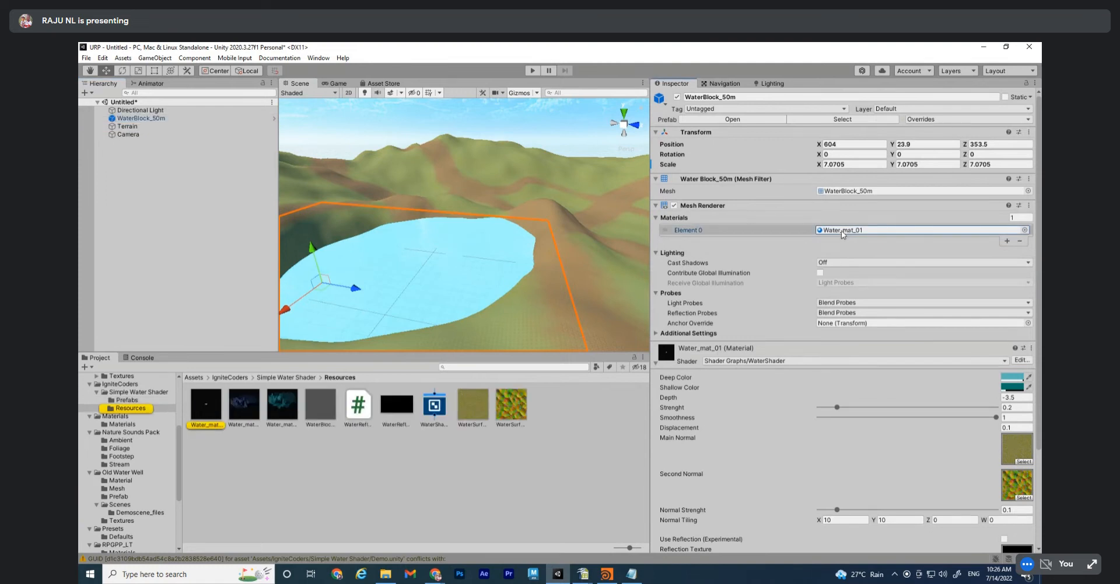
click(1019, 124)
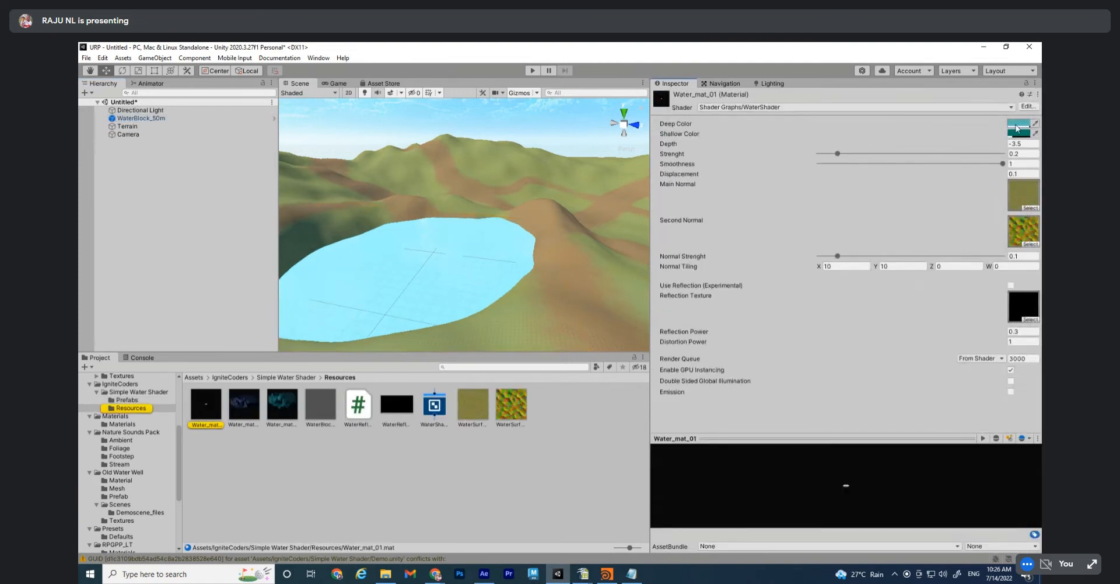
mouse_move(976, 190)
mouse_down()
mouse_move(990, 202)
mouse_move(971, 204)
mouse_up()
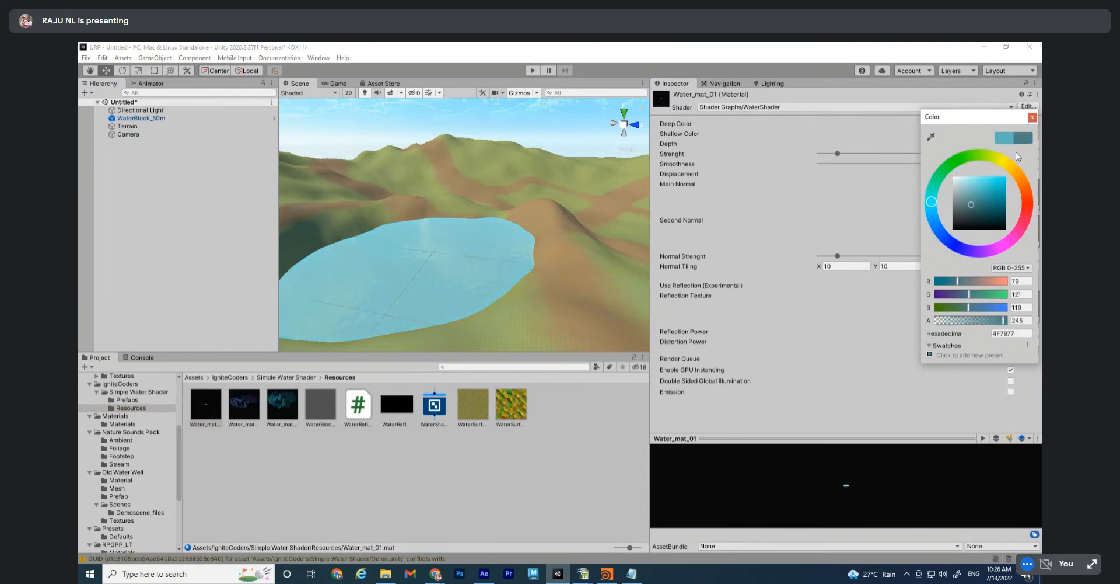
click(1033, 117)
Select the Terrain with the whole landscape in view and activate its Paint Trees tool
scroll(465, 245, down, 8)
middle_drag(448, 250, 447, 250)
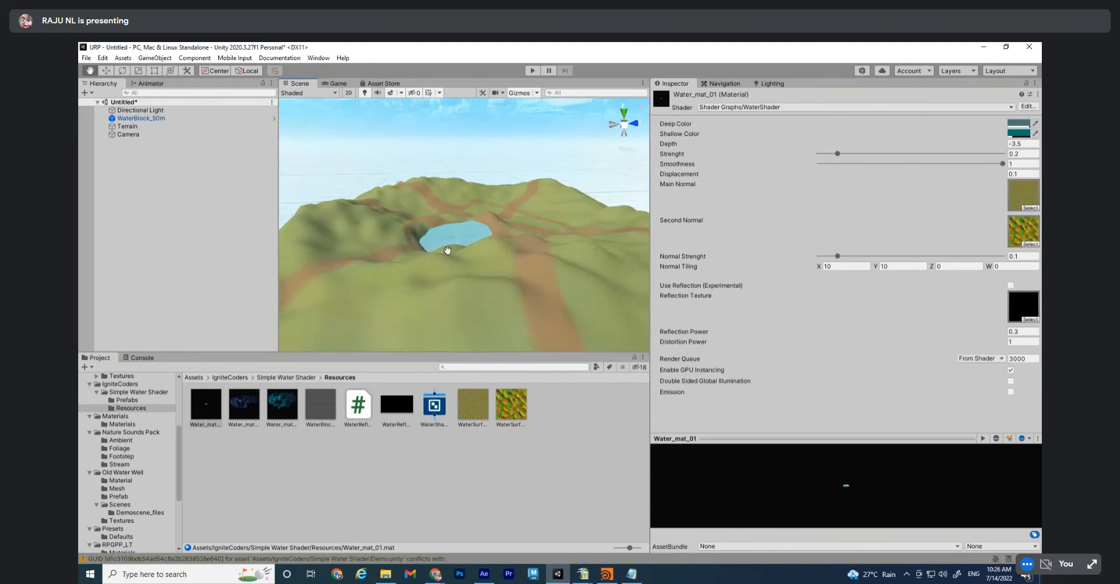
alt+drag(447, 250, 415, 271)
middle_drag(416, 270, 458, 250)
scroll(545, 246, down, 3)
click(542, 247)
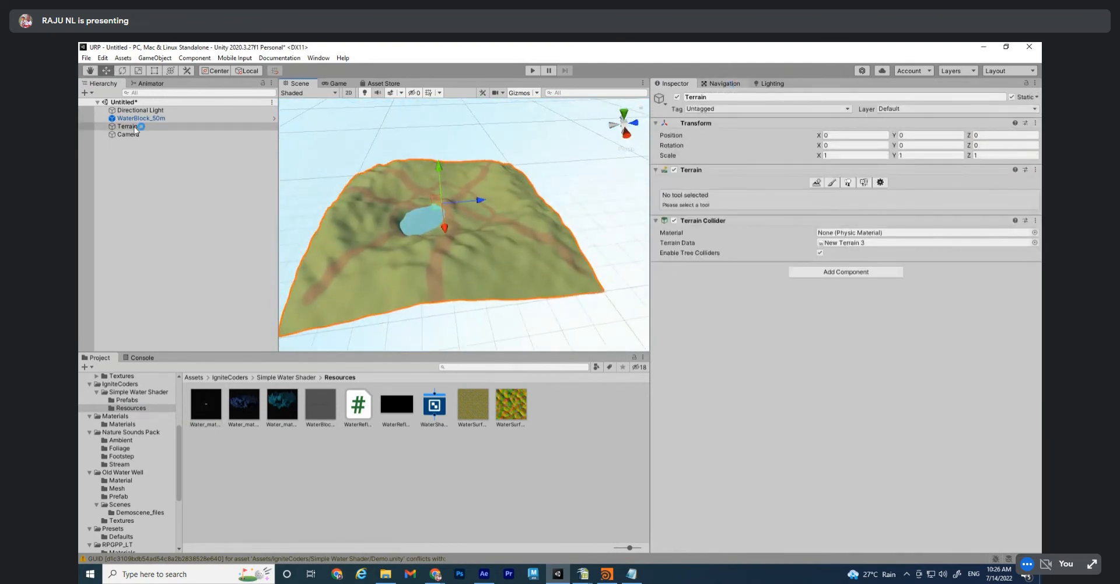
click(722, 84)
click(674, 83)
click(833, 182)
click(730, 193)
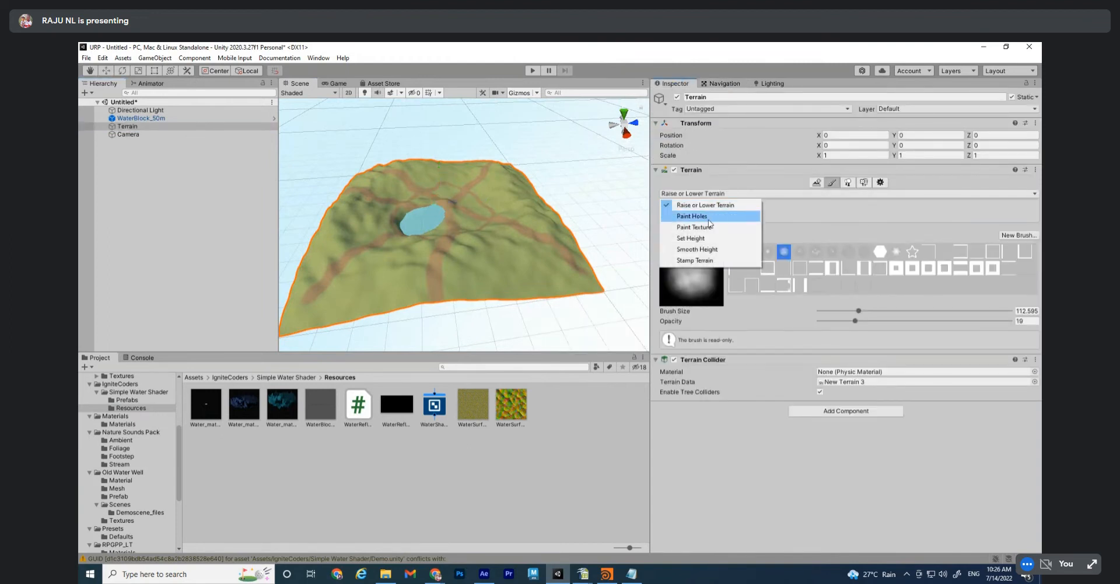
click(849, 183)
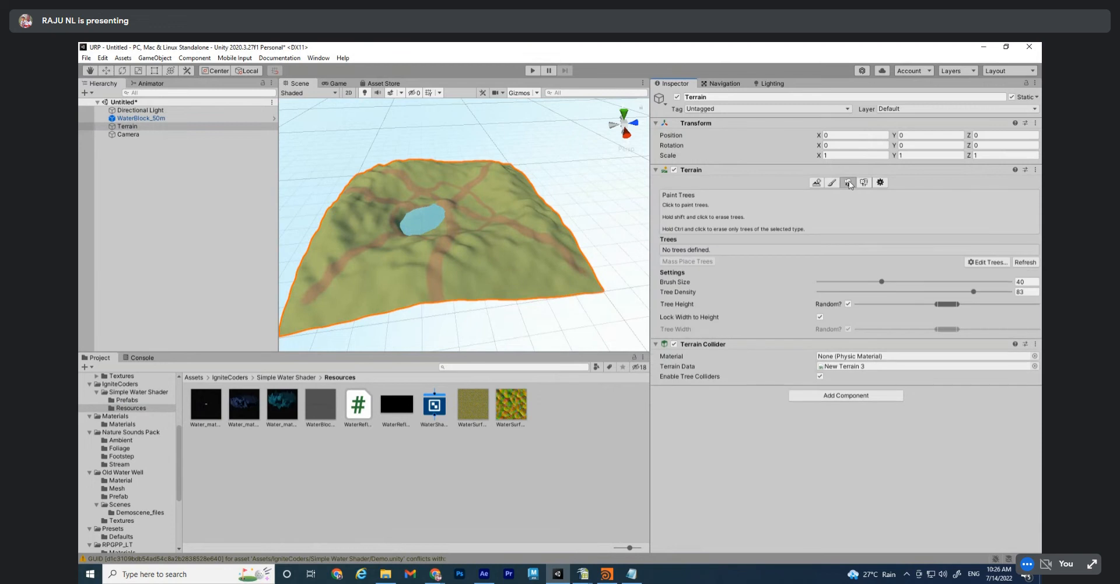
Add the Broadleaf_Mobile prefab to the terrain's tree list
click(988, 262)
click(988, 267)
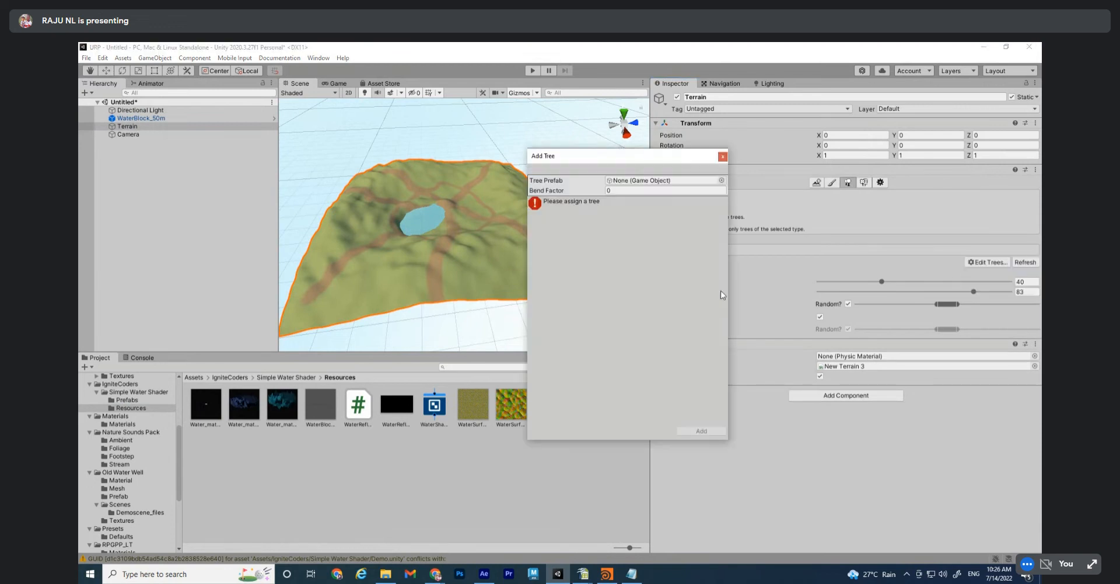
click(722, 180)
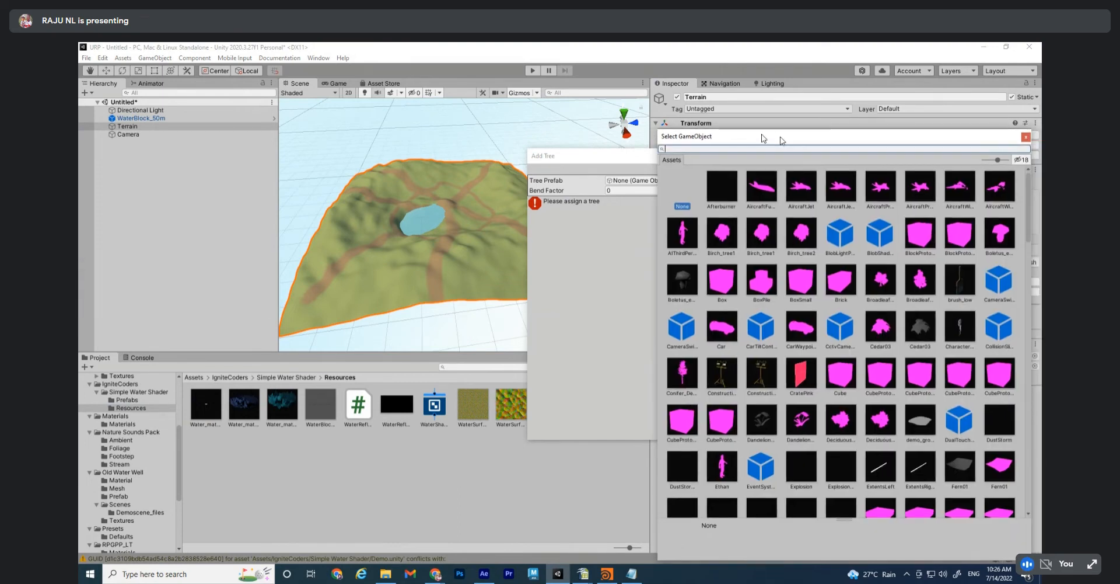
drag(762, 138, 608, 113)
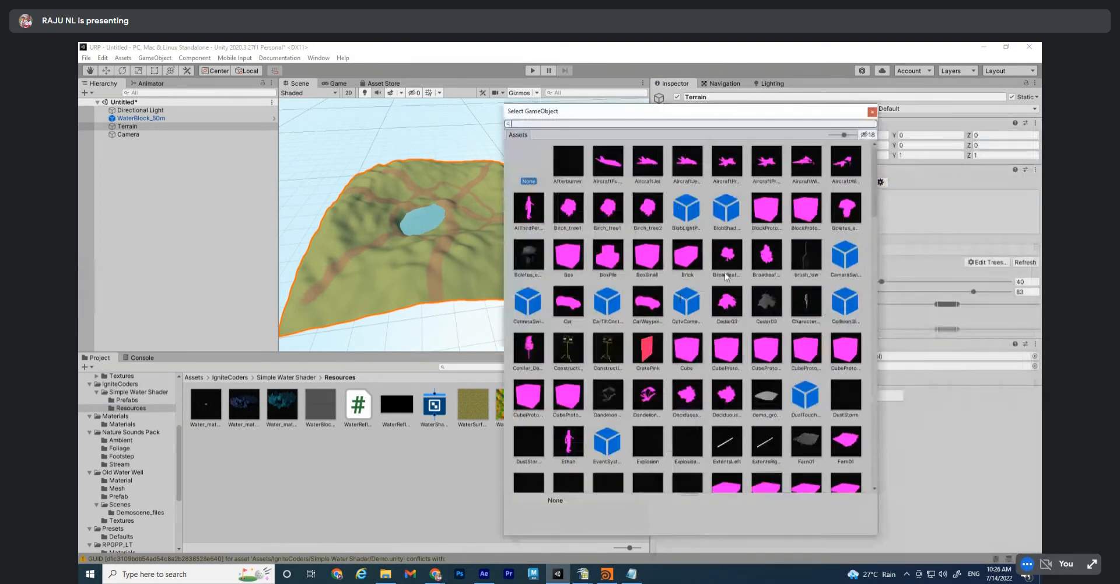
scroll(139, 457, down, 3)
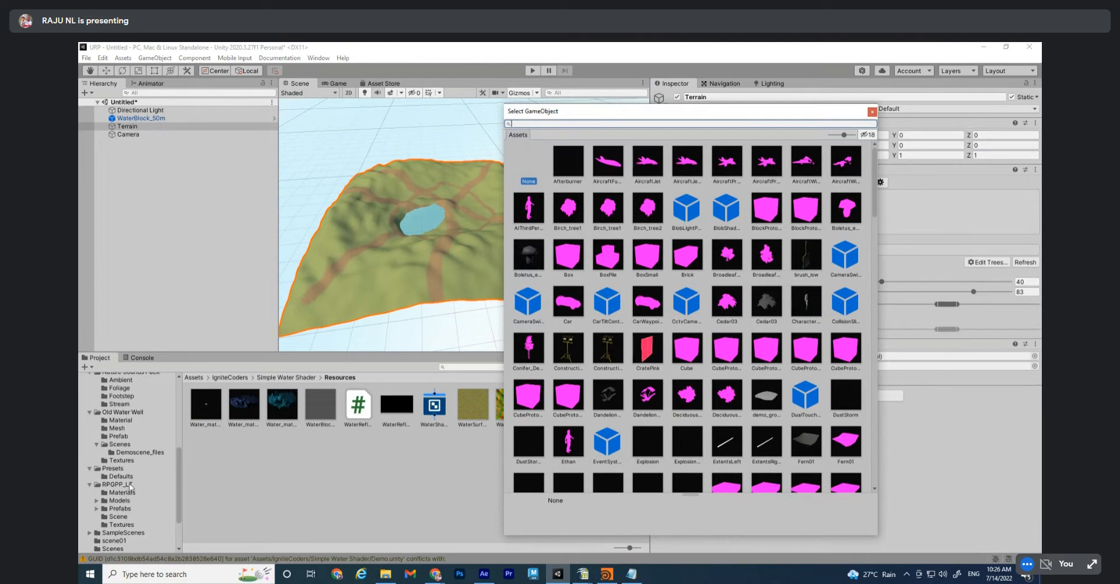
scroll(120, 488, down, 3)
scroll(120, 491, up, 10)
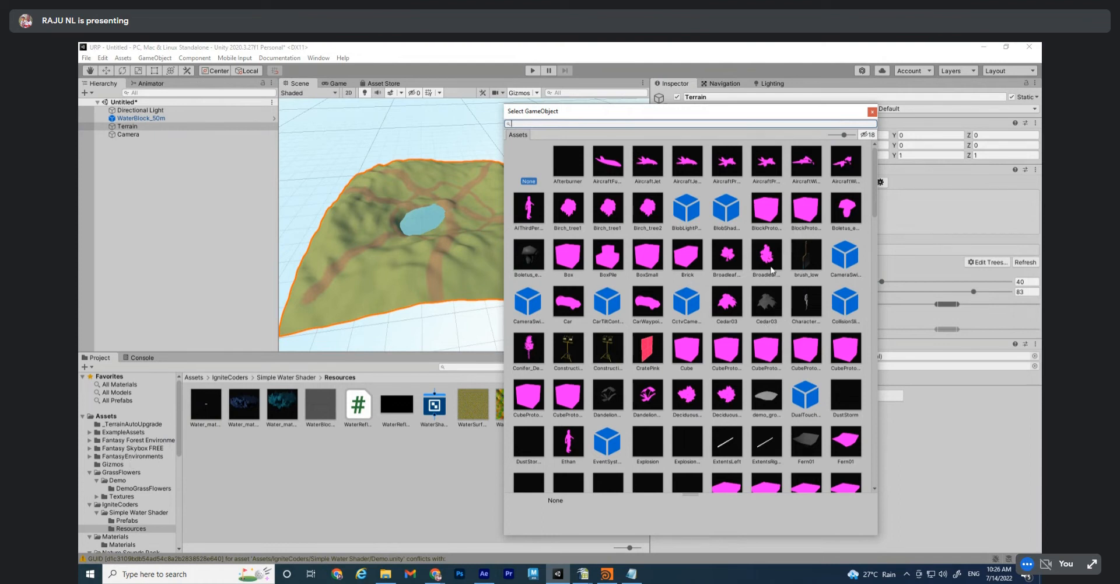
scroll(772, 269, down, 3)
double_click(769, 257)
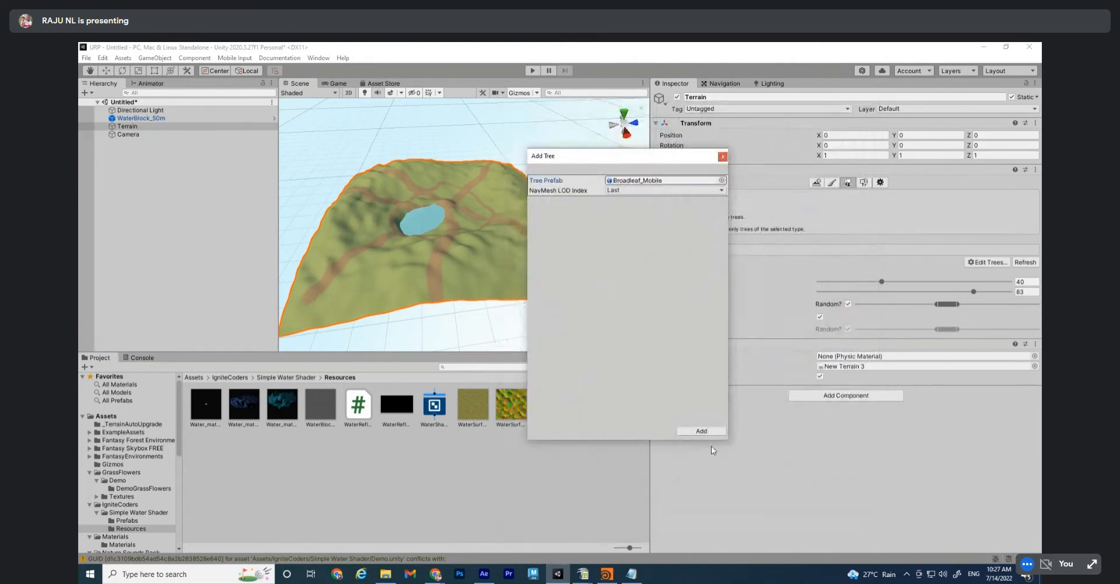
click(680, 430)
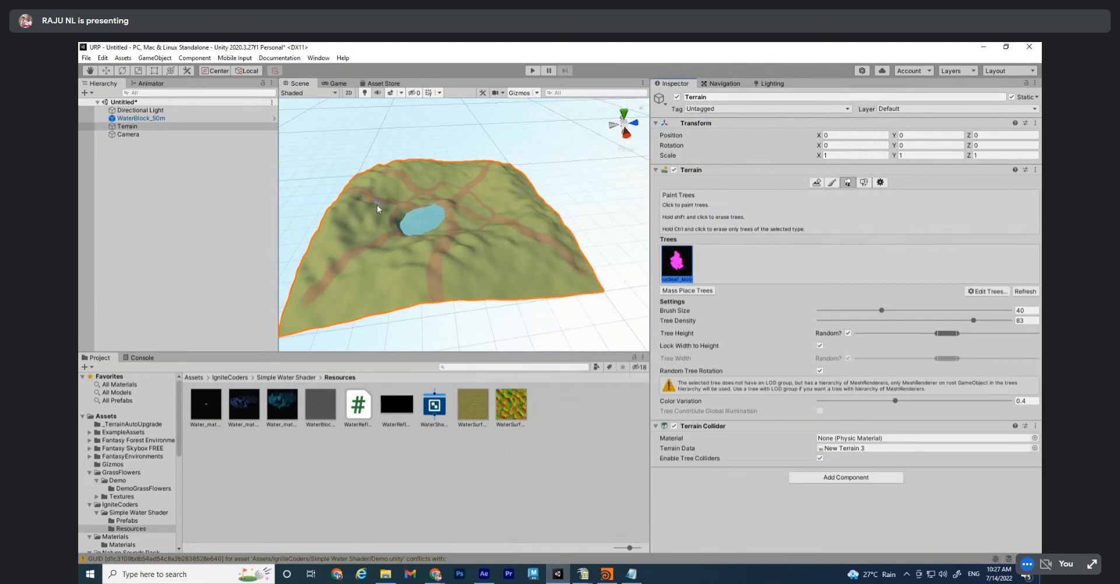
Set the Tree Density to 10 and paint a small group of Broadleaf_Mobile trees beside the lake
scroll(444, 224, up, 5)
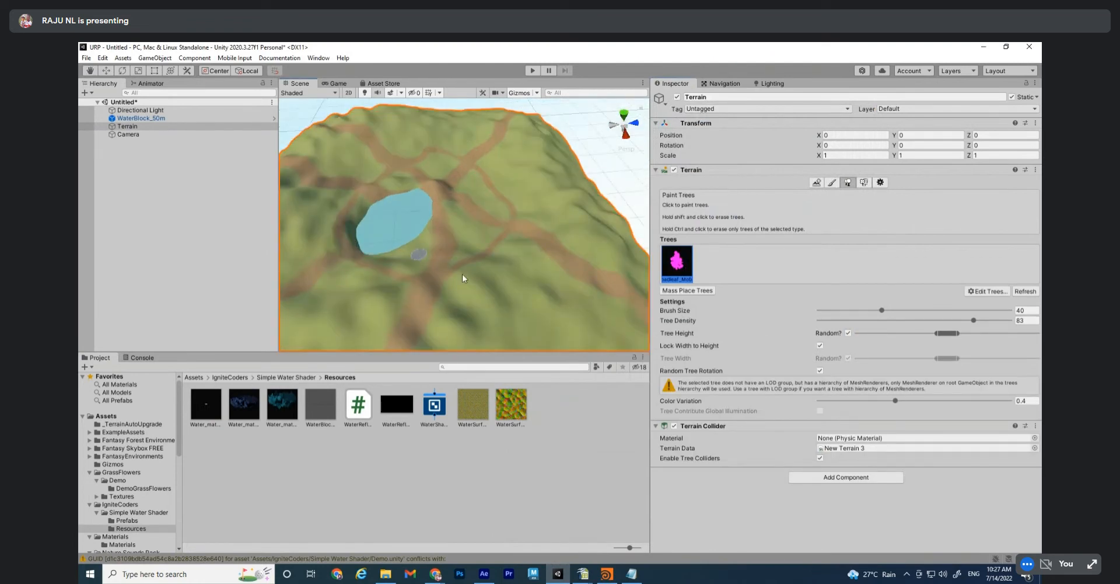
alt+drag(472, 276, 492, 275)
drag(916, 320, 768, 326)
scroll(398, 248, up, 7)
click(450, 243)
alt+drag(467, 293, 472, 265)
scroll(525, 295, up, 5)
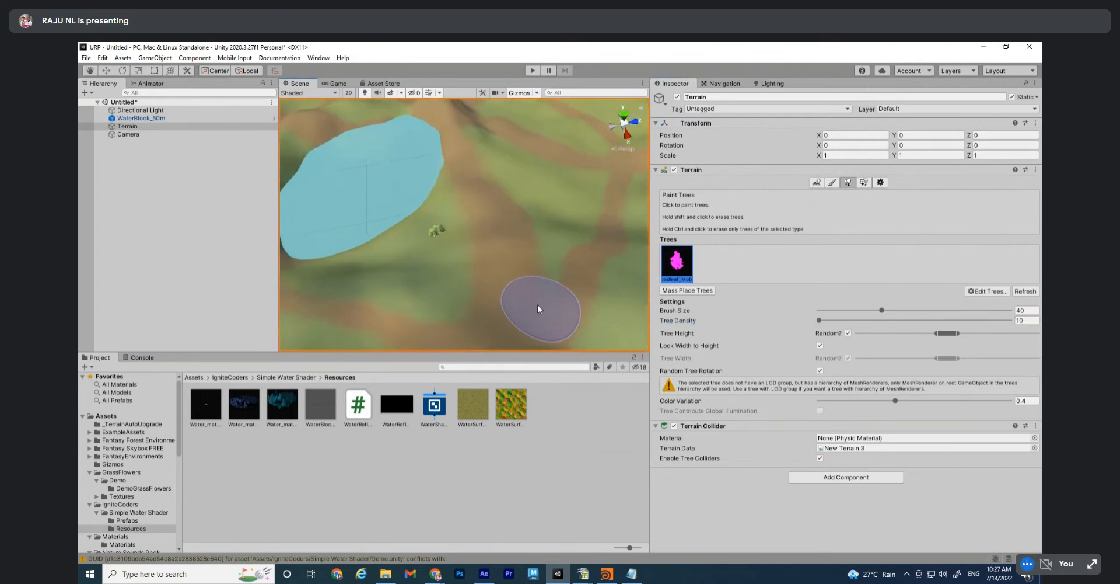
Locate the Universal Render Pipeline command that upgrades the project materials to UniversalRP materials
click(103, 57)
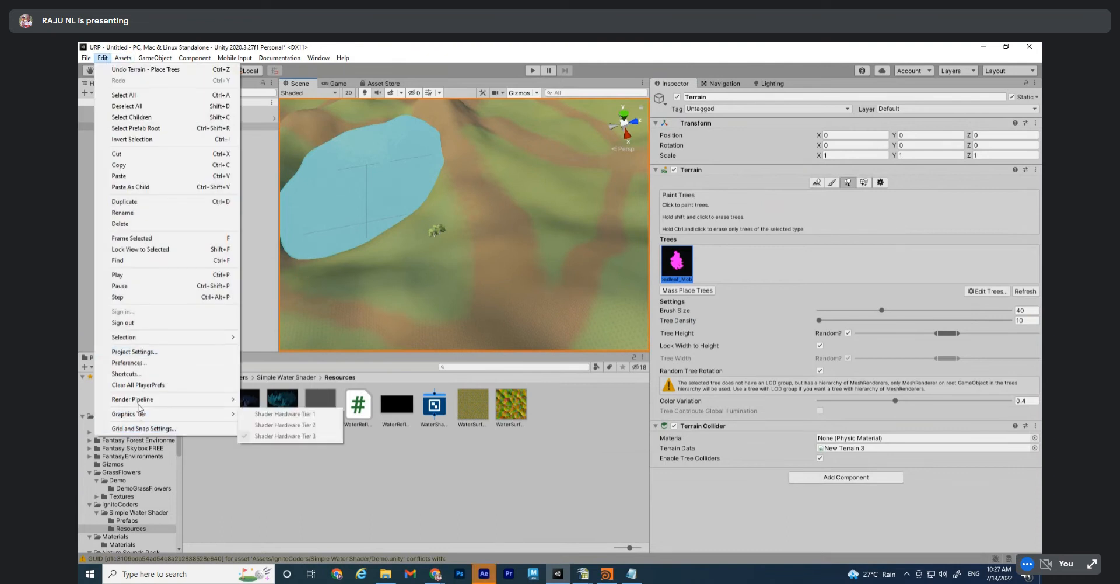
mouse_move(139, 402)
mouse_move(292, 414)
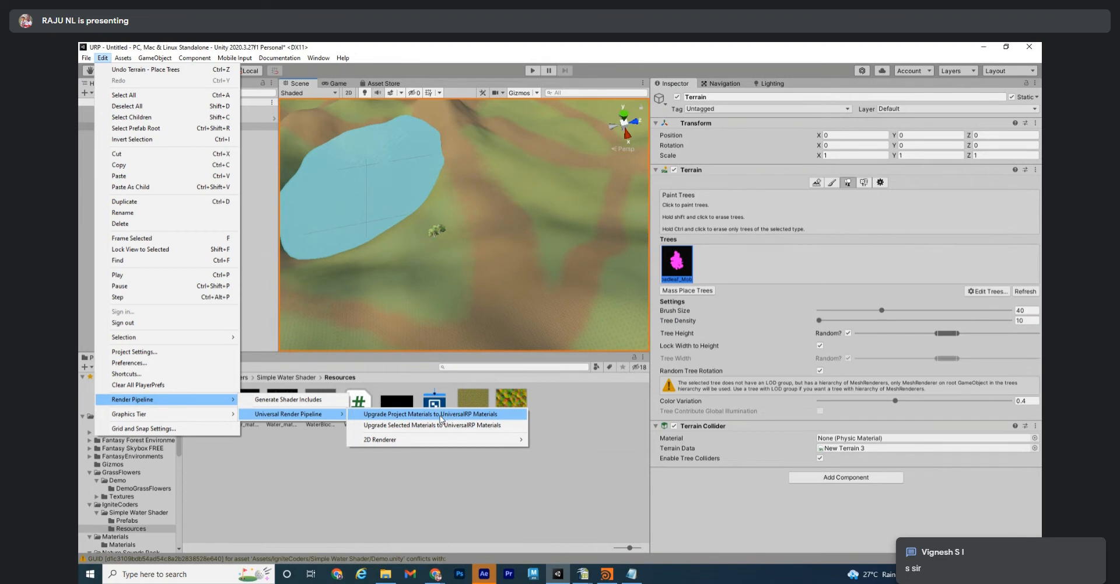
mouse_move(326, 61)
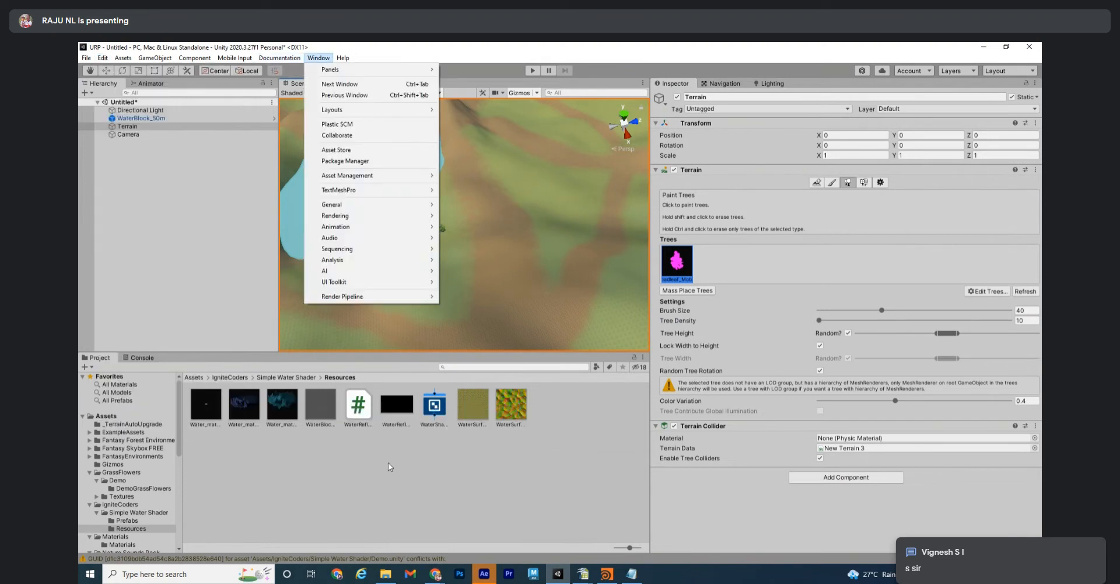
mouse_move(349, 175)
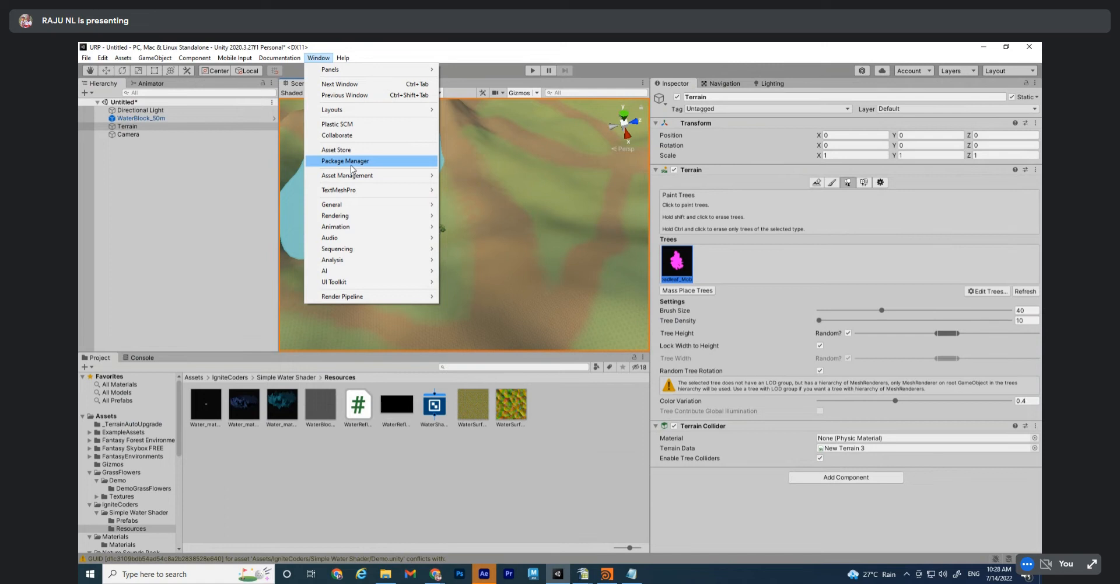
click(103, 57)
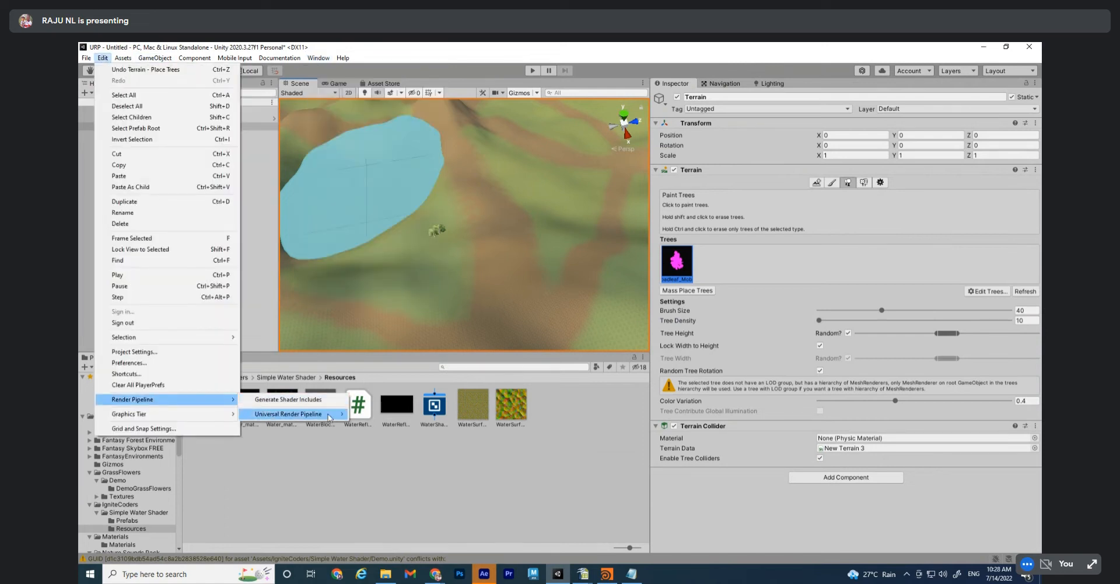
mouse_move(330, 416)
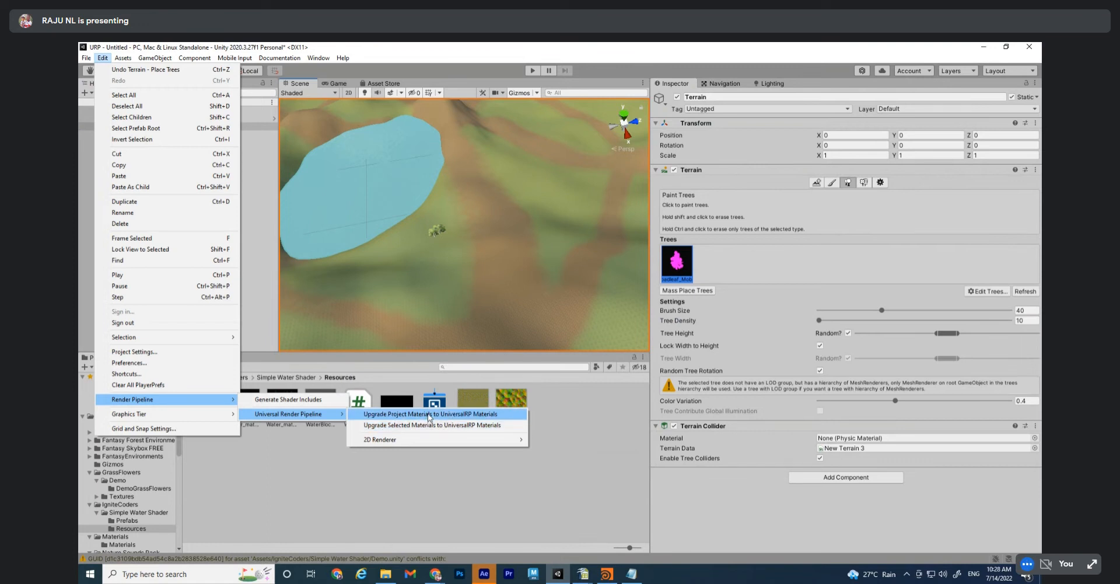
click(429, 414)
Raise the random Tree Height range to its maximum and paint taller trees on the terrain around the lake
scroll(549, 280, down, 3)
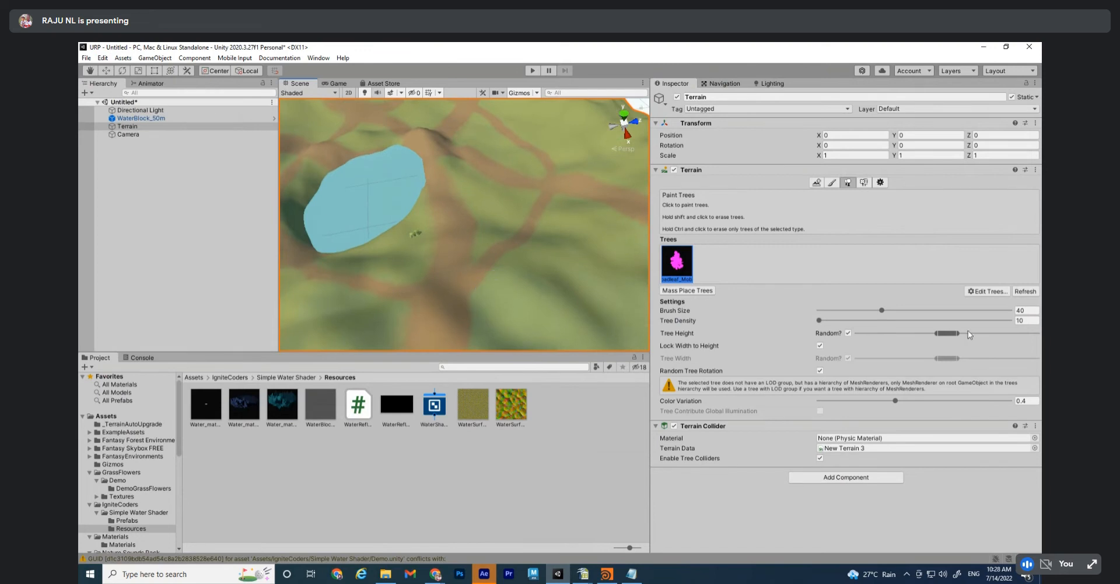
drag(945, 334, 1027, 334)
mouse_move(526, 281)
alt+mouse_down()
mouse_move(418, 295)
mouse_move(470, 286)
mouse_move(432, 280)
mouse_move(452, 268)
mouse_move(428, 270)
alt+mouse_up()
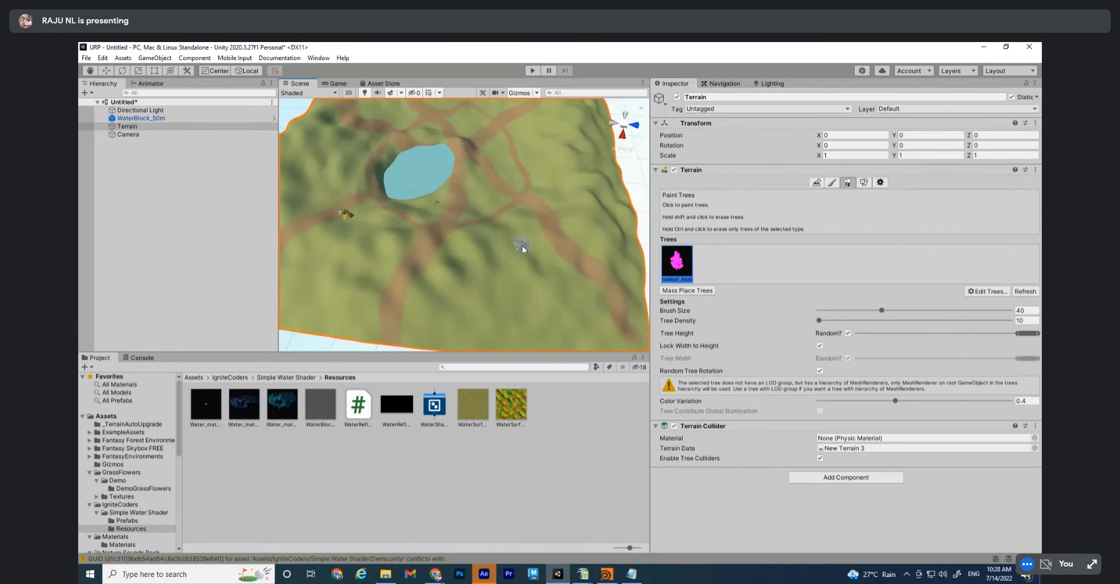
mouse_move(525, 268)
alt+mouse_down()
mouse_move(502, 217)
mouse_move(527, 239)
mouse_move(509, 229)
mouse_move(566, 225)
alt+mouse_up()
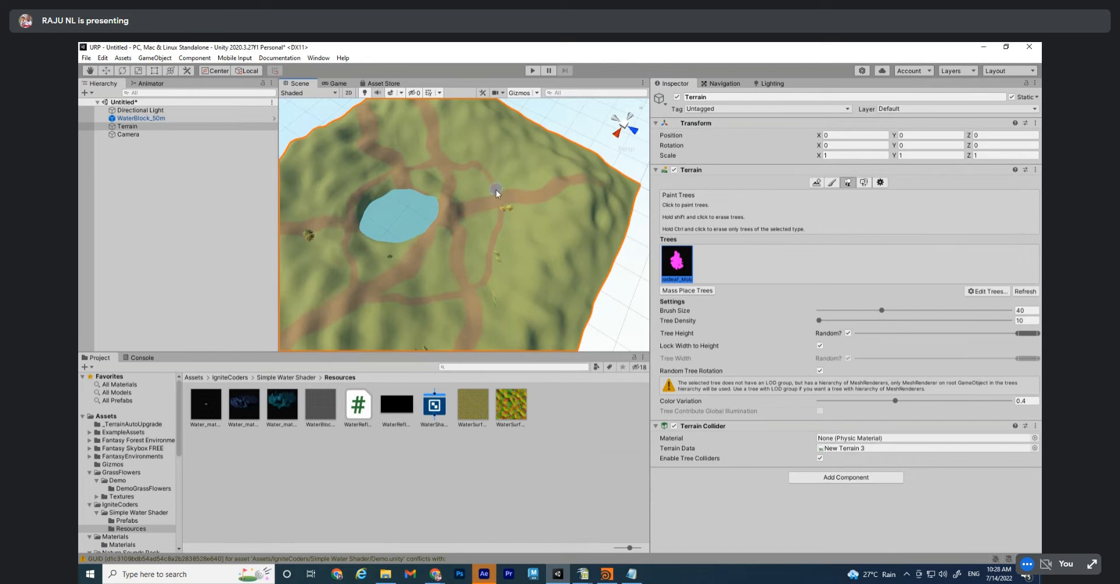
Switch to YouTube in the browser, search for "unity pink", and browse the videos on fixing pink materials before returning to Unity
mouse_move(435, 573)
click(379, 522)
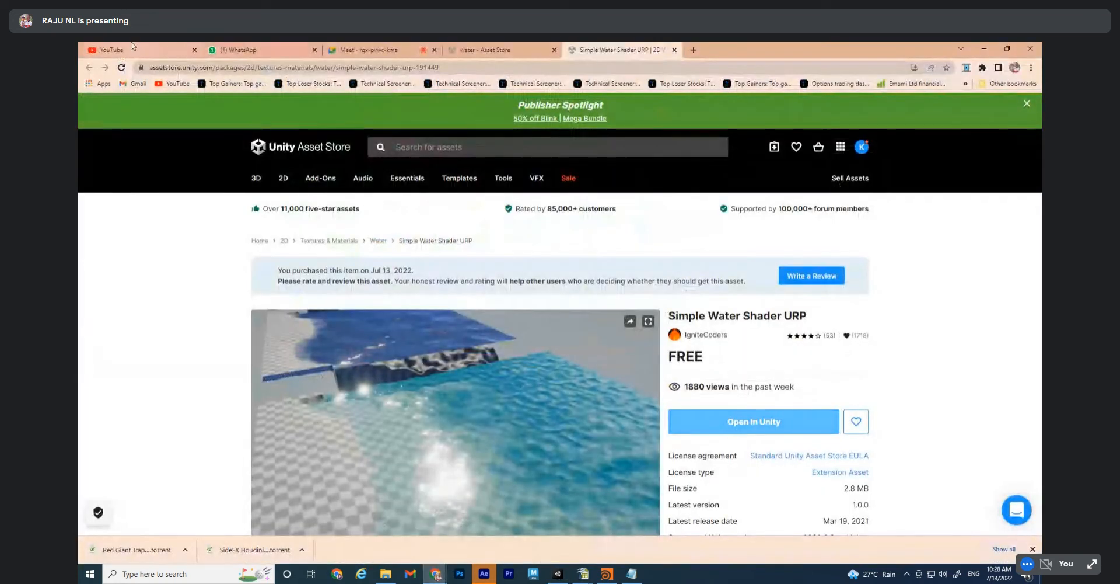
click(132, 46)
click(449, 108)
text(unit)
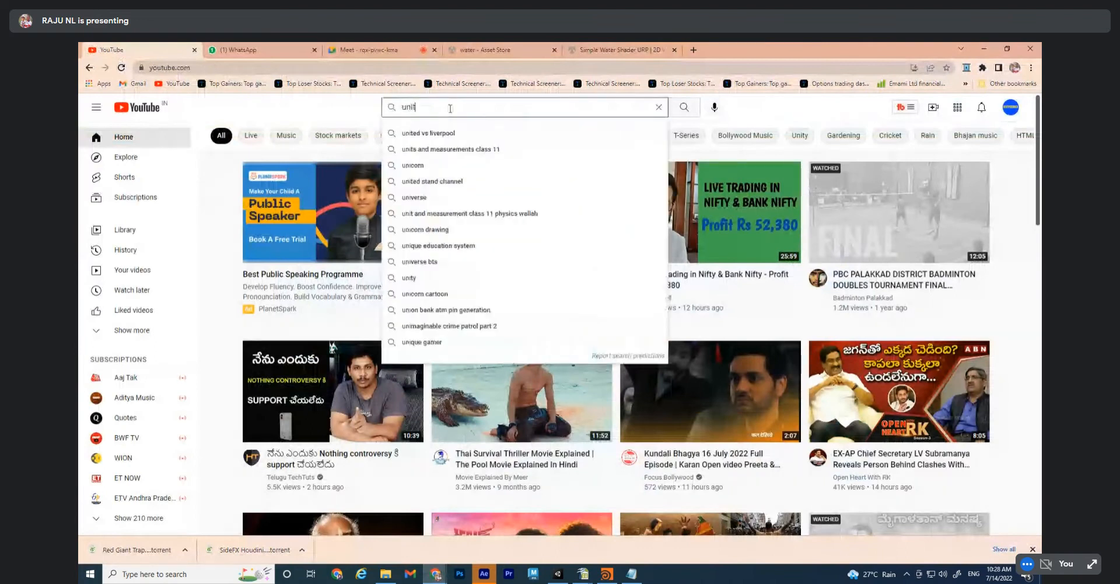
text(y pink)
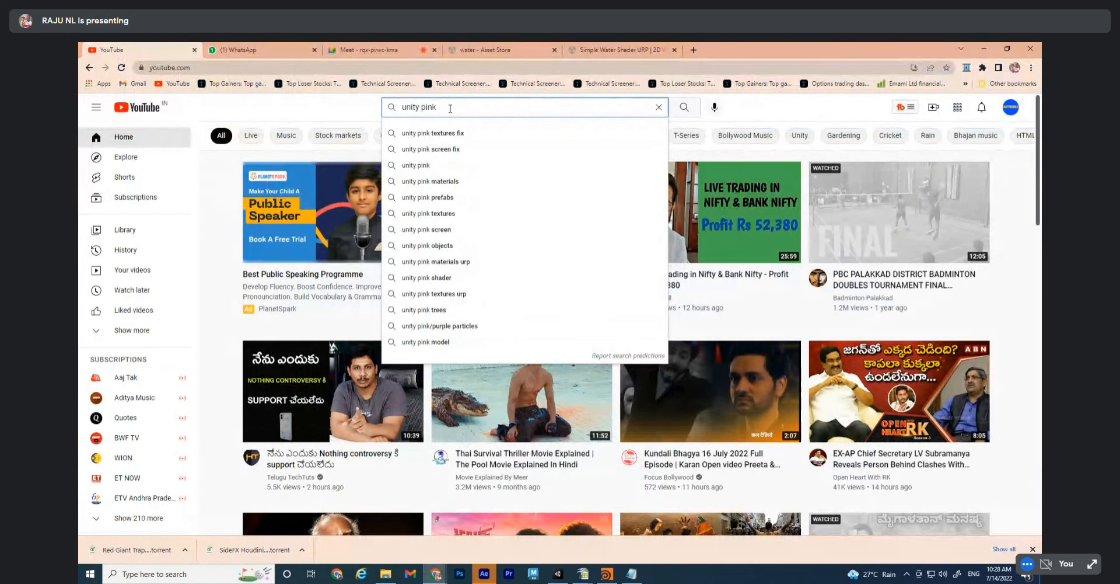
key(Return)
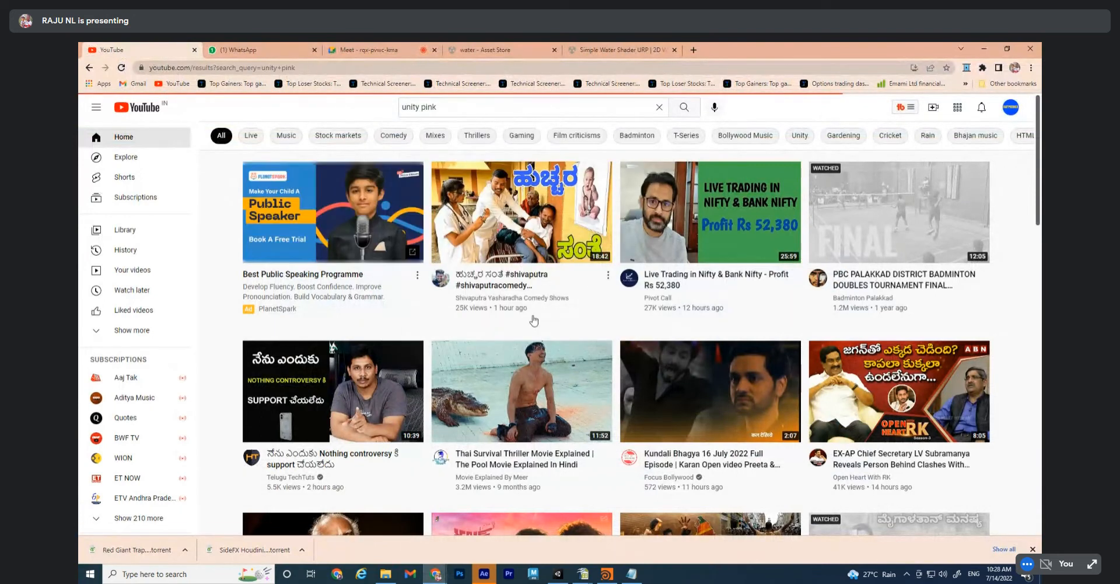
scroll(535, 327, down, 5)
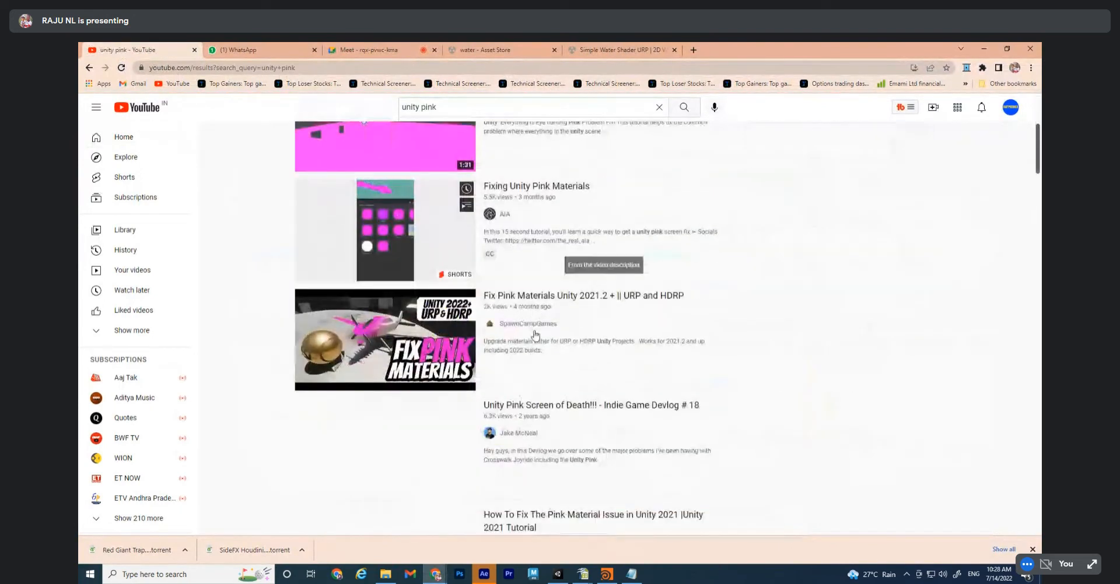
scroll(536, 334, down, 10)
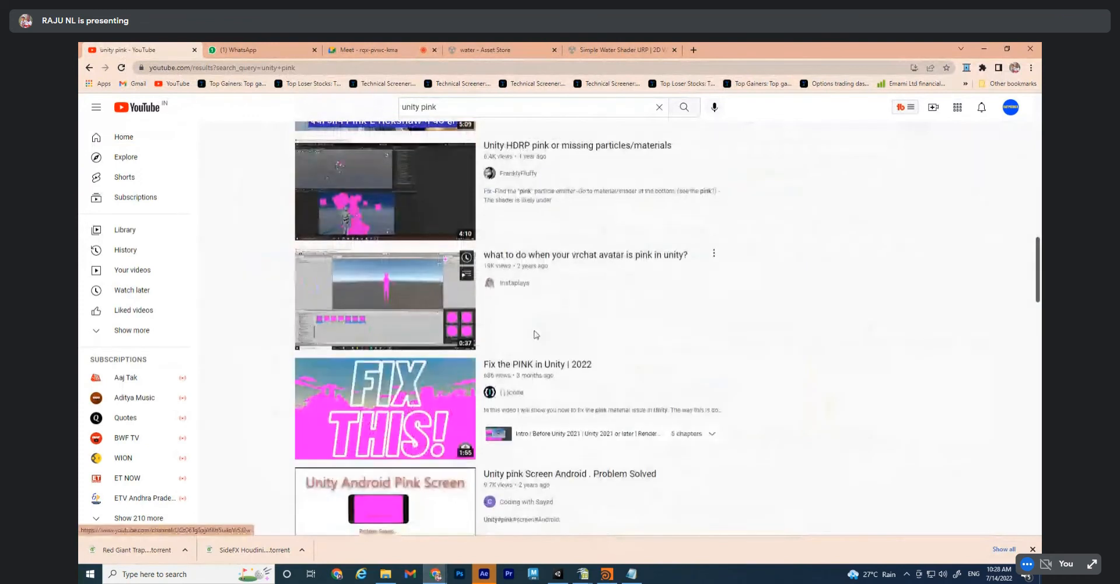
scroll(535, 333, down, 2)
click(984, 48)
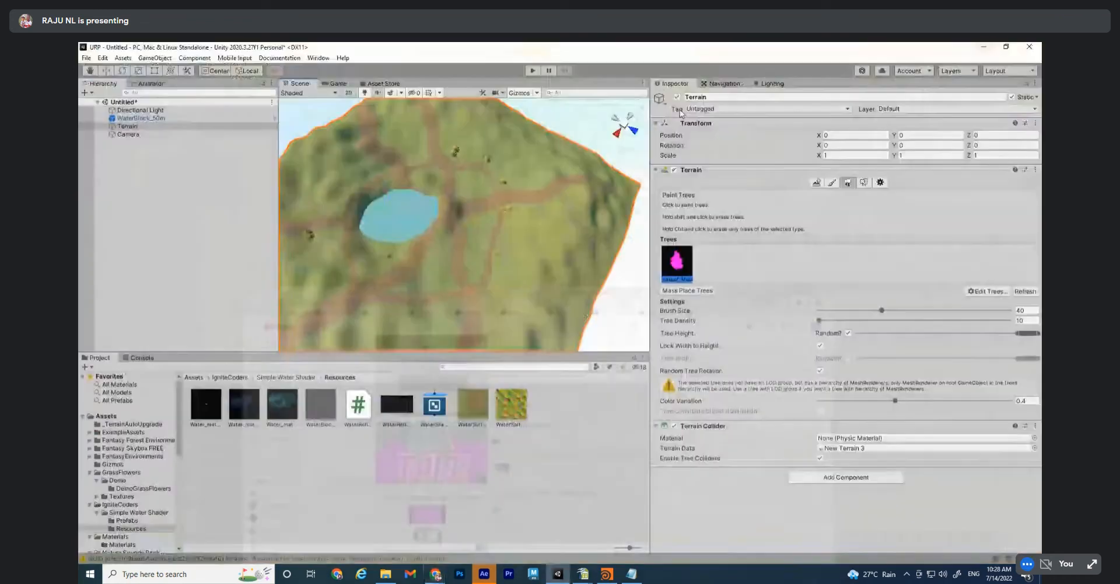
click(102, 58)
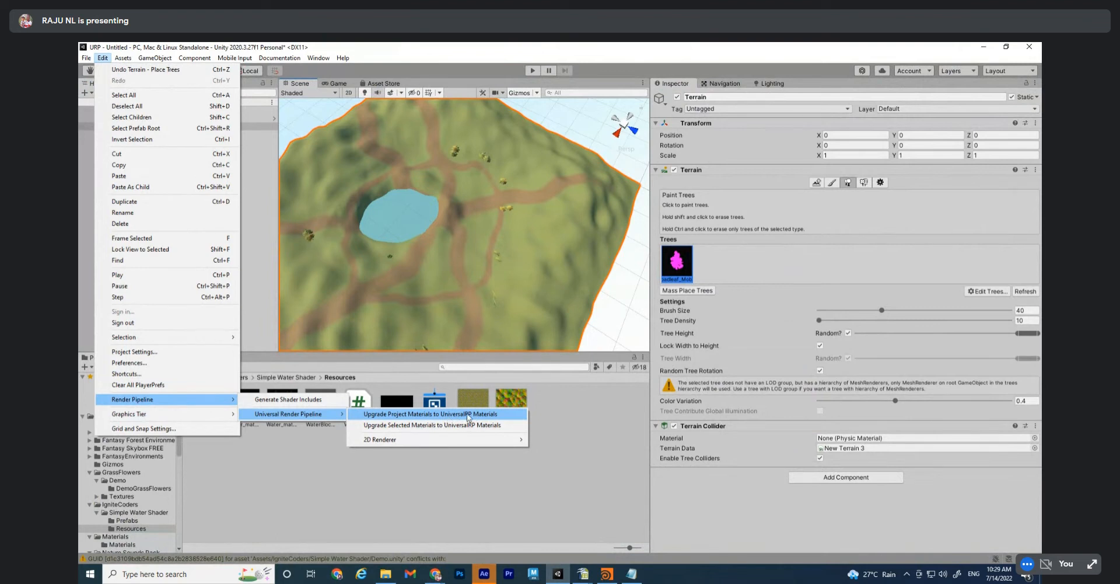
click(521, 270)
Paint more Broadleaf_Mobile trees around the lake shore and on the slopes beyond it
scroll(480, 309, up, 2)
alt+drag(444, 275, 467, 283)
click(373, 258)
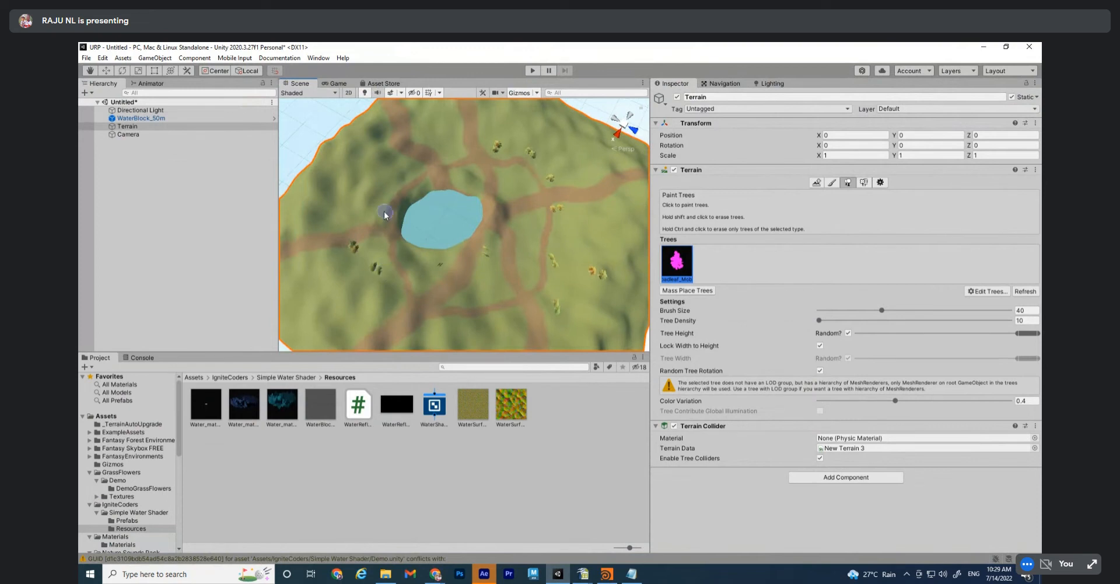
click(451, 146)
alt+drag(452, 255, 516, 213)
click(516, 192)
click(524, 216)
alt+drag(510, 278, 491, 255)
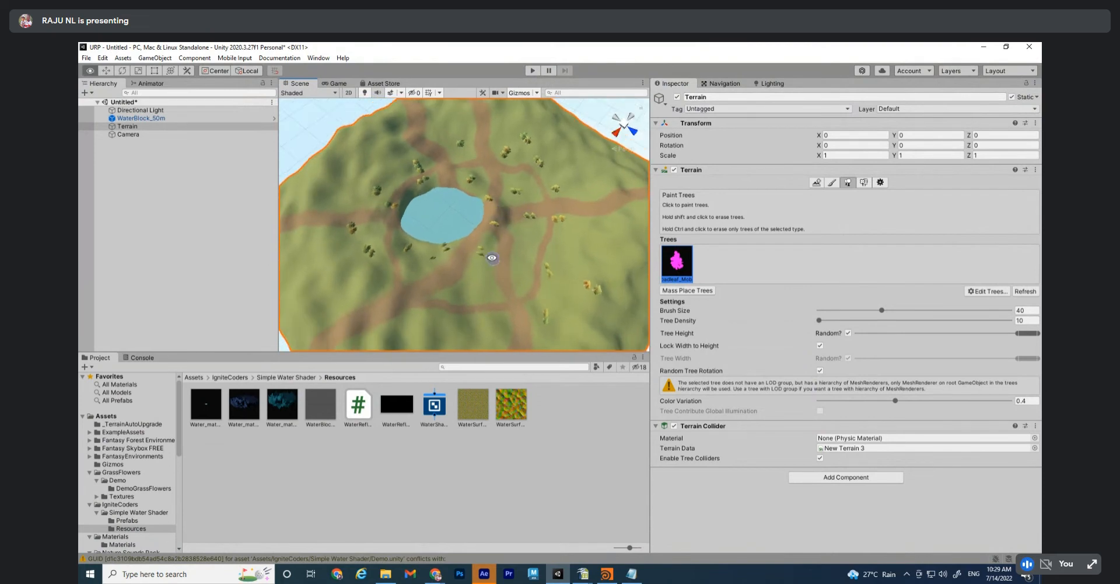
Paint additional Broadleaf_Mobile trees on the hillside in front of the lake
click(472, 286)
click(450, 288)
middle_drag(460, 317, 461, 279)
click(412, 275)
click(397, 308)
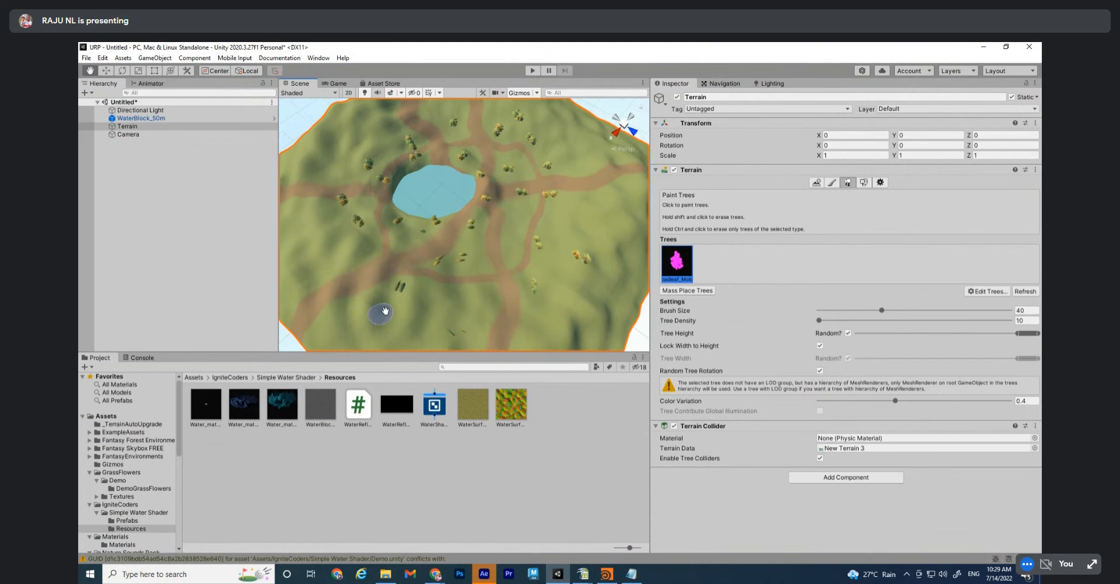
Add the Broadleaf_Desktop prefab as a second tree type for the terrain
click(988, 290)
click(1001, 296)
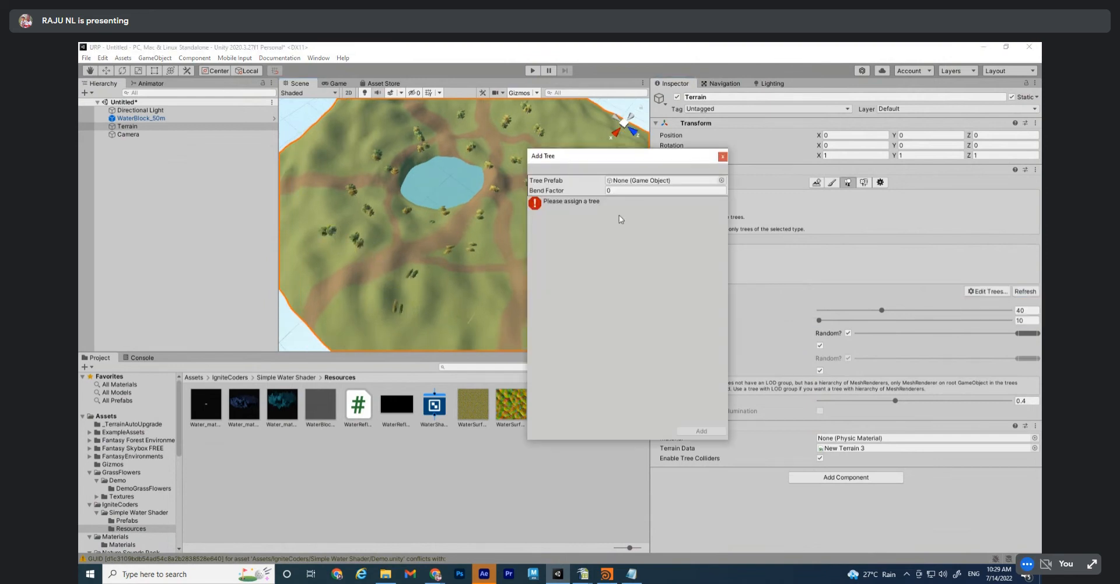
click(722, 180)
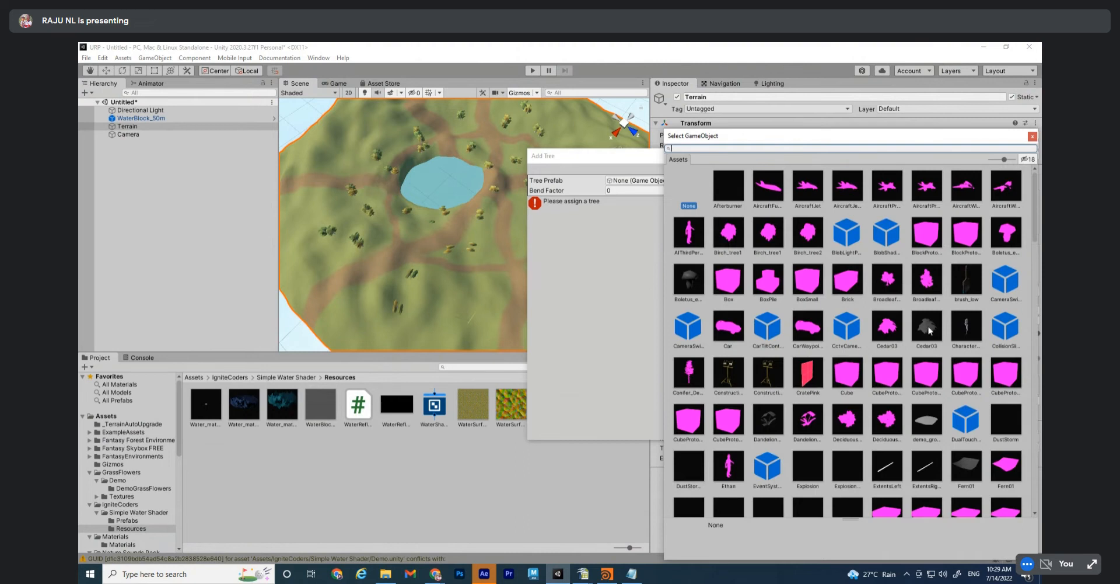
double_click(889, 282)
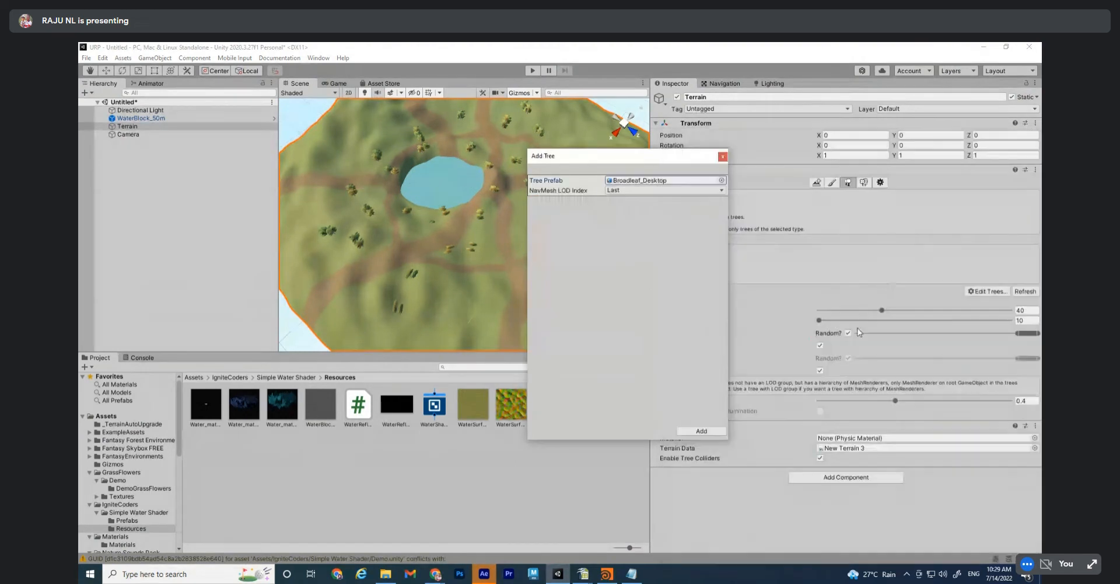
click(702, 432)
Paint Broadleaf_Desktop trees over the slopes and between the paths around the lake
alt+drag(477, 228, 535, 303)
alt+drag(446, 187, 464, 305)
click(485, 250)
click(546, 236)
click(525, 262)
click(566, 208)
click(537, 149)
click(492, 134)
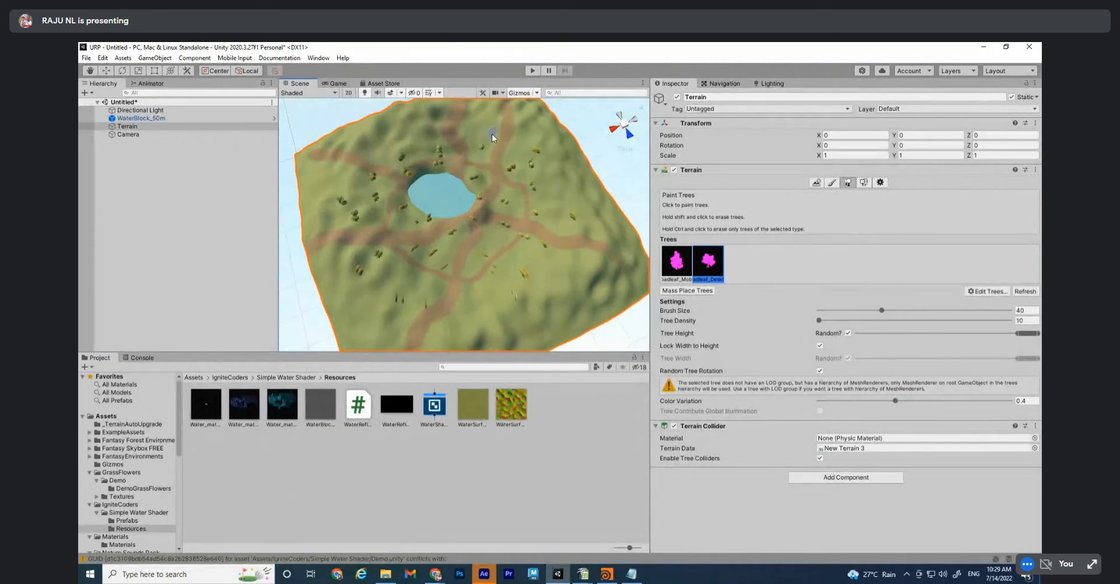
Adjust the random tree height range used for painting the Broadleaf_Desktop trees
middle_drag(493, 178, 496, 186)
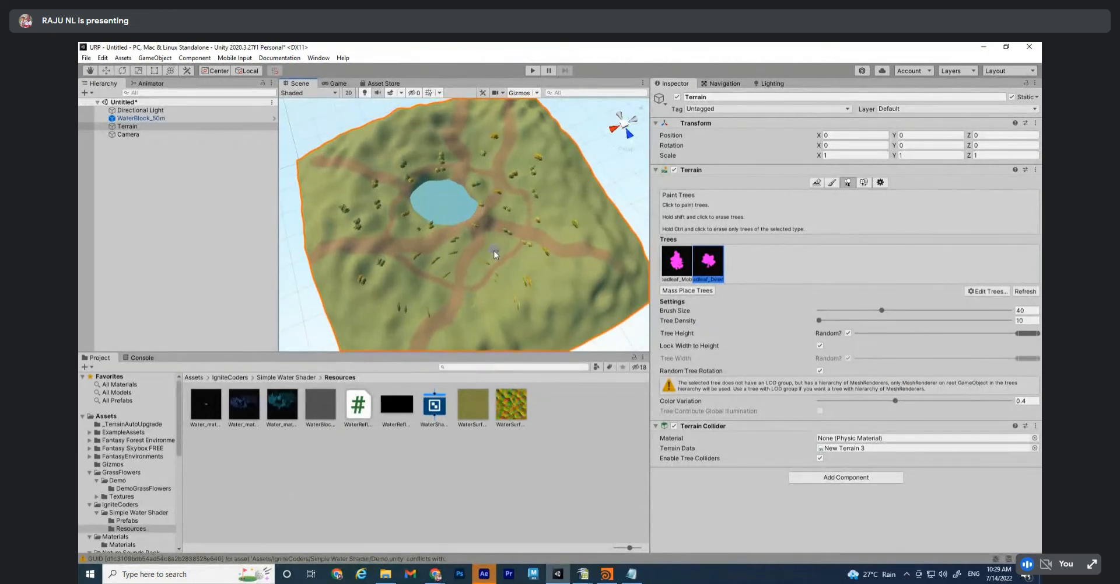
alt+drag(390, 259, 362, 227)
drag(920, 333, 924, 332)
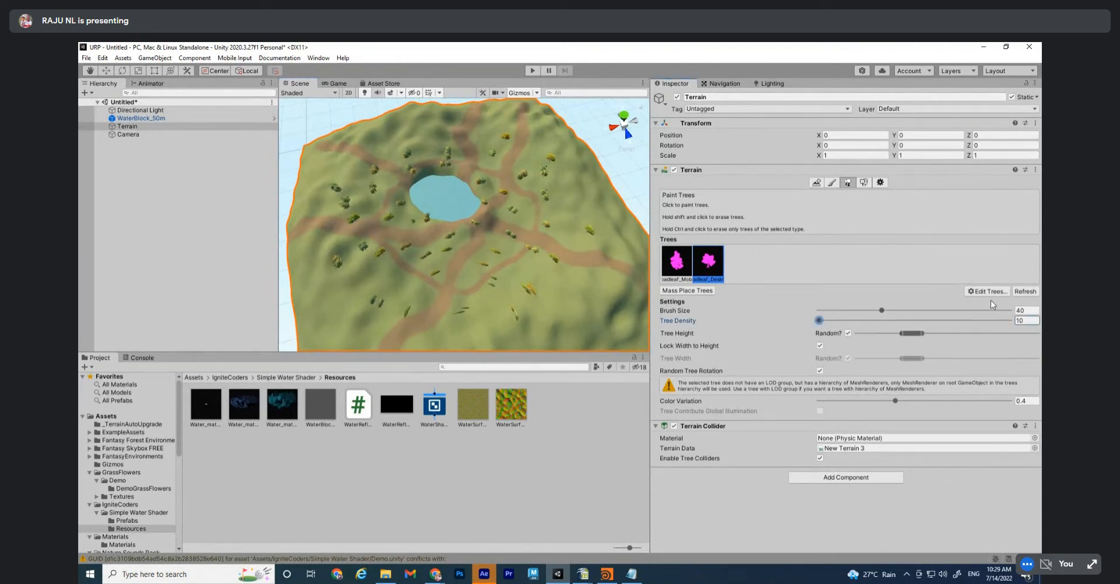
drag(905, 337, 932, 349)
Try a fixed tree height of 1.9 with the width unlocked from the height, and restore both options
click(848, 333)
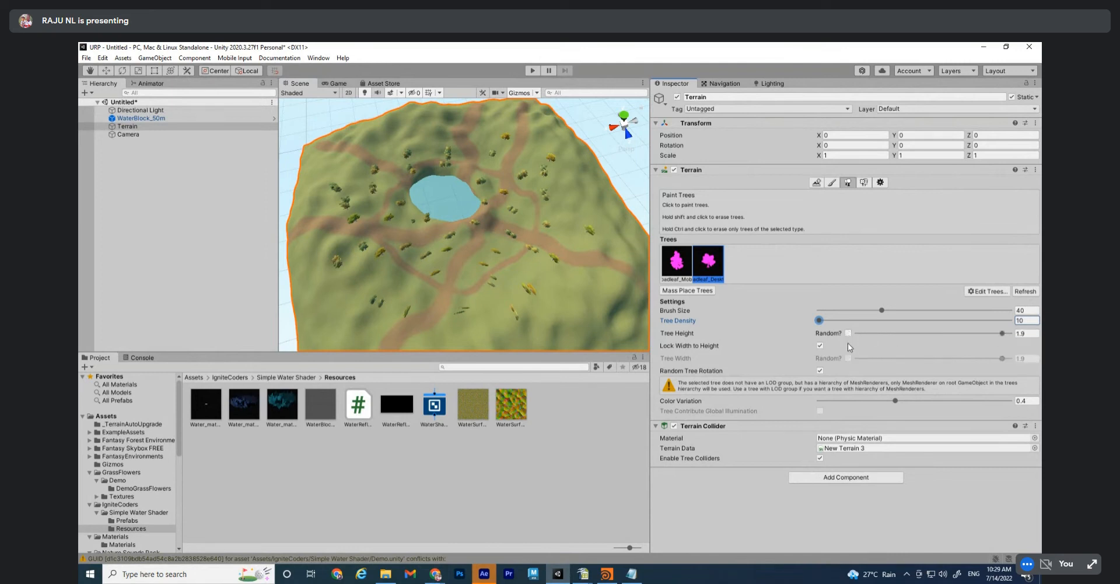
click(820, 345)
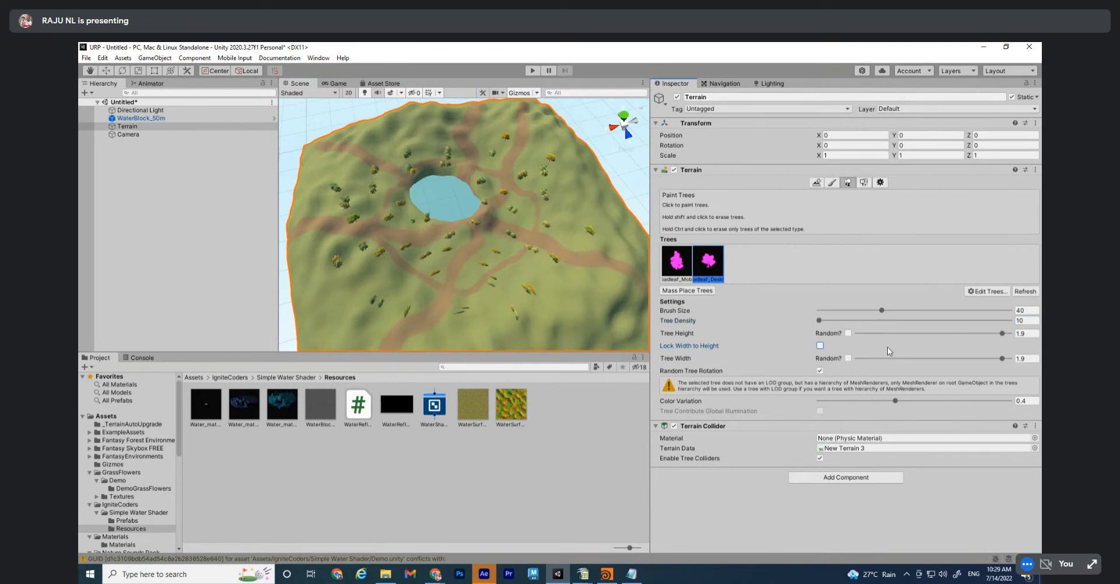
click(517, 315)
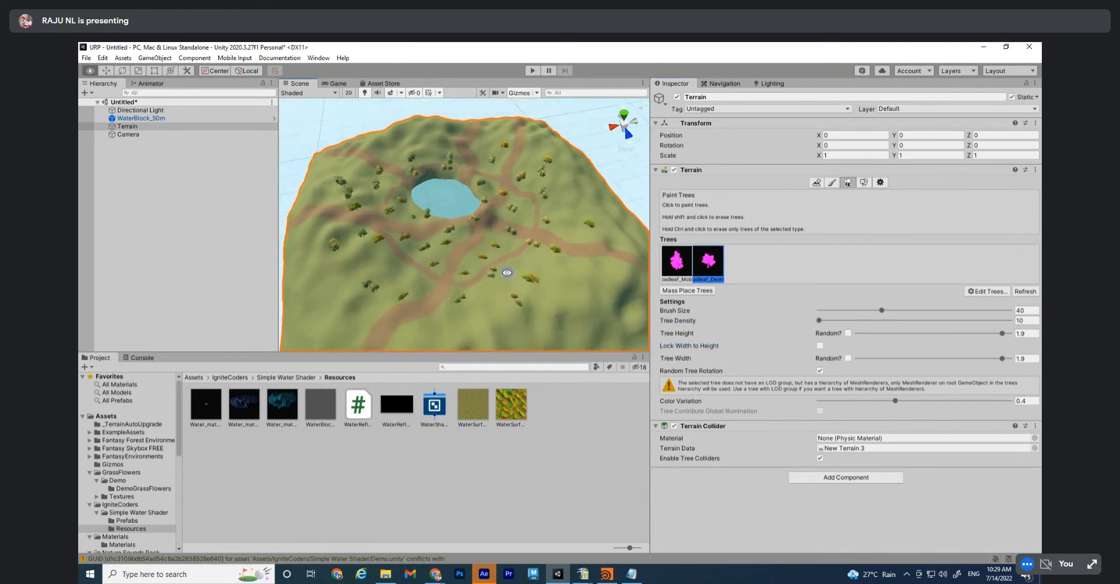
click(849, 333)
click(820, 345)
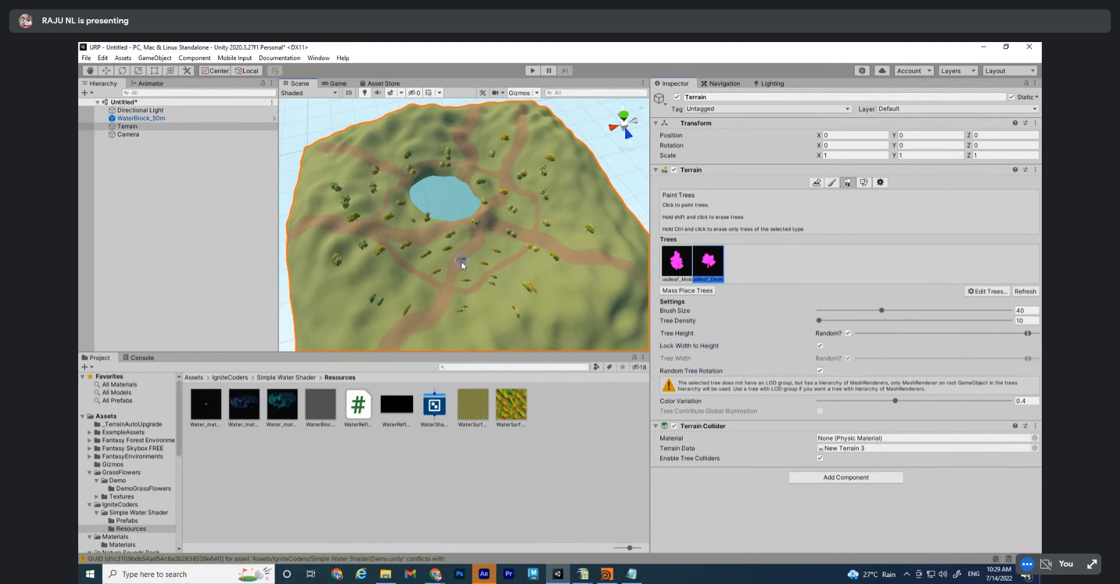
Paint more Broadleaf_Desktop trees on the outer slopes, behind the lake and beside the paths with the new height setting
mouse_move(464, 266)
alt+mouse_down()
mouse_move(458, 254)
mouse_move(465, 289)
mouse_move(415, 292)
mouse_move(571, 279)
alt+mouse_up()
click(570, 276)
click(580, 227)
click(537, 153)
click(491, 140)
click(445, 135)
click(420, 142)
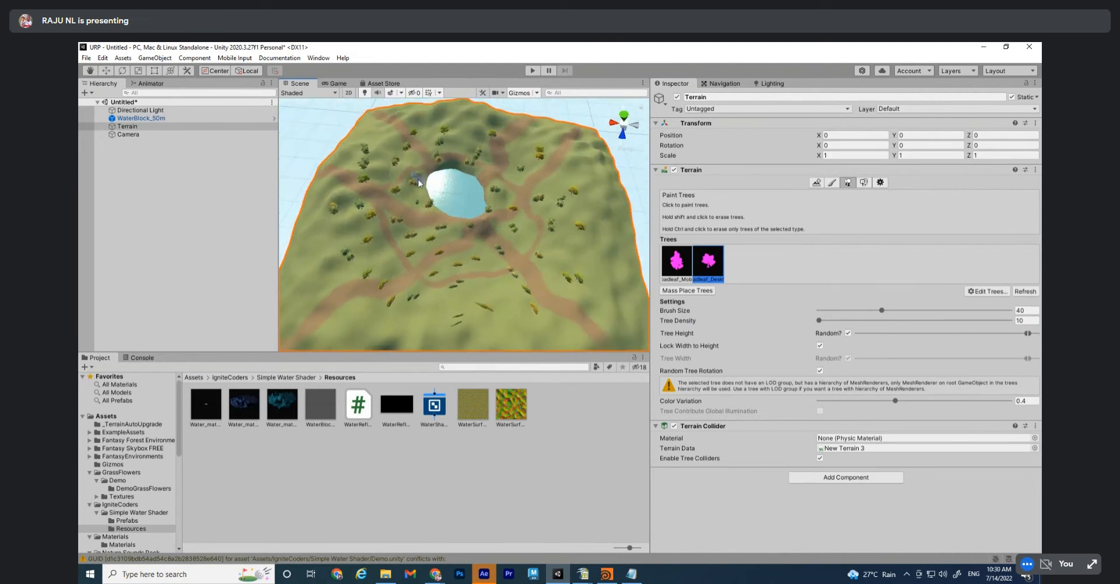
click(520, 215)
Add Grass_landscape03 as a grass texture to the terrain's paintable details
click(864, 182)
click(971, 266)
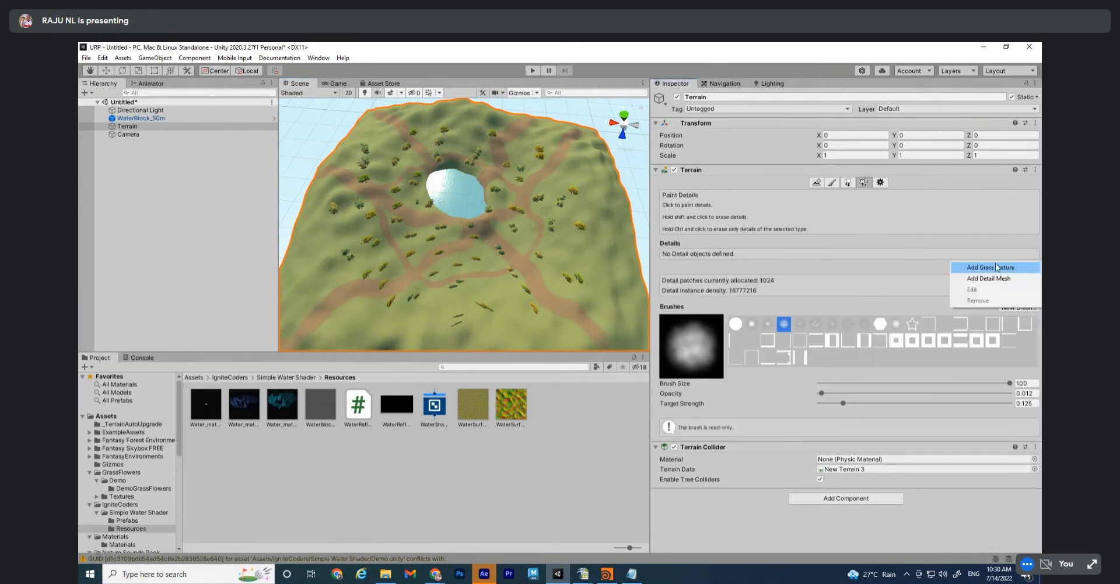
click(974, 267)
click(574, 200)
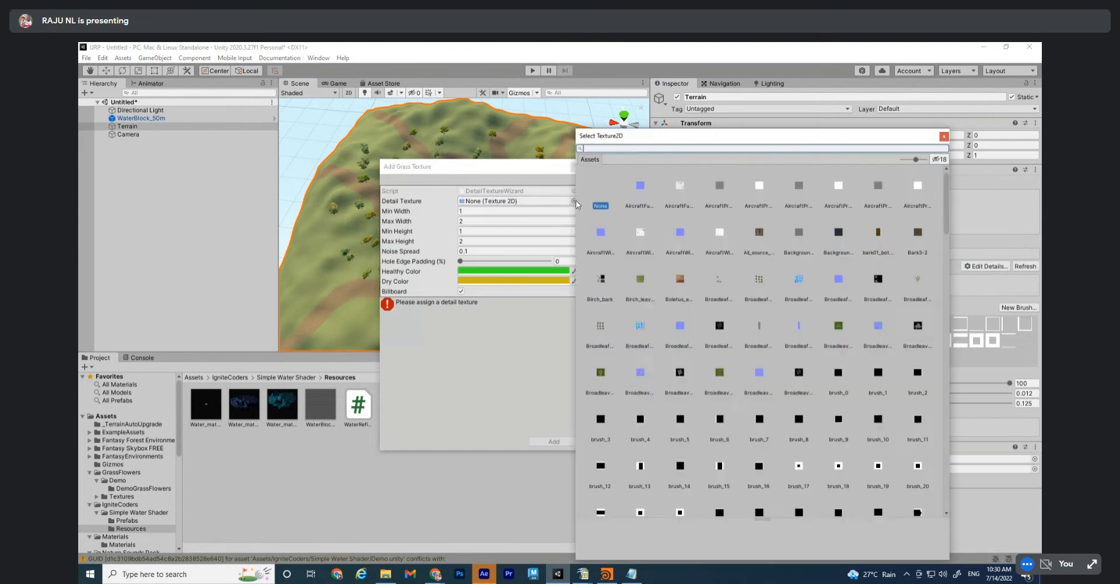
scroll(684, 303, down, 3)
scroll(863, 370, down, 5)
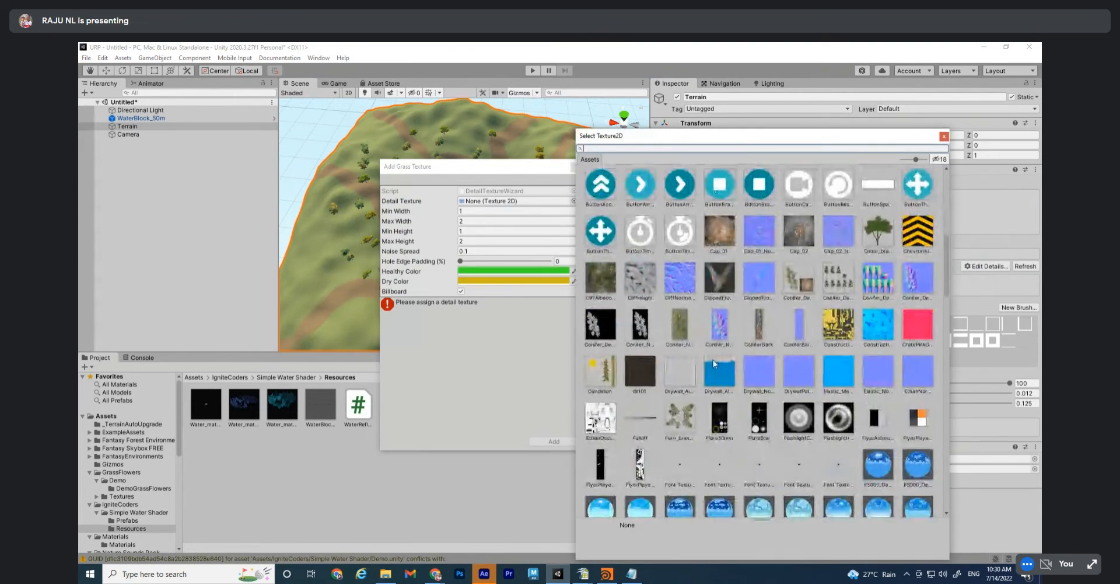
scroll(863, 373, down, 9)
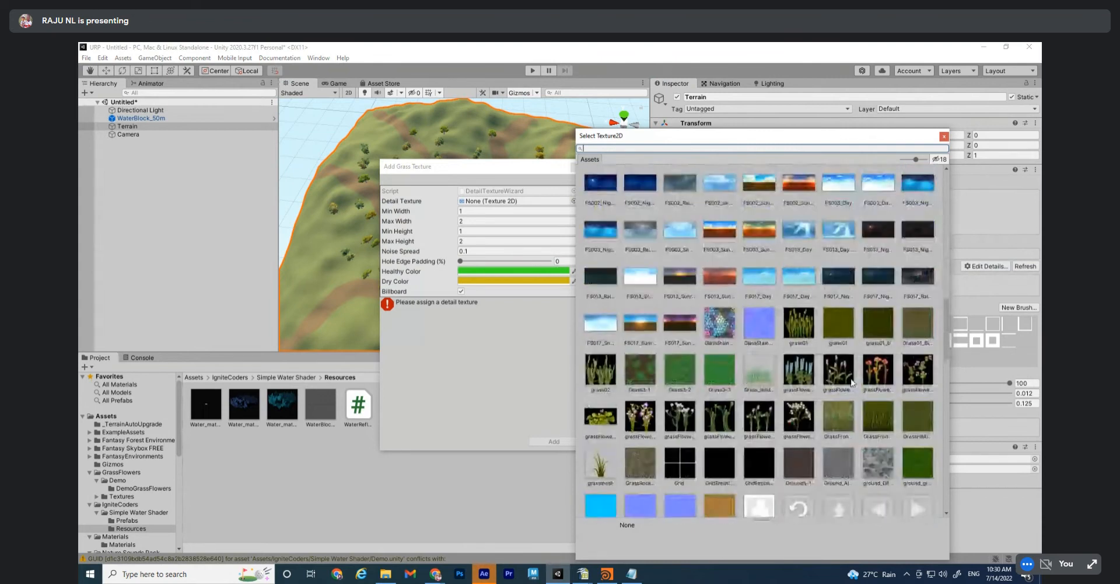
scroll(804, 450, down, 2)
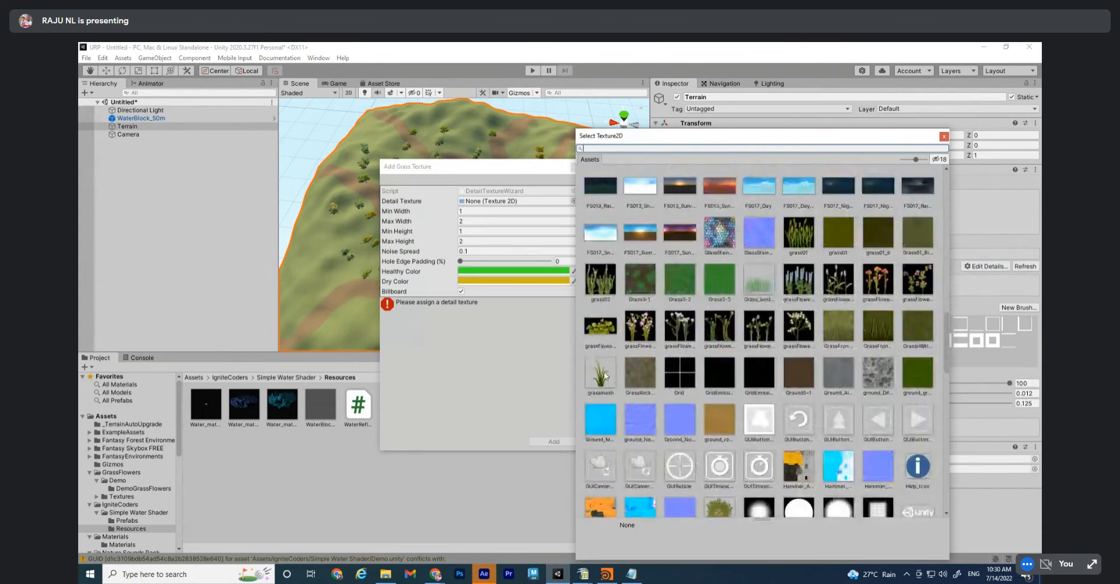
click(602, 377)
double_click(756, 288)
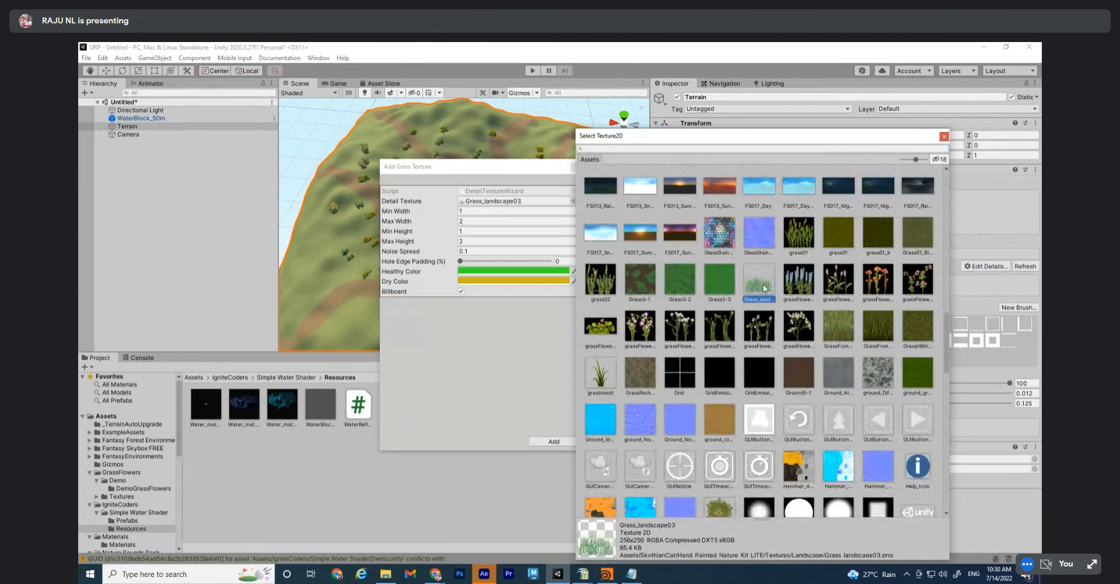
click(553, 441)
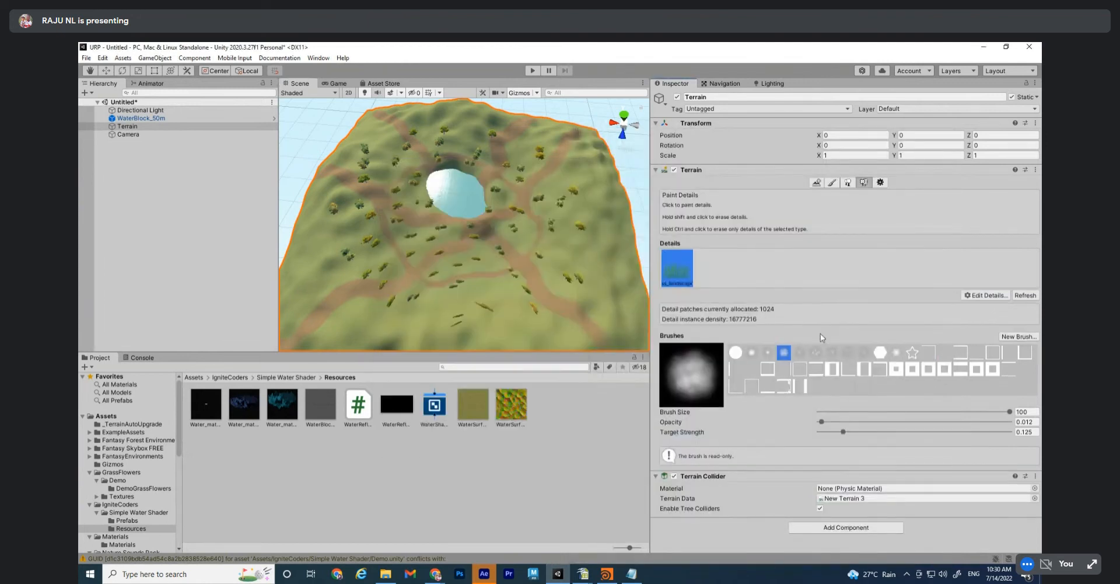
Add Brush_Flower as a second grass texture for the terrain details
click(988, 299)
click(980, 306)
click(573, 201)
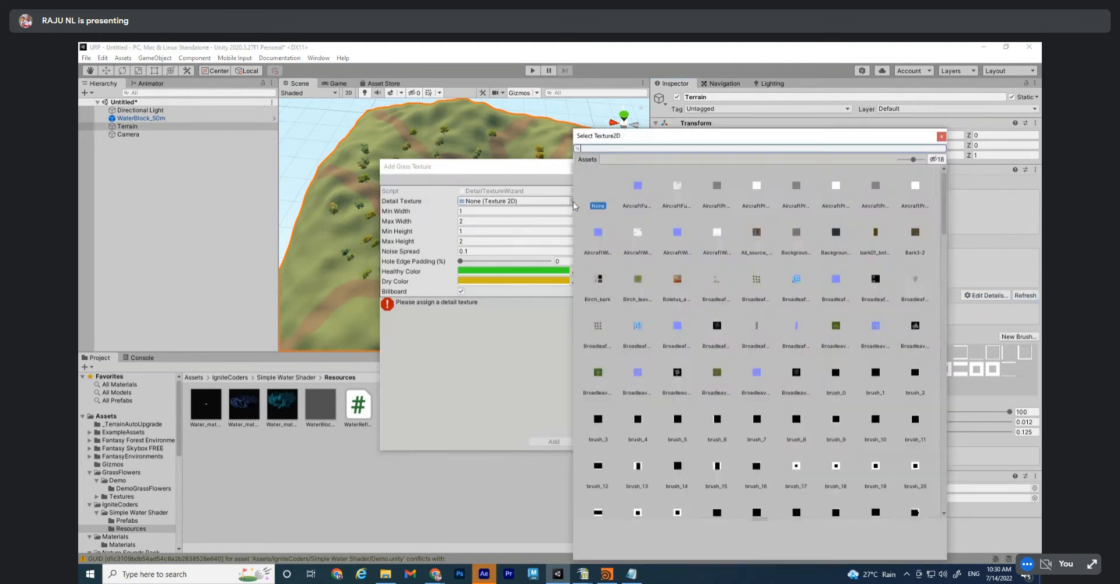
scroll(712, 375, down, 6)
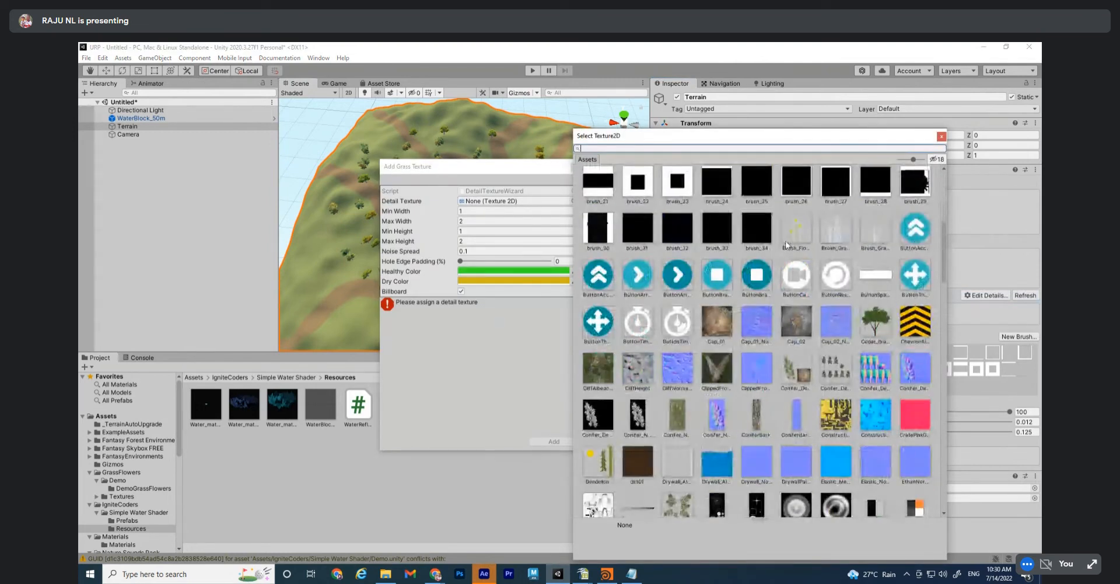
double_click(786, 244)
click(552, 441)
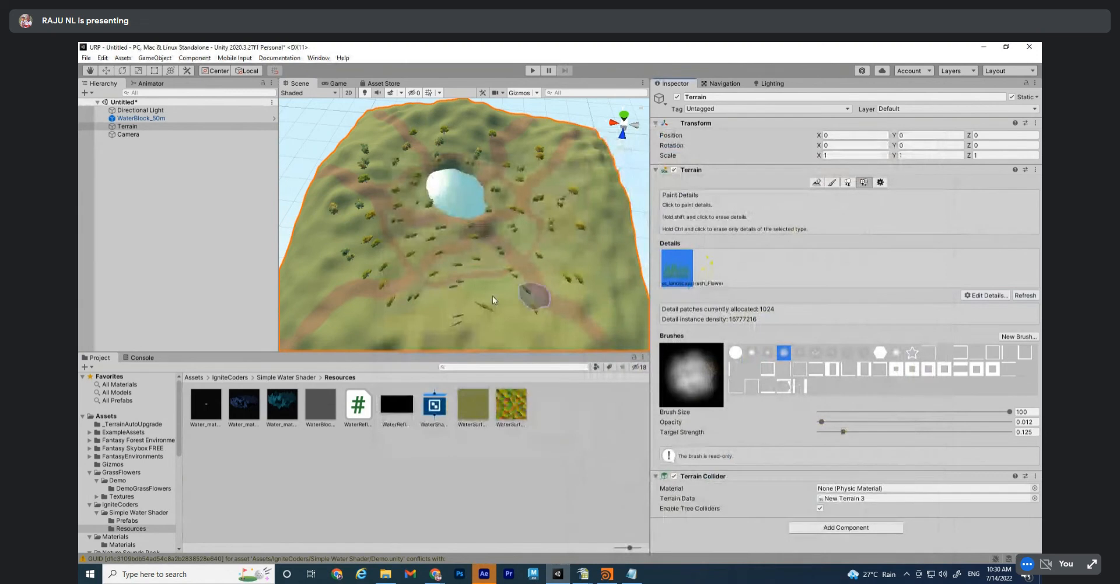
Set the detail brush's target strength to 0.0625
drag(837, 433, 827, 432)
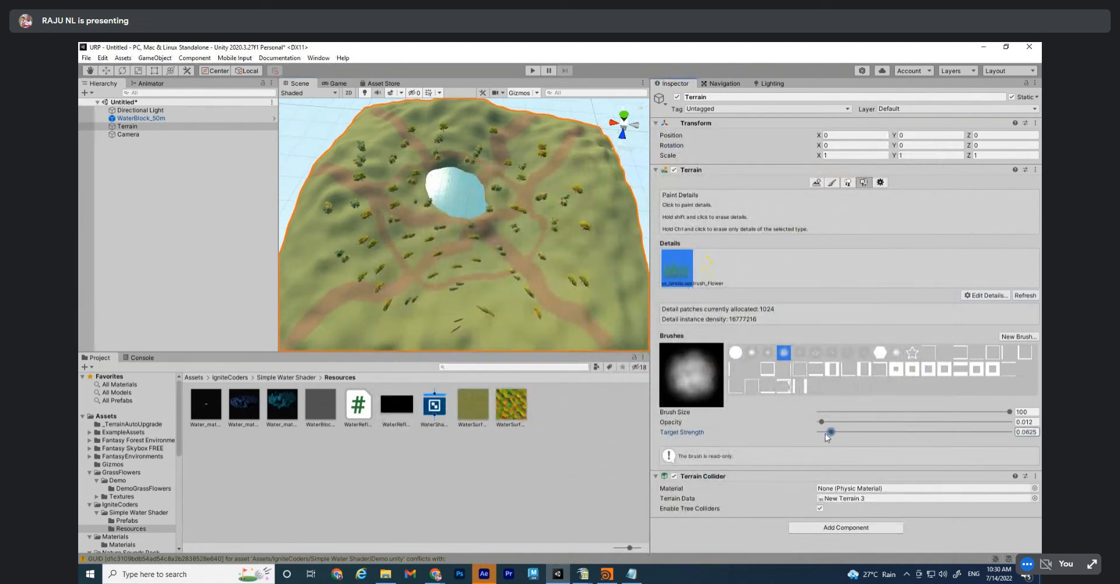
alt+drag(407, 270, 440, 260)
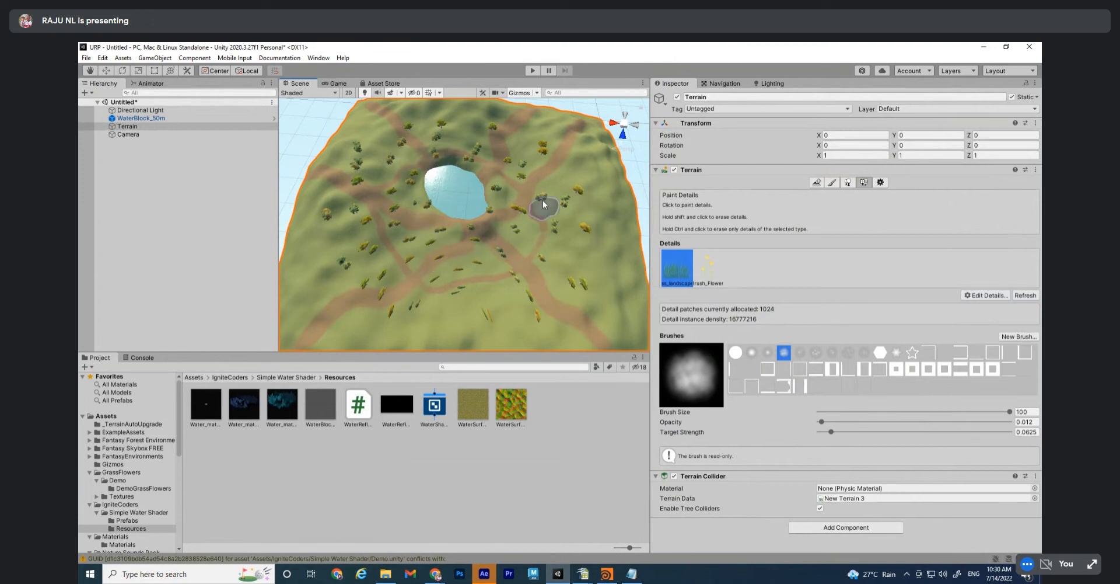
Inspect the terrain surface, trees and paths around the lake up close and from above
alt+right_drag(470, 266, 603, 340)
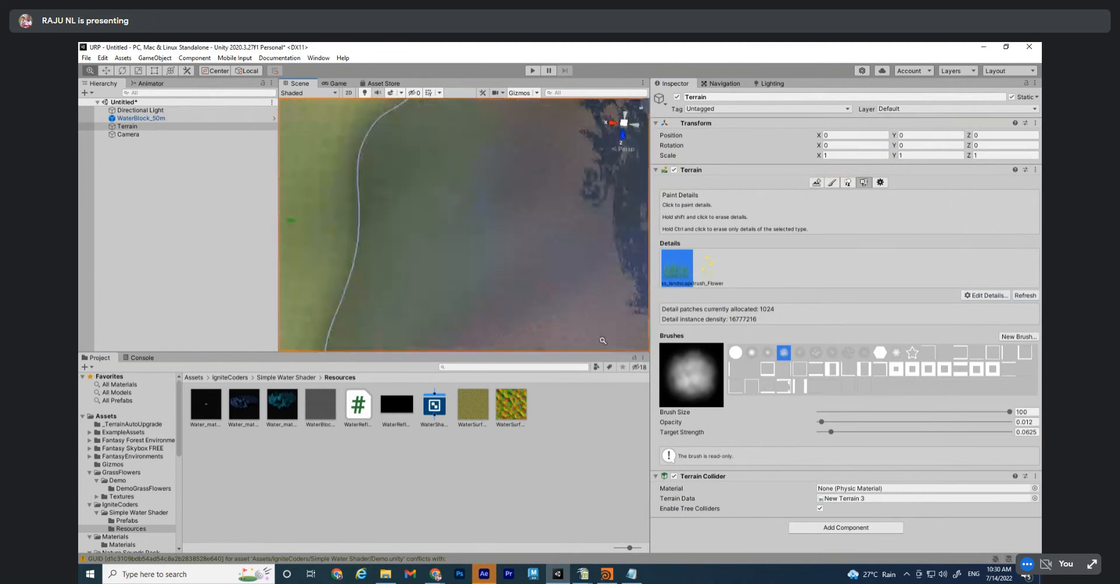
mouse_move(482, 260)
alt+right_down()
mouse_move(367, 250)
mouse_move(675, 305)
mouse_move(613, 318)
mouse_move(467, 262)
alt+right_up()
alt+drag(467, 263, 412, 230)
middle_drag(413, 231, 438, 304)
middle_drag(383, 187, 410, 276)
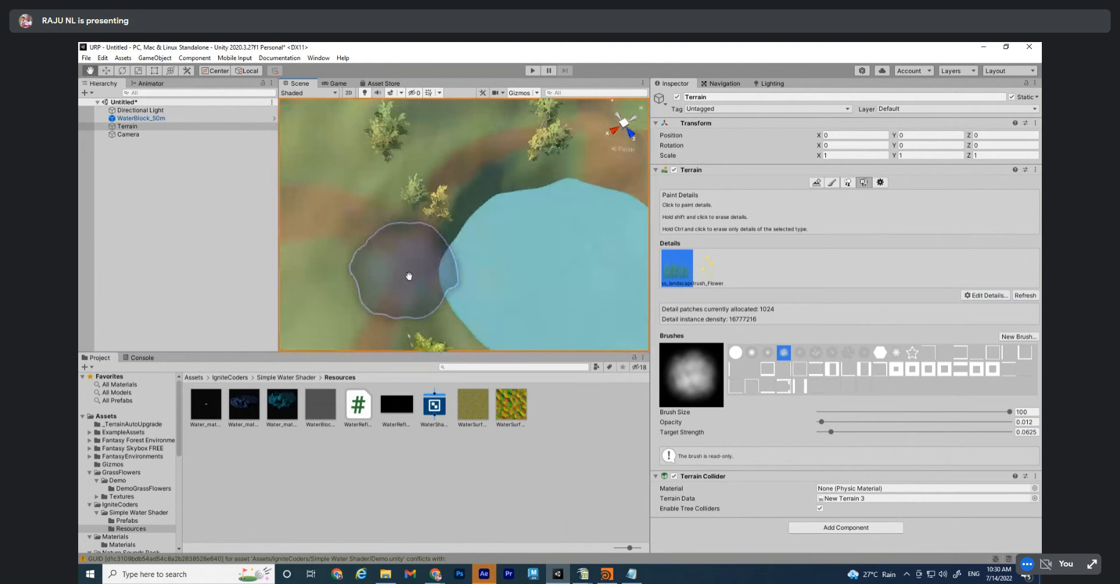
scroll(409, 276, down, 5)
middle_drag(542, 156, 379, 198)
middle_drag(569, 266, 489, 323)
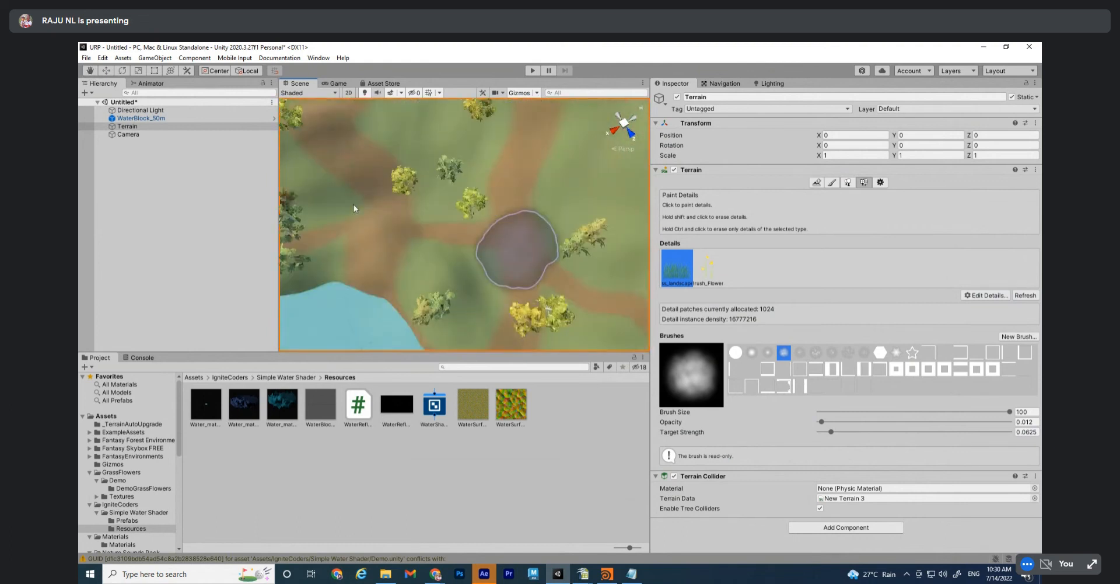
scroll(535, 246, down, 6)
alt+drag(502, 207, 376, 217)
middle_drag(424, 236, 470, 279)
middle_drag(504, 149, 512, 182)
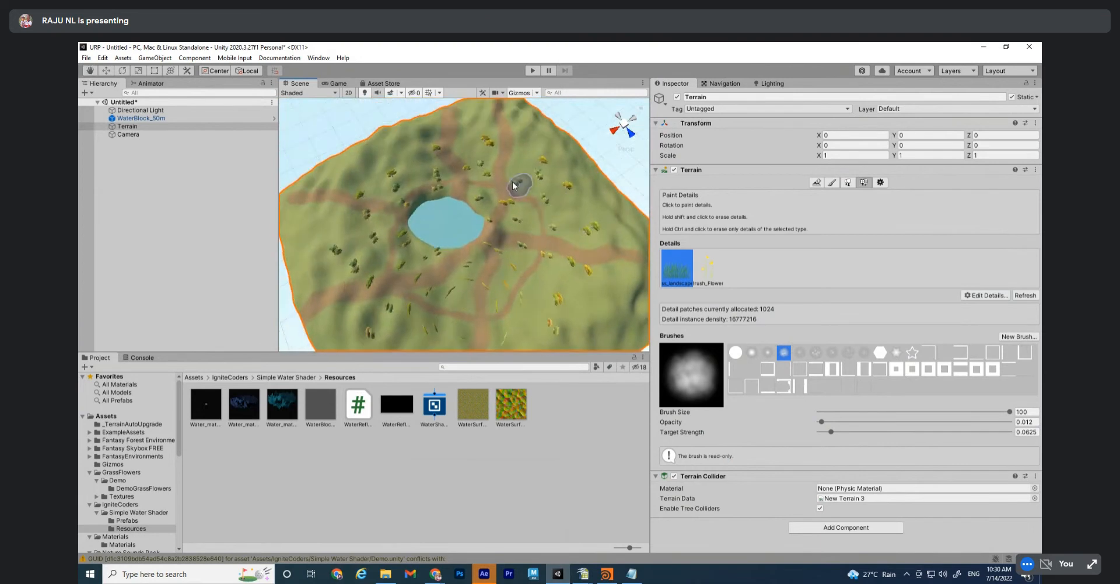
Select the Brush_Flower detail for painting and apply its grass texture settings with the default sizes and colors
double_click(715, 268)
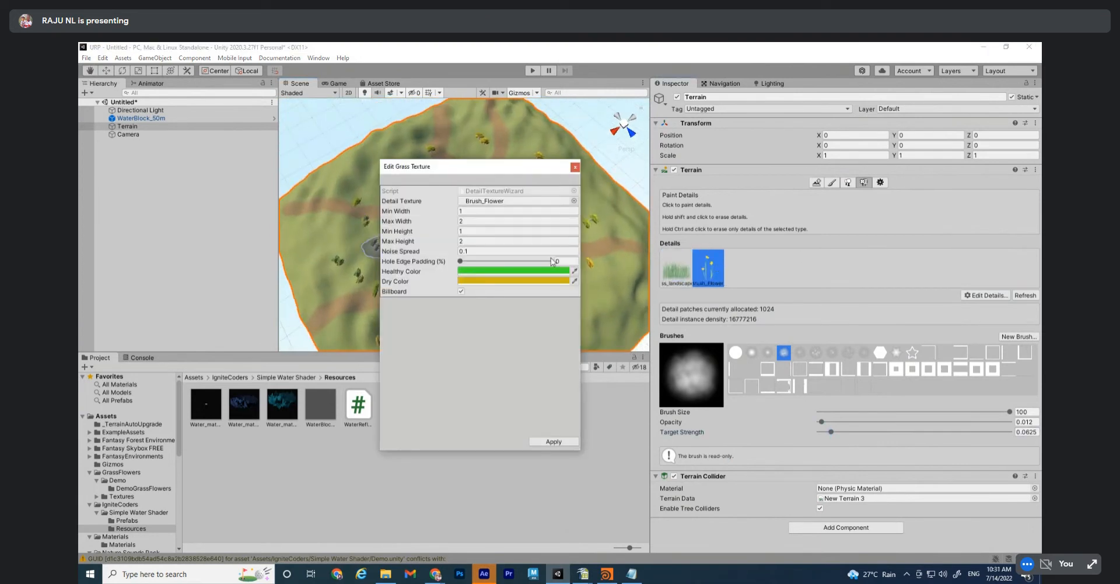
click(553, 442)
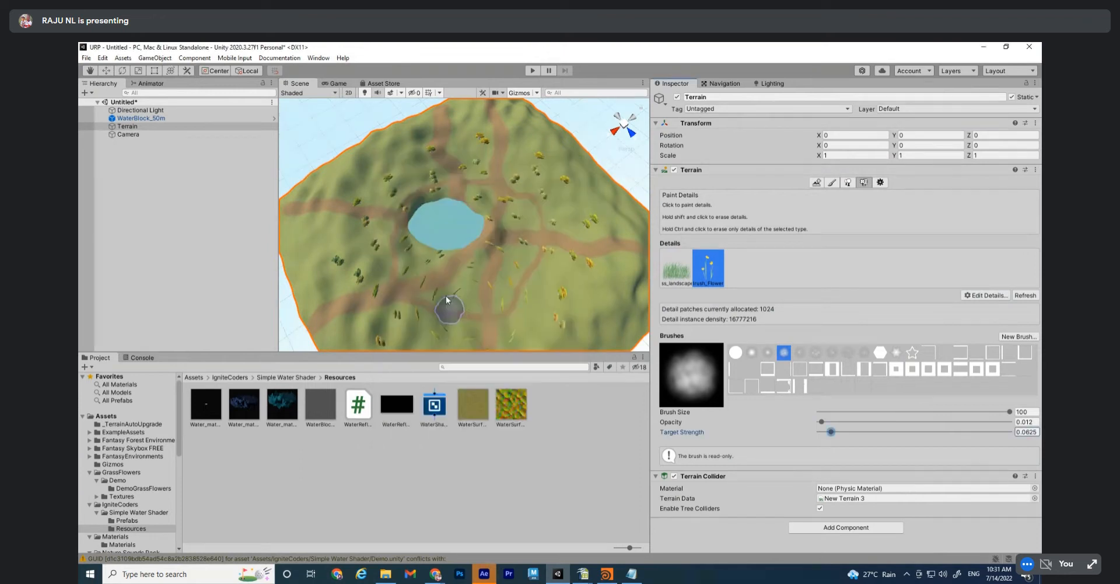
scroll(363, 254, up, 3)
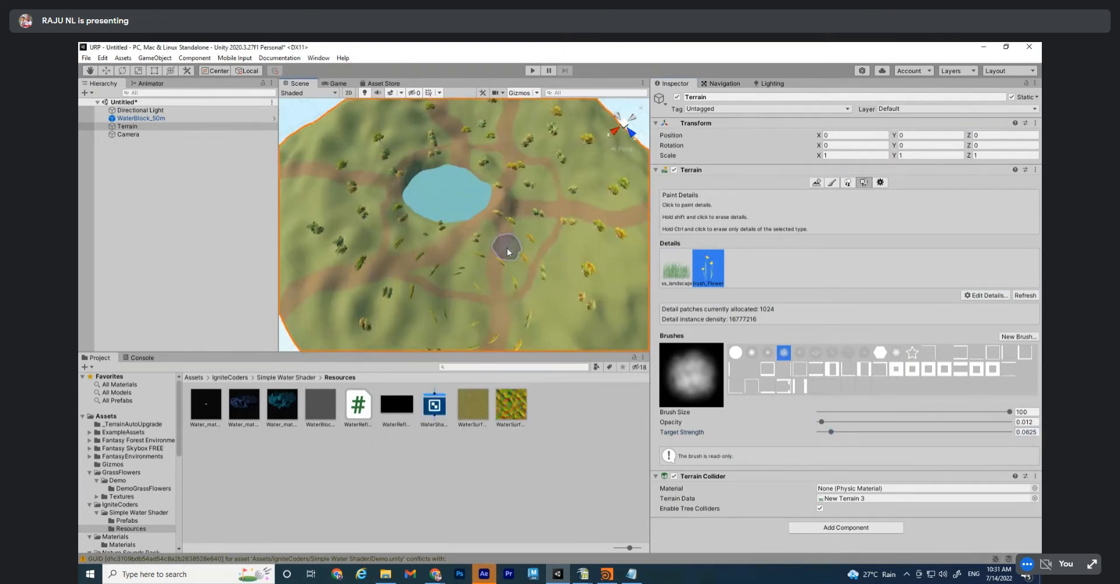
click(866, 184)
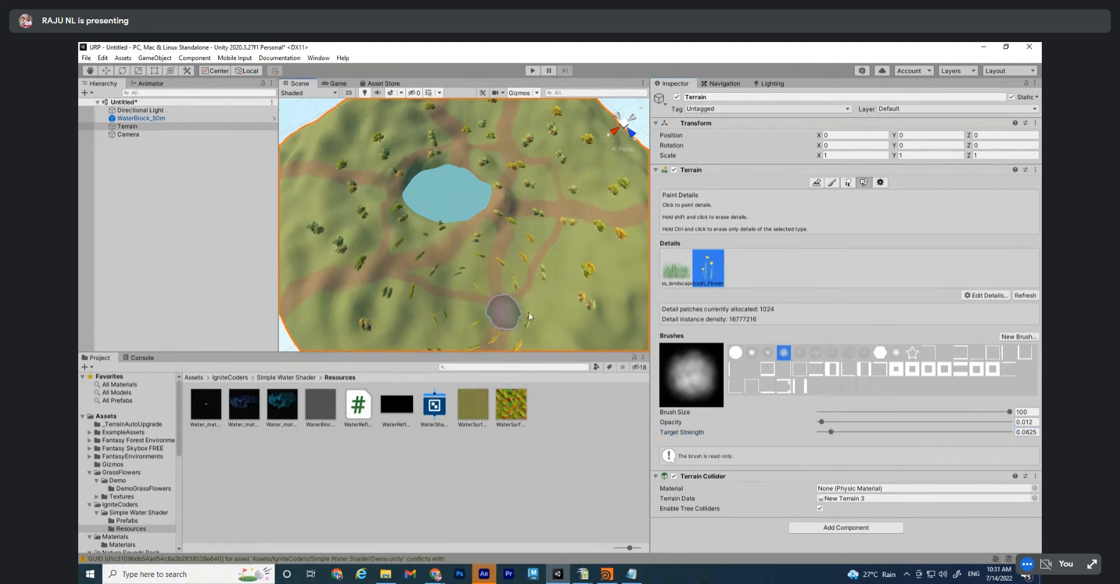
Examine the lake shore and surrounding trees from several angles to check the ground for painted details
alt+drag(579, 277, 523, 248)
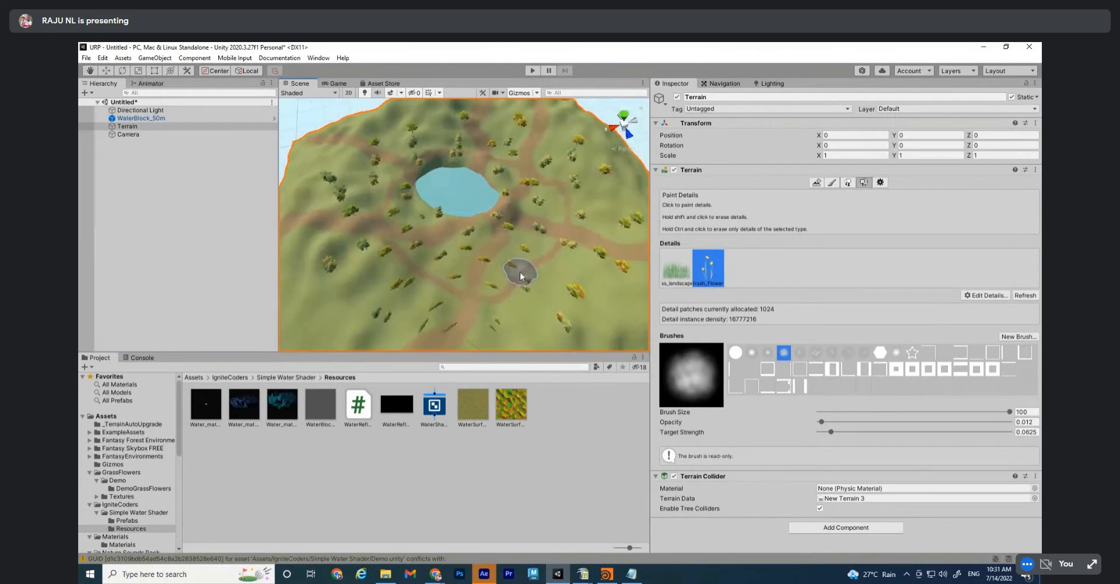
middle_drag(520, 275, 545, 280)
scroll(507, 239, up, 3)
mouse_move(520, 250)
alt+mouse_down()
mouse_move(475, 295)
mouse_move(378, 259)
mouse_move(392, 255)
mouse_move(389, 270)
mouse_move(552, 166)
alt+mouse_up()
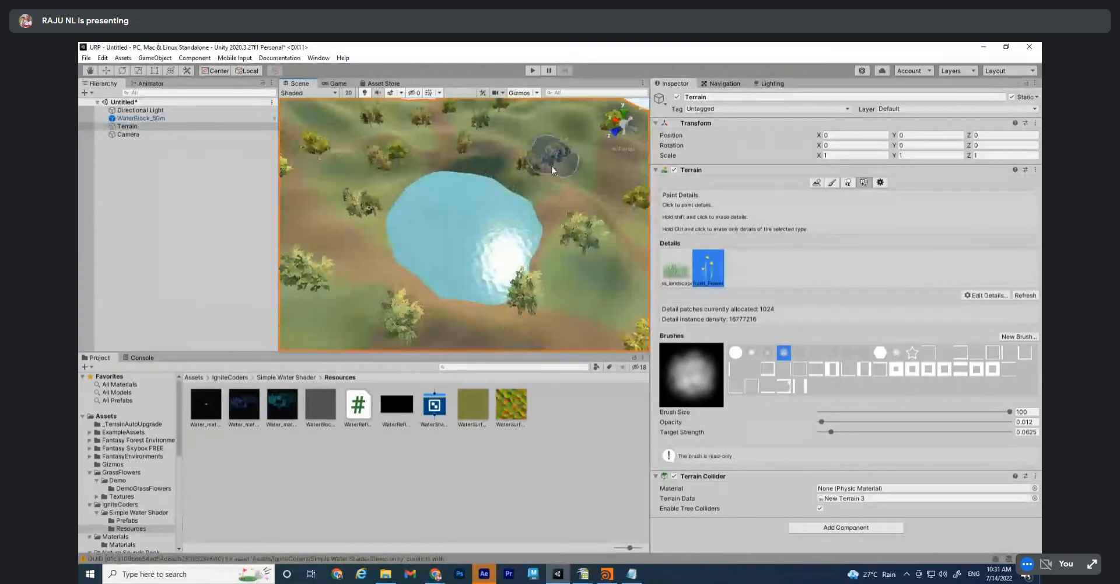
alt+drag(517, 264, 325, 280)
alt+drag(395, 270, 358, 333)
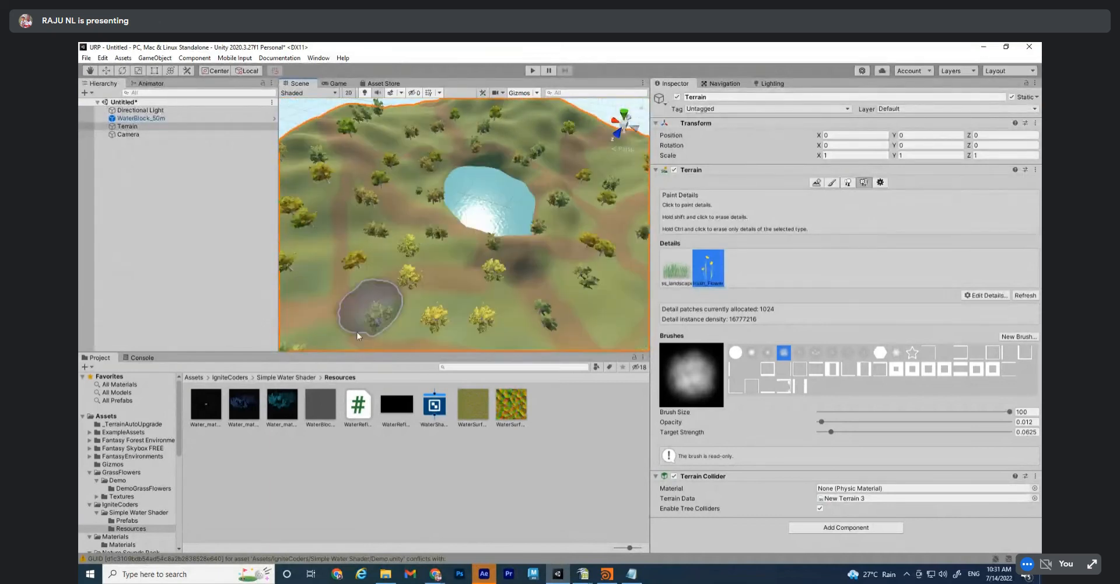
alt+right_drag(453, 237, 540, 288)
mouse_move(540, 288)
middle_down()
mouse_move(578, 263)
mouse_move(546, 265)
mouse_move(533, 293)
middle_up()
scroll(540, 238, up, 3)
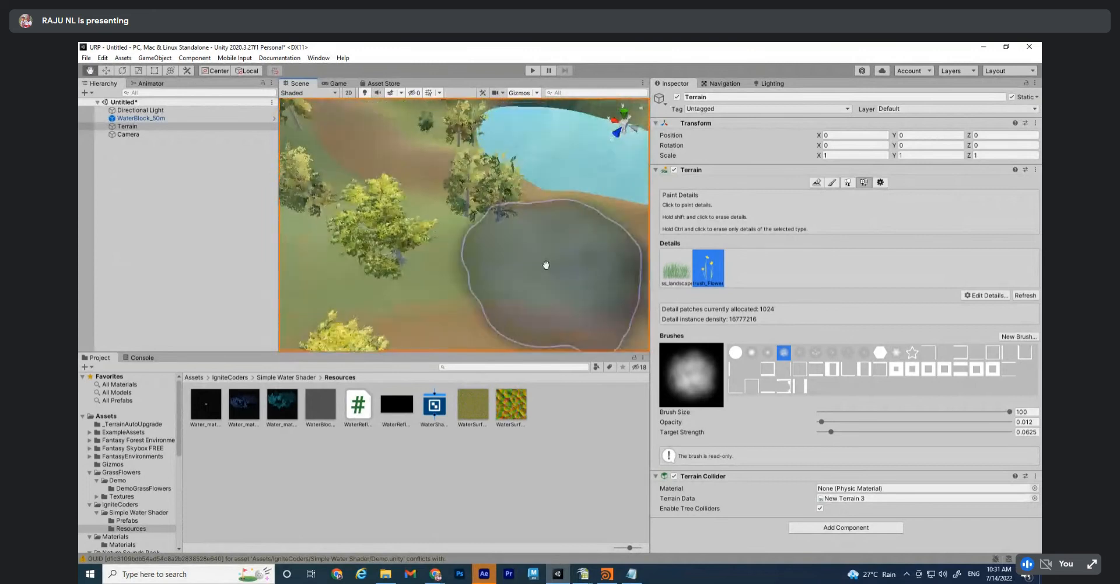
alt+drag(533, 293, 515, 275)
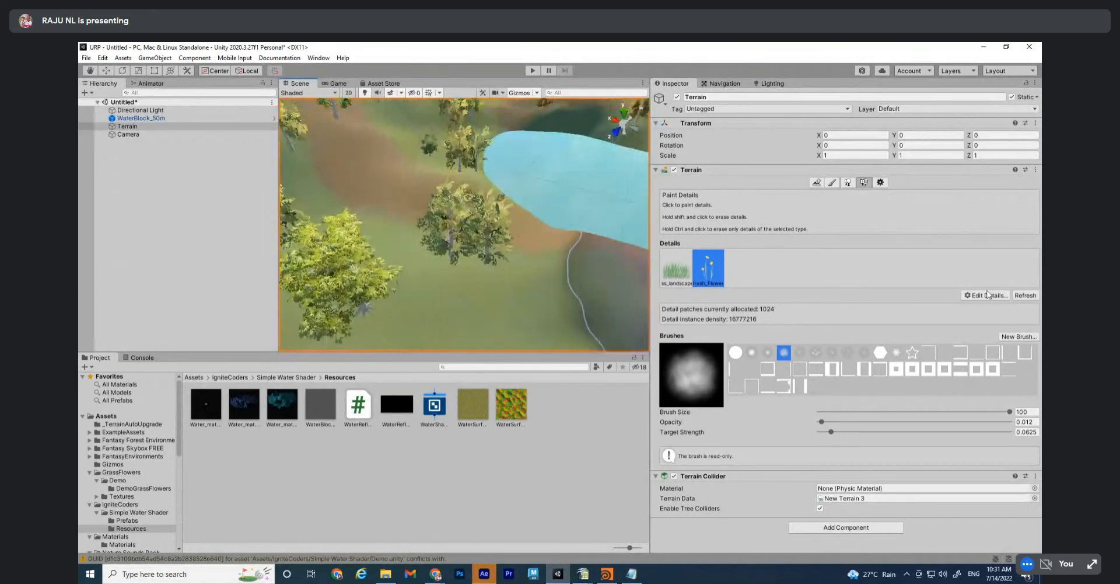
click(986, 295)
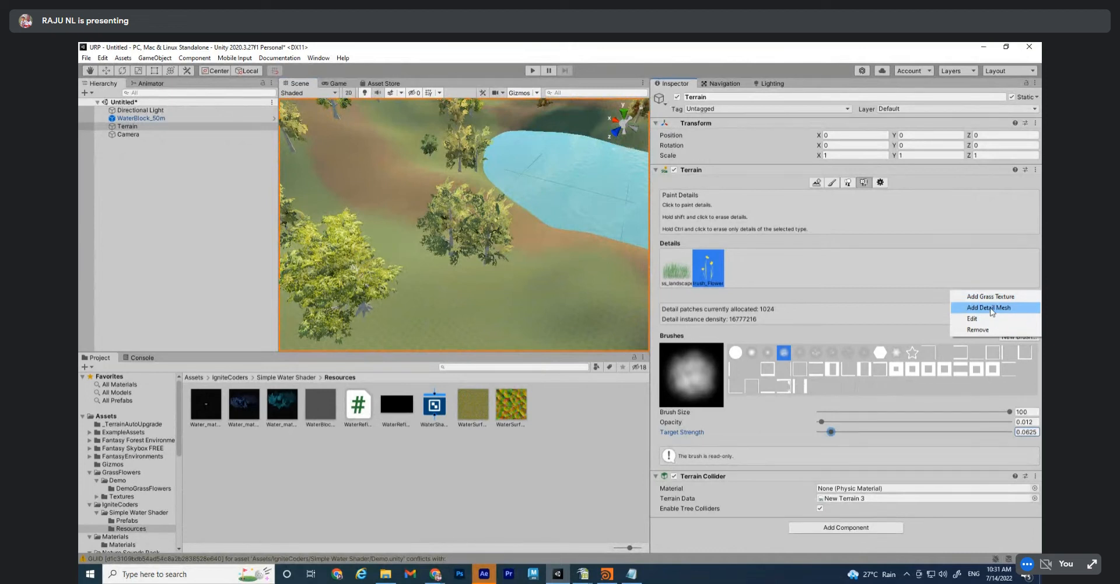
click(991, 310)
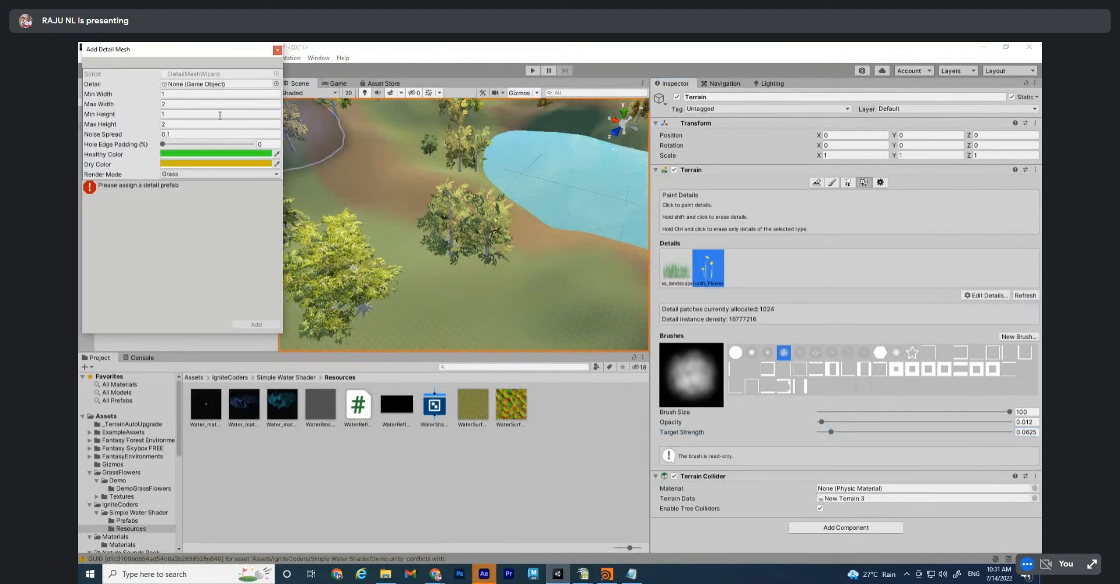
click(276, 84)
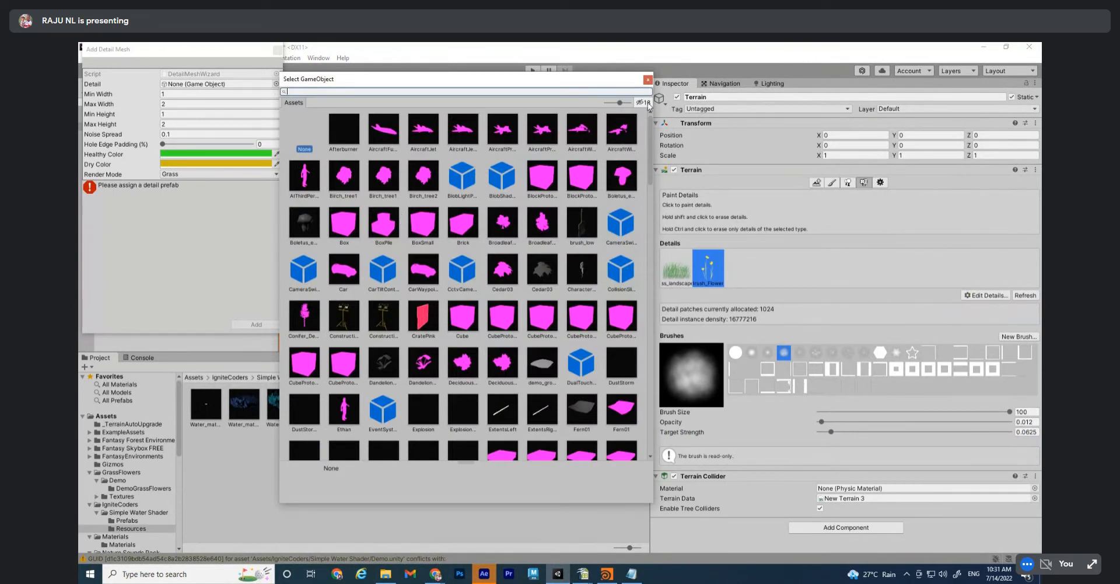
click(648, 79)
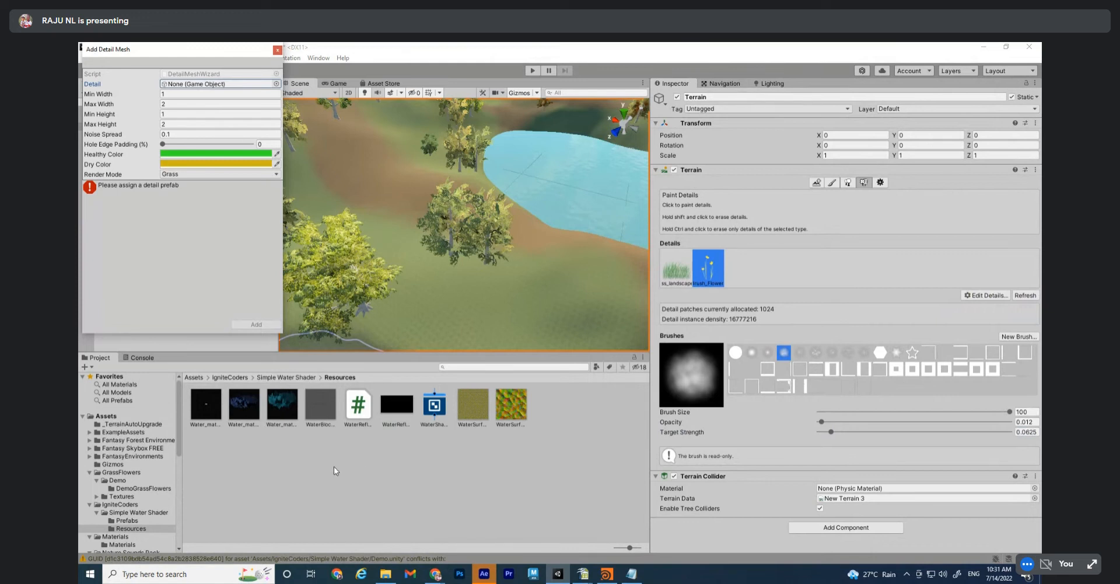
click(277, 85)
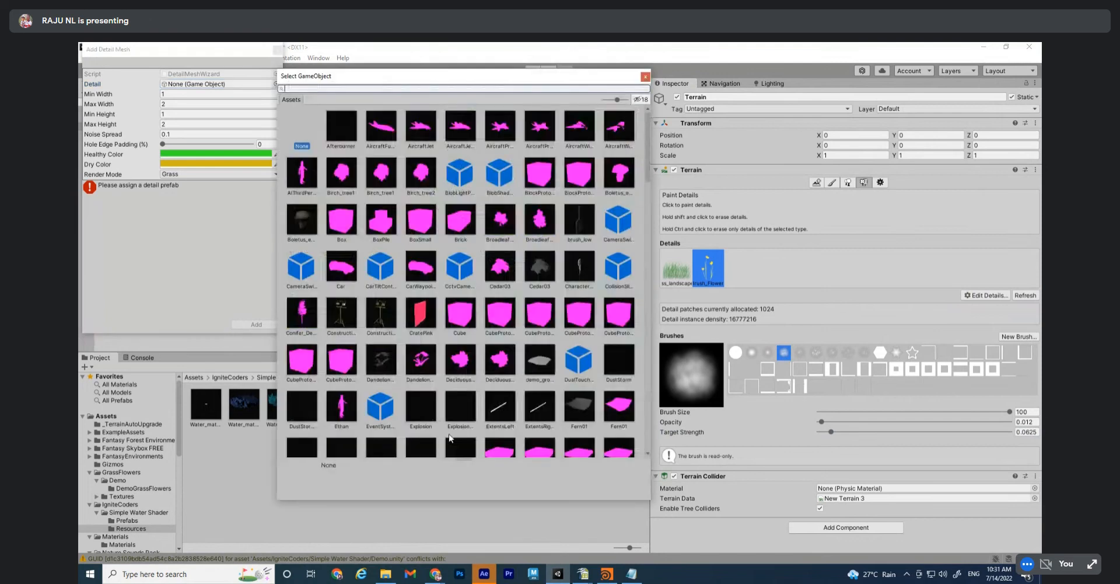
click(421, 269)
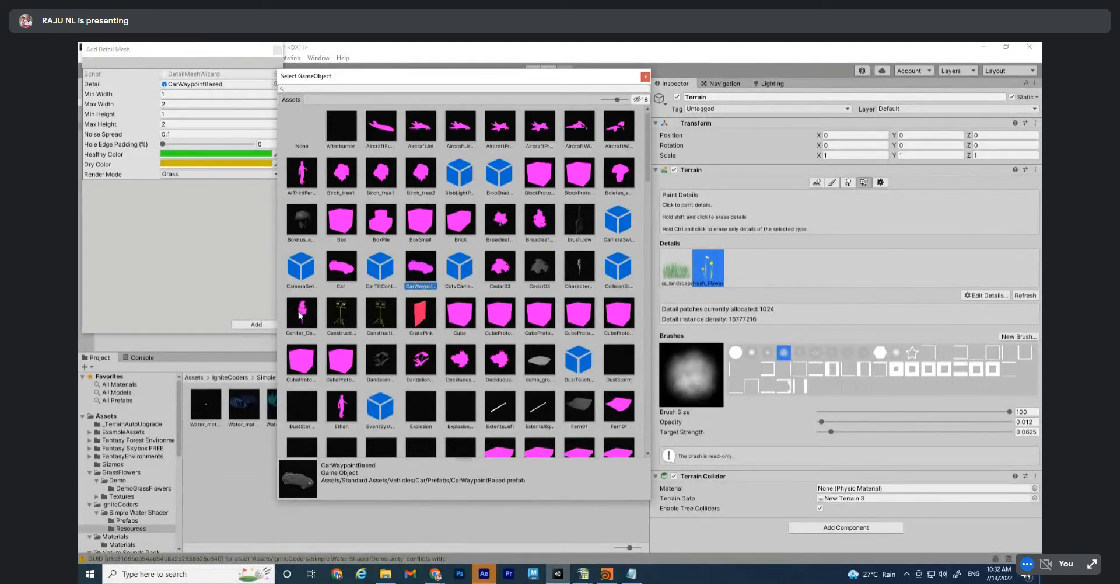
click(645, 77)
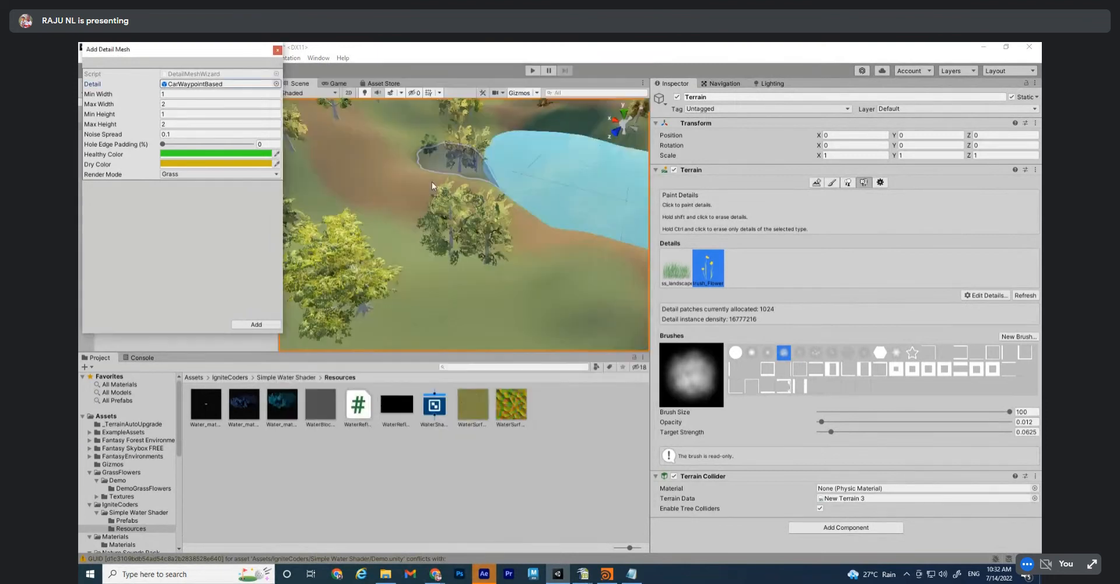
click(278, 50)
Save the scene as urpset01 in the project's Assets folder
scroll(437, 157, down, 3)
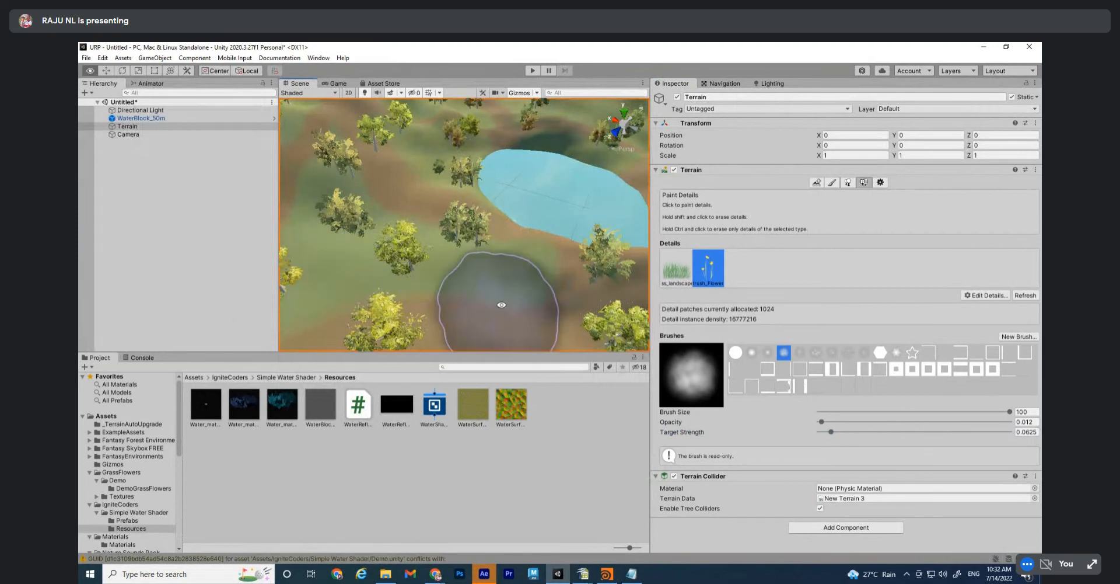
scroll(418, 271, down, 4)
alt+drag(580, 262, 548, 267)
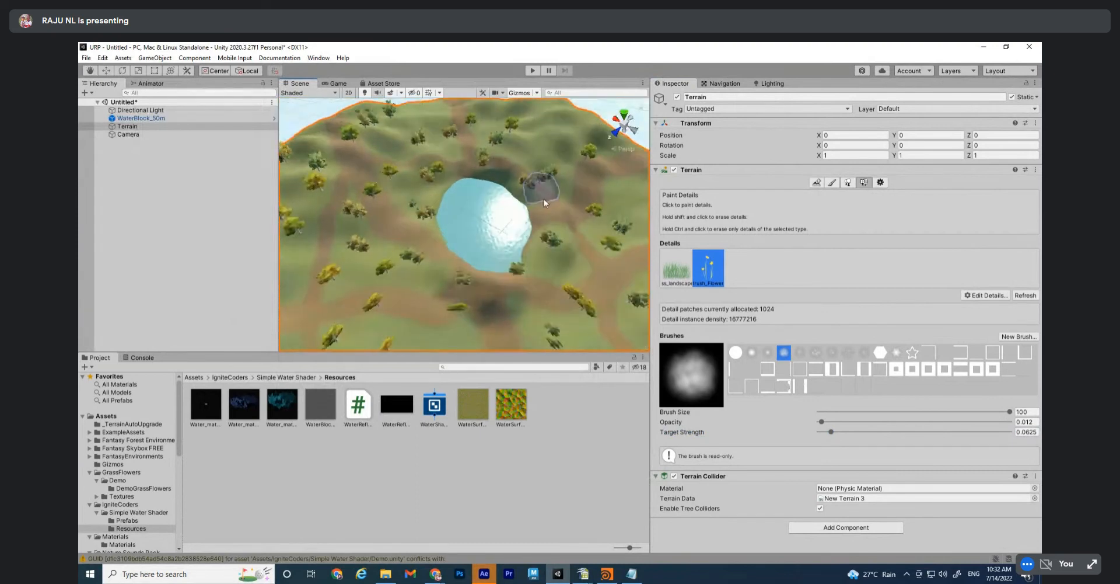
click(275, 339)
middle_drag(387, 228, 387, 195)
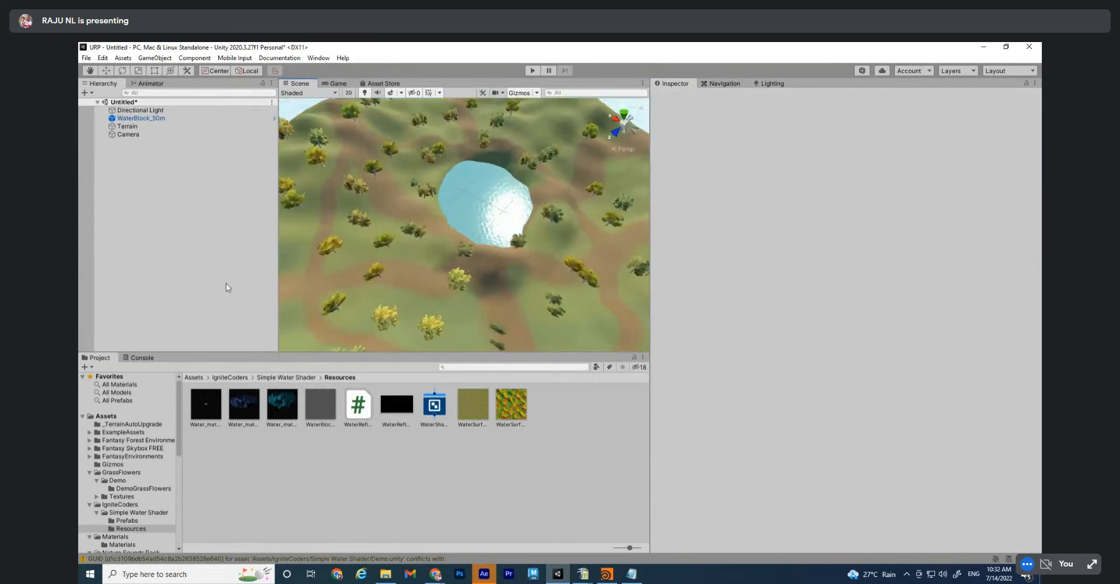
click(129, 126)
alt+drag(405, 225, 488, 279)
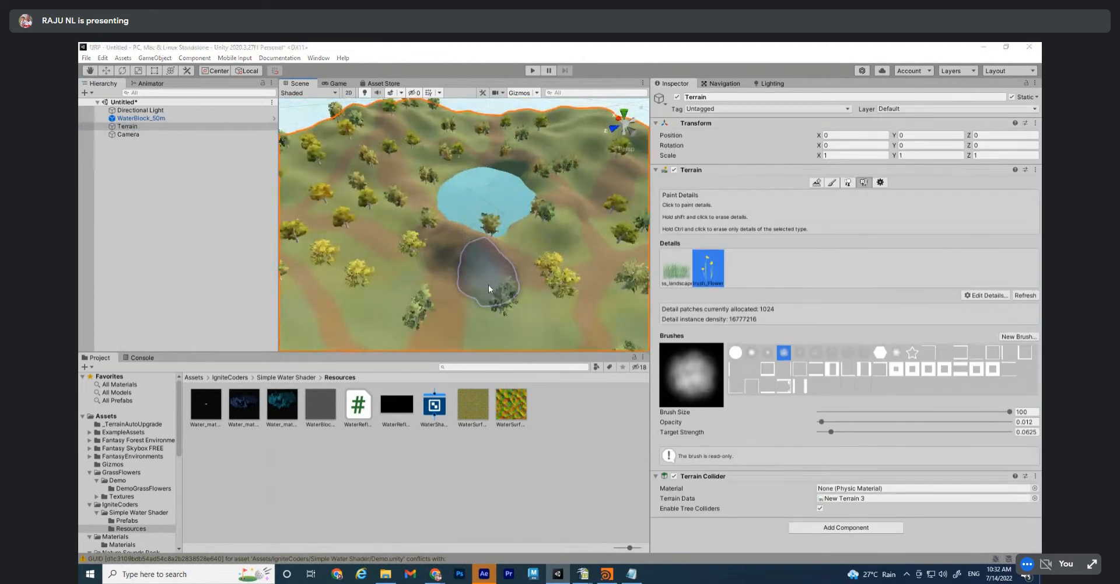
key(ctrl+s)
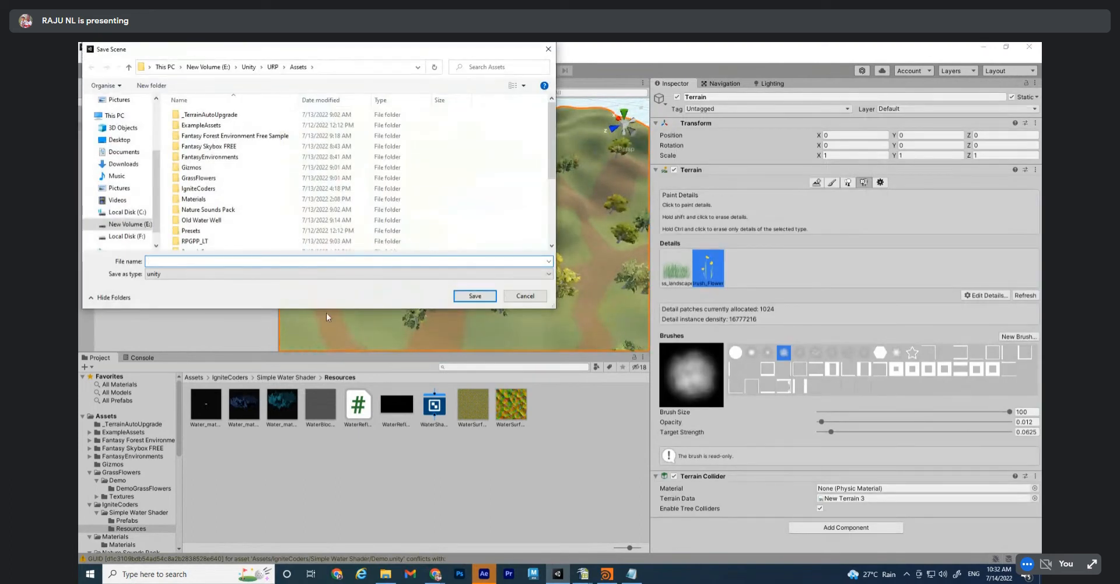
text(urpset01)
key(Return)
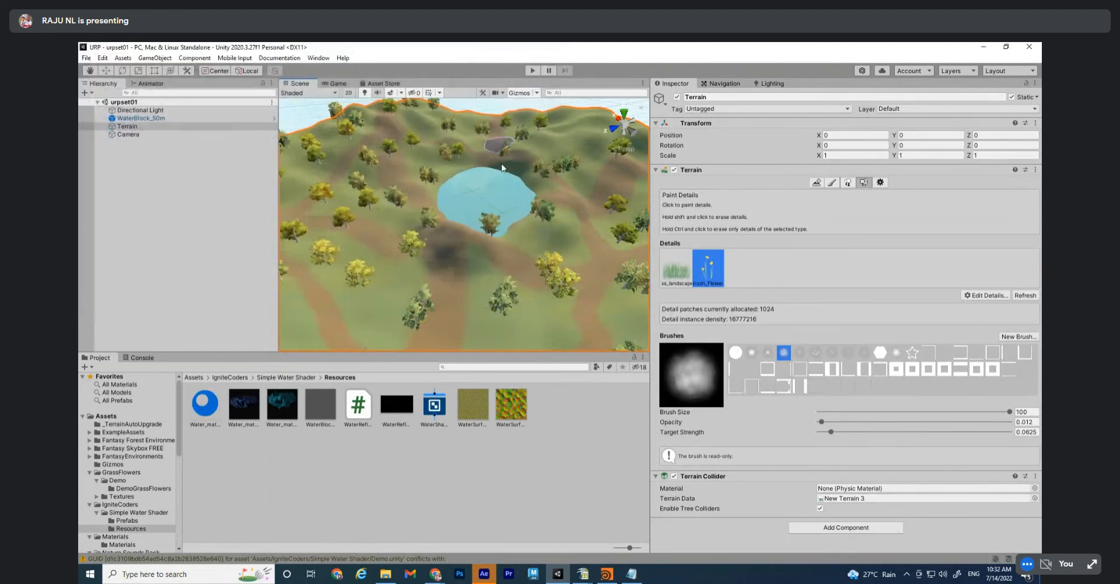
Place the old_water_well prefab from the Old Water Well assets on the terrain near the lake
alt+drag(452, 182, 175, 372)
scroll(129, 507, down, 4)
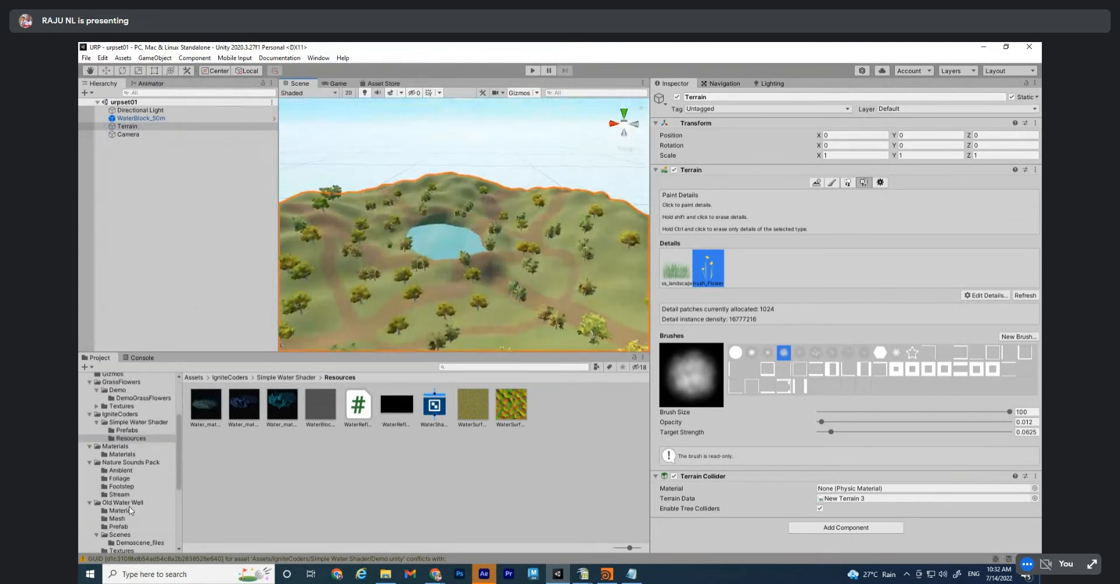
scroll(132, 478, down, 3)
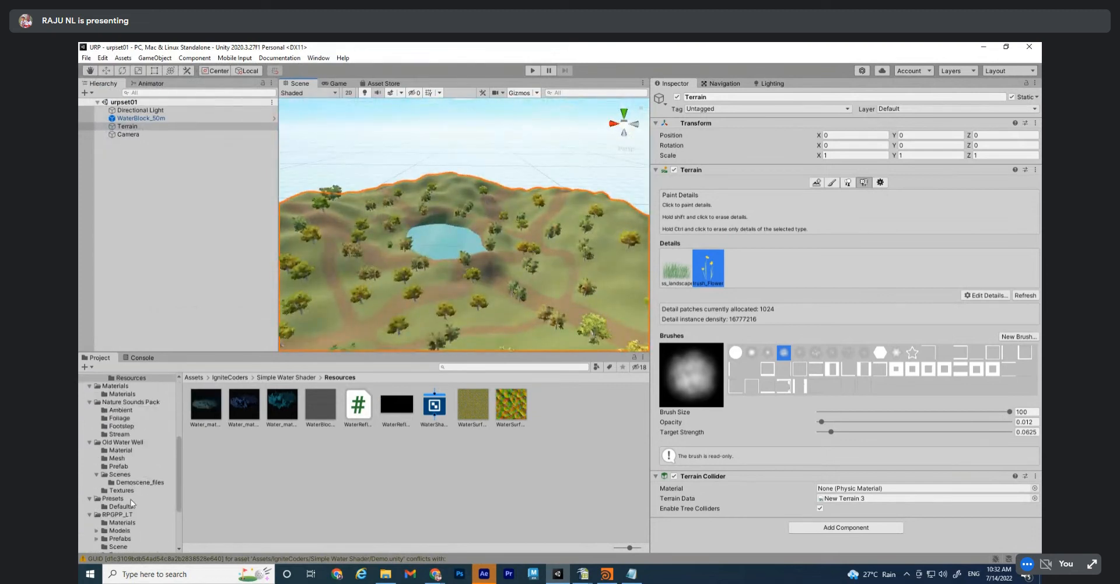
click(138, 466)
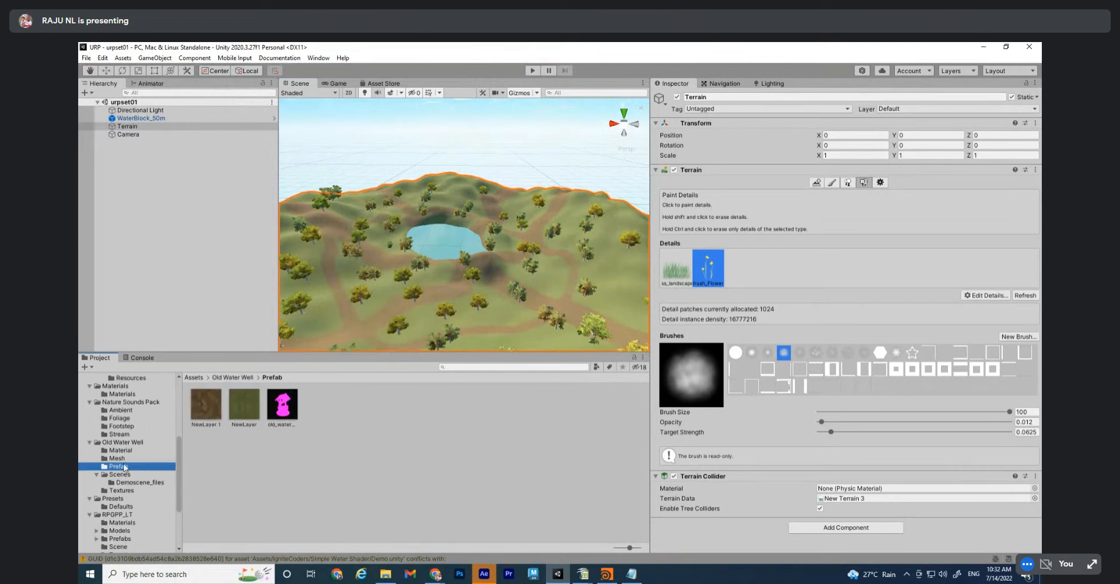
drag(285, 414, 435, 280)
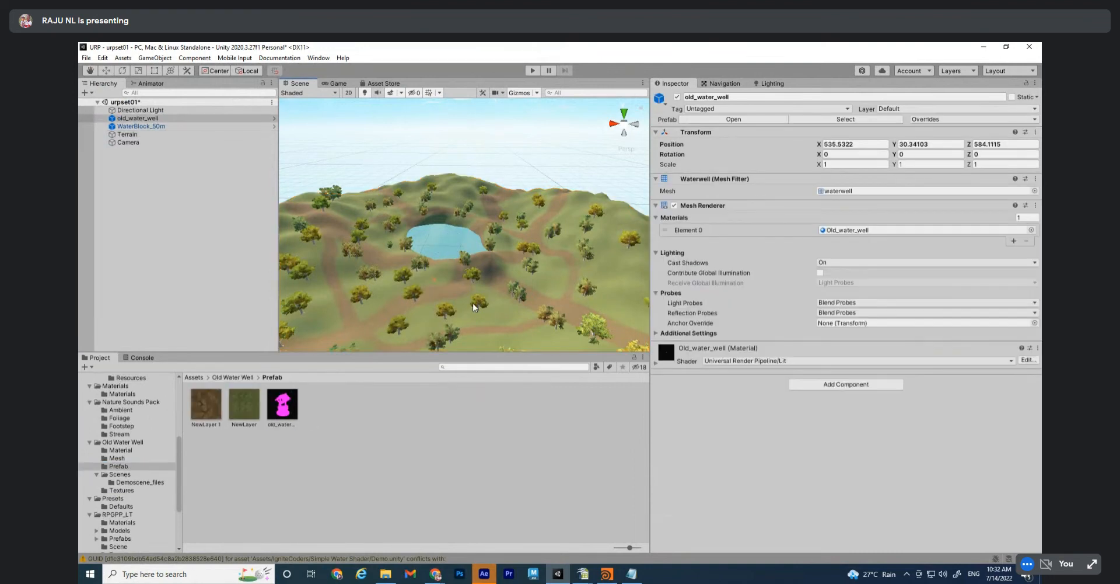
Scale the old water well uniformly to about 19.6 and position it at about X 534.19, Y 30.1, Z 584.15
scroll(443, 273, up, 10)
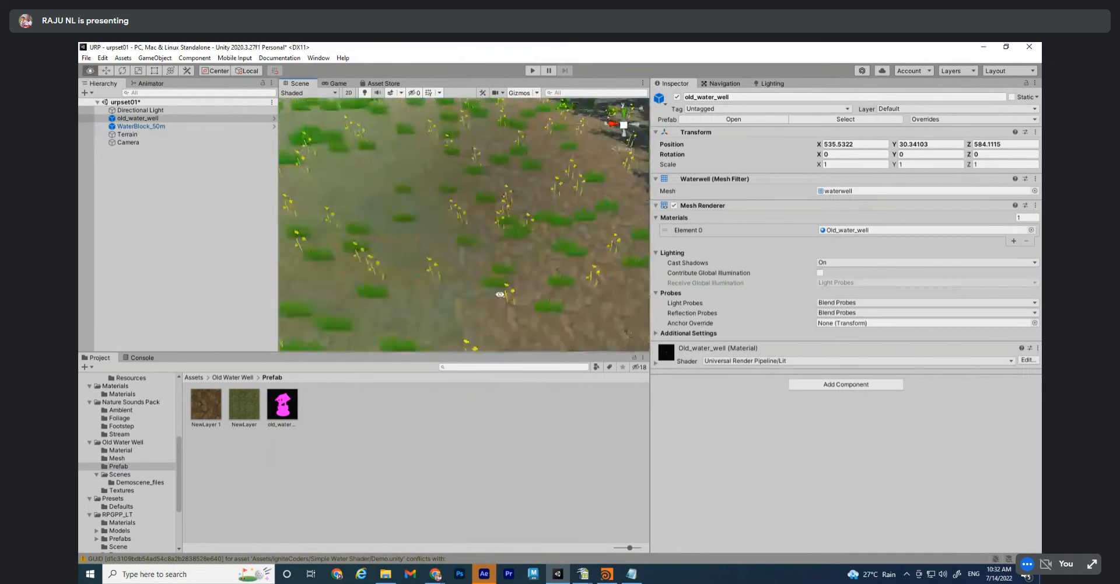
scroll(443, 273, down, 10)
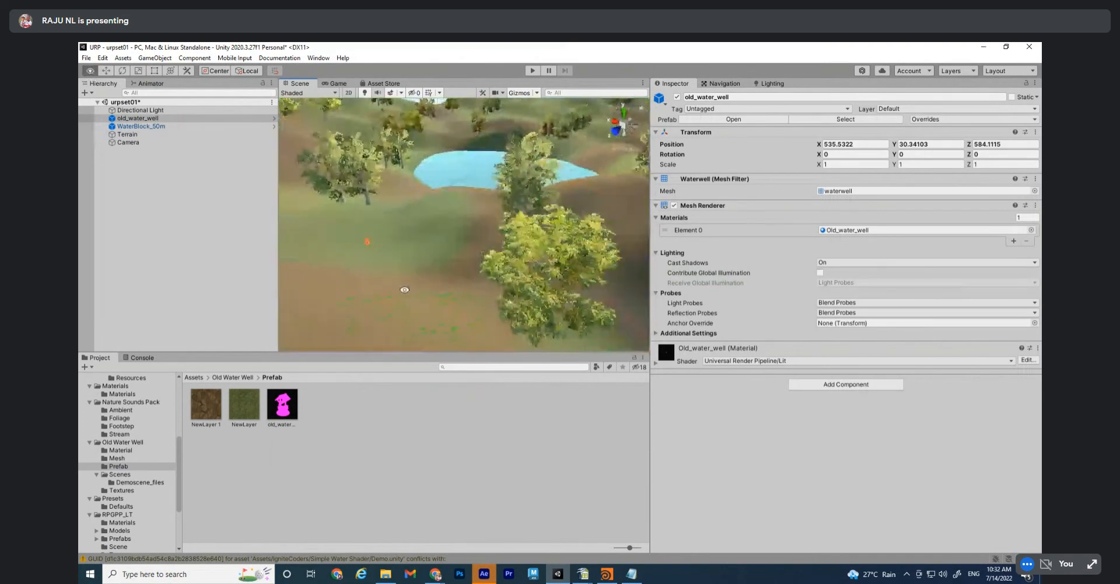
click(142, 151)
click(139, 125)
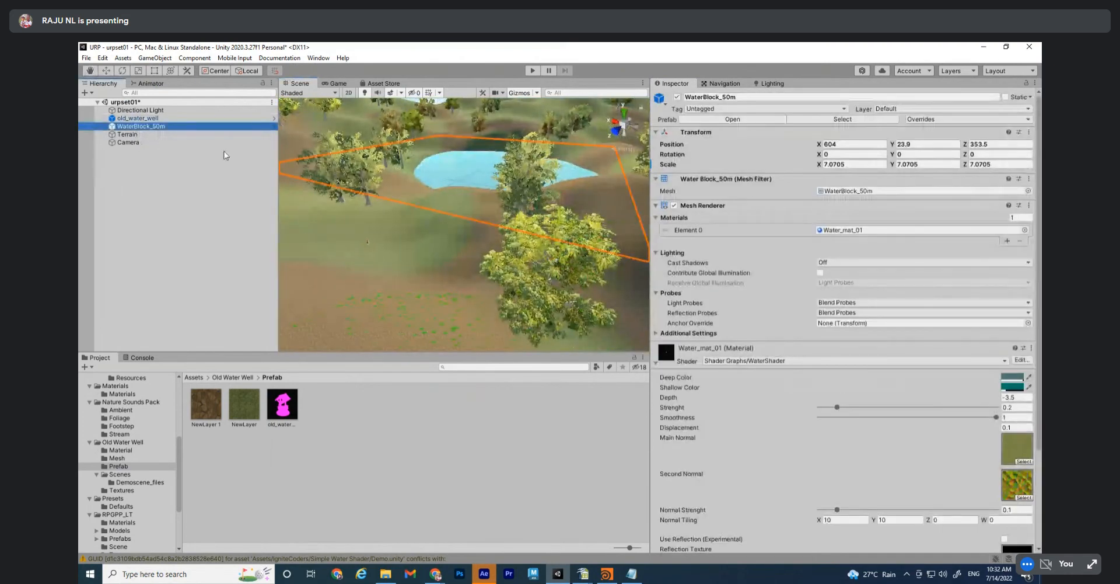
click(143, 118)
drag(368, 243, 372, 180)
key(w)
alt+drag(372, 181, 694, 219)
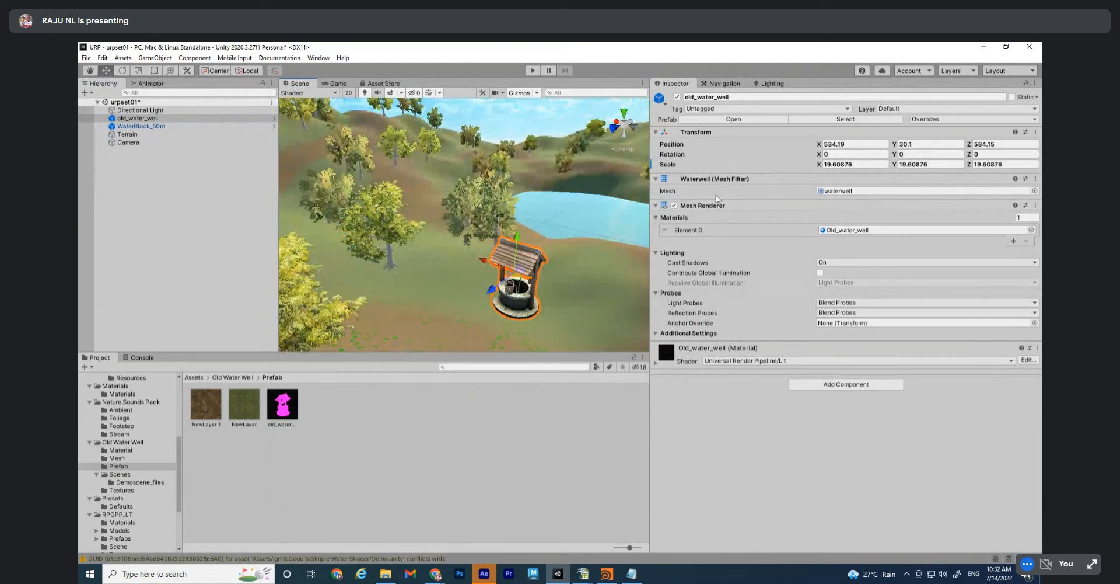
Add a Mesh Collider component to the old water well
click(847, 385)
text(mess)
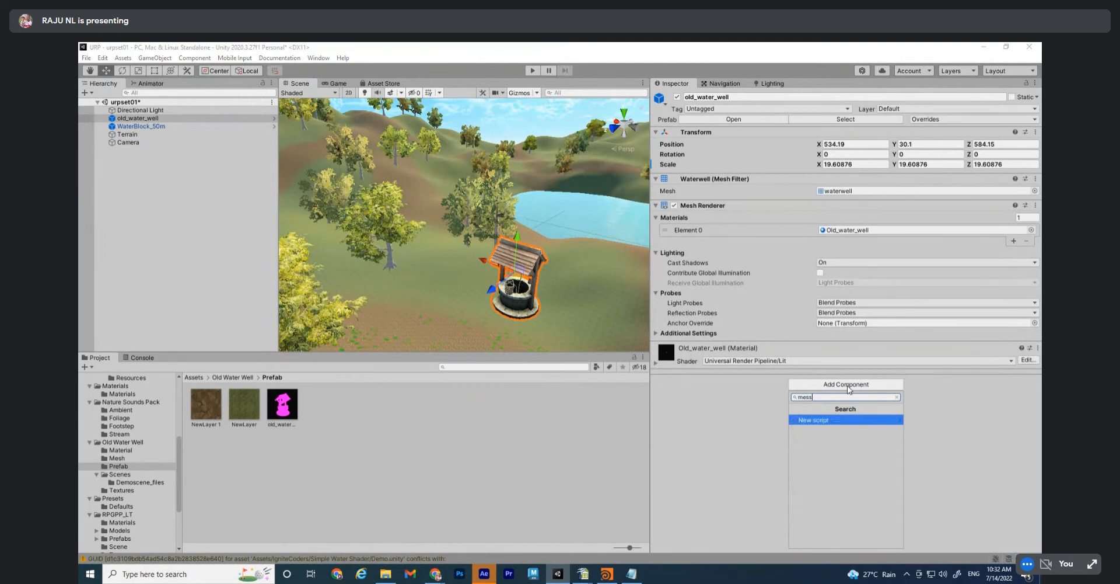
key(BackSpace)
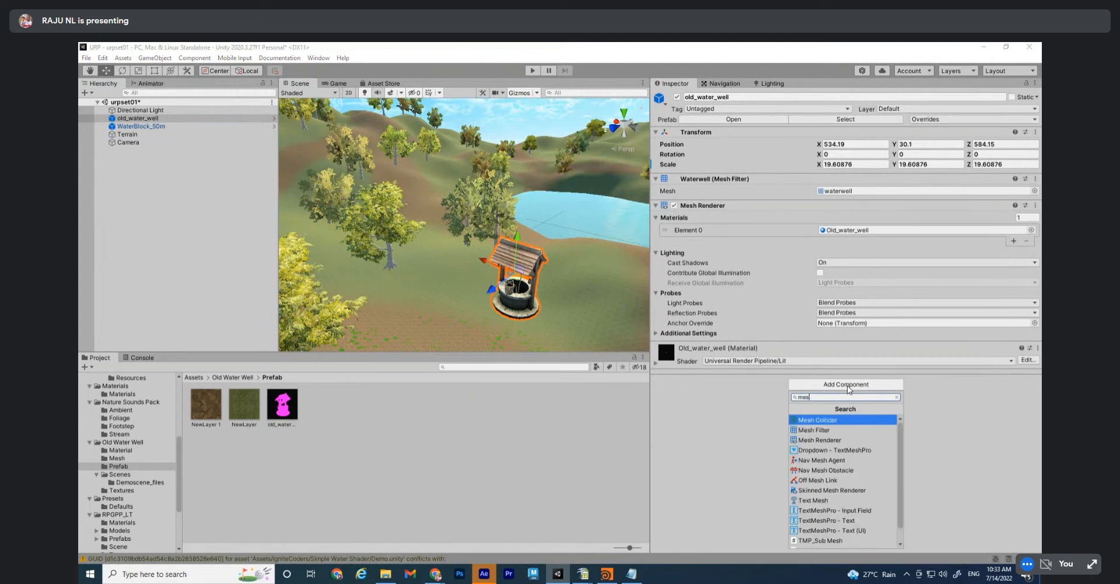
key(Return)
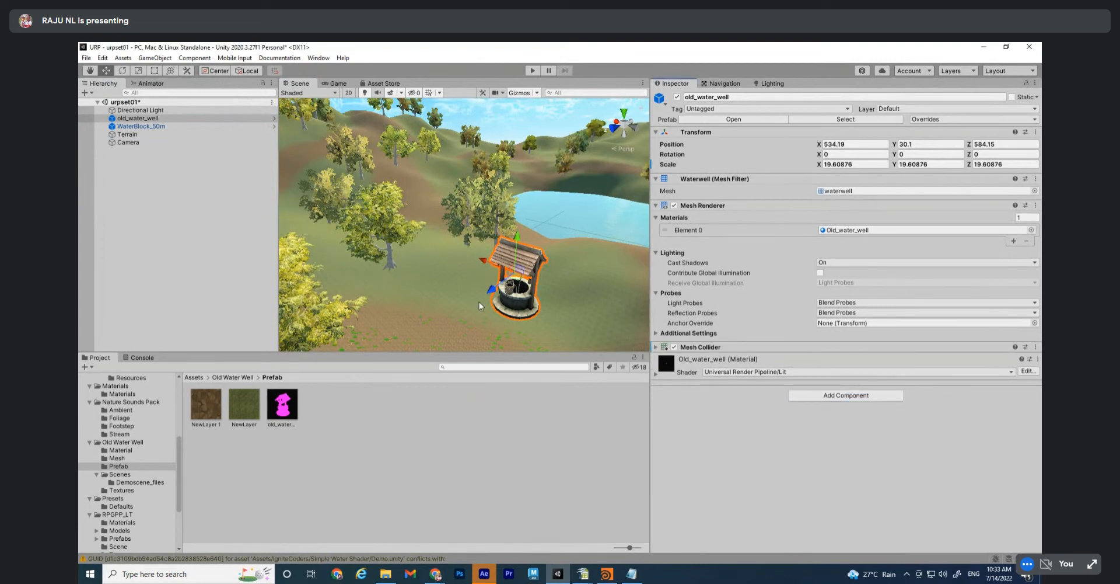
Look through the project's asset folders, including the RPGPP_LT container prefabs, for more objects to place
scroll(479, 302, down, 3)
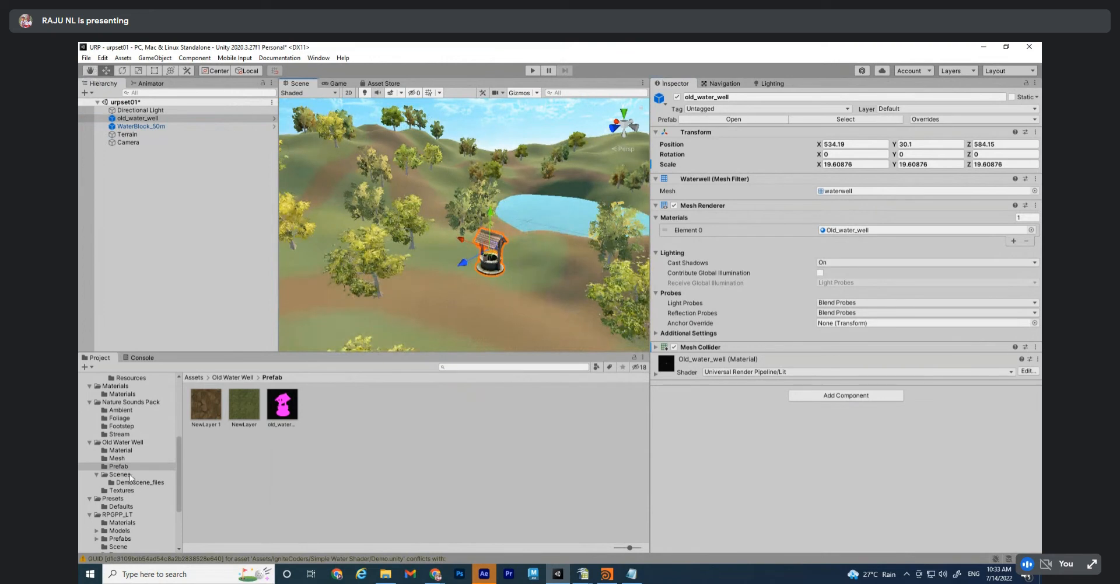
click(120, 418)
click(125, 402)
click(115, 386)
scroll(138, 439, up, 5)
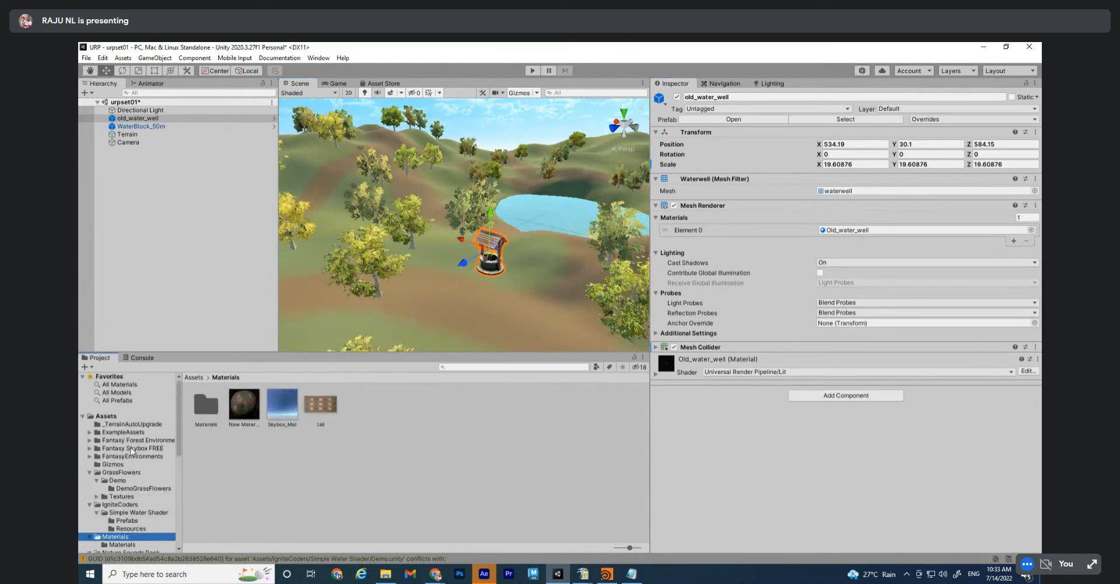
click(129, 448)
scroll(129, 472, down, 6)
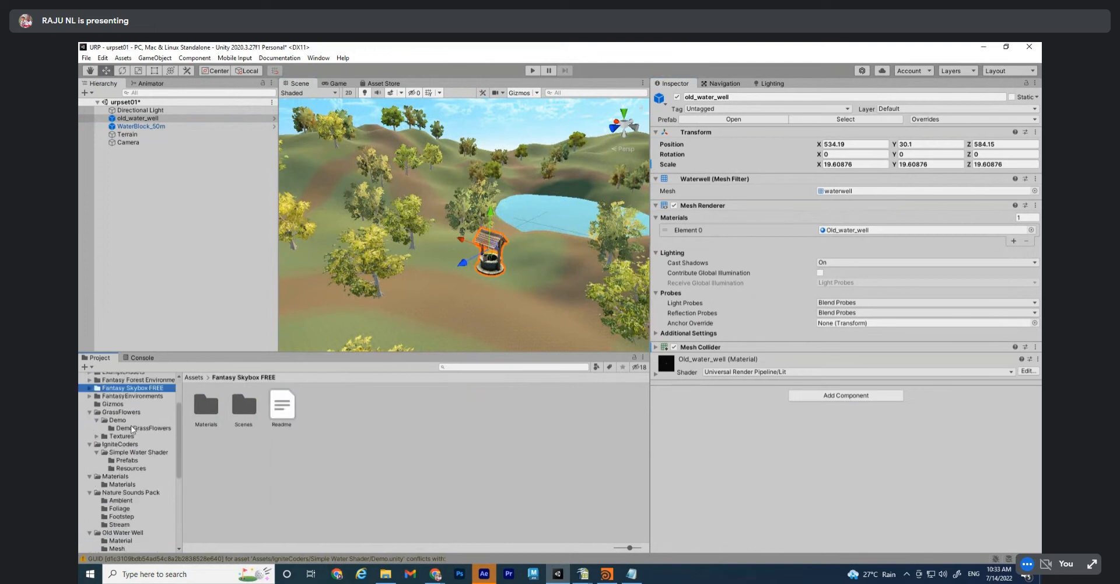
click(126, 515)
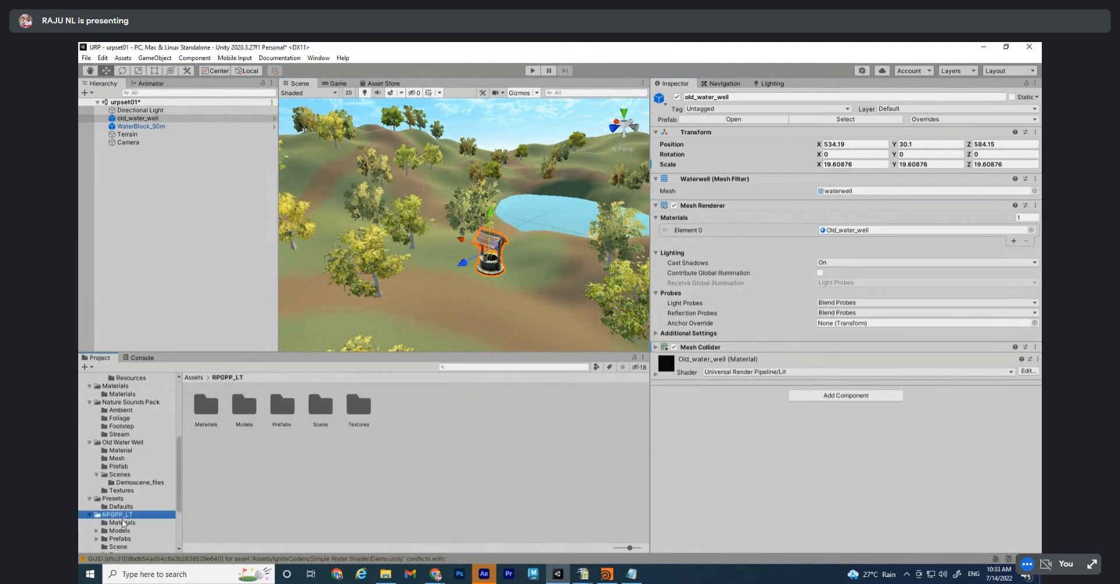
scroll(126, 514, down, 3)
click(121, 479)
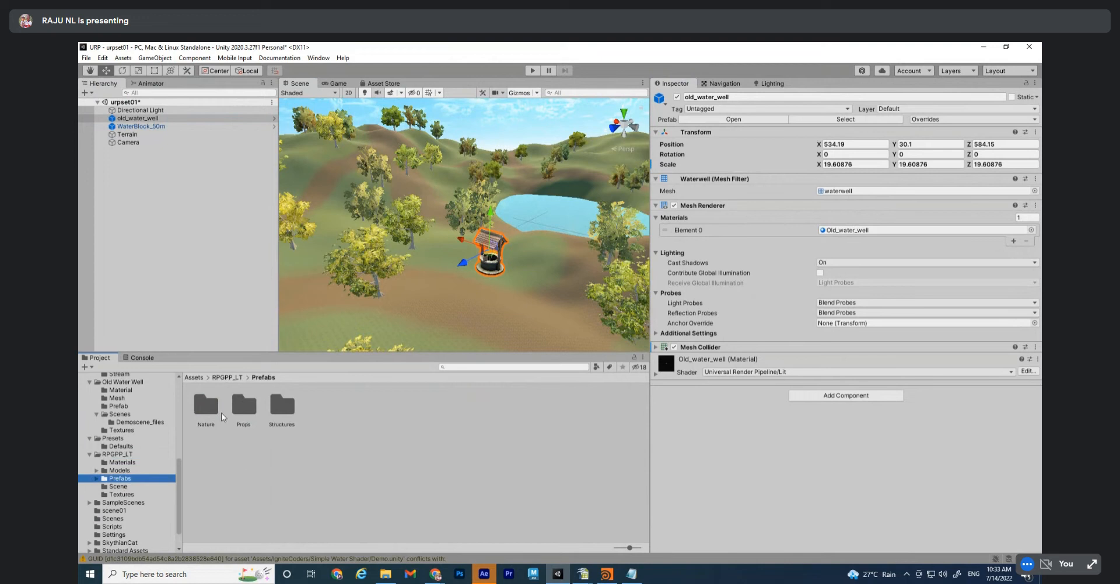
double_click(241, 408)
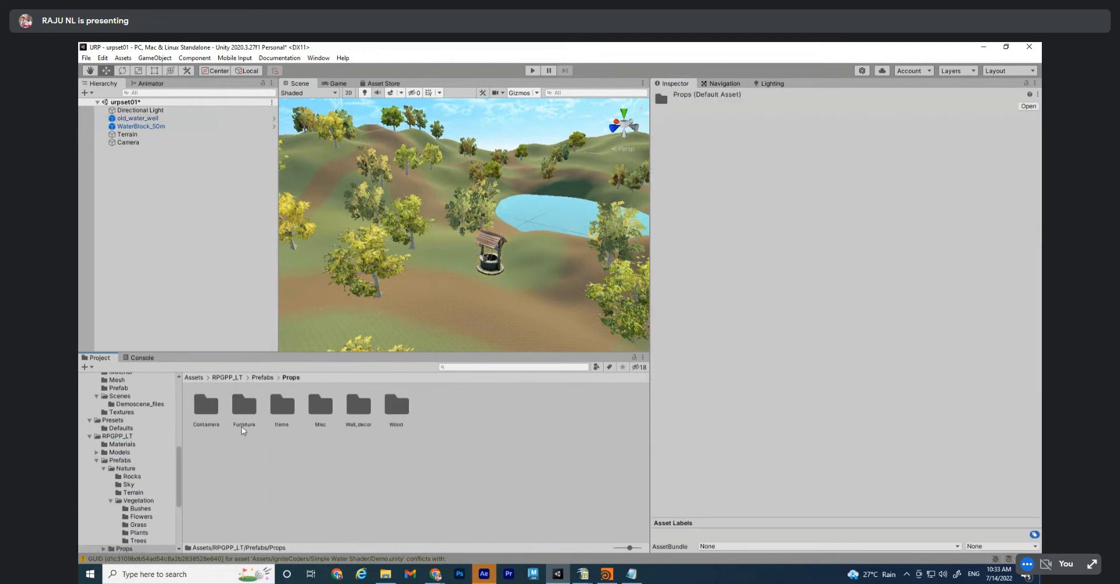
double_click(206, 406)
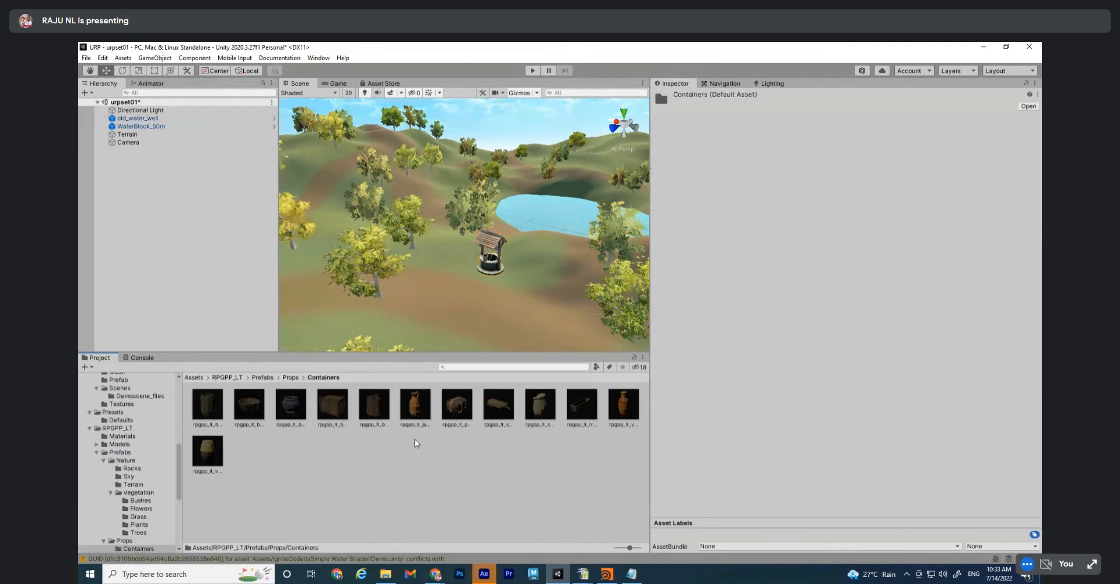
Place the rpgpp_lt_building_01 prefab from the Bld_closed folder on the terrain behind the well
scroll(145, 485, down, 5)
click(142, 493)
drag(206, 406, 304, 324)
middle_drag(305, 324, 412, 292)
alt+right_drag(413, 293, 443, 282)
alt+drag(443, 283, 427, 245)
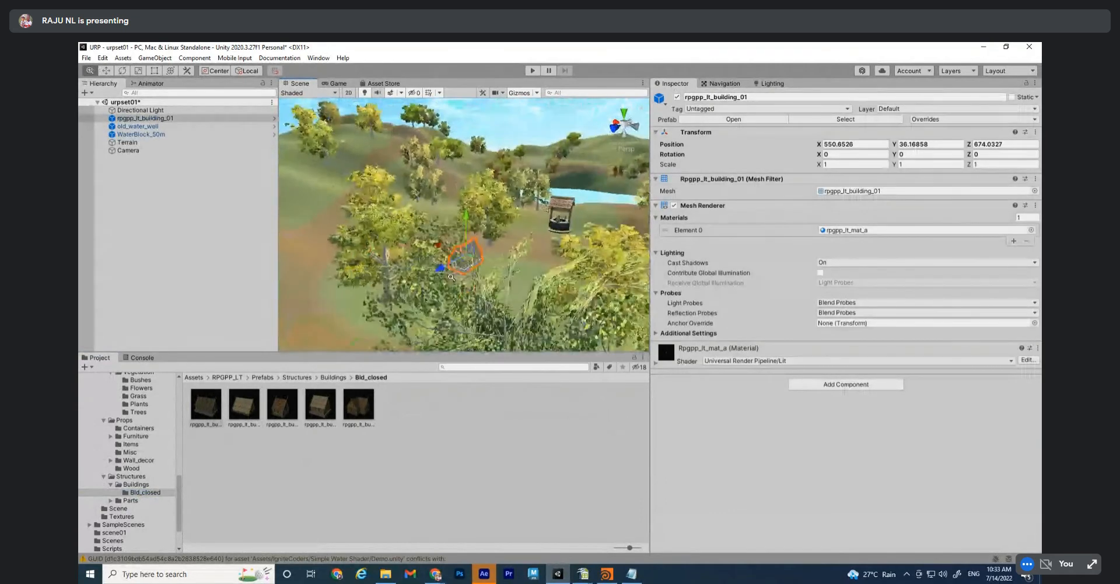
Scale rpgpp_lt_building_01 uniformly to about 1.385 and move it into place on the terrain
key(r)
key(w)
alt+drag(490, 285, 370, 275)
alt+scroll(408, 250, up, 4)
alt+scroll(463, 307, up, 3)
alt+drag(462, 307, 477, 284)
middle_drag(440, 278, 469, 285)
drag(395, 202, 344, 224)
mouse_move(435, 244)
alt+mouse_down()
mouse_move(462, 240)
mouse_move(418, 238)
mouse_move(440, 228)
alt+mouse_up()
drag(407, 164, 408, 174)
alt+drag(475, 224, 450, 216)
drag(328, 109, 410, 318)
Duplicate rpgpp_lt_building_01 and move the copy to open grass beside a path, at about X 411.2, Y 19.5, Z 654.24
key(ctrl+d)
scroll(445, 280, down, 3)
key(f)
alt+drag(440, 268, 560, 245)
scroll(446, 227, down, 3)
key(f)
scroll(514, 222, down, 3)
alt+drag(490, 195, 345, 216)
drag(503, 216, 618, 233)
key(f)
drag(477, 170, 496, 223)
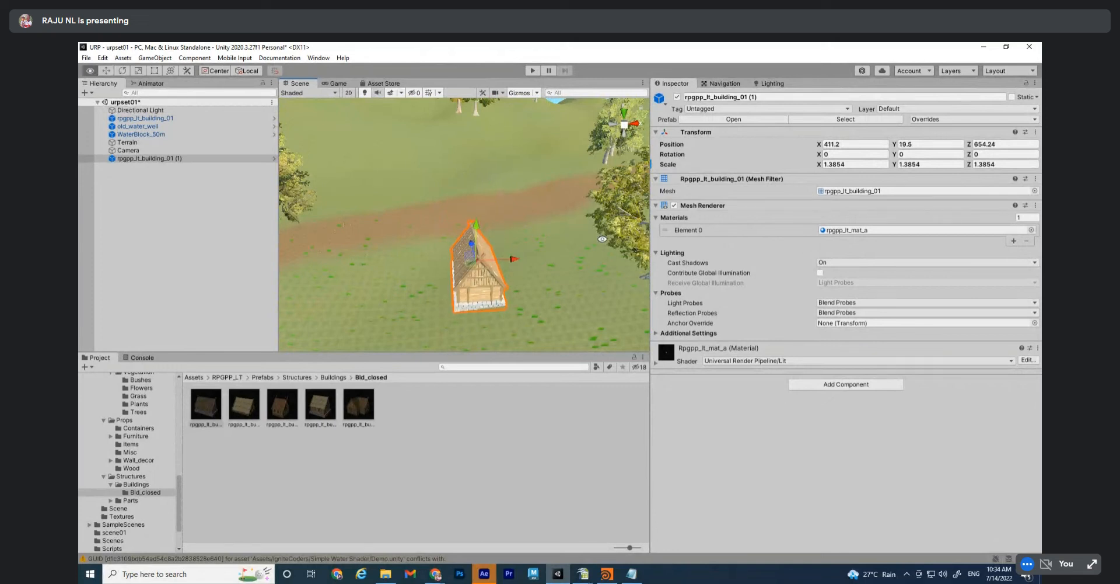
Place the rpgpp_lt_building_04 prefab on another part of the terrain and scale it uniformly to about 2.41
scroll(603, 239, down, 10)
alt+drag(315, 274, 470, 270)
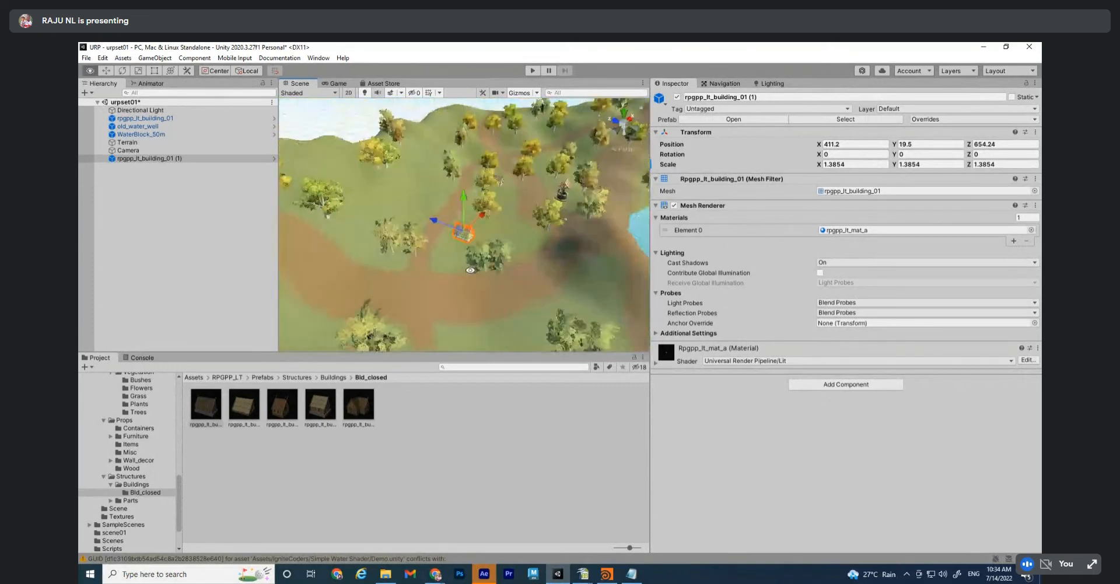
scroll(544, 231, down, 4)
alt+drag(544, 231, 627, 260)
drag(321, 406, 548, 248)
alt+right_drag(535, 259, 691, 285)
alt+drag(510, 268, 635, 252)
drag(485, 207, 511, 148)
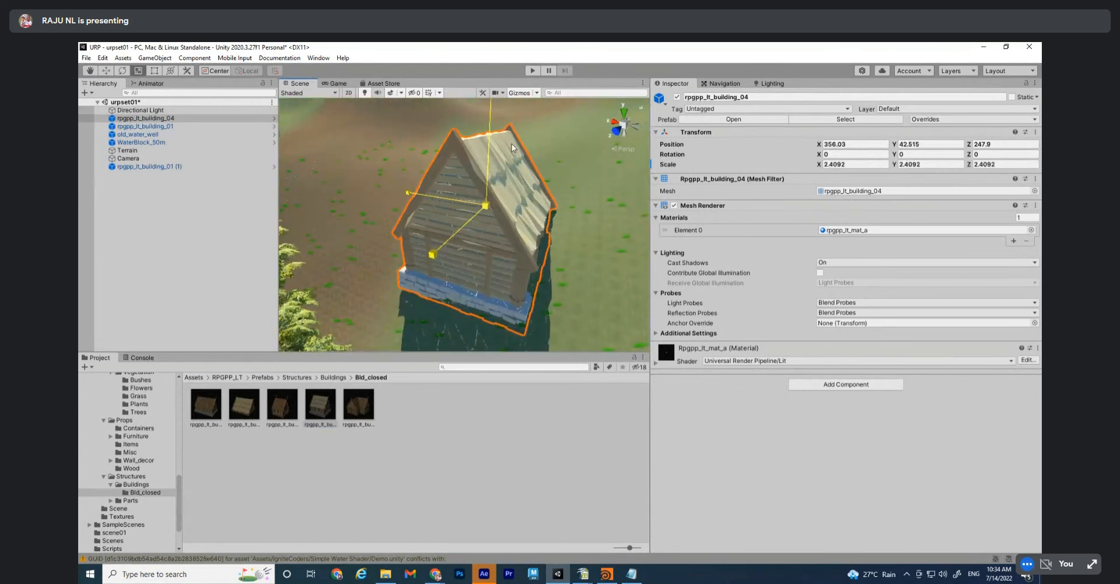
Move rpgpp_lt_building_04 closer to the lake, to about X 434.8, Y 49.9, Z 325.48
alt+right_drag(512, 148, 477, 214)
alt+drag(477, 215, 514, 271)
key(w)
drag(476, 240, 460, 193)
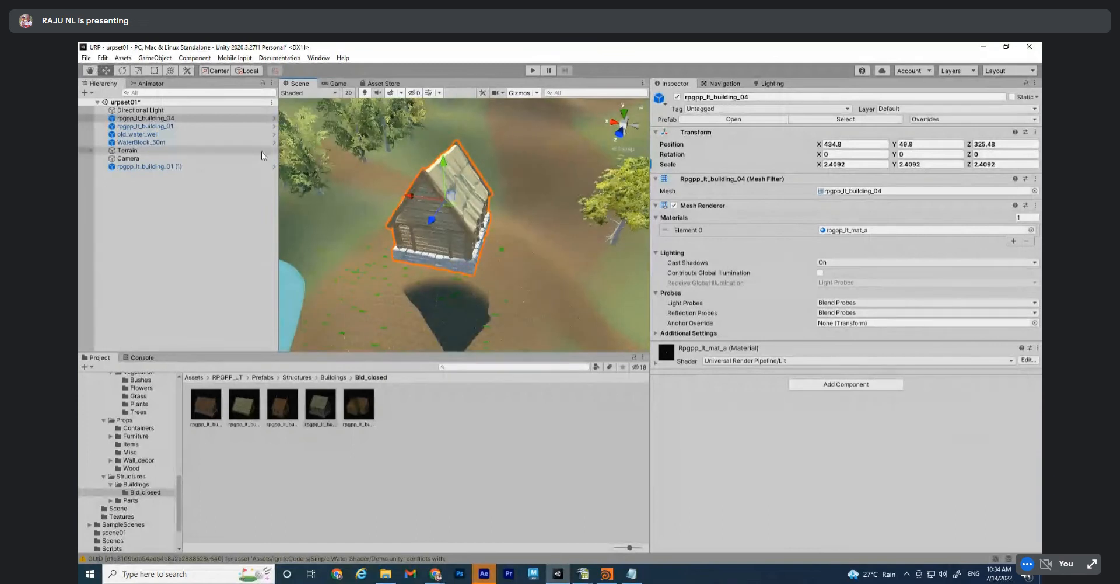
Select rpgpp_lt_building_04 and expand the settings of its Rpgpp_lt_mat_a material
click(154, 126)
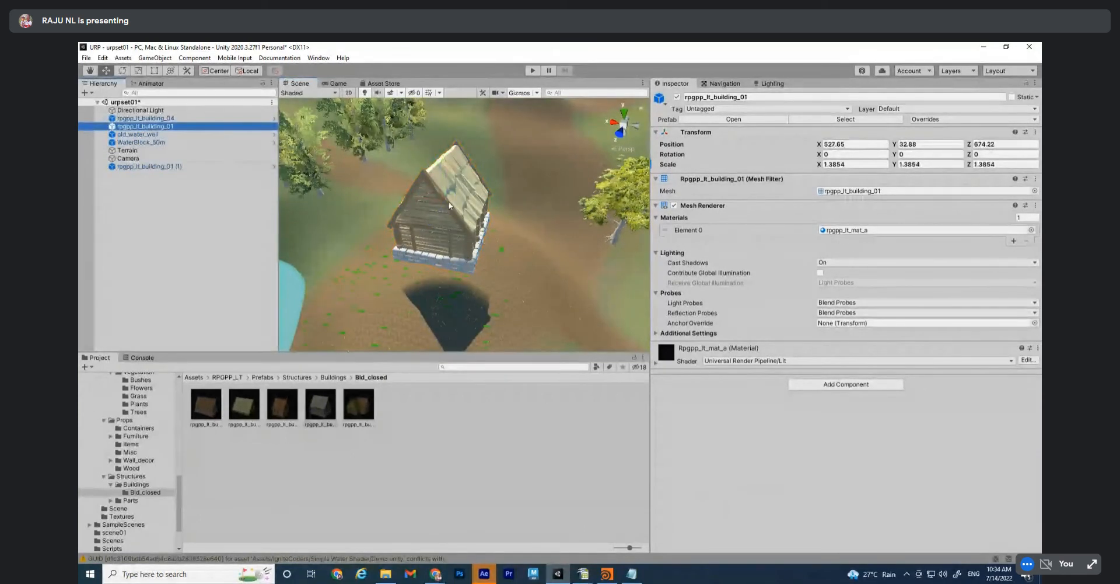
click(449, 201)
click(160, 120)
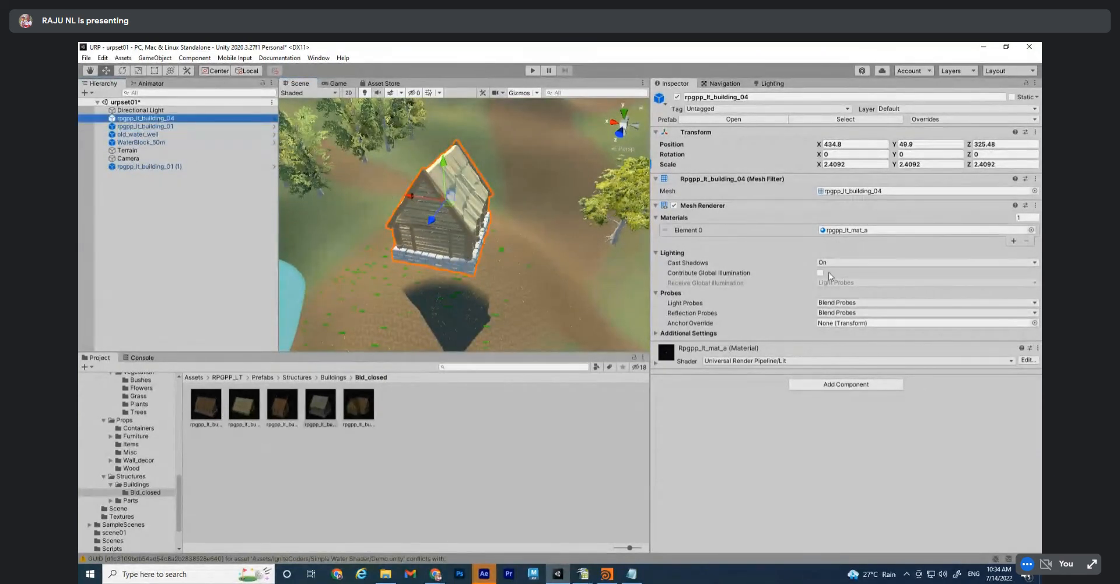
click(762, 364)
click(685, 378)
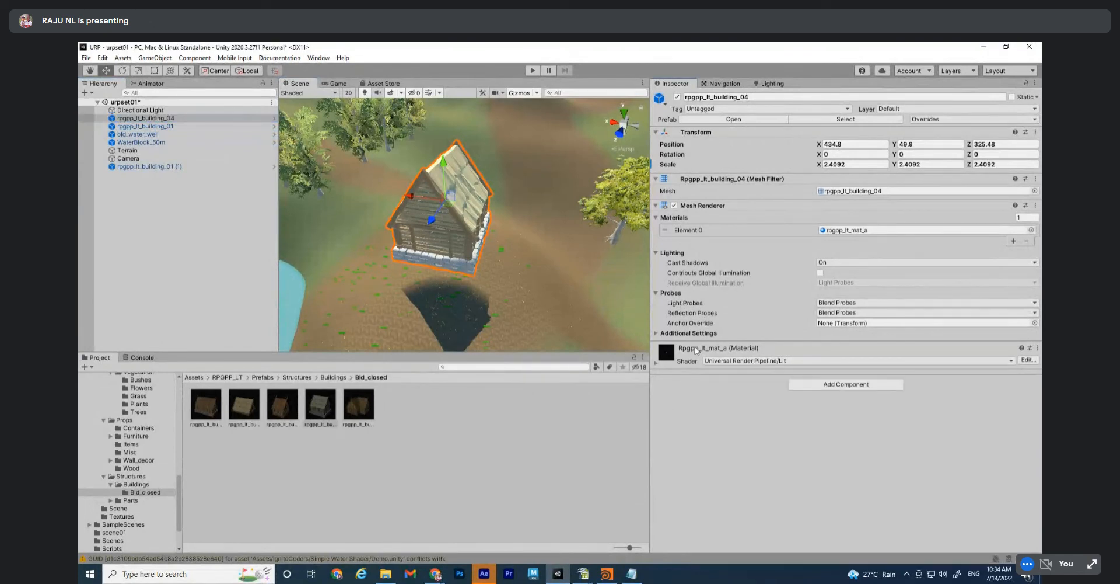
click(695, 350)
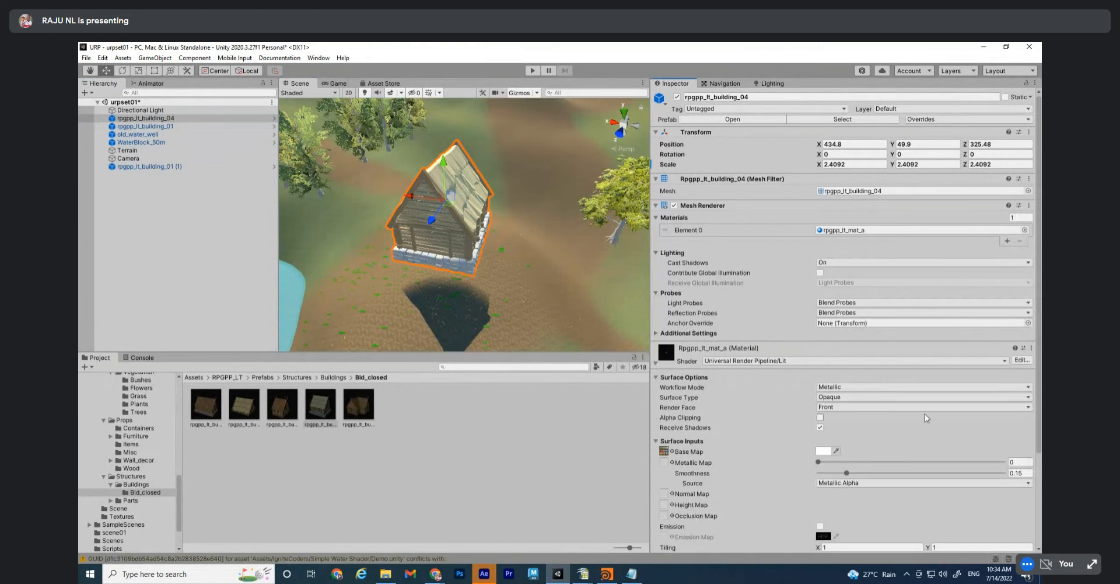
Tint the building material's Base Map colour light pink, about D4B9B9
scroll(912, 433, down, 3)
scroll(982, 353, up, 3)
click(822, 453)
drag(867, 410, 861, 385)
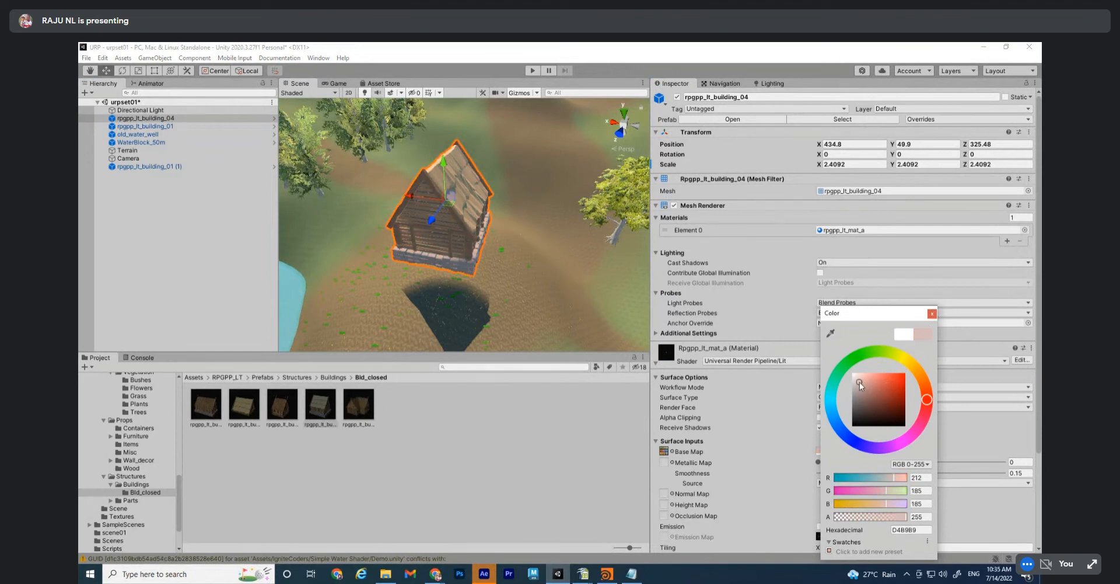
click(932, 314)
Move the Camera object to the lake, at about X 564.4, Y 72.2, Z 344.3
right_drag(583, 239, 452, 257)
scroll(454, 249, up, 10)
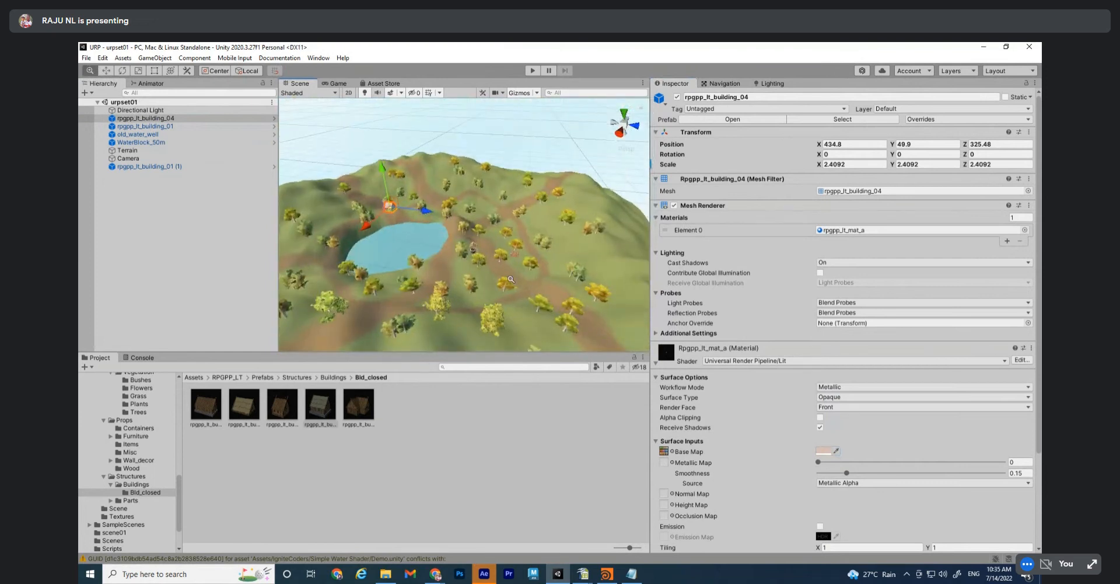
middle_drag(473, 278, 572, 314)
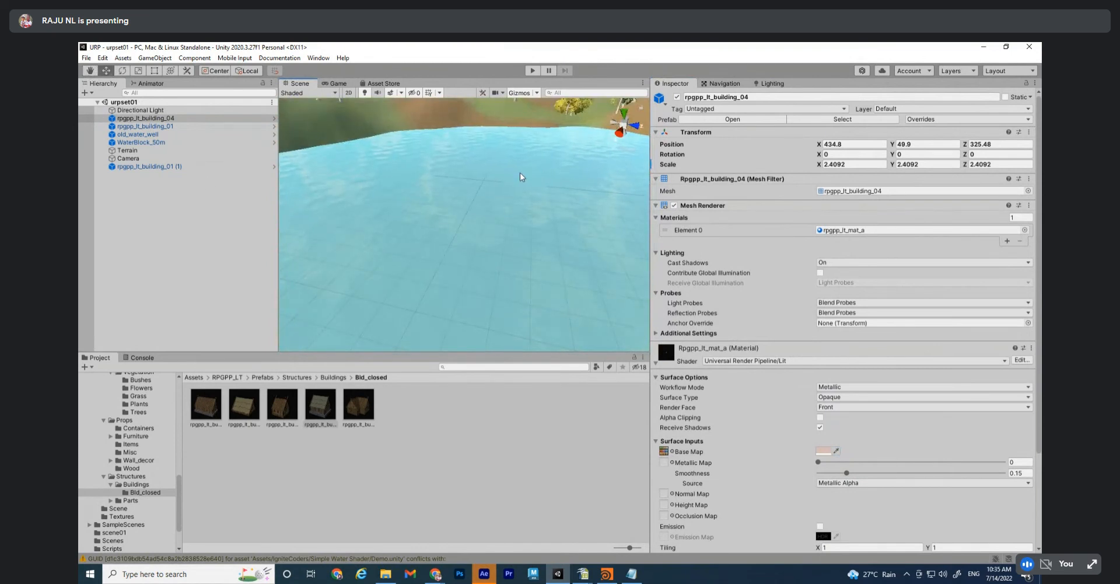
alt+scroll(596, 188, down, 8)
alt+drag(510, 216, 460, 217)
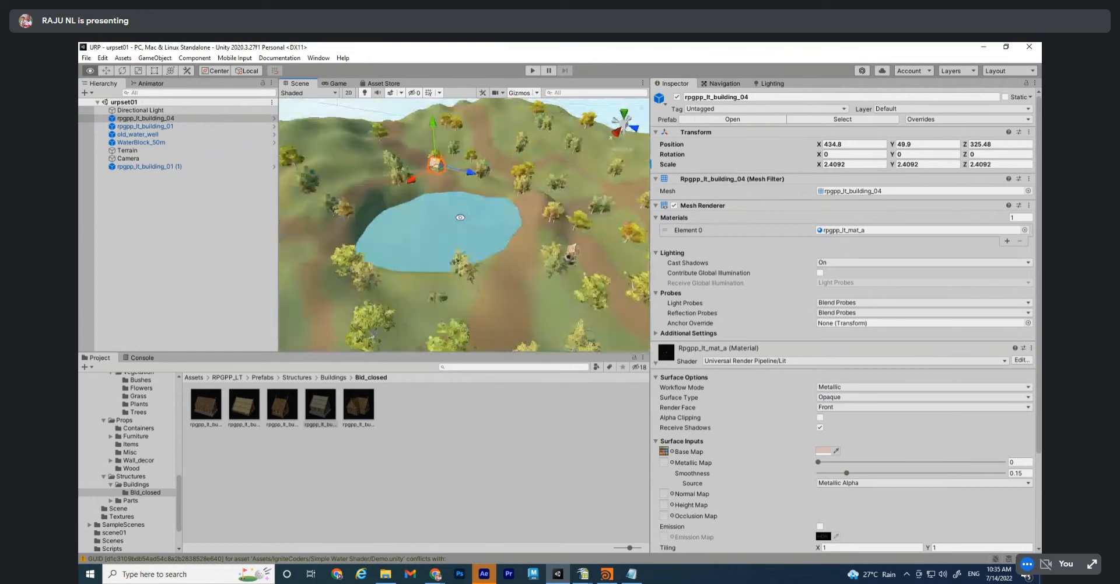
click(140, 109)
click(128, 158)
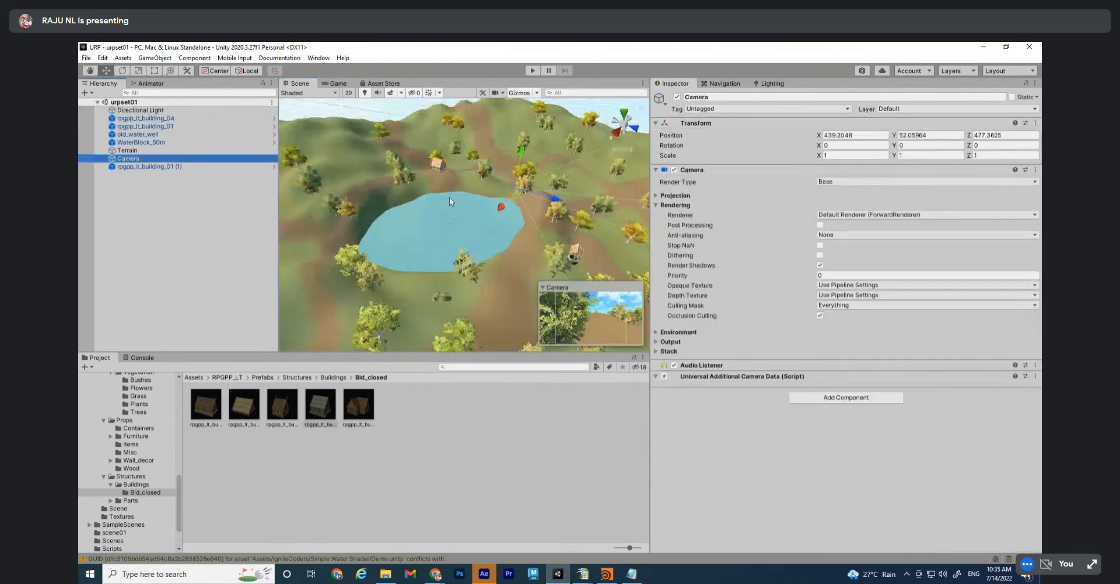
scroll(450, 202, down, 4)
alt+drag(496, 228, 468, 232)
drag(423, 191, 475, 185)
Tilt the camera down towards the water with an X rotation of about 19.8 degrees
key(e)
alt+right_drag(476, 185, 491, 228)
alt+drag(491, 227, 489, 254)
scroll(490, 245, up, 4)
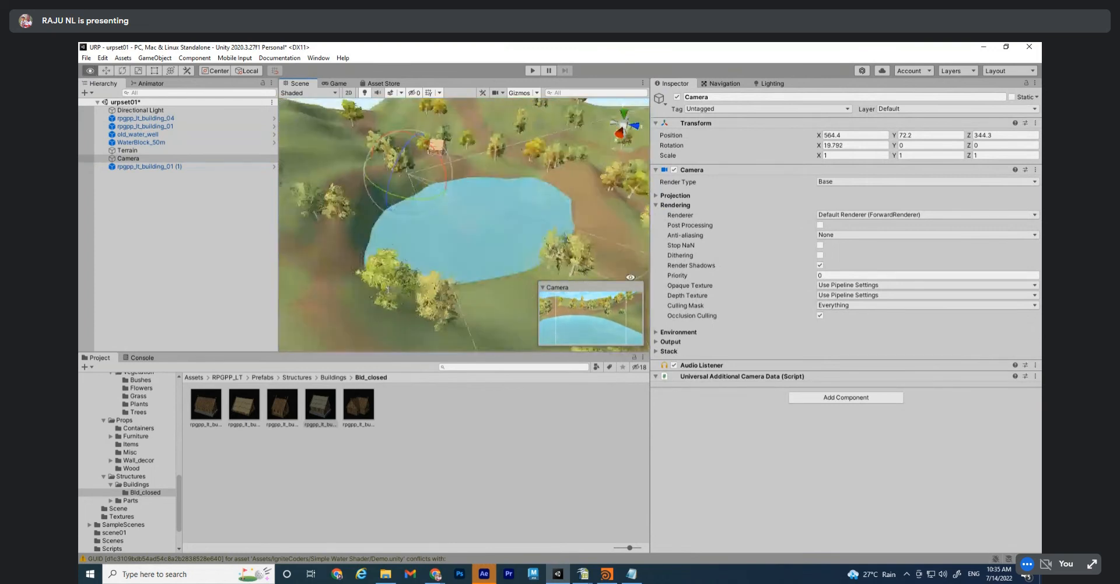
Lower the camera closer to the water at about Y 53.4, Z 357.6, and preview the scene briefly in play mode
scroll(495, 244, down, 1)
key(w)
mouse_move(446, 191)
mouse_down()
mouse_move(466, 200)
mouse_move(432, 181)
mouse_up()
scroll(524, 255, up, 4)
alt+right_drag(446, 212, 473, 246)
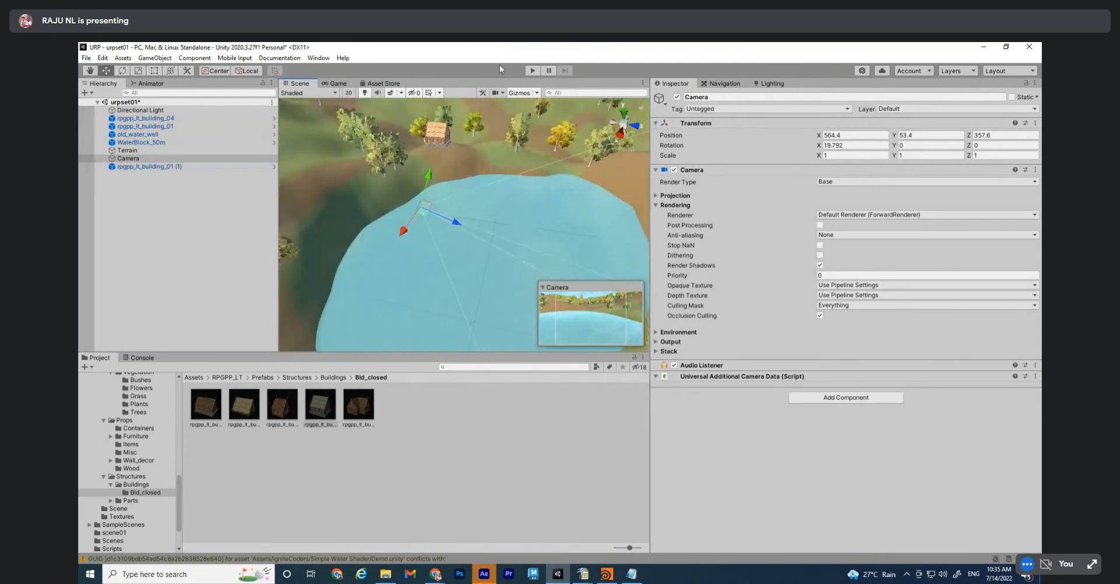
click(532, 70)
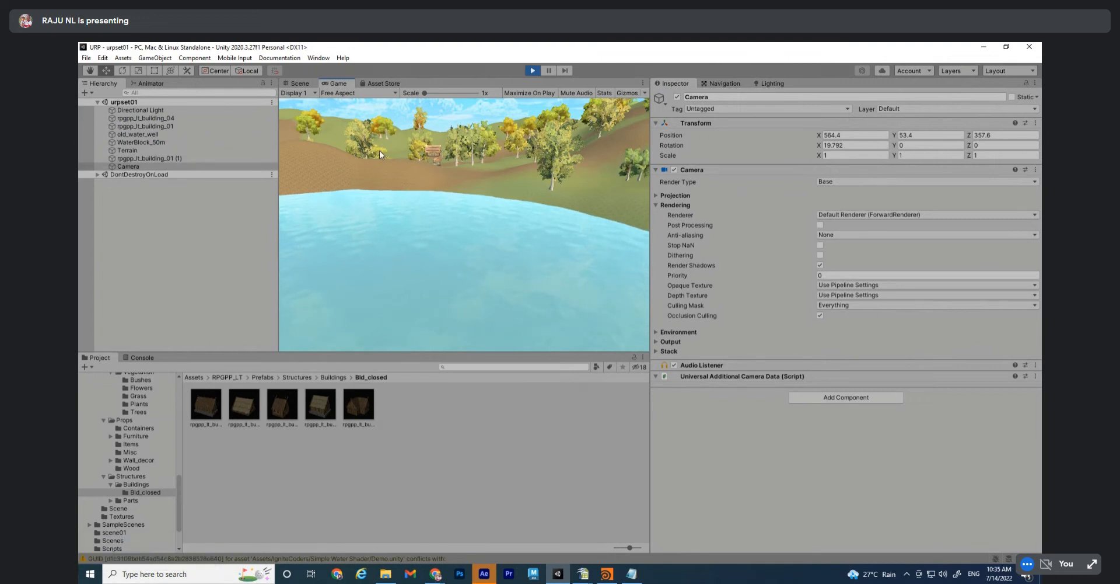
click(533, 71)
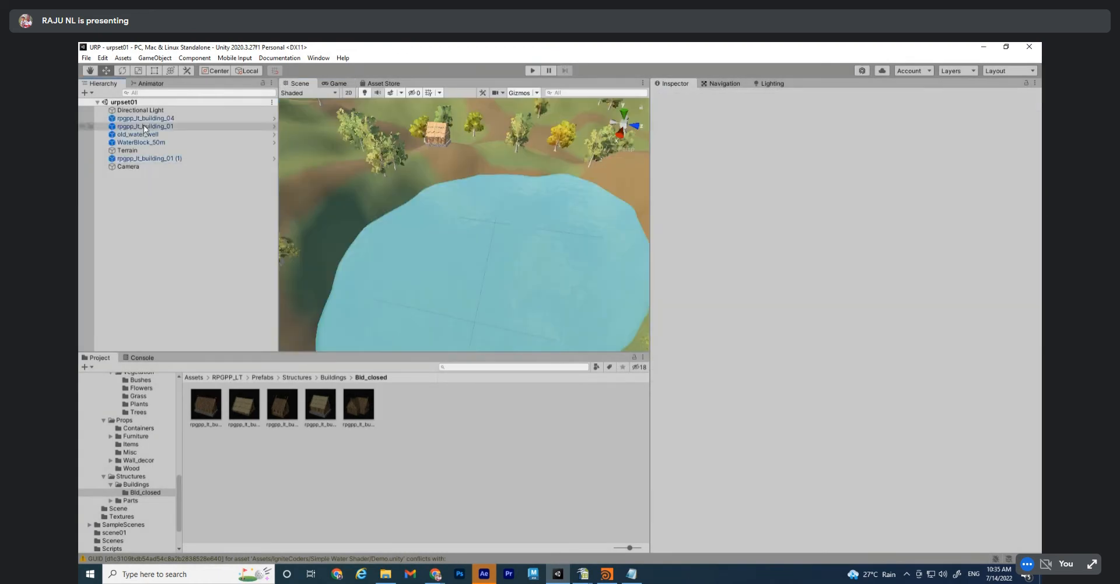
Select the lake's WaterBlock_50m object and examine its Water_mat_01 material settings
click(482, 239)
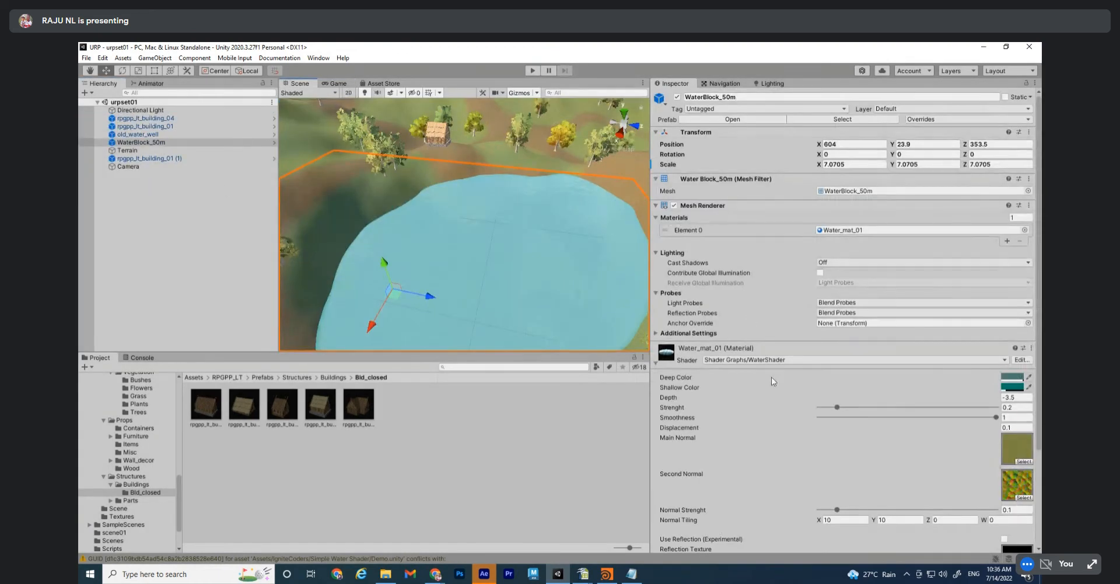
scroll(772, 408, down, 4)
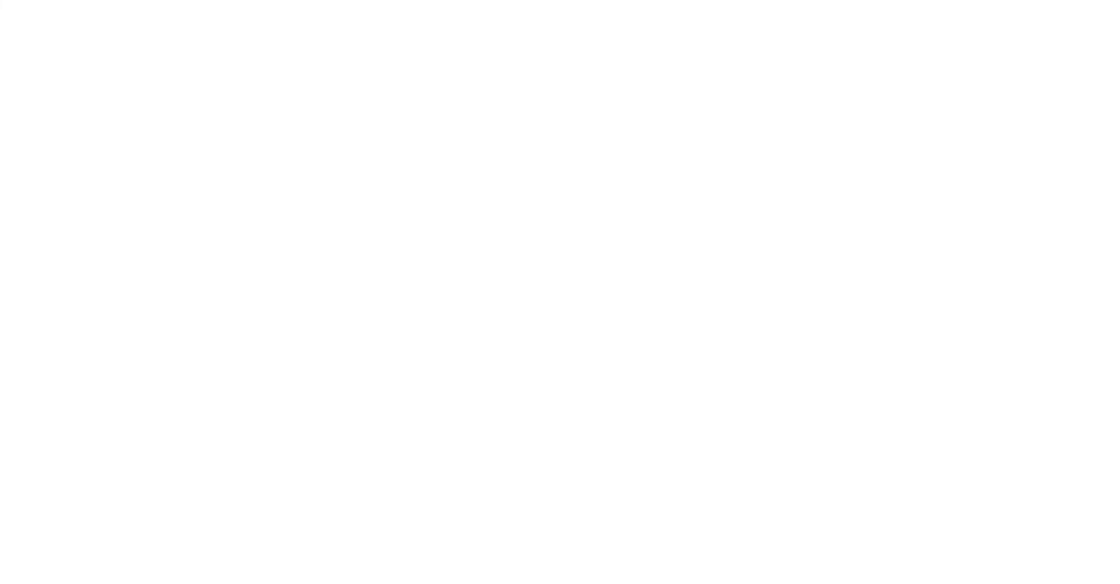
Switch to the browser, close the µTorrent page and return to the meeting in full screen, toggling the microphone there
key(F11)
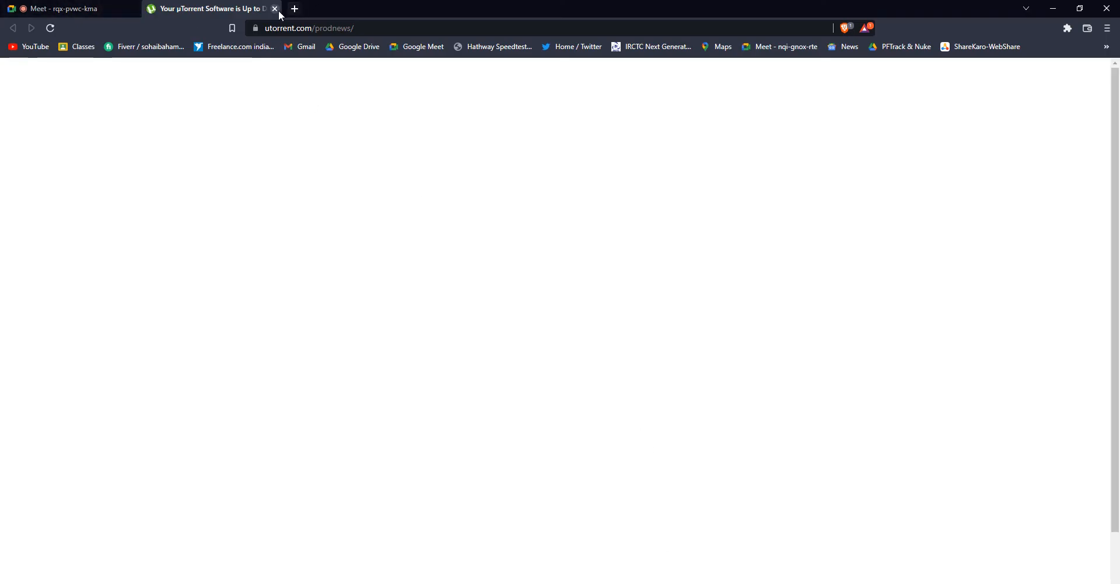
click(275, 9)
key(F11)
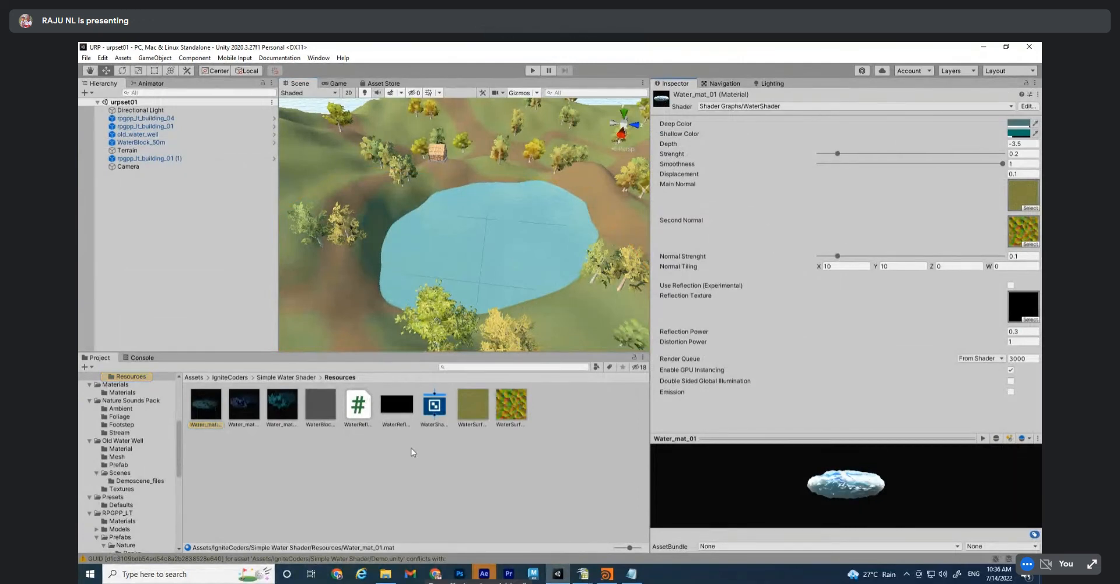
key(F11)
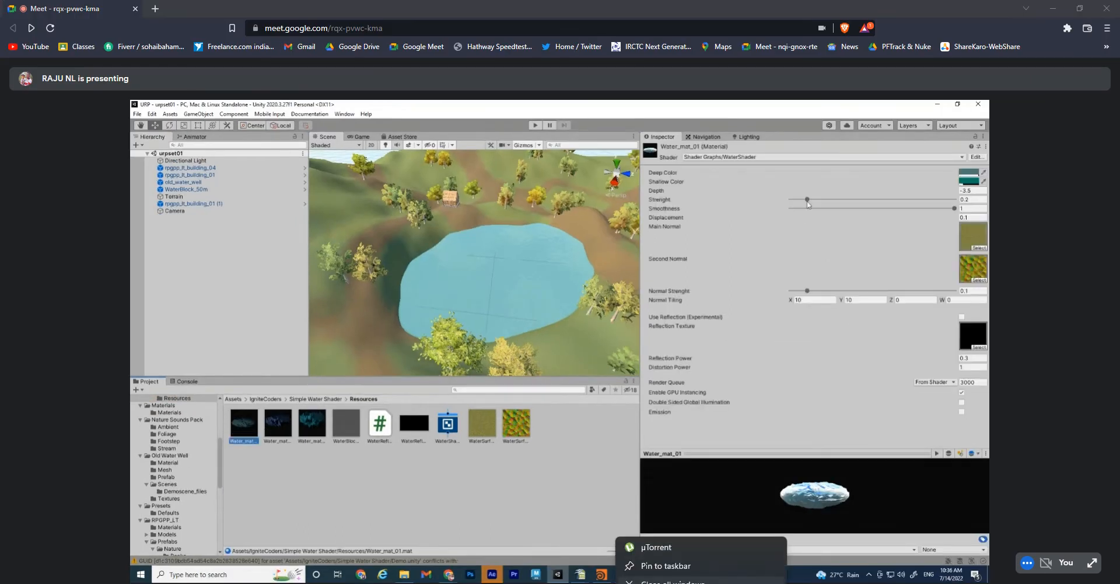
key(F11)
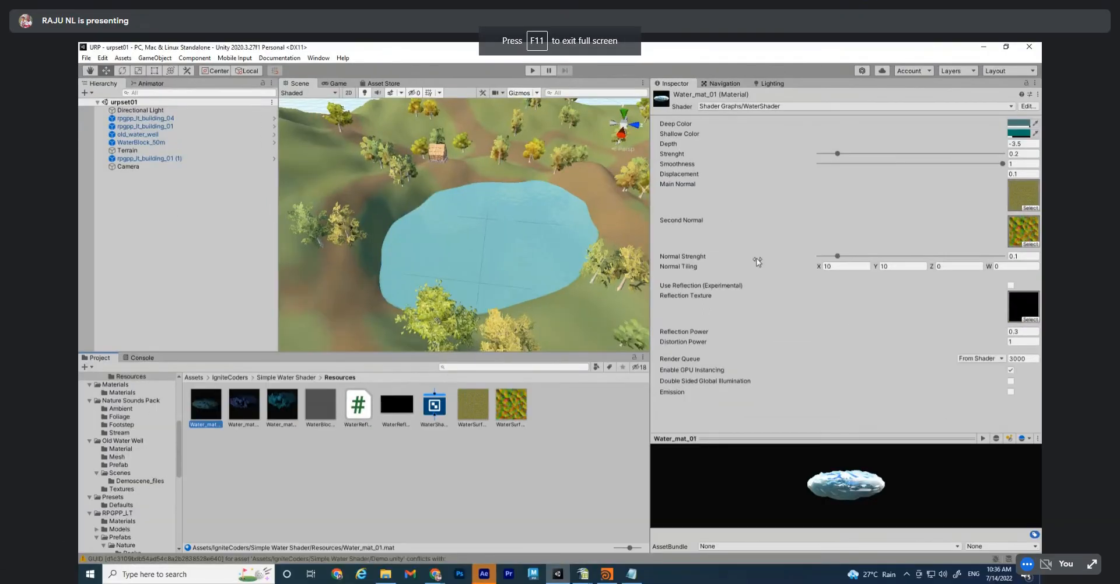
key(ctrl+d)
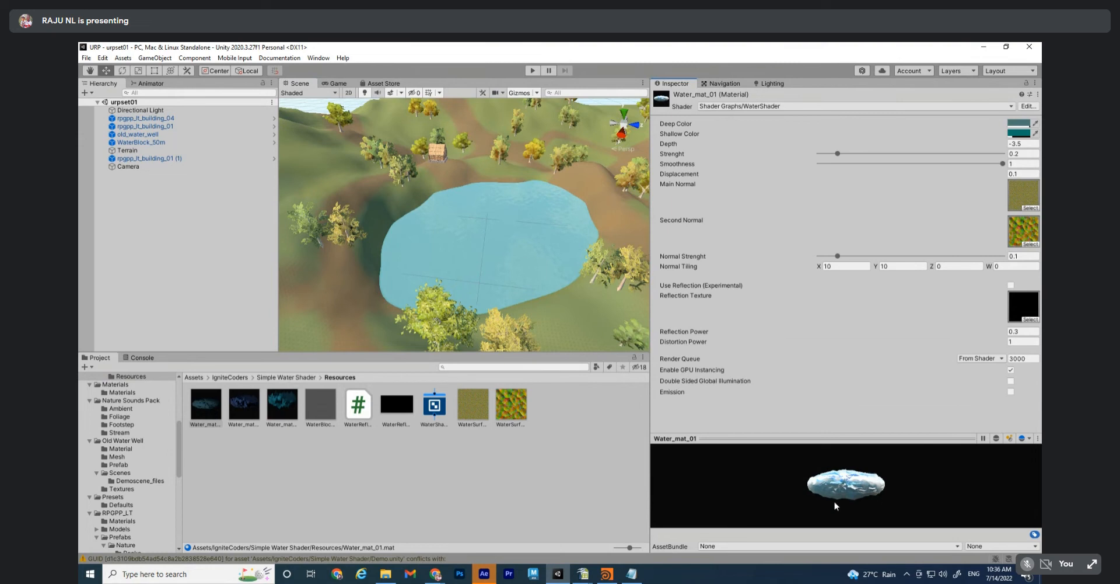
key(ctrl+d)
Pause and restart the animated preview of the Water_mat_01 material and keep its properties shown
click(982, 438)
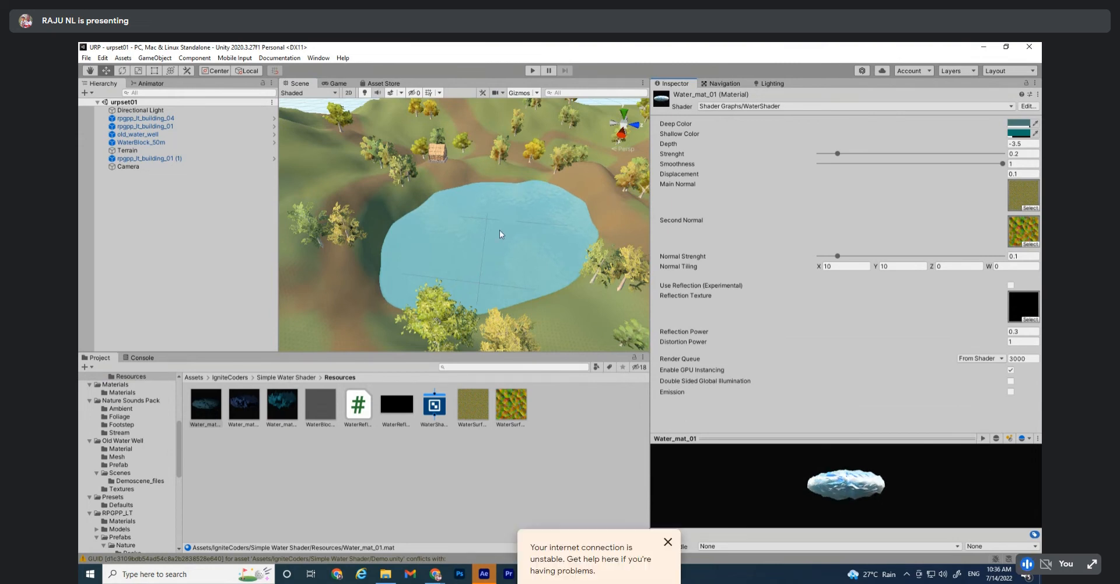
click(983, 438)
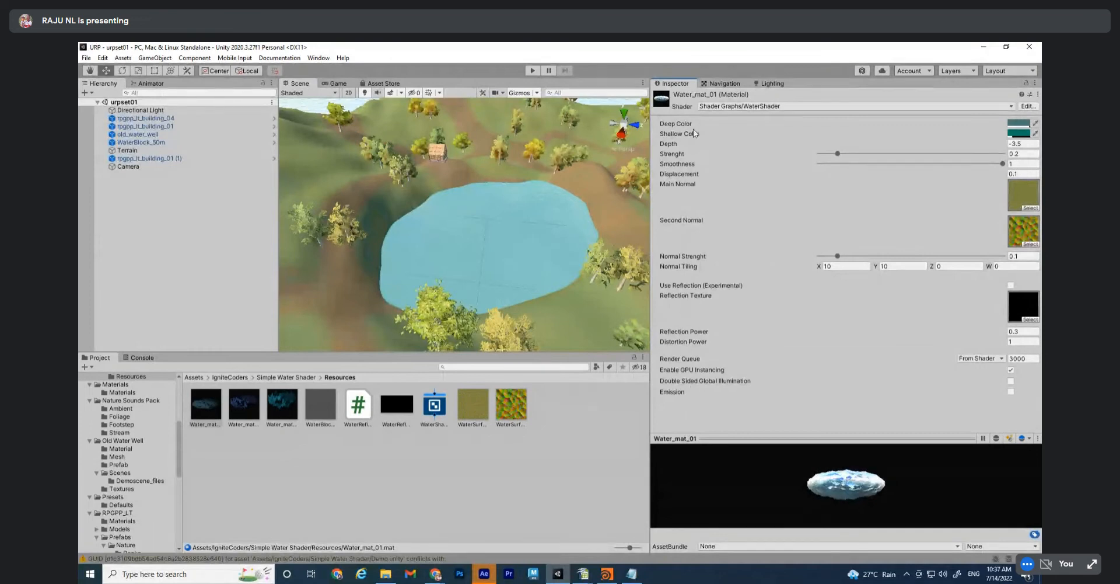
click(722, 84)
click(677, 84)
Look through the Simple Water Shader resources: the water materials, block mesh, reflection script, render texture, shader graph and surface textures
click(201, 412)
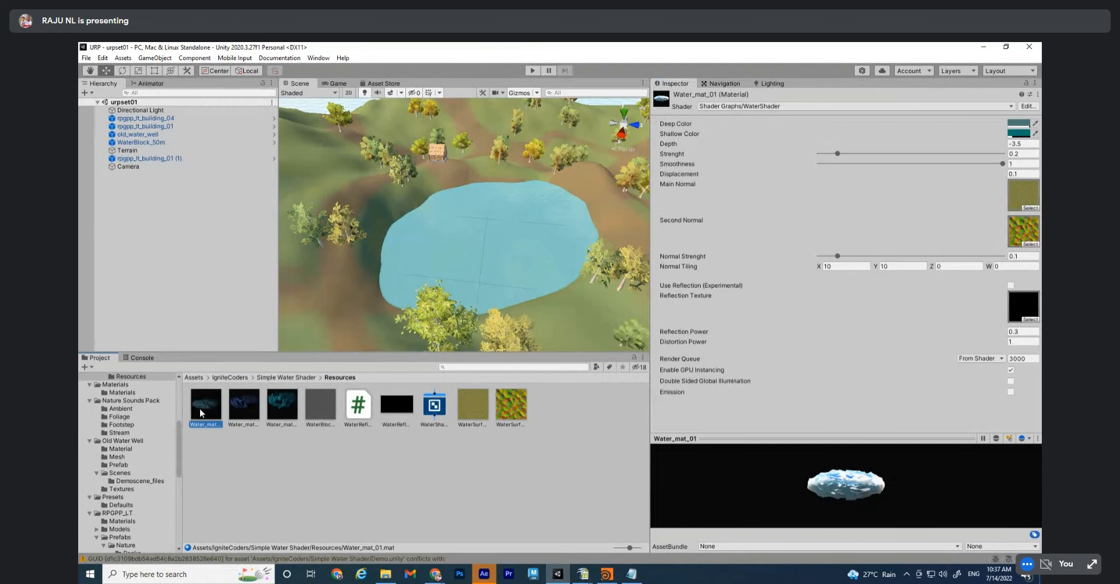
click(322, 402)
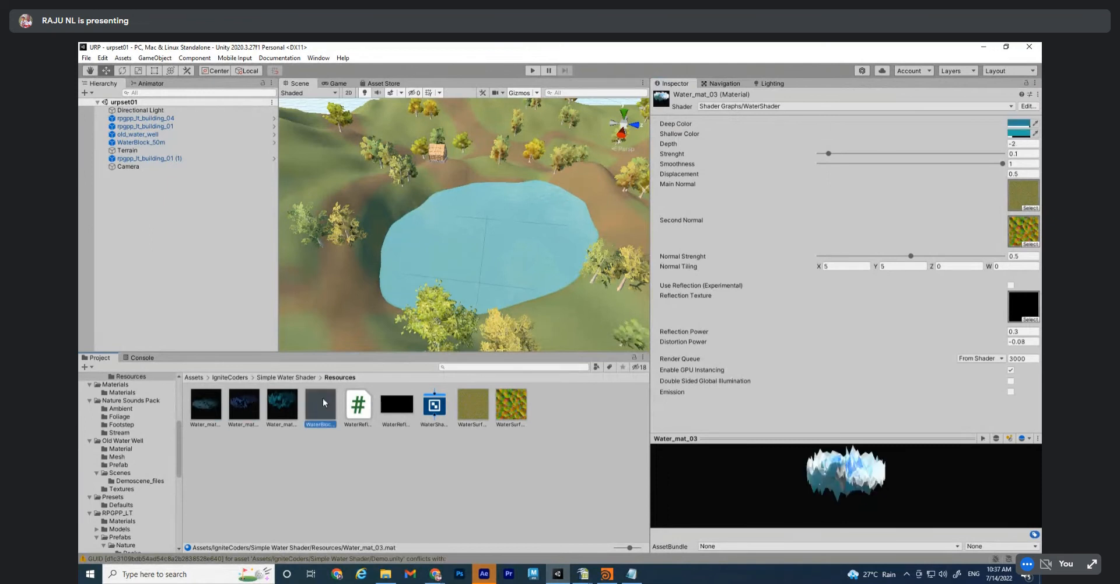
click(356, 409)
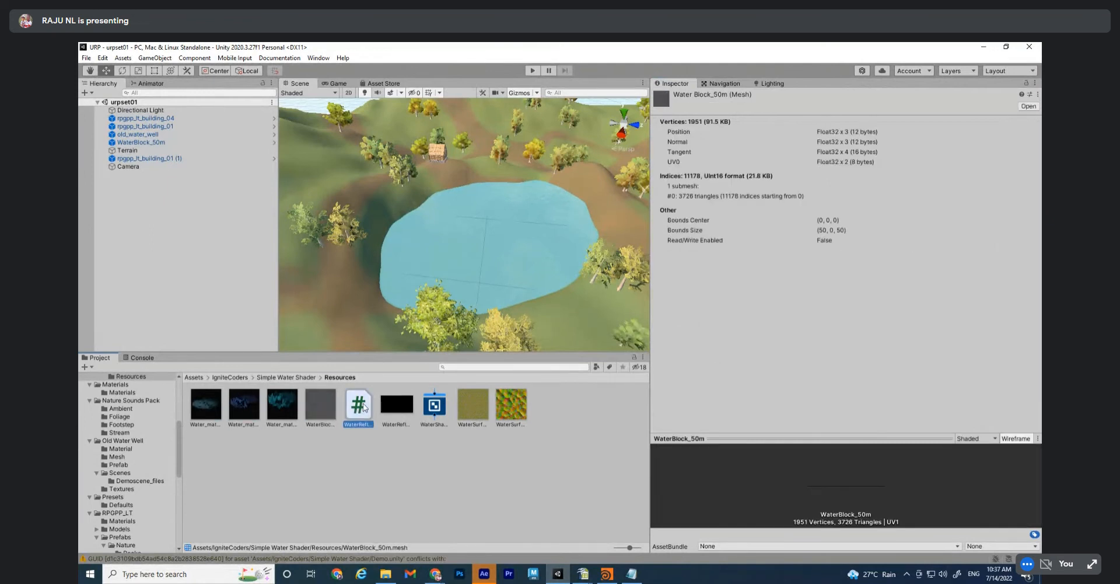
click(403, 407)
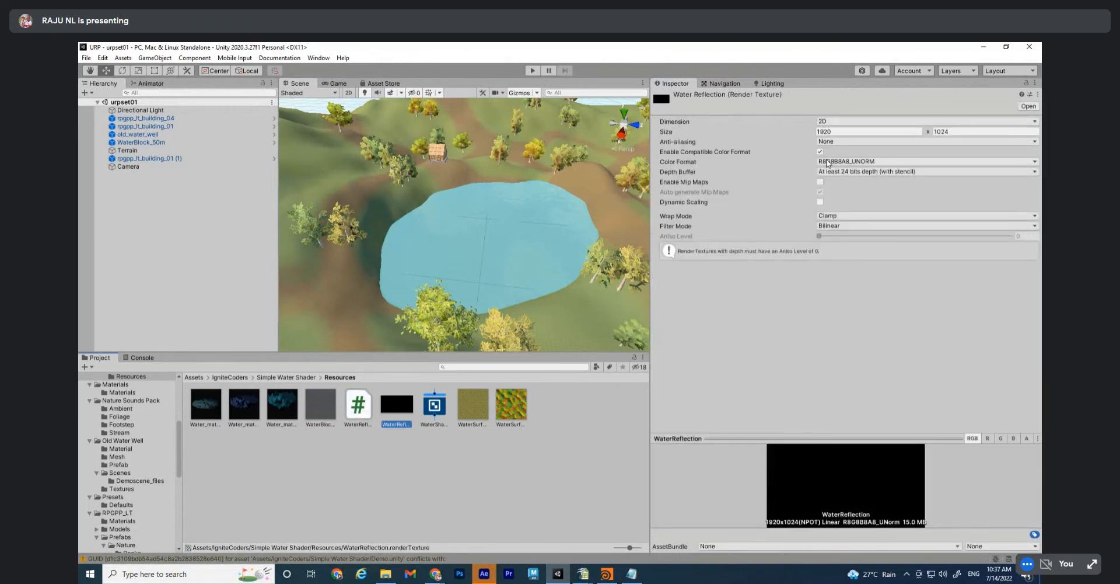
key(Right)
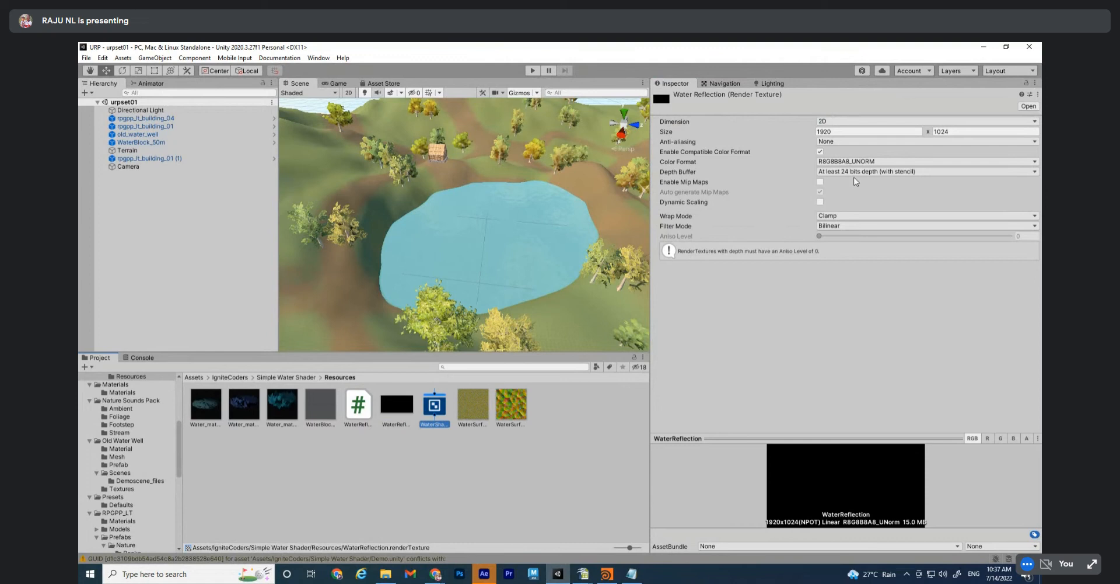
key(Right)
click(423, 407)
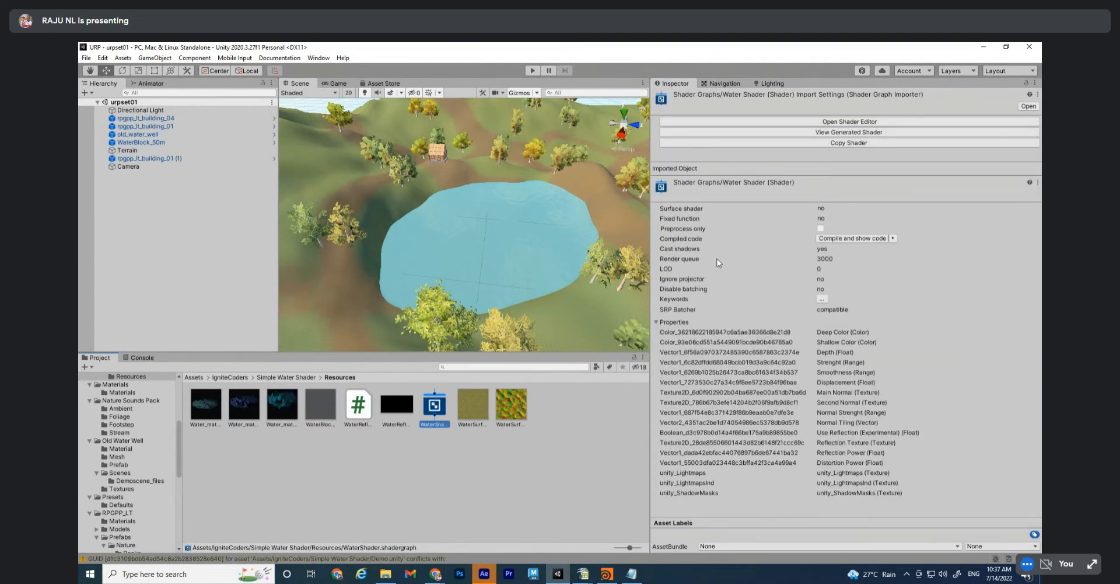
click(470, 408)
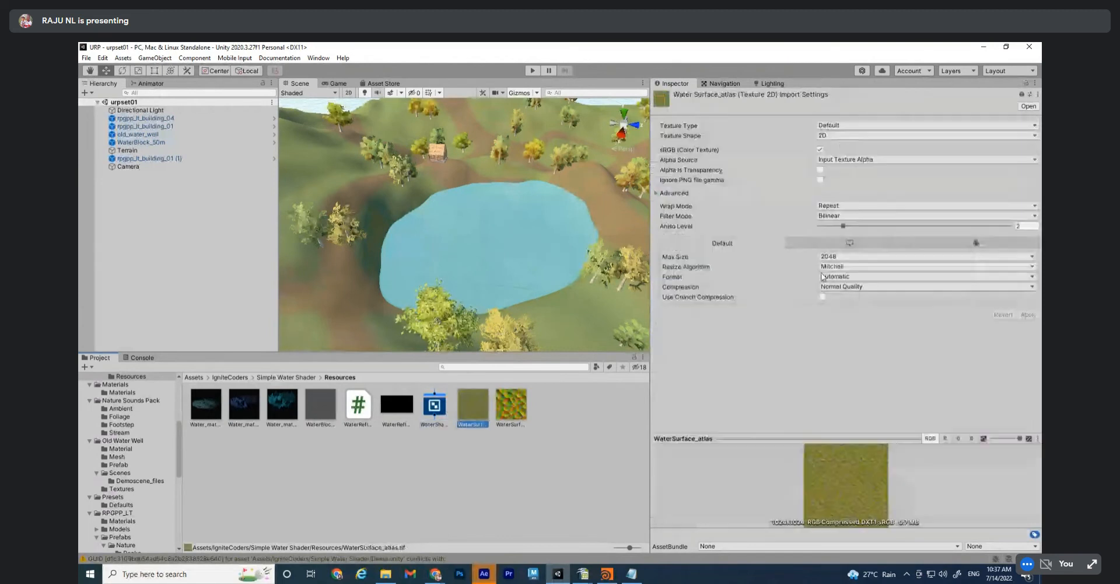
click(512, 406)
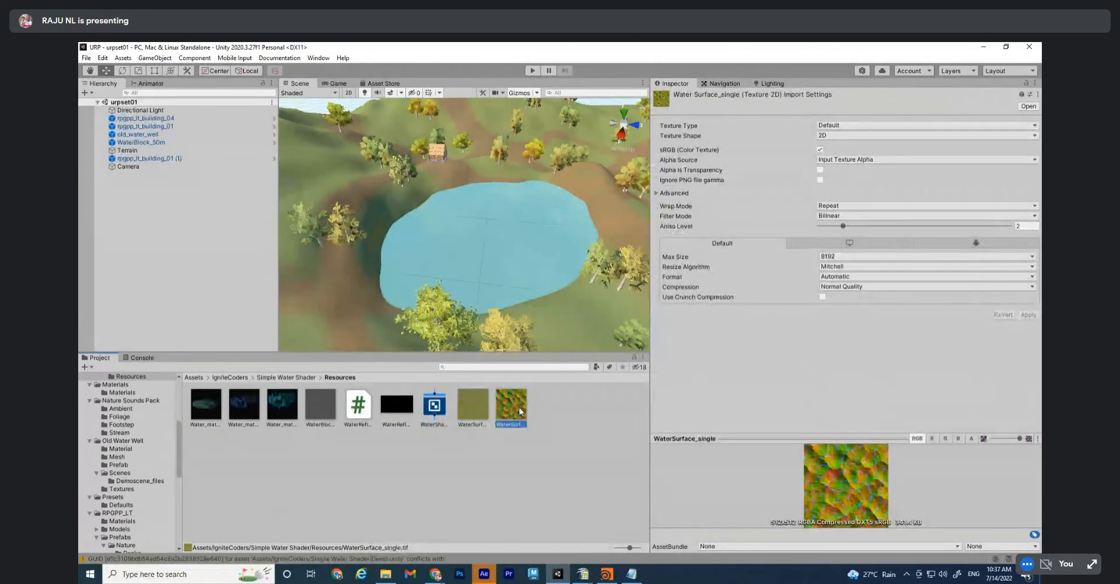
Select WaterBlock_50m in the scene and review its Mesh Filter, Mesh Renderer and Water_mat_01 shader settings
click(133, 119)
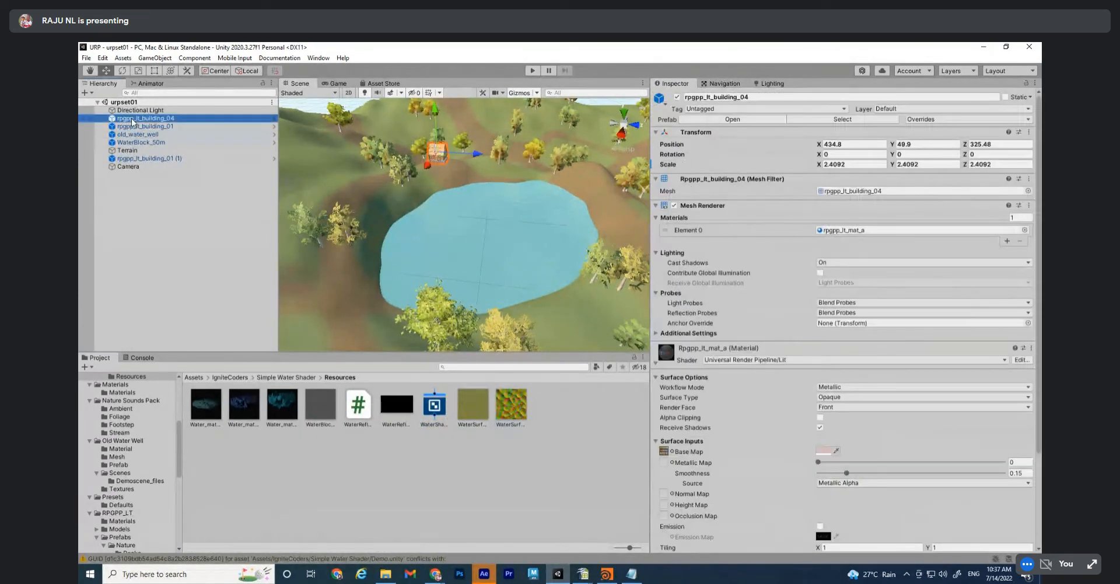
click(133, 134)
click(133, 143)
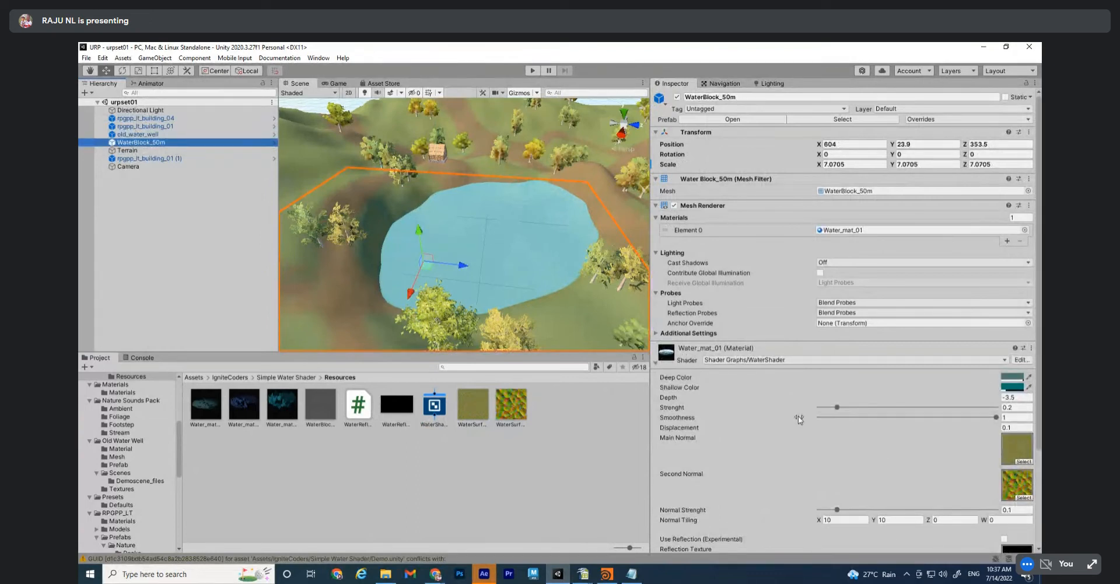
scroll(799, 415, down, 5)
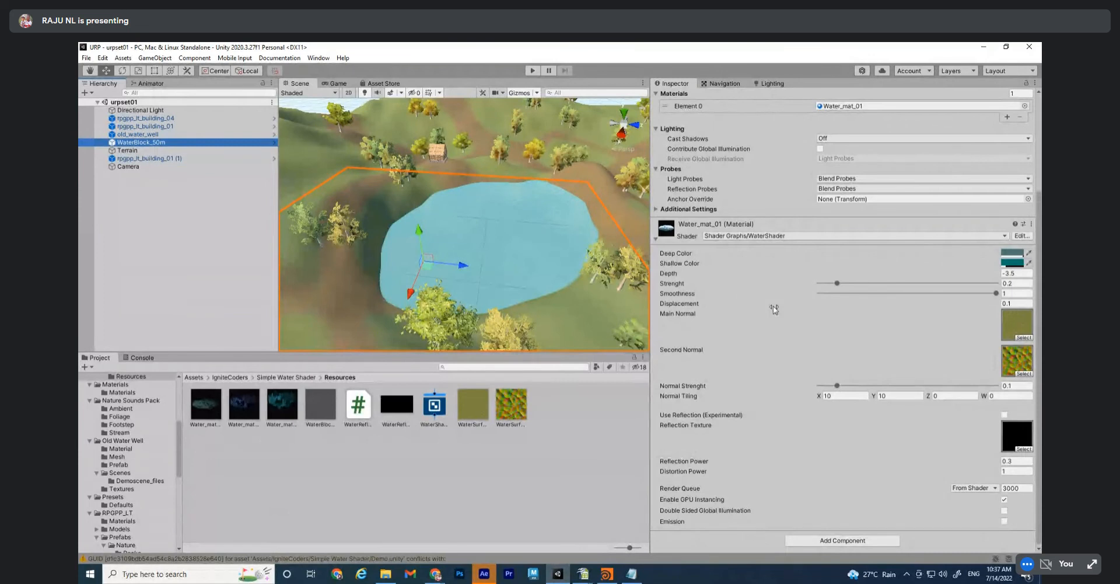
scroll(774, 309, up, 5)
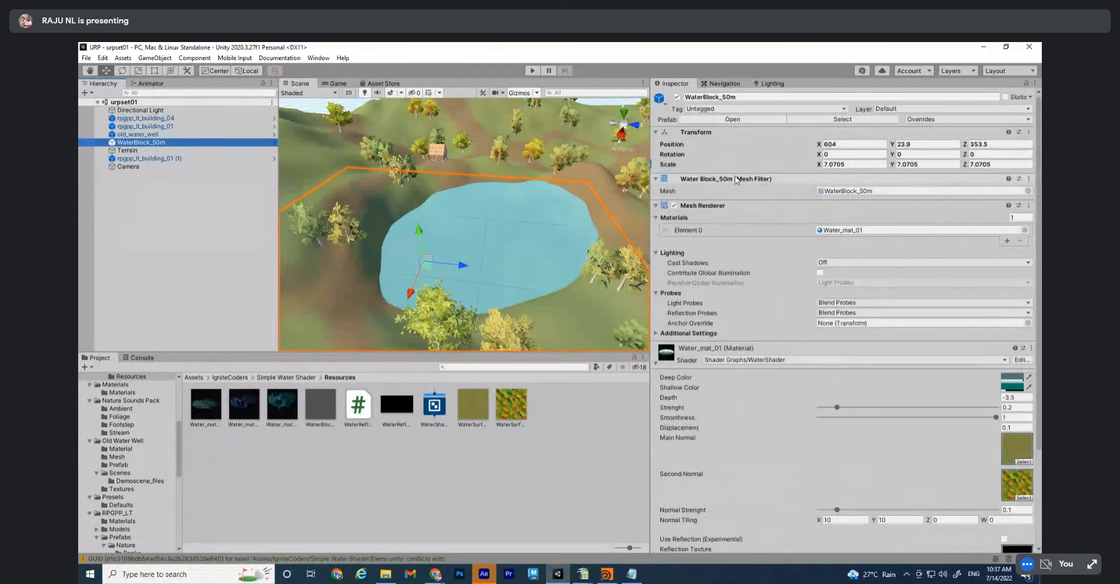
click(733, 181)
click(733, 180)
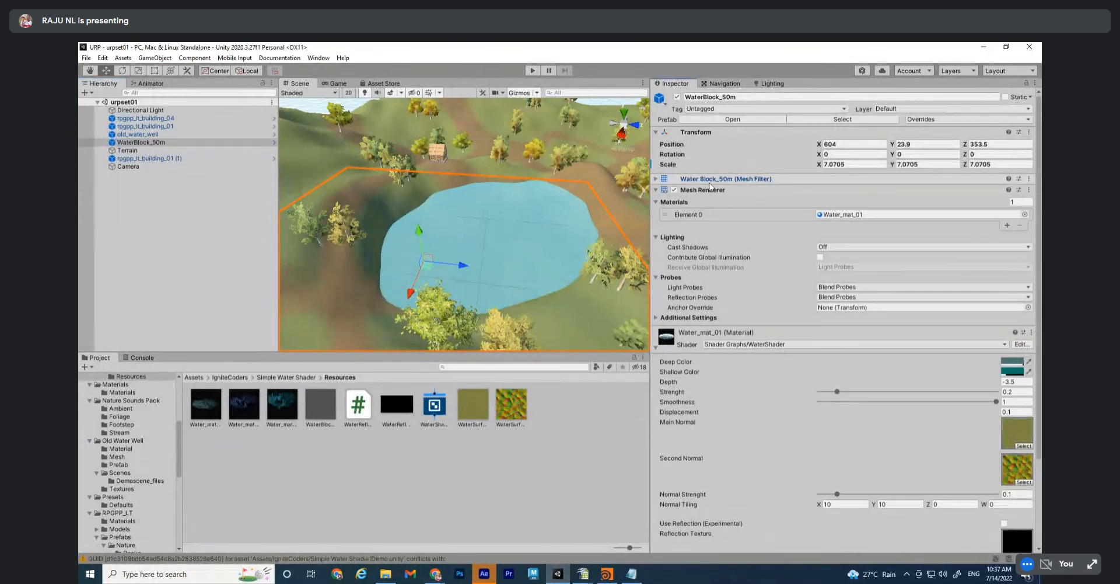
Raise the normal strength of the lake's Water_mat_01 material to 0.472 and inspect the ripples up close
click(710, 182)
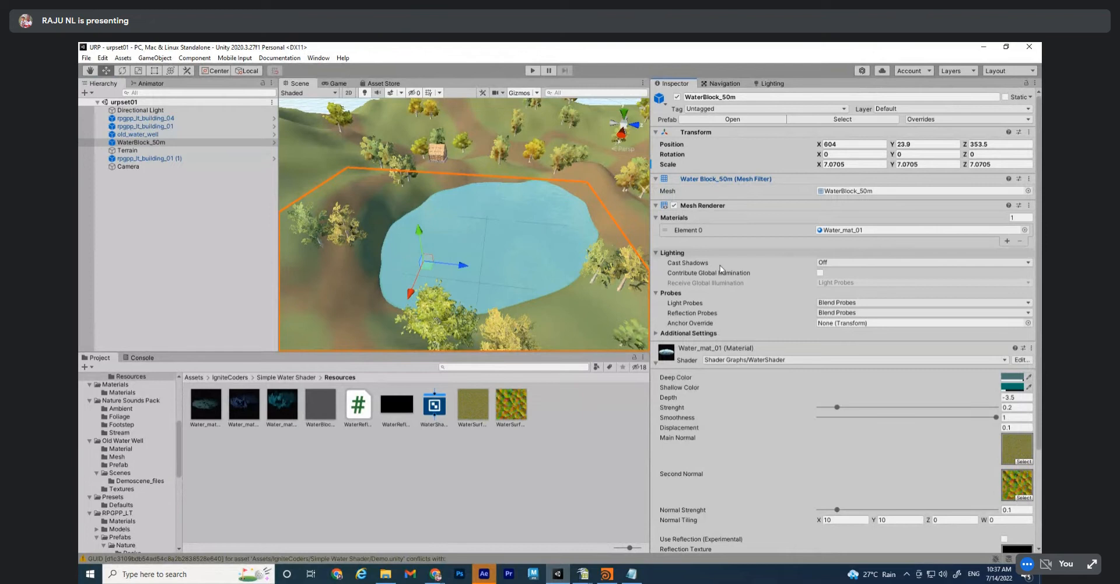
scroll(721, 268, down, 3)
drag(837, 386, 905, 387)
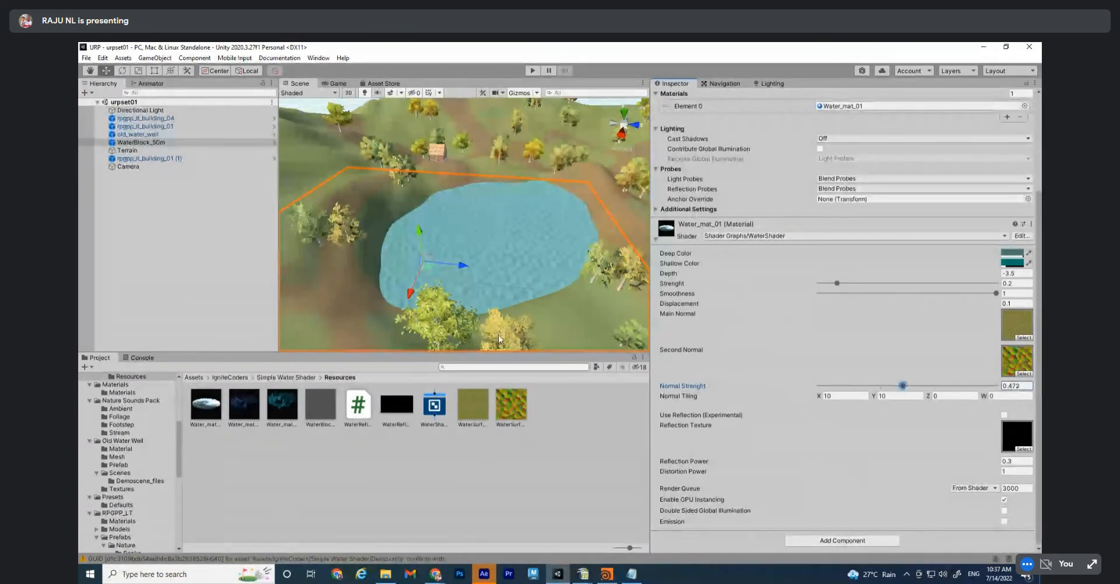
scroll(498, 334, up, 2)
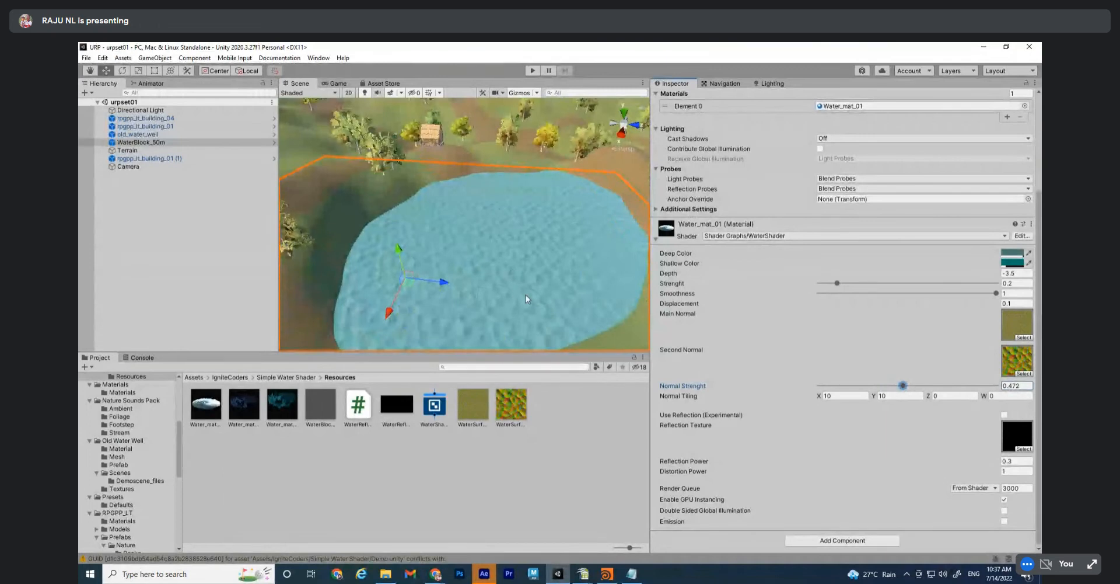
alt+drag(527, 295, 557, 261)
scroll(558, 262, up, 2)
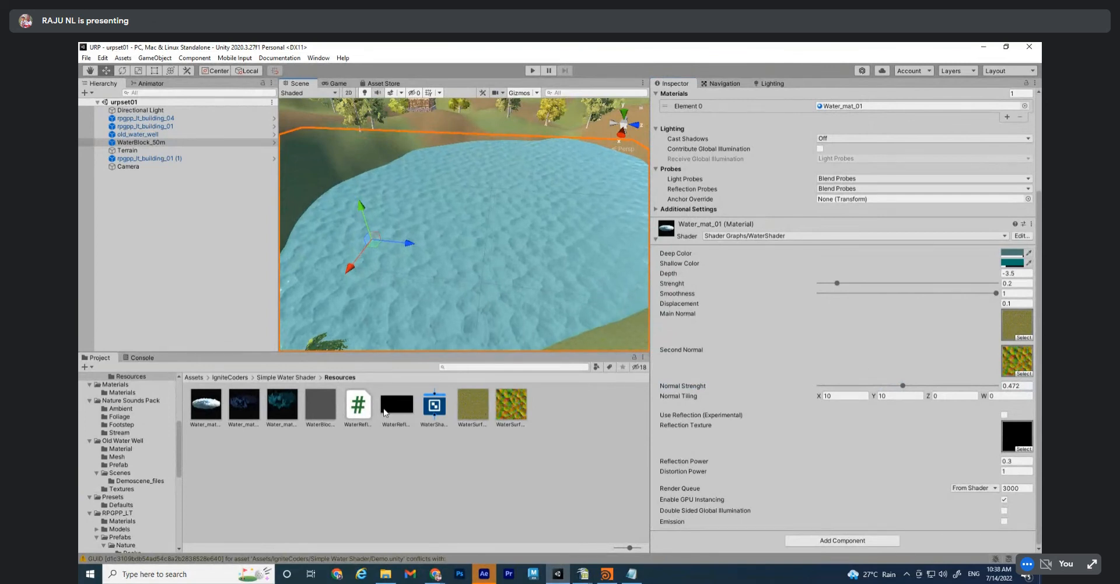
Look at the Simple Water Shader folder's Demo scene asset and review the ball rotation and camera movement notes in Notepad
click(290, 378)
click(280, 407)
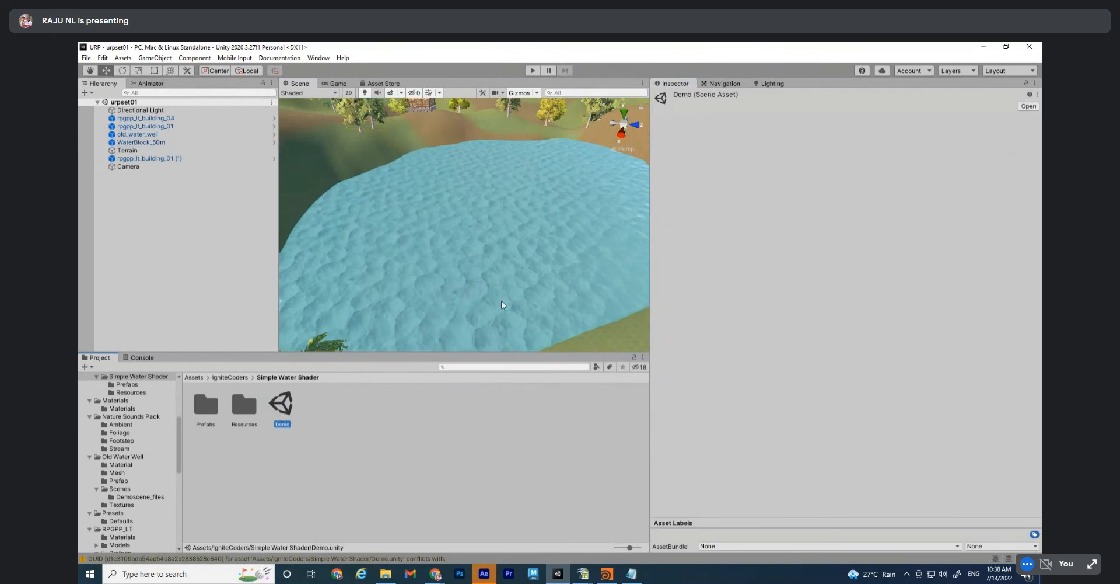
click(632, 574)
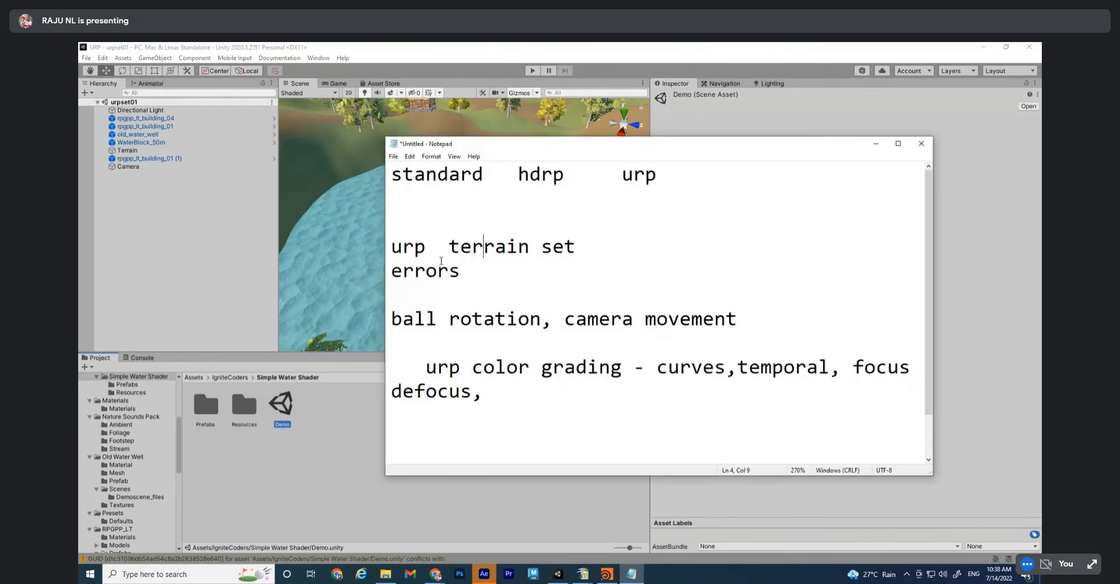
click(492, 270)
click(756, 318)
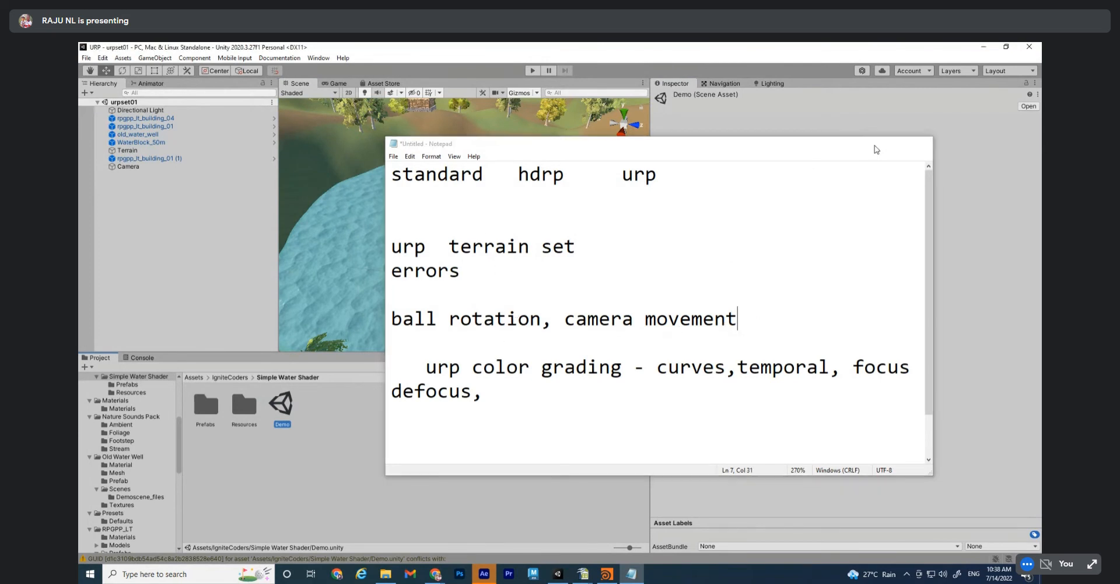
click(876, 148)
Add a 3D sphere to the landscape scene and frame it in the Scene view
alt+right_drag(373, 225, 291, 224)
alt+drag(292, 224, 432, 215)
right_click(149, 226)
mouse_move(199, 355)
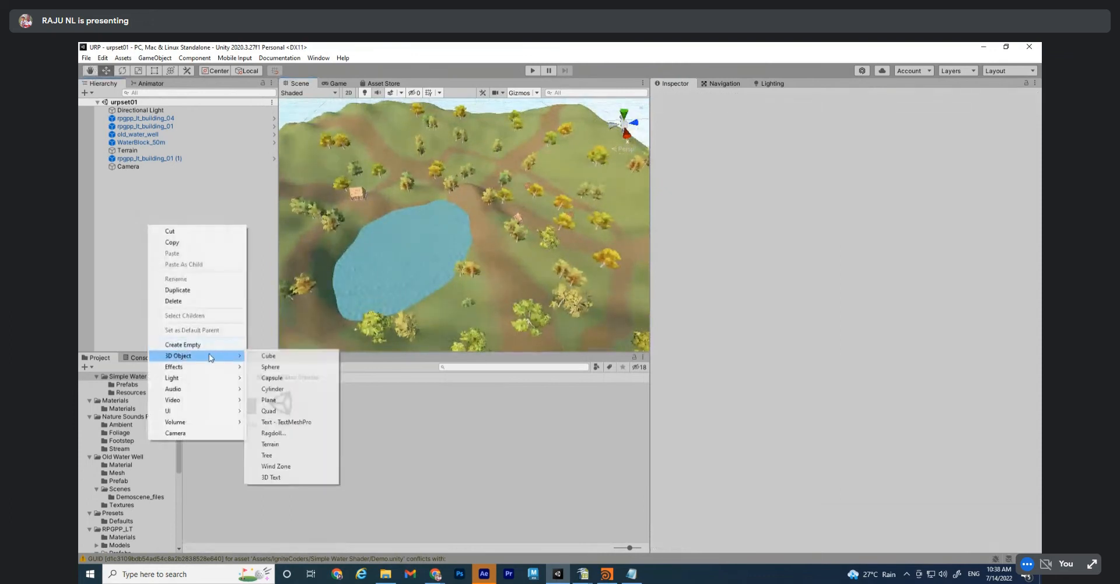
click(290, 367)
scroll(509, 272, up, 2)
drag(516, 281, 509, 203)
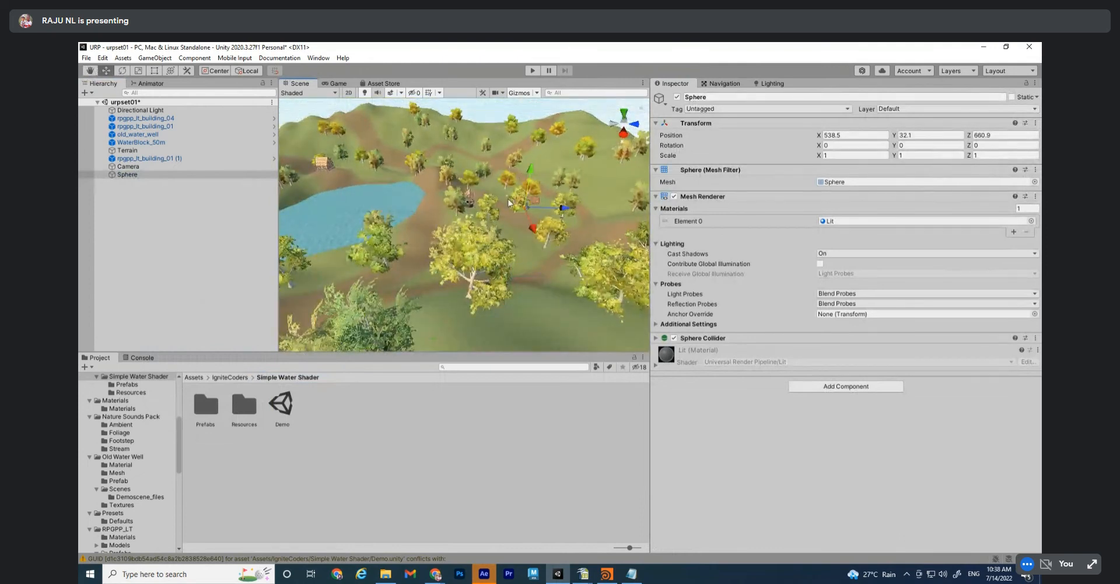
key(f)
Move the sphere above the grass clearing, to about X 532.03, Y 32.76, Z 650.61
alt+right_drag(575, 224, 185, 236)
alt+right_drag(497, 216, 347, 231)
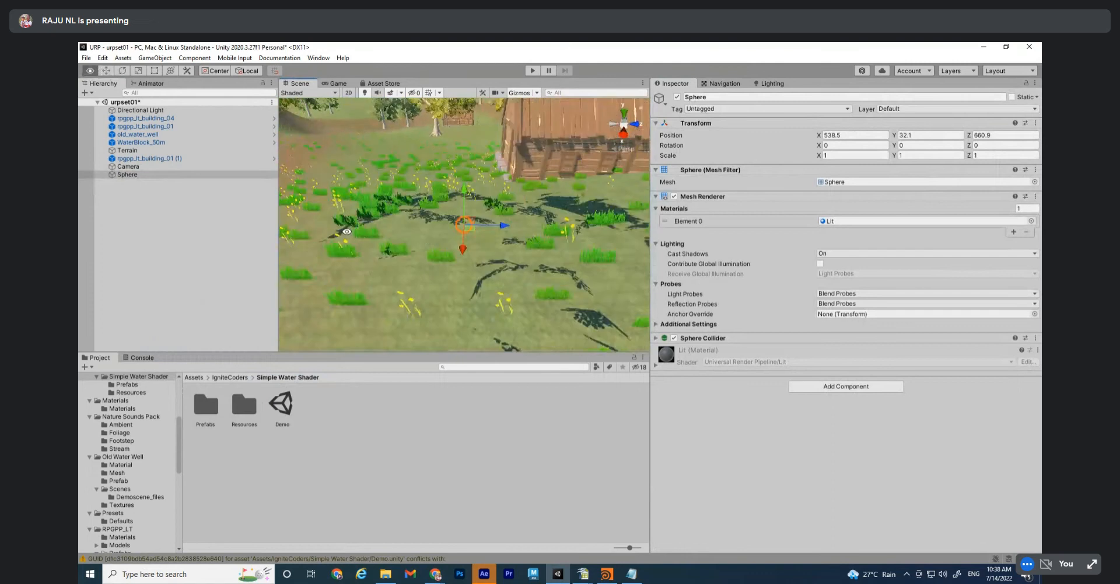
alt+drag(346, 231, 505, 245)
drag(466, 191, 466, 123)
scroll(508, 207, down, 6)
drag(509, 207, 337, 193)
middle_drag(337, 194, 493, 160)
drag(458, 159, 499, 229)
scroll(498, 228, up, 2)
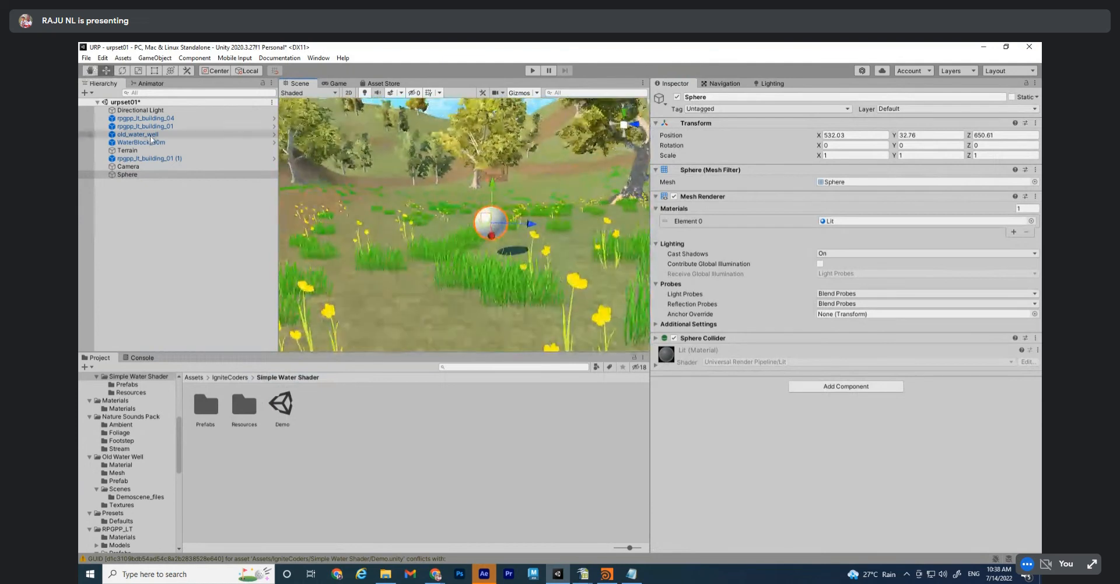
Align the camera with a Scene view that looks closely at the sphere
click(128, 167)
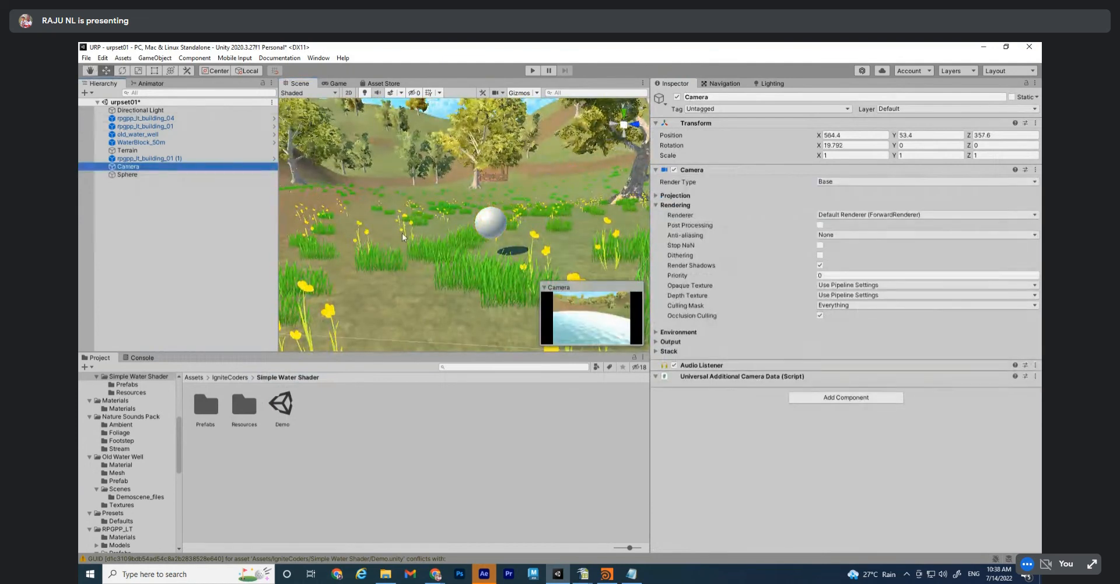
click(402, 234)
click(128, 166)
alt+right_drag(498, 238, 503, 263)
alt+drag(503, 263, 517, 252)
click(167, 205)
click(129, 167)
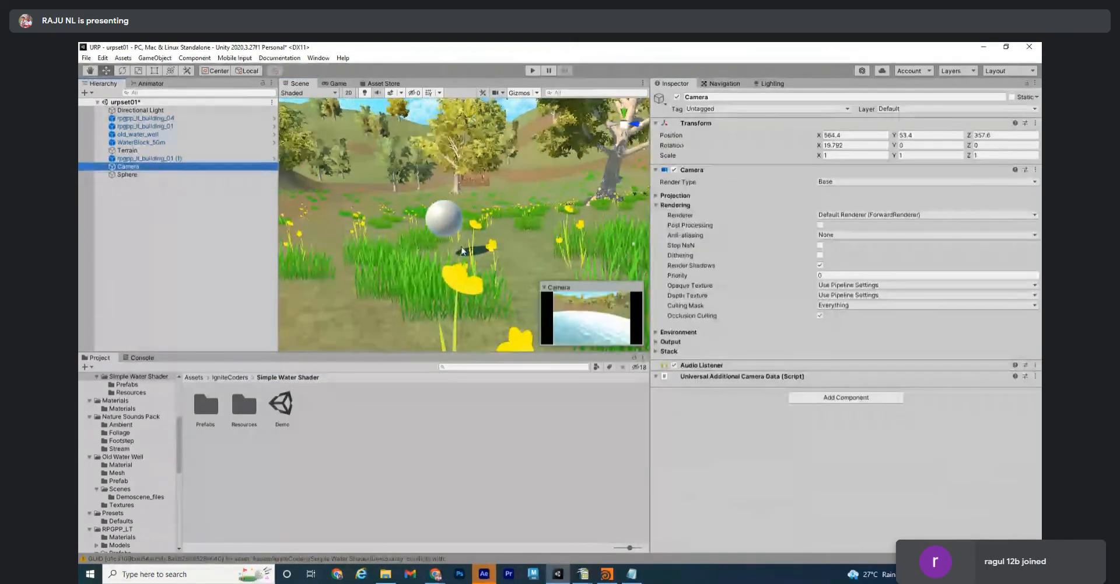
key(ctrl+shift+f)
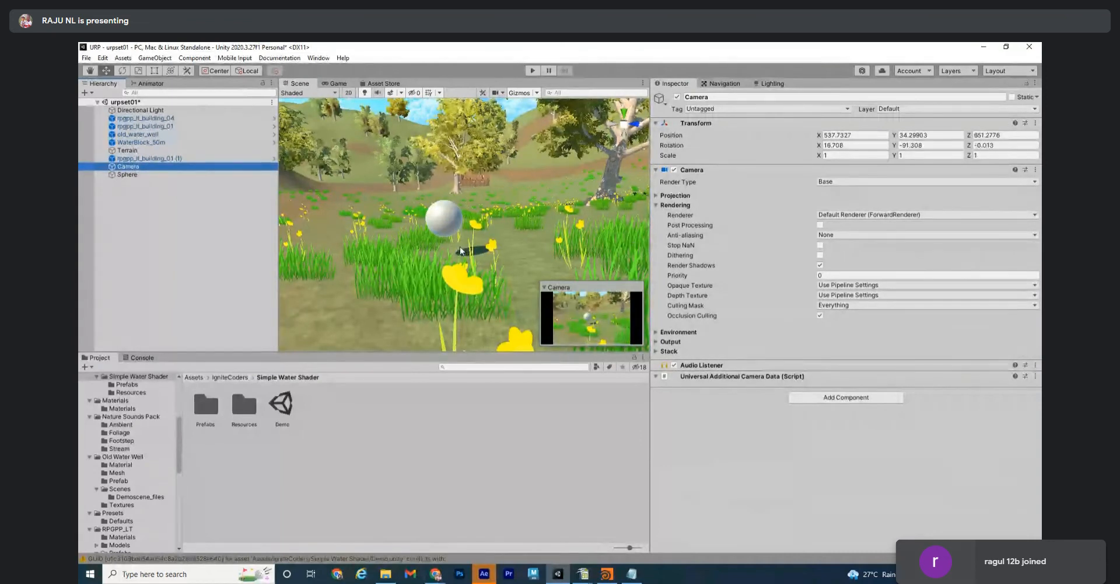
Delete the old New Material 1 asset from the project's Materials folder
click(446, 232)
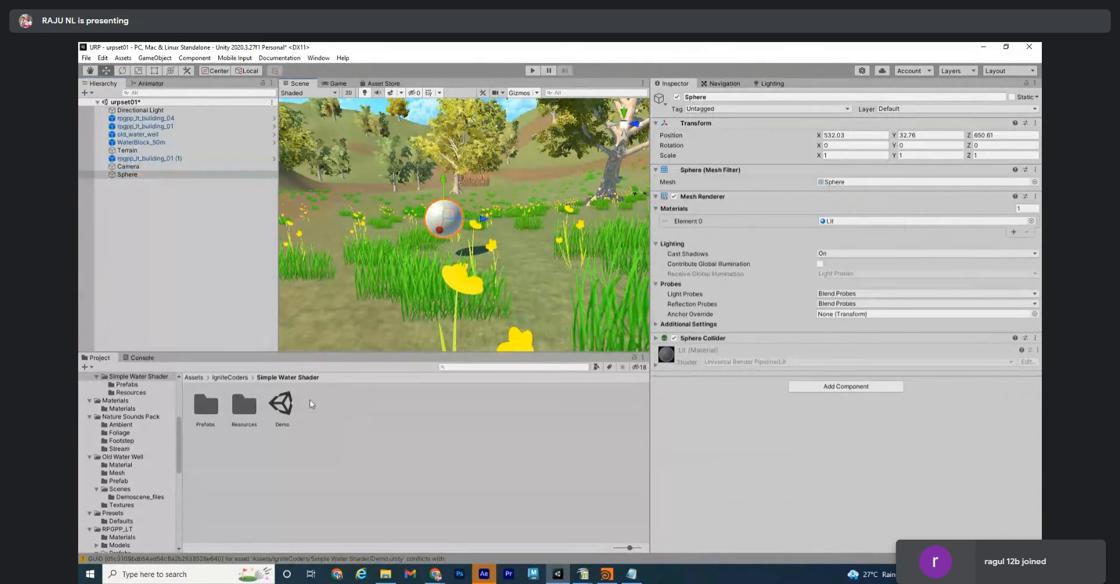
scroll(131, 426, up, 5)
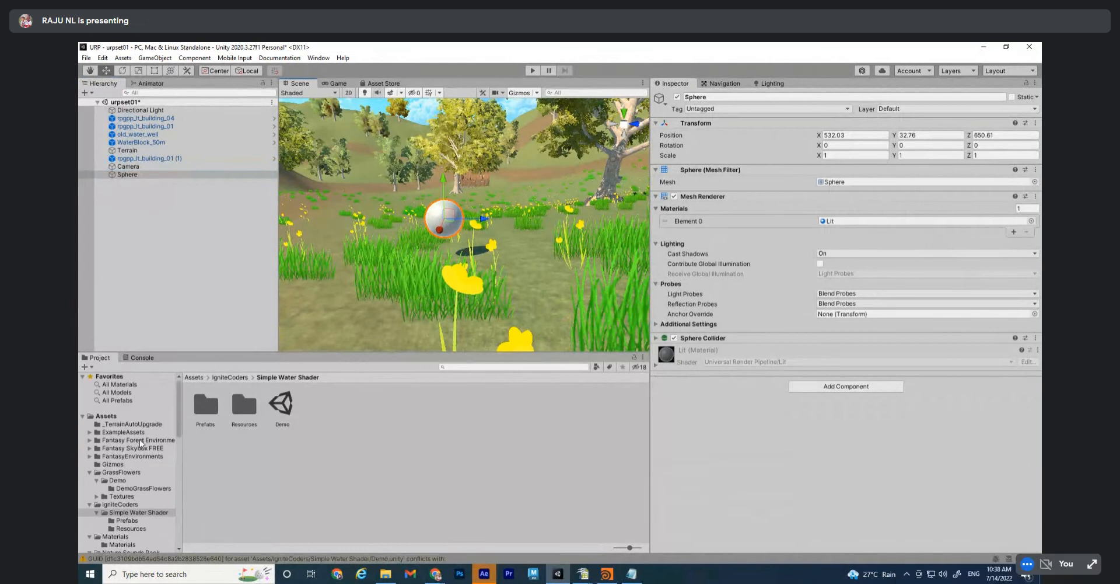
click(107, 416)
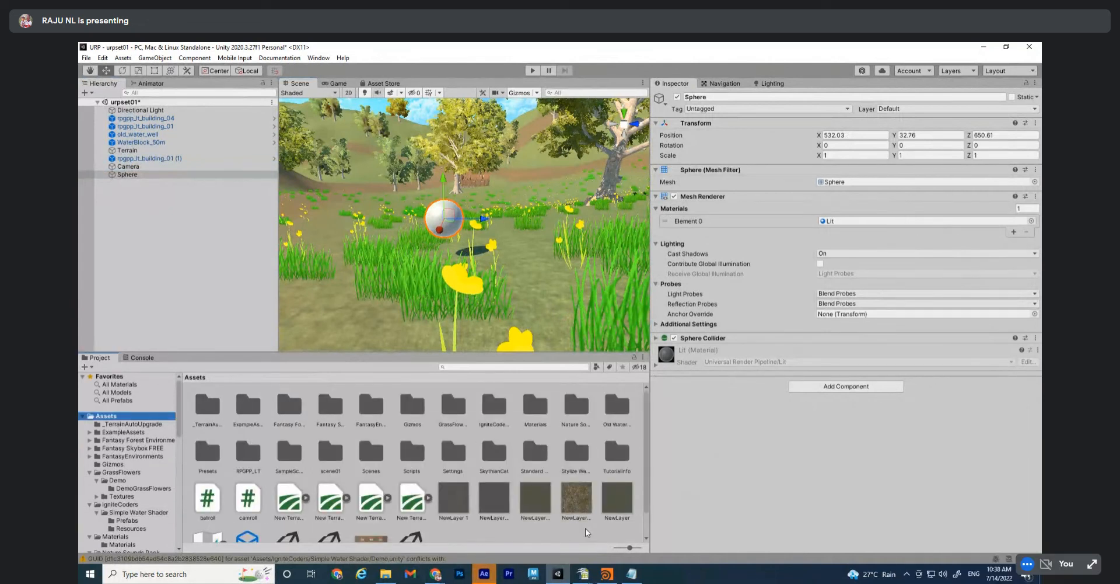
double_click(538, 412)
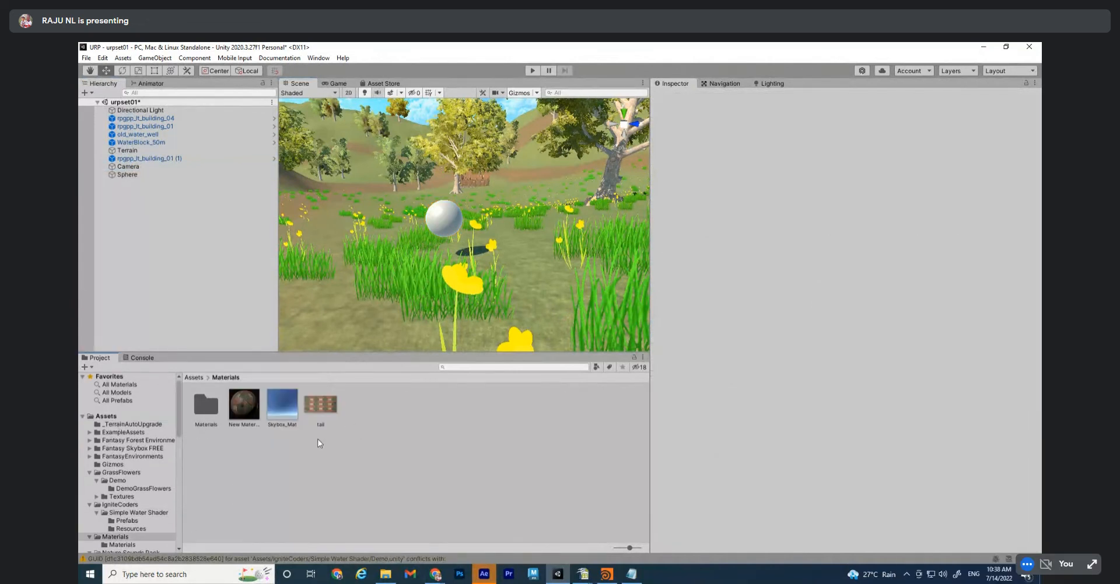
click(246, 410)
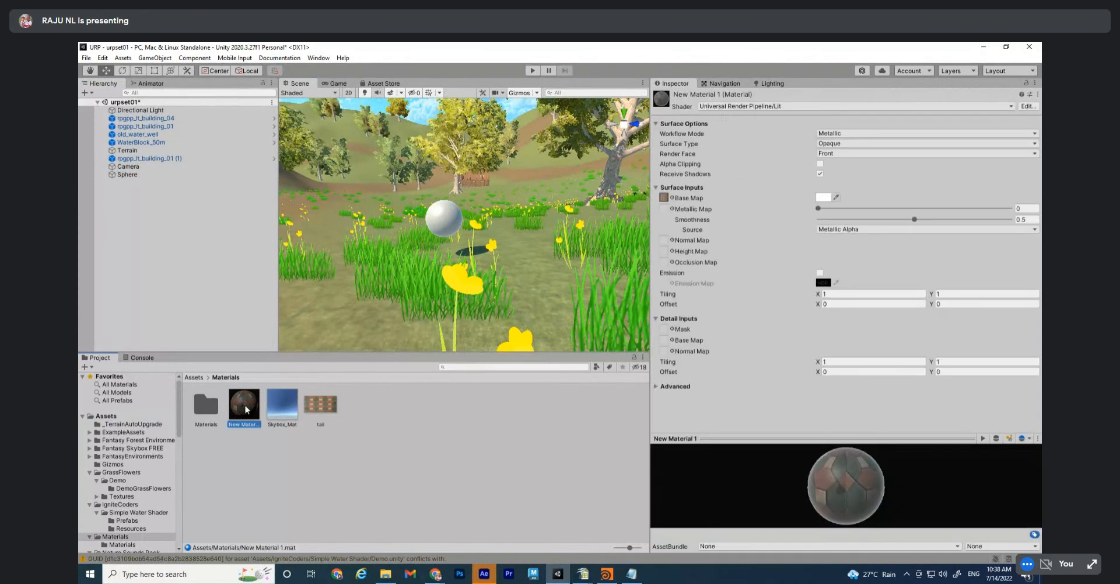
key(Delete)
key(Return)
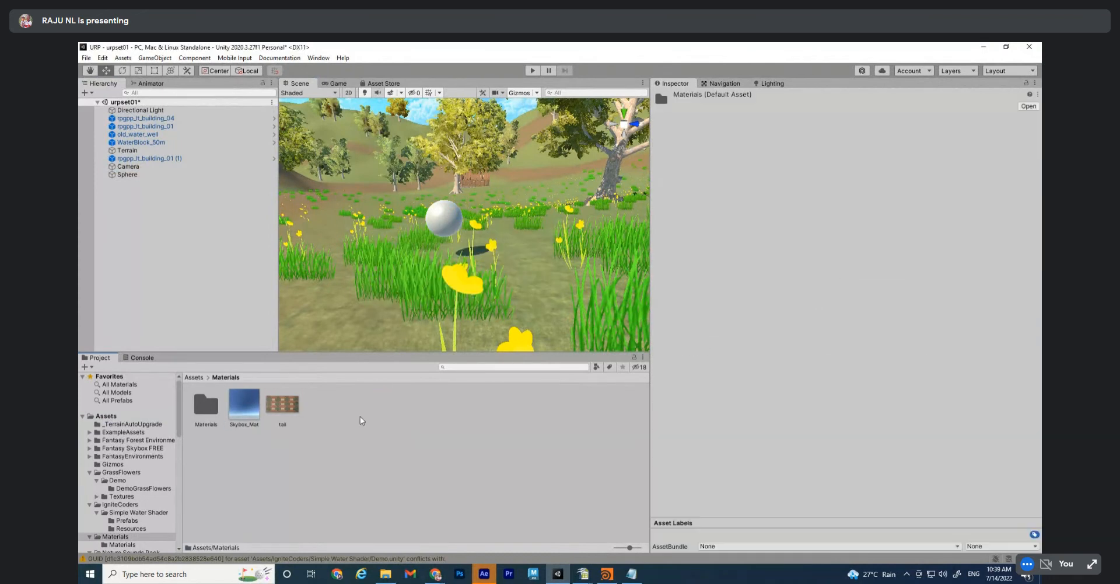
Create a new material in the Materials folder, keeping the Universal Render Pipeline/Lit shader
right_click(360, 415)
mouse_move(403, 154)
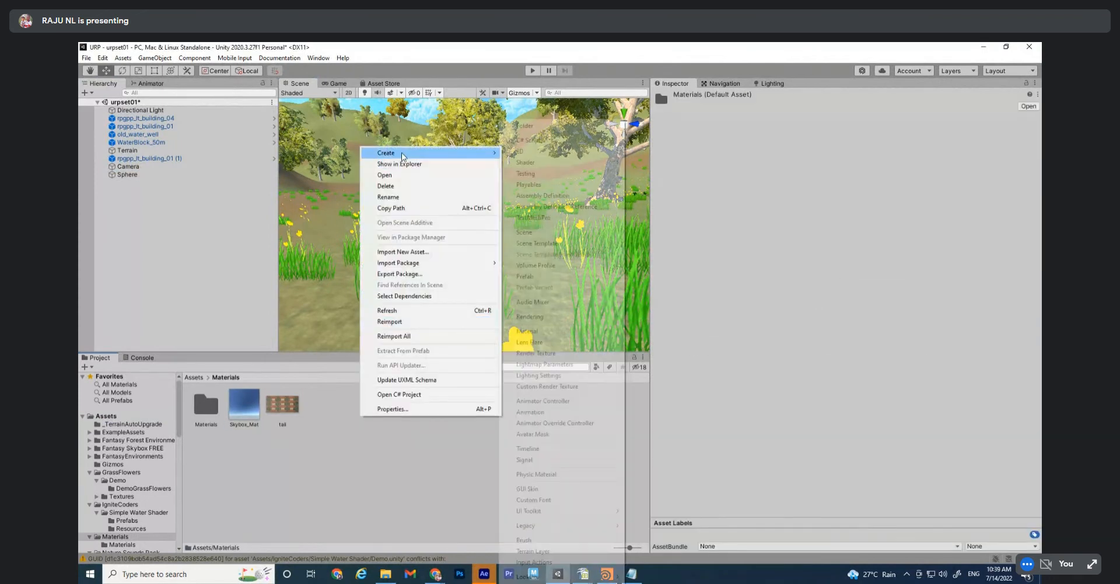
click(557, 332)
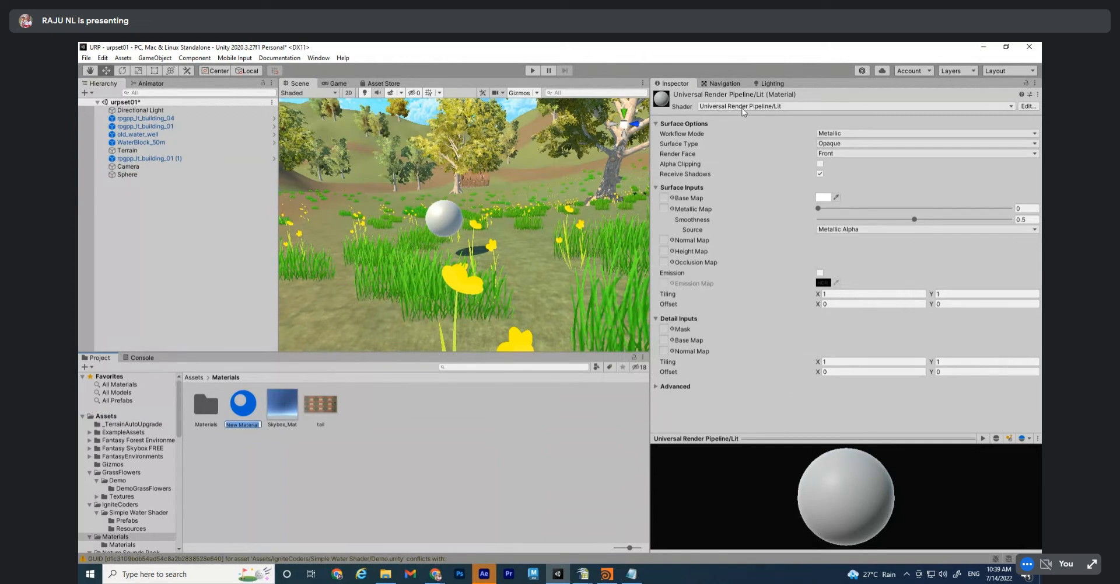
click(767, 106)
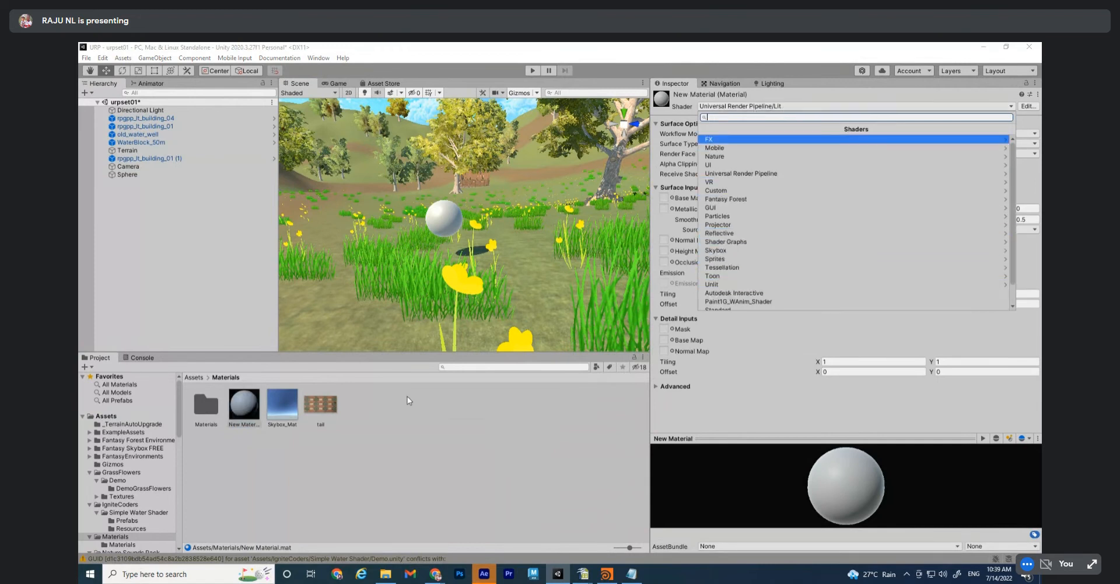
click(393, 406)
Apply New Material to the sphere with the ball texture as its Base Map and save the scene
drag(317, 413, 444, 214)
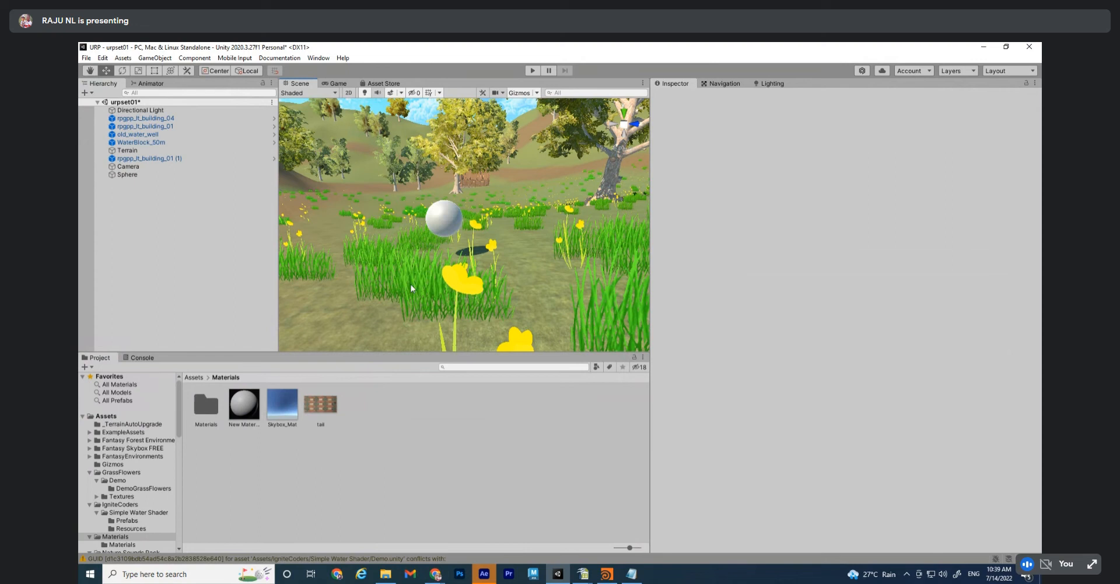
drag(251, 407, 440, 217)
click(250, 408)
drag(322, 407, 665, 200)
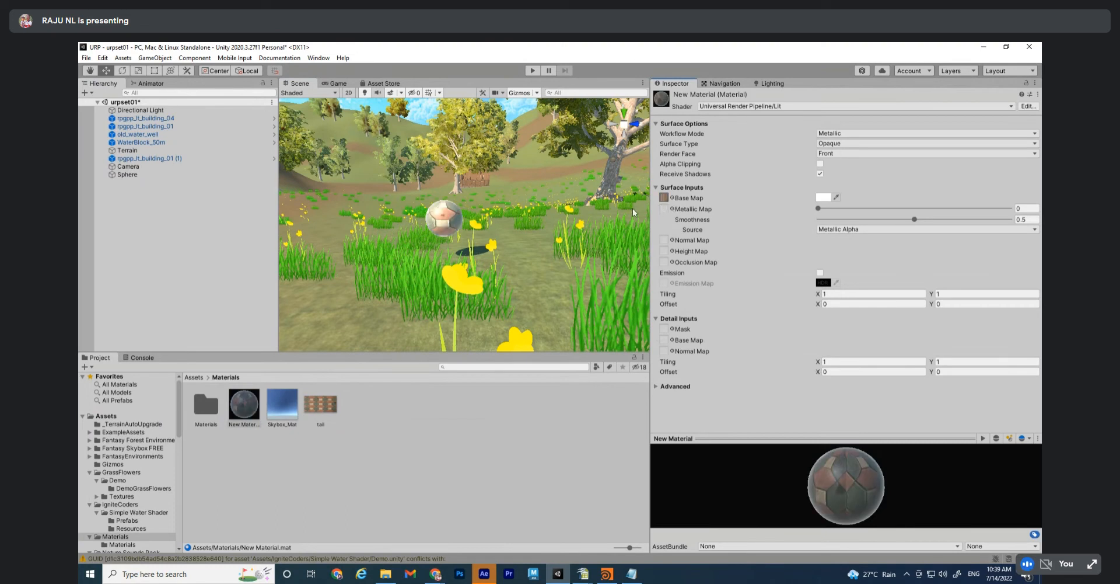
key(ctrl+s)
Search the components for "inpu" and add a Player Input component to the sphere
right_drag(509, 233, 481, 270)
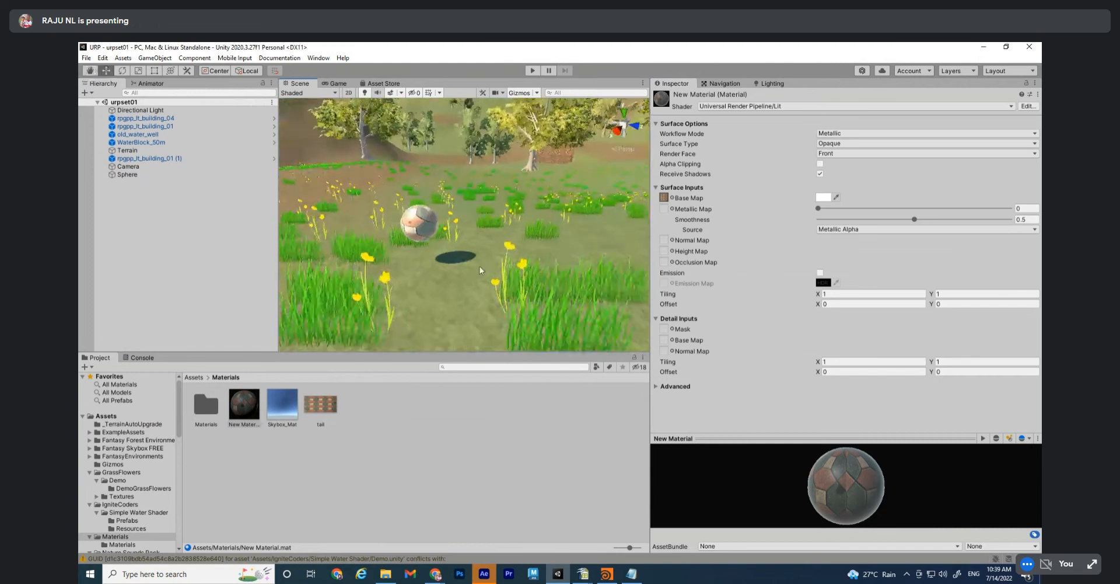
click(421, 215)
click(835, 386)
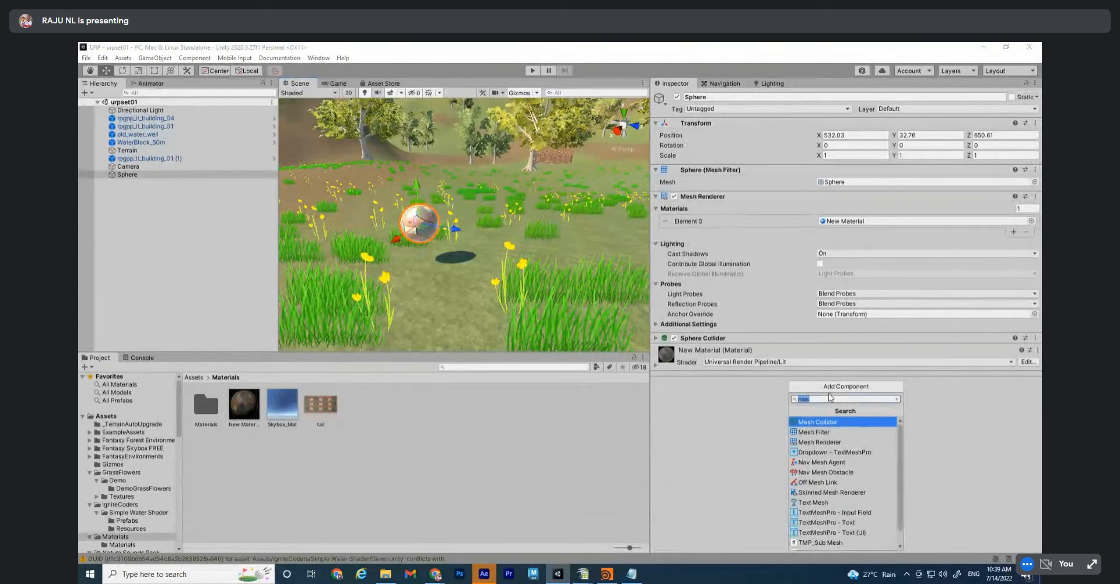
text(inpu)
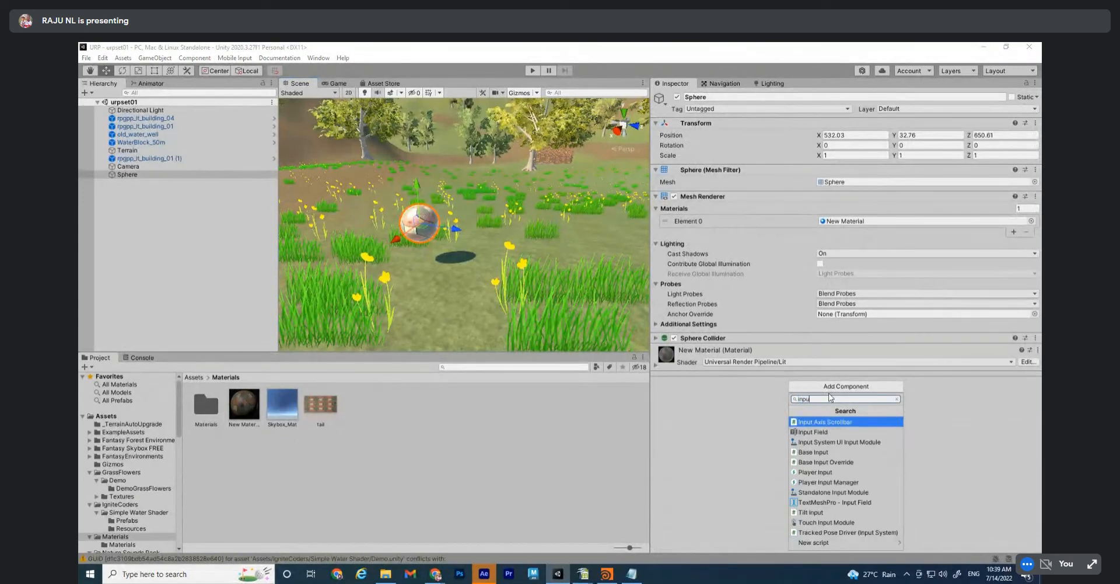
key(Down)
key(Down)
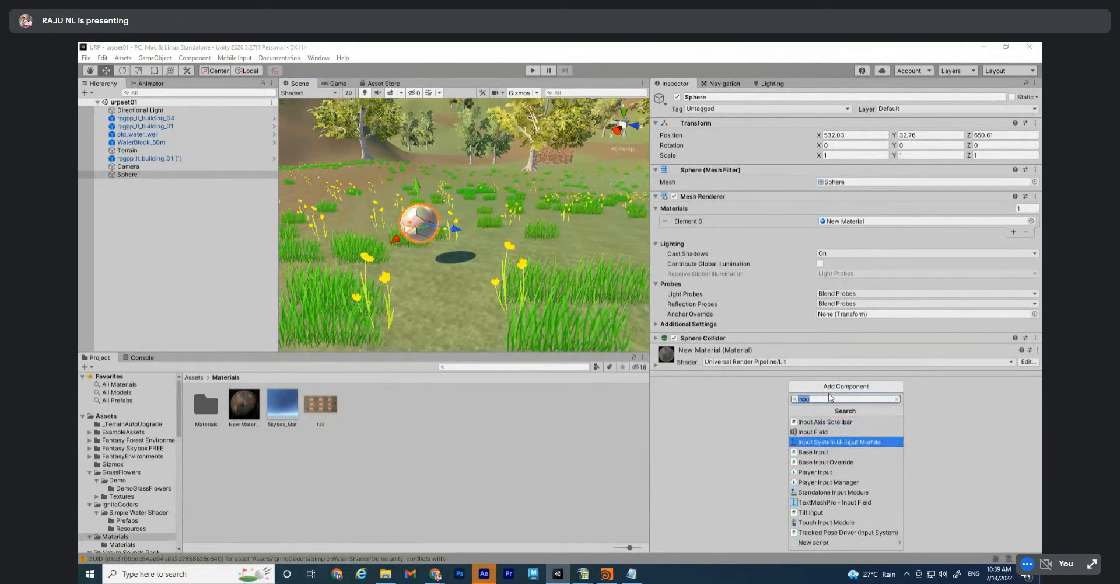
key(Down)
key(Down)
key(Down)
key(Down)
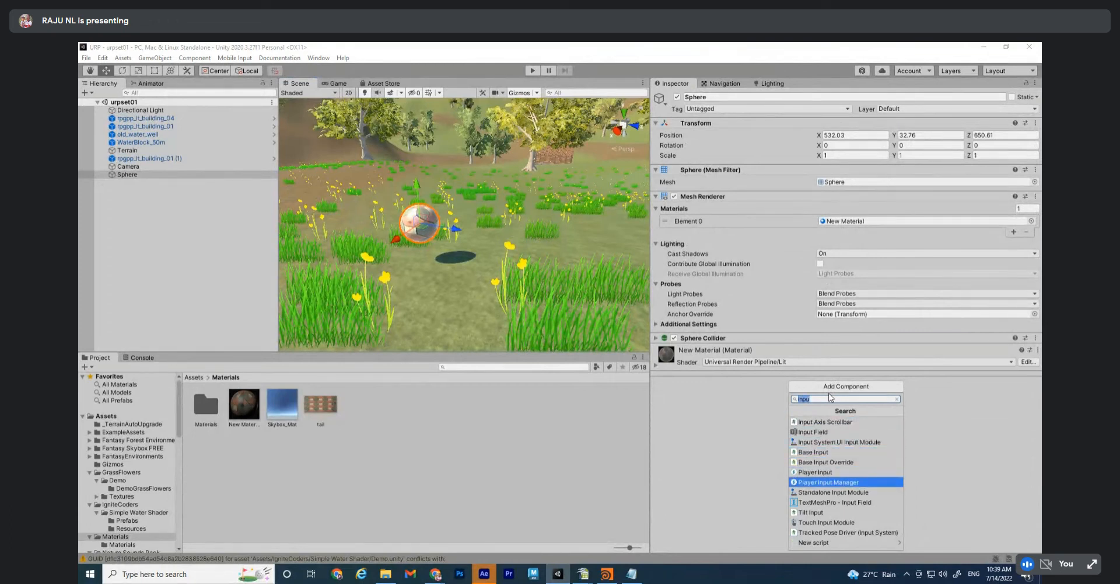
key(Up)
key(Return)
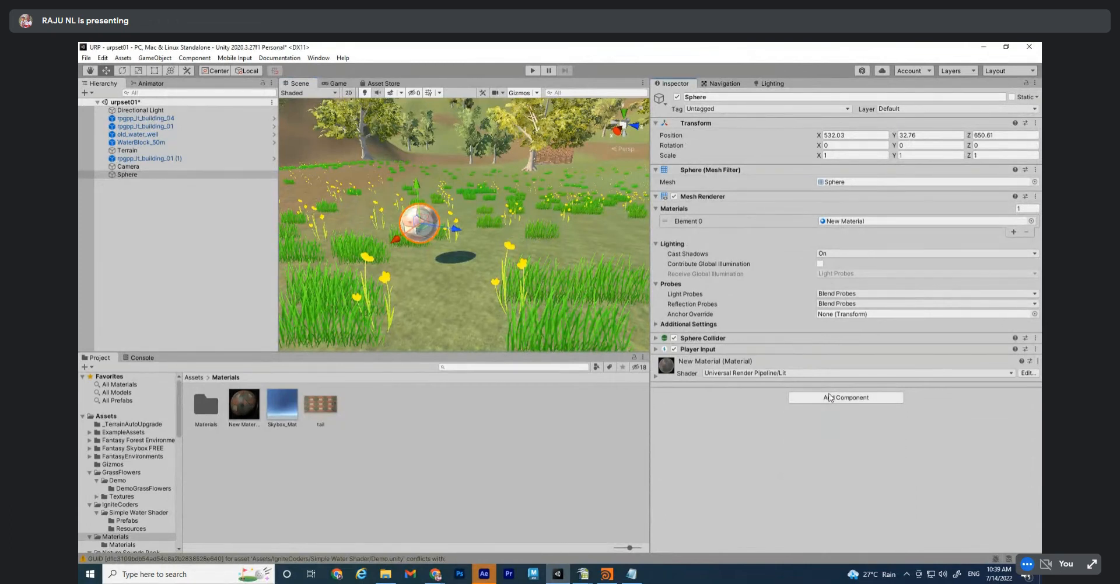
Create an input actions asset named URP_ballaction for the sphere's Player Input and close its editor
click(711, 349)
click(1000, 392)
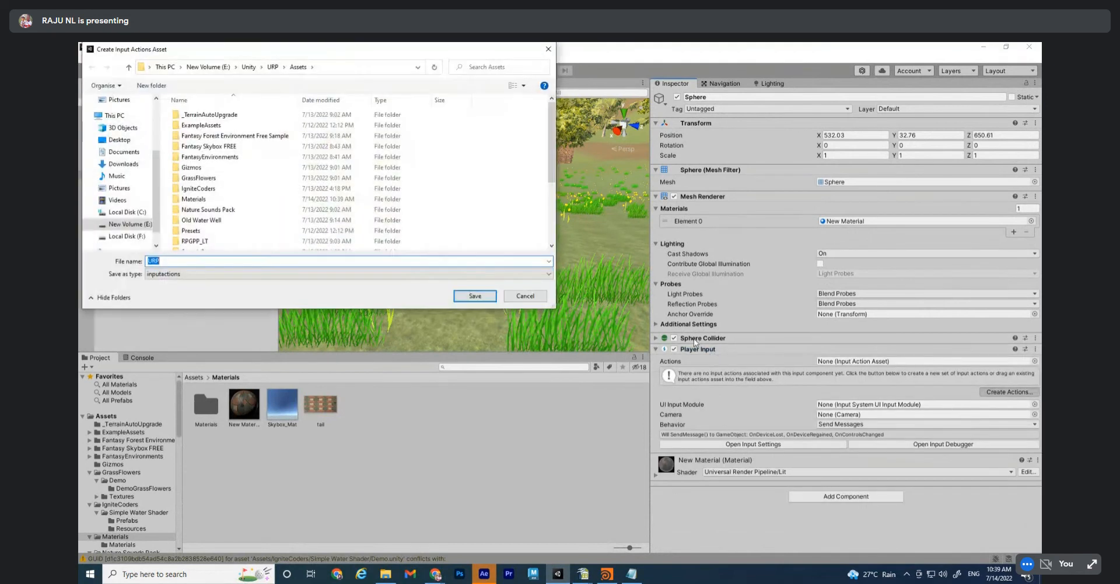
key(End)
text(_ballca)
key(BackSpace)
text(action)
key(Return)
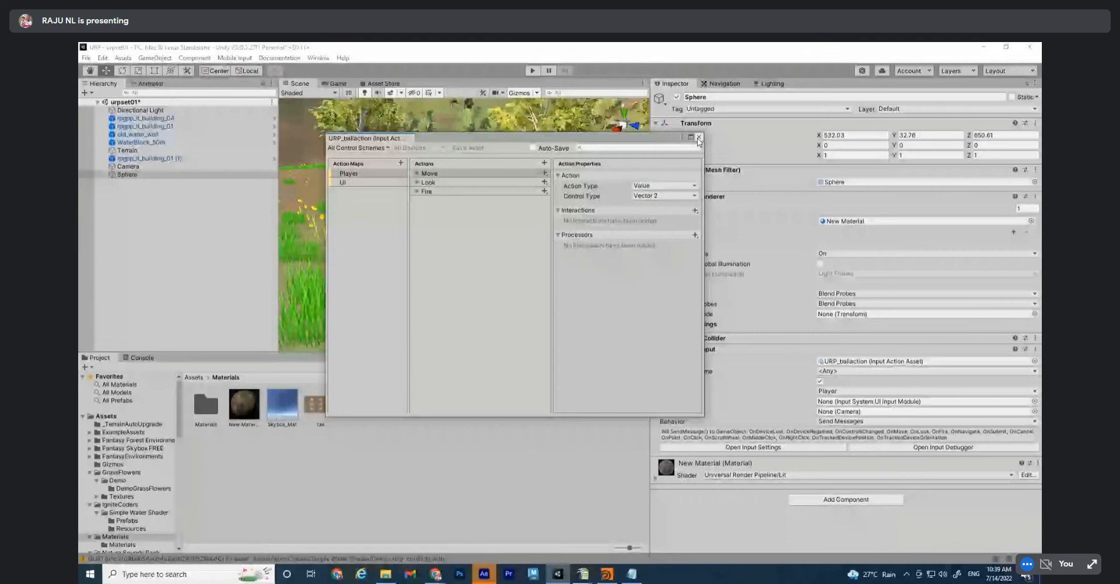
click(698, 138)
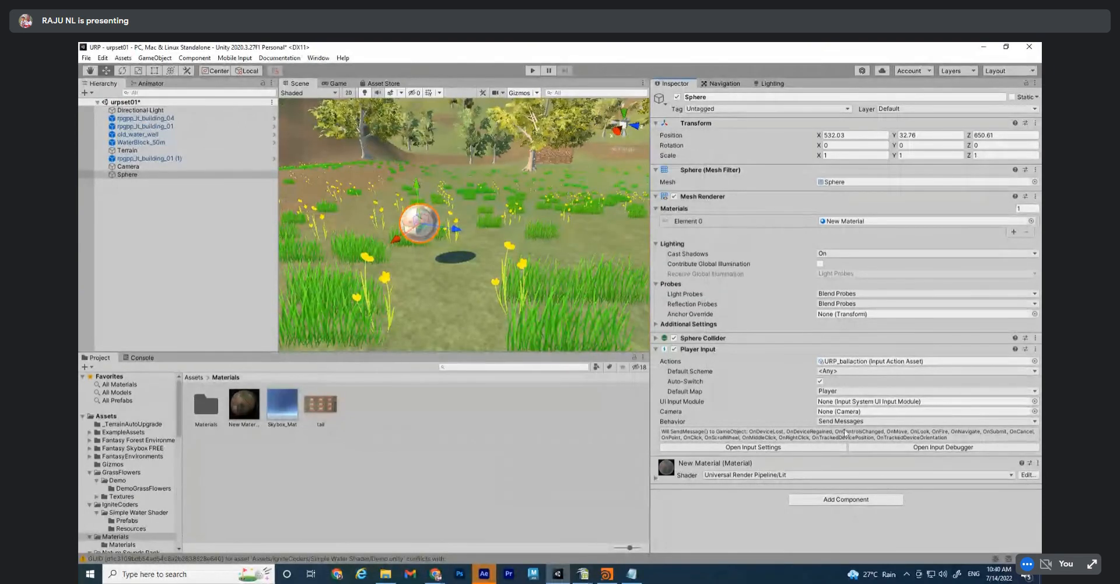
Create a new script named ball_Roll and add it to the sphere as a component
click(865, 502)
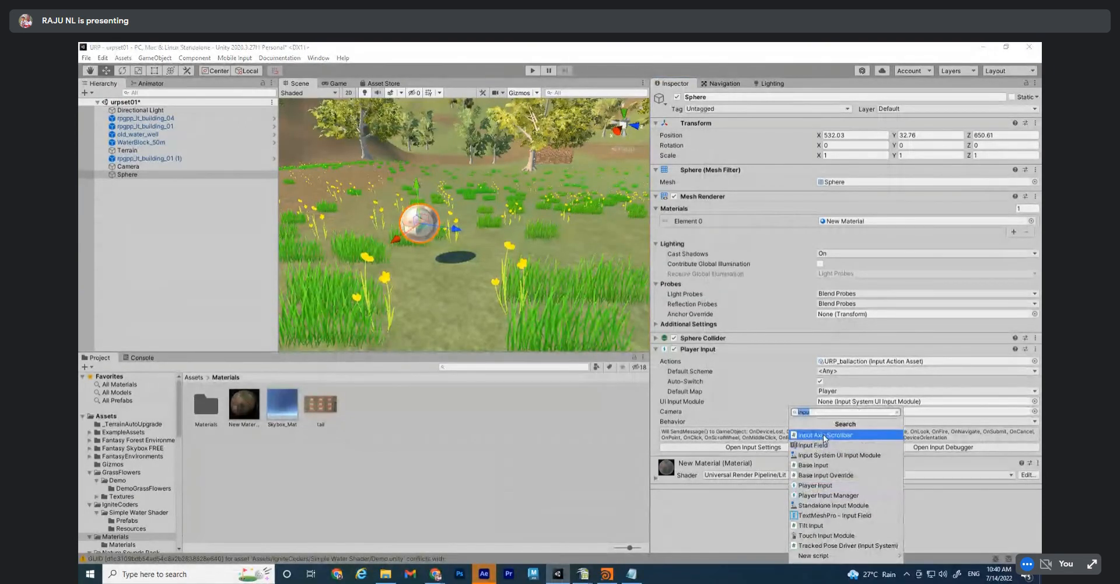
text(new)
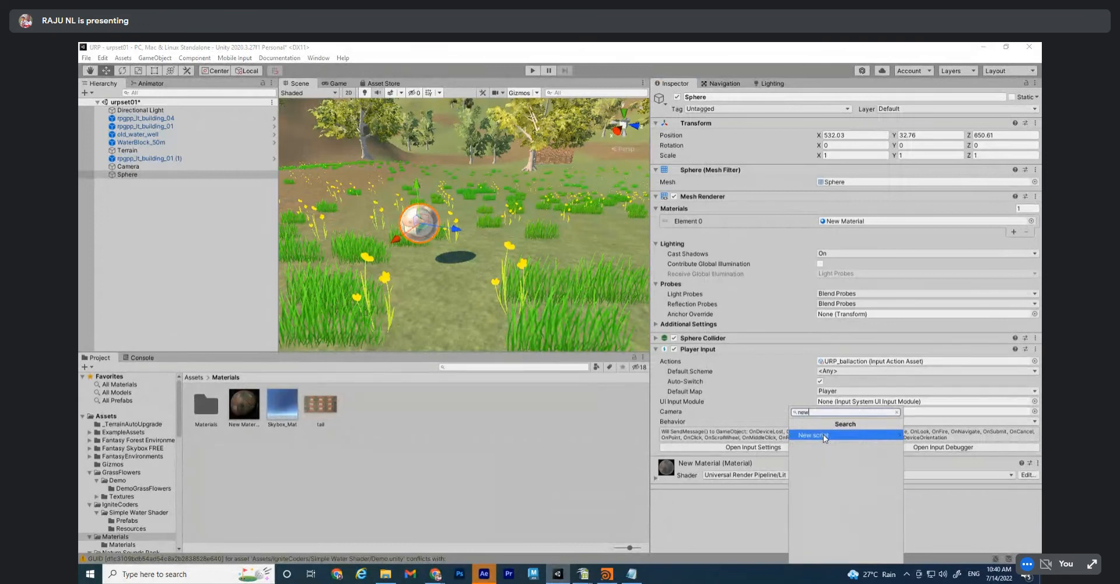
key(Return)
text(b)
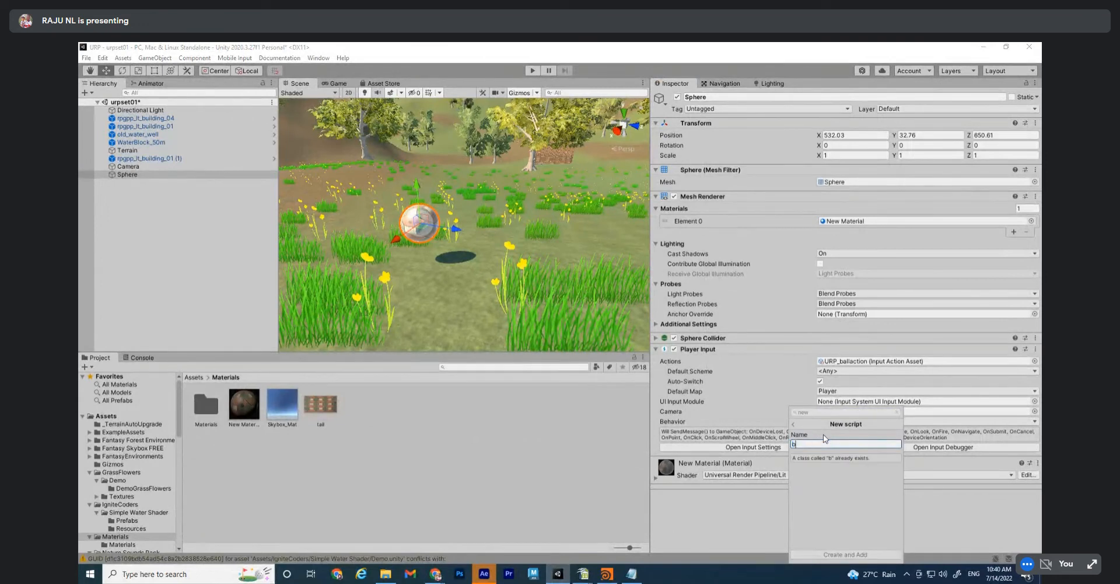
text(all_Roll)
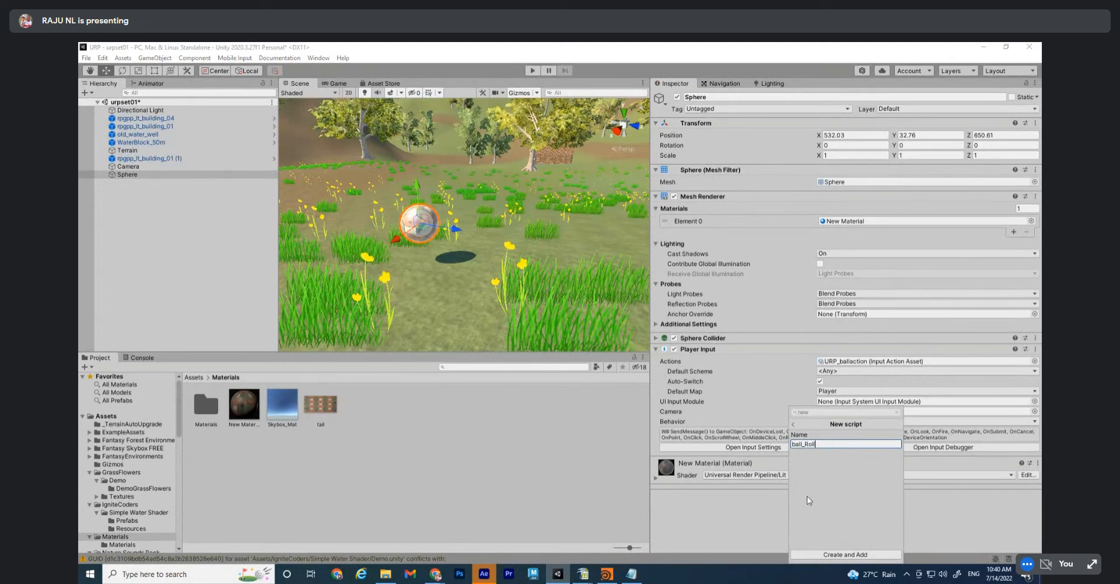
click(833, 555)
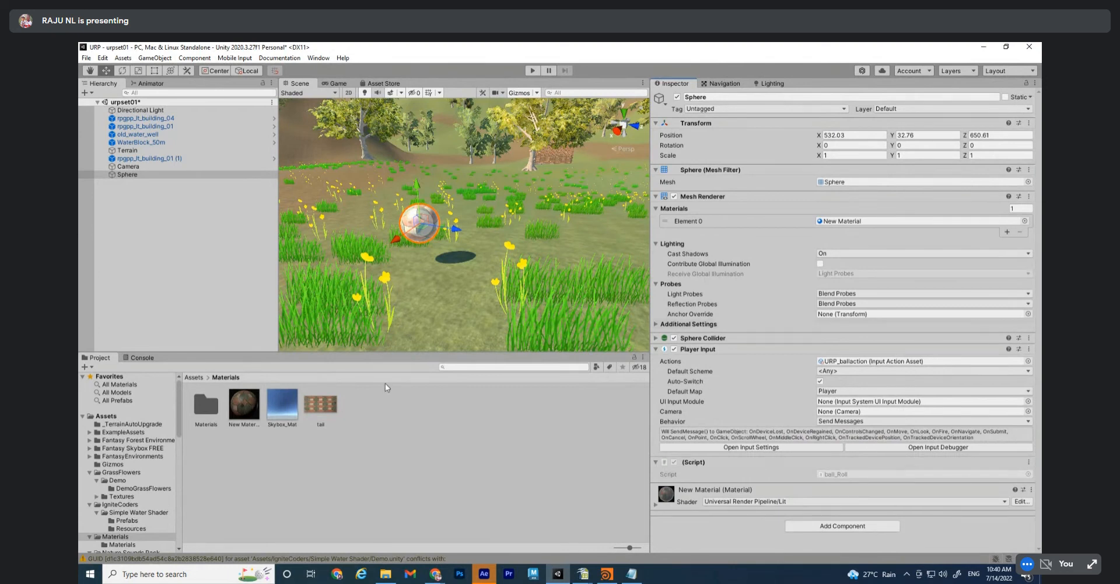
Open the existing ballroll script from the Assets folder and copy the code inside its class, from the speed variable through FixedUpdate
click(193, 377)
scroll(380, 484, down, 1)
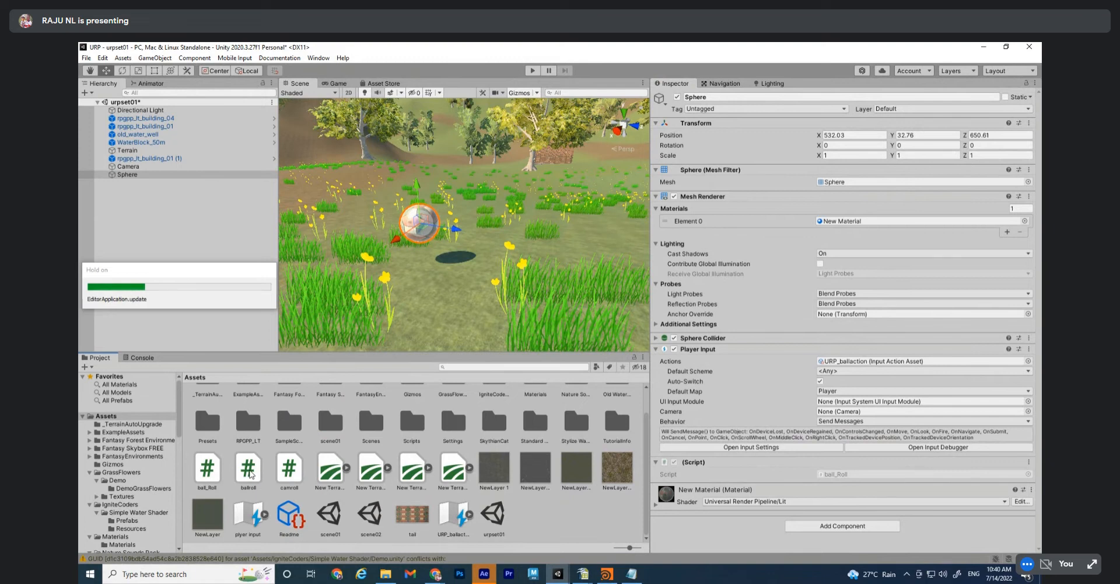
click(250, 470)
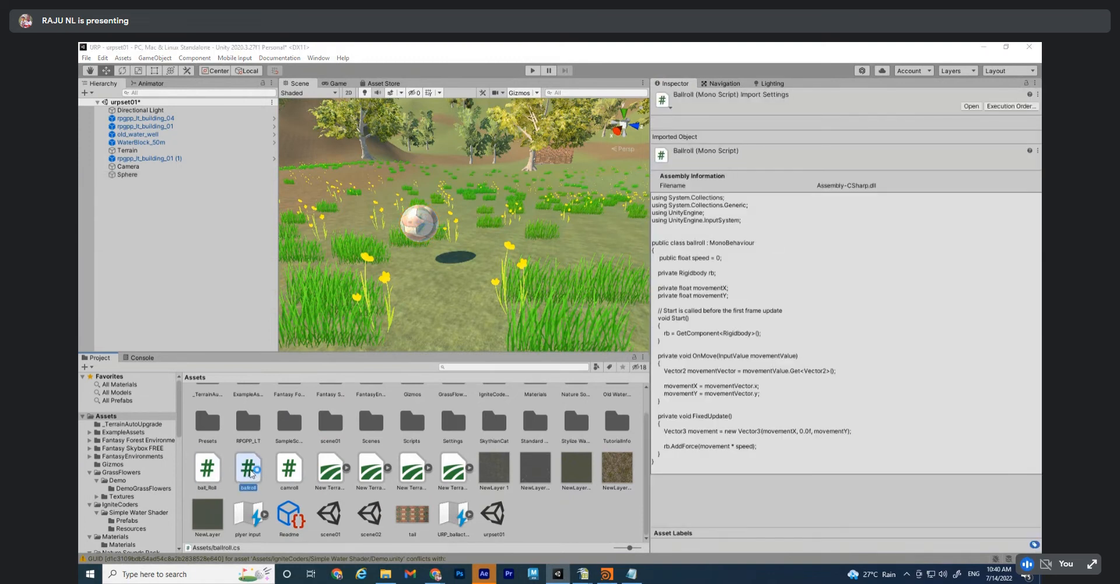
double_click(248, 467)
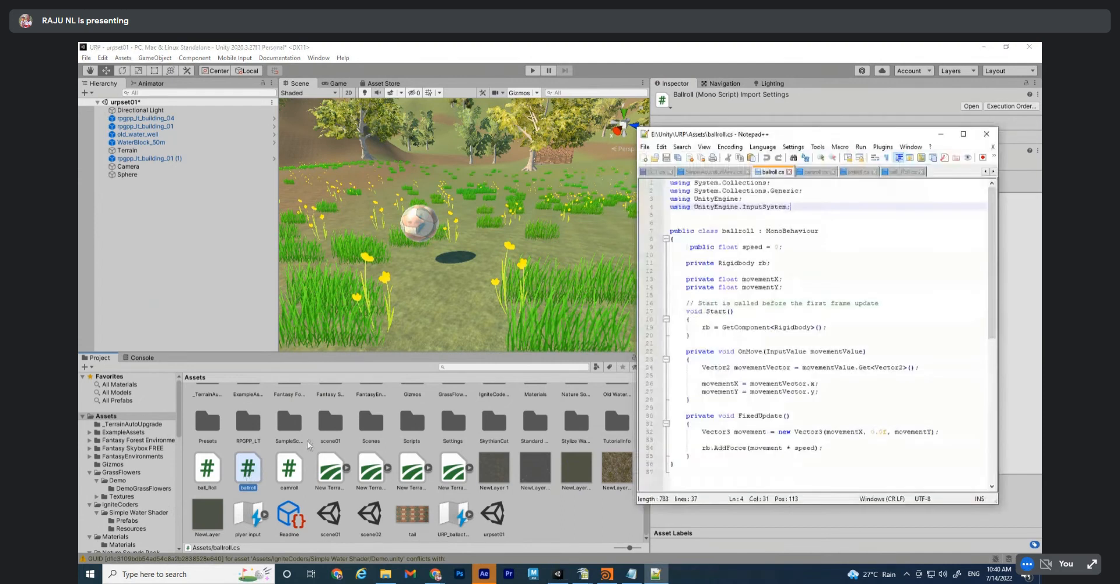
drag(696, 457, 679, 247)
key(ctrl+c)
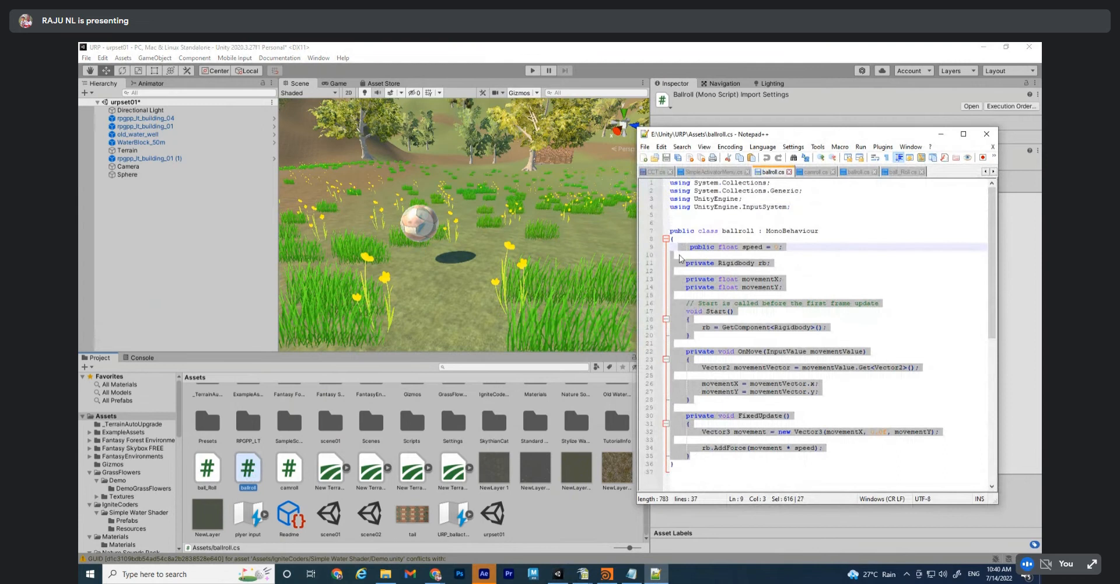
Replace the default Start and Update methods in ball_Roll.cs with the copied code, then save and close the editor
click(904, 172)
drag(703, 312, 681, 232)
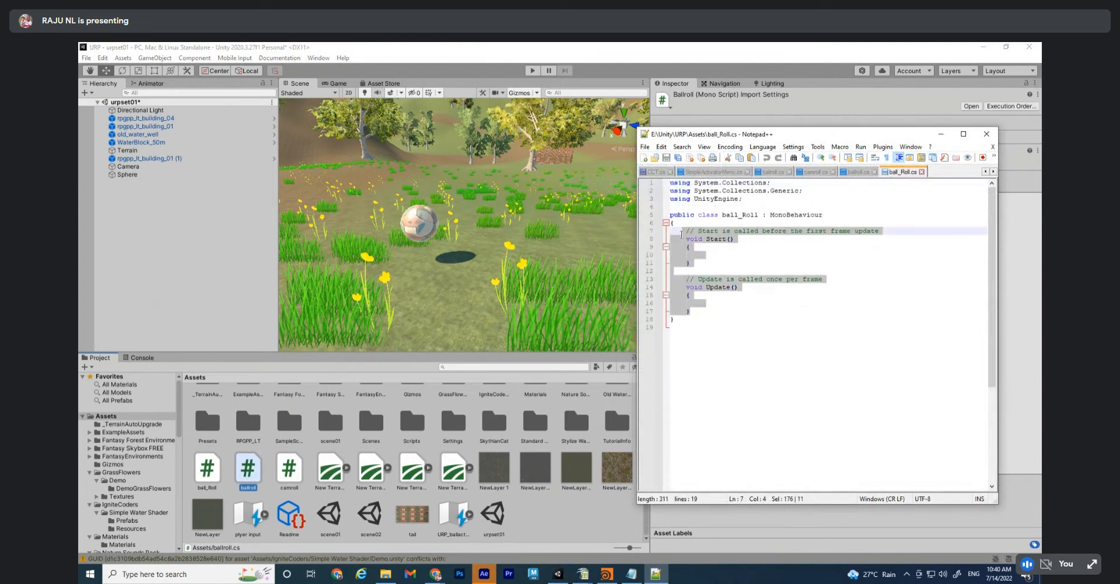
key(ctrl+v)
key(ctrl+s)
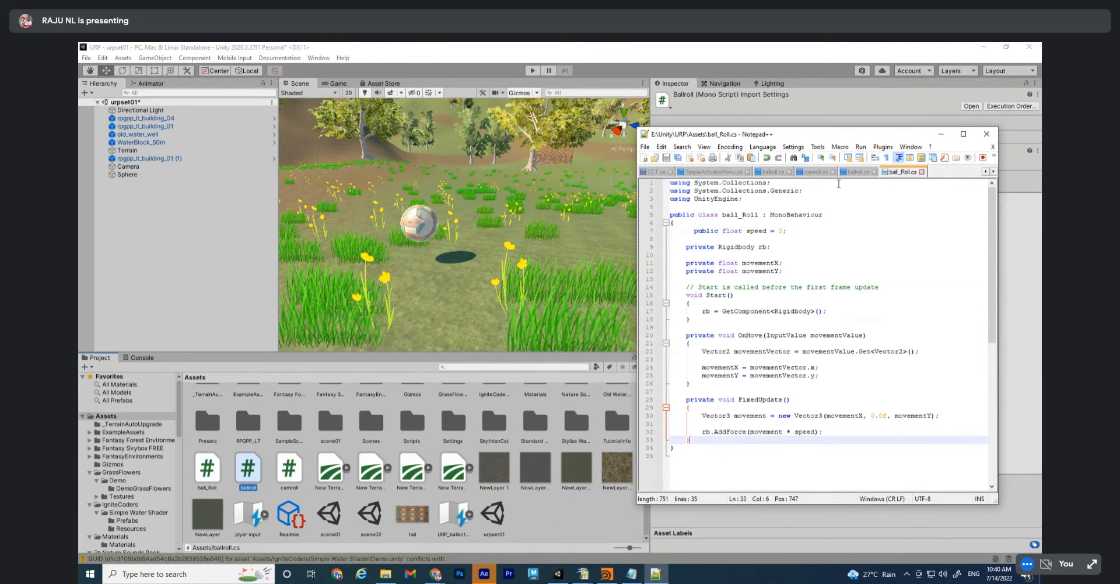
click(987, 133)
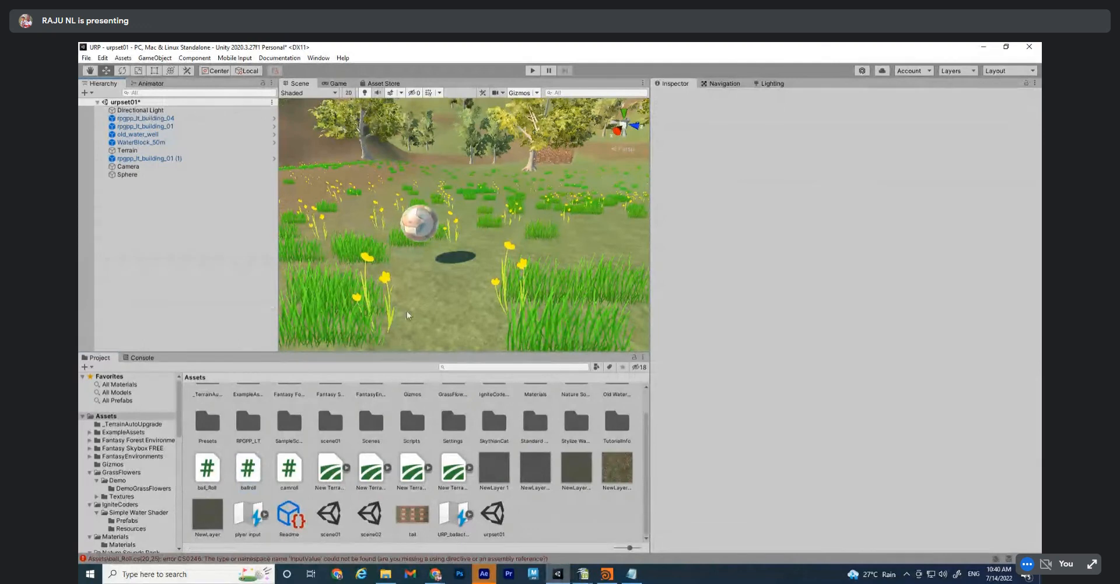
Add a Rigidbody component to the sphere, place it above the Ball_Roll script and save the scene
click(124, 174)
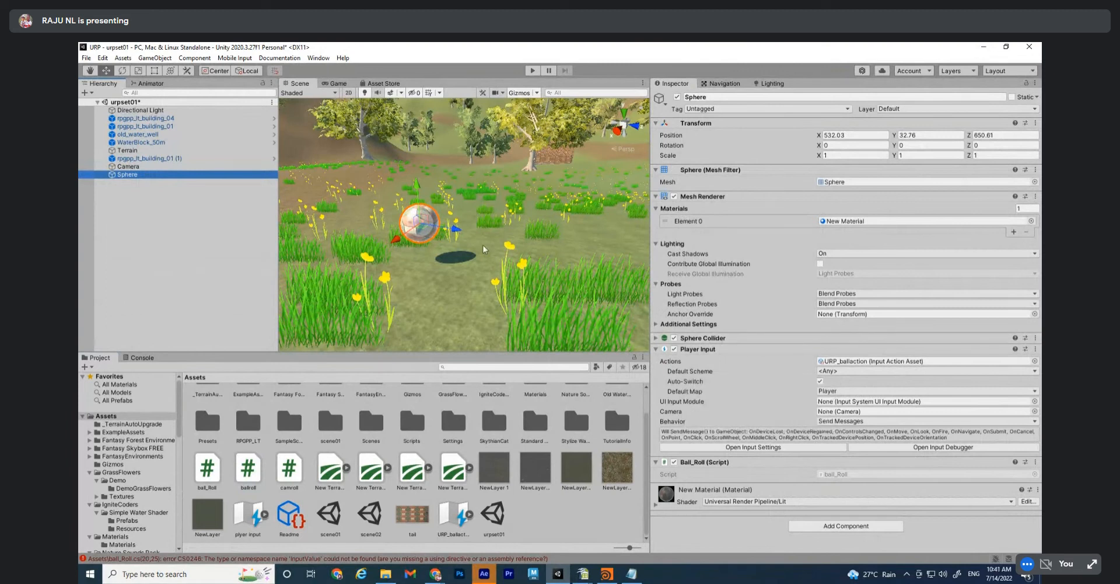
click(632, 573)
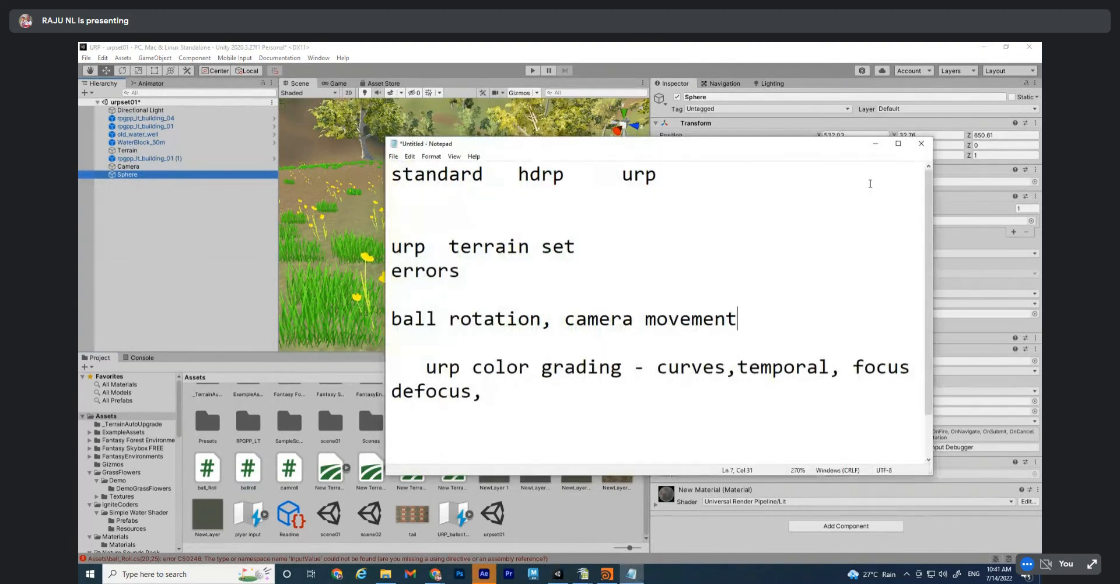
click(875, 143)
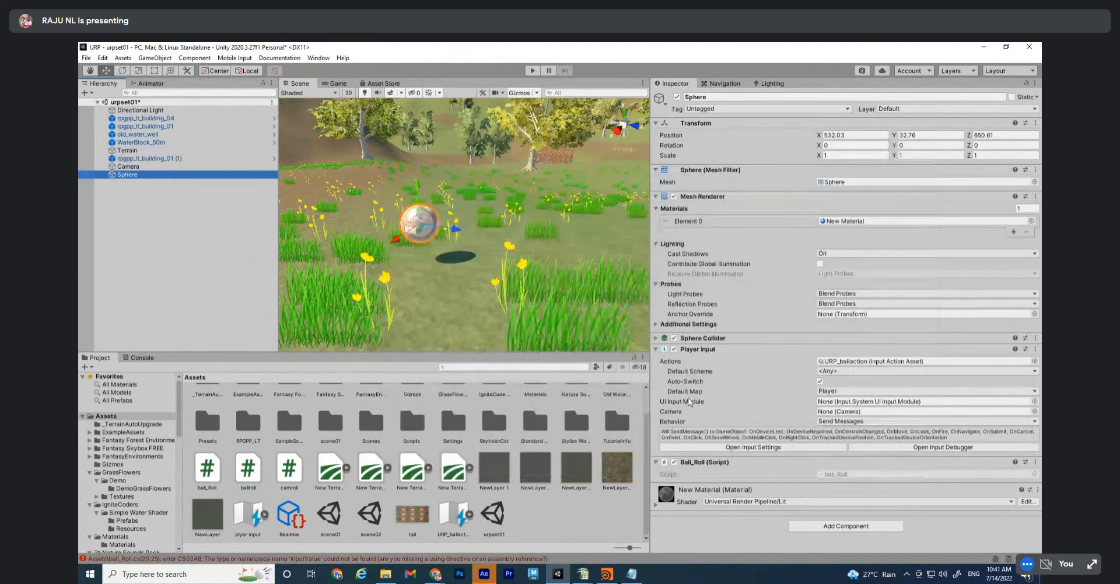
mouse_move(687, 386)
key(ctrl+s)
click(866, 523)
text(rigi)
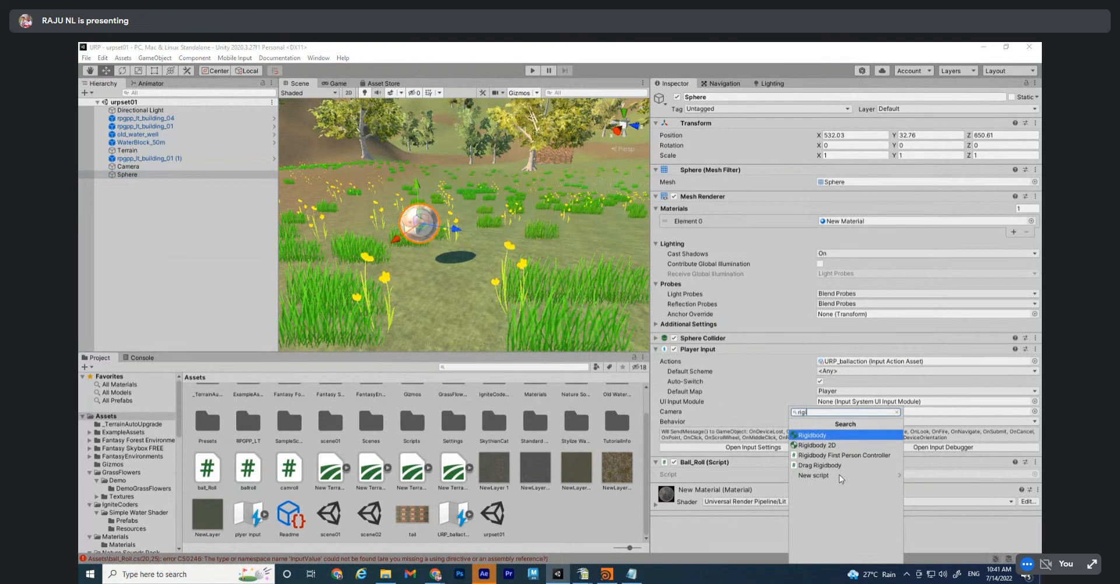
key(Return)
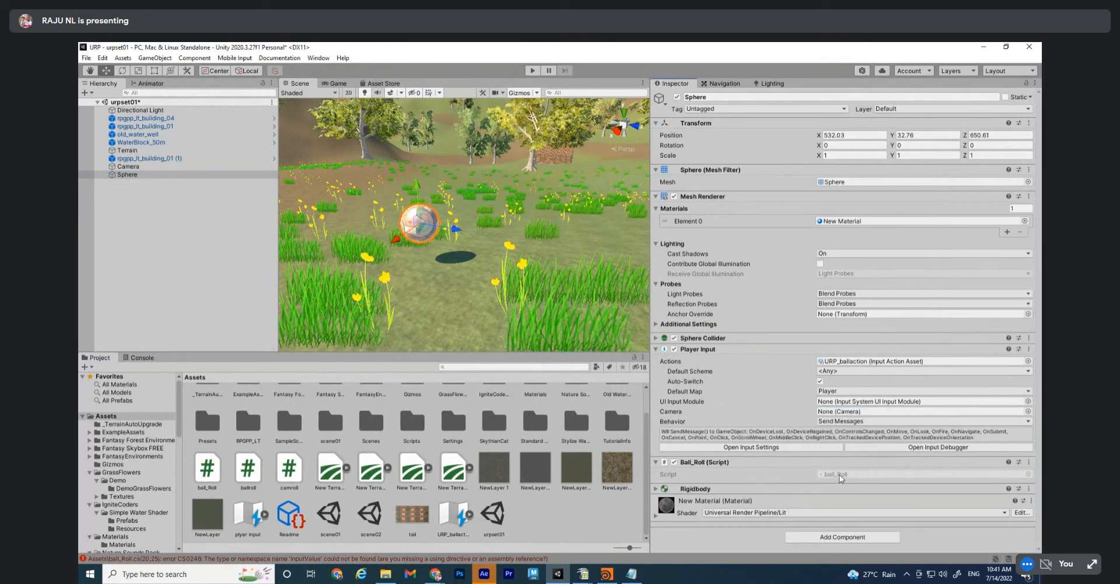
drag(695, 489, 683, 466)
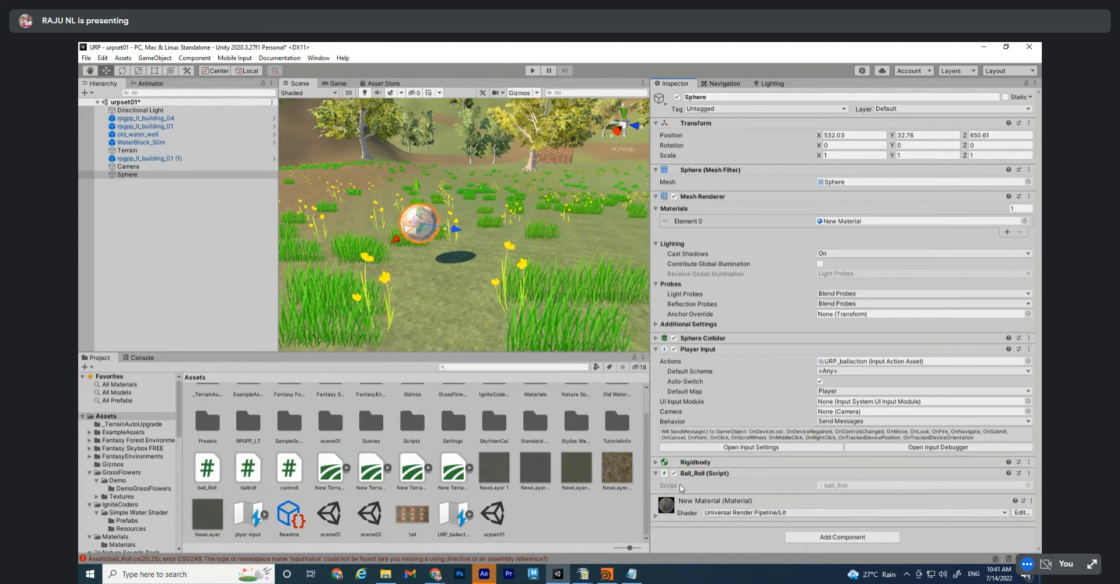
key(ctrl+s)
Try to play the scene, clear the console and open the ball_Roll error in the script to inspect its using lines
click(532, 70)
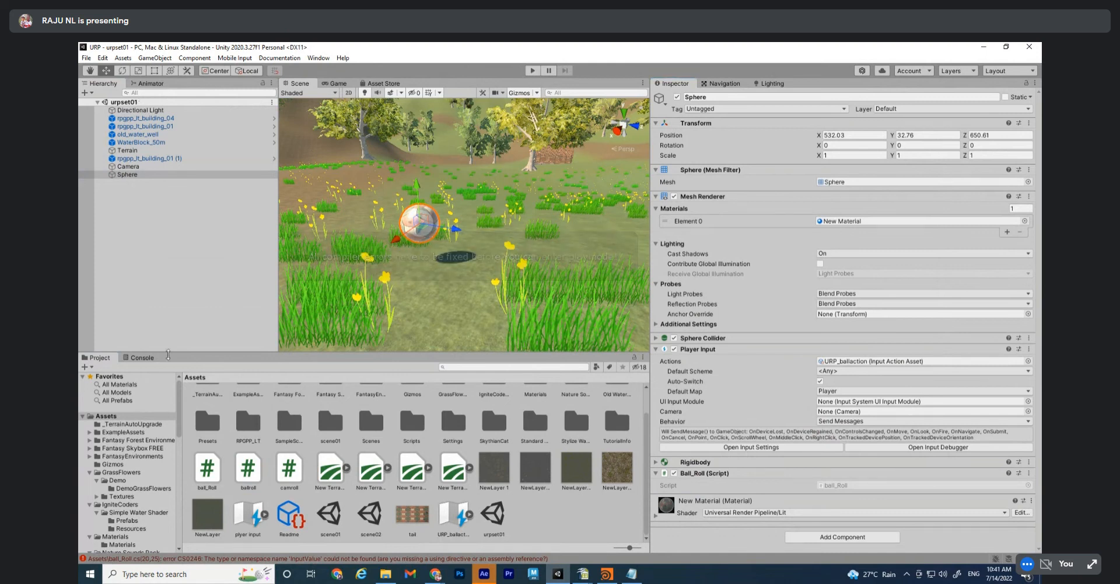
click(142, 357)
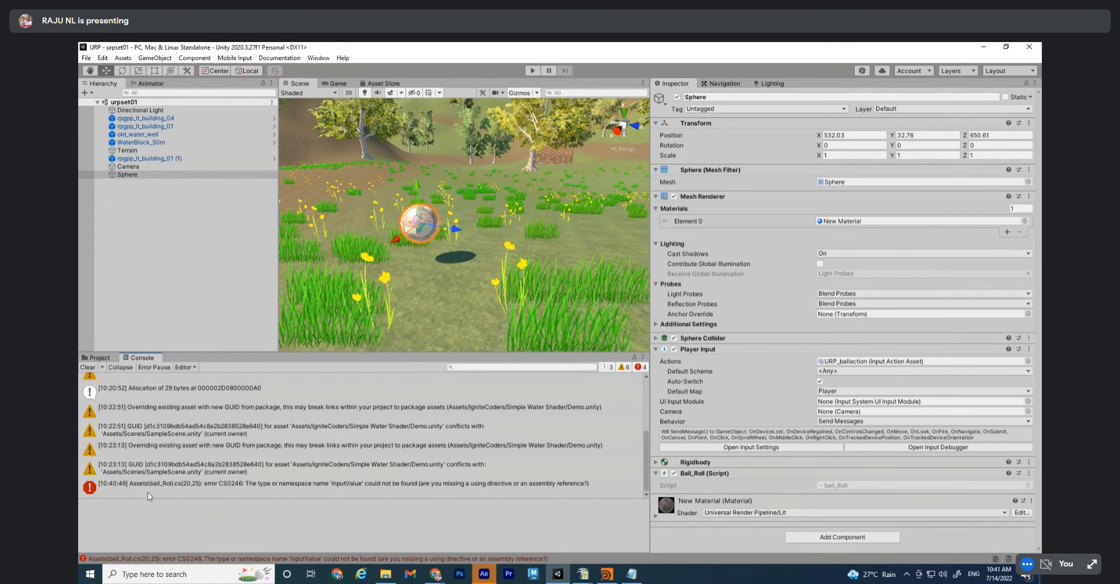
click(86, 367)
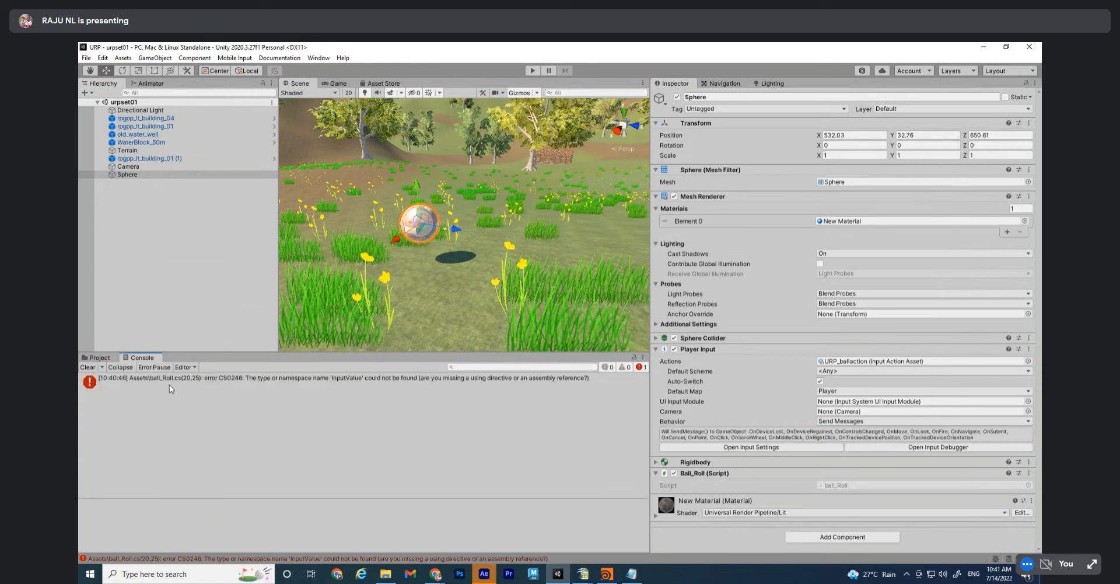
click(373, 385)
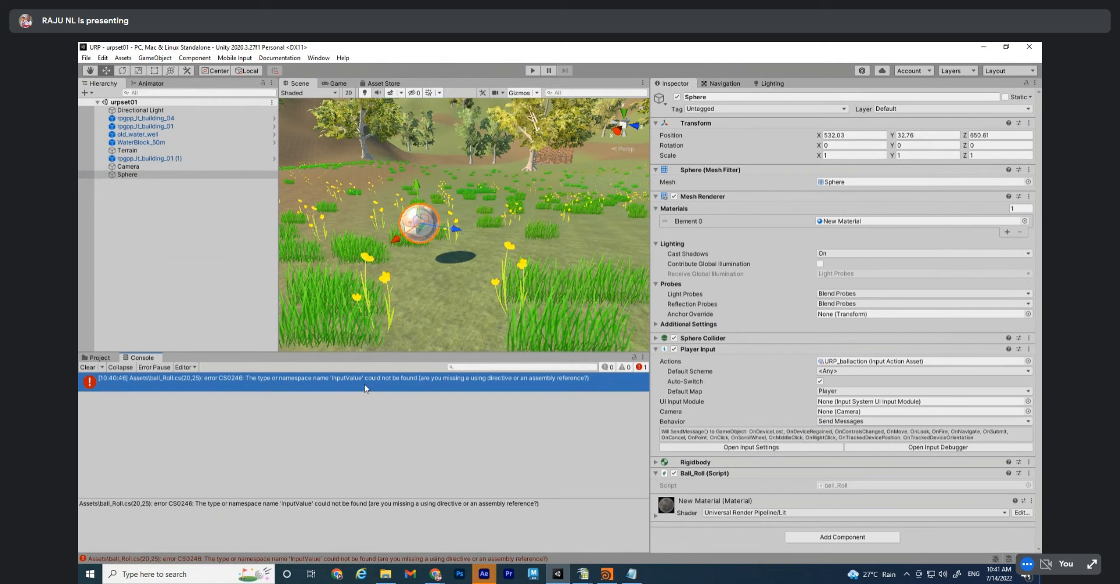
double_click(363, 383)
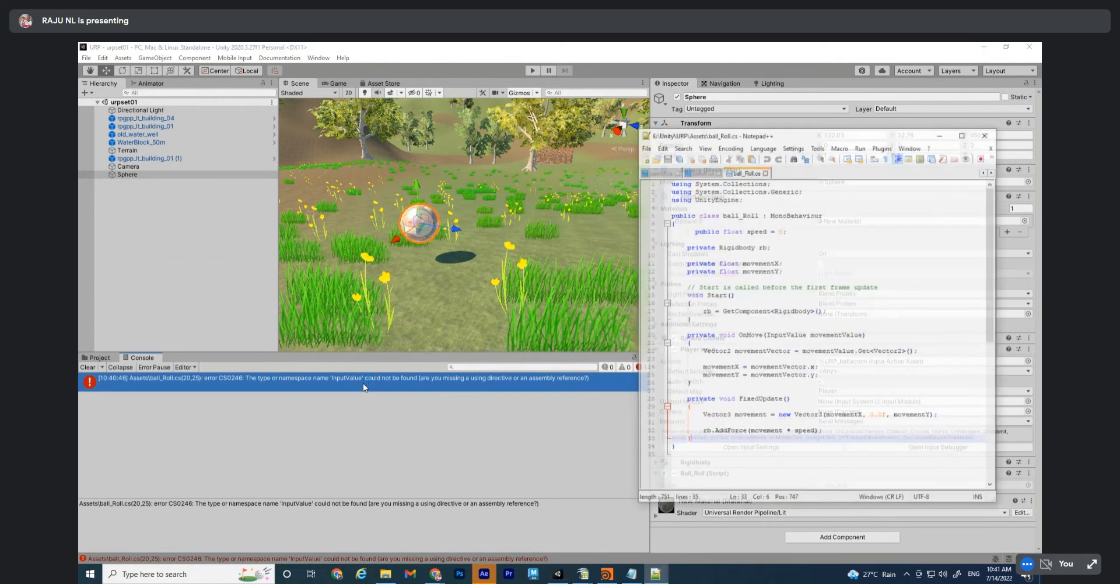
drag(749, 198, 666, 199)
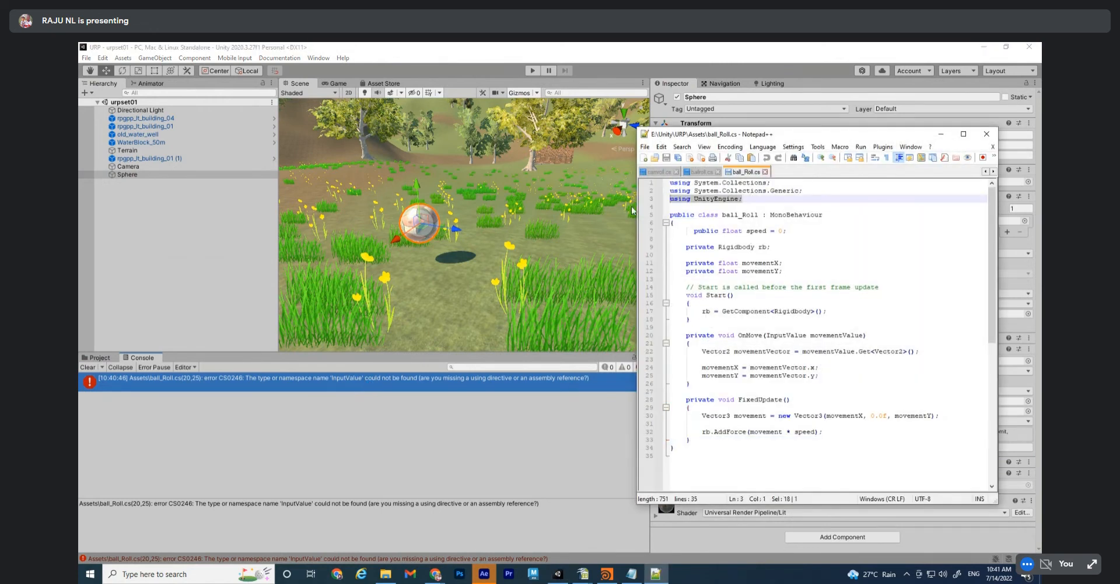
Copy the line "using UnityEngine.InputSystem;" from ballroll.cs to below "using UnityEngine;" in ball_Roll.cs and save it
click(98, 358)
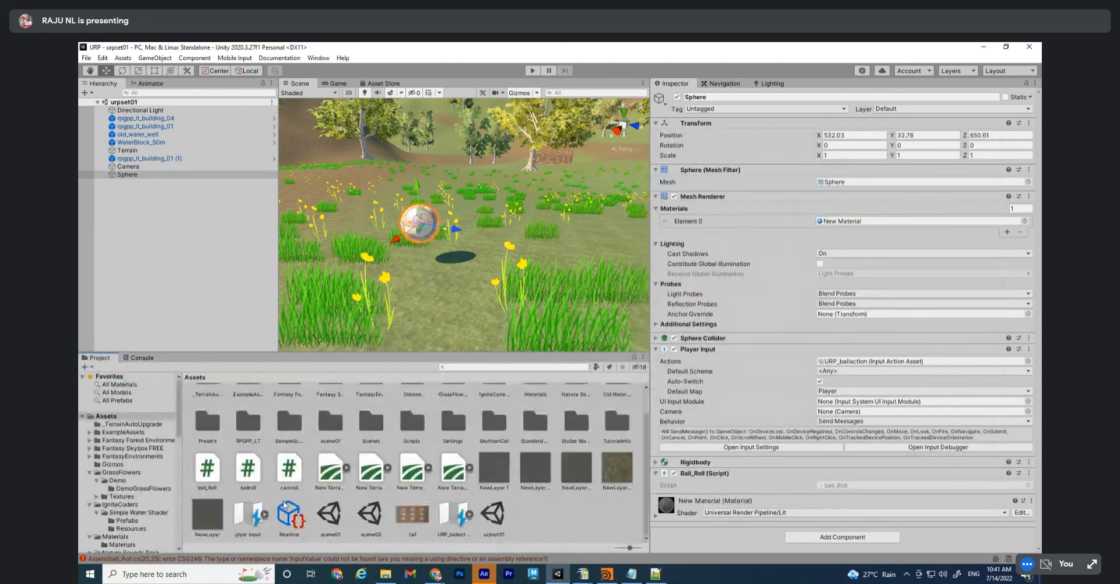
double_click(248, 469)
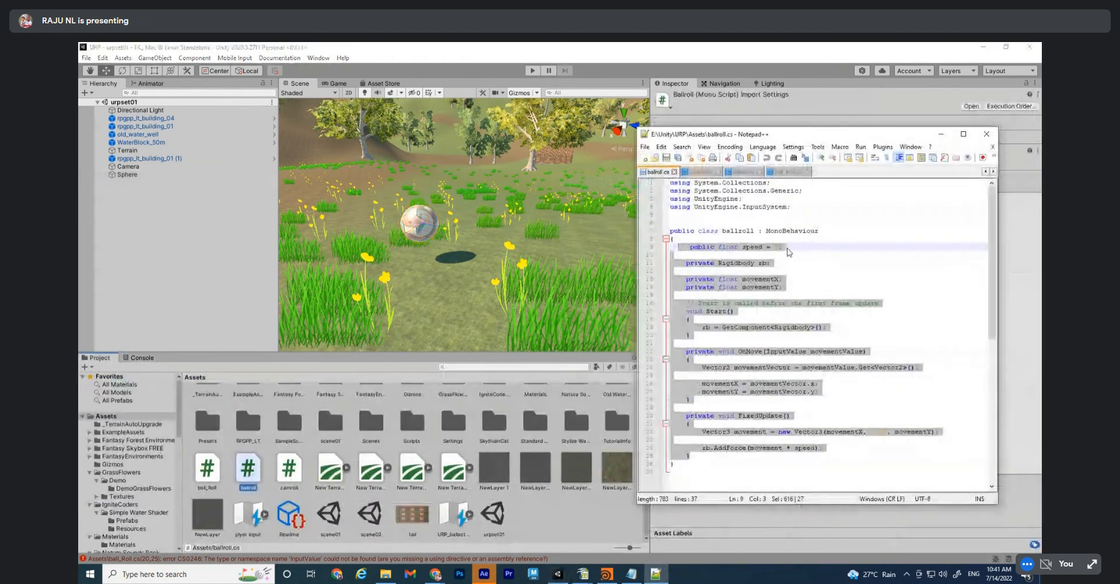
drag(790, 207, 669, 207)
key(ctrl+c)
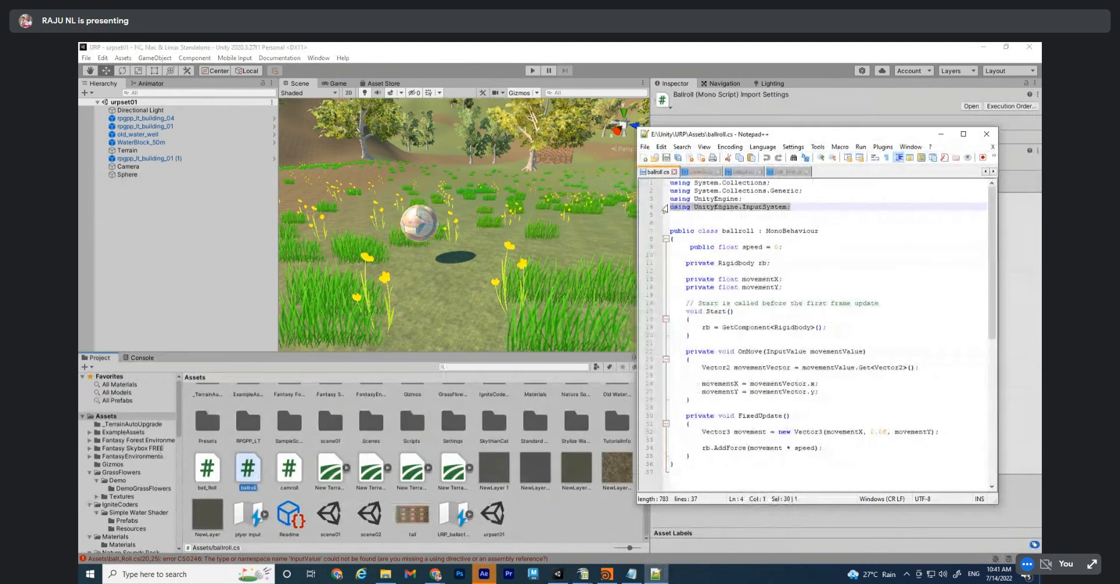
click(787, 172)
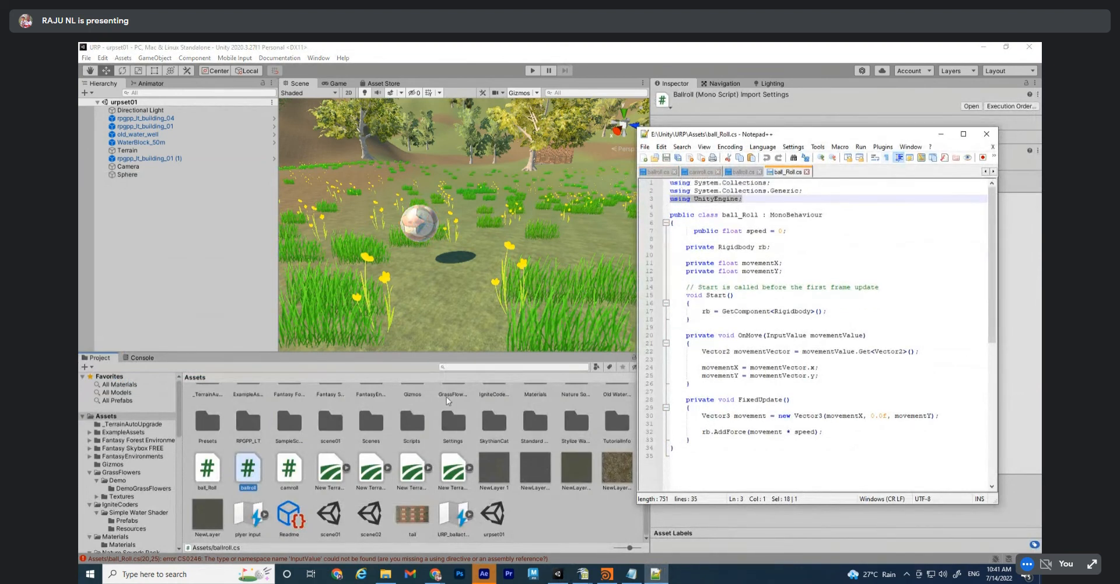
double_click(209, 469)
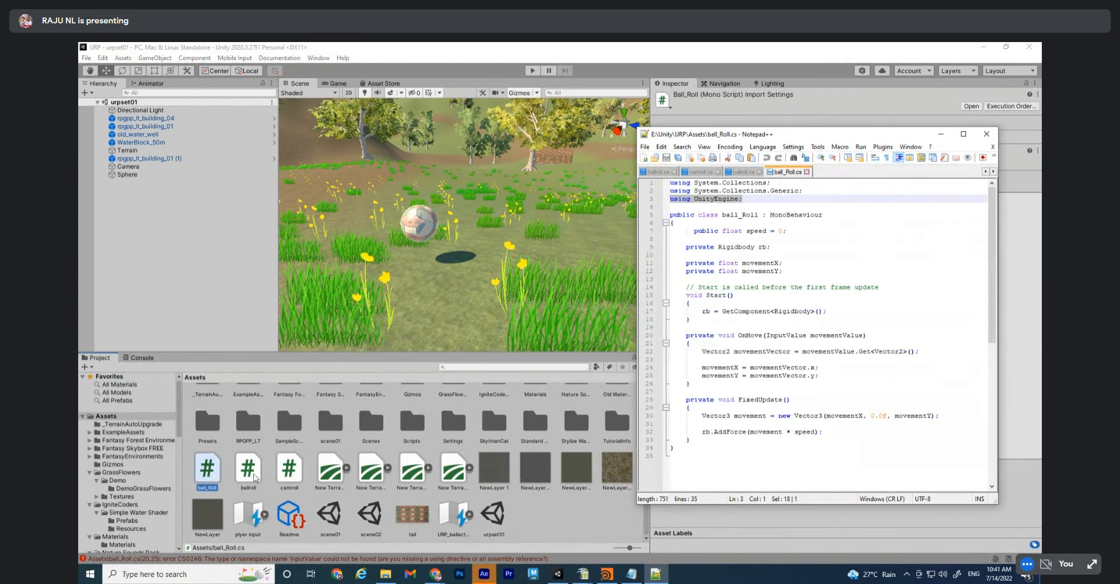
click(753, 200)
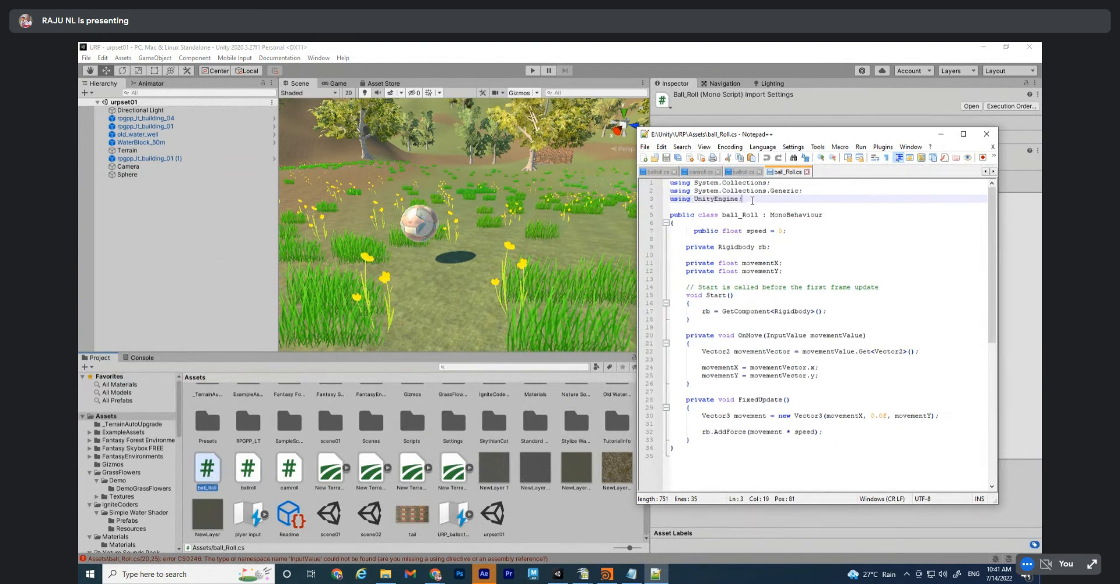
key(Return)
key(ctrl+v)
key(ctrl+s)
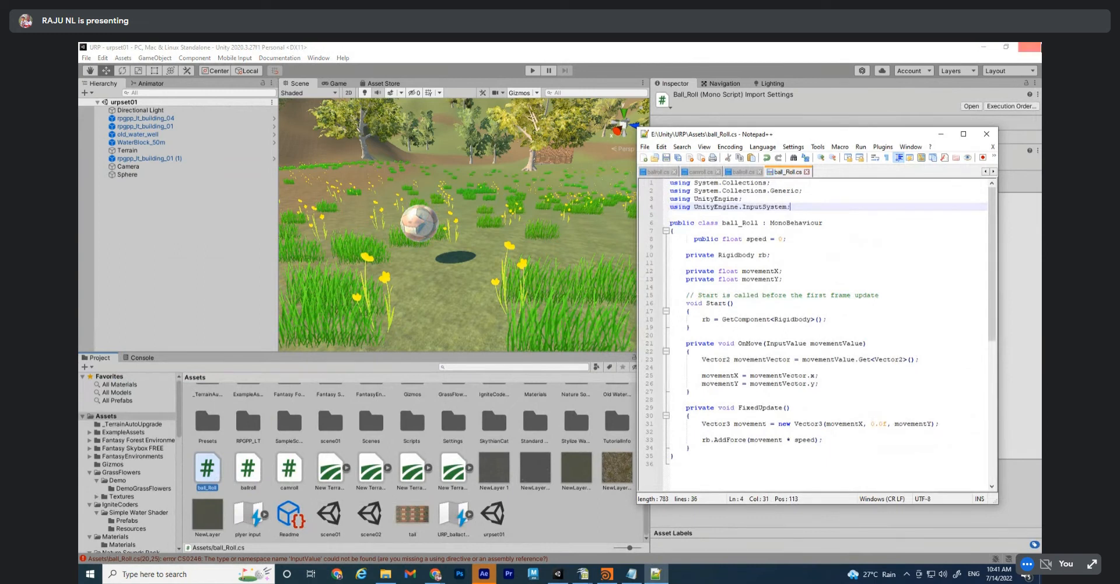
Switch back to Unity, check the console for errors, and test the scene in Play mode before stopping it
click(168, 319)
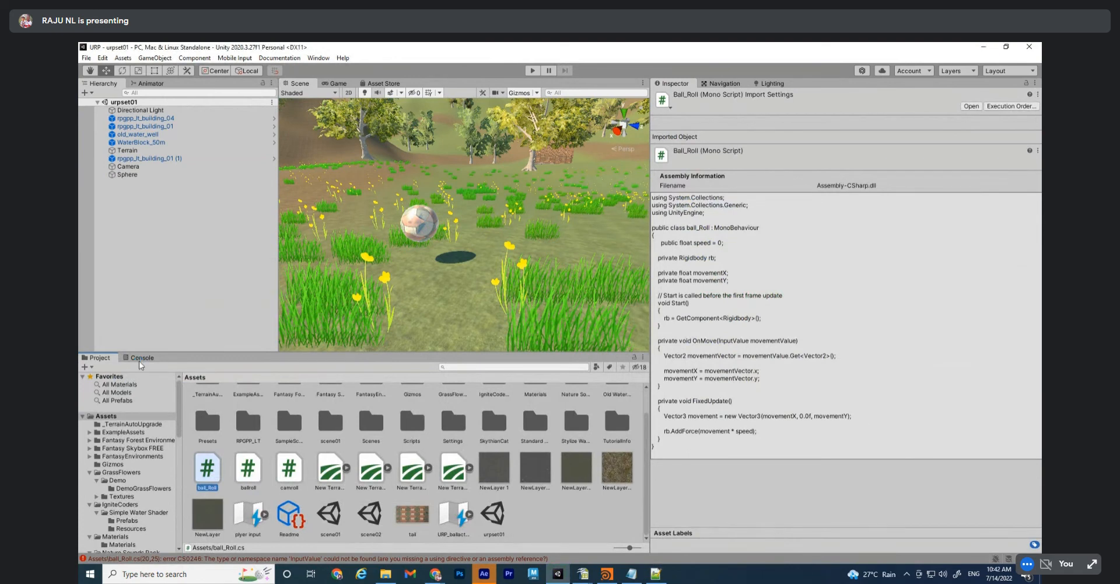
click(142, 358)
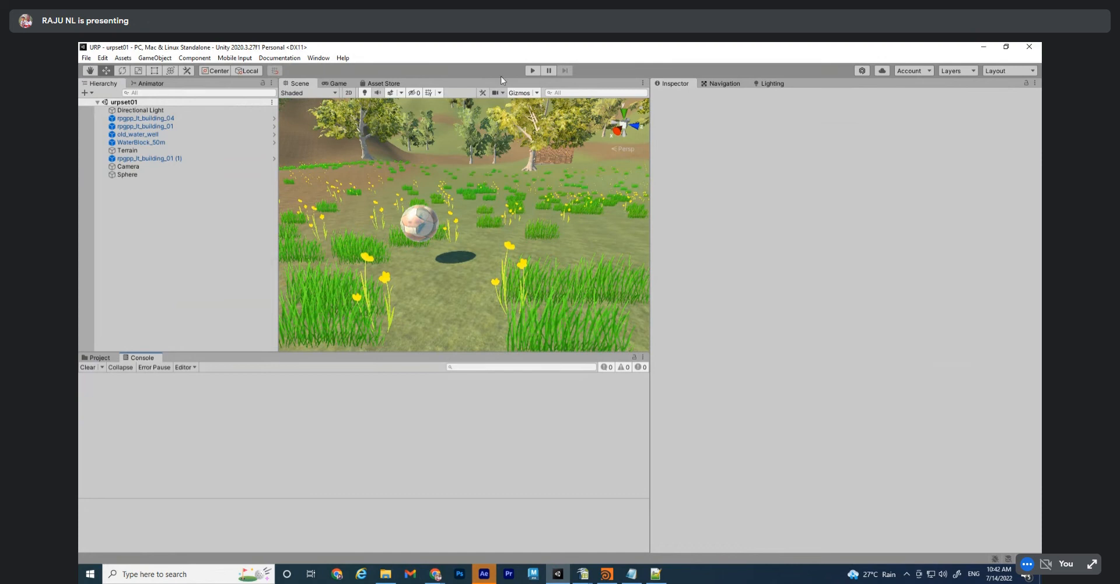
click(537, 70)
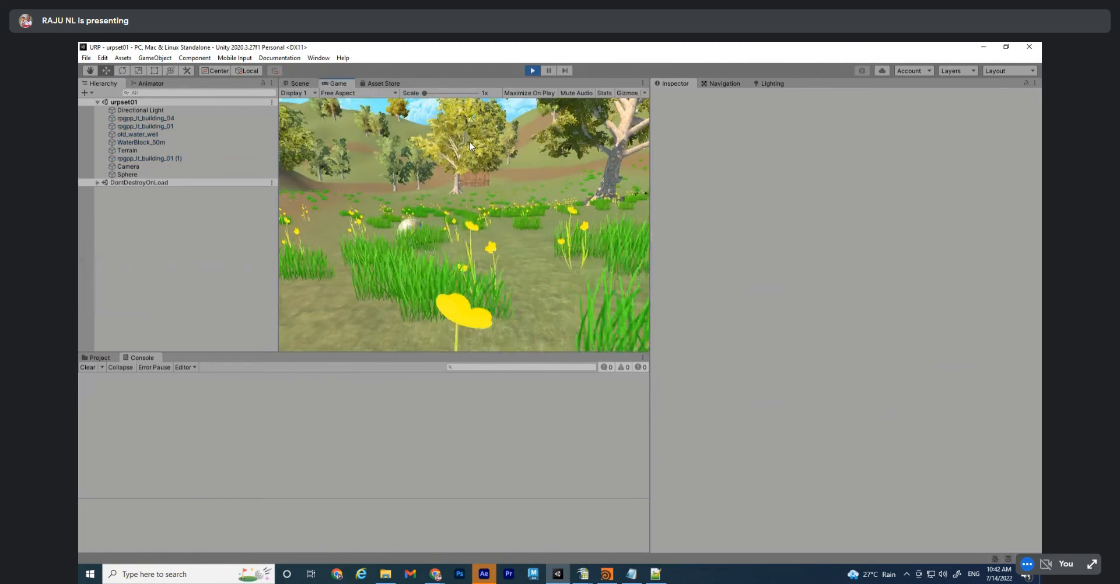
click(533, 71)
Set the Speed of the sphere's Ball_Roll script to 30
click(127, 174)
click(868, 495)
text(30)
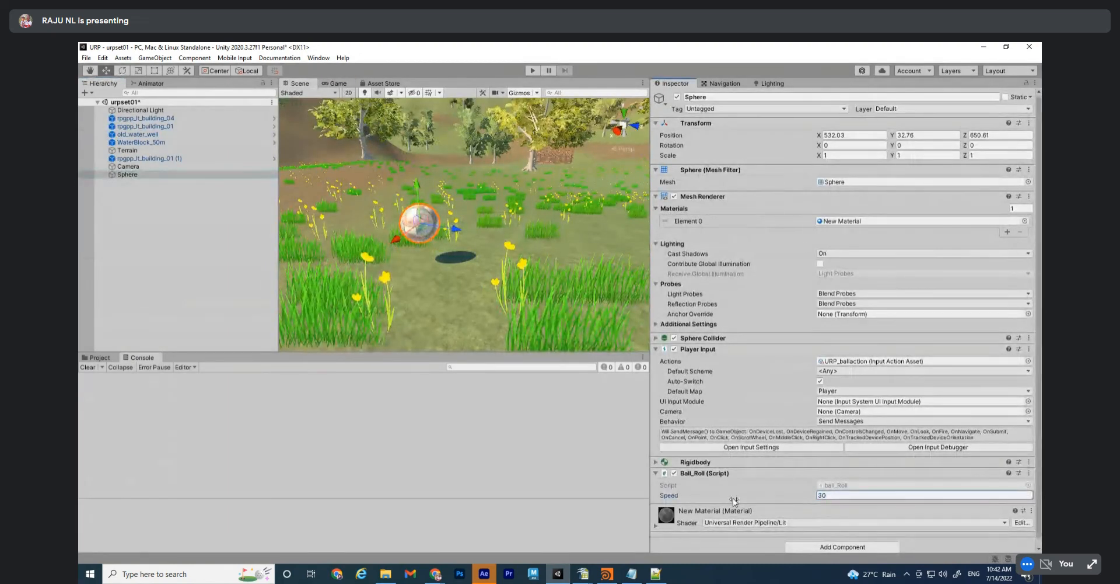
Test the ball's movement in Play mode, stop the game and deselect the sphere
click(533, 70)
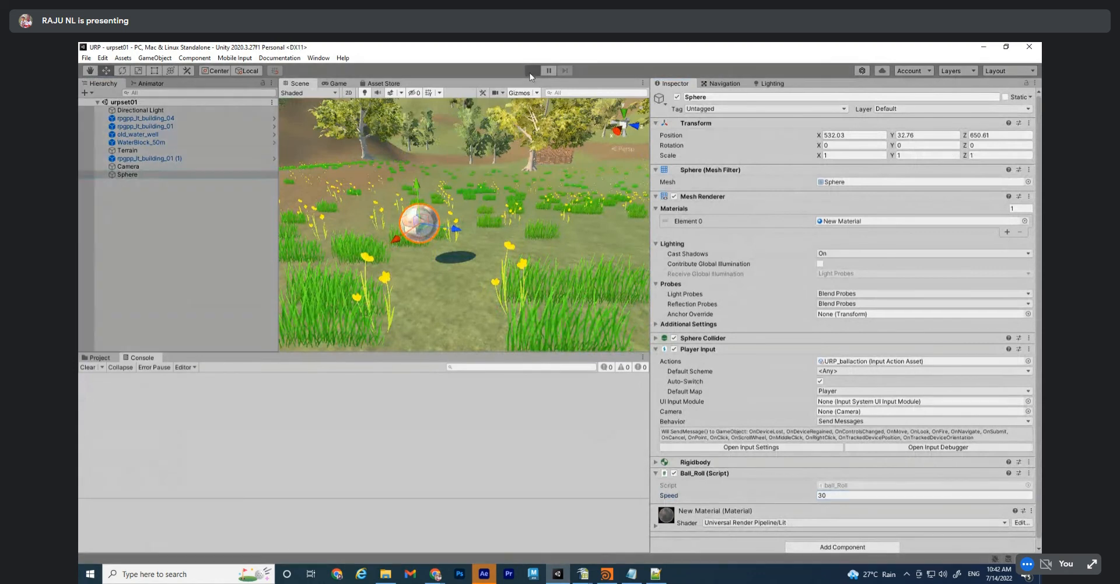
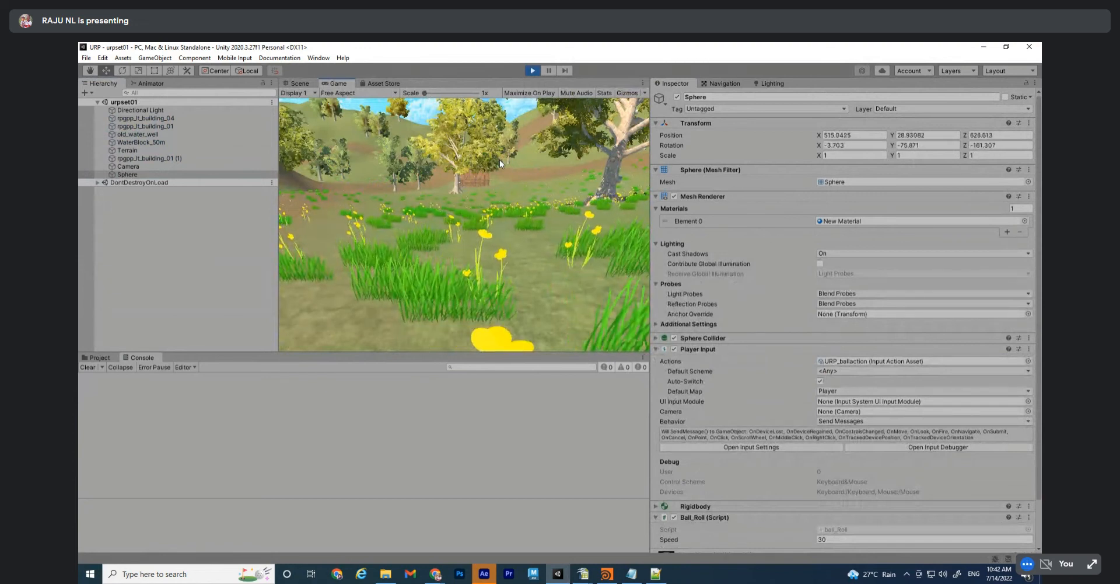
click(532, 70)
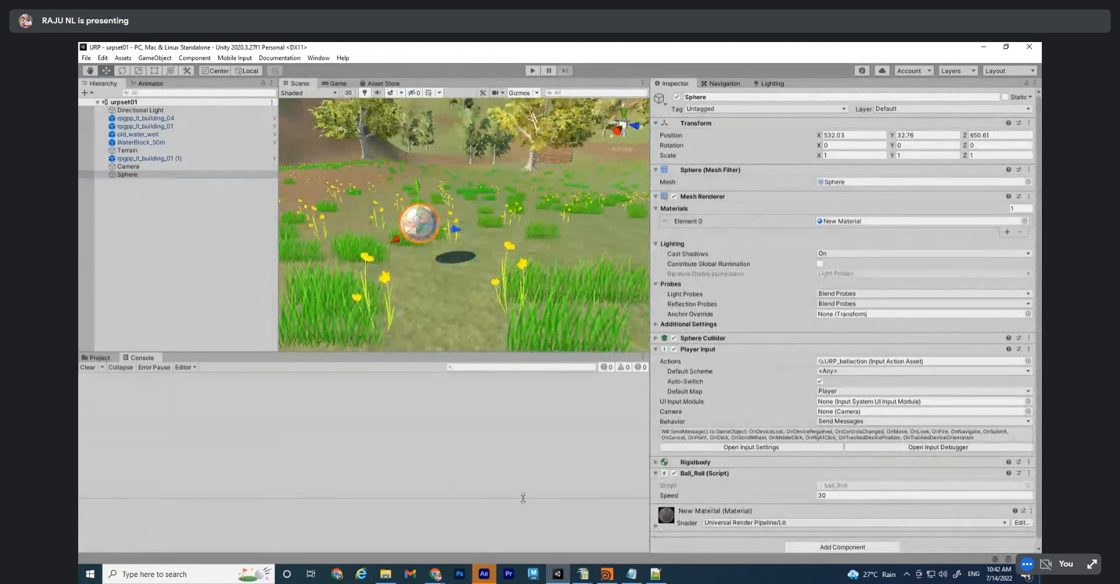
click(215, 266)
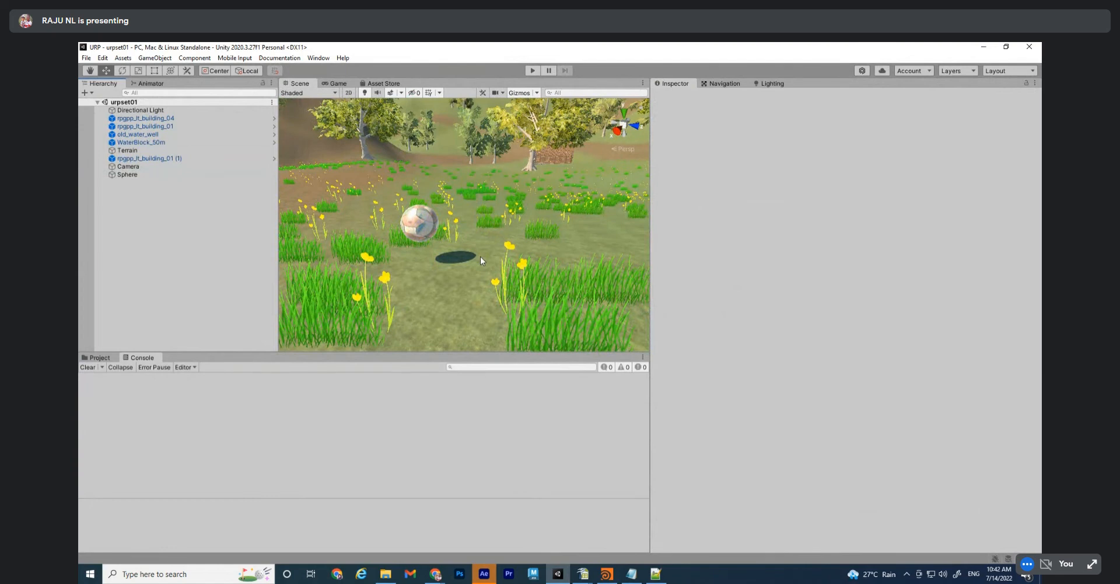
Open the project settings and review the Editor, Input System Package and Input Manager categories
click(102, 58)
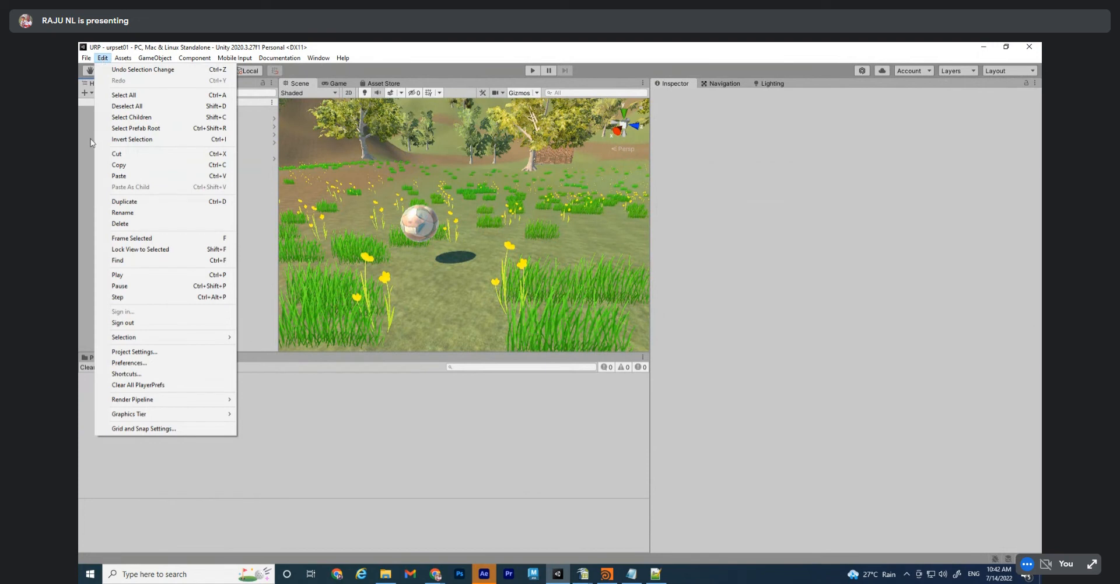
click(136, 351)
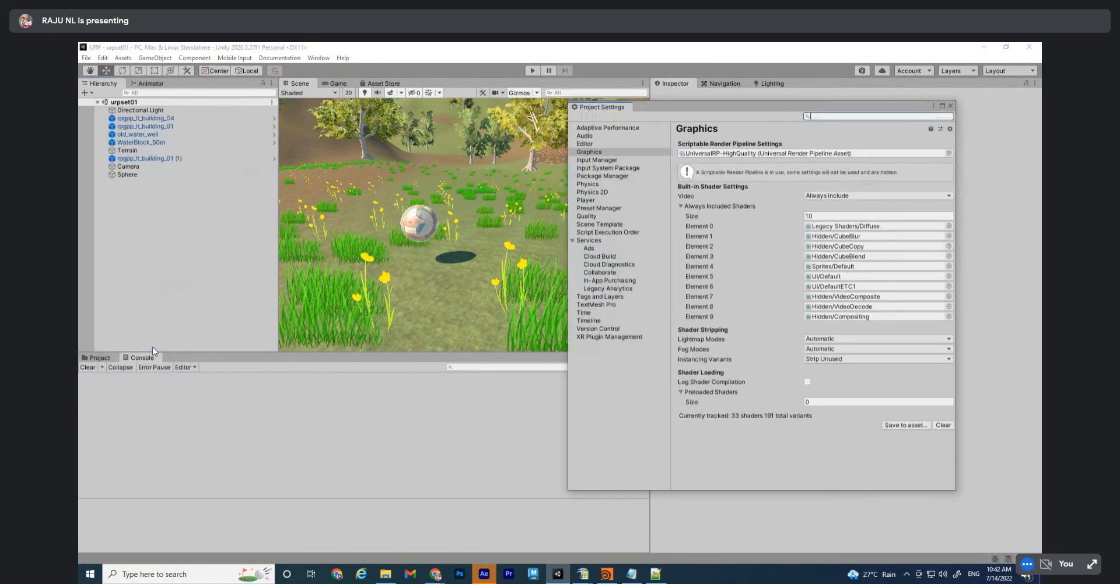
click(589, 145)
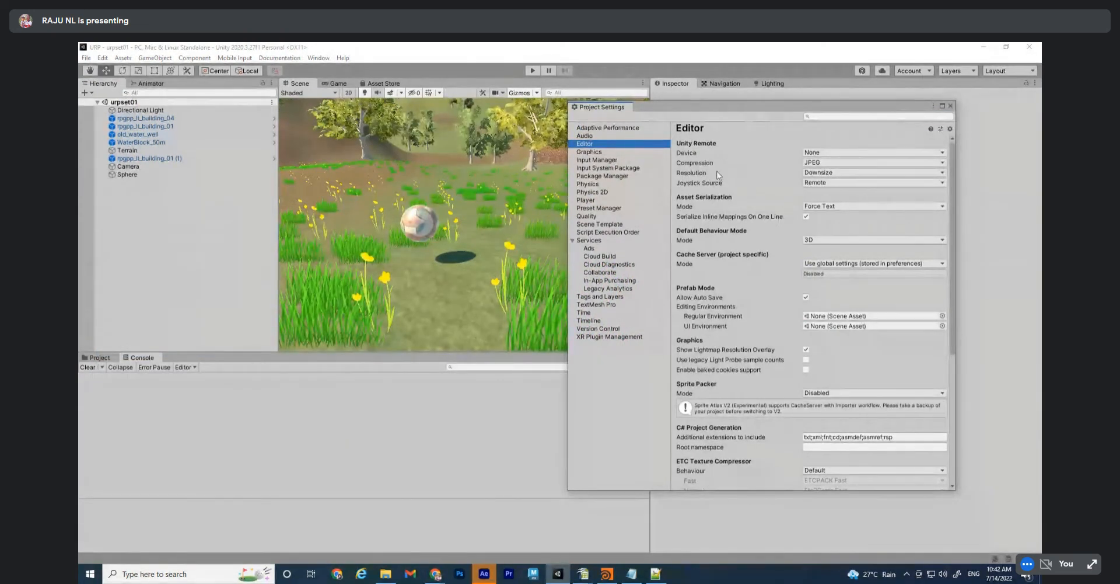
scroll(772, 343, down, 2)
scroll(771, 343, down, 5)
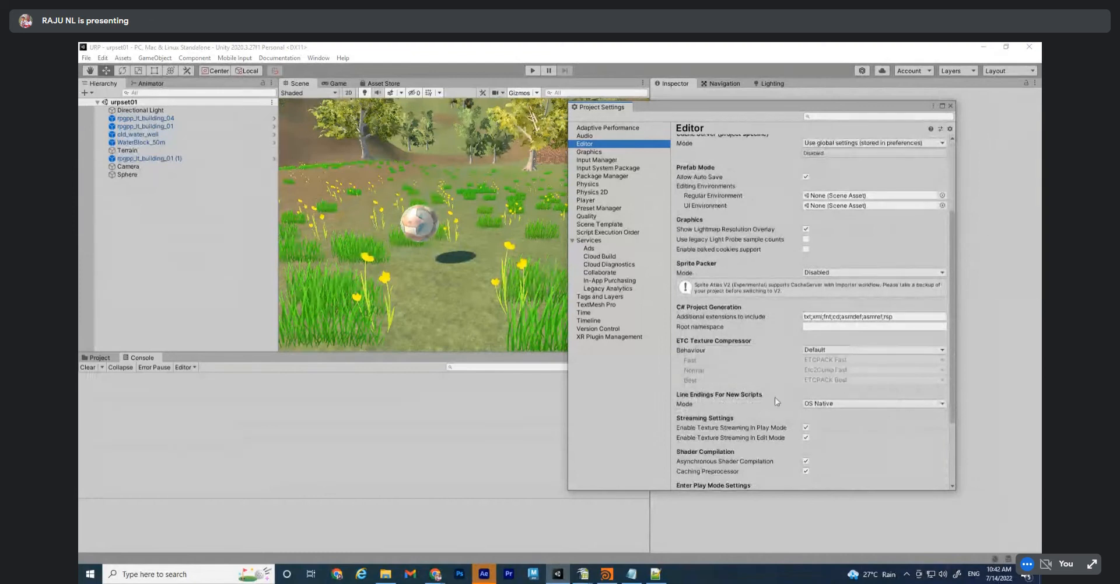
click(590, 161)
click(601, 168)
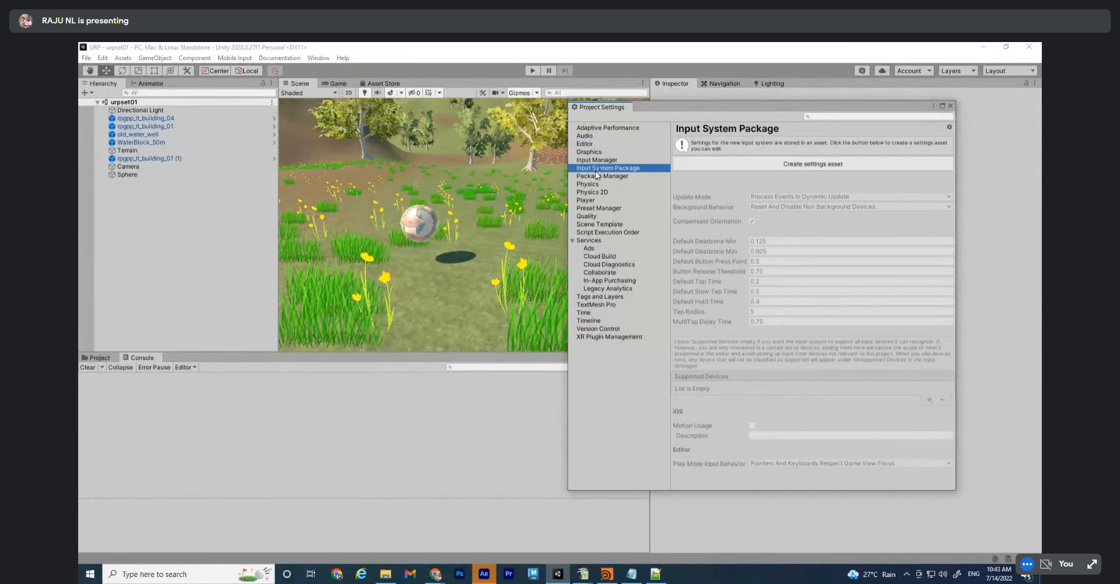
click(599, 161)
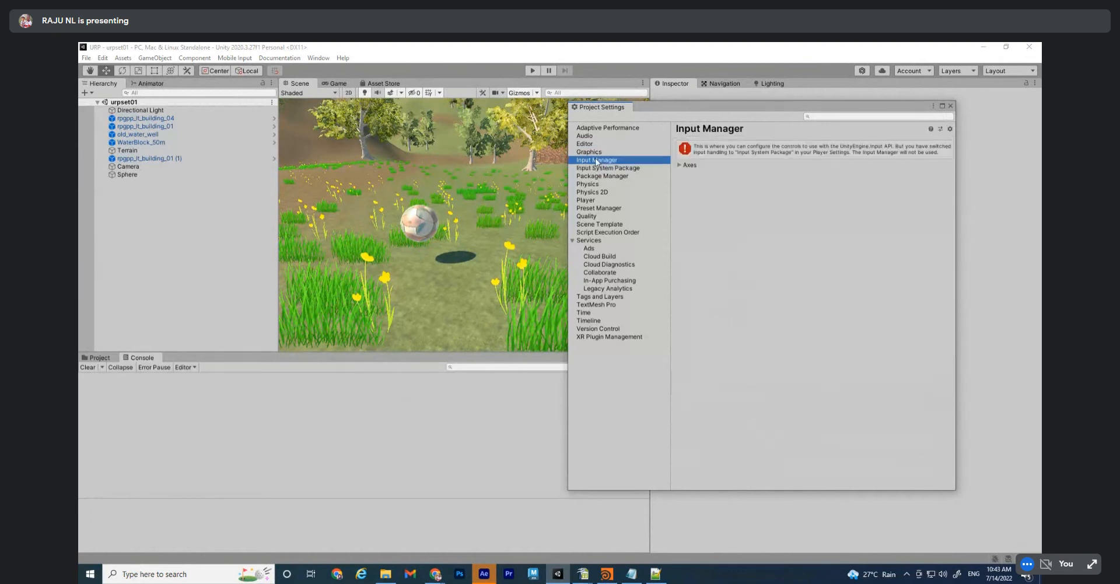
Check the Graphics category of the project settings and go through the Editor settings once more
click(587, 153)
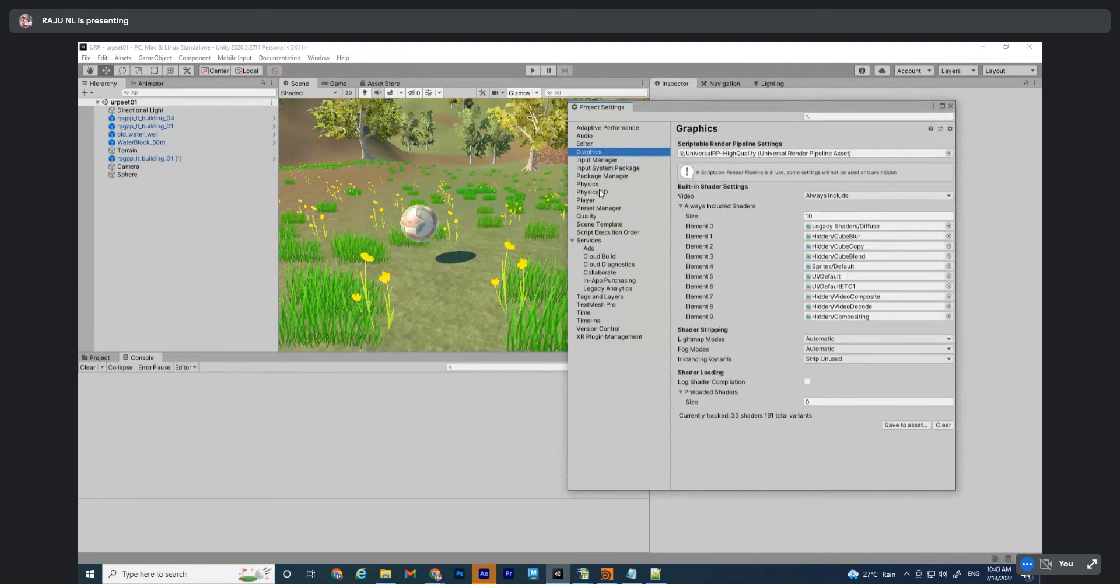
key(Up)
key(Up)
key(Down)
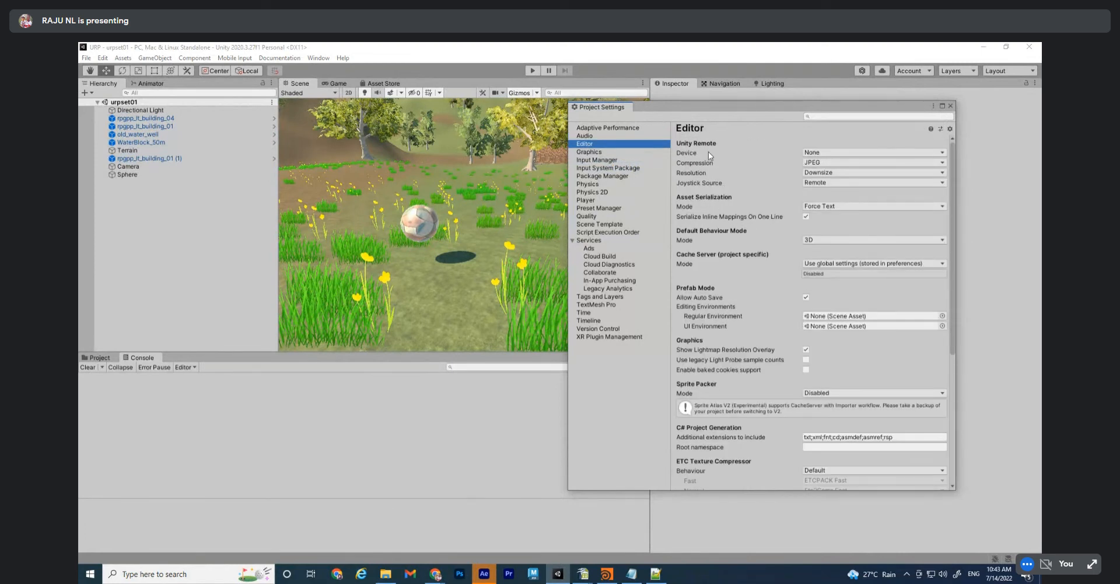
scroll(738, 337, down, 8)
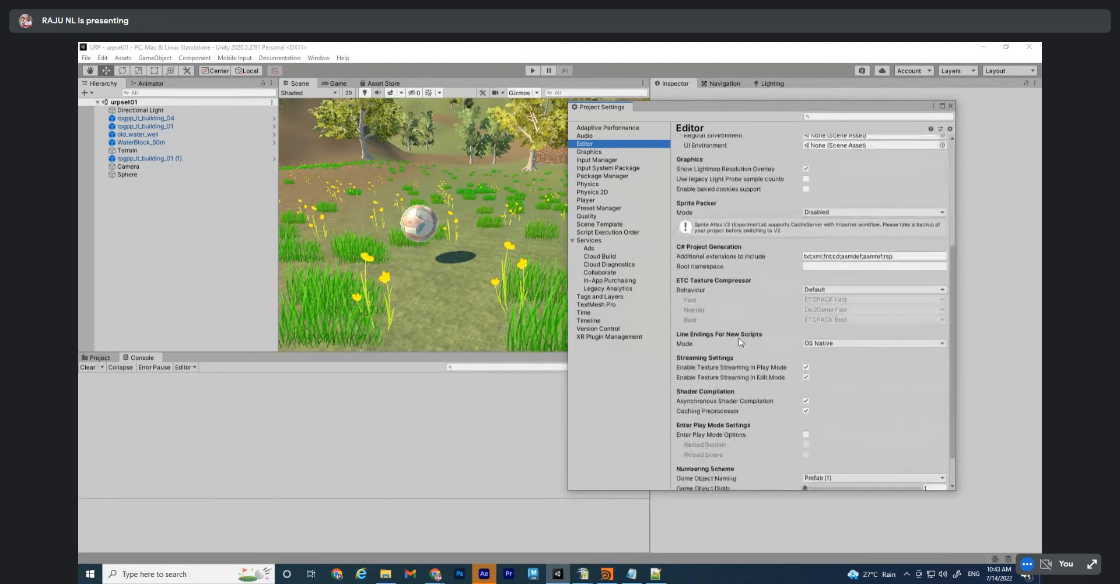
scroll(739, 338, up, 8)
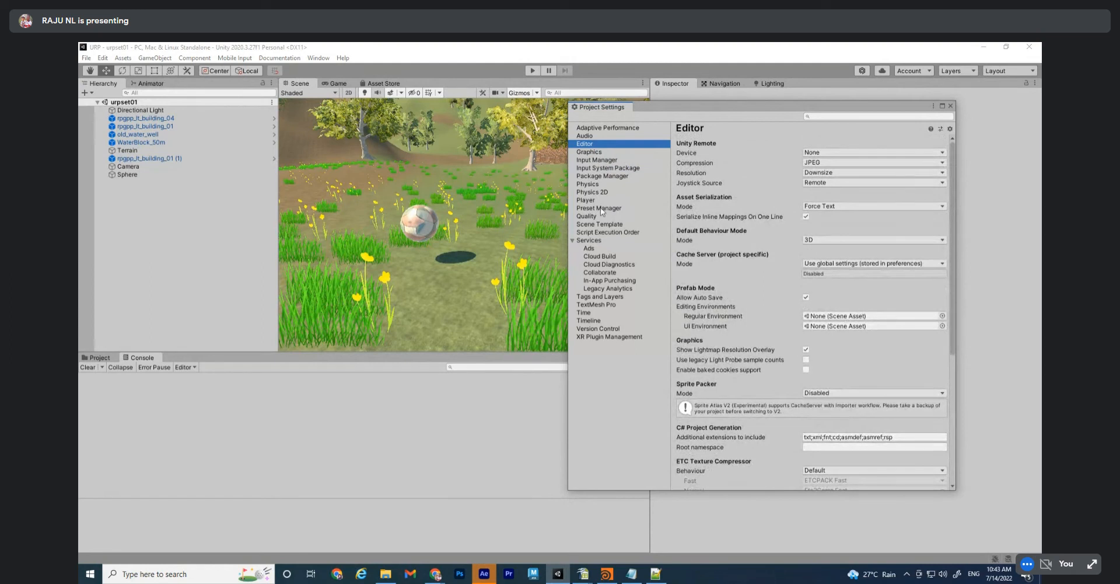
Review the Input Manager, Input System Package, Package Manager, Physics and Physics 2D categories of the project settings
click(596, 161)
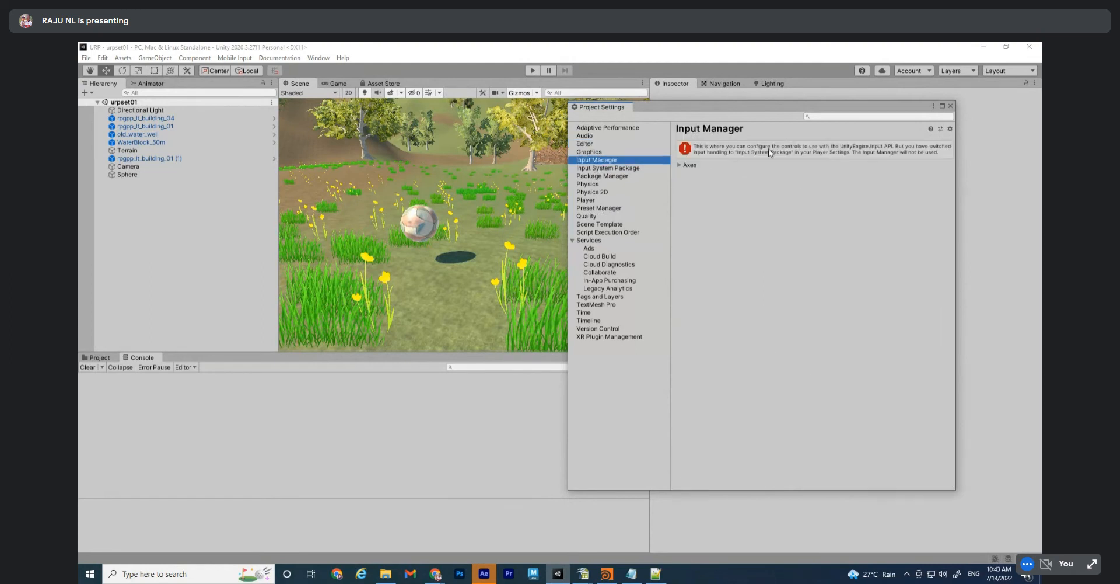
click(680, 164)
click(615, 167)
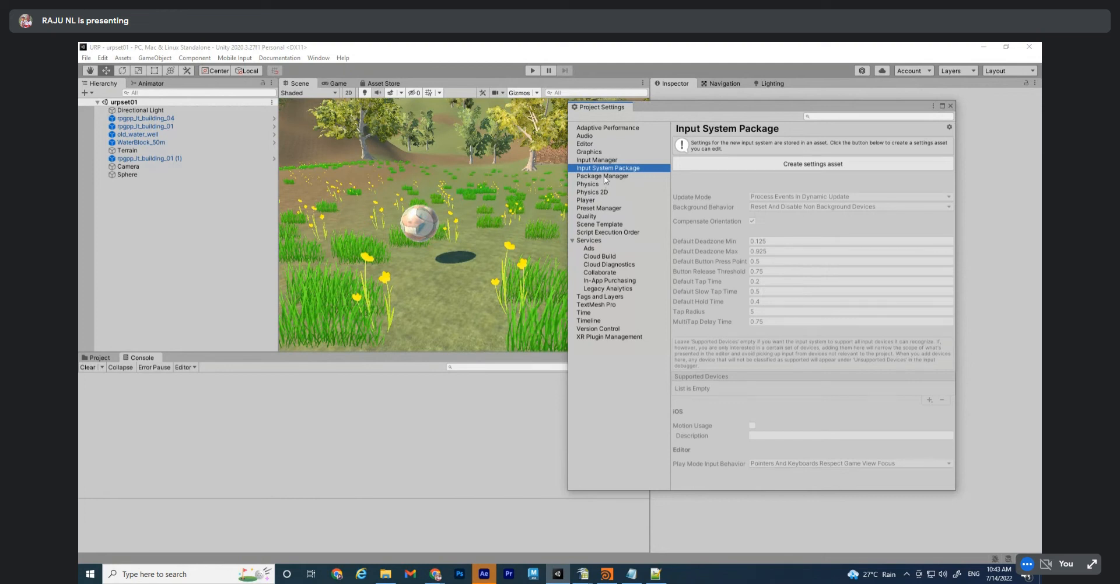
click(604, 176)
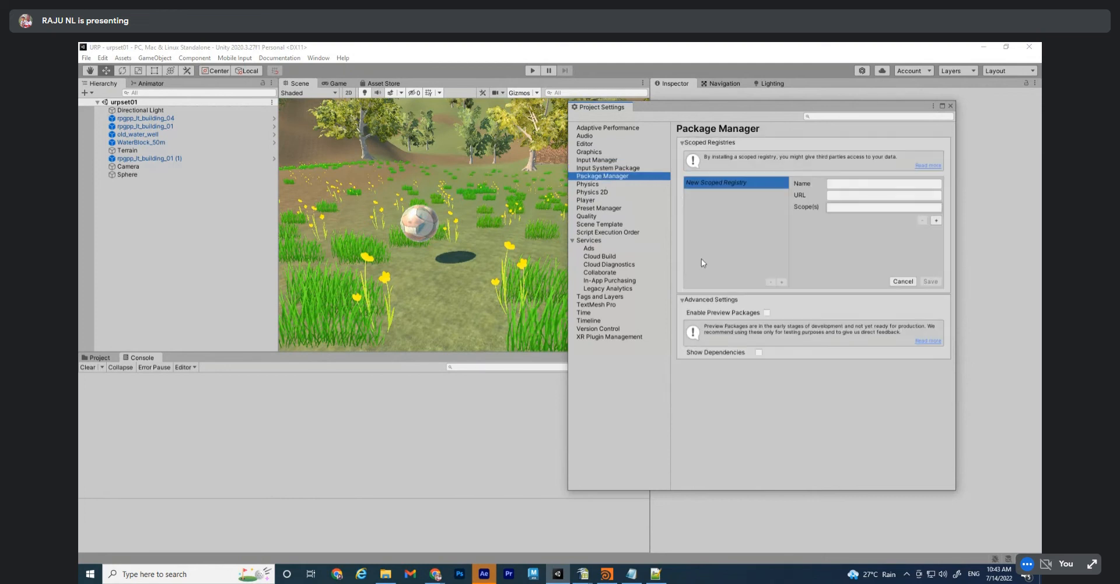
click(598, 184)
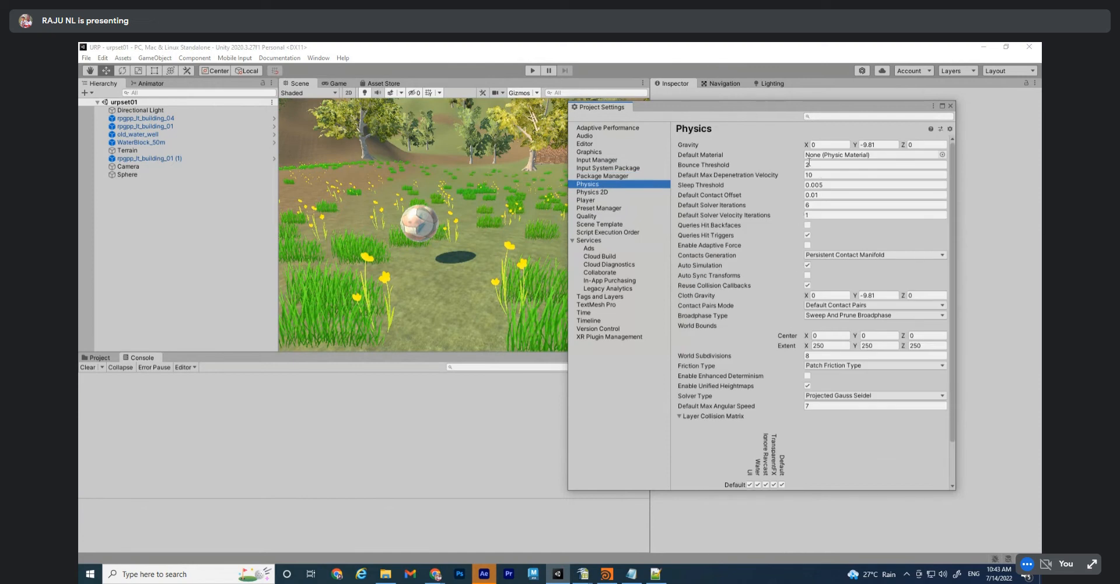
click(594, 192)
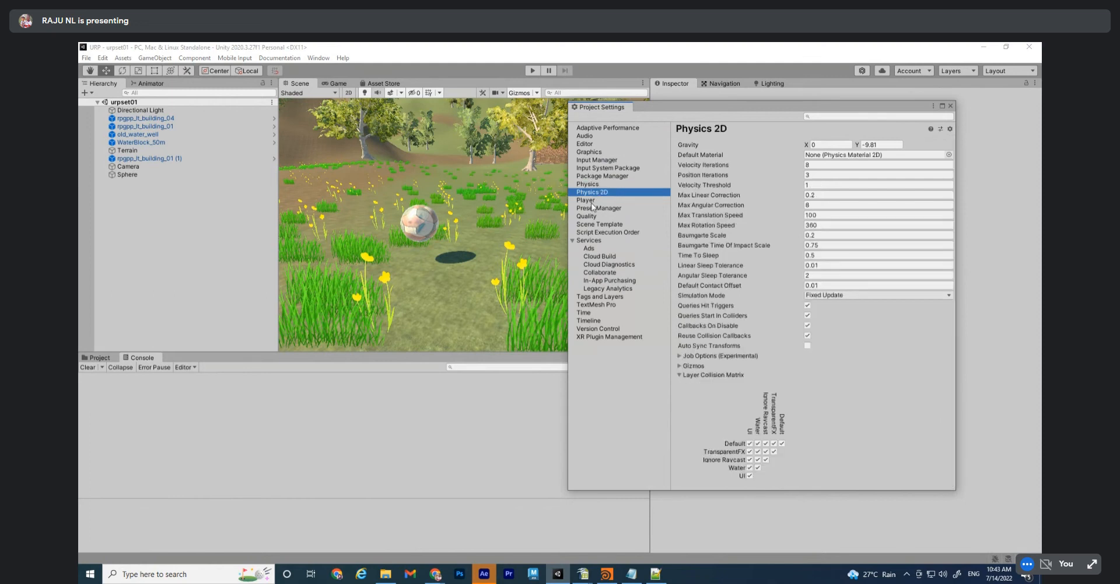
Examine the Player settings, reading through Other Settings from rendering and configuration to script compilation, optimization and stack trace options
click(589, 200)
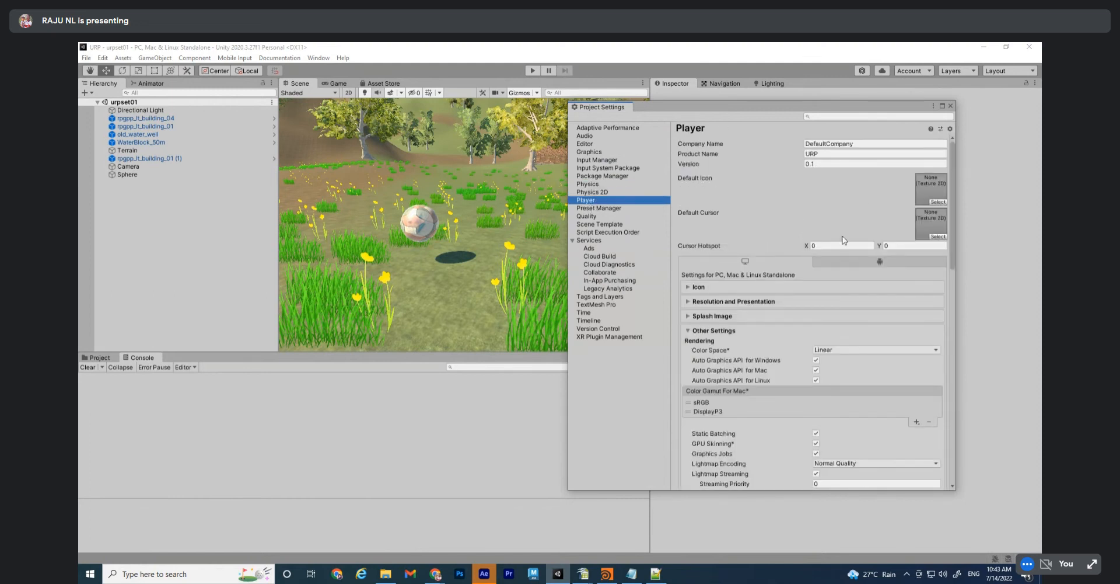
scroll(792, 271, down, 1)
scroll(792, 272, up, 1)
scroll(790, 271, down, 1)
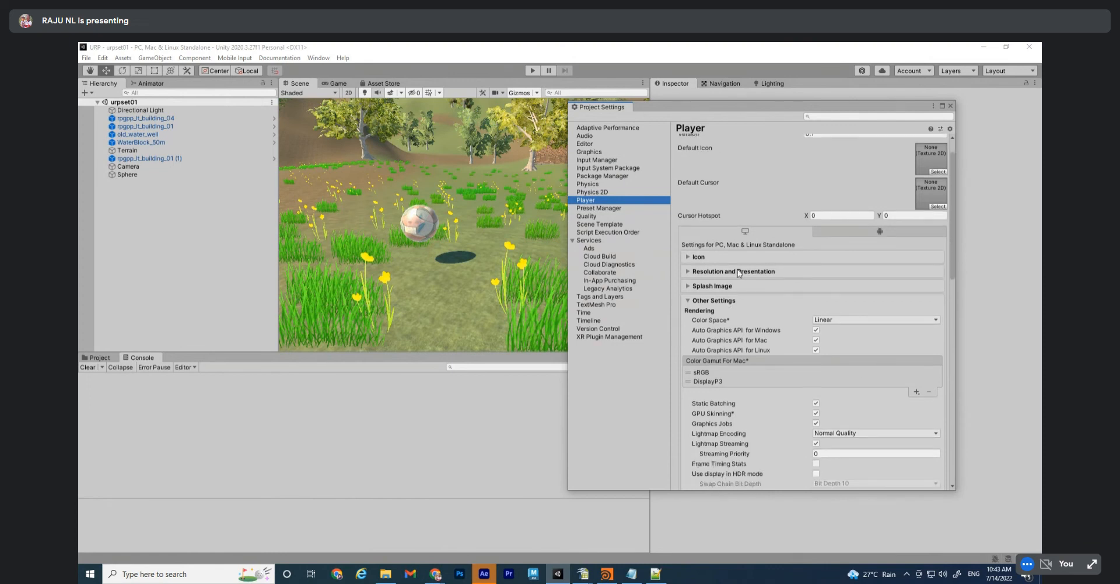
scroll(738, 289, down, 1)
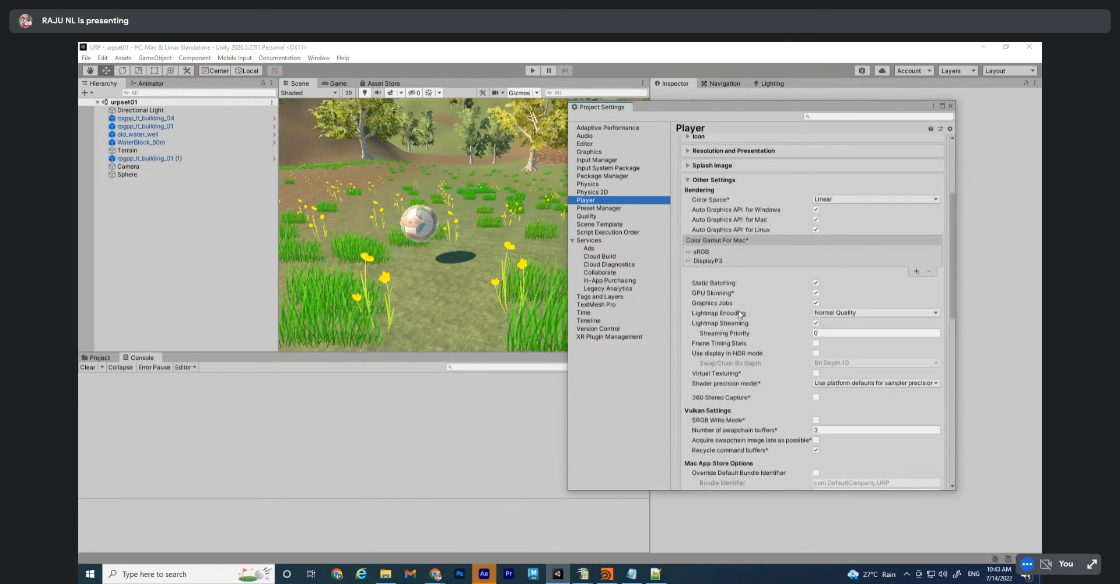
scroll(740, 314, down, 2)
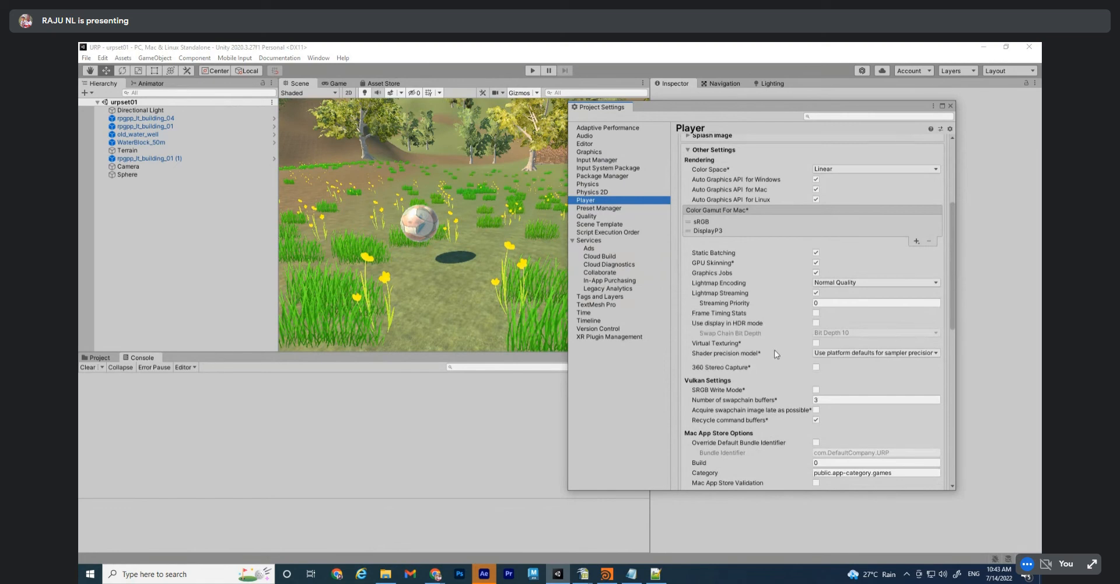
scroll(776, 353, down, 5)
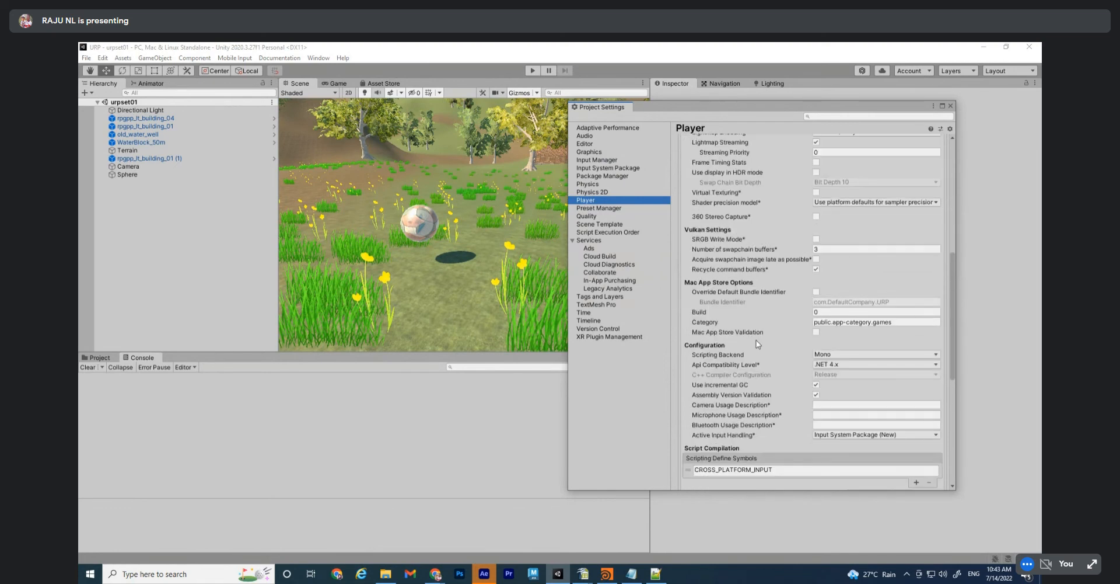
scroll(758, 343, down, 2)
scroll(757, 343, down, 1)
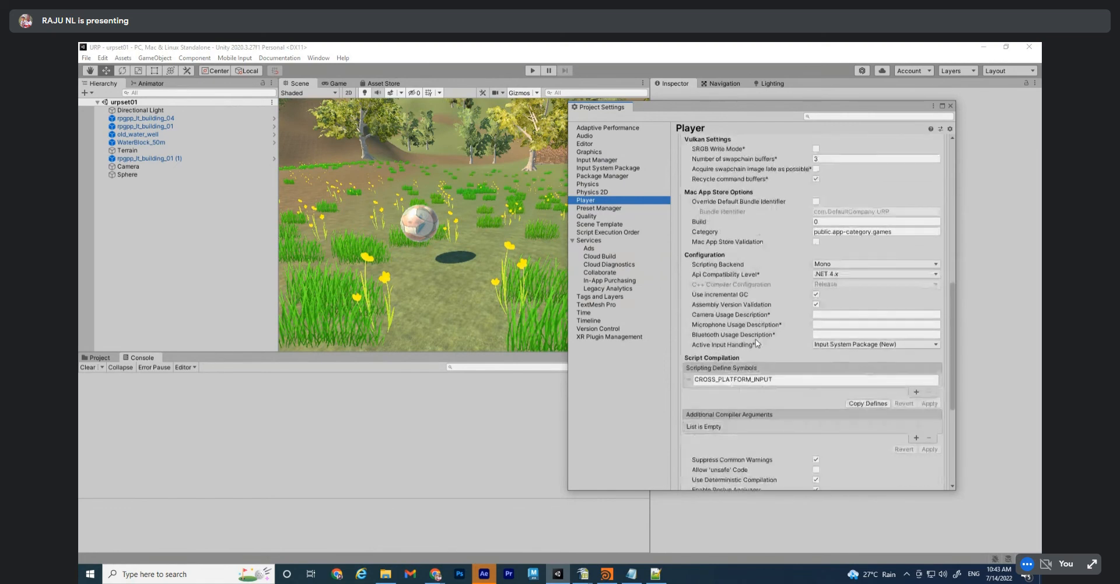
scroll(755, 339, down, 2)
scroll(755, 338, down, 2)
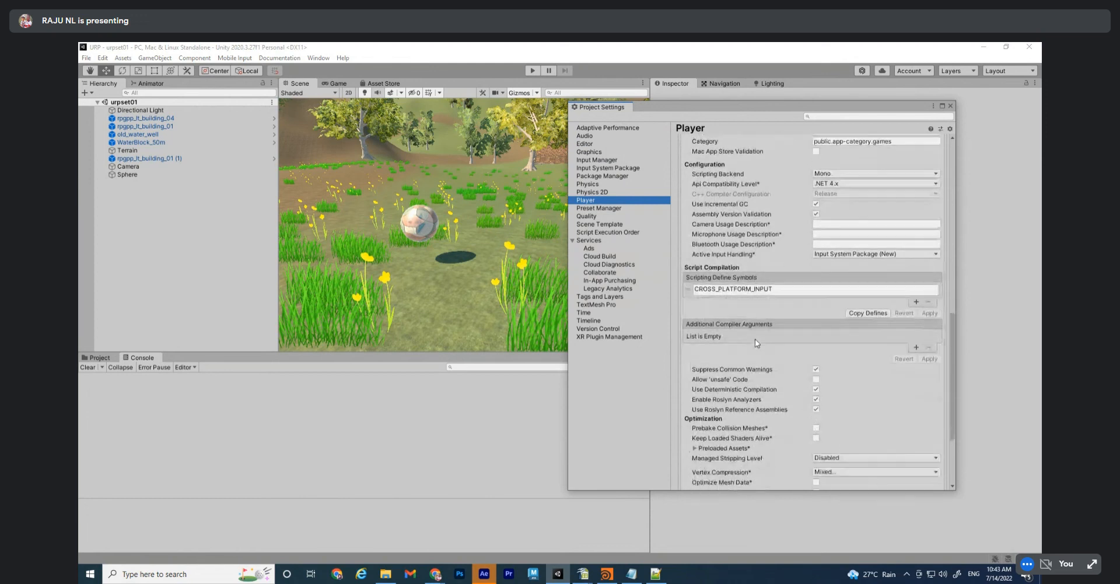
scroll(757, 342, down, 3)
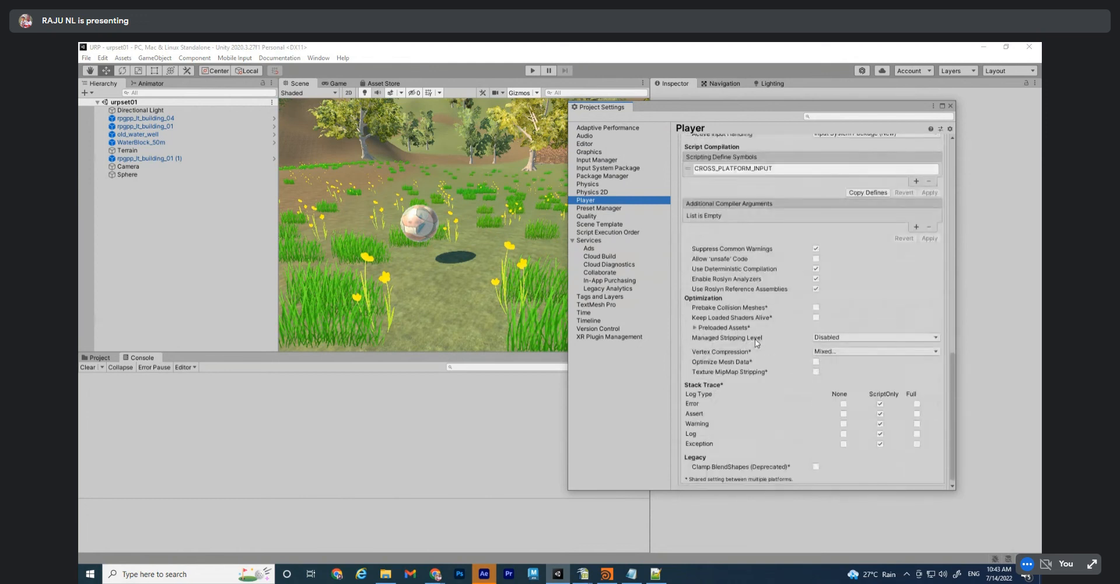
Inspect the Resolution and Presentation options of the Player settings and collapse that section again
scroll(810, 345, up, 7)
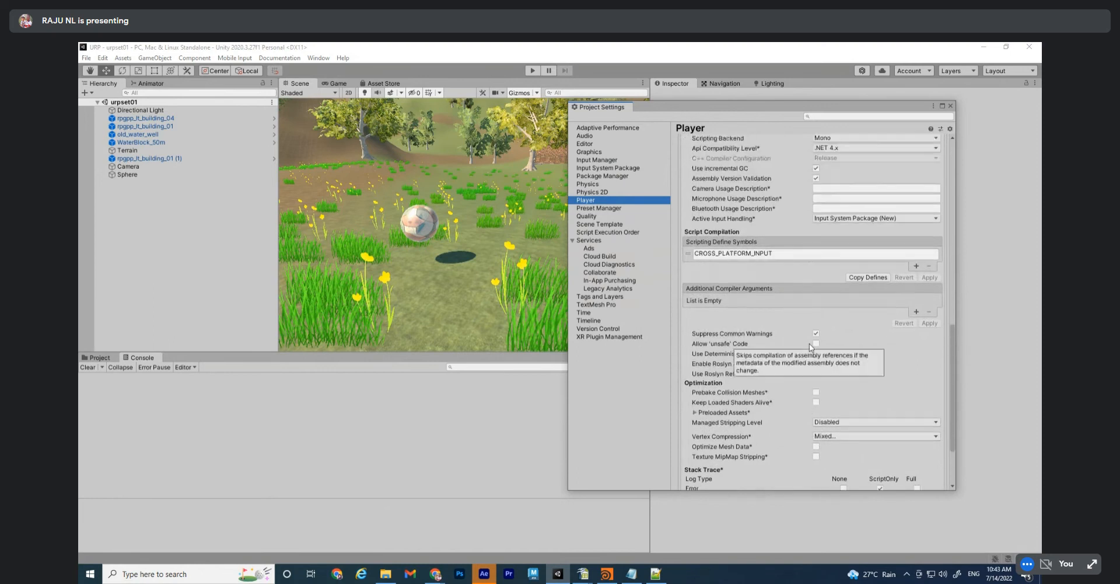
scroll(794, 251, up, 8)
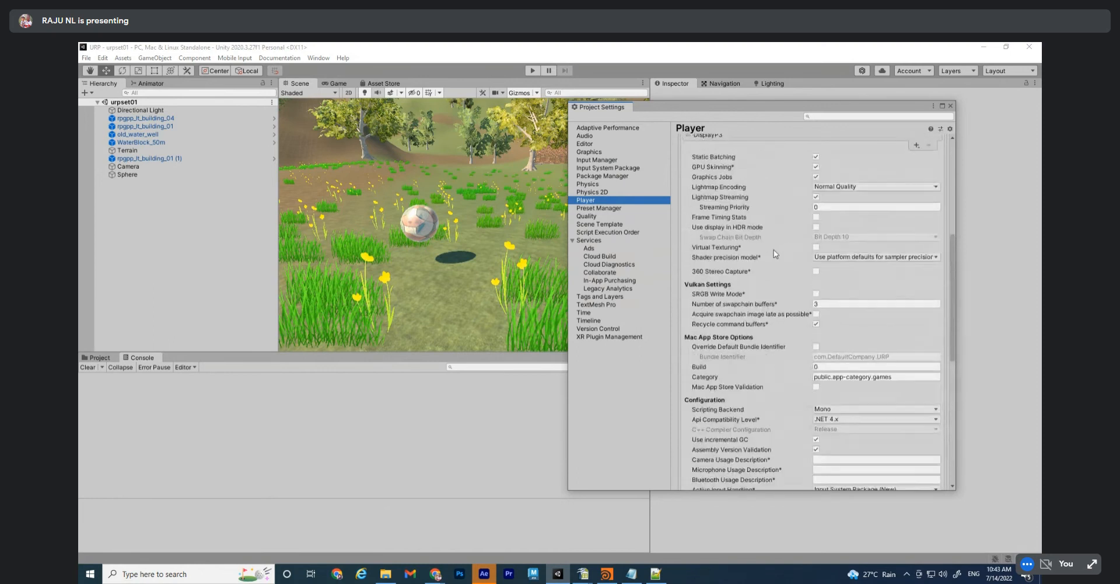
scroll(794, 245, up, 3)
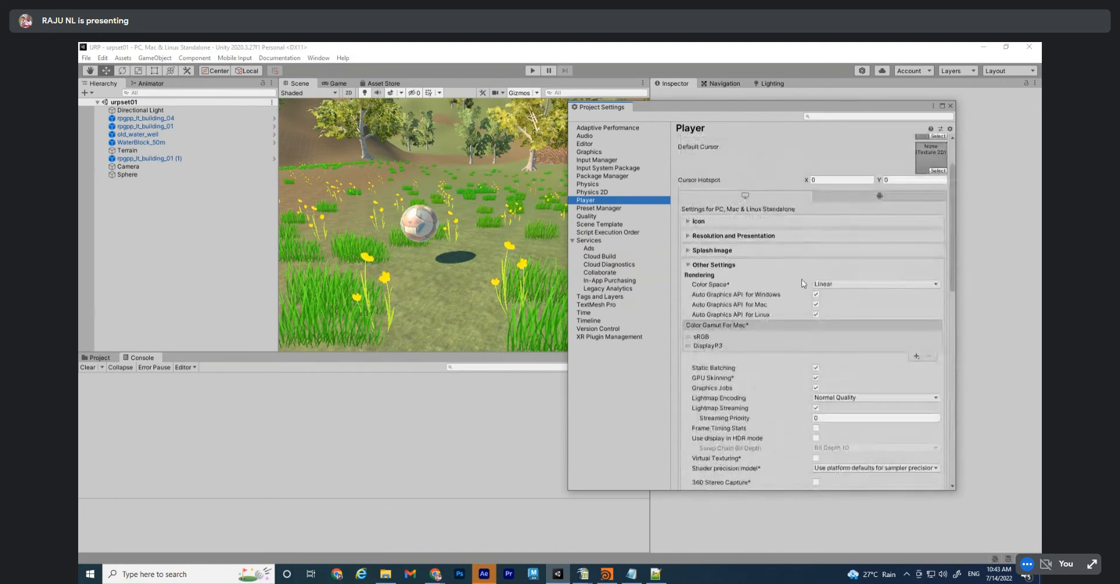
scroll(795, 192, up, 3)
click(719, 302)
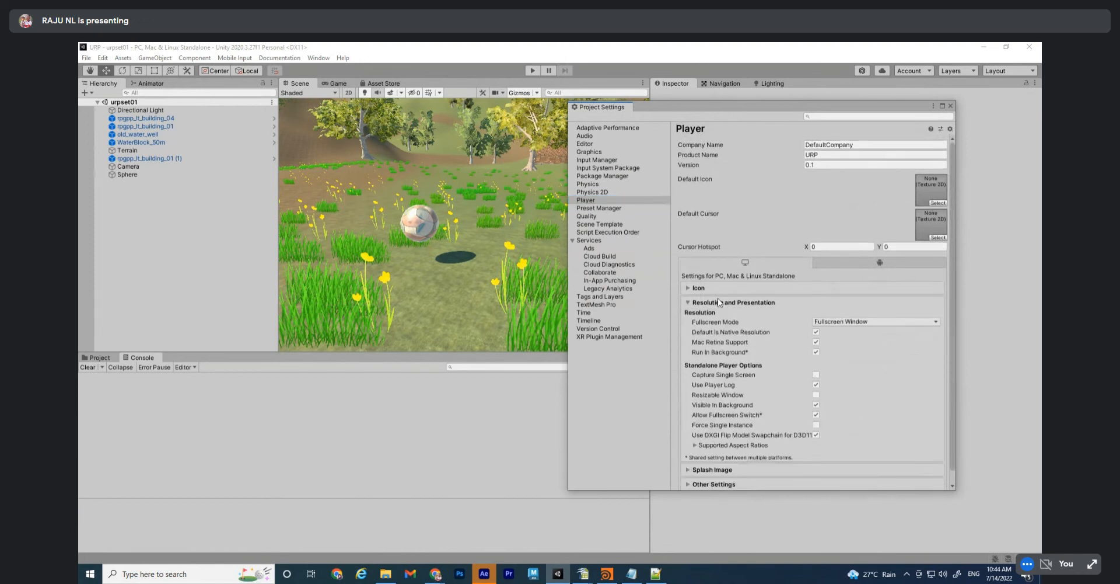
click(718, 301)
Look through the Preset Manager, Quality, Scene Template, Services, Tags and Layers, TextMesh Pro, Timeline and Version Control categories
click(596, 209)
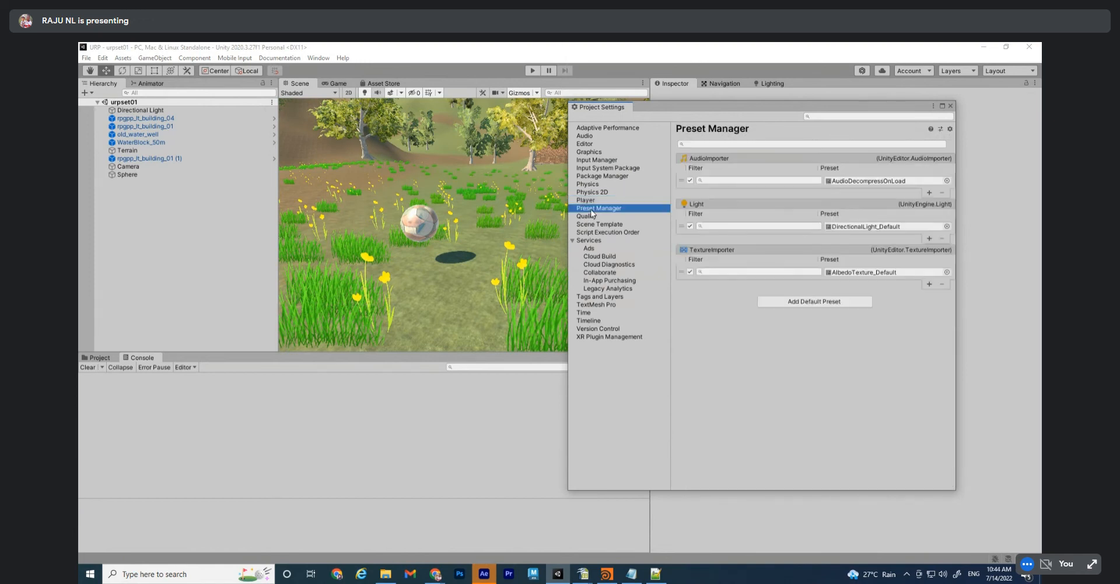
click(592, 217)
click(596, 224)
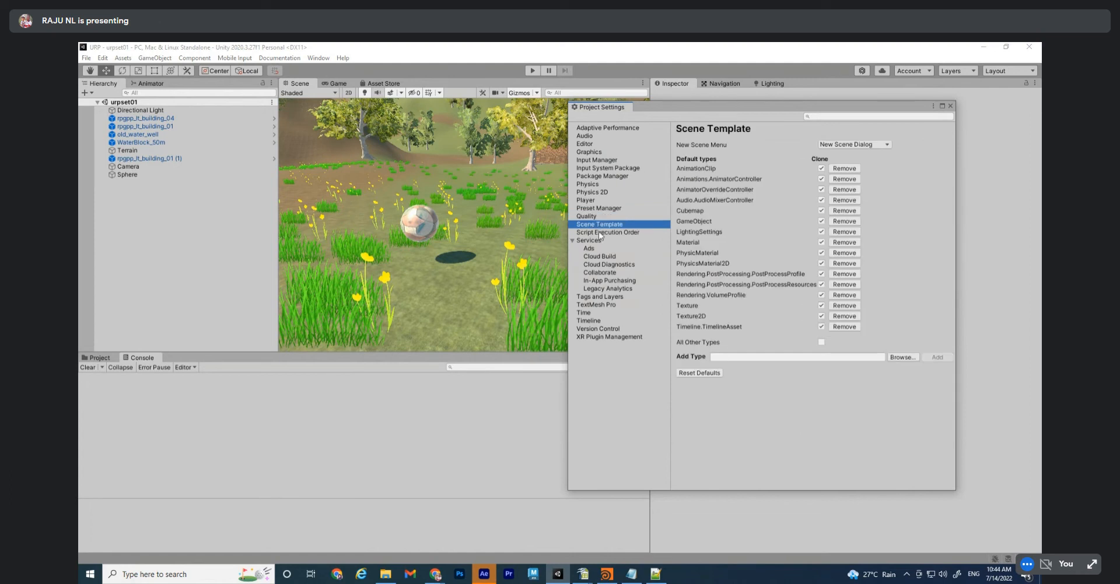
click(598, 240)
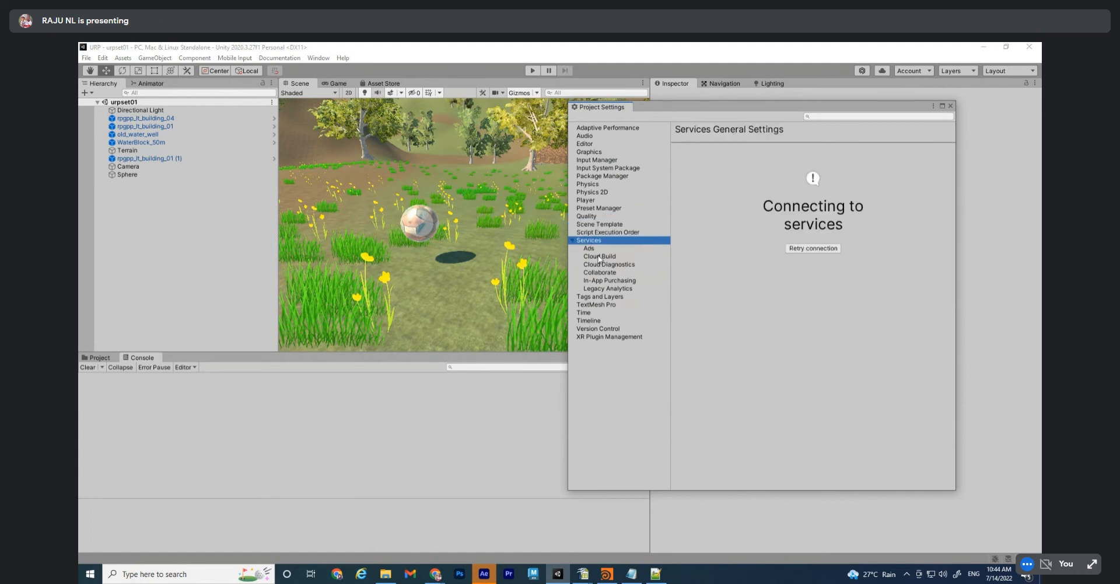
click(596, 297)
click(597, 304)
click(591, 320)
click(593, 329)
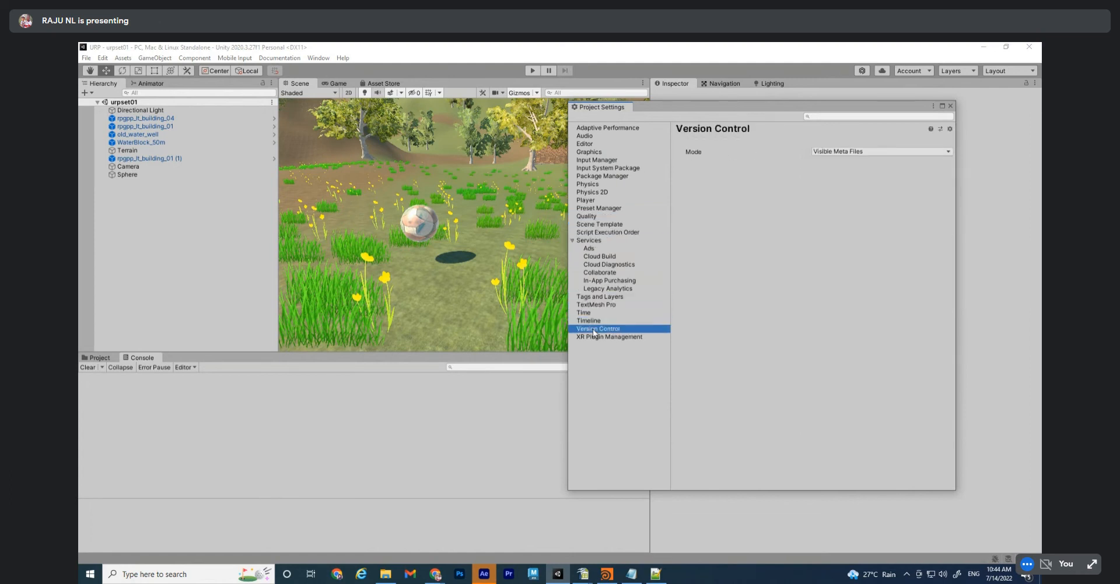
Look at the XR Plugin Management category and the Icon section of the Player settings, collapsing that section again
click(600, 337)
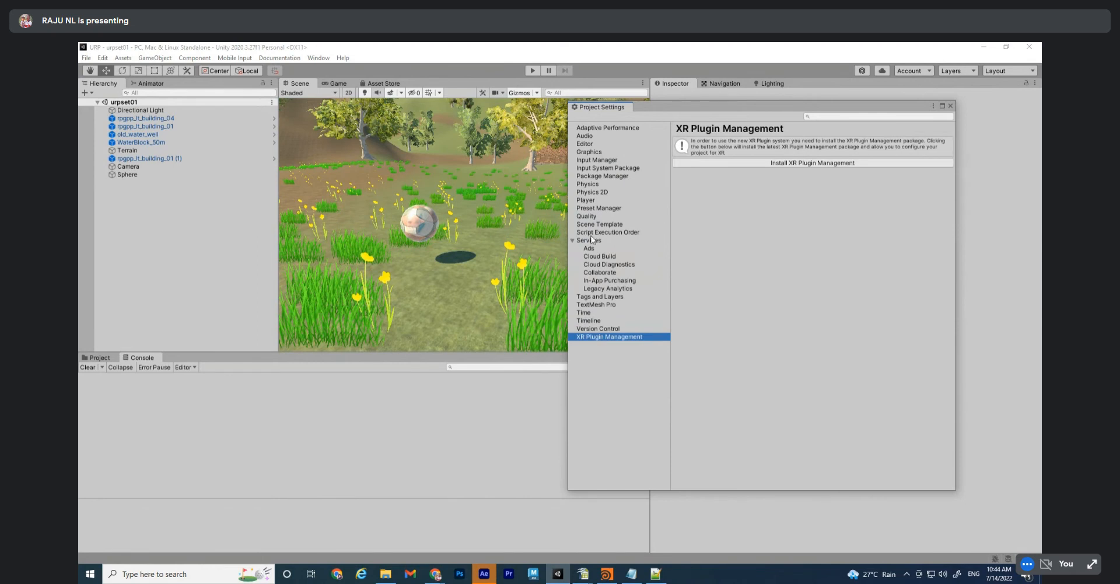
click(587, 200)
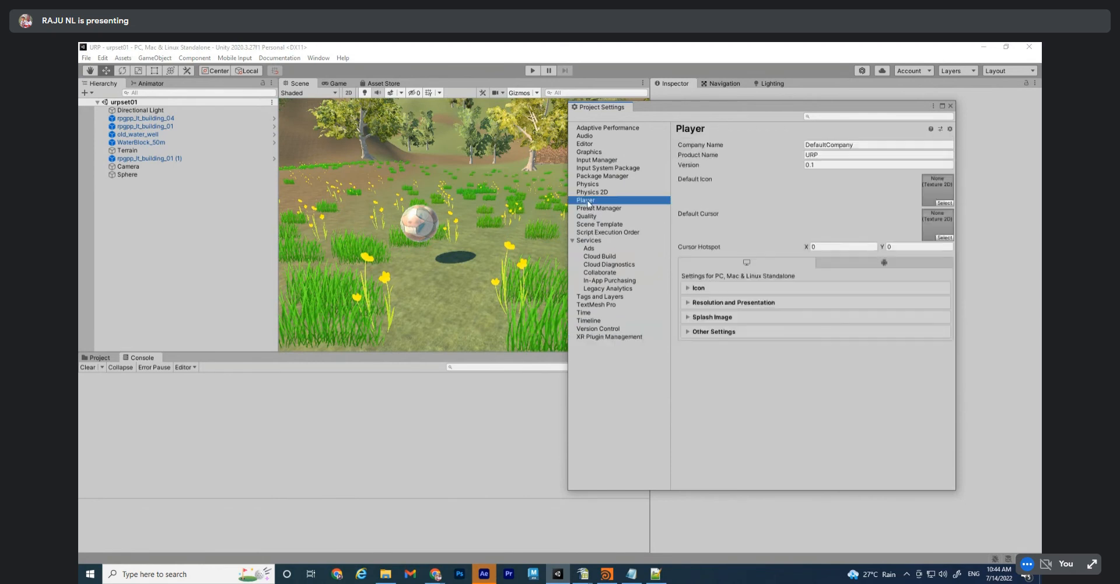
click(717, 318)
click(702, 289)
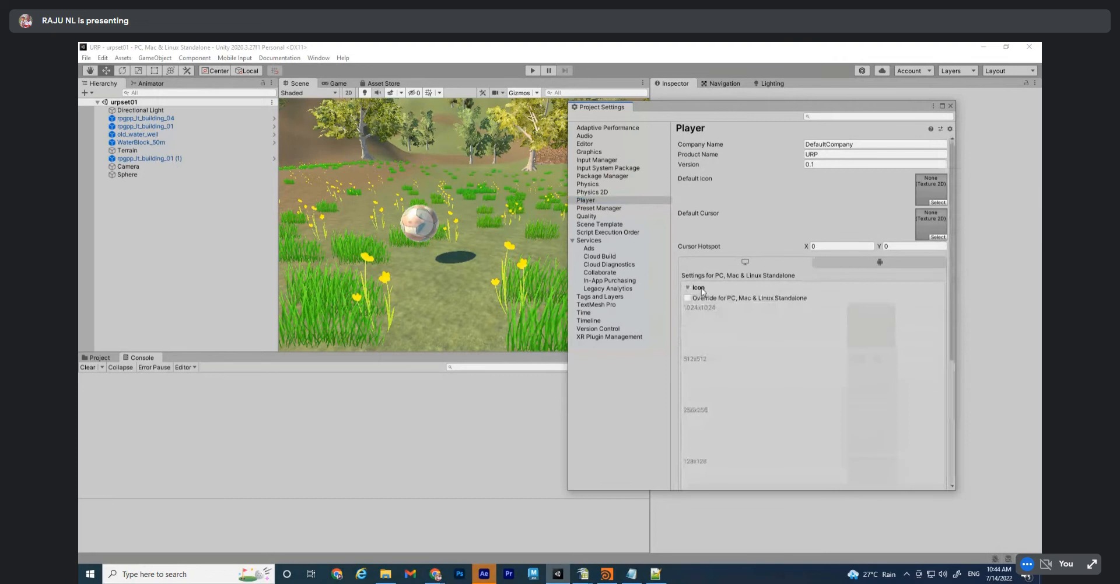
click(701, 289)
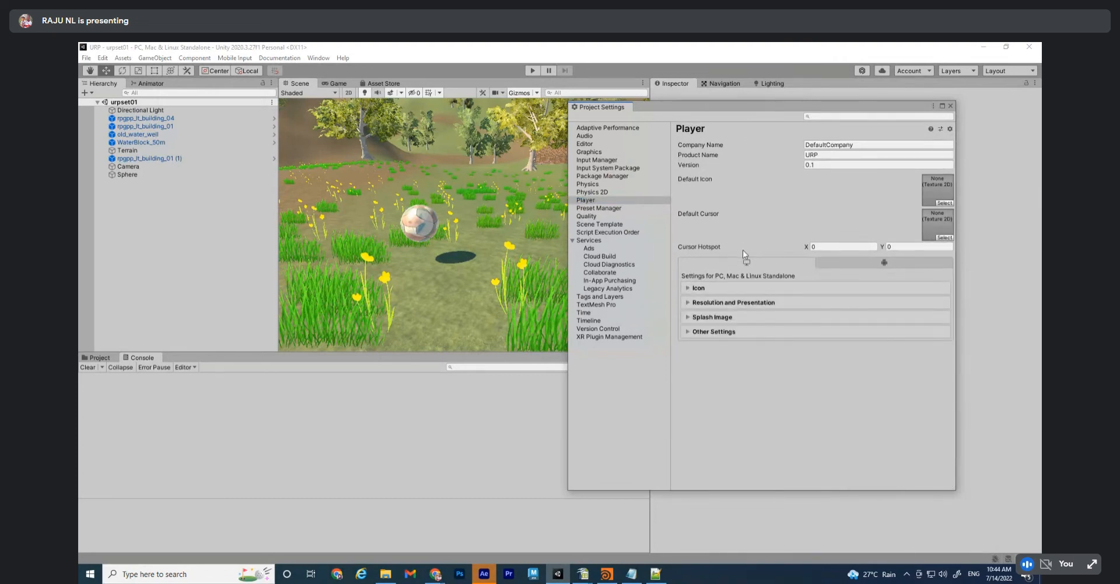
Switch to the Chrome browser, close the Simple Water Shader URP page and open a new blank page
mouse_move(436, 574)
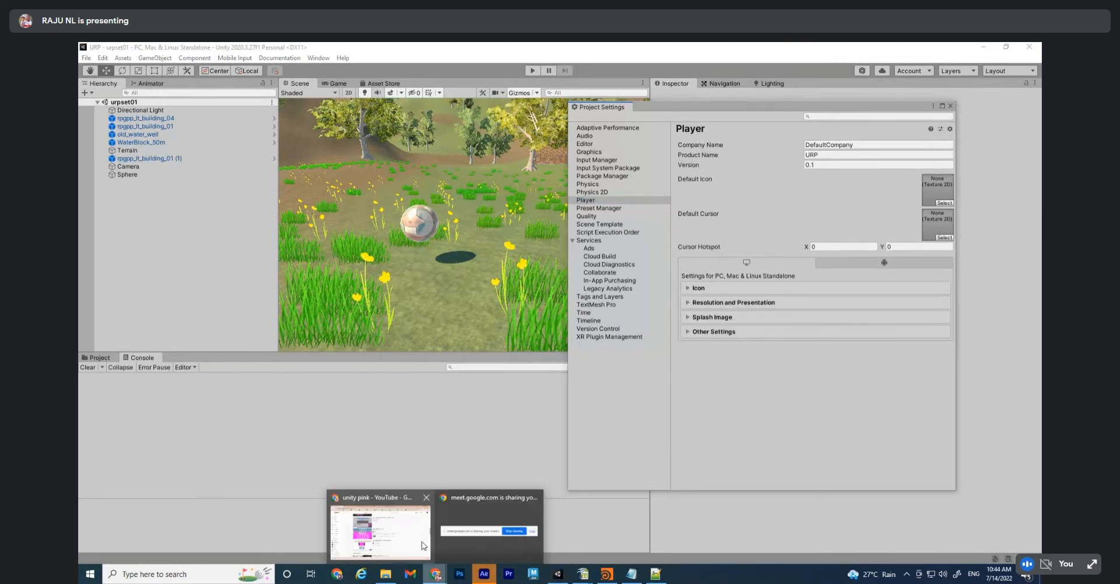
click(379, 525)
click(665, 50)
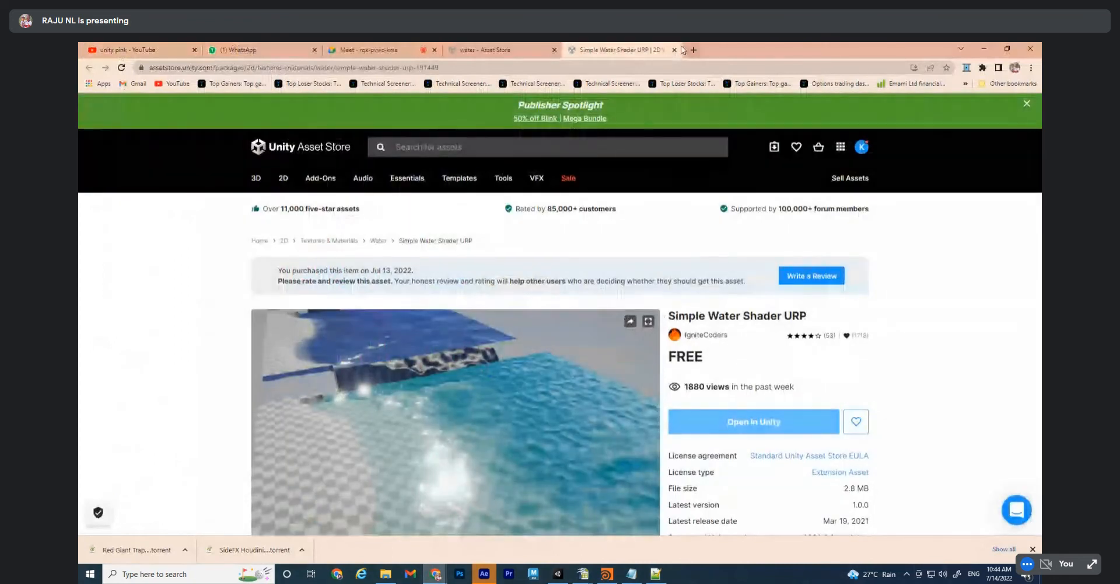
click(674, 50)
click(570, 50)
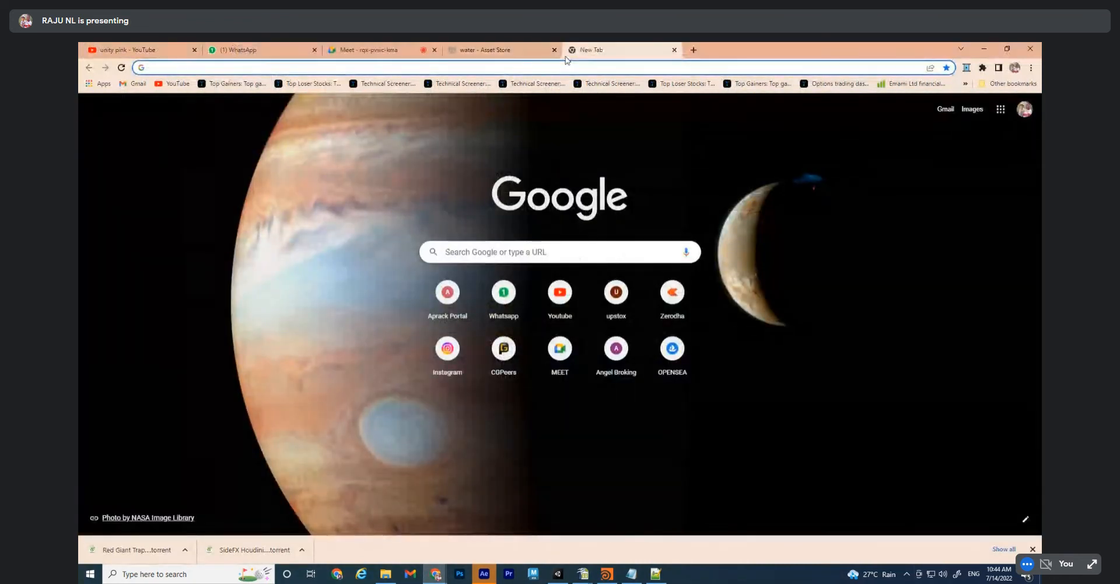
text(unity mou)
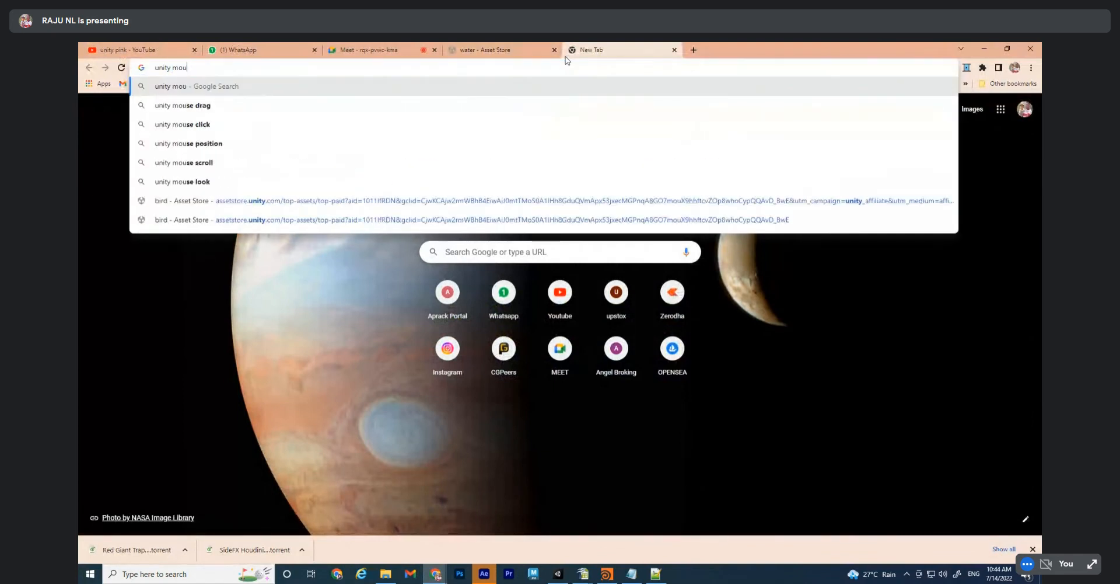
text(se control)
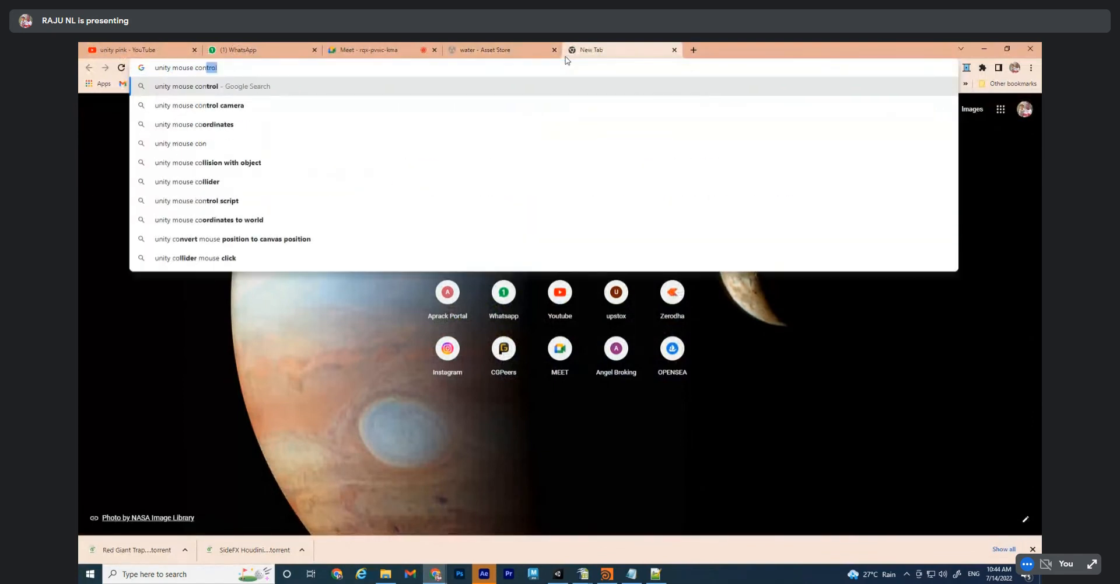
key(BackSpace)
key(BackSpace)
key(BackSpace)
key(BackSpace)
key(BackSpace)
key(BackSpace)
key(BackSpace)
key(BackSpace)
key(BackSpace)
key(BackSpace)
key(BackSpace)
key(BackSpace)
key(BackSpace)
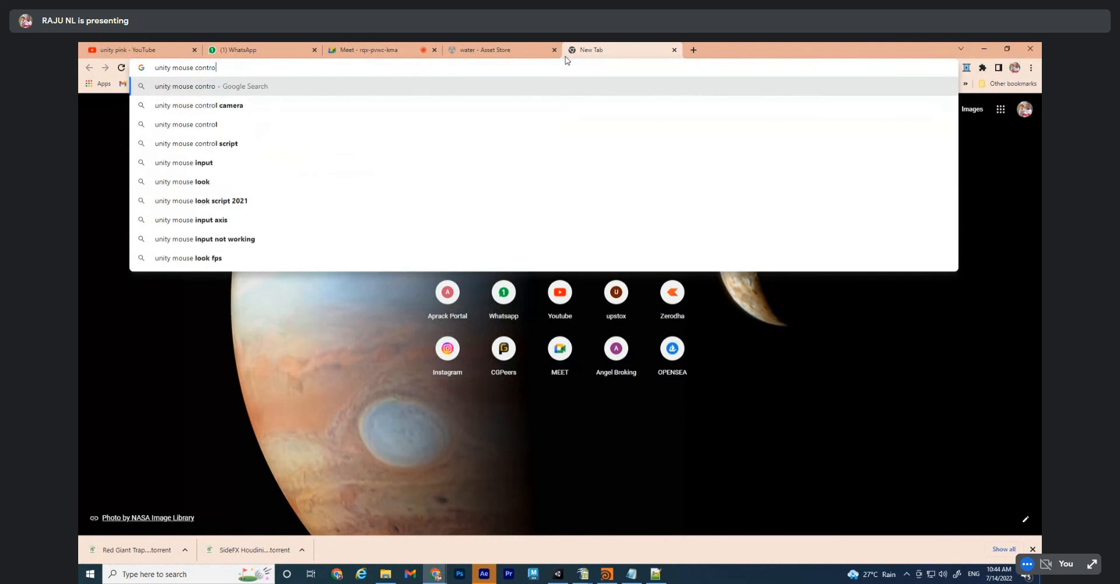
Search Google for "unity keyboard arrows invert"
text(k)
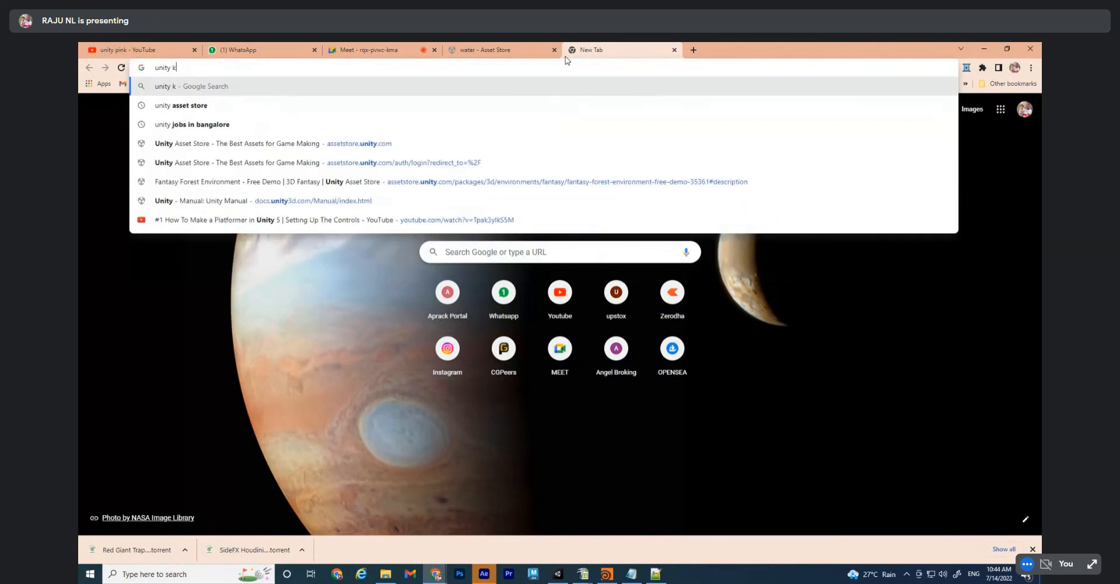
text(eyboard arro)
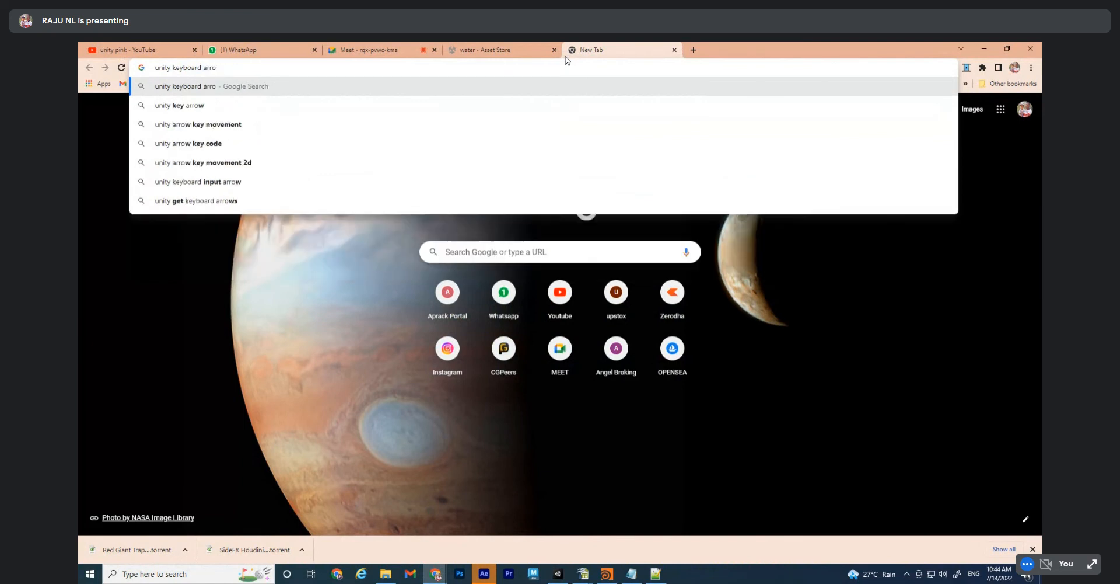
text(ws invert)
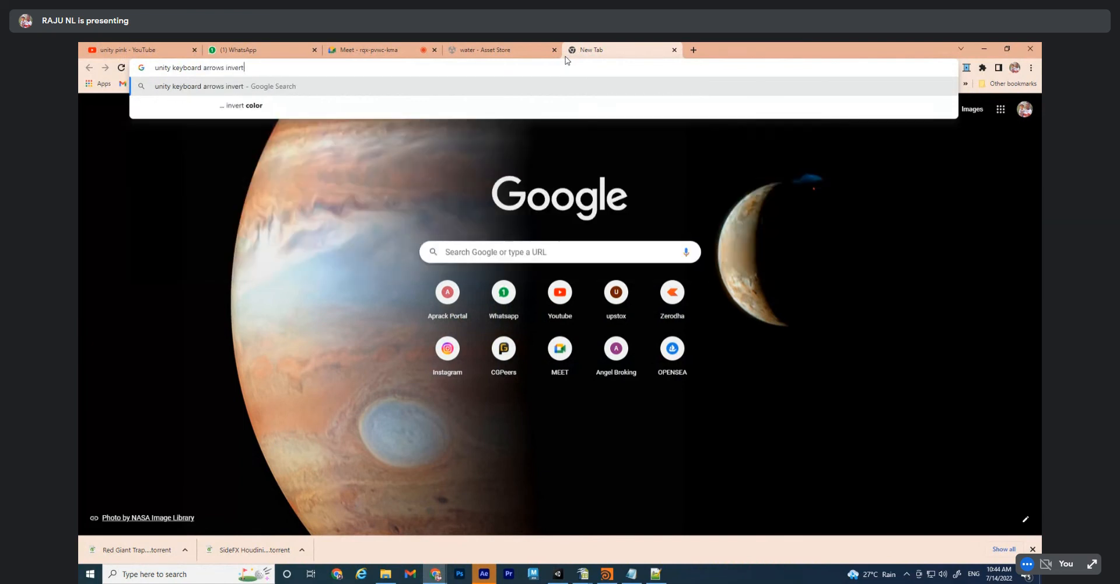
key(Return)
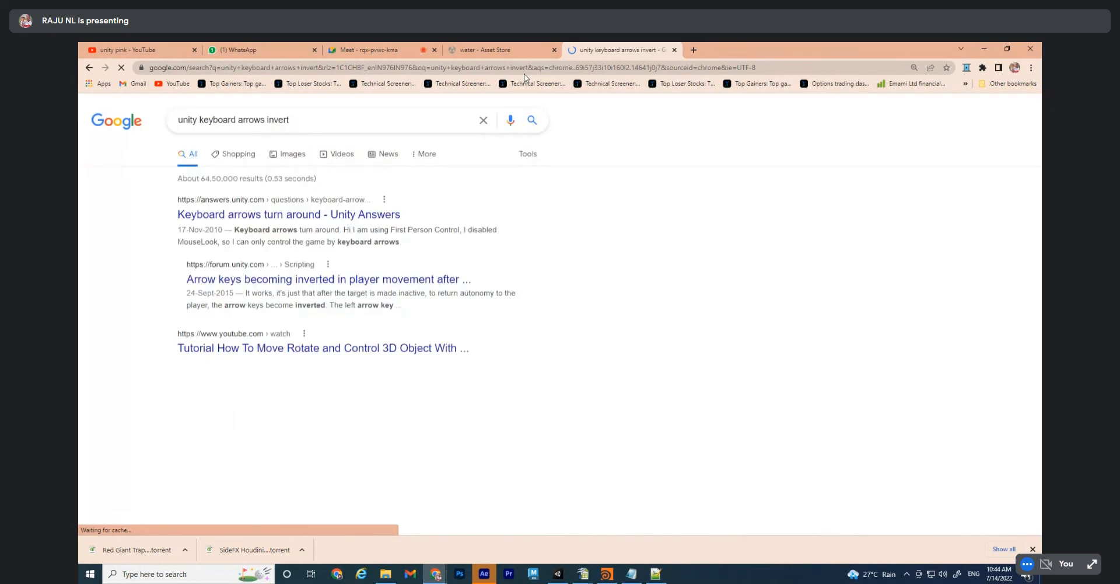
Open the Unity Answers result "Keyboard arrows turn around" separately and read through its replies and code
middle_click(356, 215)
click(717, 50)
scroll(509, 304, down, 9)
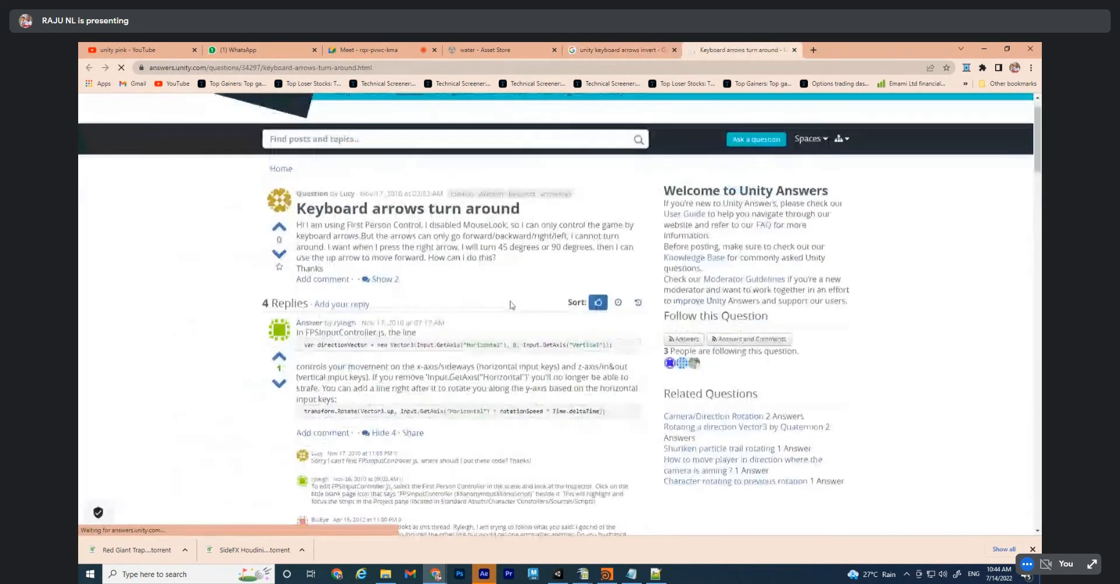
scroll(509, 305, down, 10)
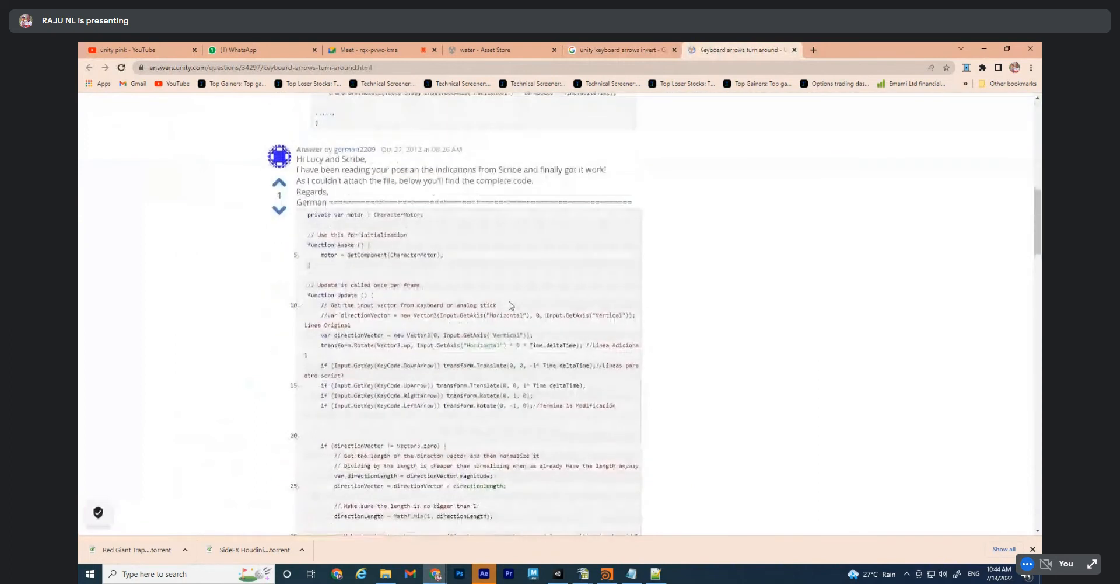
scroll(509, 305, down, 12)
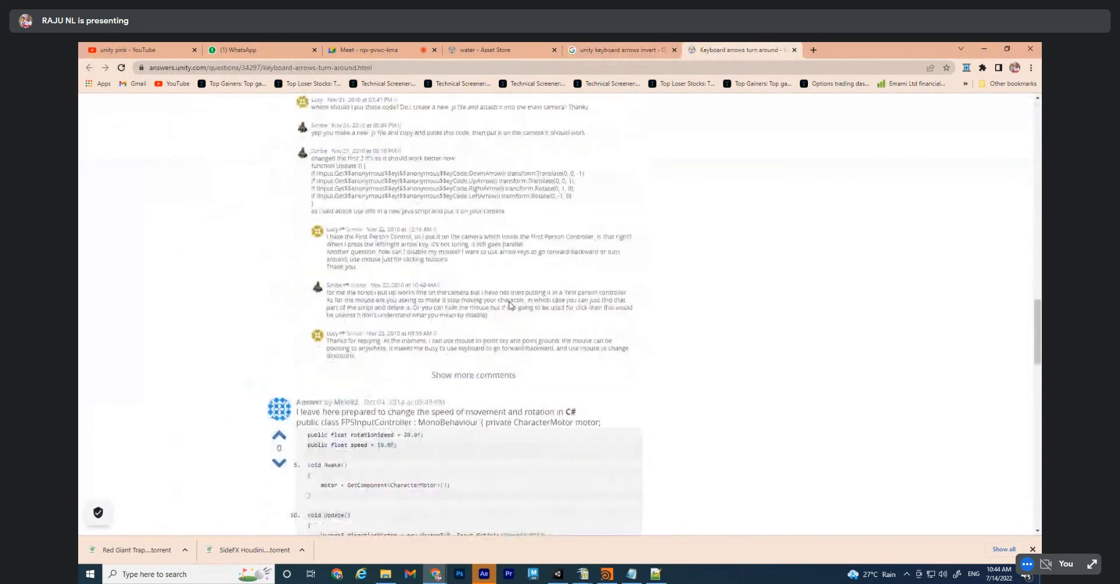
scroll(509, 301, down, 3)
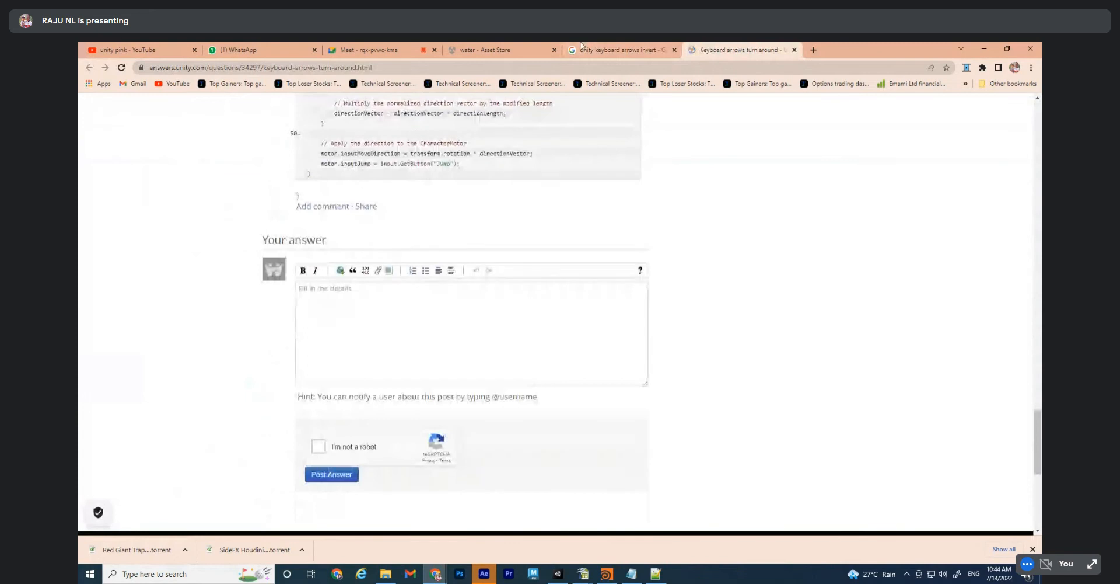
Read the Unity forum thread on arrow keys becoming inverted in player movement, and close both opened result pages
click(618, 50)
middle_click(462, 278)
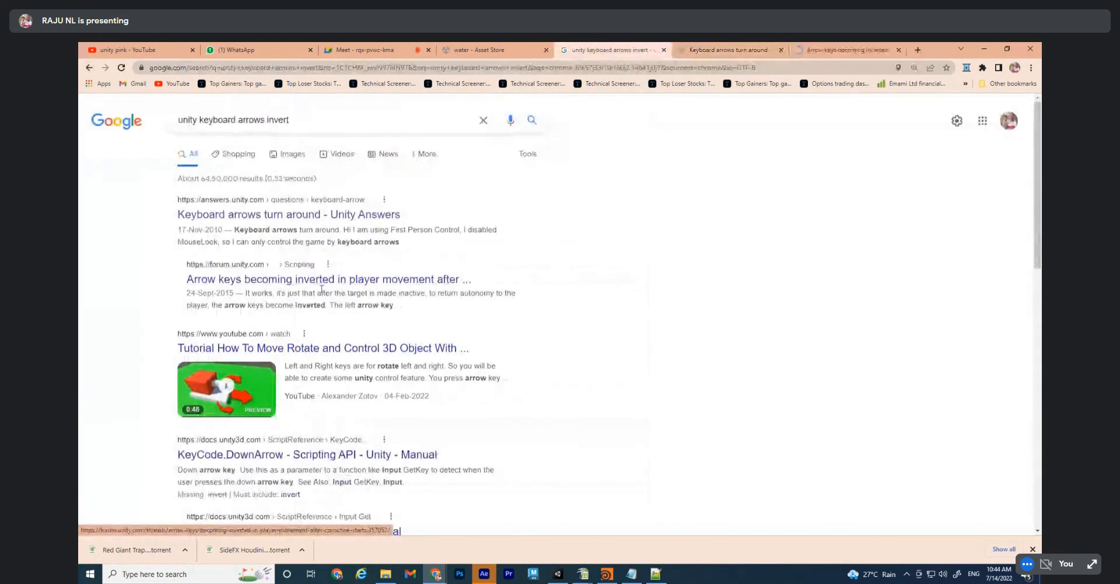
click(840, 50)
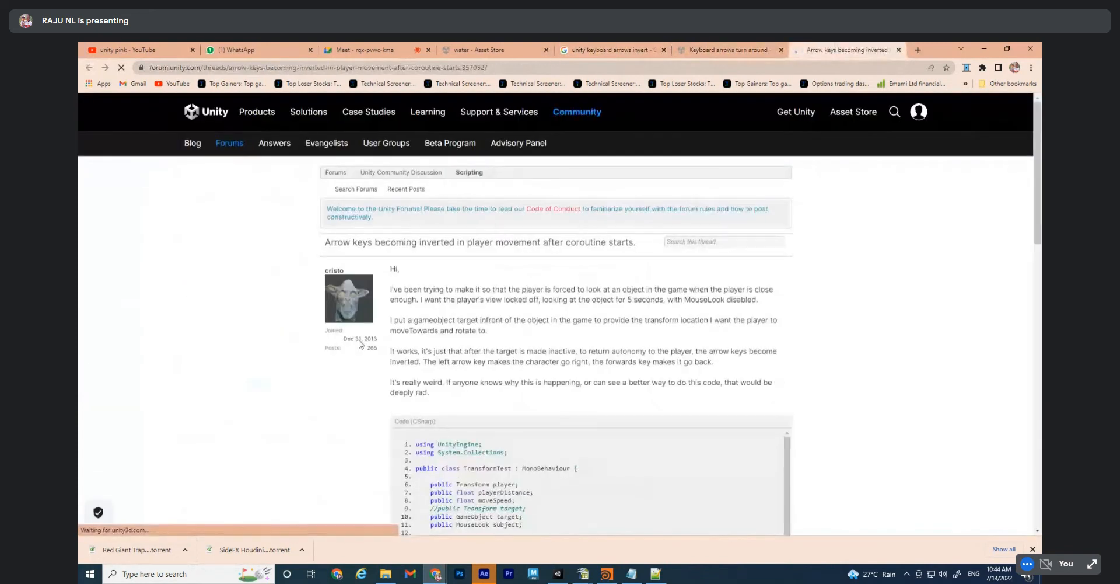
scroll(320, 341, down, 5)
scroll(457, 337, down, 4)
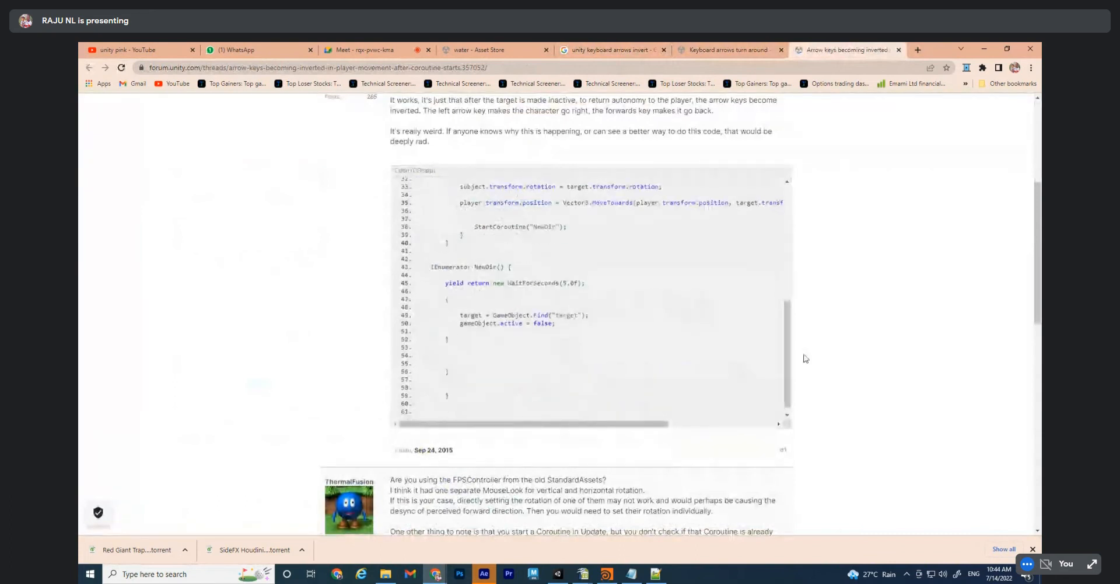
scroll(803, 355, down, 10)
scroll(825, 353, up, 15)
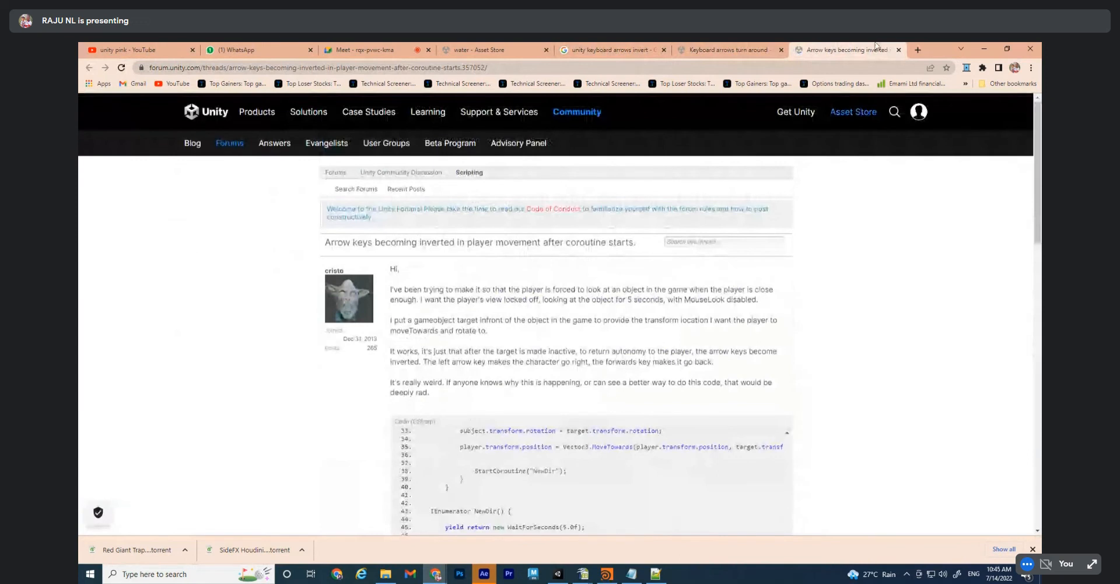
click(899, 49)
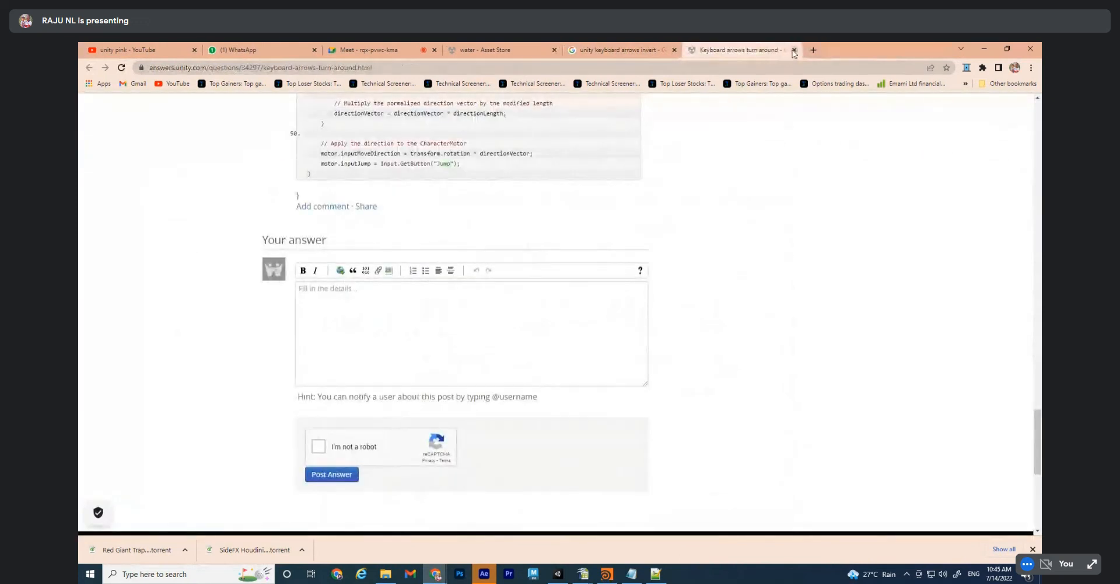
click(793, 50)
Change the search to the suggested "unity keyboard arrows invented invert" and look through the results
scroll(509, 261, down, 3)
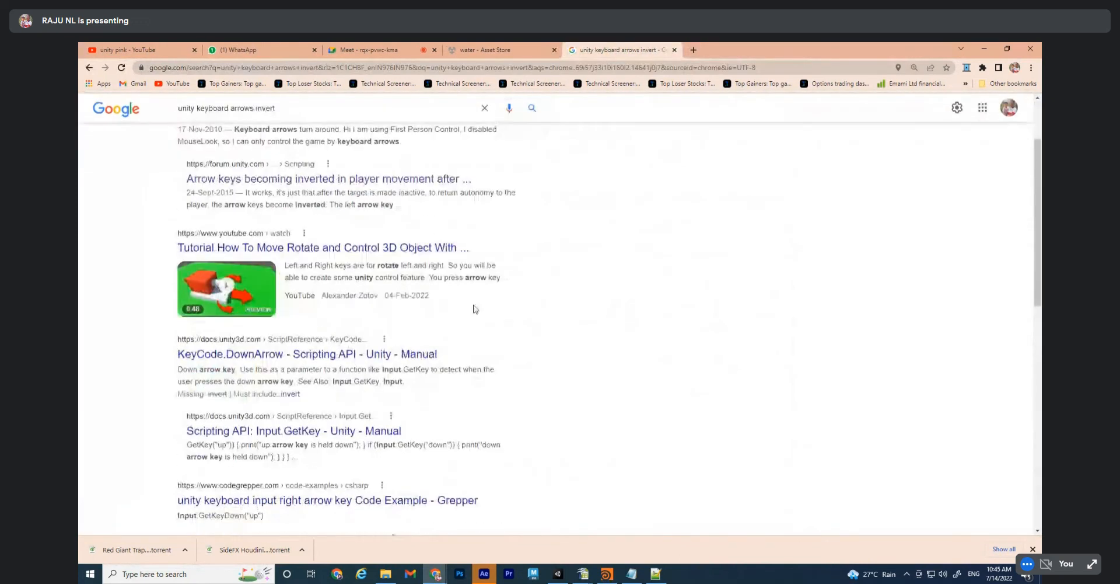
scroll(342, 282, up, 3)
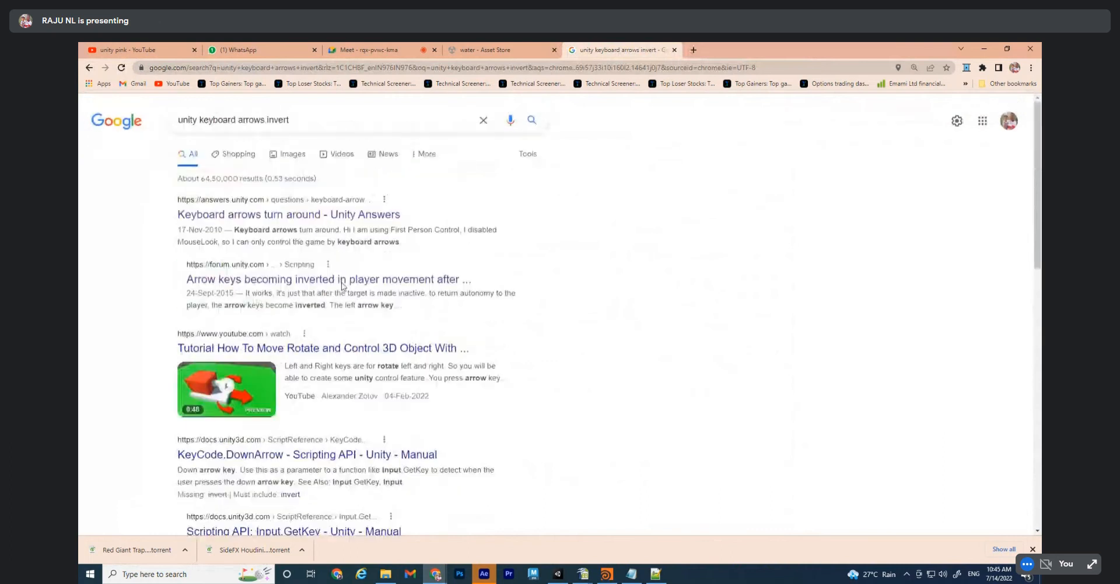
click(349, 119)
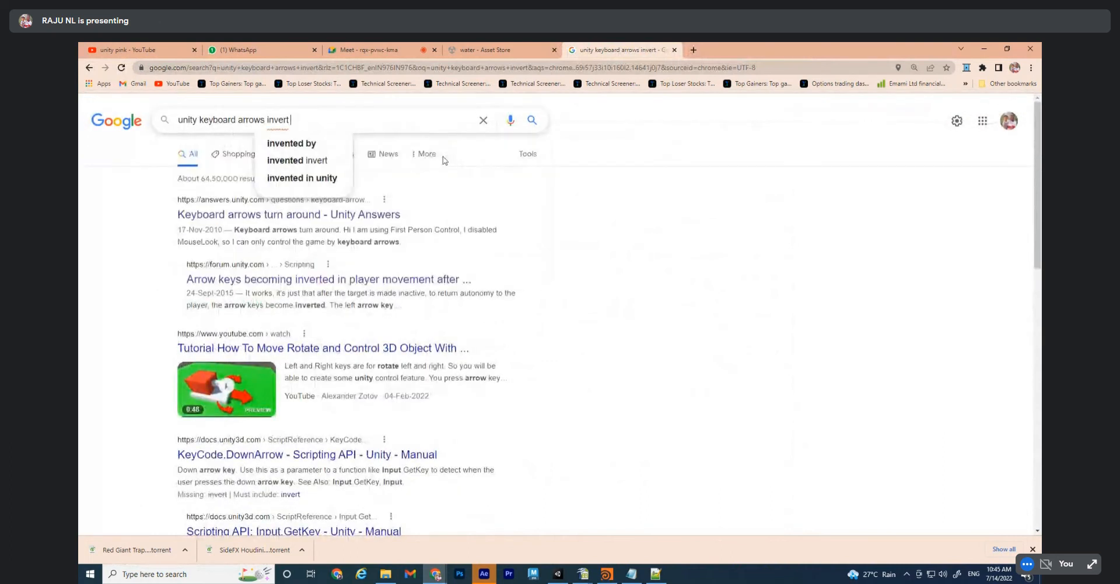
click(314, 160)
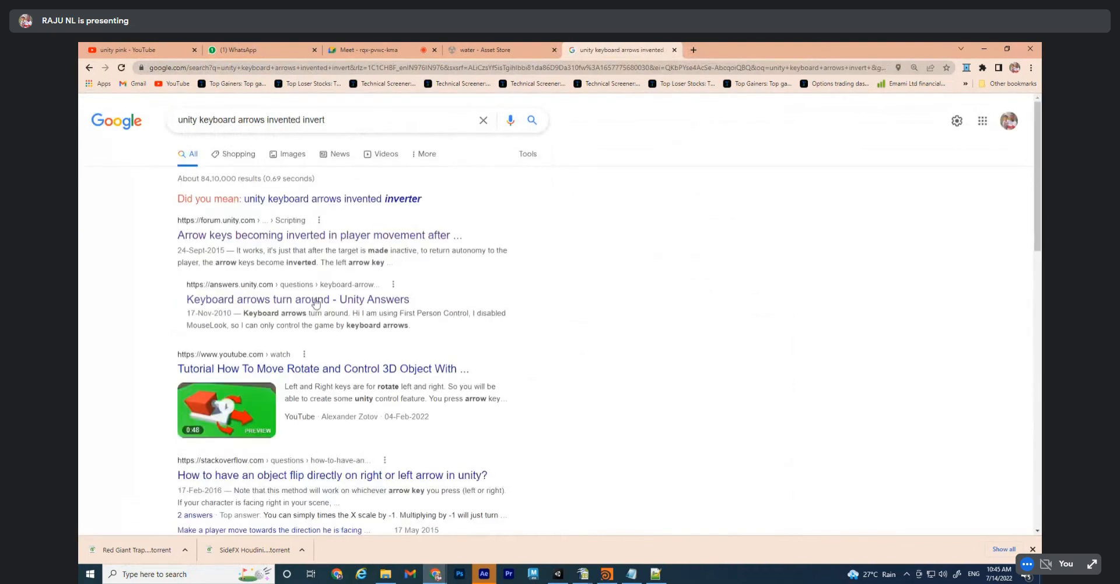
scroll(553, 321, down, 5)
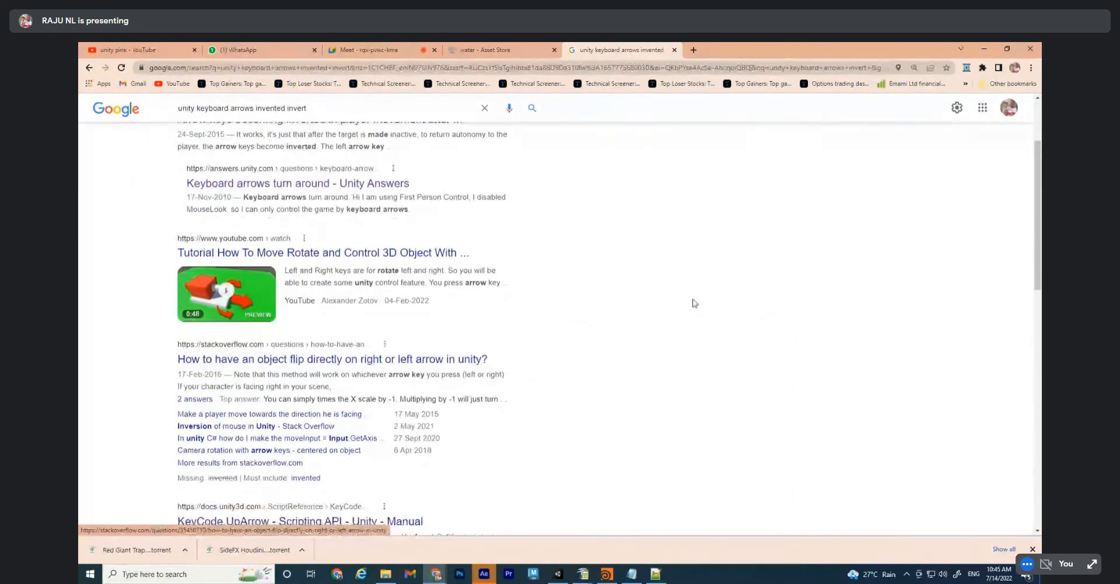
Close the search page, return to the Unity editor and close the Project Settings window
click(675, 50)
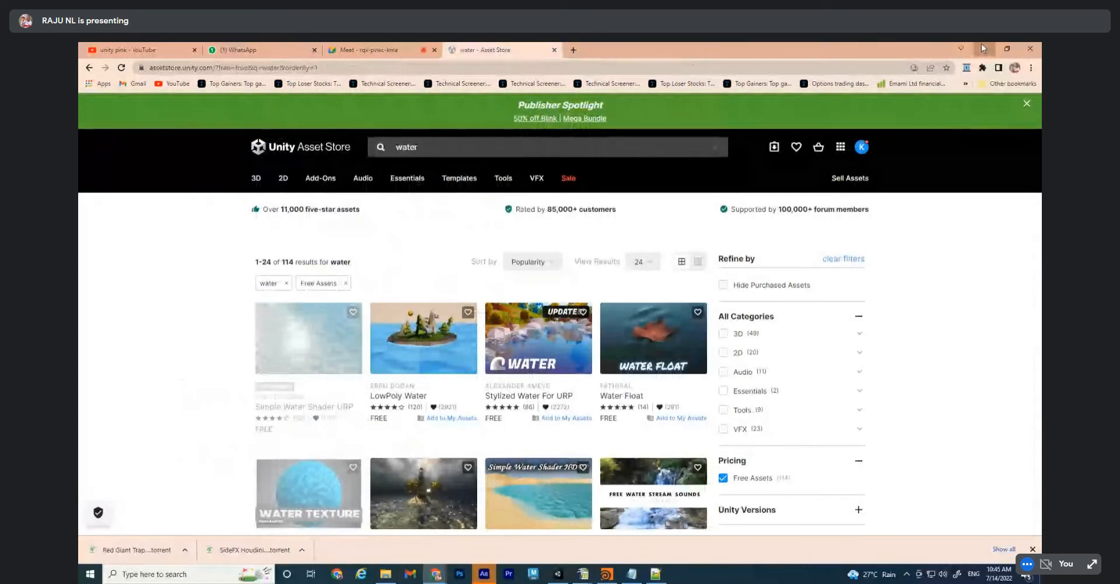
click(984, 48)
click(951, 106)
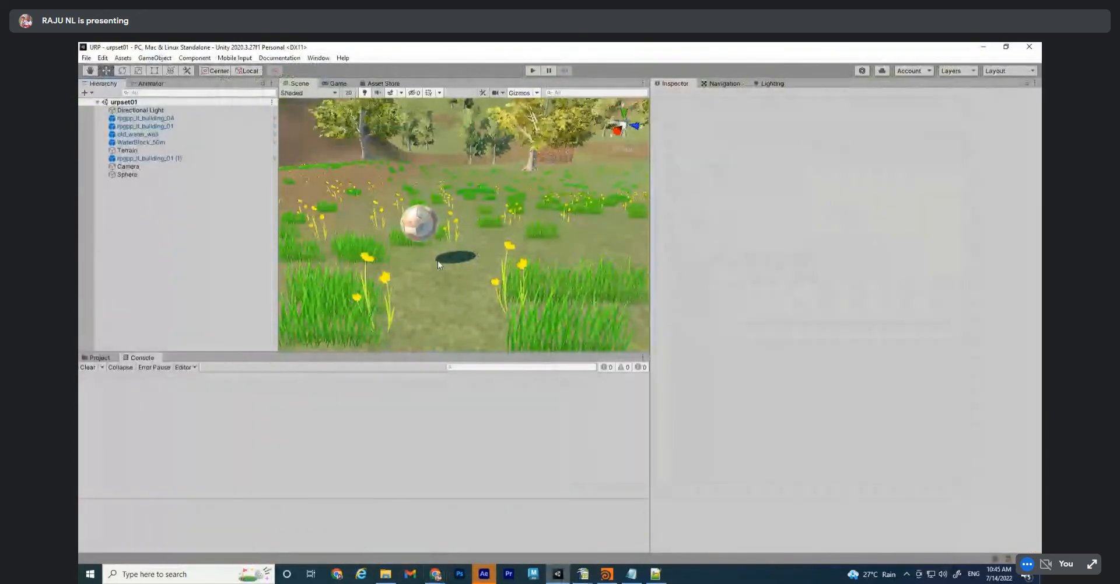
Add a new script component named Cam_Roll to the Camera object, with the project's assets displayed
click(128, 166)
alt+drag(439, 202, 476, 226)
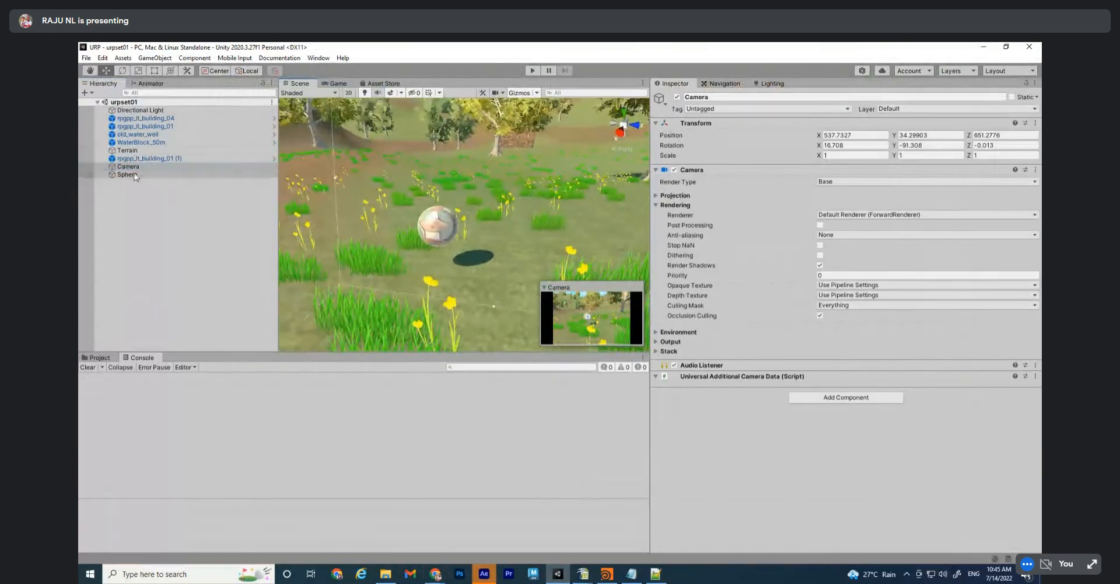
click(99, 356)
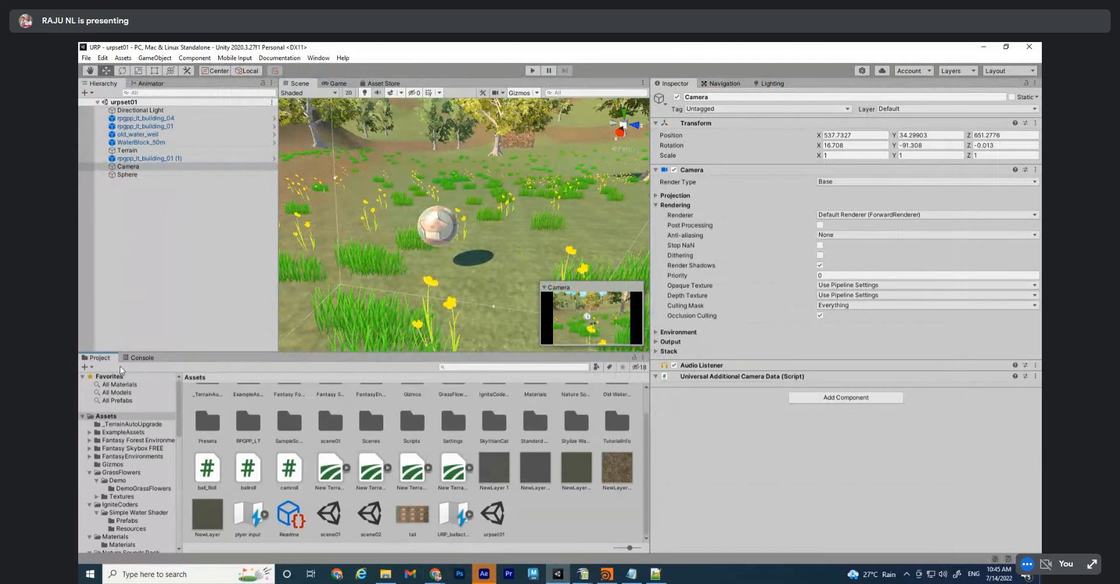
click(847, 398)
text(new)
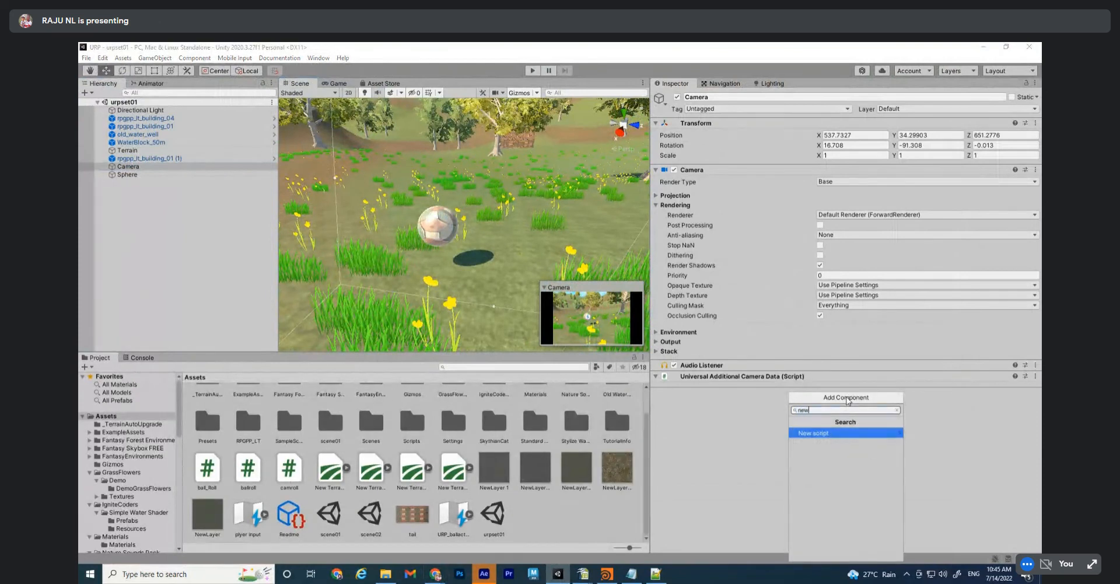
key(Return)
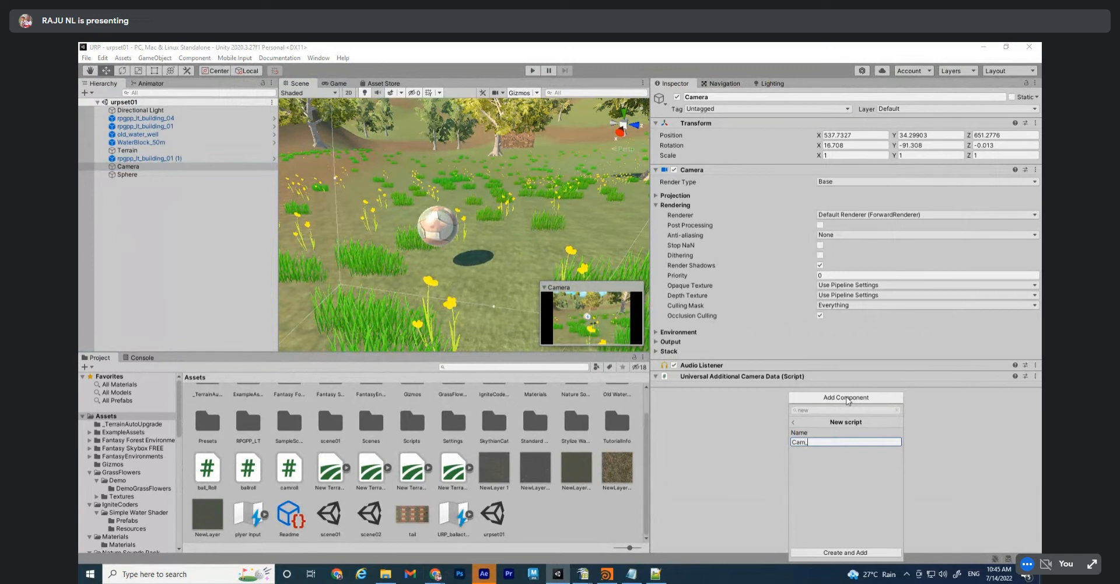
text(Cam_Roll)
key(Return)
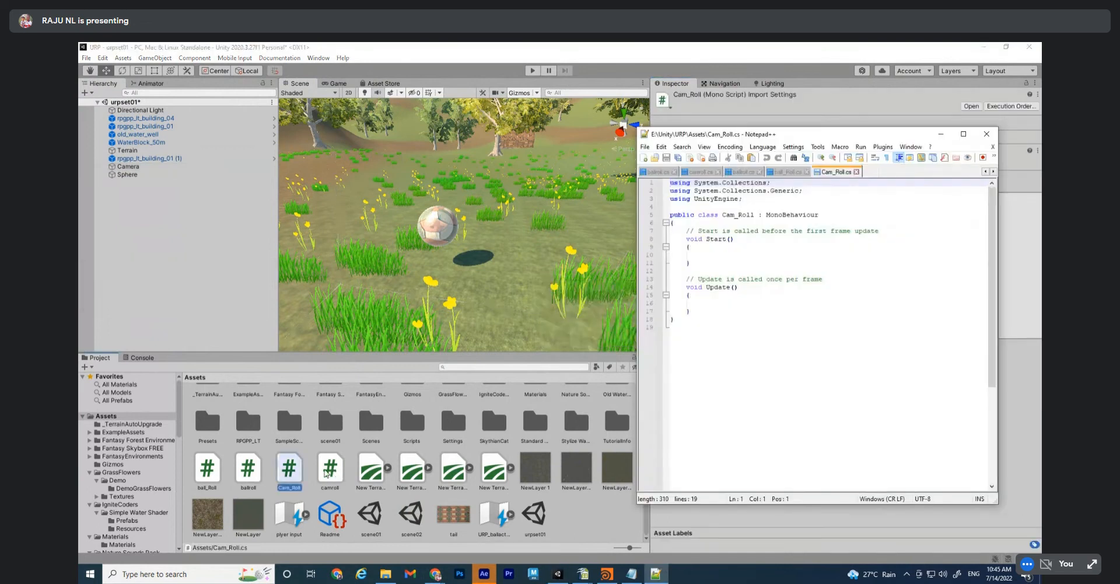
Replace the default methods in Cam_Roll.cs with the Player and offset code copied from camroll.cs, save it and close the editor
double_click(327, 474)
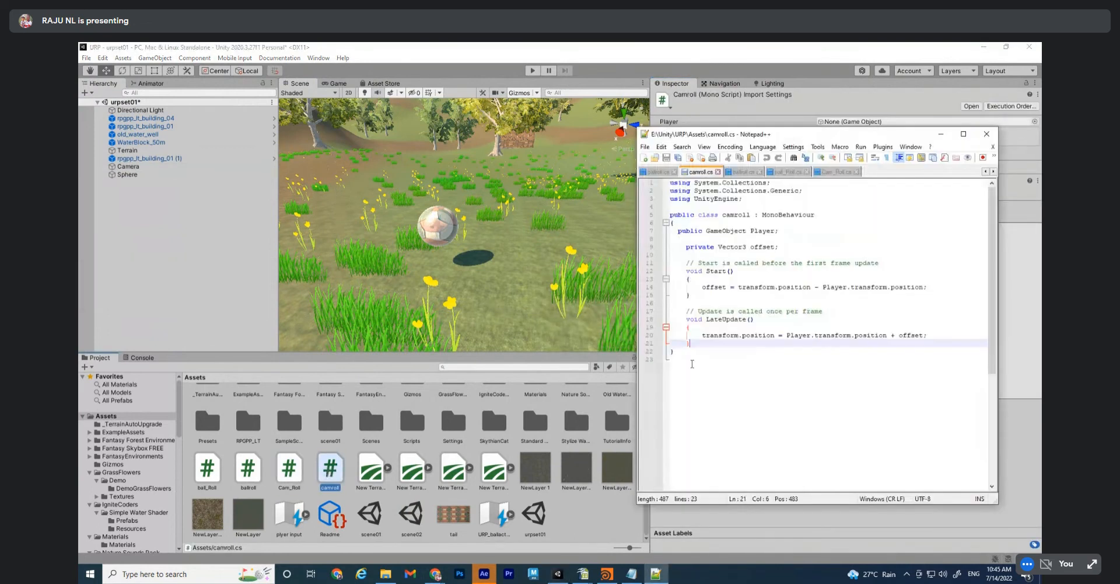
drag(698, 350, 672, 232)
key(ctrl+c)
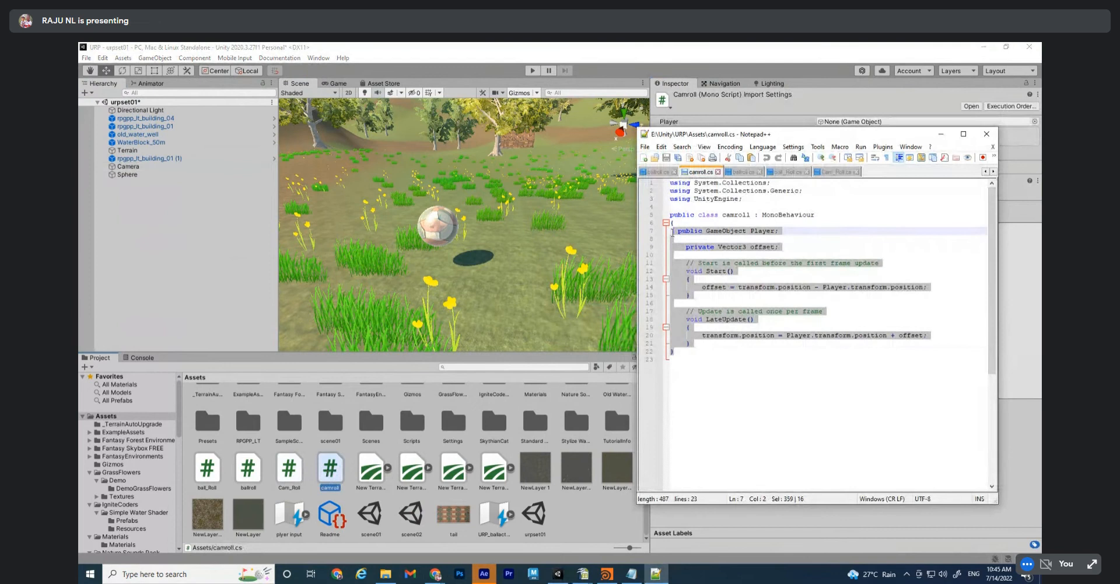
click(840, 172)
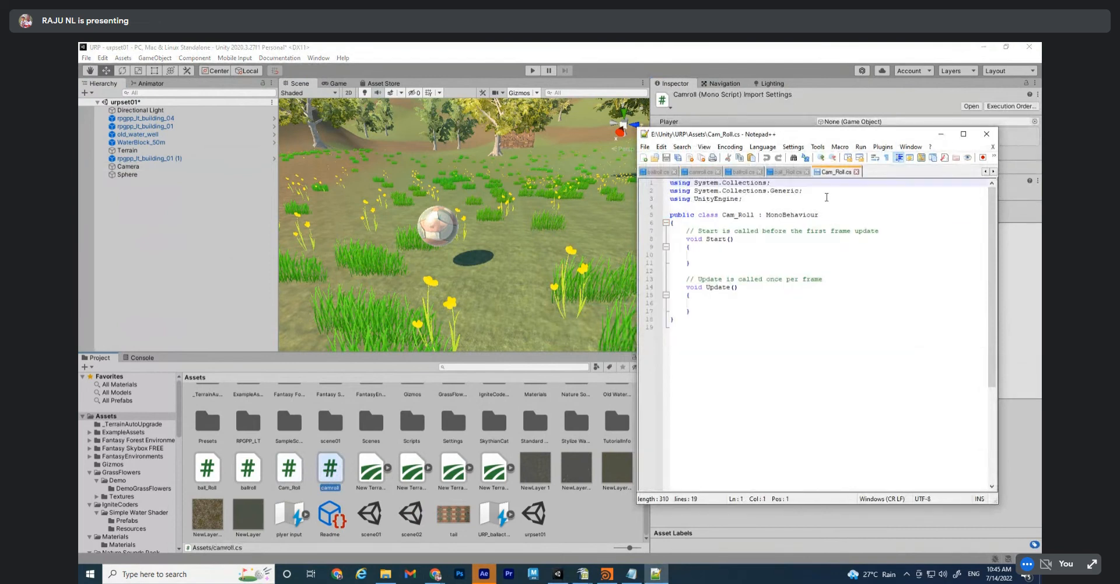
drag(693, 309, 680, 231)
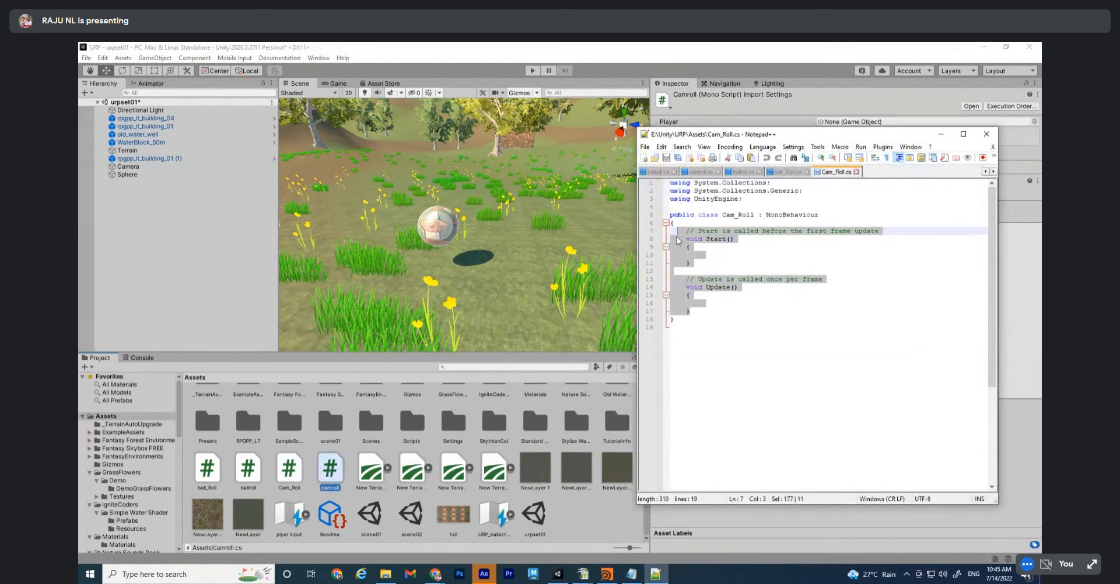
key(ctrl+v)
key(ctrl+s)
click(987, 133)
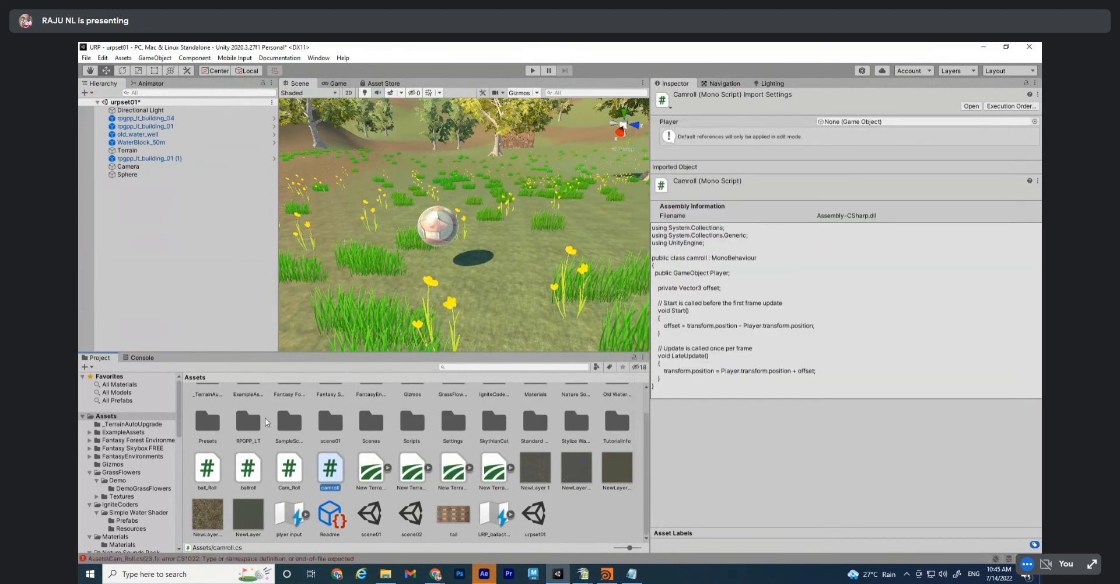
Open the Cam_Roll.cs compile error from the console, remove the extra closing brace in the script and close the editor
click(153, 357)
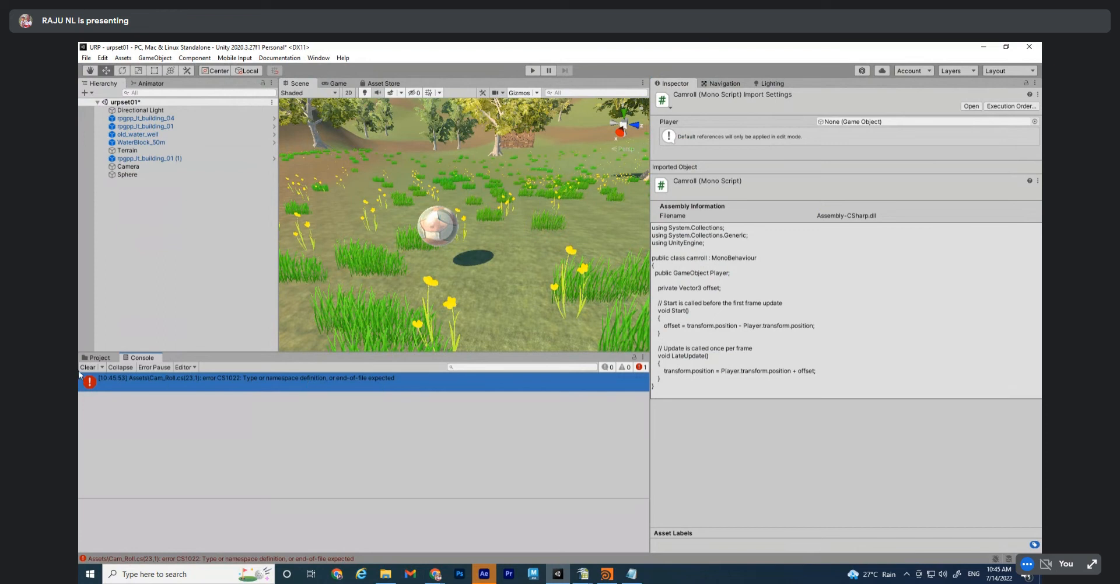
double_click(154, 378)
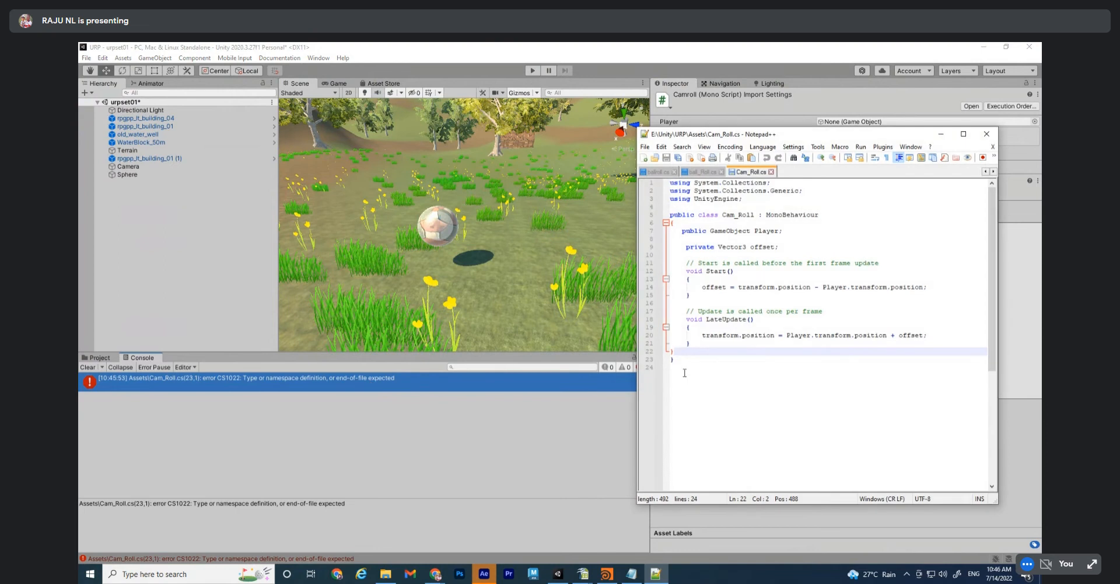
key(BackSpace)
click(987, 133)
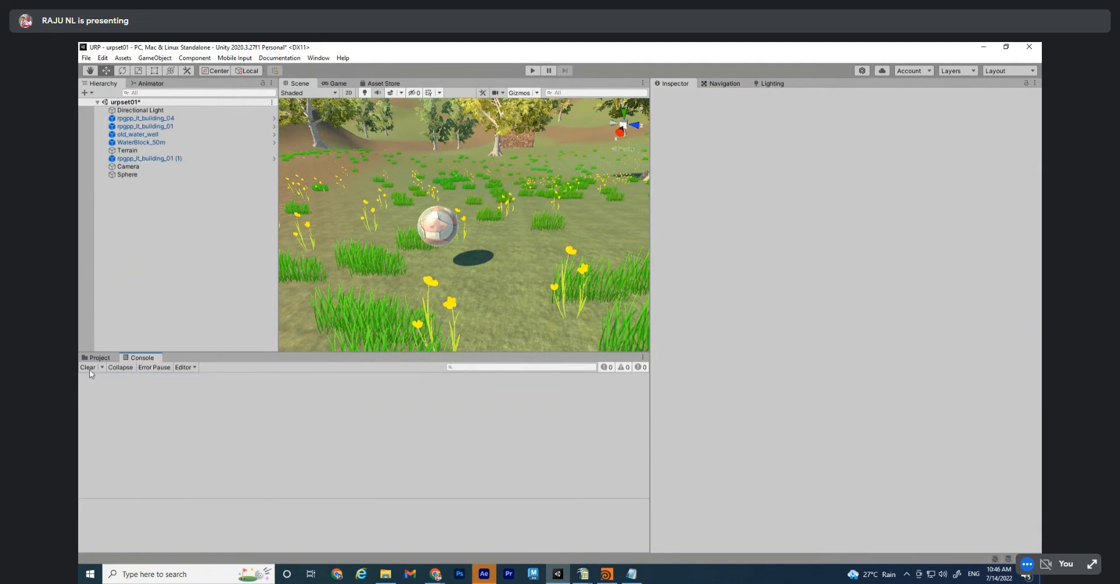
Display the project assets again and assign the Sphere as the Player of the Camera's Cam_Roll script
click(98, 357)
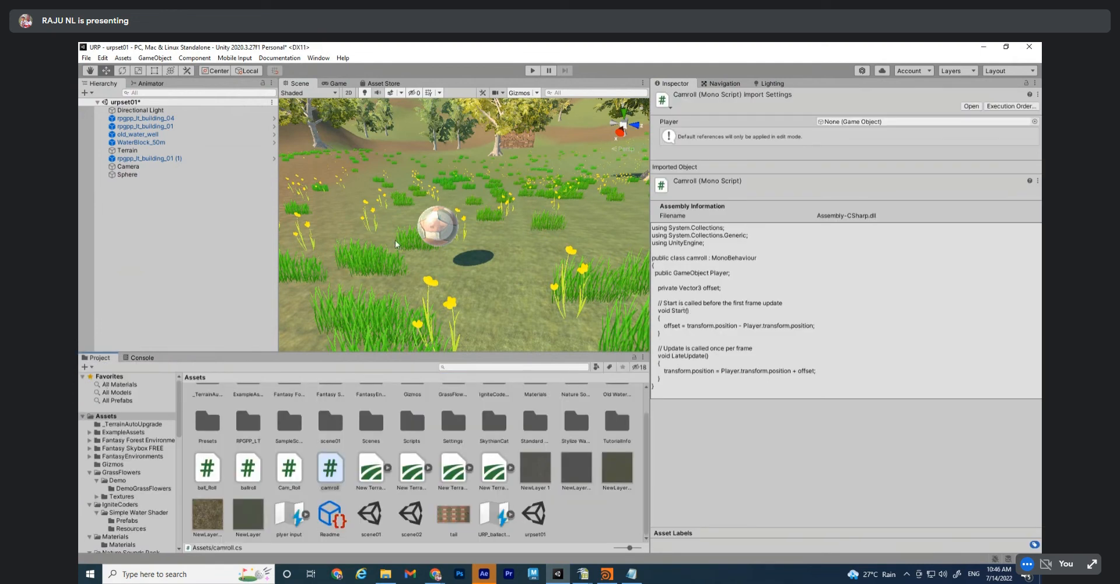
click(135, 168)
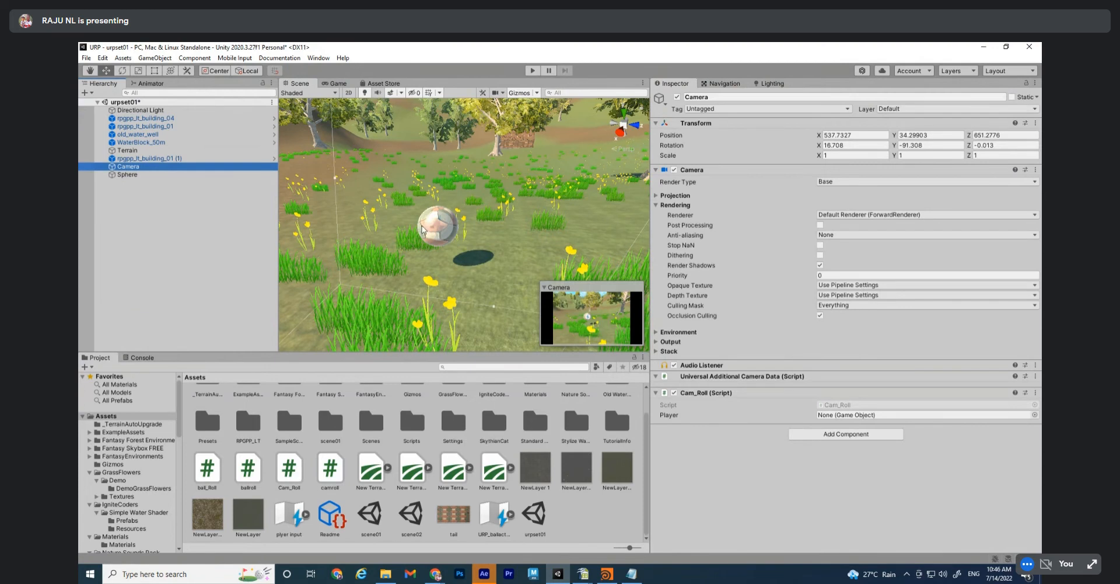
drag(129, 175, 843, 418)
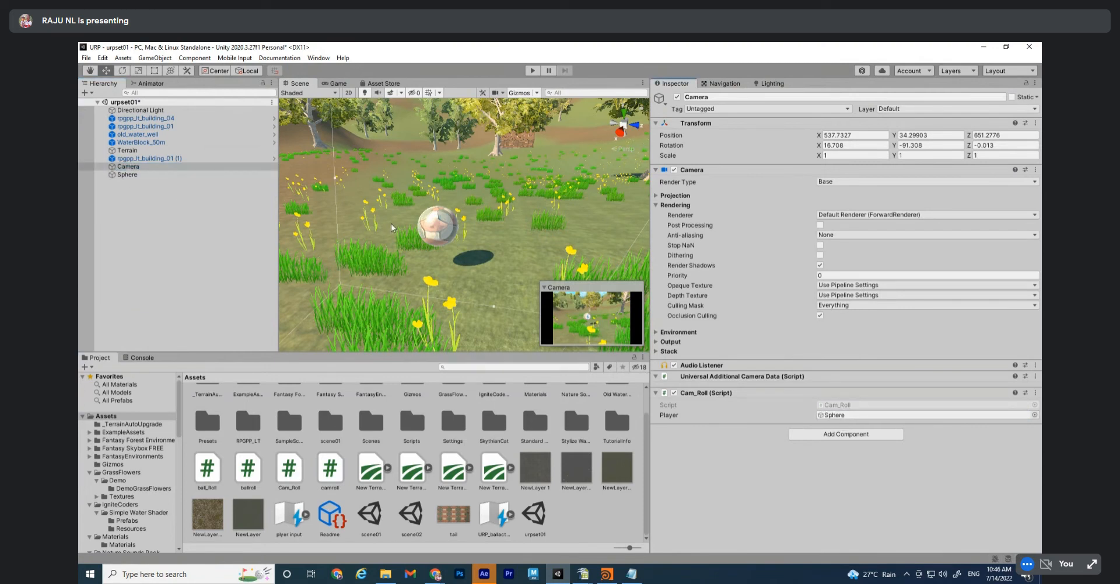
Play the scene, roll the ball forward to test the following camera, and stop the playback
click(532, 70)
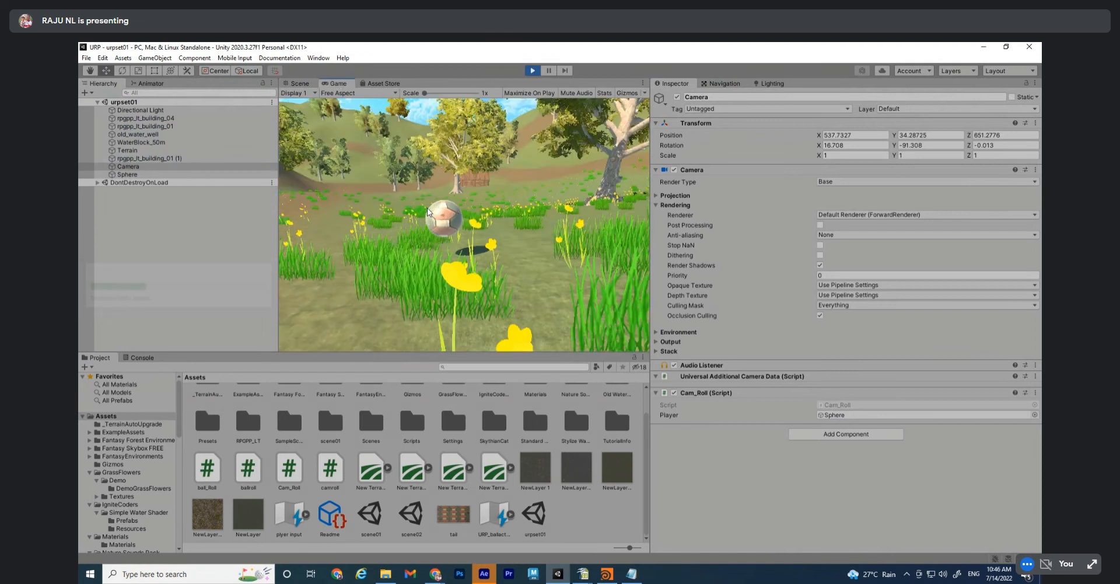
key(w)
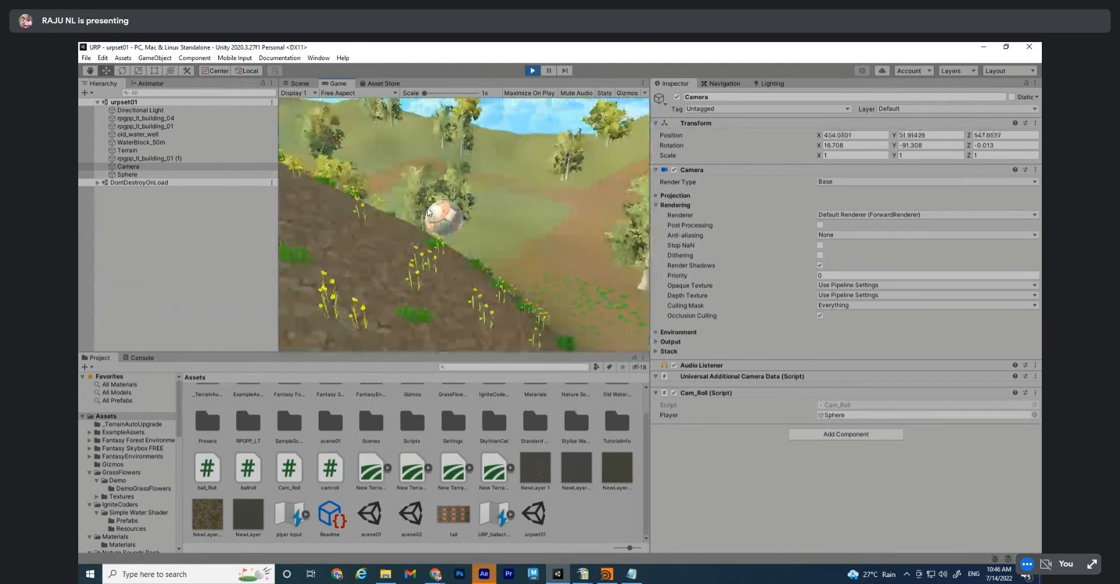
key(ctrl+p)
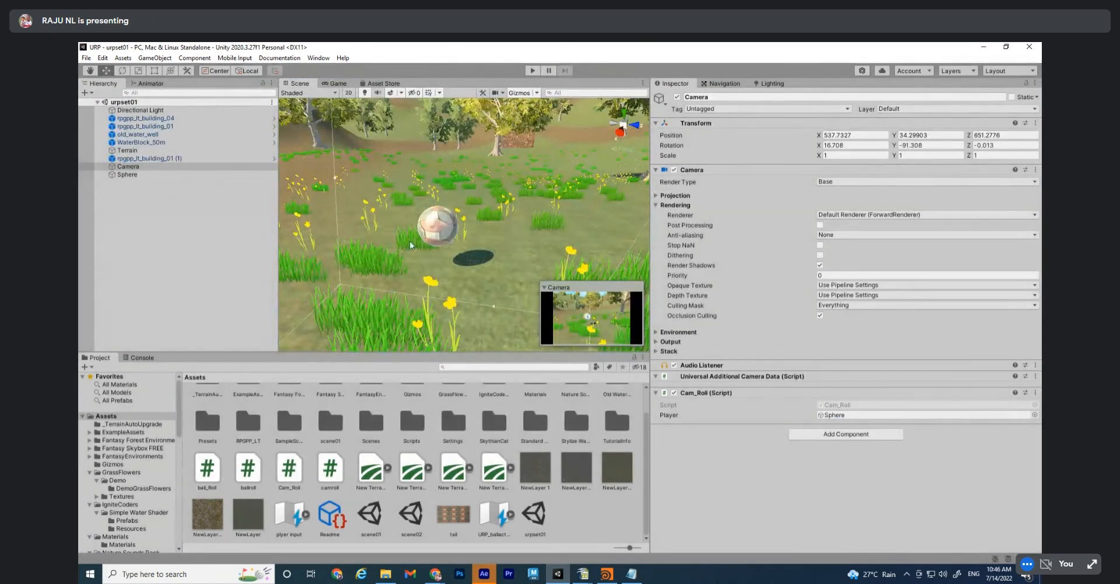
Switch to the Notepad notes, add an empty line after "ball rotation, camera movement", review the color grading topic and minimize the notes
click(632, 574)
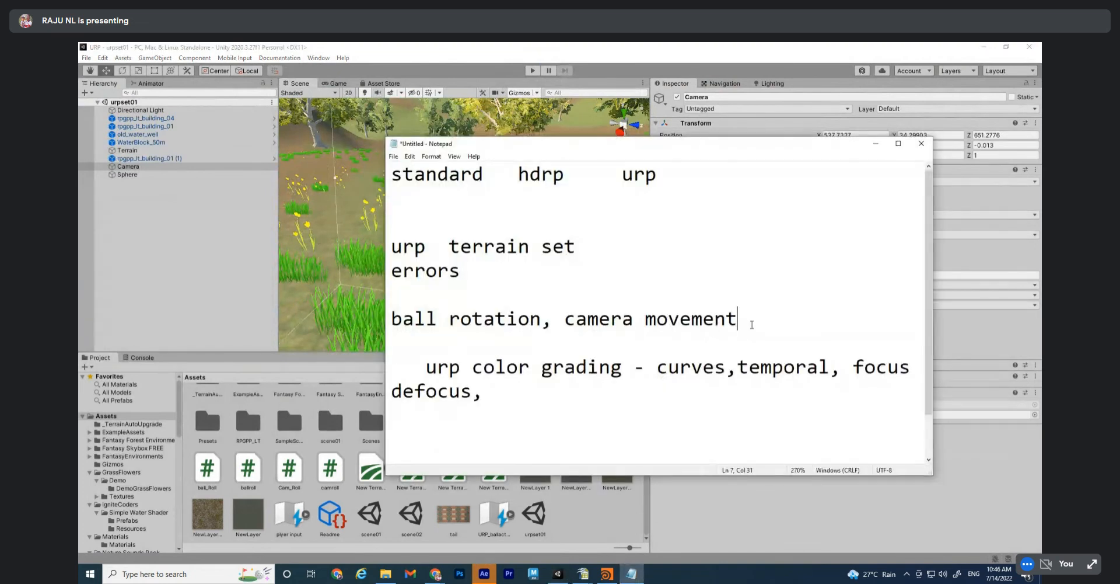
key(Return)
scroll(554, 337, down, 1)
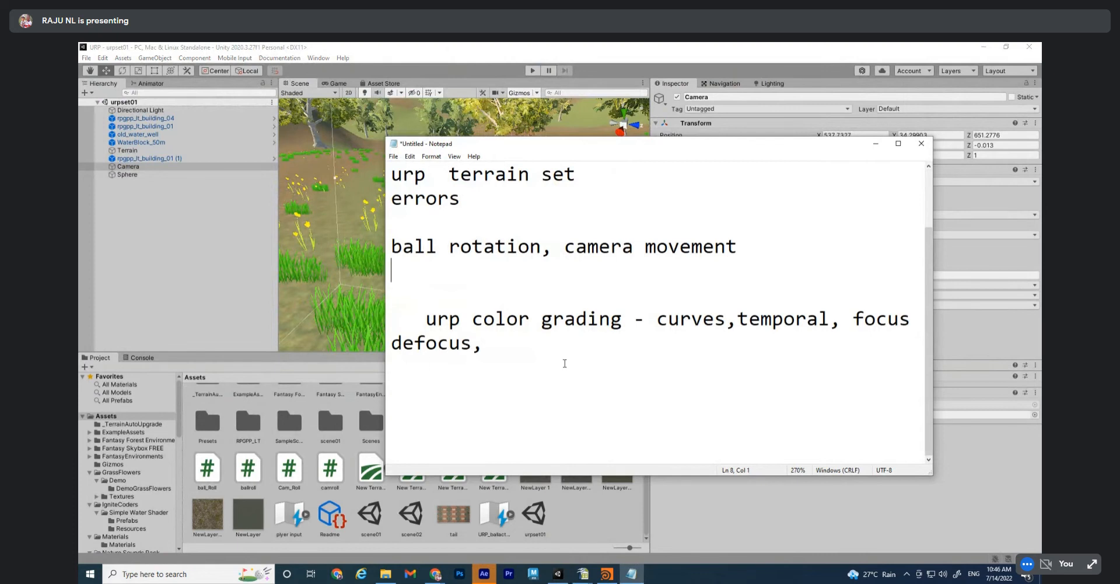
click(876, 144)
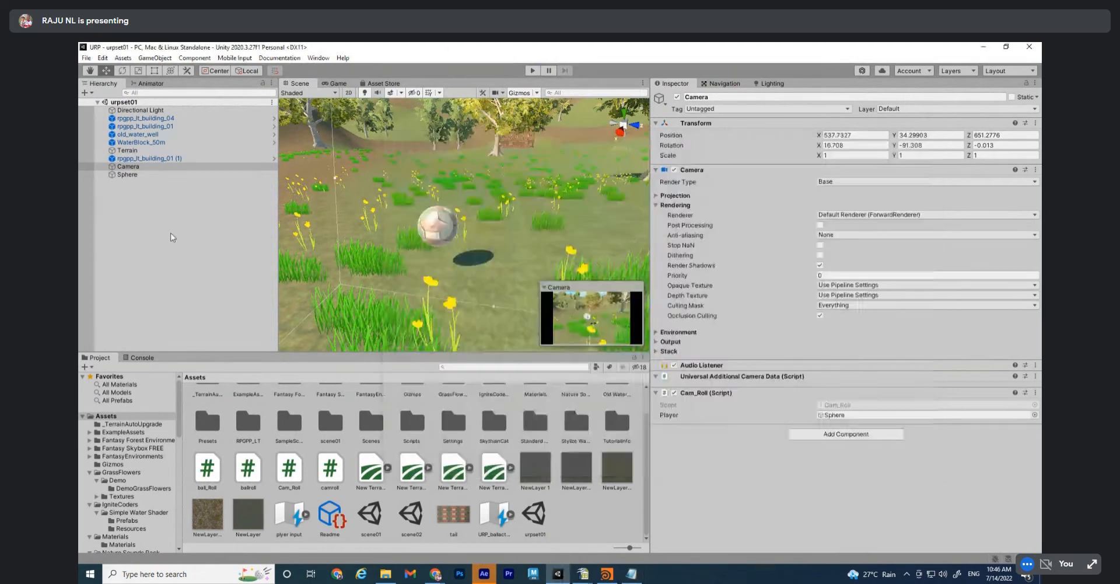
Add a Global Volume to the scene and create a new volume profile for it
right_click(127, 205)
mouse_move(175, 403)
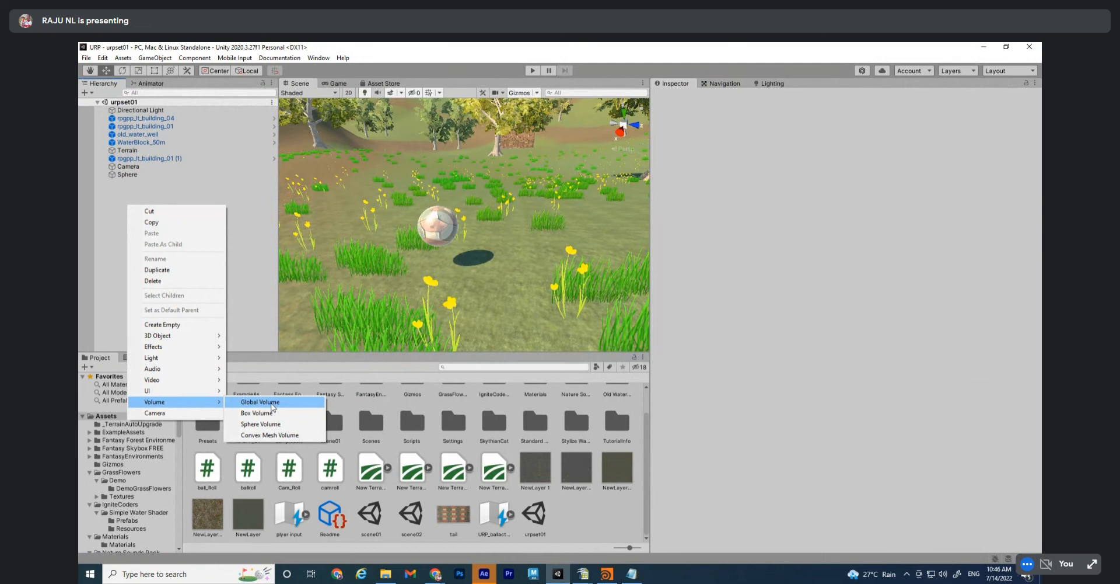
click(272, 404)
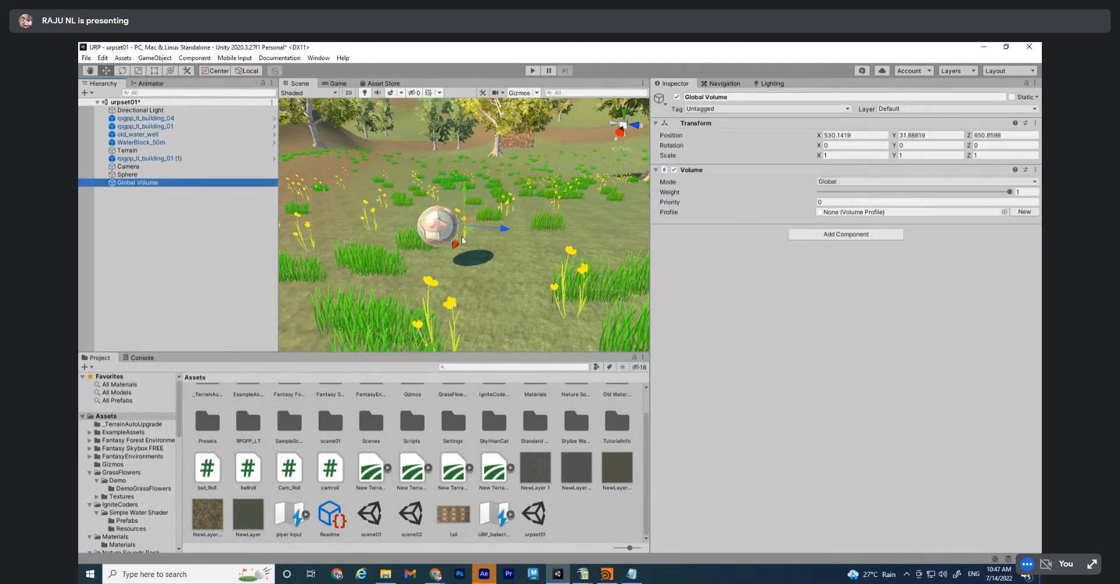
click(1025, 211)
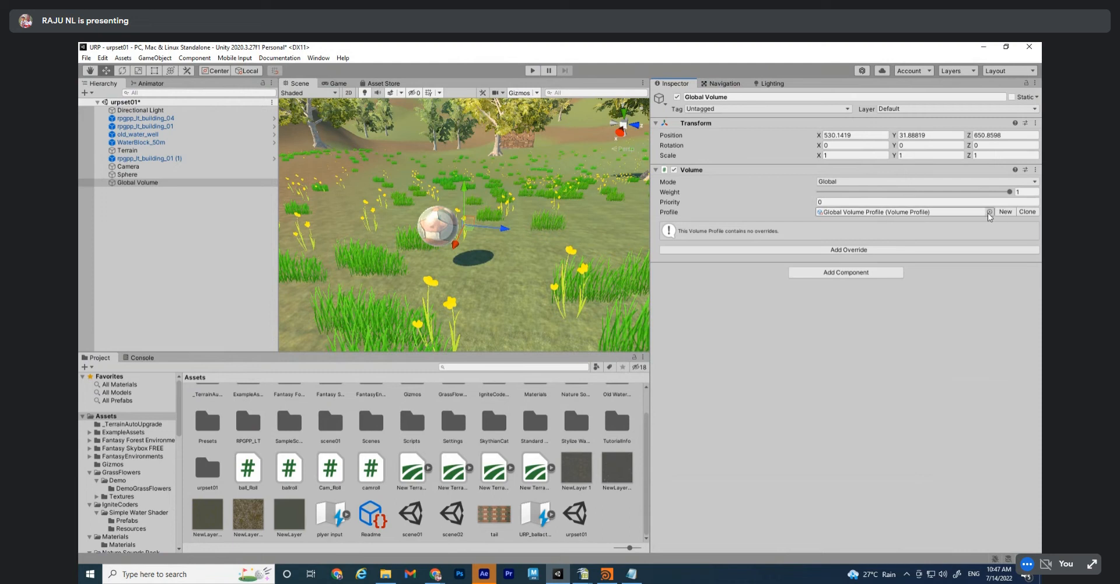
Browse the post-processing overrides for the Global Volume and add Lift, Gamma, Gain
click(855, 252)
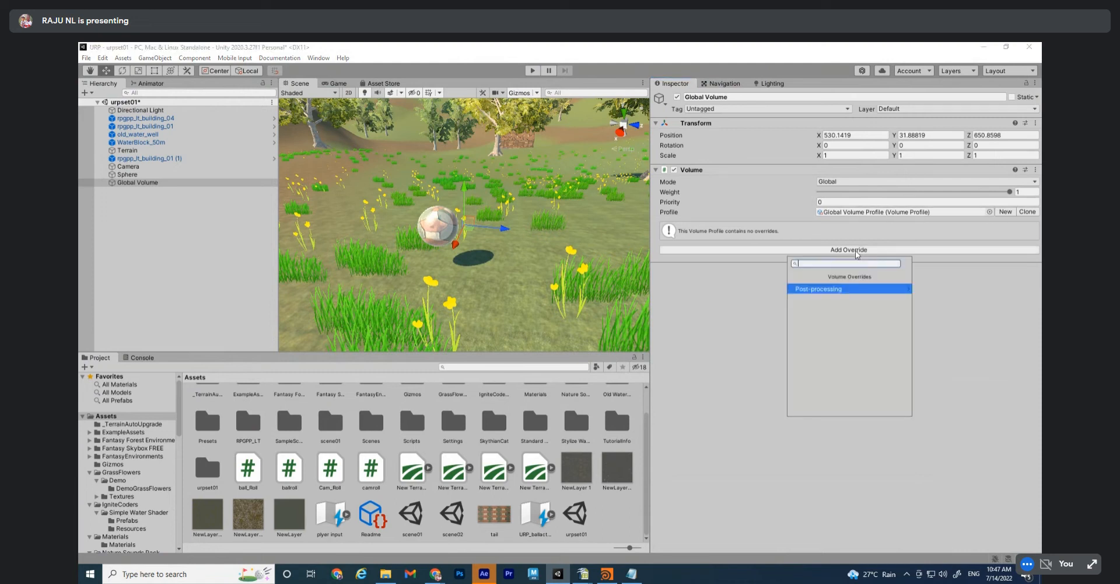
click(832, 290)
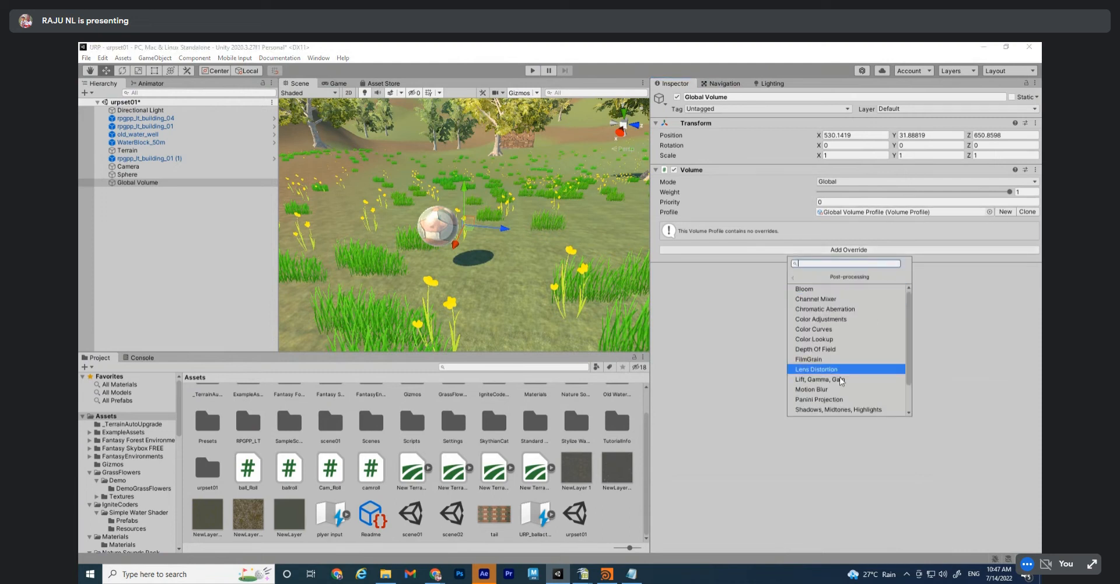
scroll(823, 324, down, 2)
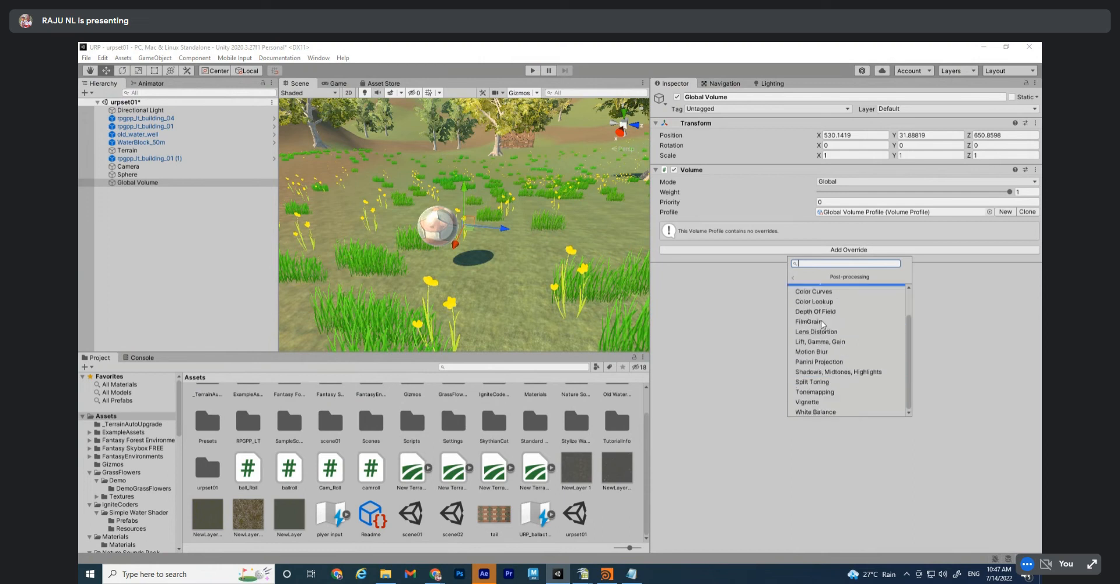
scroll(833, 339, up, 2)
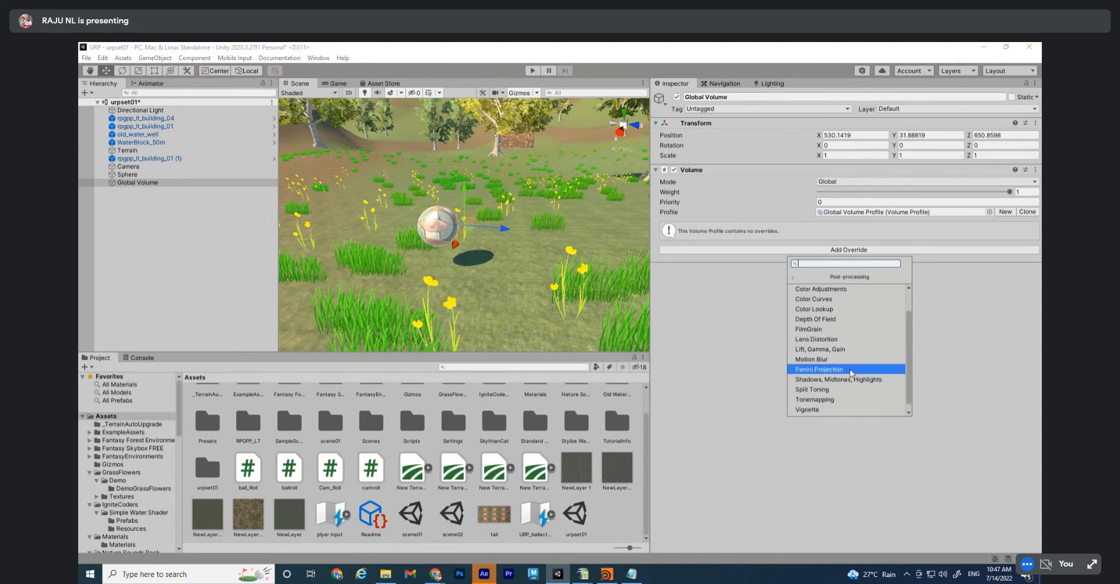
scroll(817, 406, down, 1)
scroll(817, 402, down, 1)
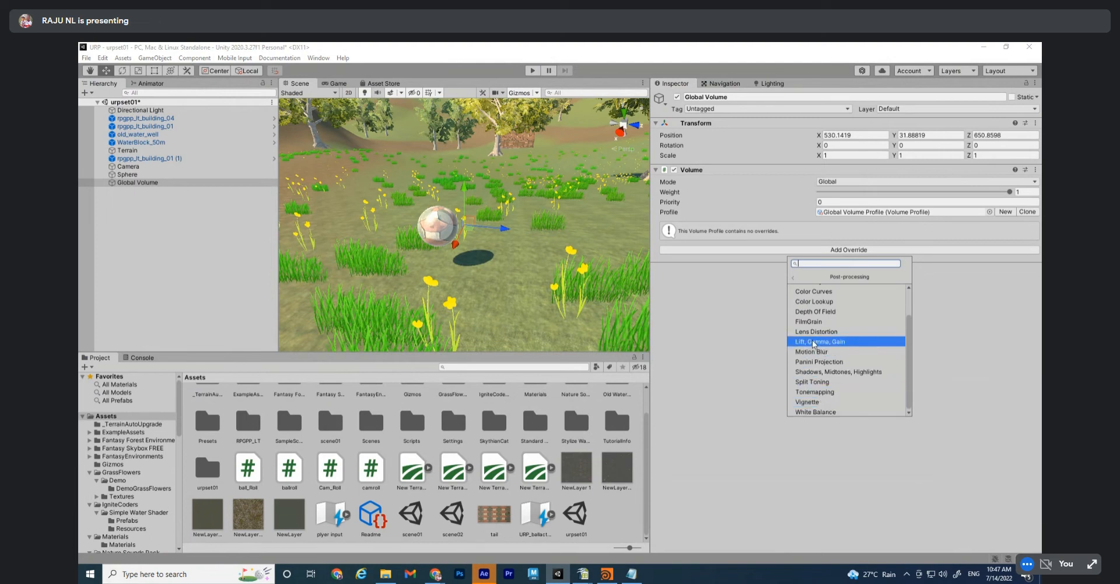
click(839, 344)
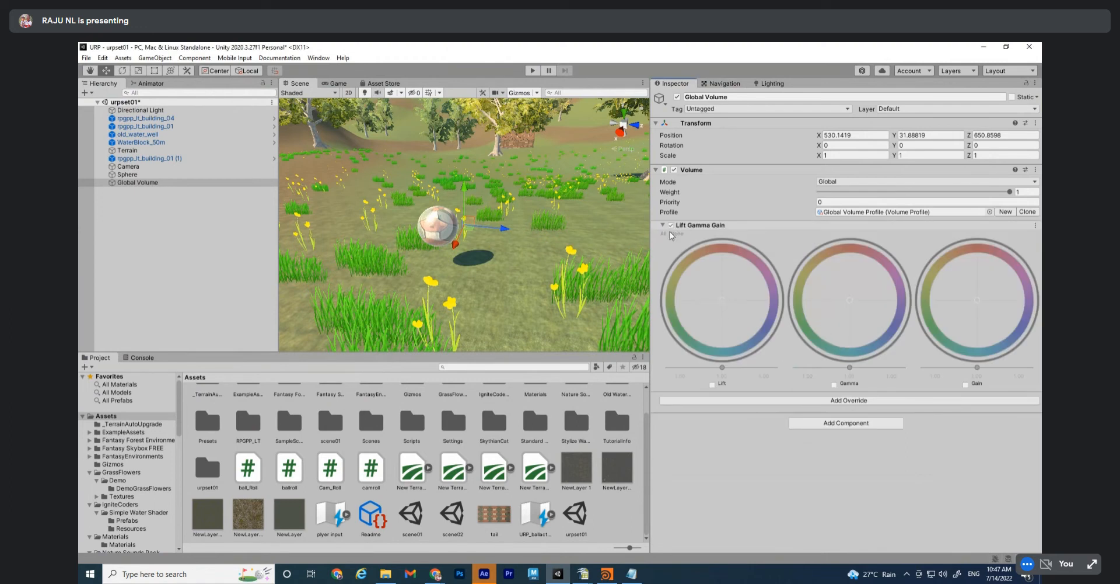
Enable the Lift, Gamma and Gain settings of the new override
click(712, 384)
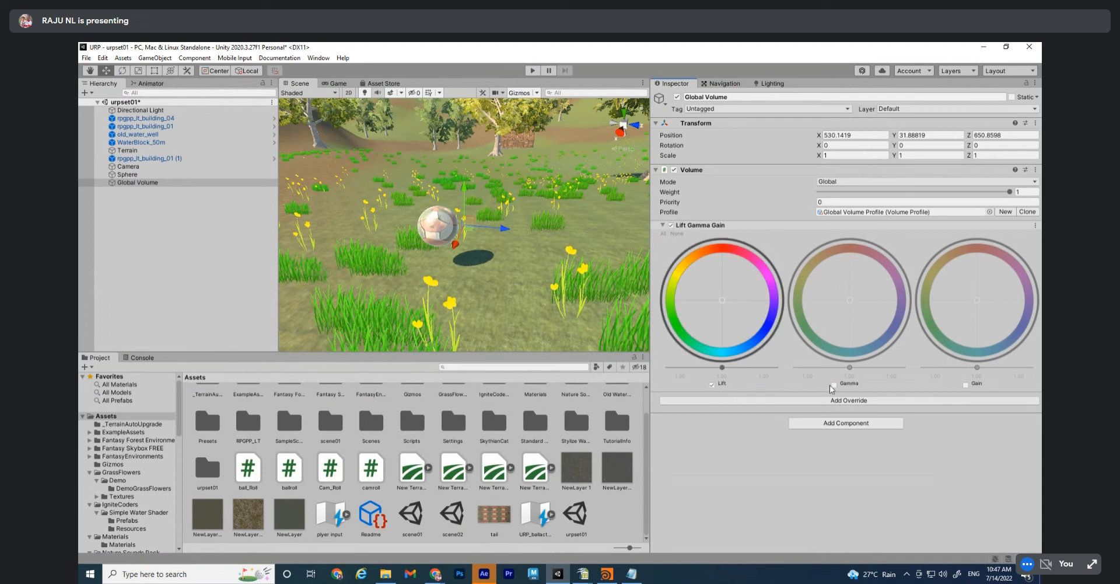
click(834, 384)
click(966, 384)
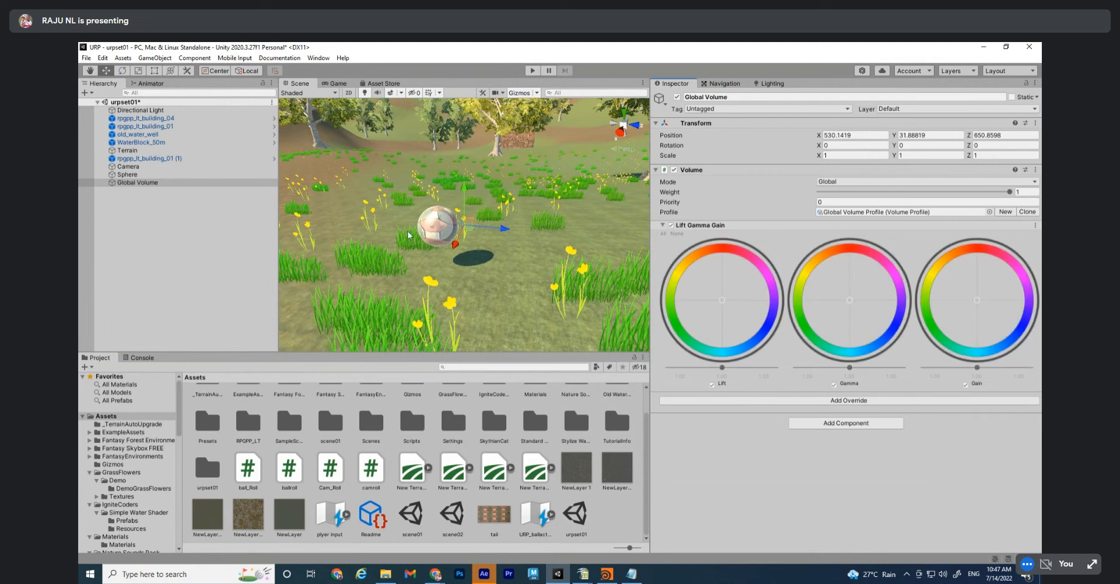
Dock the Game view beside the Scene view and widen the Game view so both can be compared
alt+drag(502, 291, 503, 269)
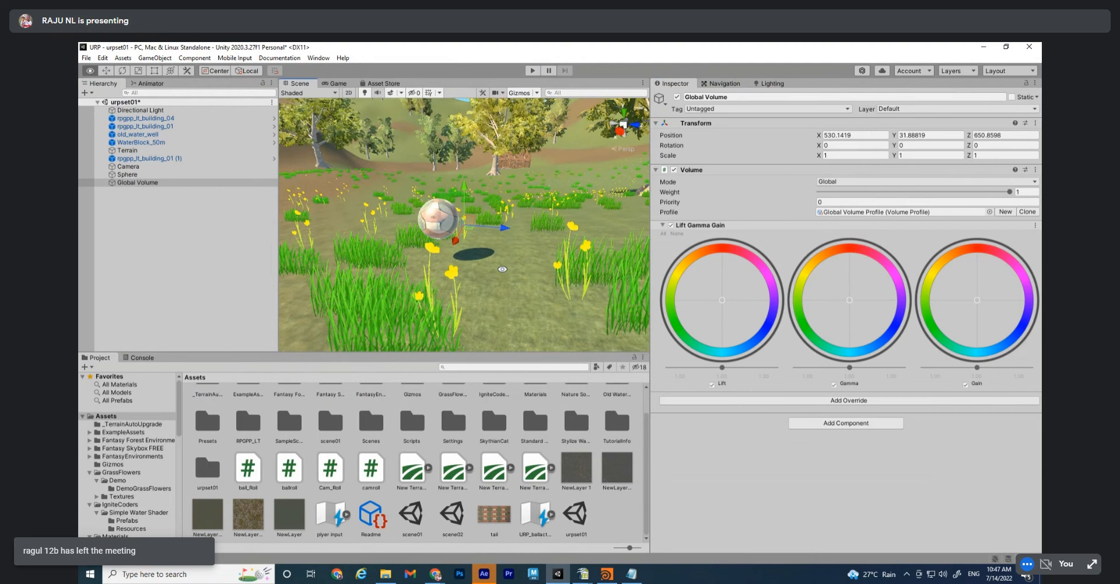
click(337, 84)
drag(336, 85, 581, 224)
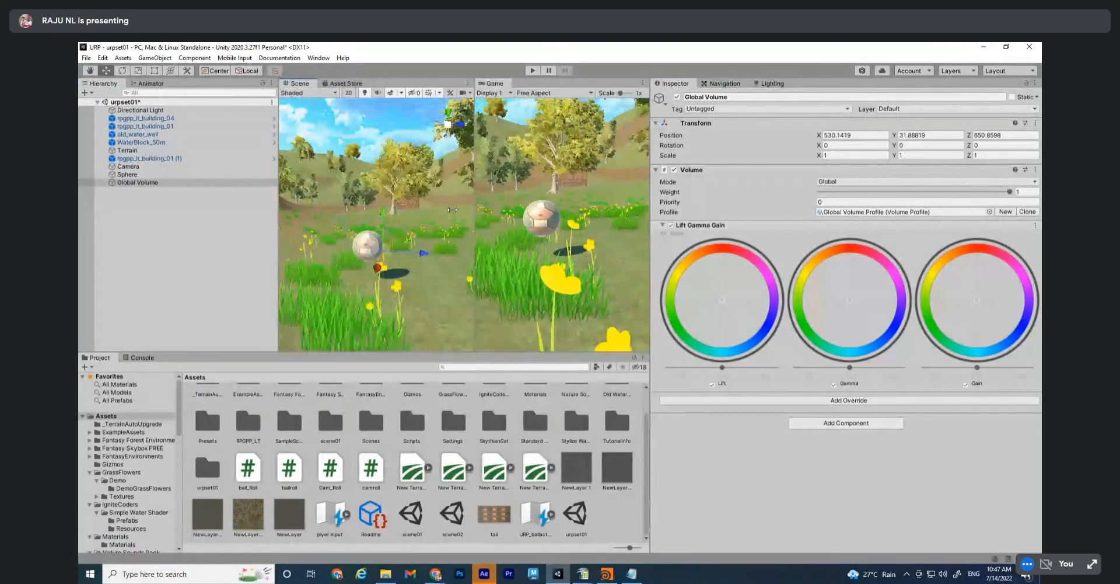
drag(452, 209, 429, 210)
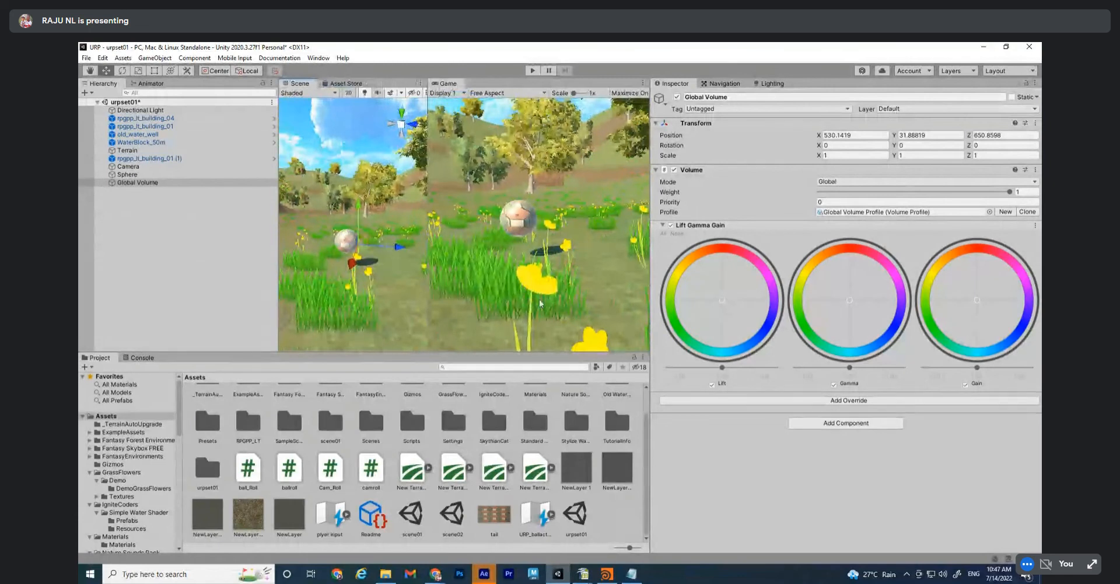
Shift the Lift wheel toward blue and the Gamma and Gain wheels toward orange, and enlarge the Scene view for comparison
drag(722, 300, 836, 439)
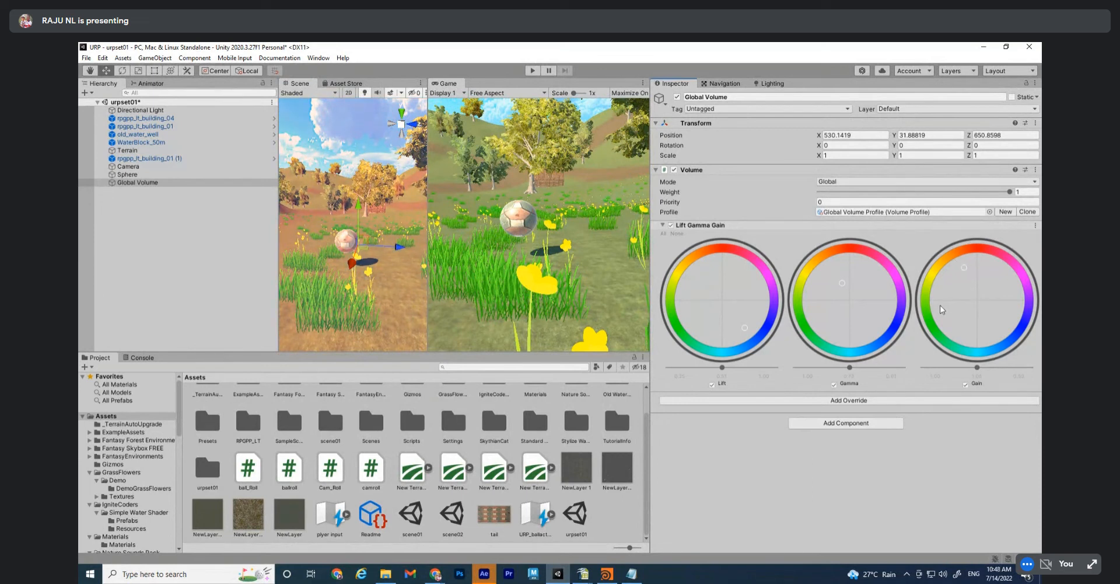
drag(428, 234, 459, 236)
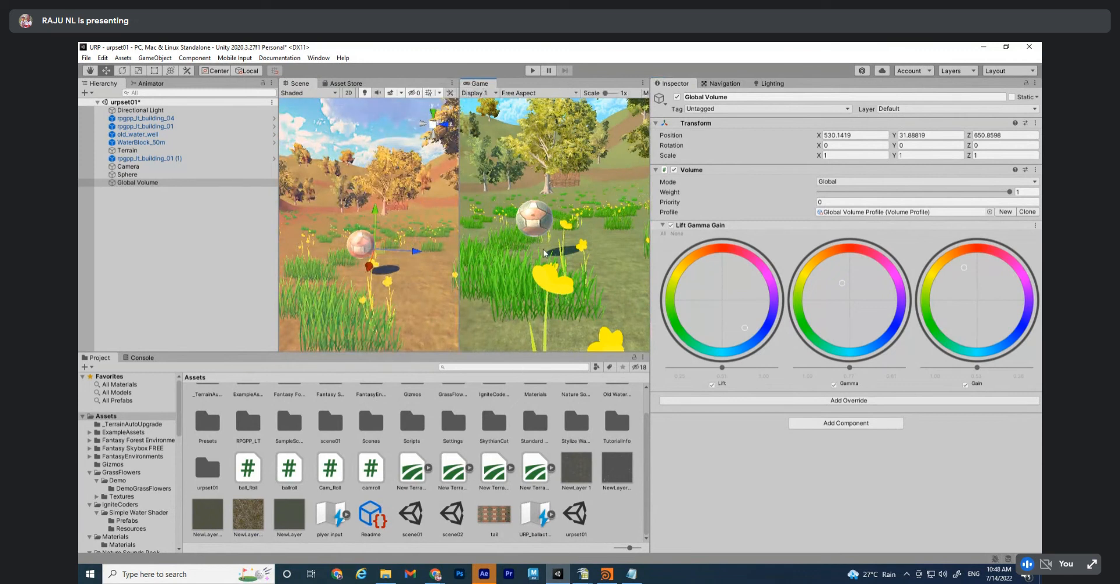
Check the Global Volume's mode options and keep the mode set to Global
click(137, 182)
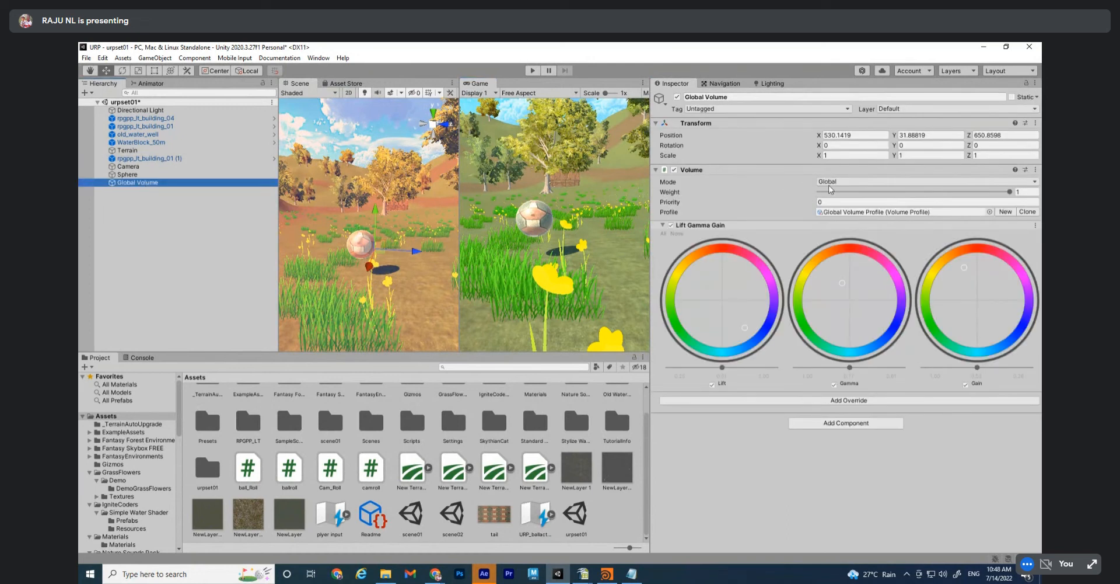
click(948, 184)
click(828, 193)
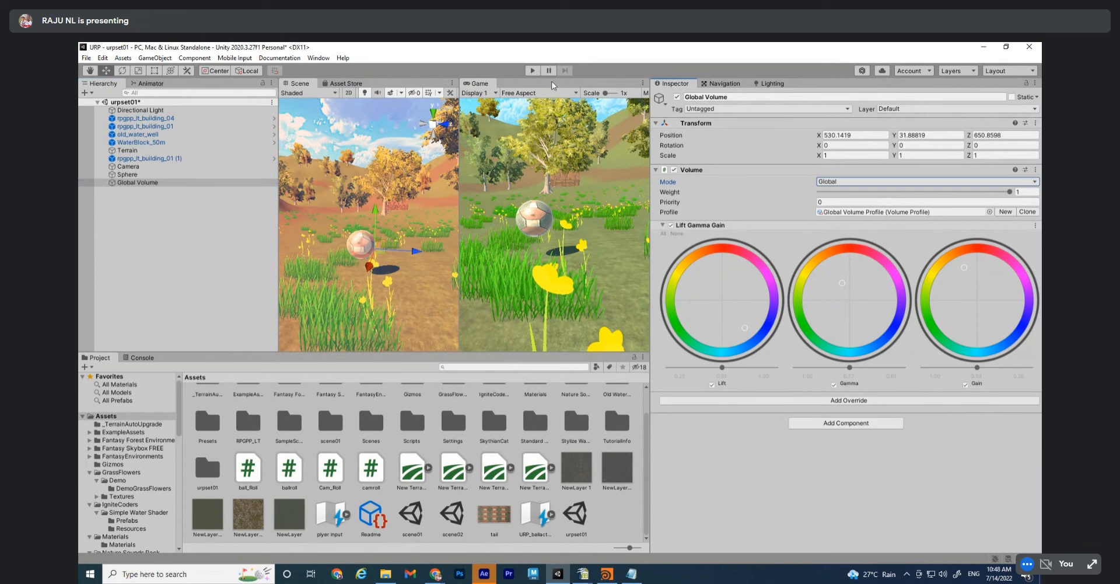
Play-test the color-graded scene, stop playback, and save the scene with the Global Volume reselected
click(532, 71)
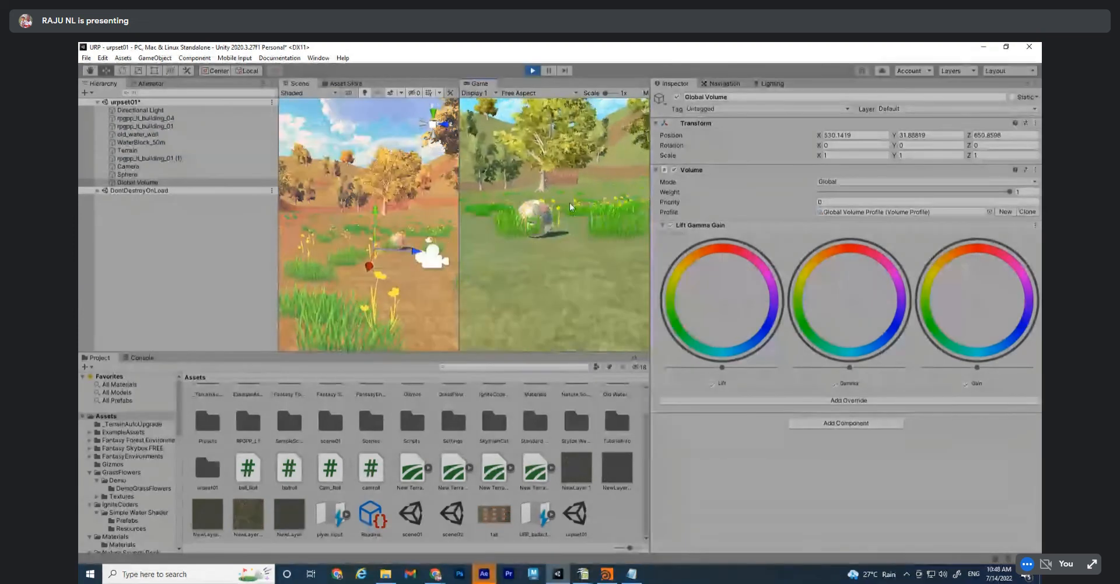
click(533, 70)
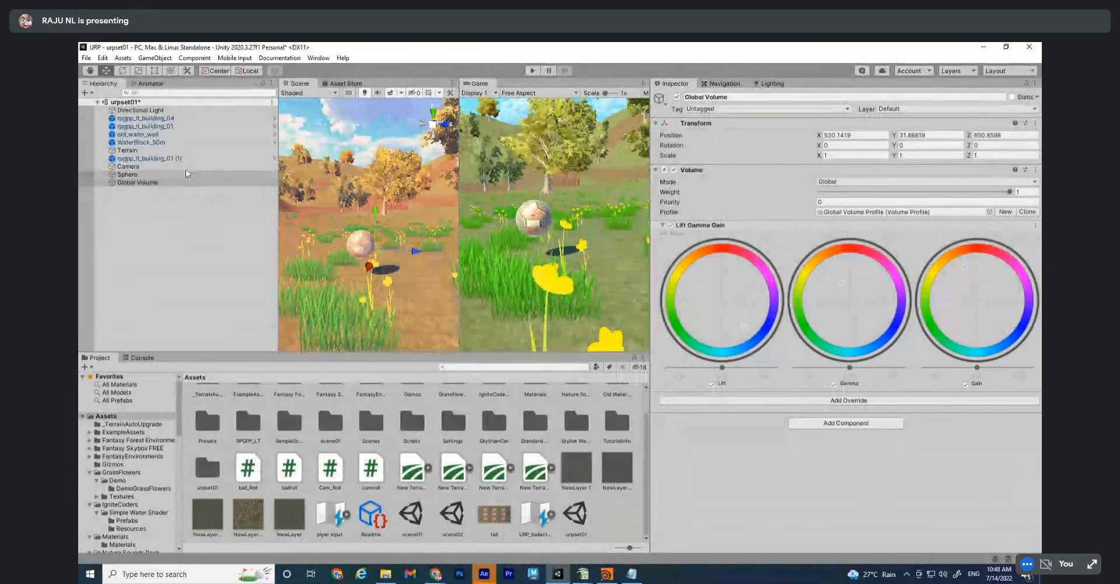
click(108, 212)
click(137, 182)
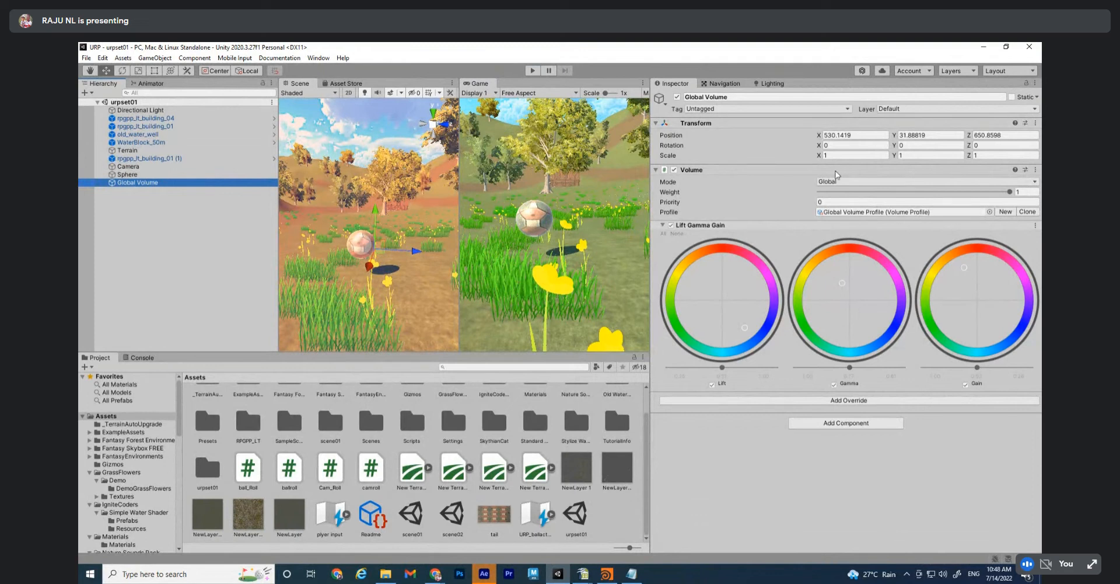
Try fog in the Environment lighting settings and turn it off again
click(776, 84)
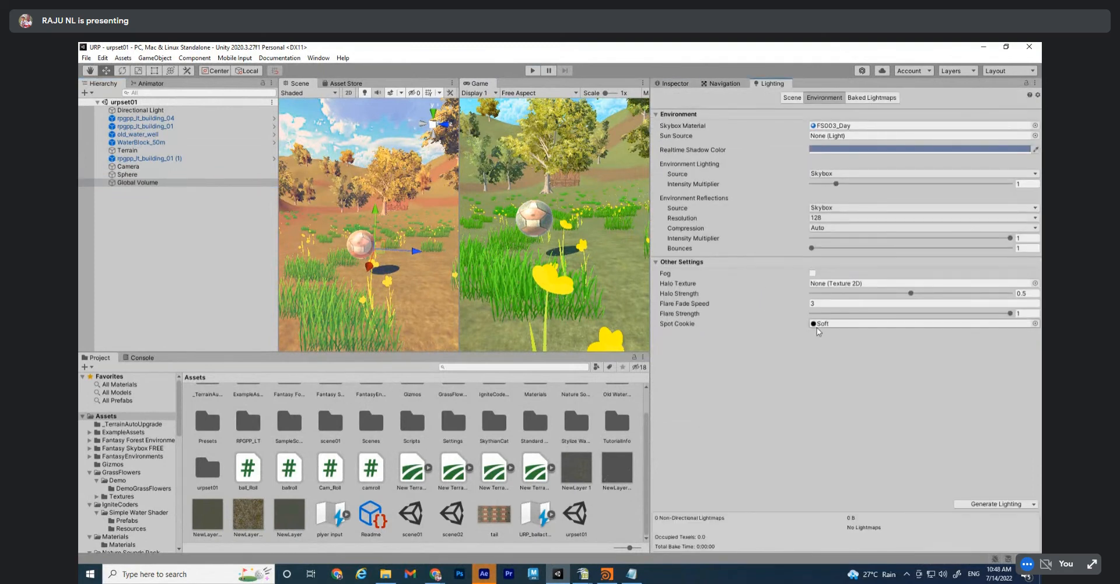
click(813, 272)
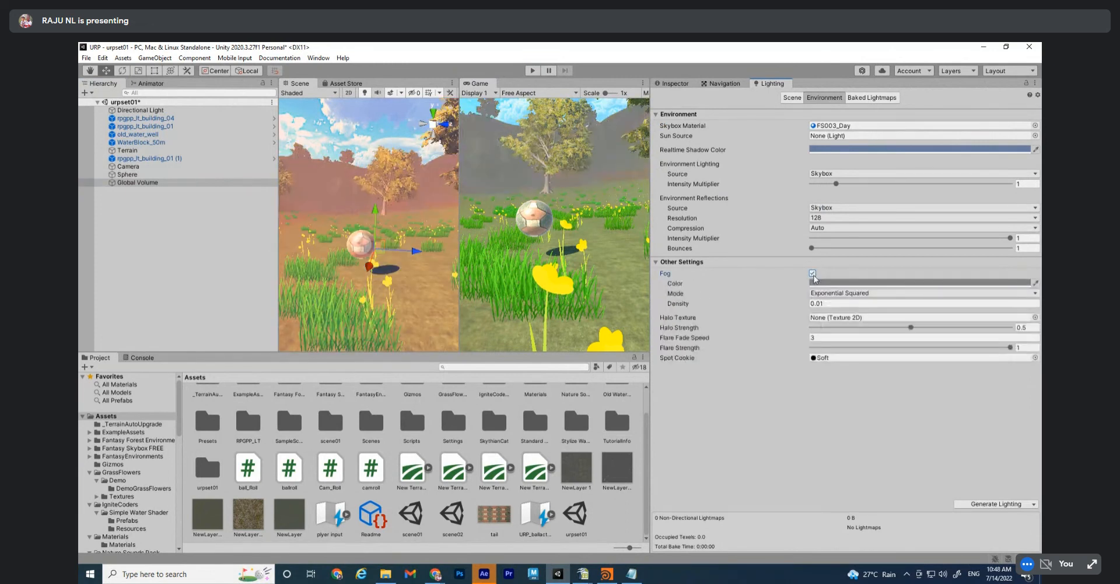
click(812, 272)
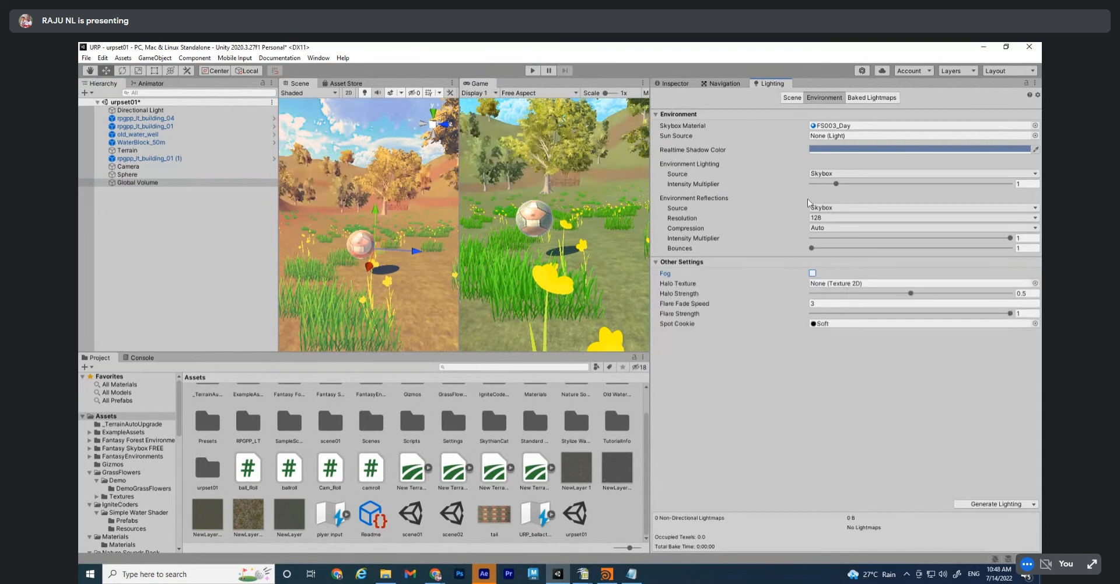
Look through the Baked Lightmaps, Scene lighting and Navigation object settings
click(880, 98)
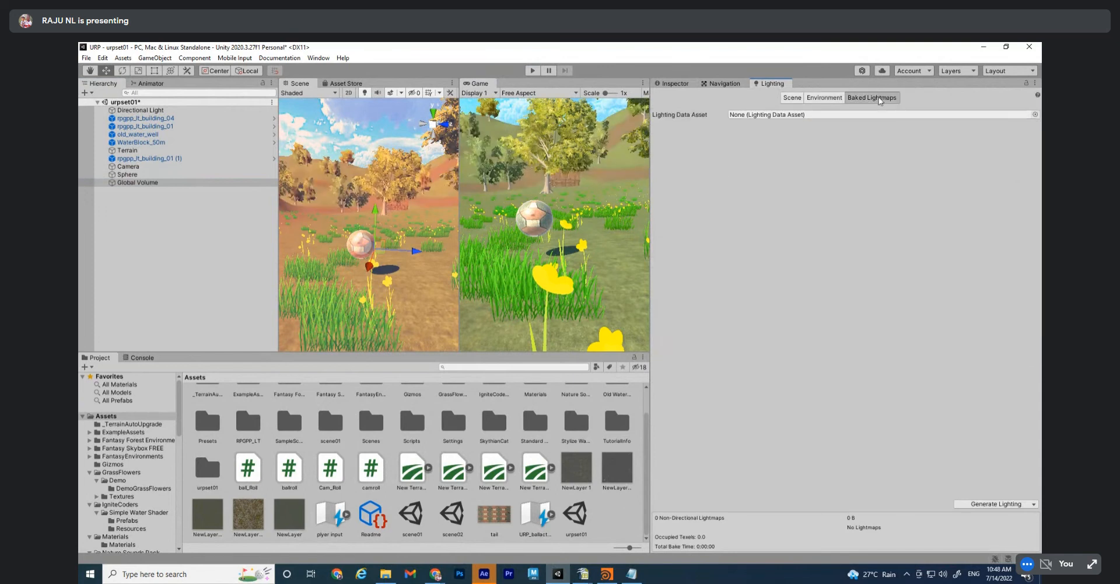
click(822, 98)
click(792, 98)
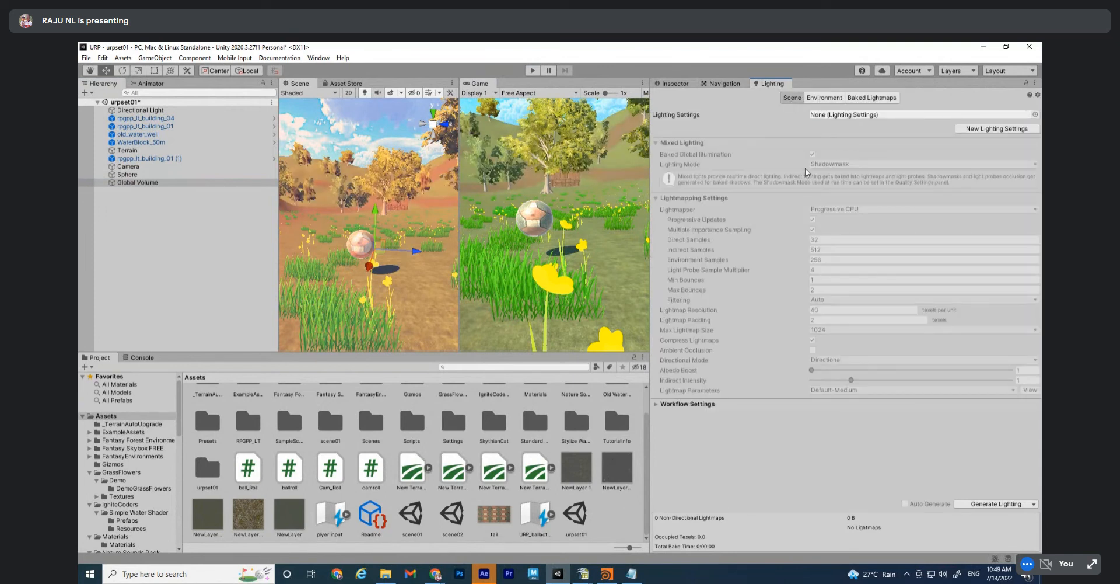
click(729, 84)
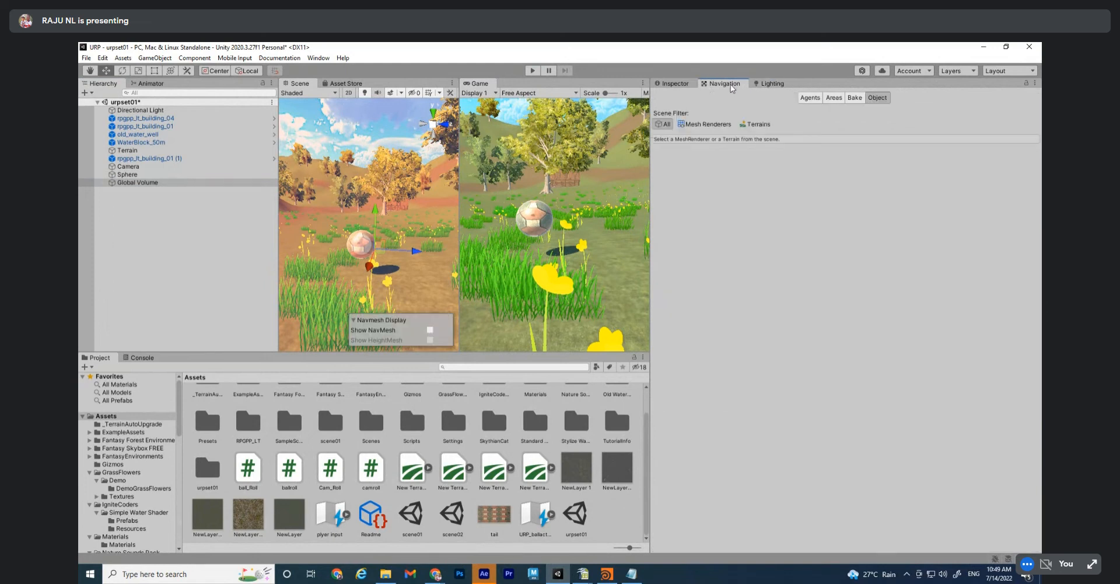
Bring back the Global Volume's properties and save the scene
click(685, 83)
click(164, 200)
click(143, 183)
key(ctrl+s)
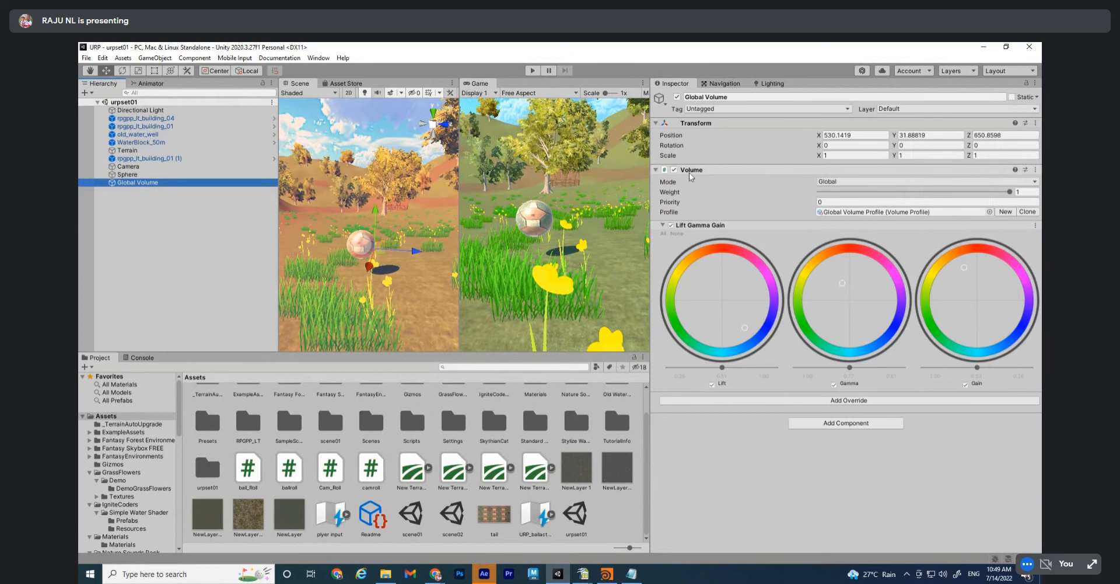
Try the Local mode on the Global Volume and switch it back to Global
click(985, 183)
click(863, 204)
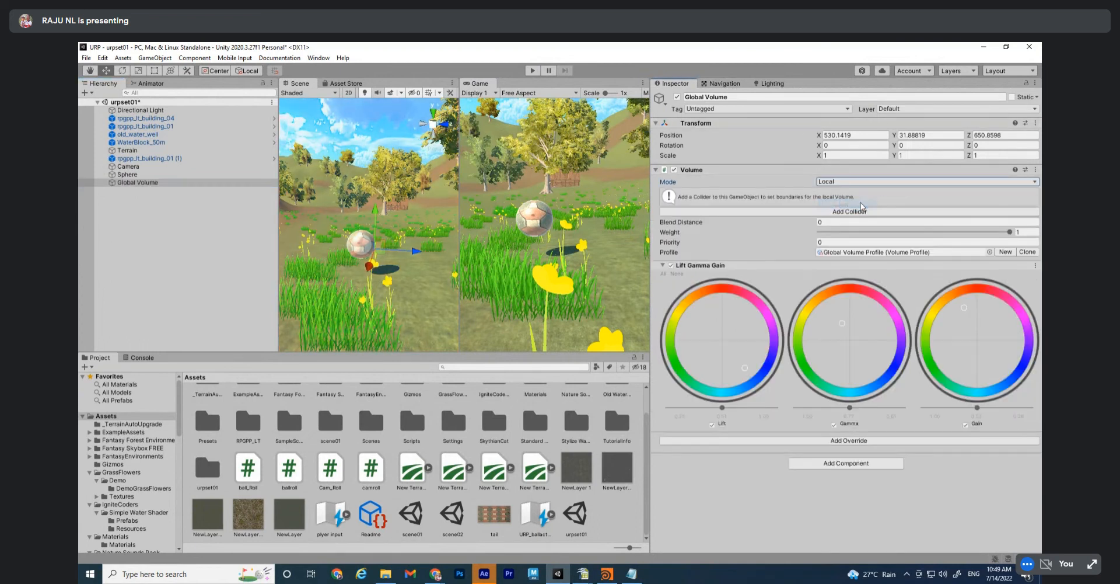
click(850, 183)
click(829, 191)
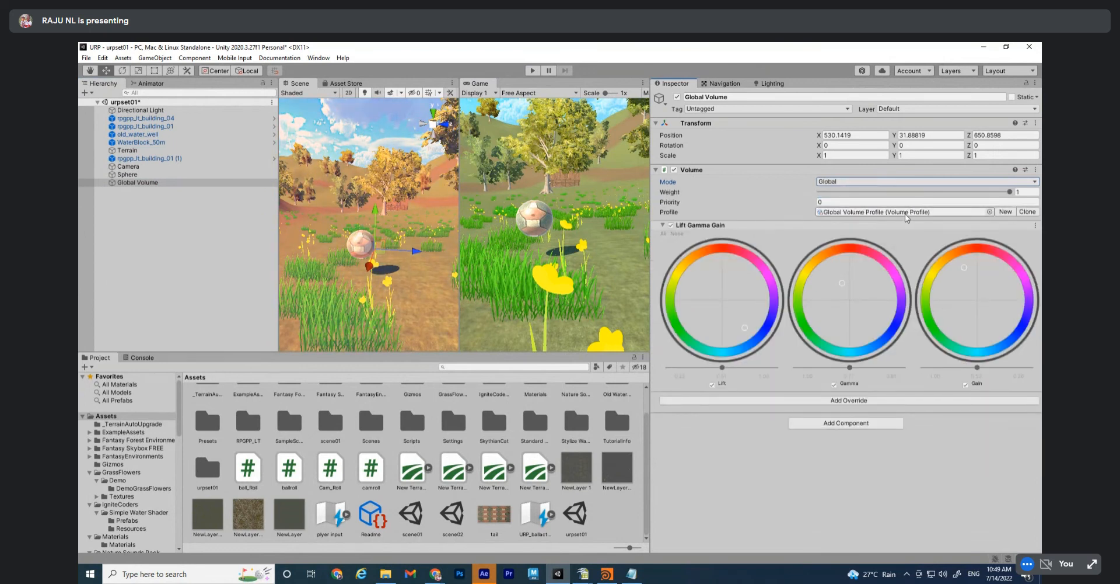
click(671, 202)
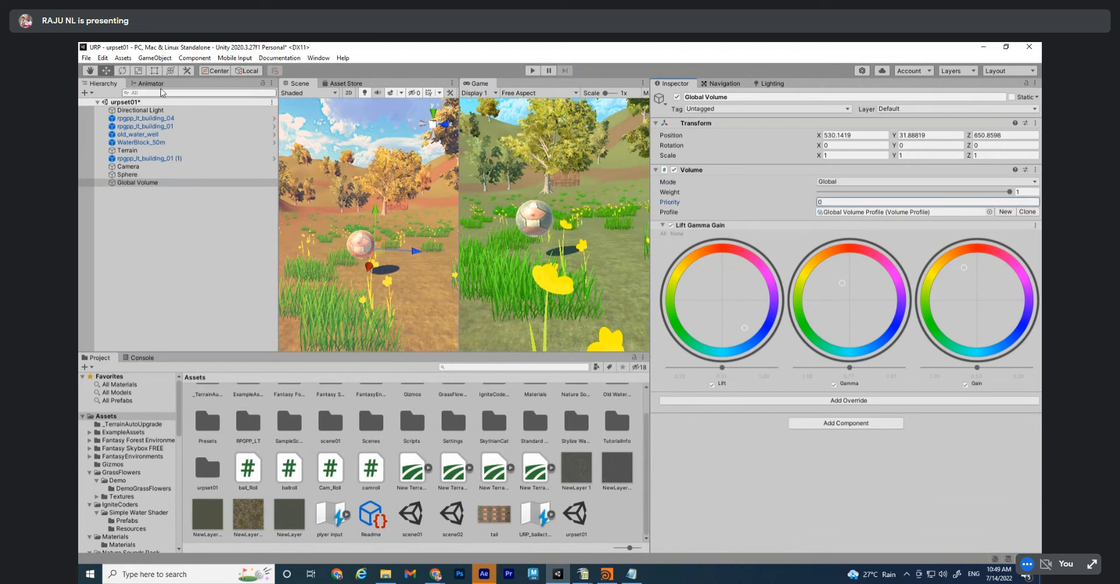
Upgrade all project materials to UniversalRP materials, accept the overwrite, and save the scene
click(103, 58)
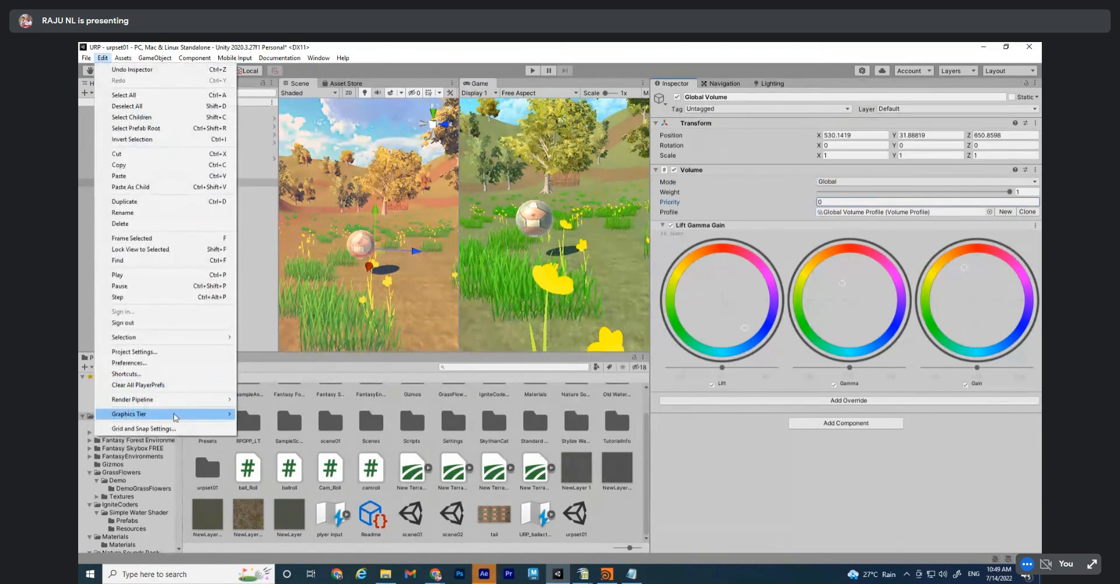
mouse_move(198, 400)
mouse_move(286, 416)
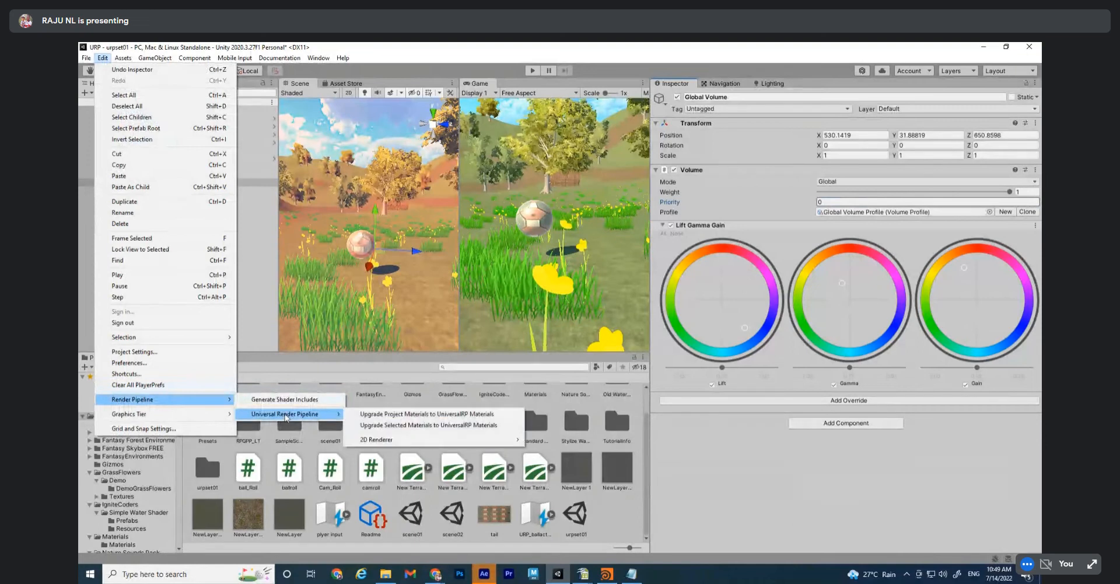
click(453, 415)
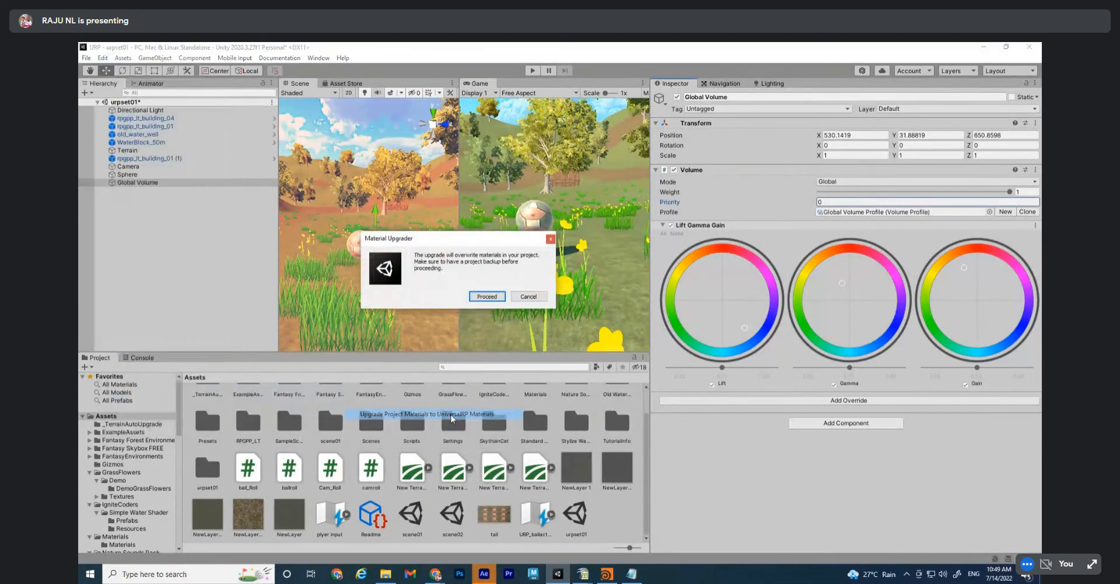
click(485, 298)
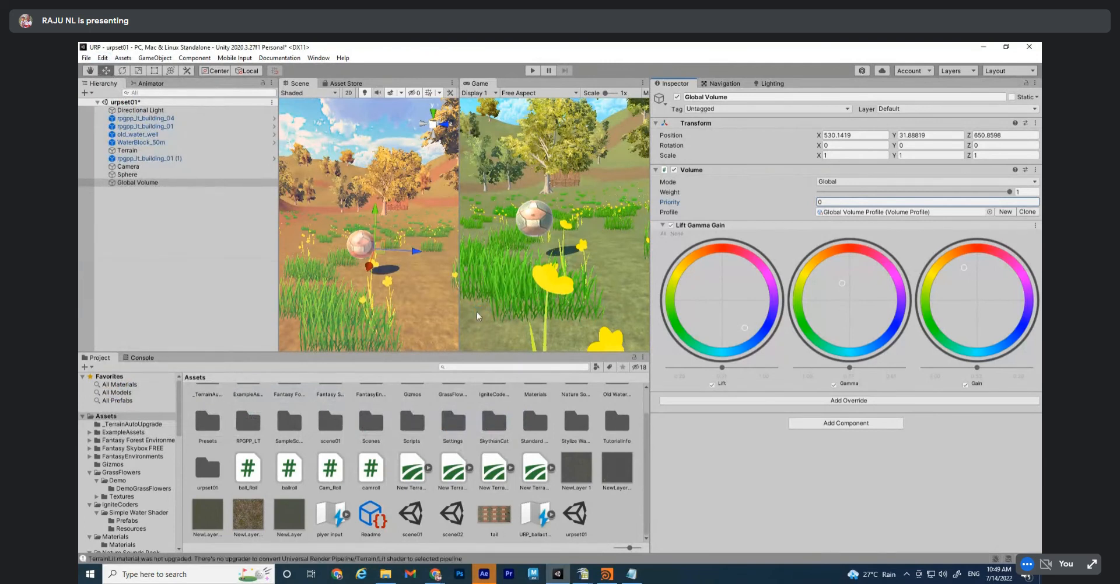
key(ctrl+s)
Add a Depth Of Field post-processing override to the Global Volume and set its mode to Gaussian
click(848, 400)
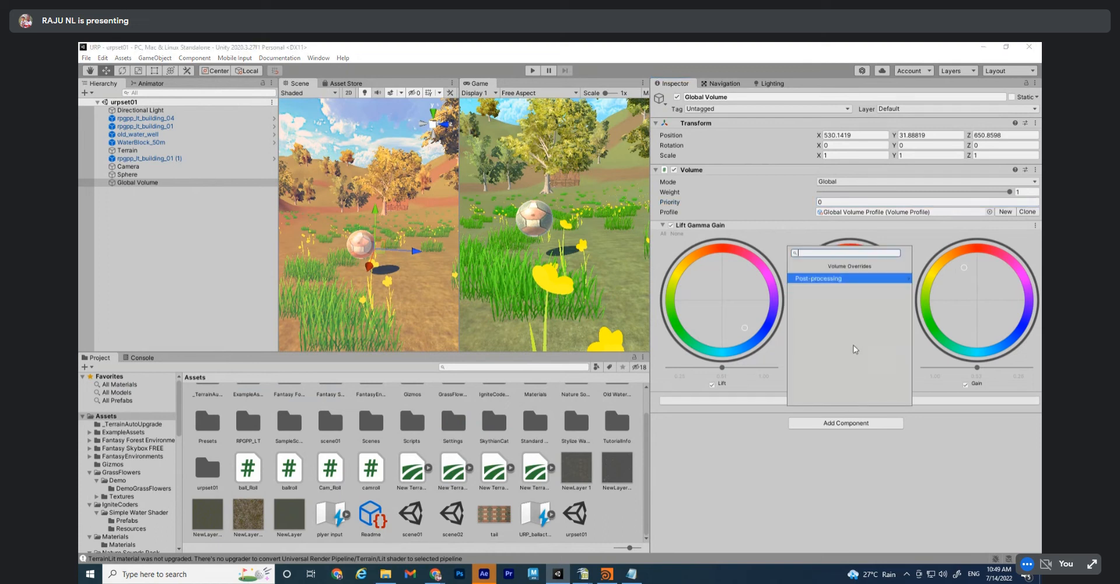
click(833, 279)
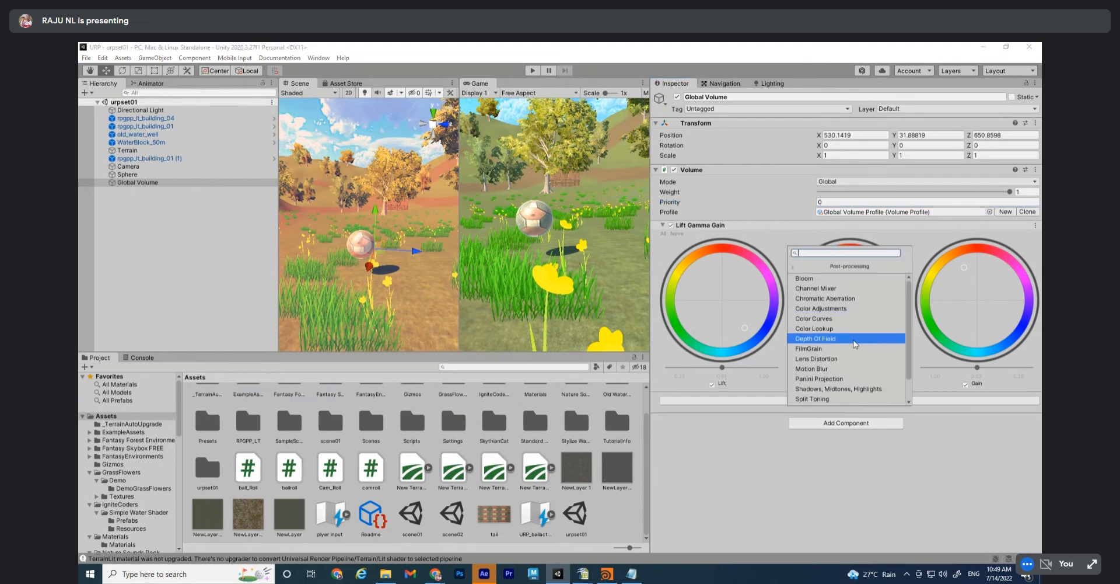
click(839, 338)
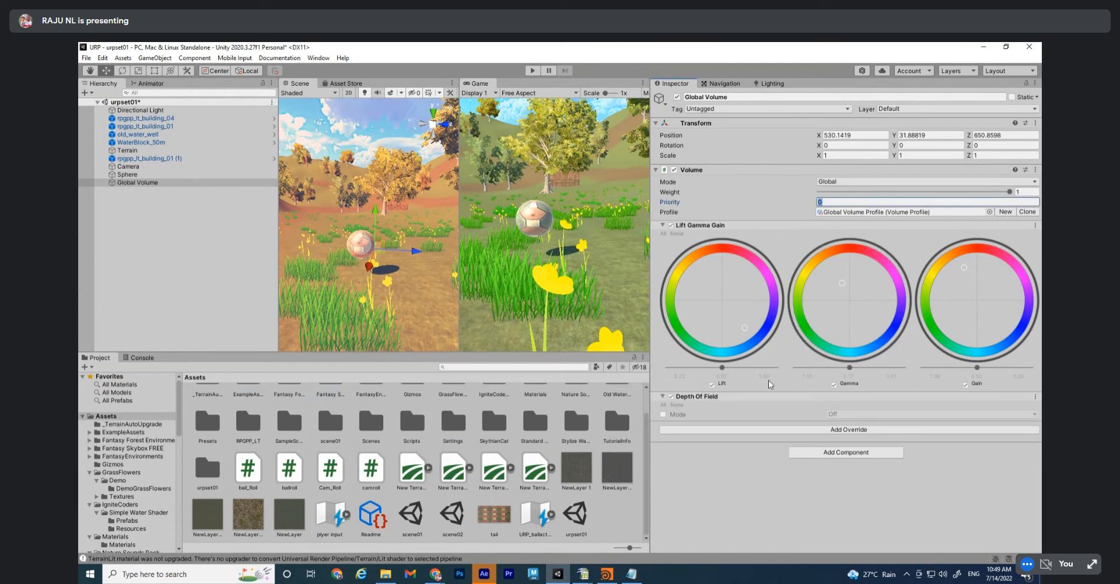
click(664, 415)
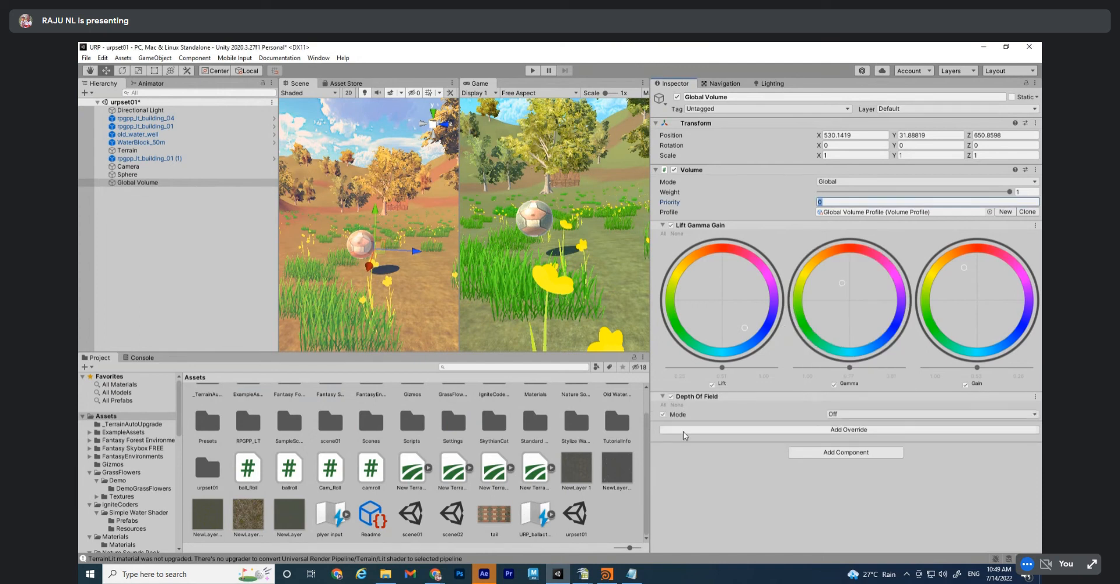
click(849, 415)
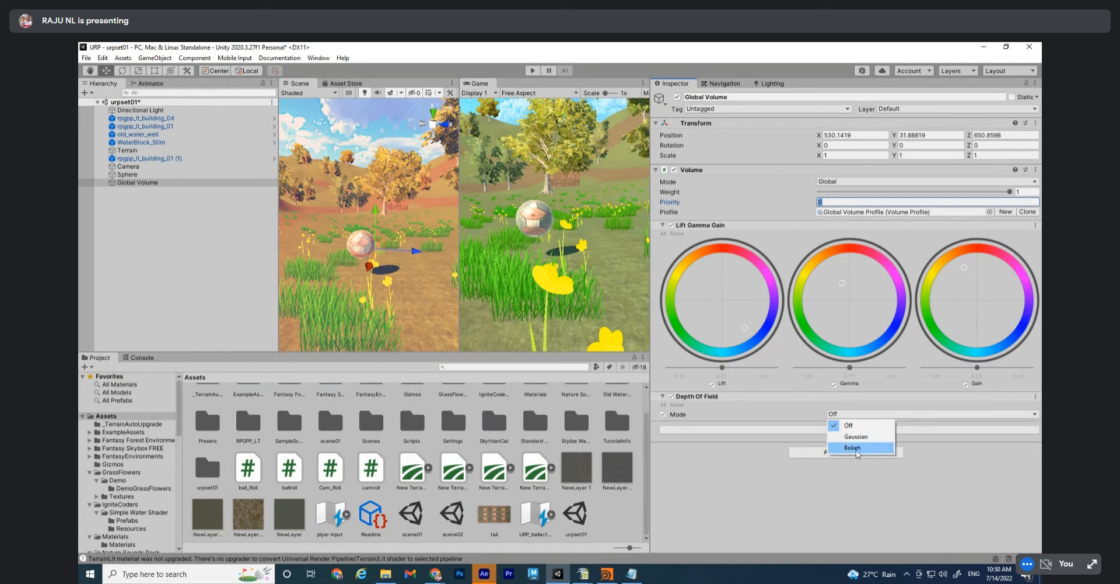
click(859, 438)
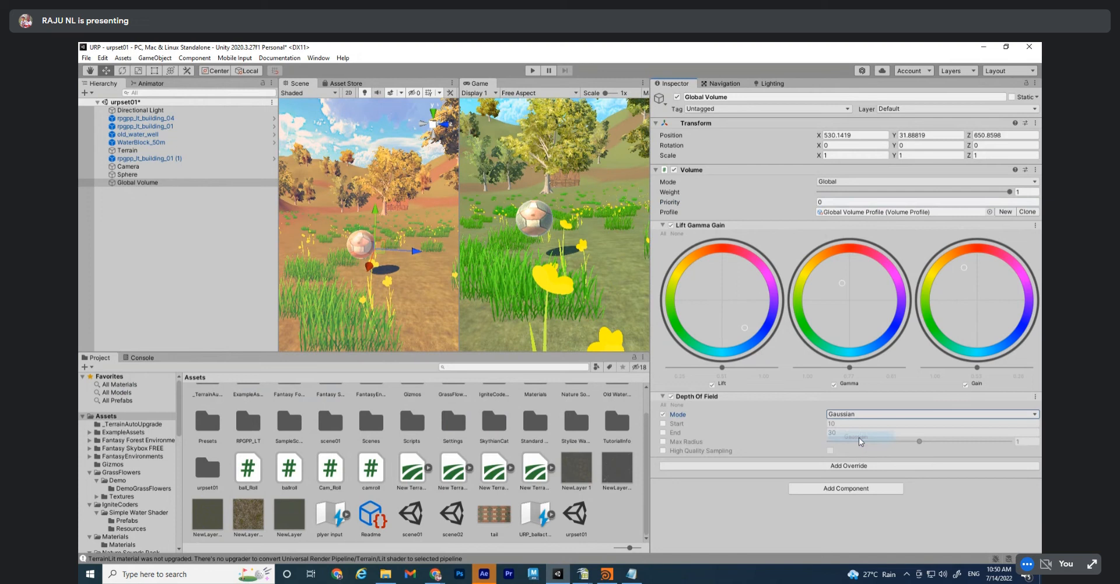
Enable the Start, End, Max Radius and High Quality Sampling settings of the Gaussian Depth Of Field
click(663, 423)
click(663, 431)
click(663, 441)
click(663, 450)
Set the Depth Of Field's Max Radius to 1.178, End to 20 and Start to 5
scroll(394, 267, up, 3)
mouse_move(394, 267)
alt+mouse_down()
mouse_move(408, 257)
mouse_move(423, 271)
mouse_move(385, 214)
mouse_move(400, 250)
alt+mouse_up()
scroll(408, 258, down, 2)
middle_drag(401, 250, 399, 237)
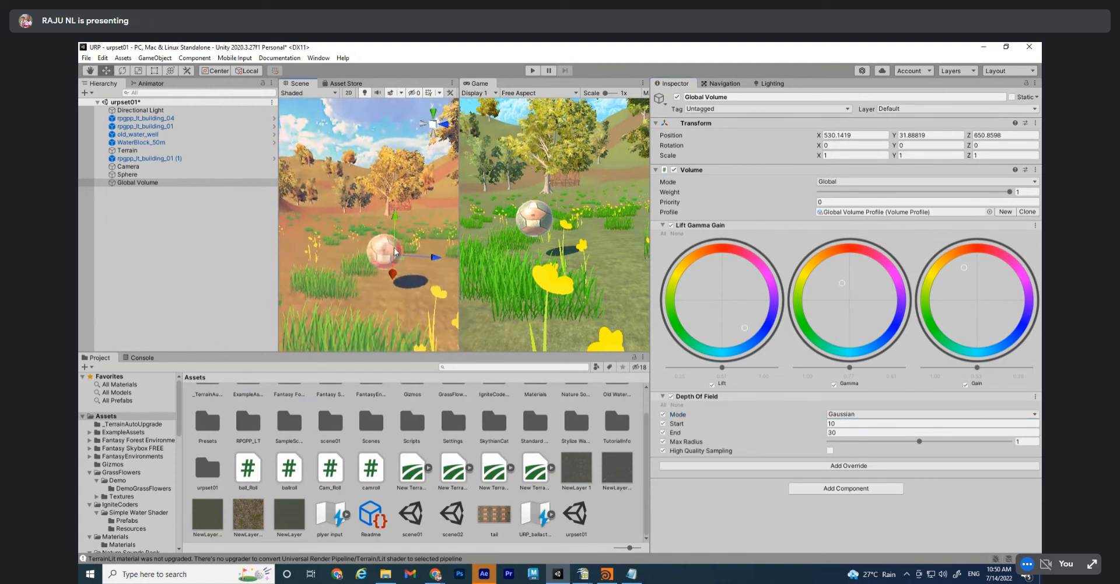
click(852, 433)
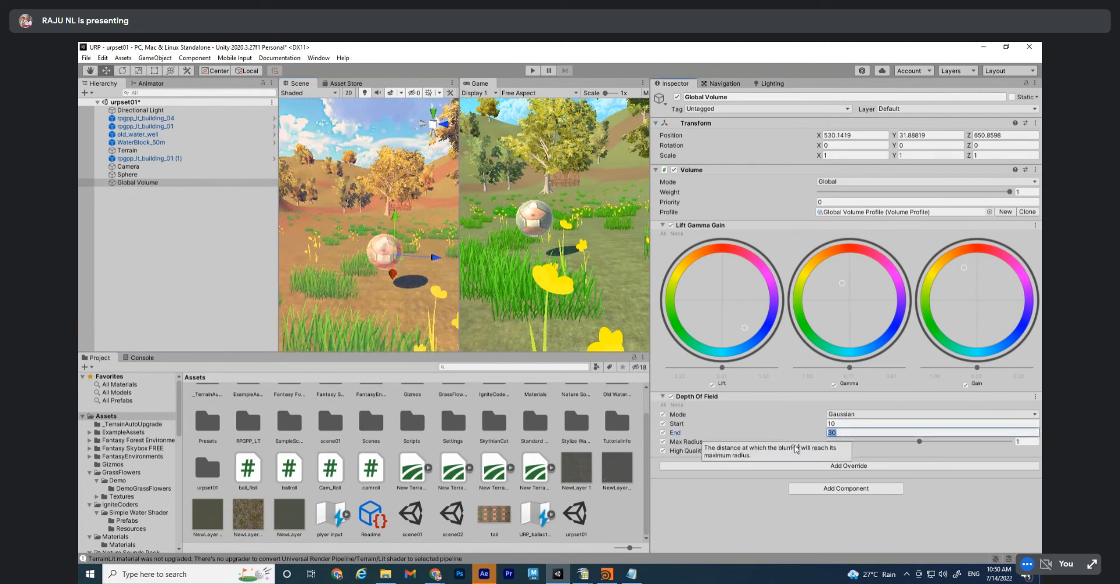
click(930, 441)
drag(961, 441, 951, 441)
click(846, 432)
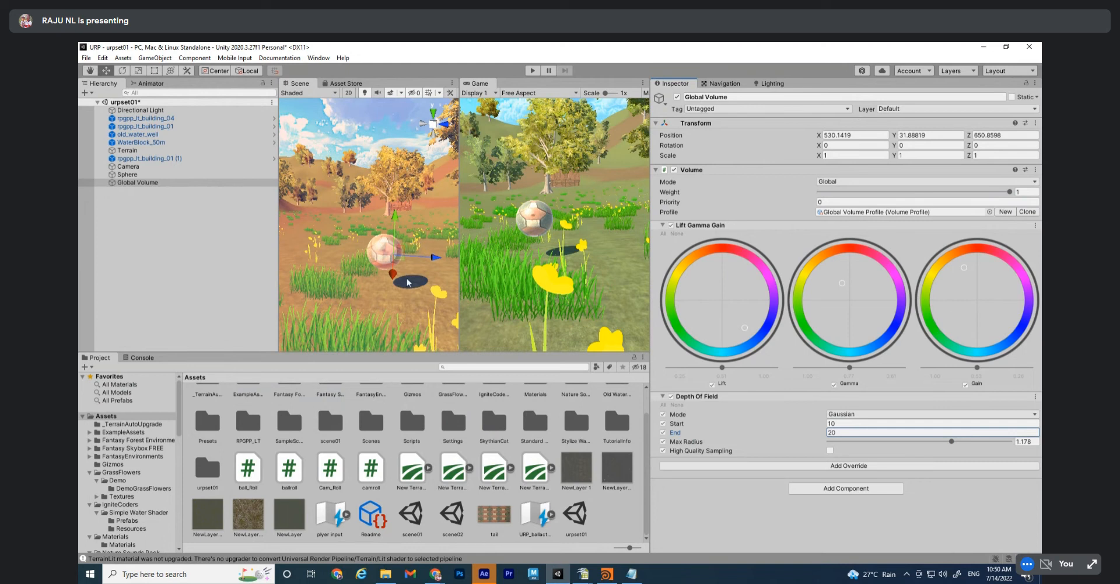
click(854, 423)
text(5)
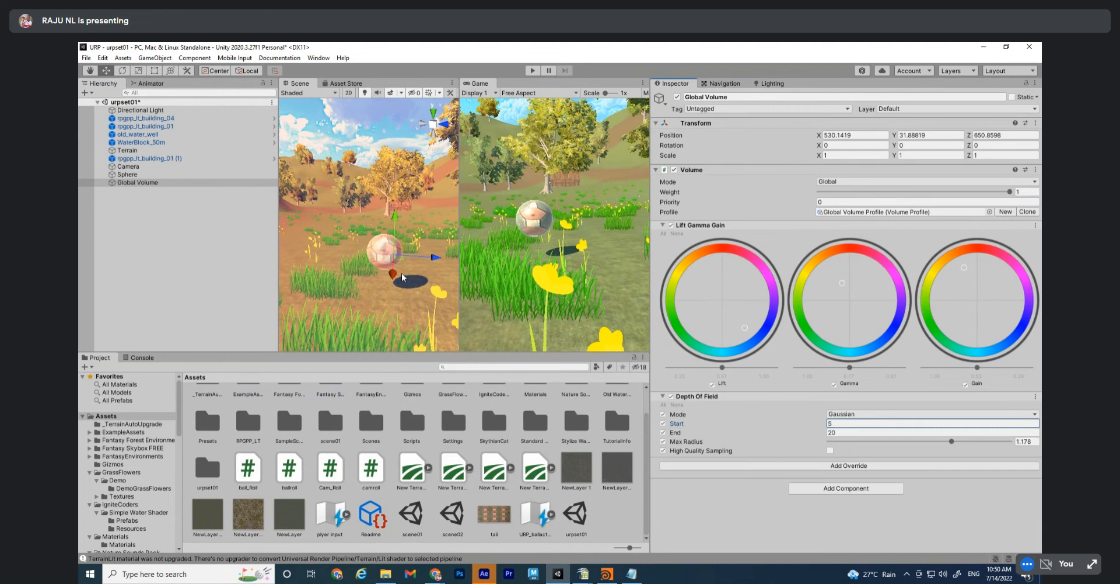
Check the Game view's display and aspect options, and save the scene with the Global Volume selected
click(153, 208)
click(142, 184)
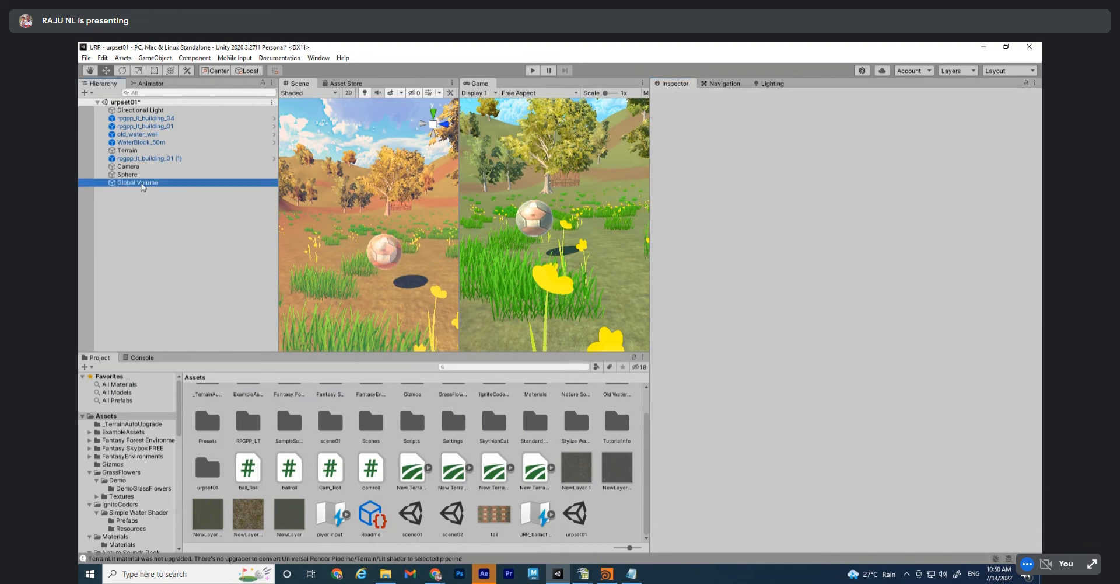
click(153, 222)
right_click(152, 222)
click(106, 241)
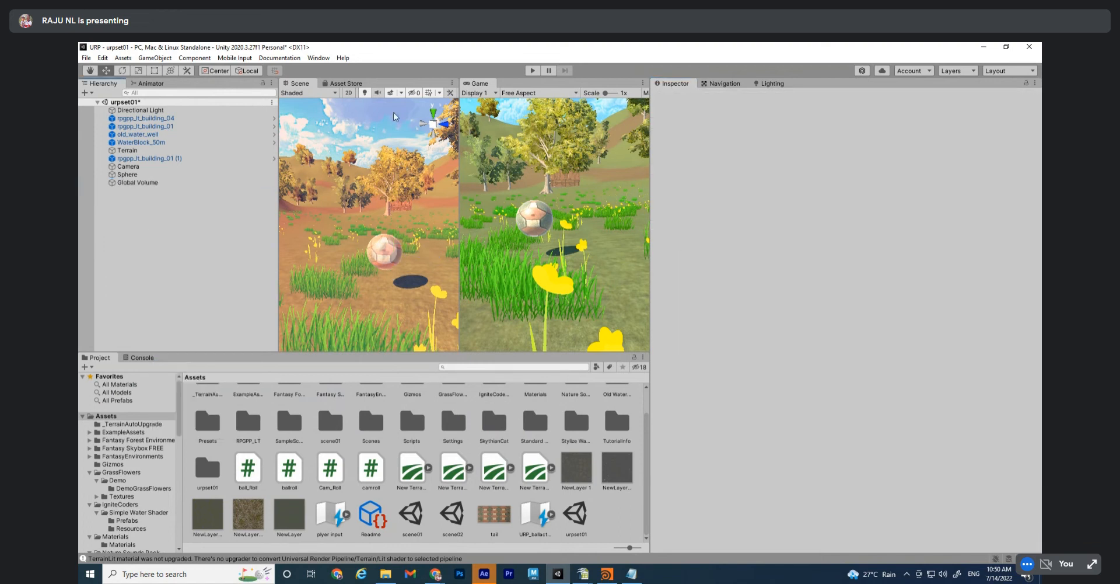
click(477, 93)
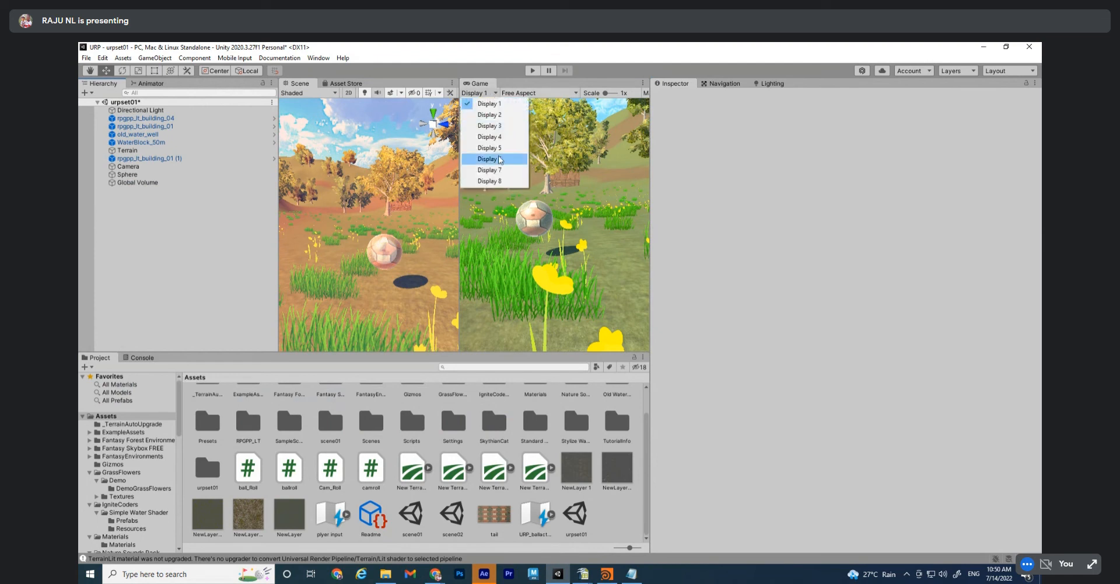
click(531, 94)
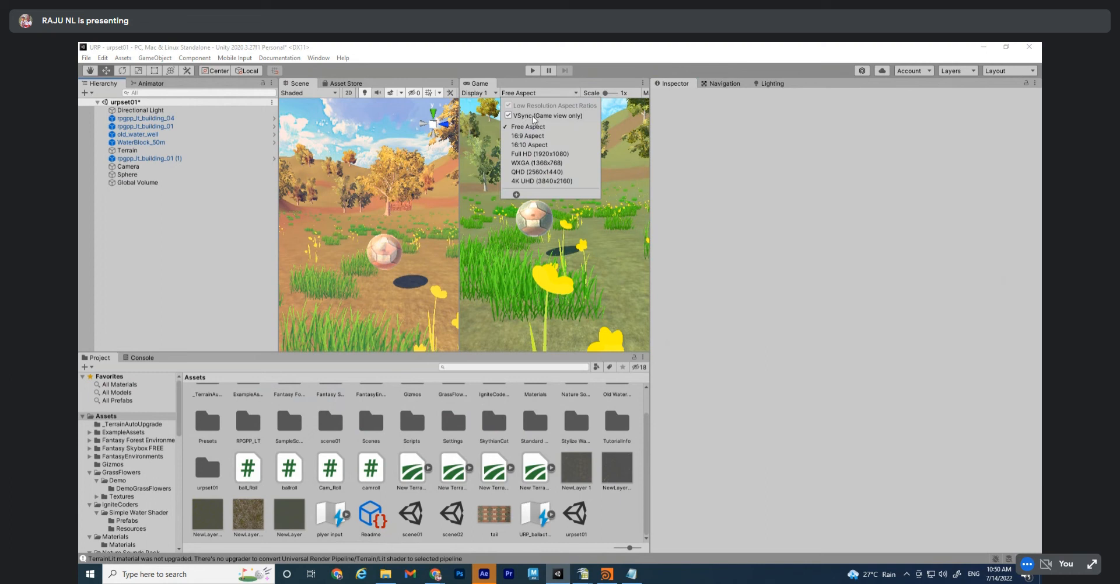
click(619, 135)
key(ctrl+s)
click(137, 182)
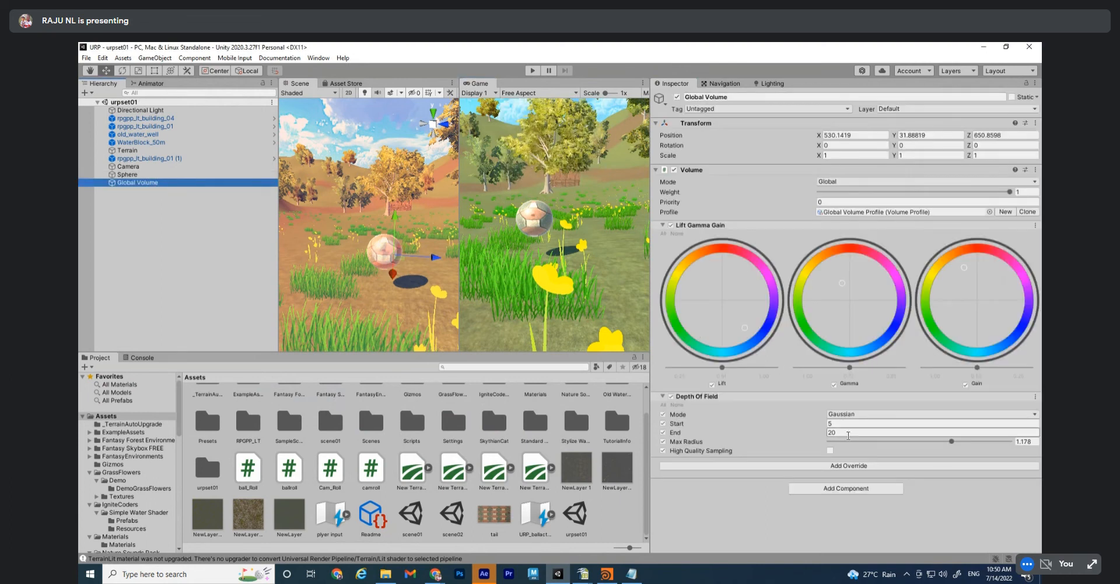
Compare the scene with the Depth Of Field override off and on, and set its End distance to 50
alt+drag(386, 283, 362, 251)
click(671, 395)
click(671, 396)
click(671, 396)
click(671, 395)
click(848, 431)
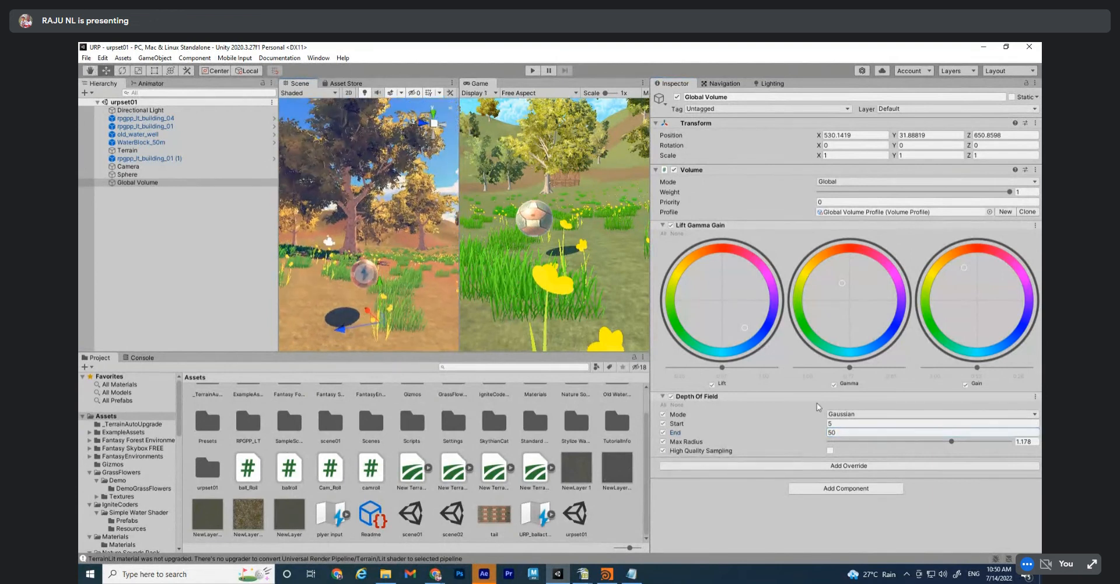
Switch Depth Of Field to Bokeh mode and enable Focus Distance, Focal Length, Aperture, Blade Count, Blade Curvature and Blade Rotation
click(839, 414)
click(852, 447)
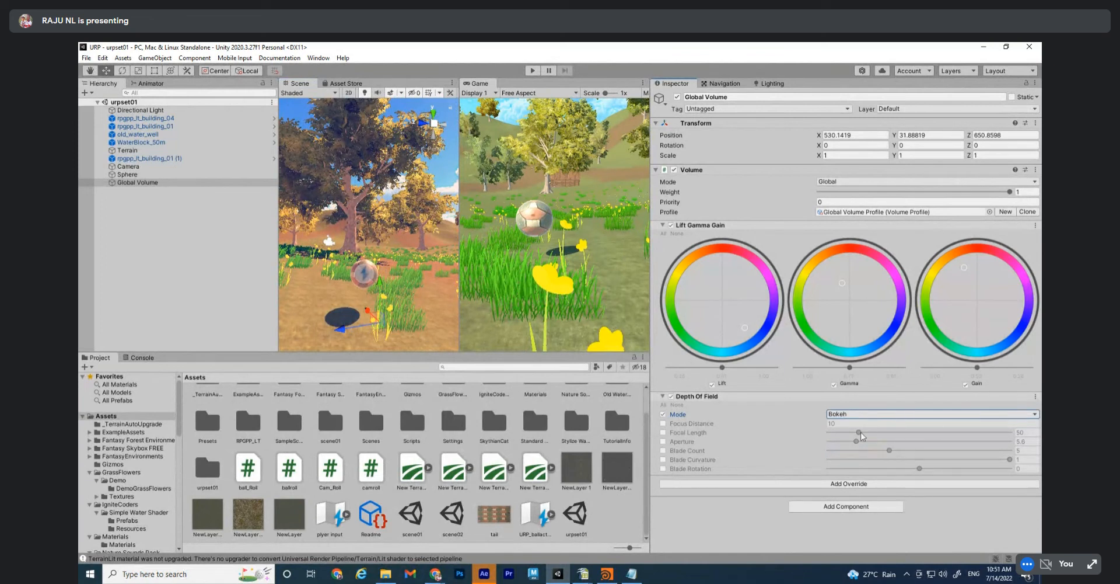
click(663, 423)
click(664, 432)
click(663, 442)
click(664, 451)
click(664, 460)
click(664, 469)
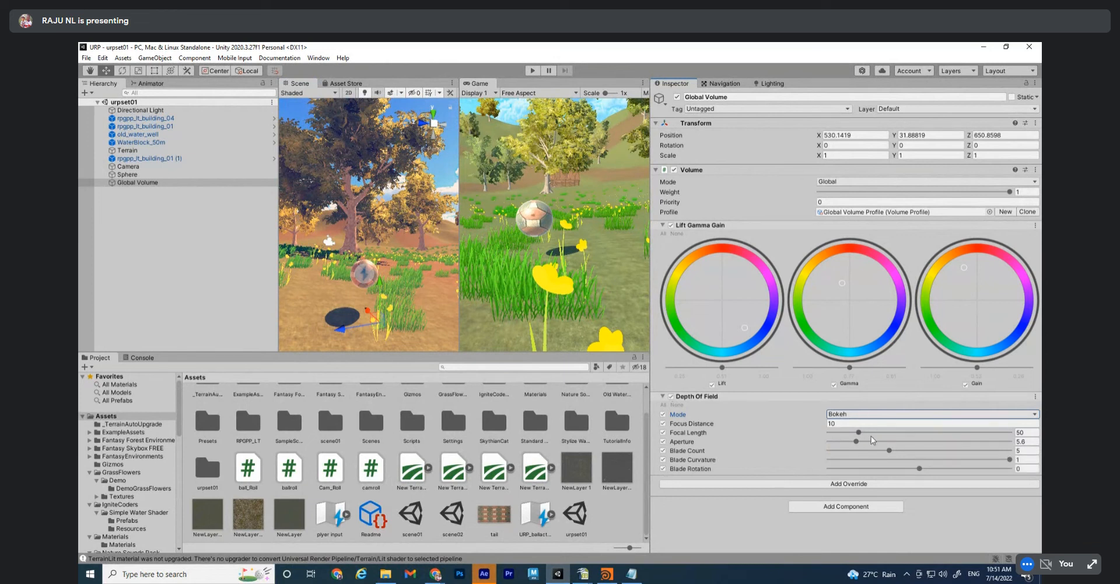
Set Depth Of Field's Focal Length to 94.8 and Aperture to 13.96, and leave the override off after comparing both states
mouse_move(859, 432)
mouse_down()
mouse_move(924, 441)
mouse_move(876, 442)
mouse_up()
click(671, 396)
click(671, 396)
click(671, 396)
click(671, 396)
click(671, 396)
click(671, 396)
click(671, 396)
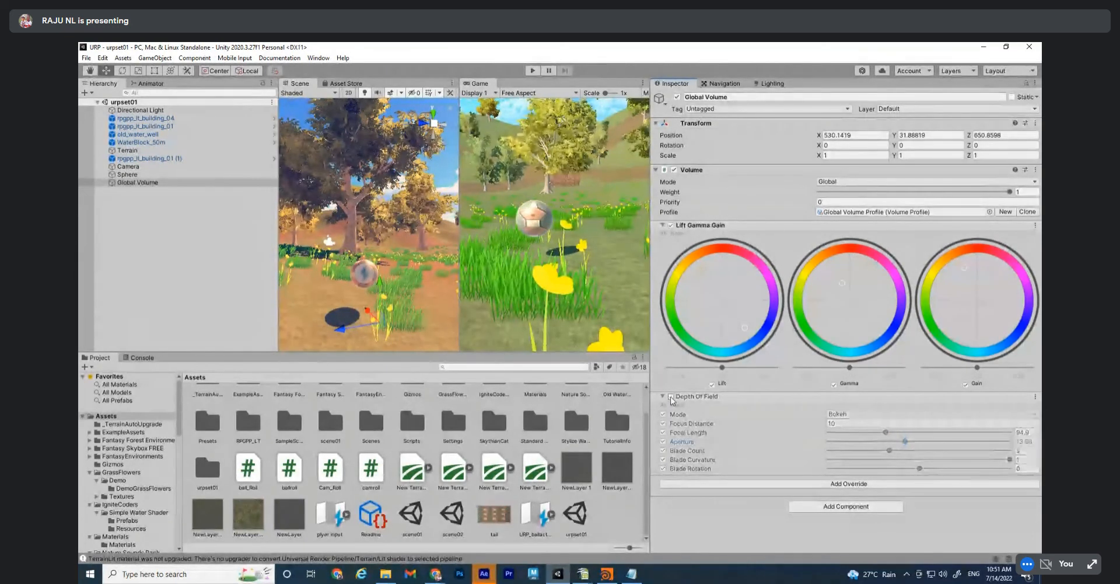
Mark the Global Volume object as Batching Static and save the scene
click(1003, 98)
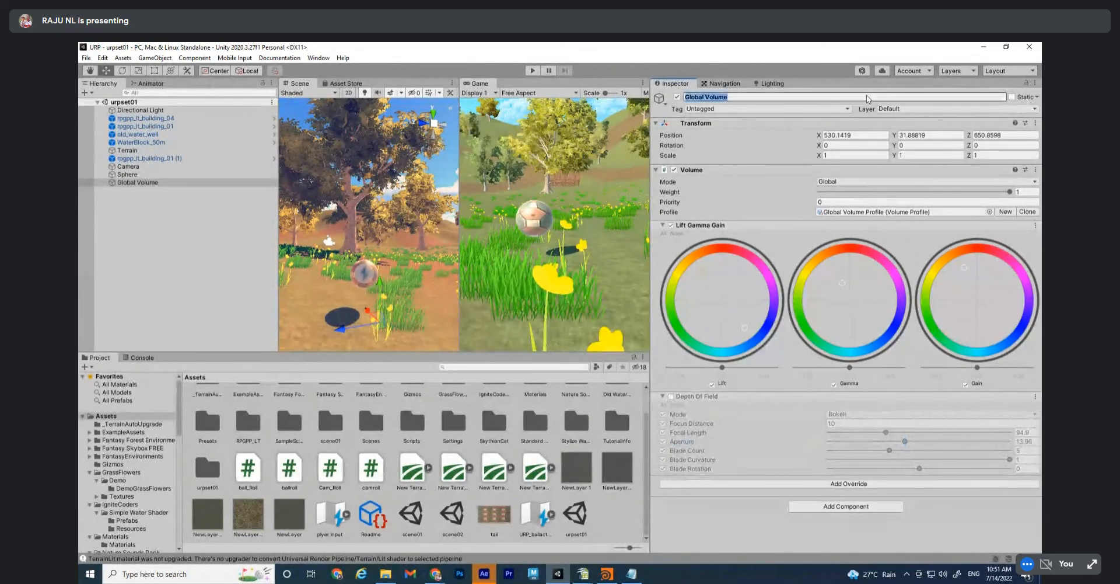
click(1036, 97)
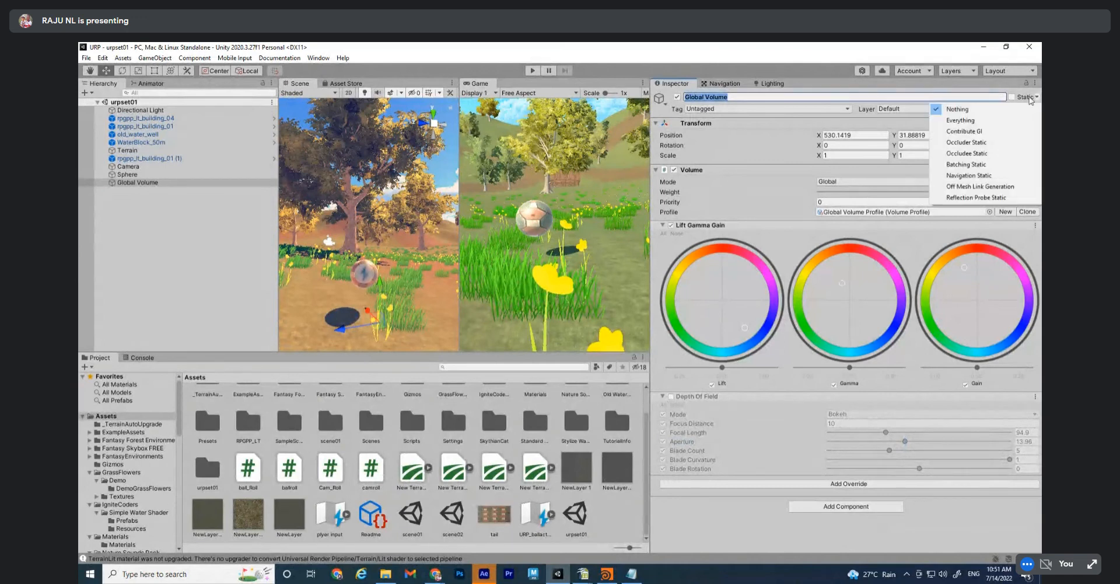
click(957, 165)
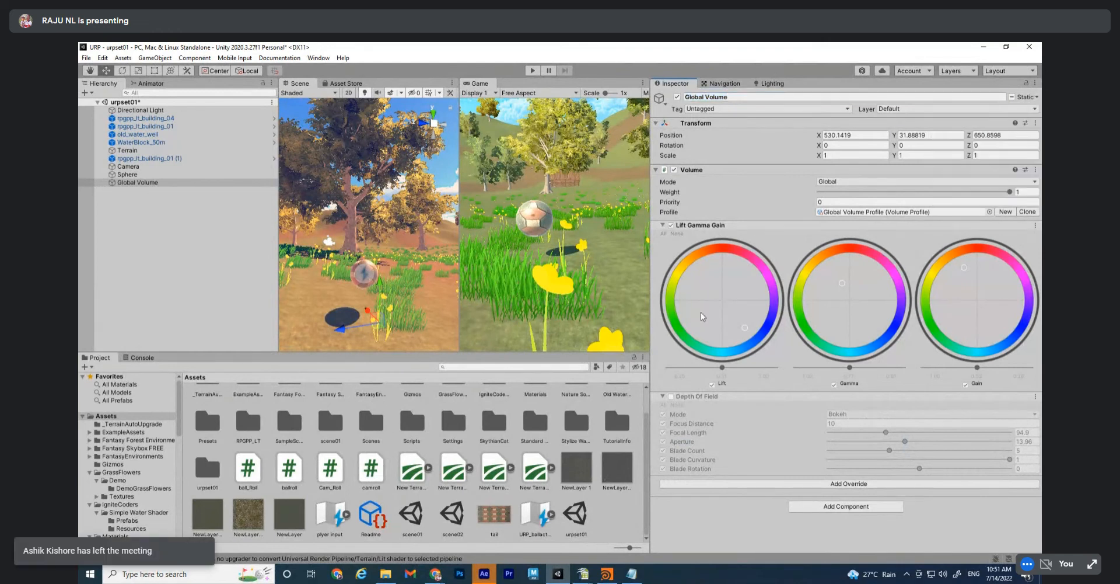
alt+drag(368, 233, 374, 269)
key(ctrl+s)
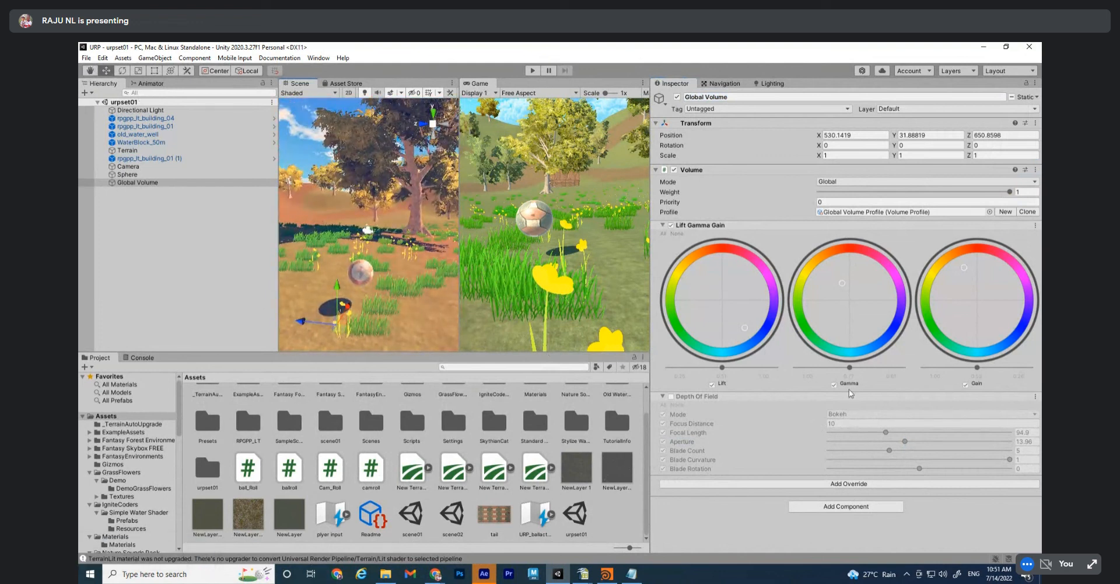
Collapse the Depth Of Field settings and add a Color Curves override to the Global Volume
alt+drag(287, 274, 673, 301)
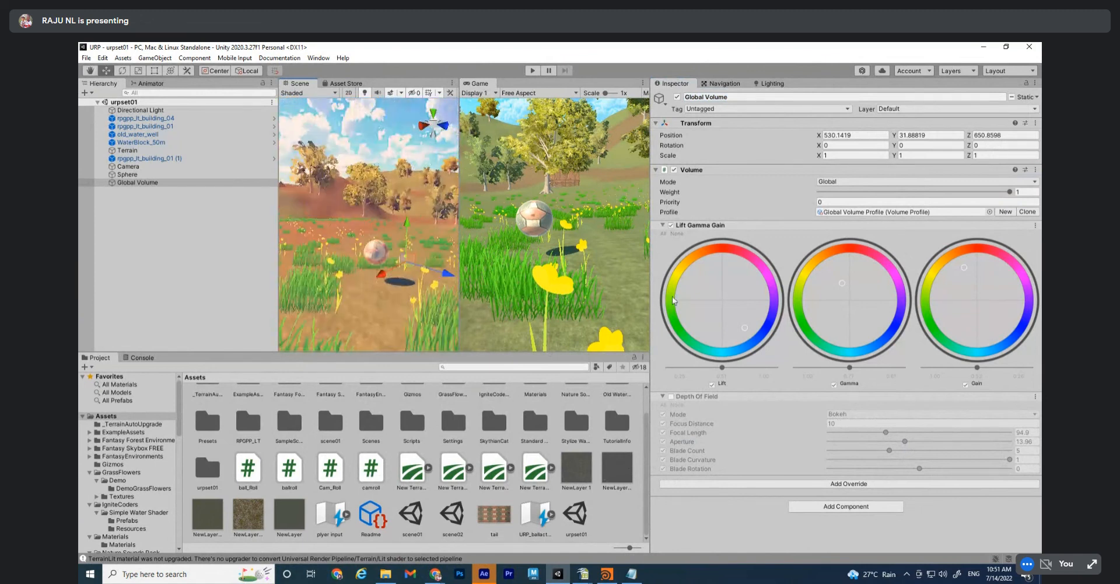
click(663, 396)
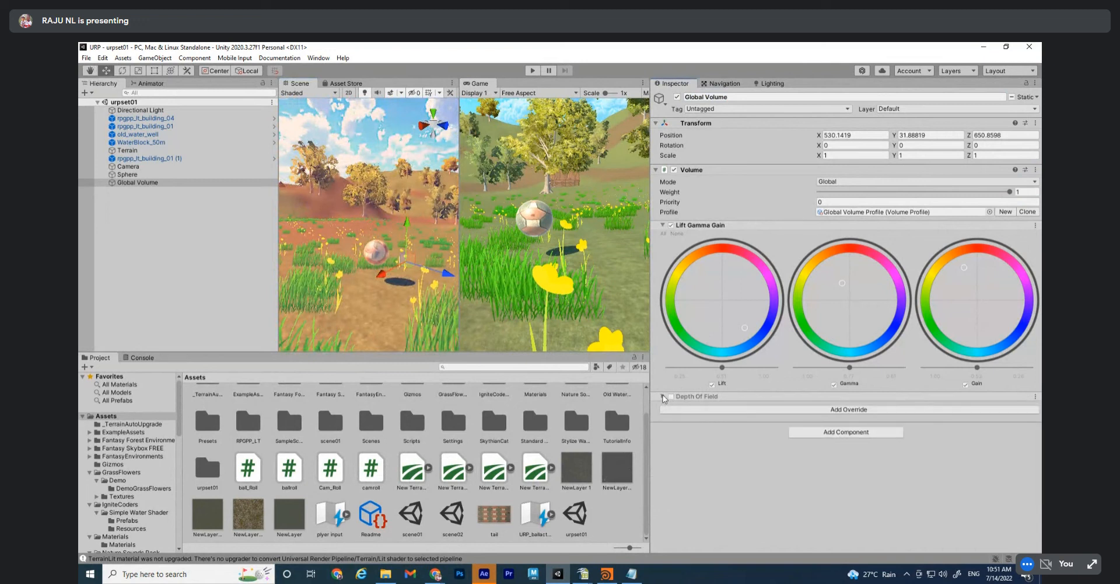
click(850, 419)
click(827, 297)
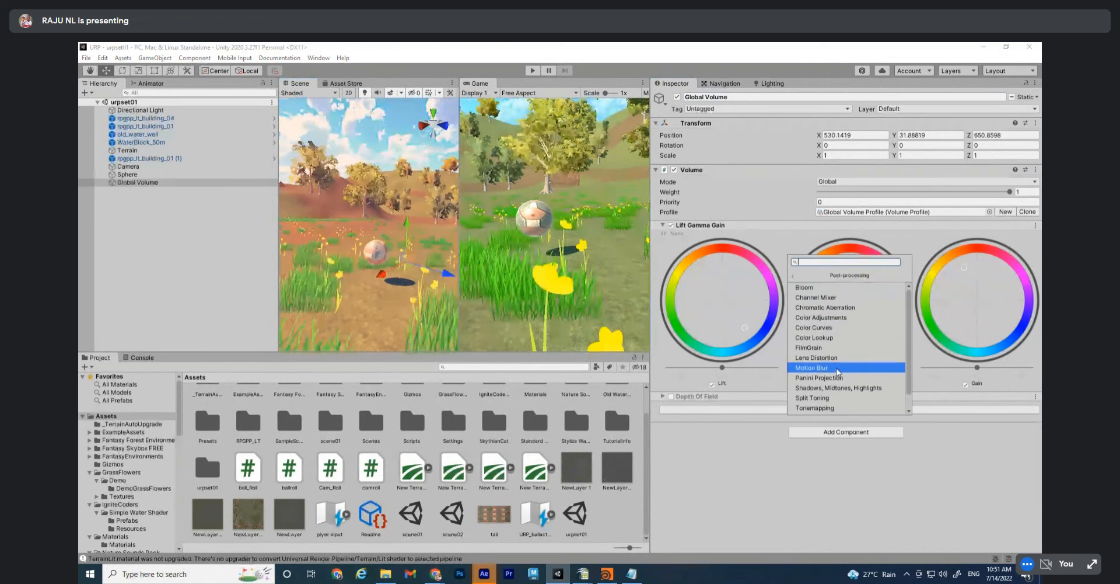
click(824, 331)
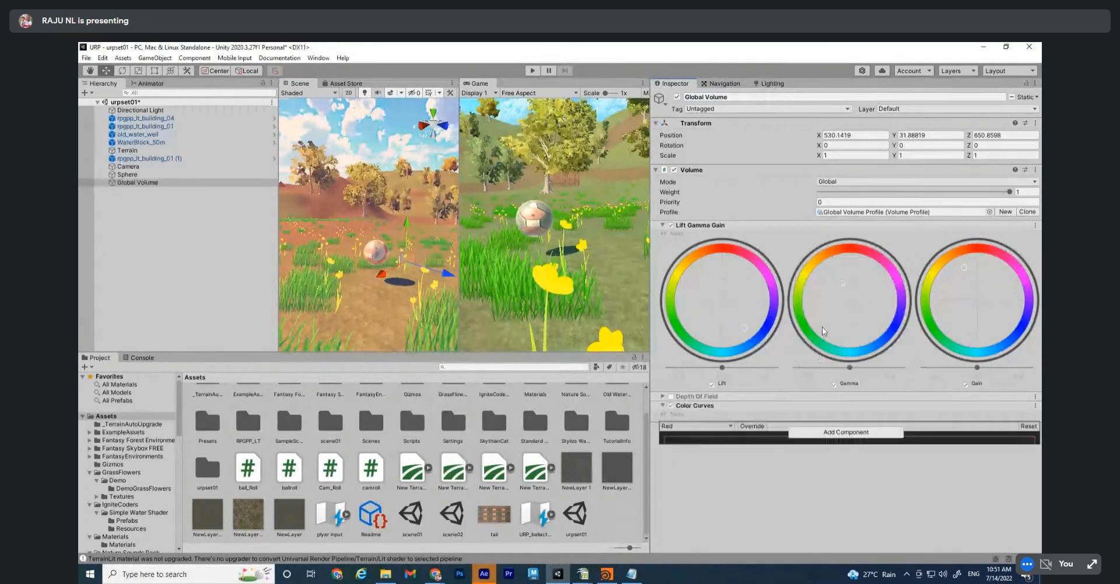
scroll(869, 353, down, 3)
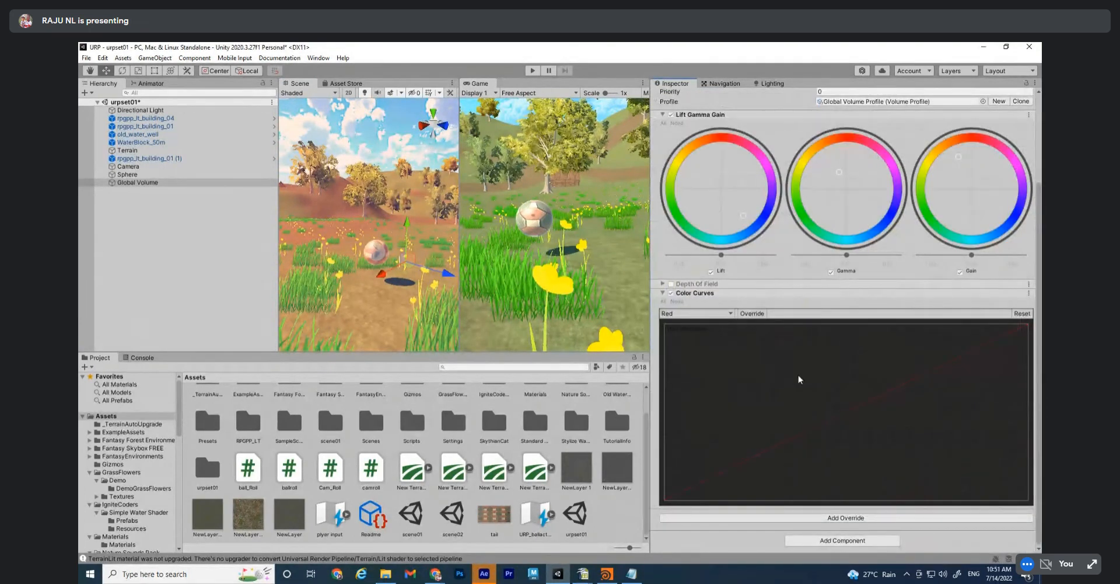
Cycle the Color Curves channel through Master, Red, Green and Blue, and return to Red
click(727, 314)
click(724, 325)
click(729, 315)
click(718, 336)
click(731, 315)
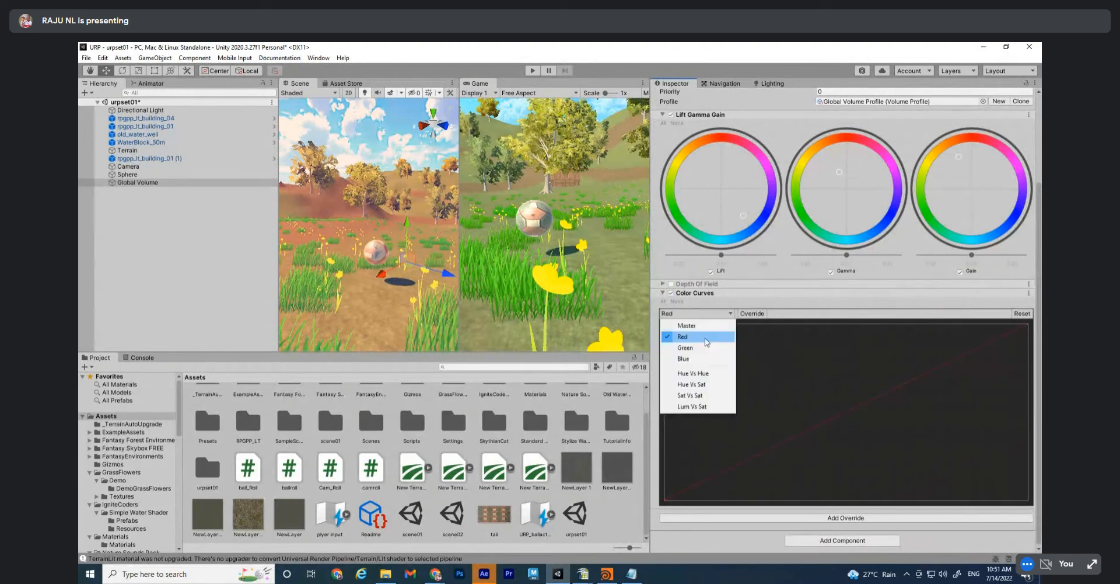
click(703, 348)
click(729, 316)
click(701, 358)
click(724, 315)
click(700, 339)
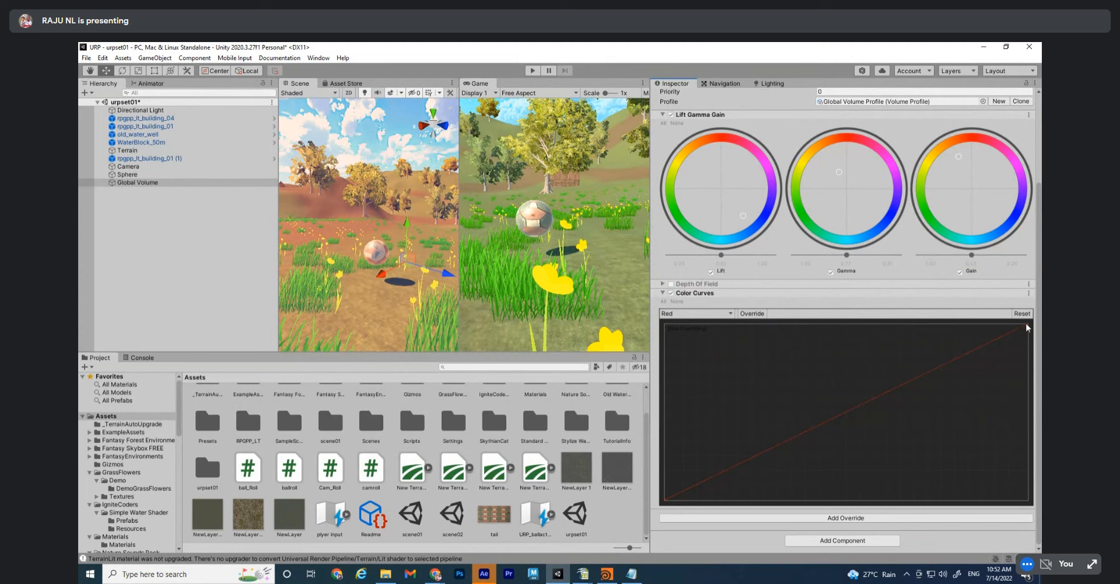
Try to add keys to the middle of the red color curve
right_click(831, 418)
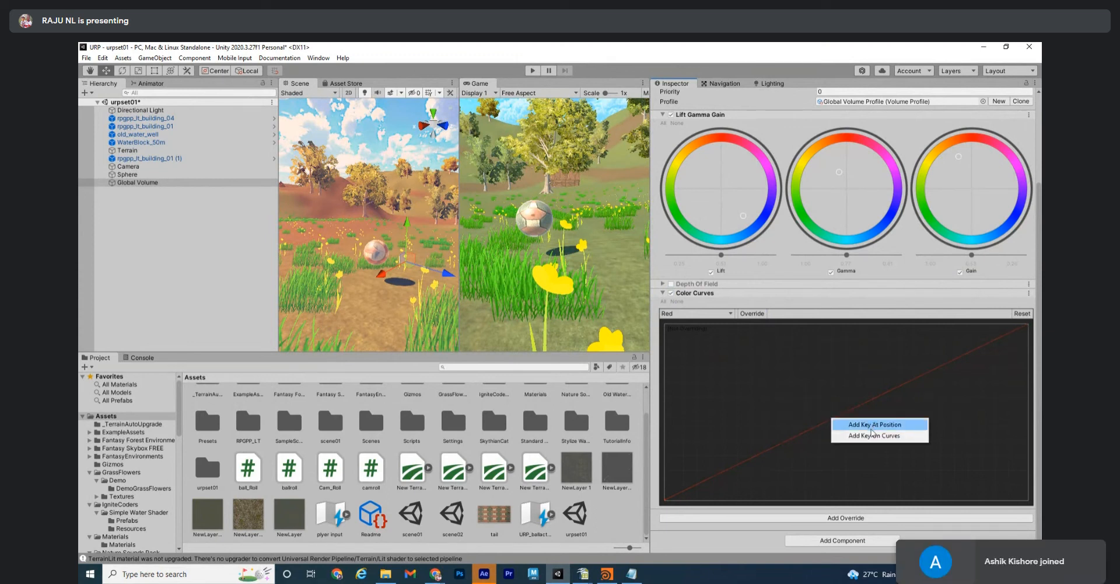
click(872, 441)
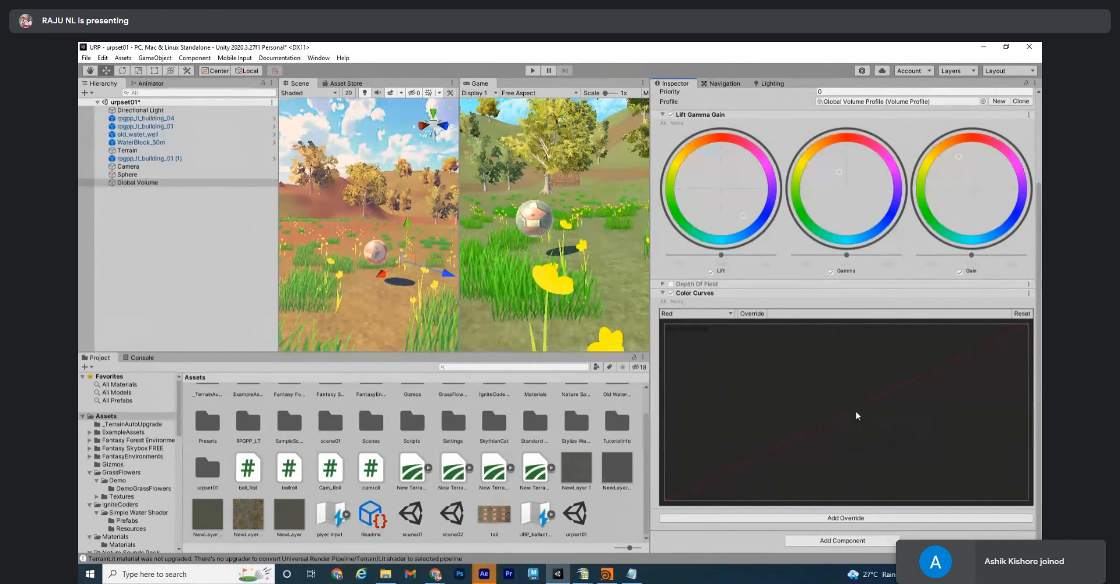
right_click(849, 409)
click(904, 428)
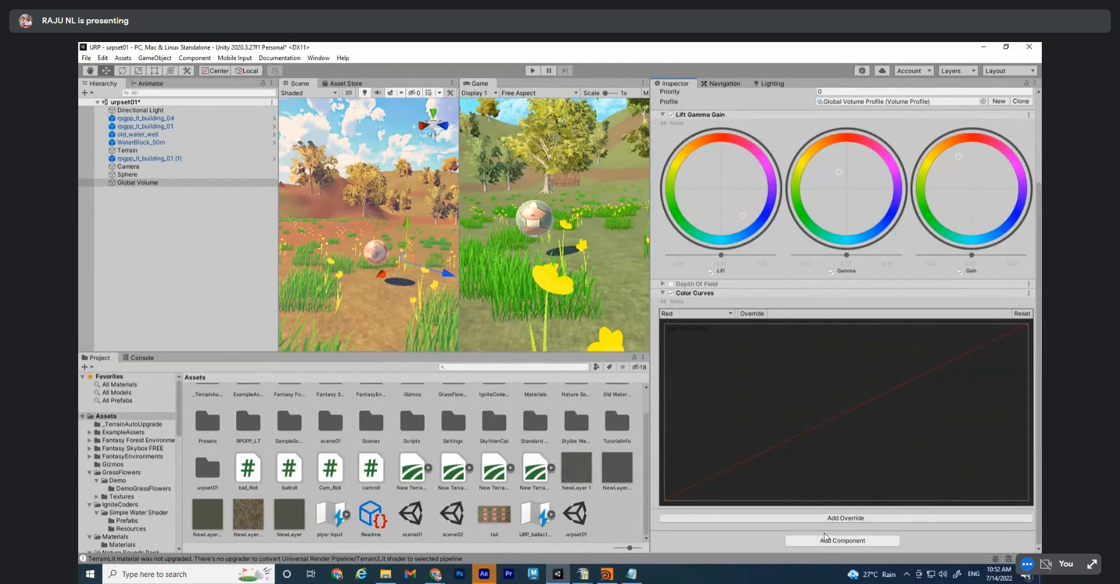
right_click(837, 421)
click(848, 418)
Switch the curve channel to Master, and remove the Color Curves override from the Global Volume
click(730, 314)
click(703, 325)
click(699, 294)
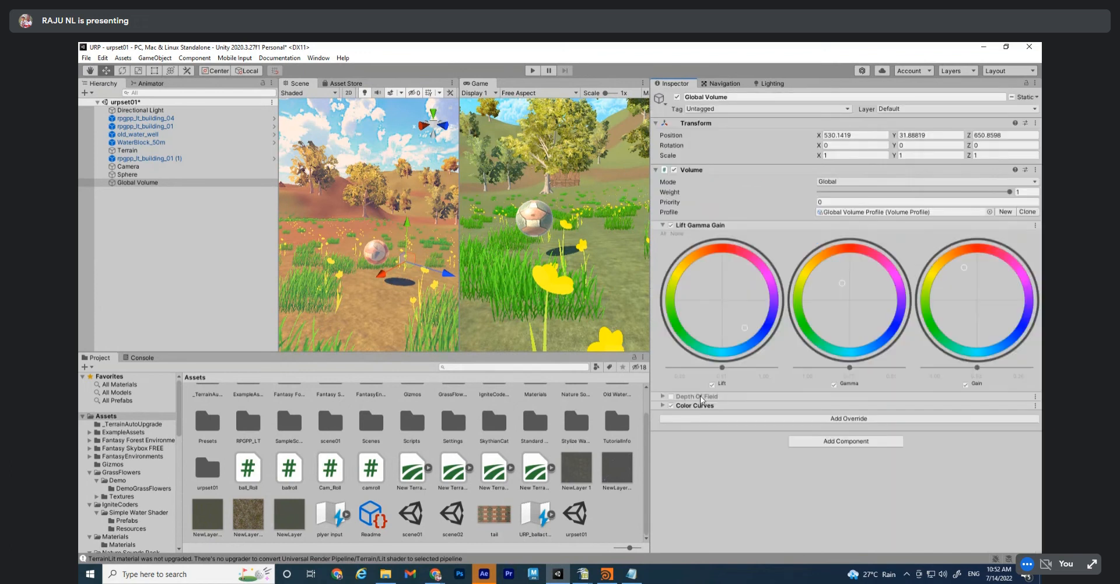
click(1036, 406)
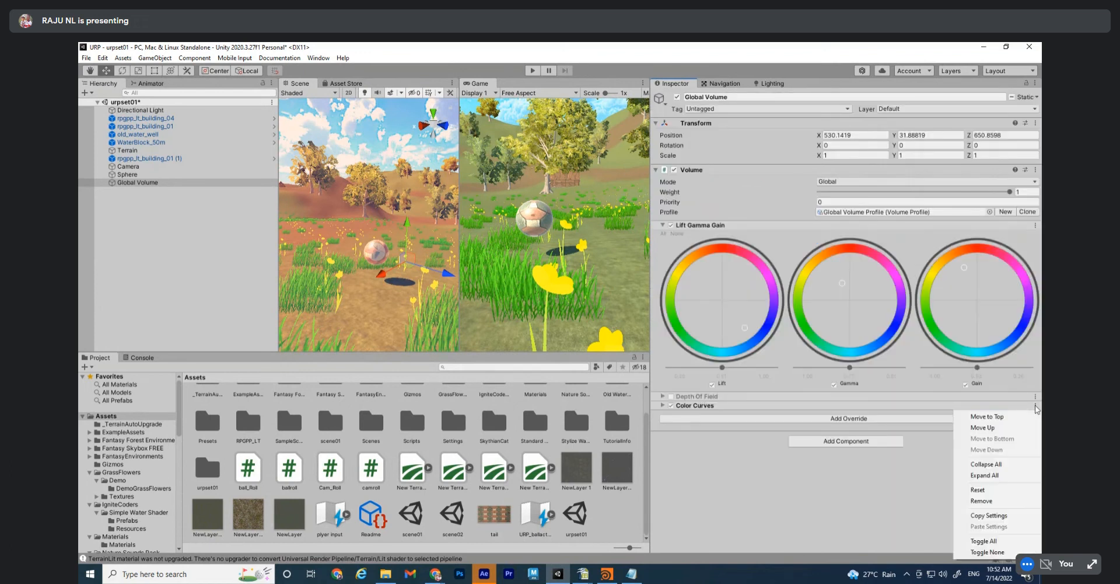
click(982, 500)
Add a Tonemapping override to the Global Volume, enable its Mode and set it to ACES
click(806, 410)
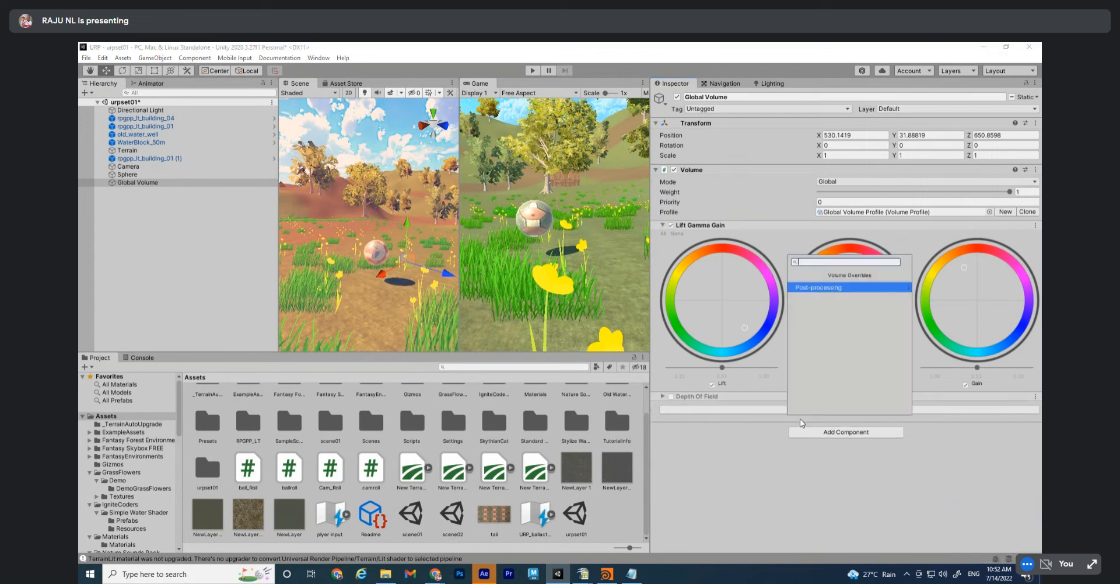
click(820, 287)
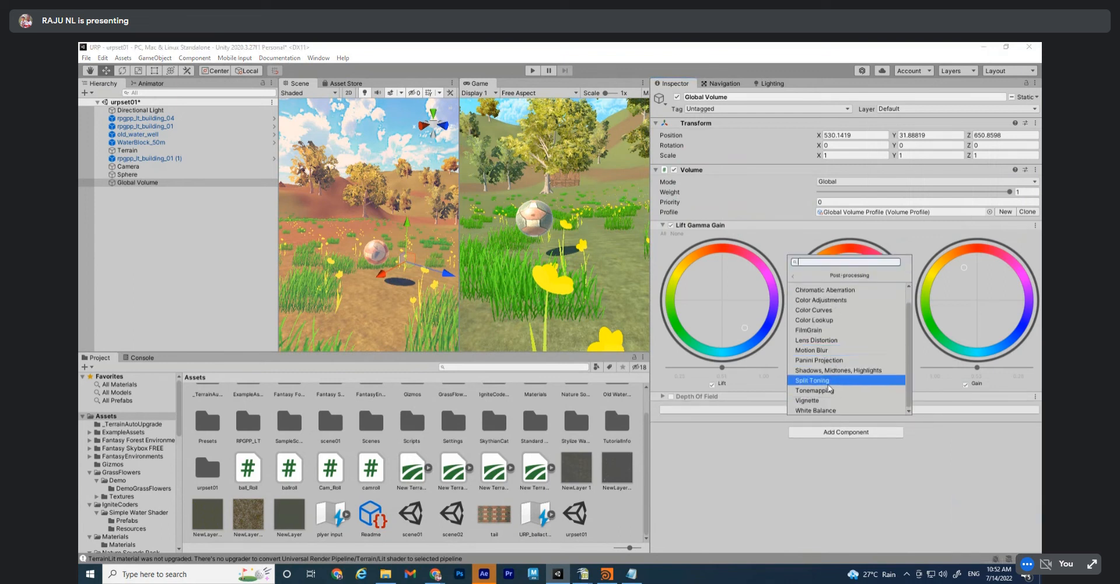
click(815, 407)
click(663, 423)
click(859, 423)
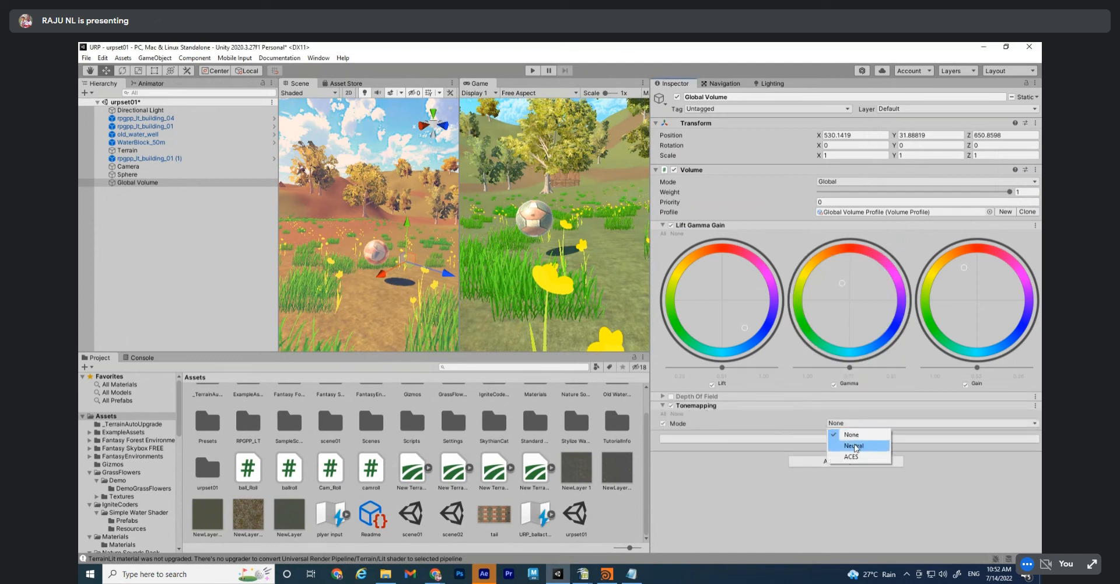
click(852, 457)
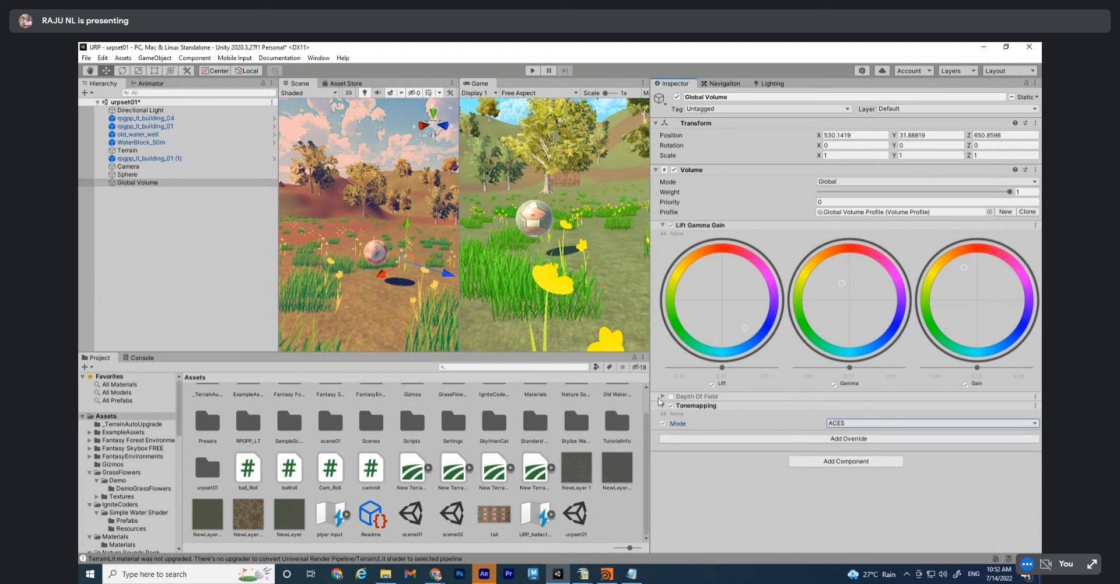
click(710, 407)
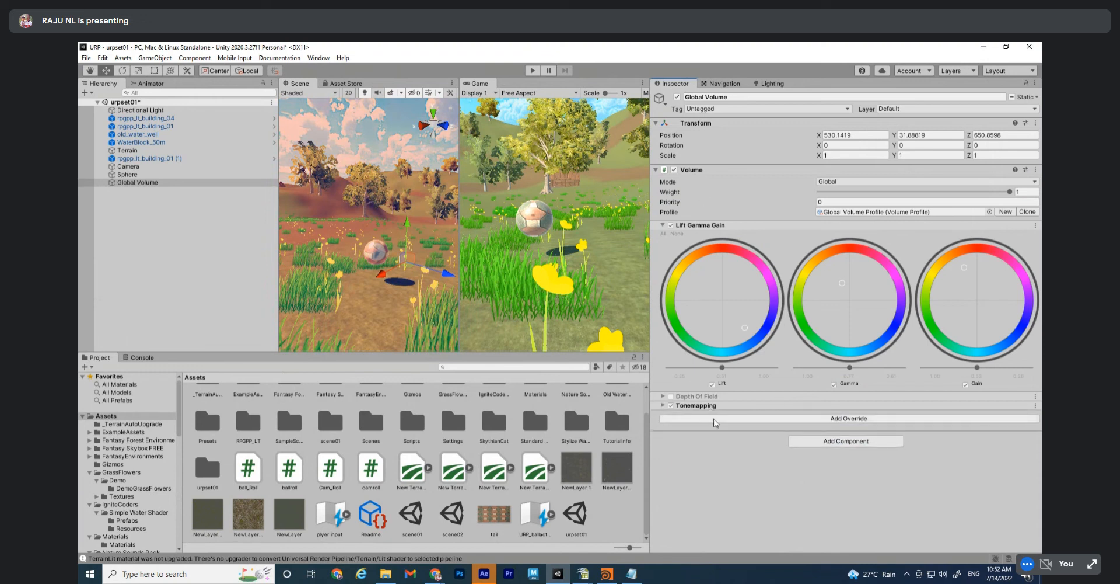
click(661, 405)
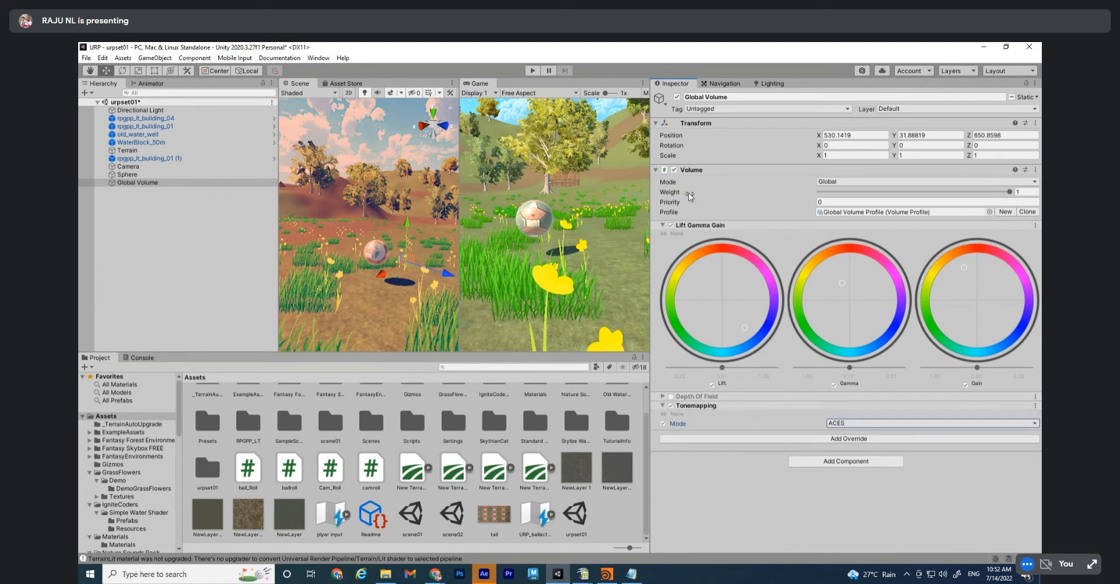
Turn off Lift Gamma Gain and compare the scene with the Tonemapping override on and off
click(671, 225)
click(671, 225)
click(671, 225)
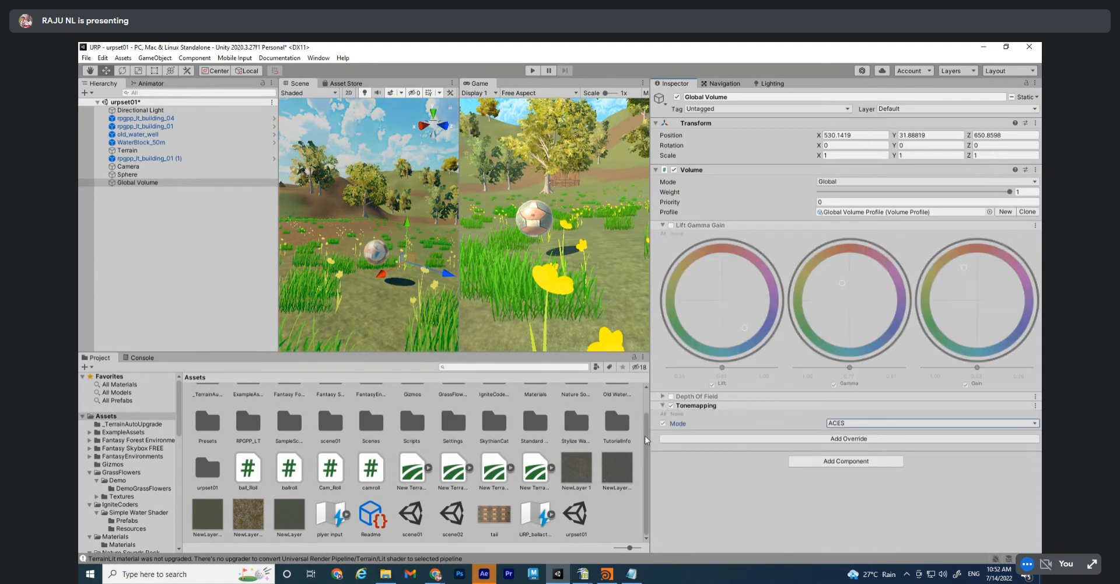
click(671, 406)
click(671, 405)
click(671, 406)
click(671, 406)
click(671, 405)
click(671, 406)
click(671, 406)
click(671, 406)
click(671, 406)
click(671, 406)
click(671, 406)
click(671, 406)
click(671, 406)
click(671, 406)
click(685, 405)
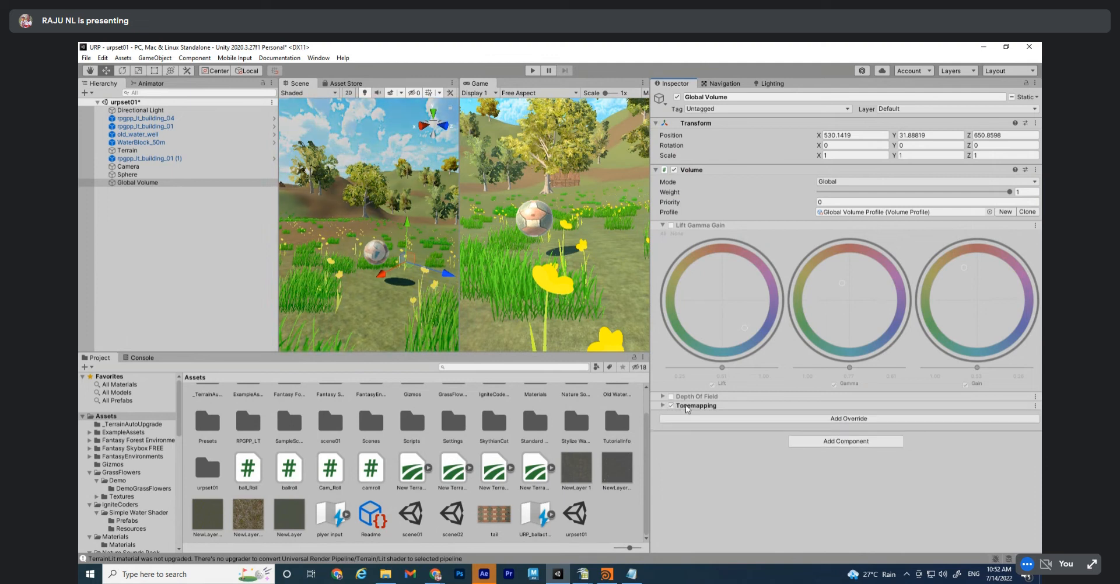
Remove the Tonemapping override and turn Lift Gamma Gain back on
right_click(685, 405)
click(729, 496)
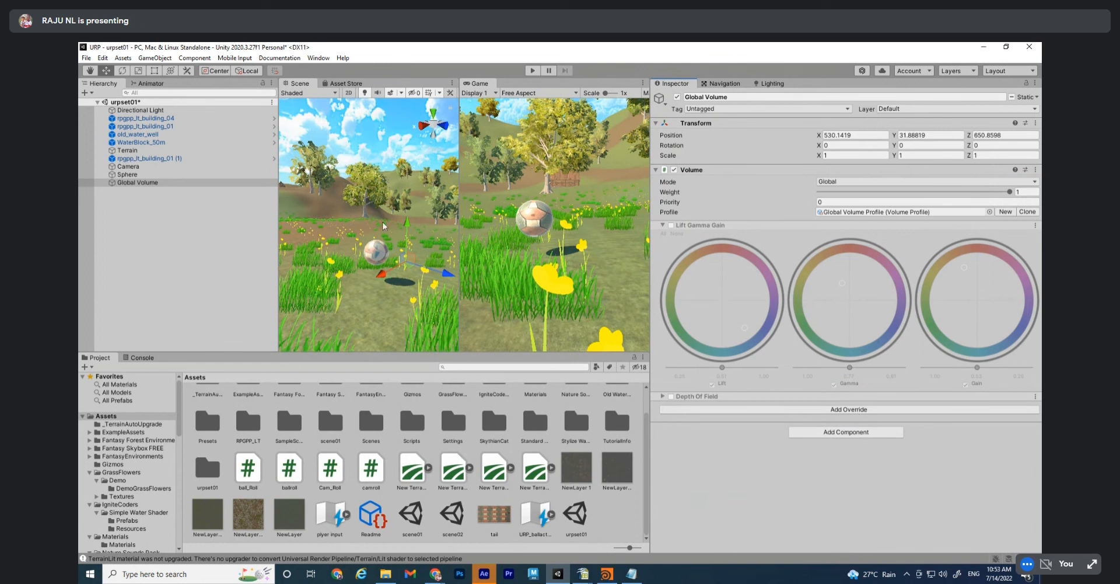
click(671, 226)
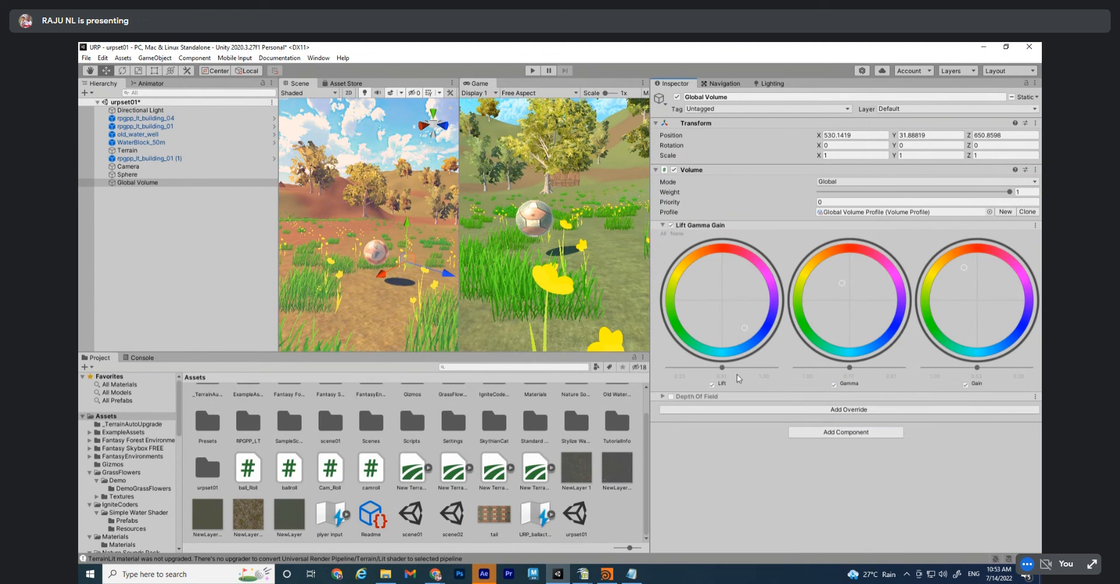
Add a Bloom override and enable Threshold, Intensity, Scatter, Tint, Clamp, High Quality Filtering and Skip Iterations
click(783, 409)
click(820, 287)
click(815, 289)
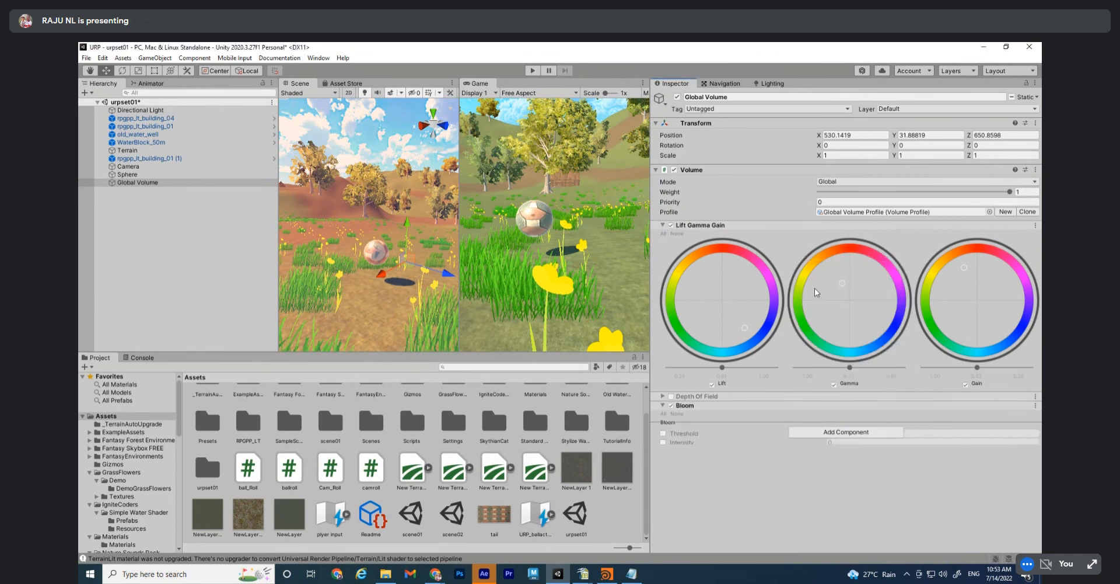
click(663, 431)
click(663, 440)
click(663, 449)
click(663, 467)
click(663, 476)
click(664, 486)
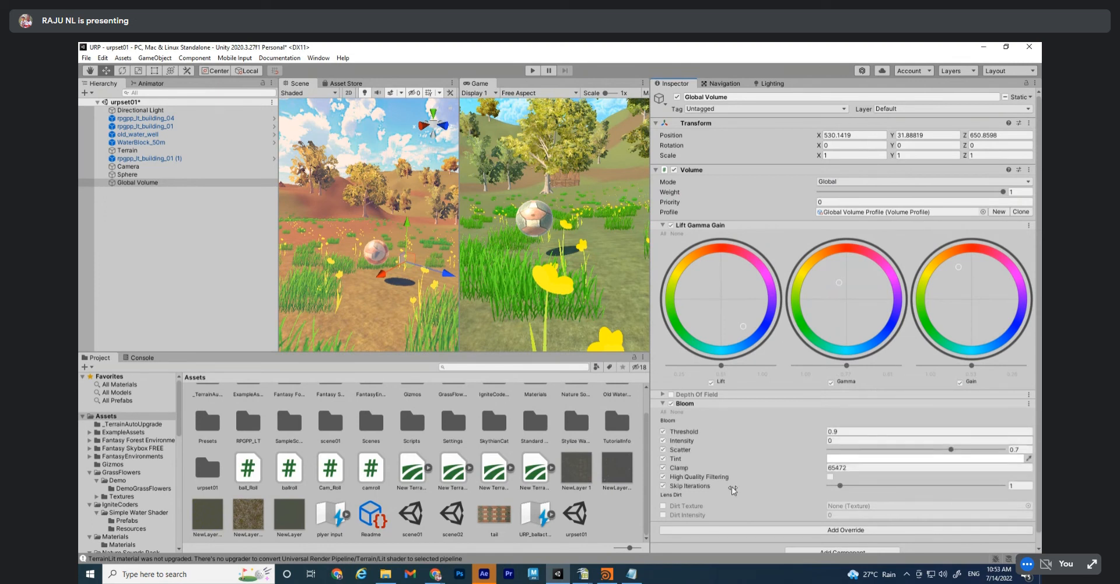
Set the Bloom Intensity to 5 and widen the Scene view to inspect the glow around the ball and well
click(848, 442)
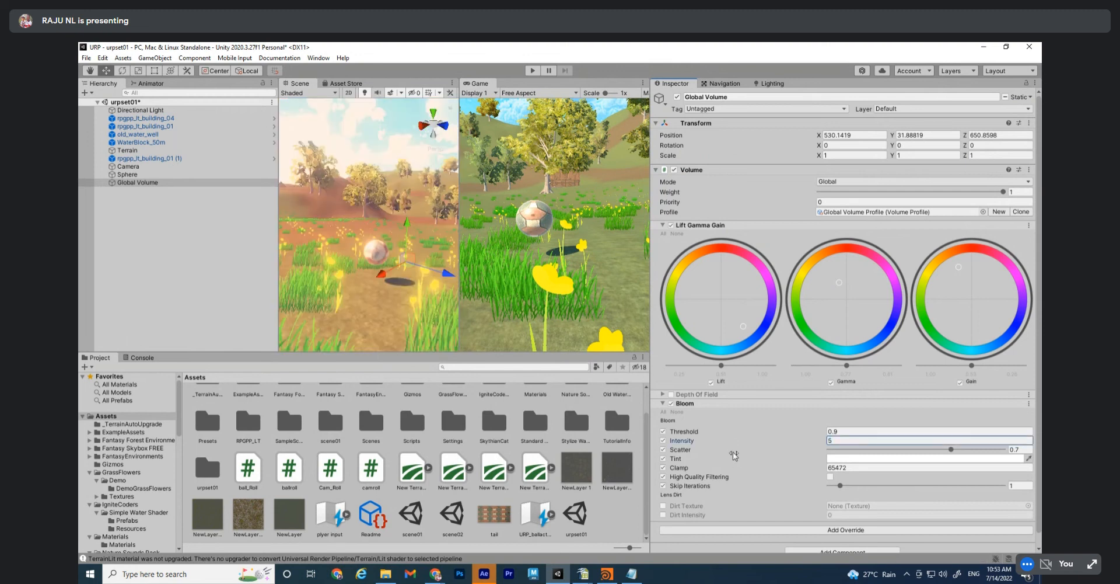
alt+drag(397, 291, 538, 230)
click(599, 295)
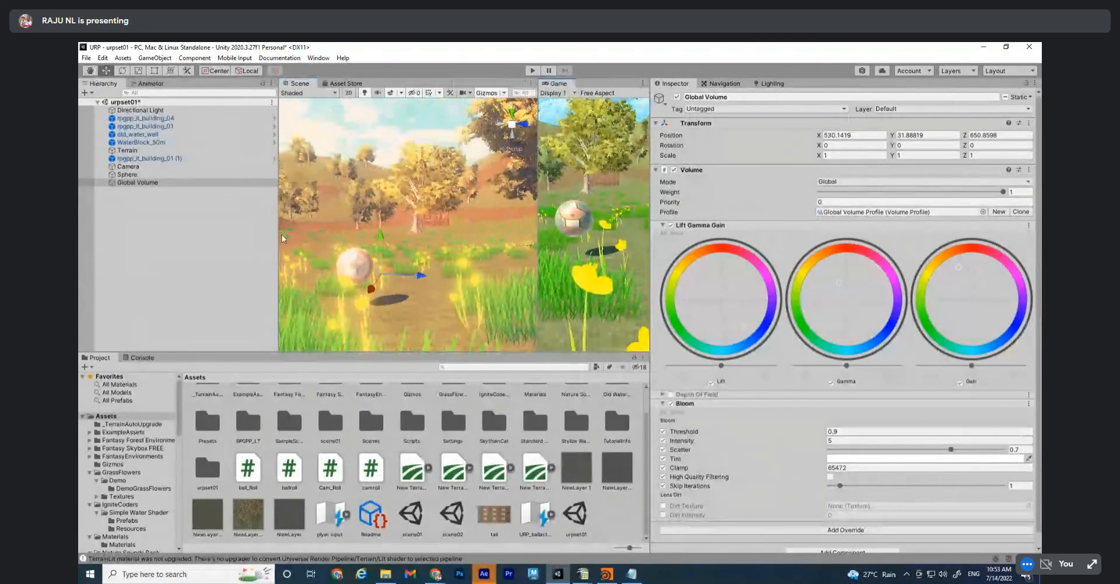
drag(282, 238, 216, 239)
alt+drag(327, 234, 466, 280)
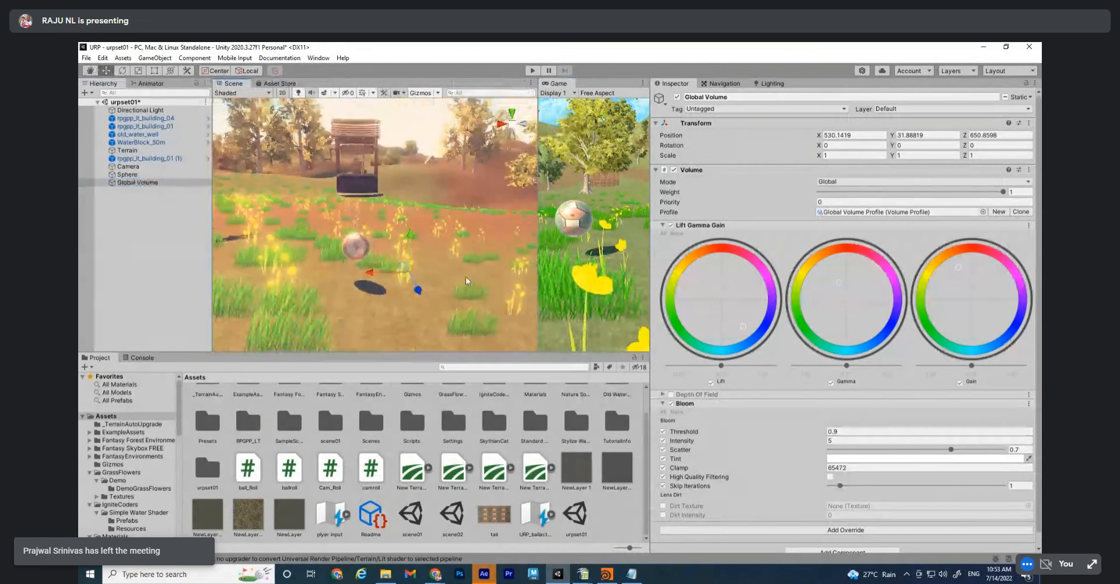
Compare the scene with the Bloom override off and on, and collapse its settings
click(671, 403)
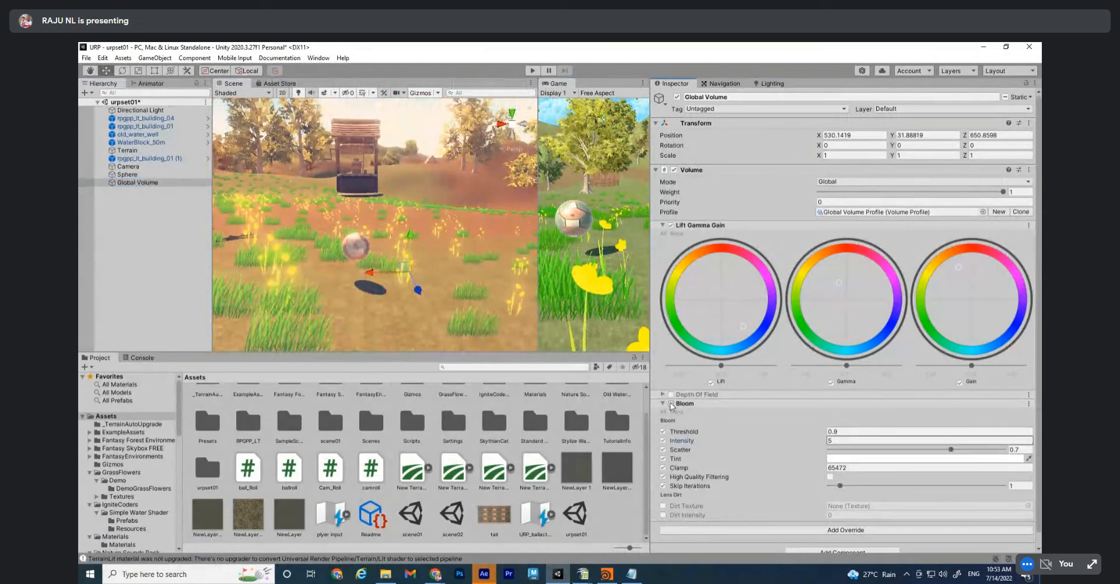
click(672, 404)
click(664, 403)
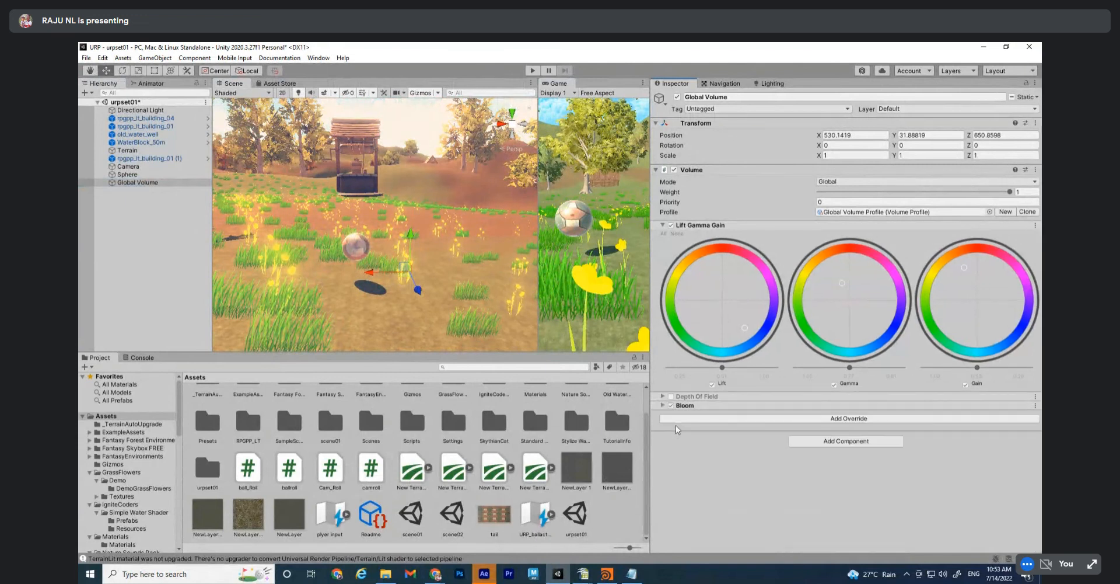
Add a Vignette override to the Global Volume and enable Color, Center, Intensity, Smoothness and Rounded
click(819, 419)
click(816, 294)
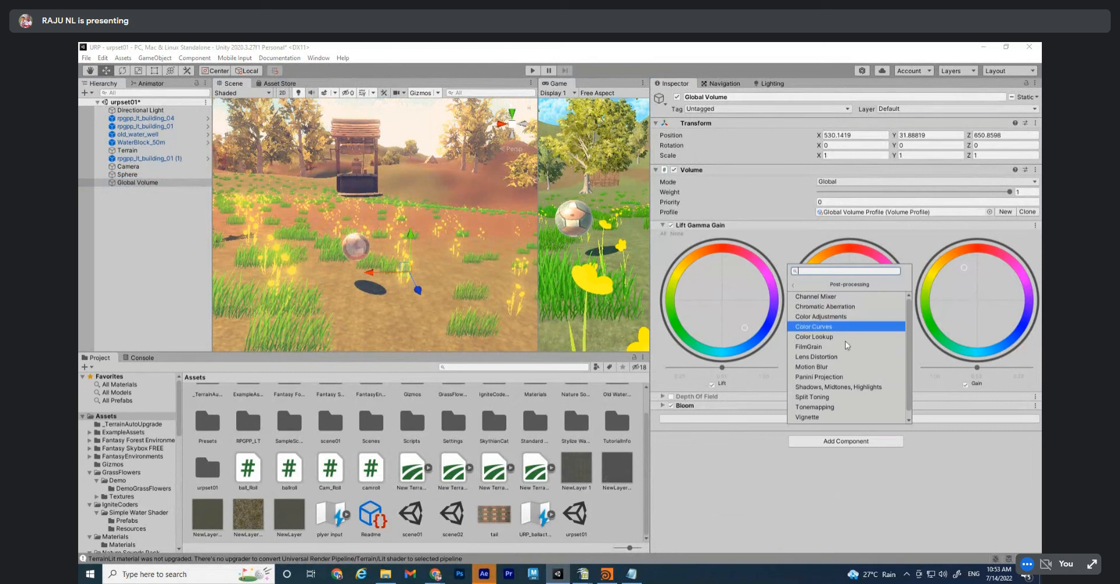
scroll(831, 406, down, 1)
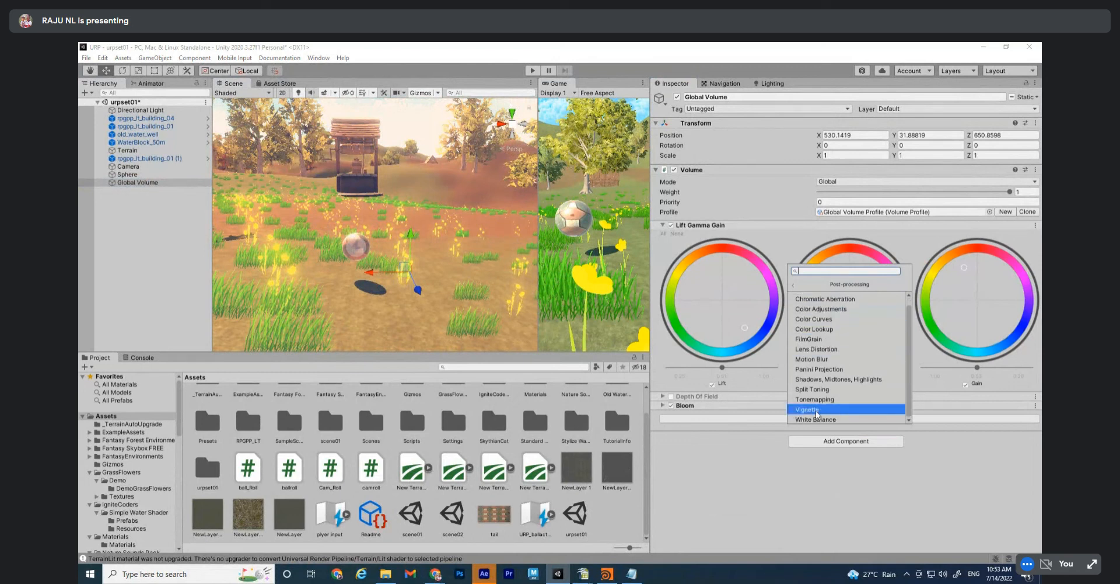
click(816, 410)
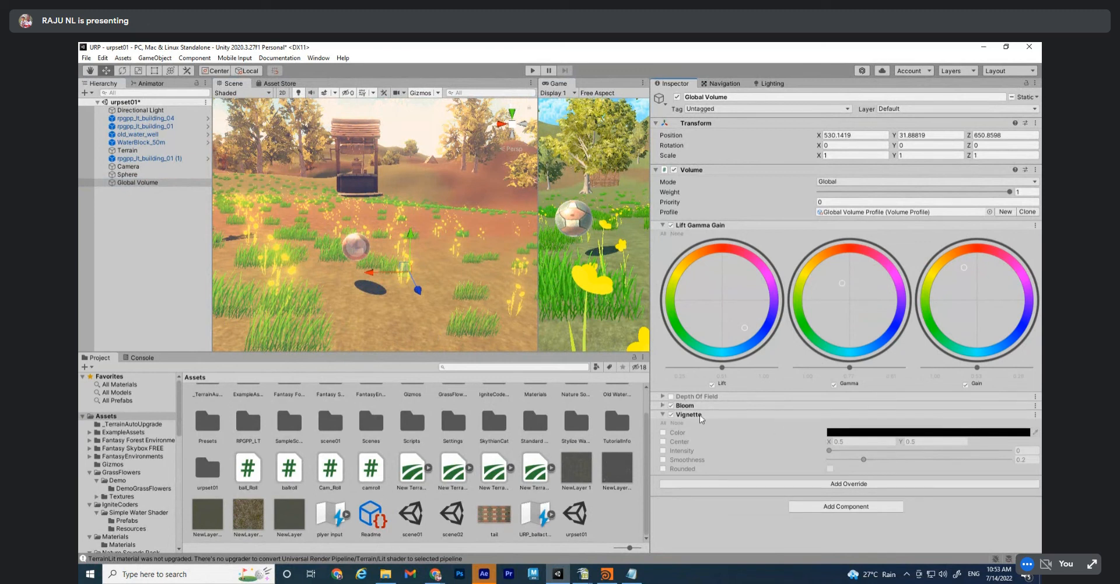
click(664, 433)
click(664, 441)
click(664, 451)
click(663, 460)
click(663, 469)
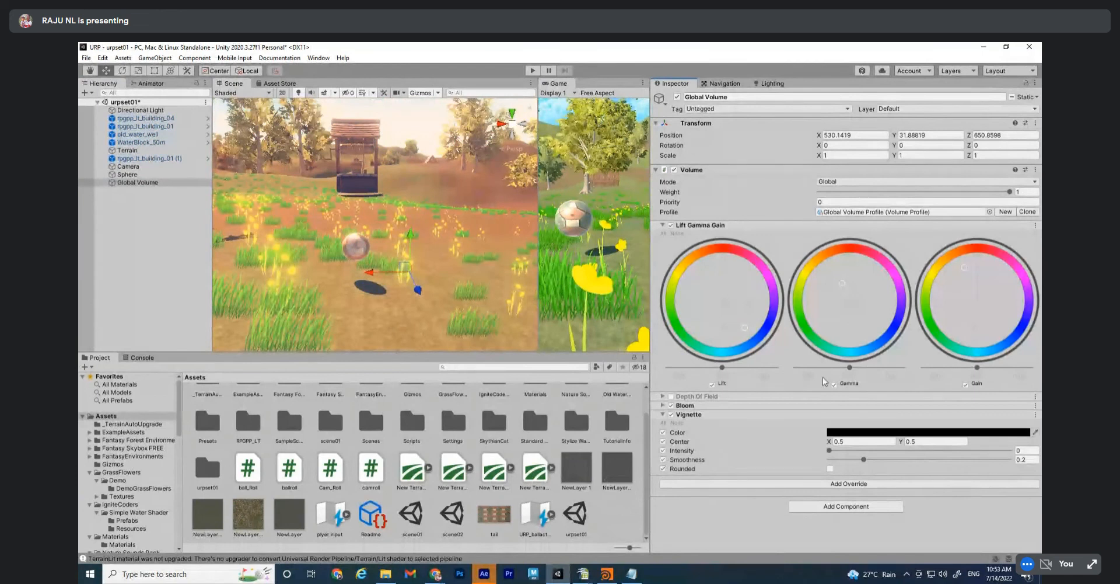
Set the Vignette Intensity to about 0.453, inspect the darkened edges around the ball, and collapse its settings
drag(829, 451, 908, 437)
alt+right_drag(359, 273, 270, 118)
alt+drag(436, 269, 651, 346)
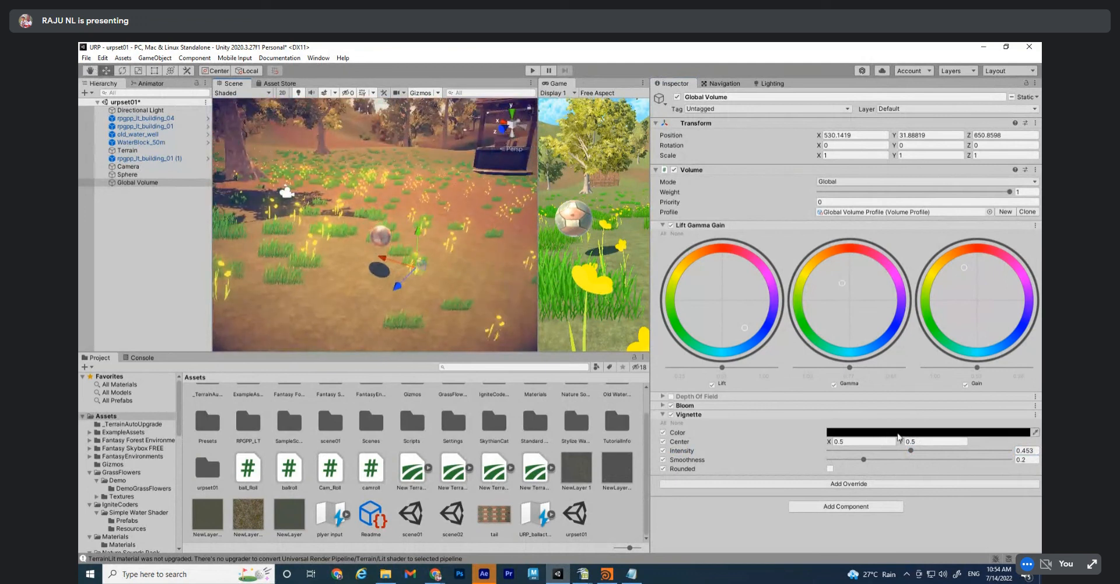
click(664, 415)
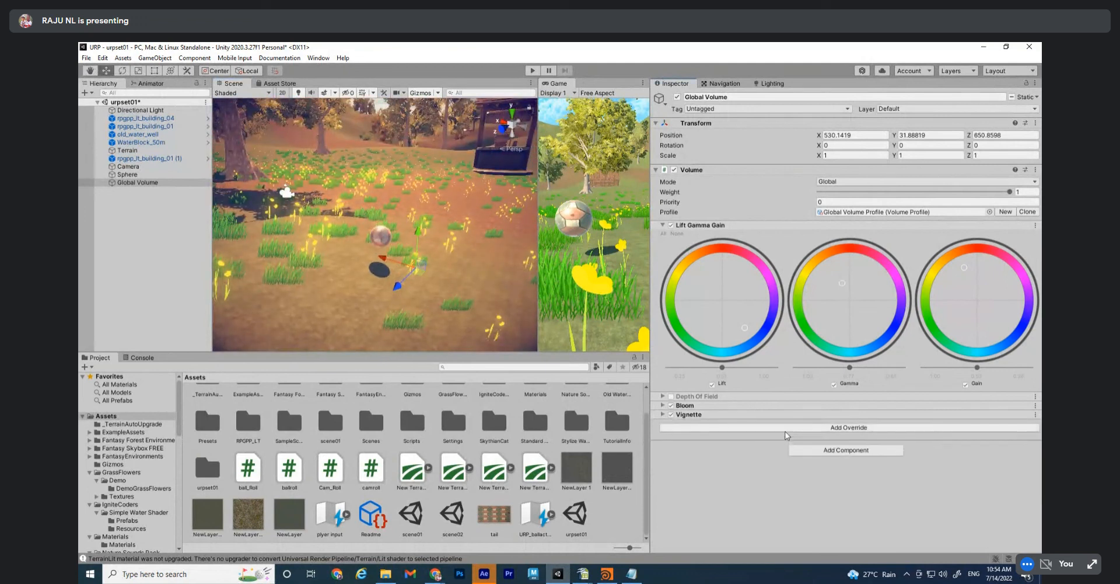
Add a White Balance override with Temperature at about 14.5 and inspect the scene around the ball and wooden house
click(787, 429)
click(821, 306)
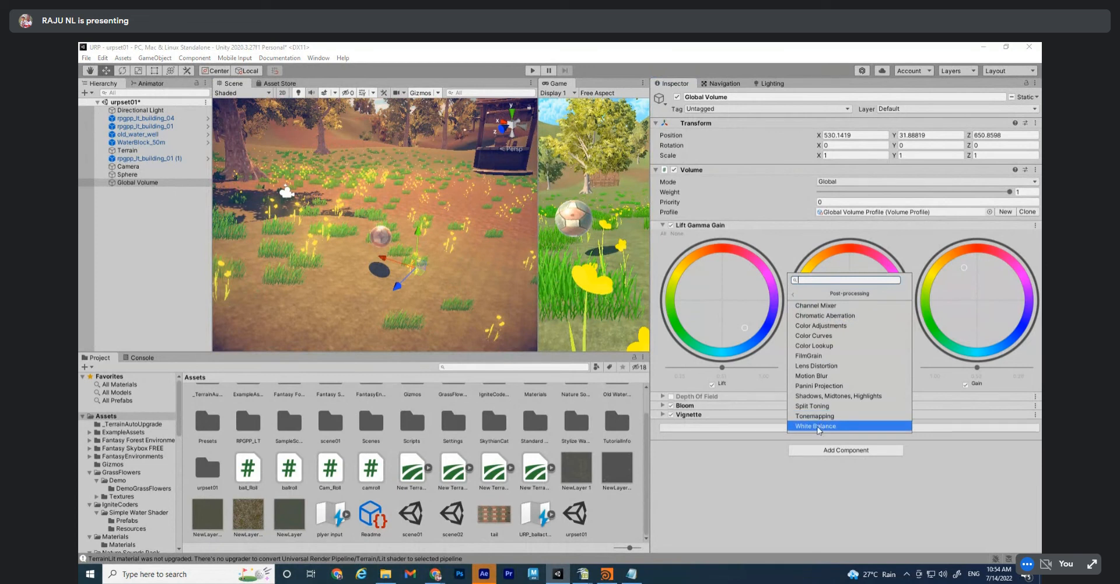
click(817, 426)
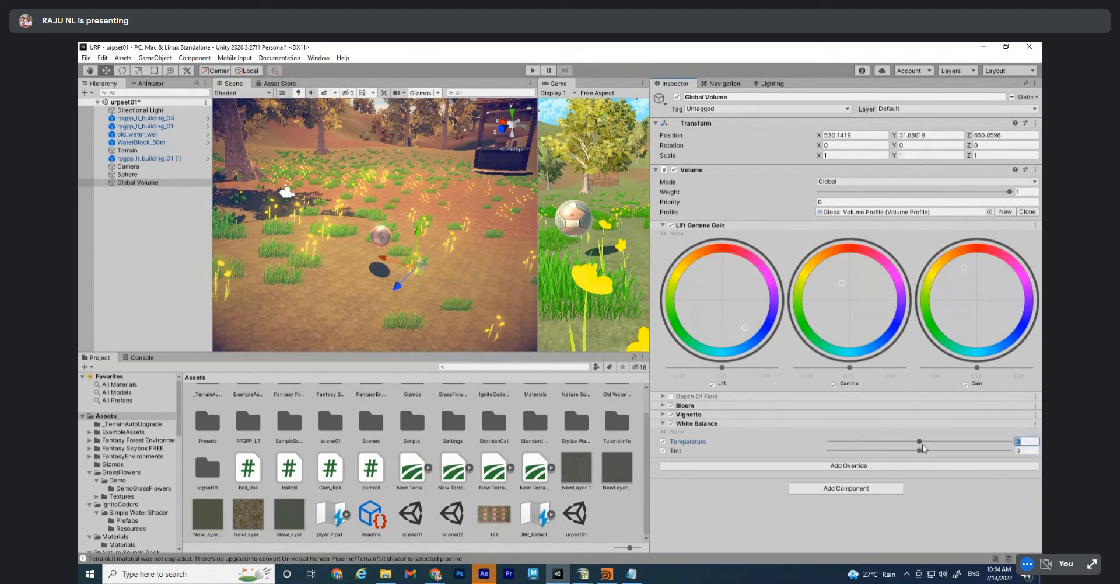
mouse_move(919, 446)
mouse_down()
mouse_move(870, 450)
mouse_move(978, 451)
mouse_move(852, 454)
mouse_move(974, 443)
mouse_move(872, 440)
mouse_move(921, 452)
mouse_move(842, 450)
mouse_move(992, 451)
mouse_move(834, 451)
mouse_move(933, 444)
mouse_up()
alt+drag(393, 282, 361, 169)
alt+drag(394, 262, 459, 256)
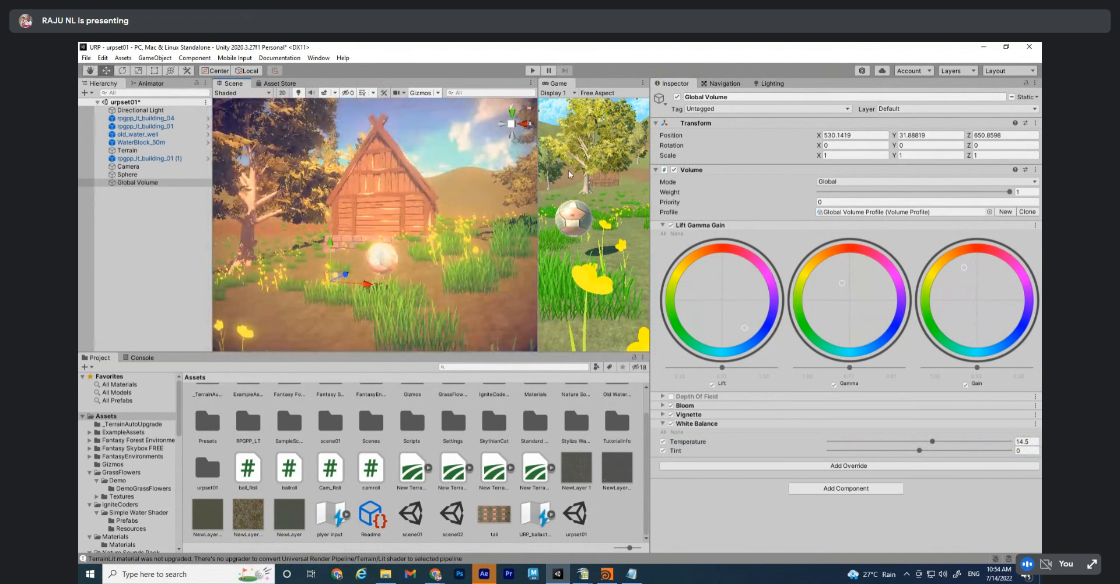
Open the scene01 scene from the project's Assets folder
click(85, 58)
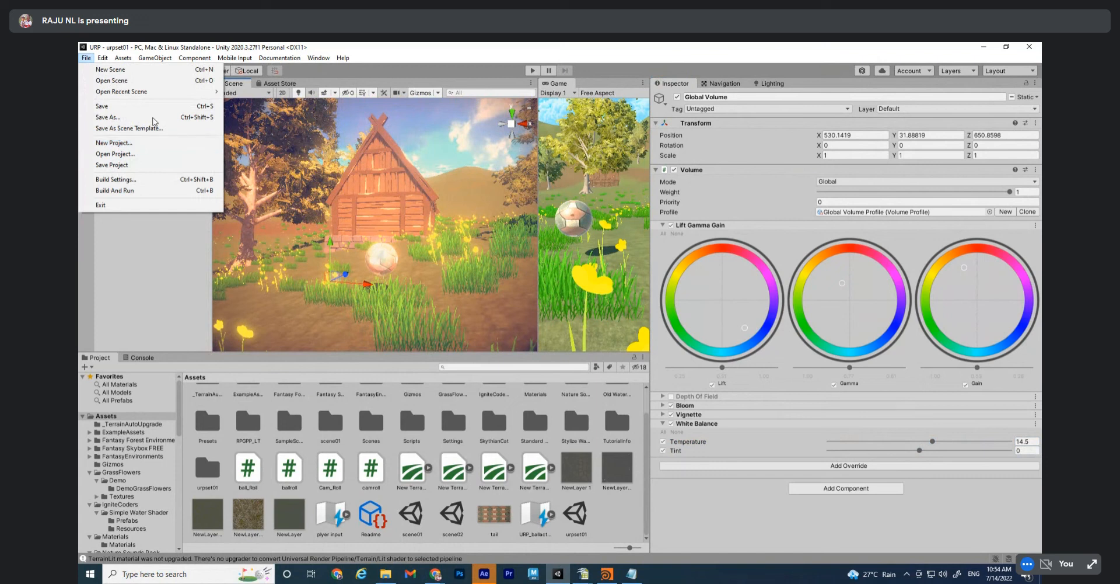
mouse_move(164, 92)
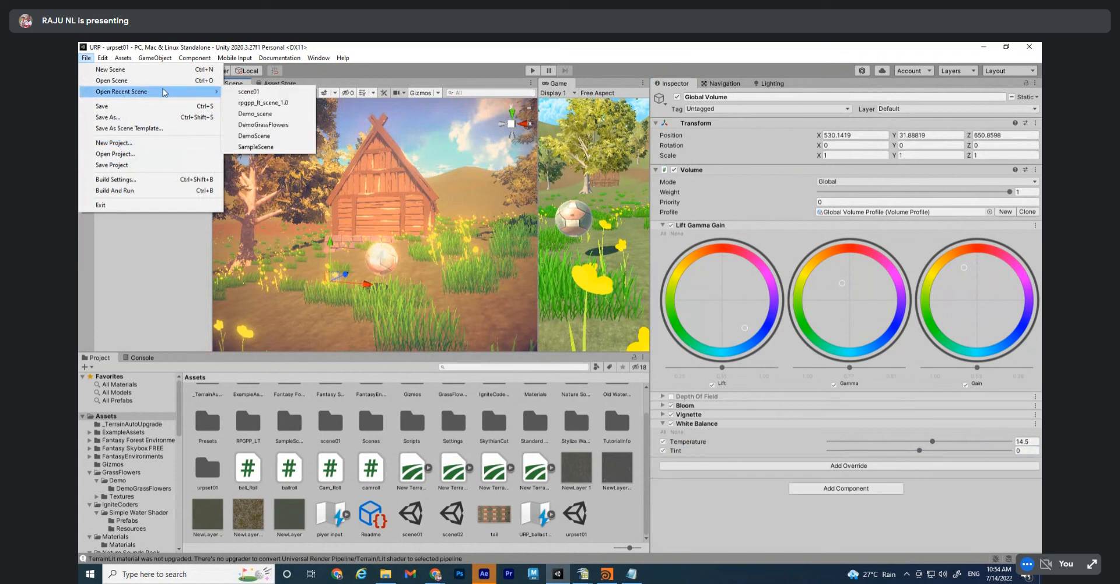
click(279, 115)
click(86, 58)
click(116, 81)
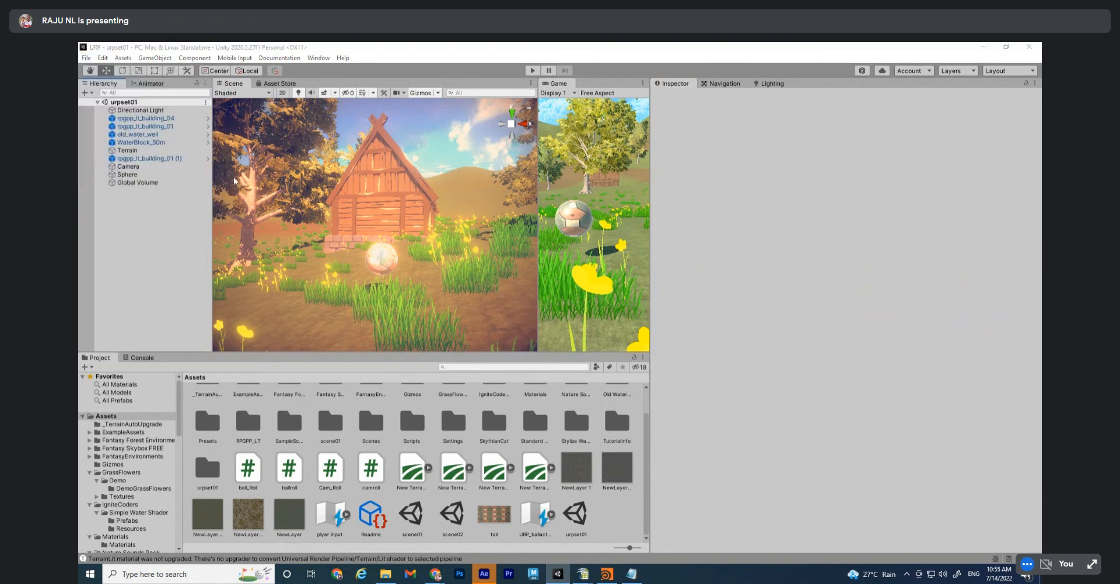
scroll(235, 233, down, 5)
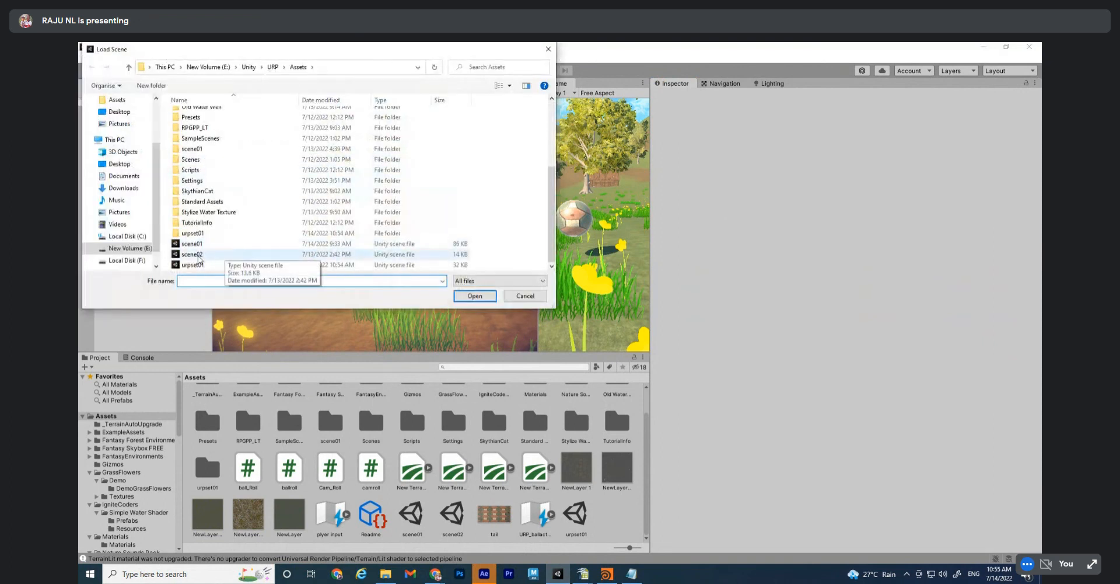
double_click(196, 244)
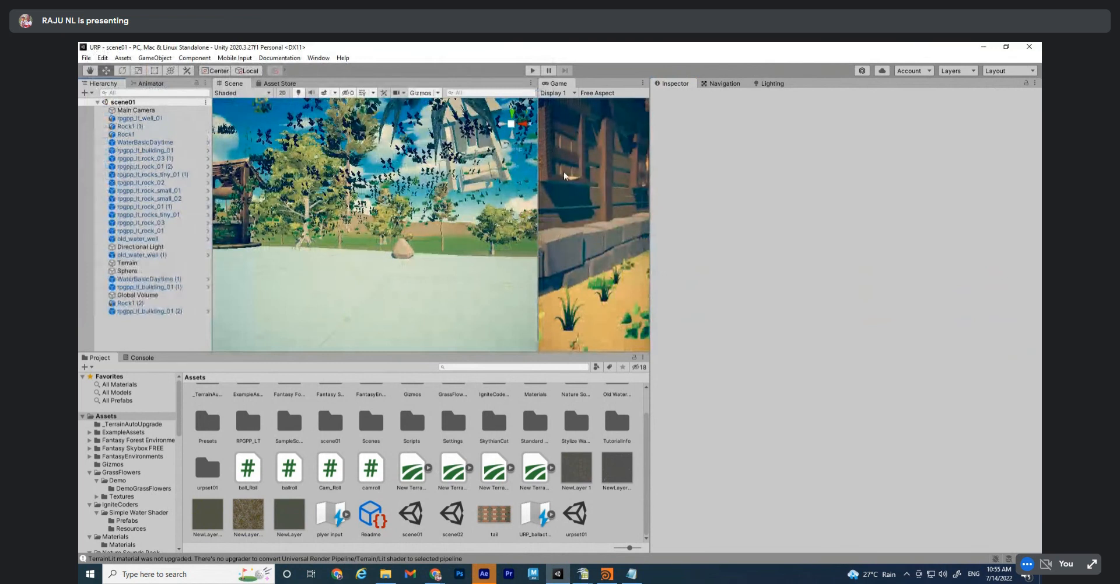
Widen the Game view, look over scene01's terrain, and play-test rolling the ball before stopping play mode
drag(537, 174, 506, 174)
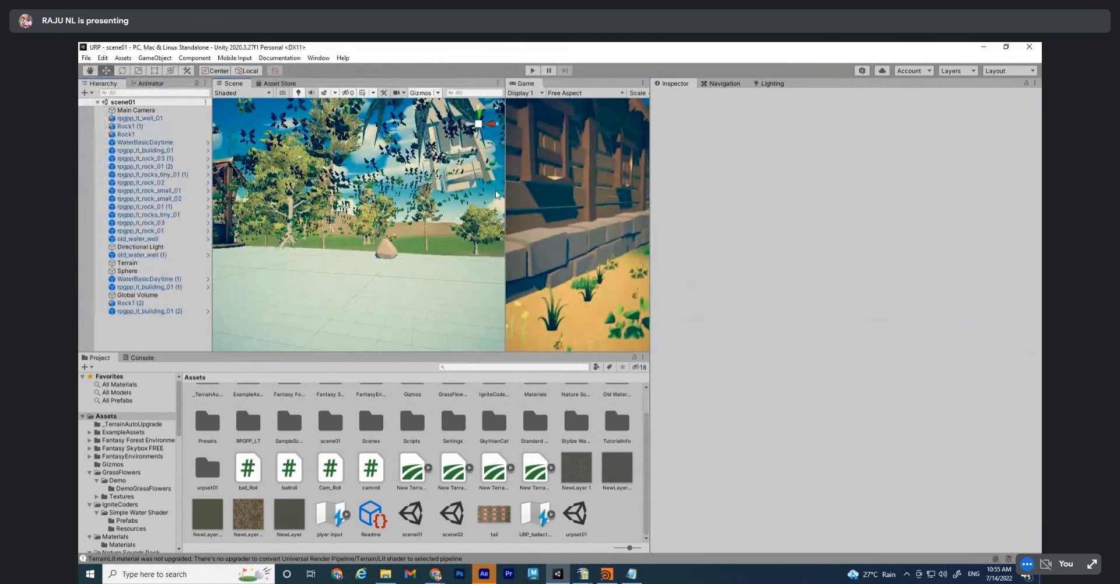
alt+drag(318, 163, 408, 222)
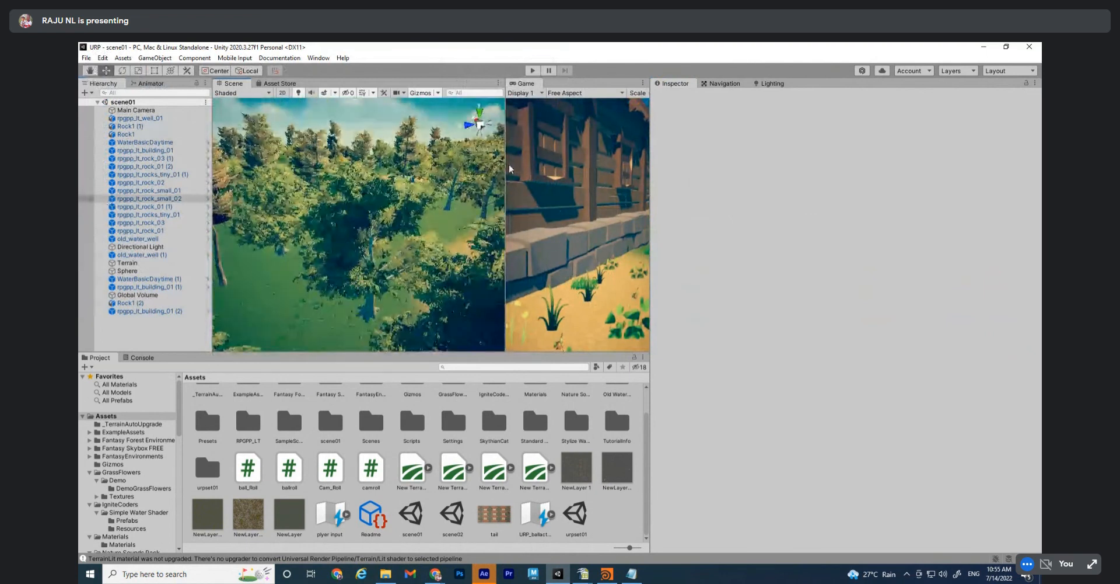
drag(505, 157, 369, 161)
alt+drag(305, 197, 506, 207)
click(534, 70)
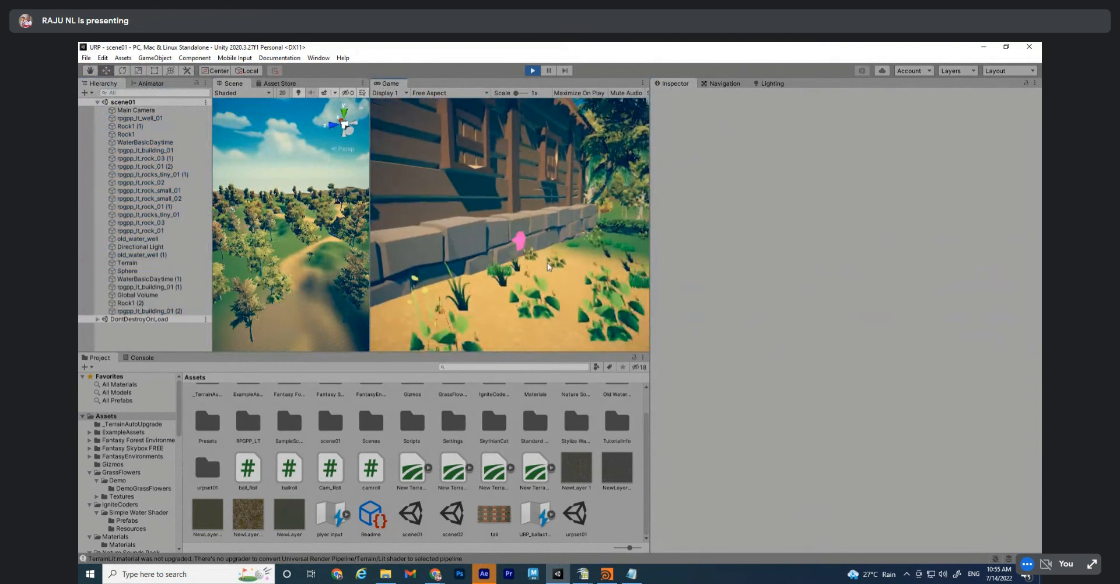
key(s)
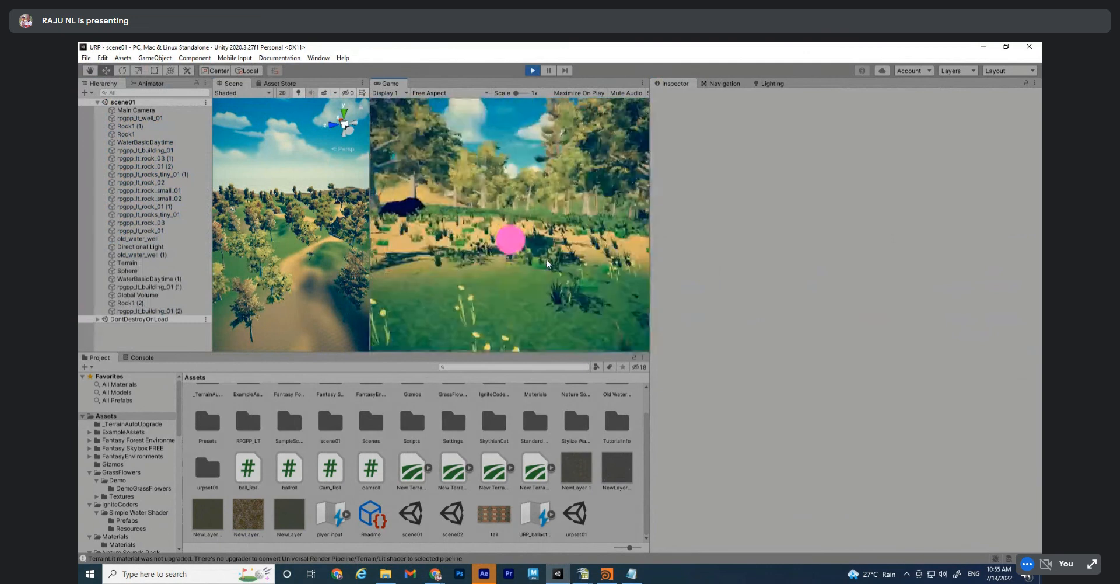
click(532, 70)
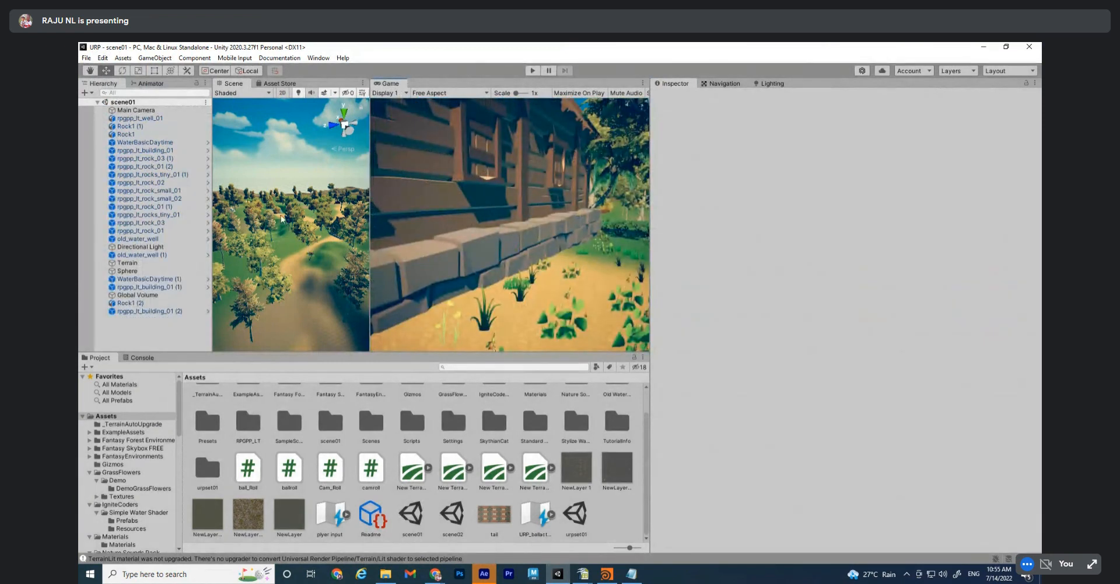
Find the Sphere beside the house wall and move it along Z to about 569
click(127, 271)
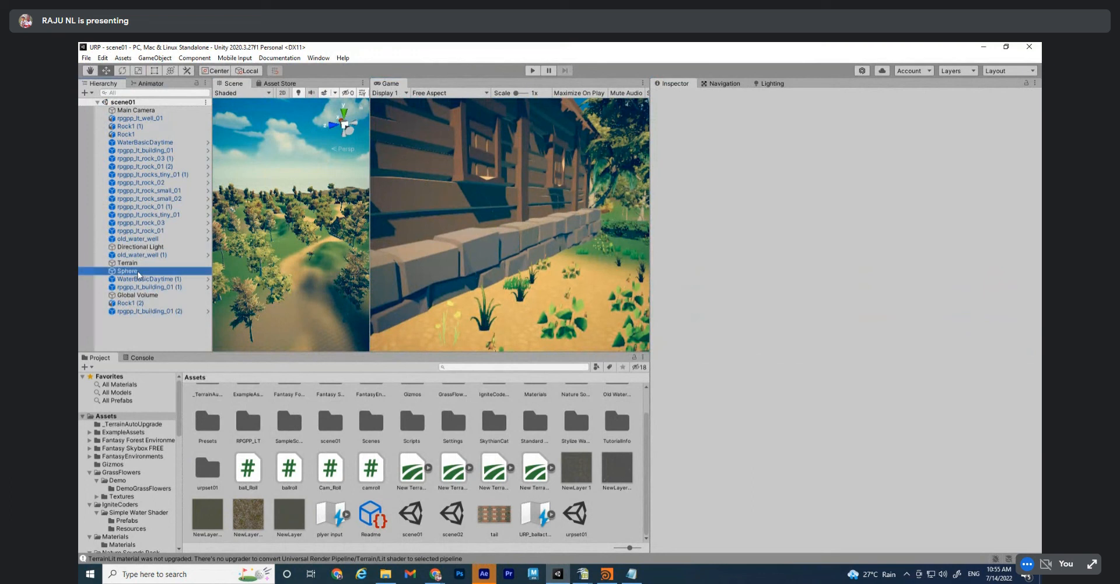
key(f)
scroll(289, 243, down, 5)
alt+drag(289, 243, 560, 280)
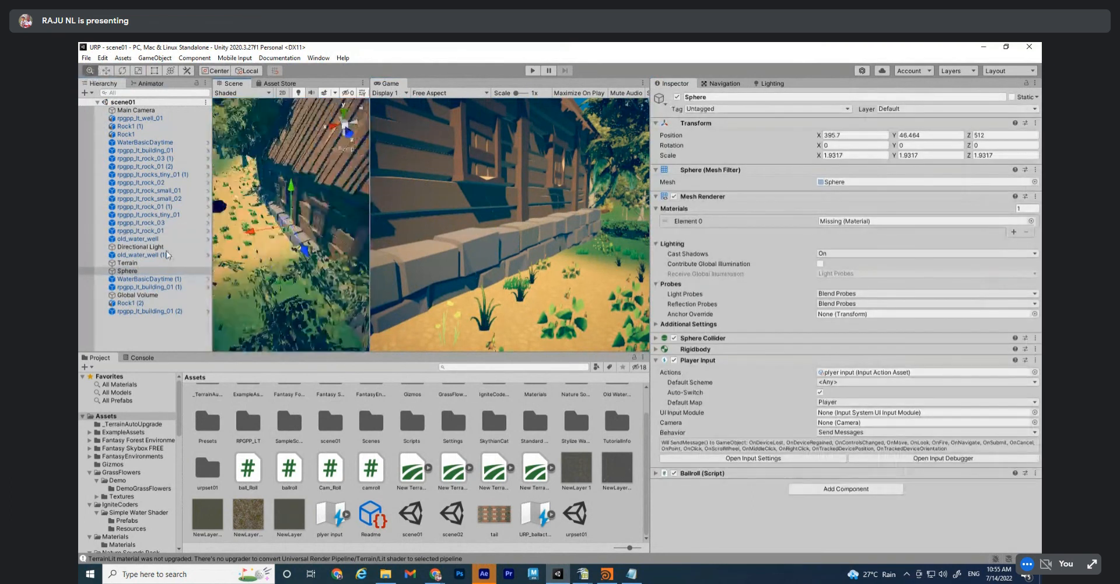
middle_drag(309, 255, 338, 265)
alt+right_drag(324, 256, 268, 247)
drag(318, 255, 359, 317)
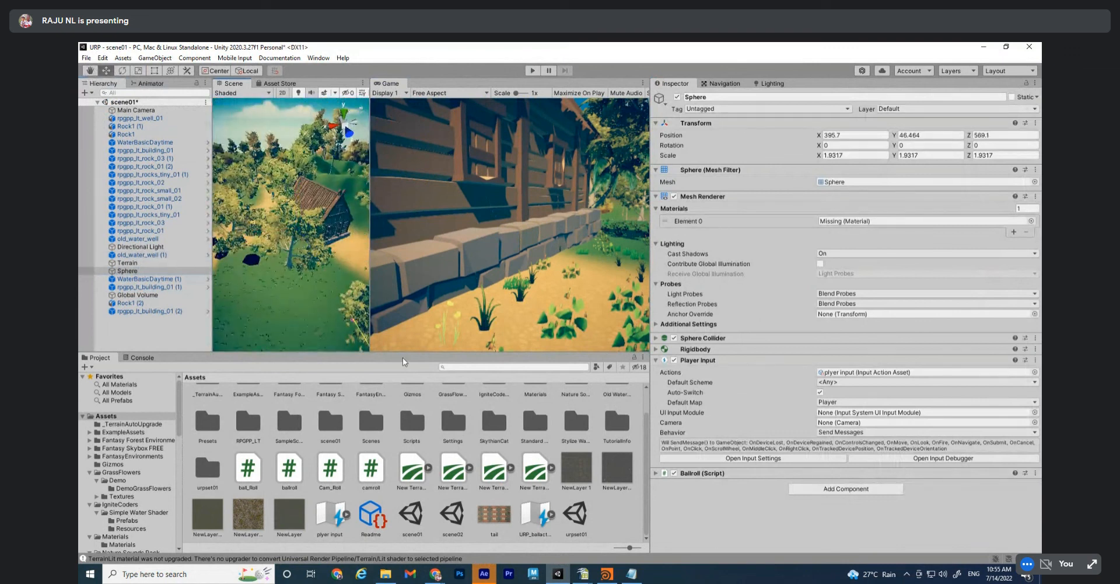
Move the Sphere onto the open grass at about X 409.5, Z 555.4 and frame it in the Scene view
click(324, 326)
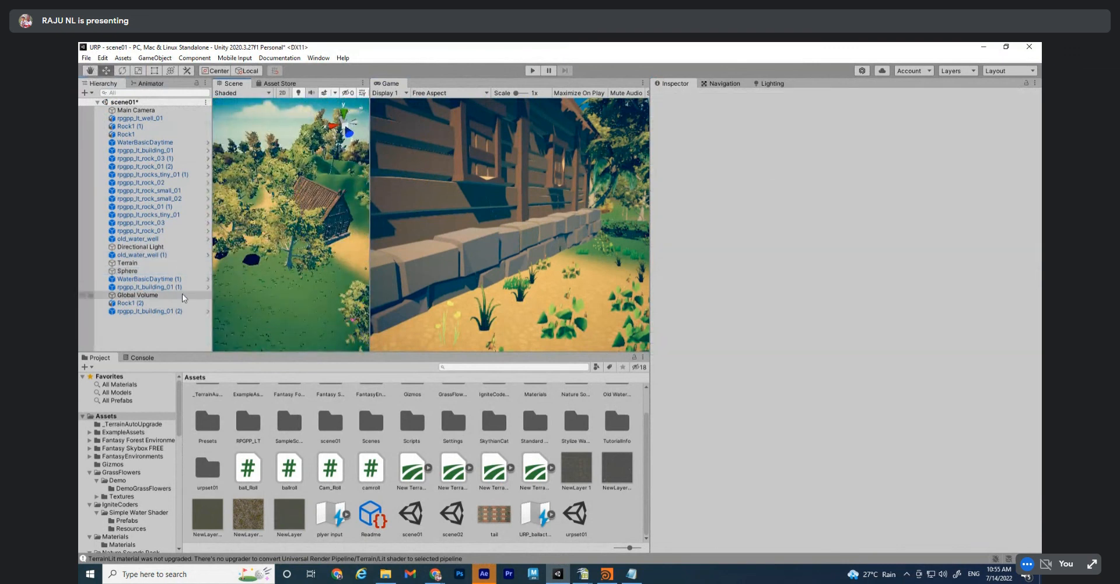
click(142, 301)
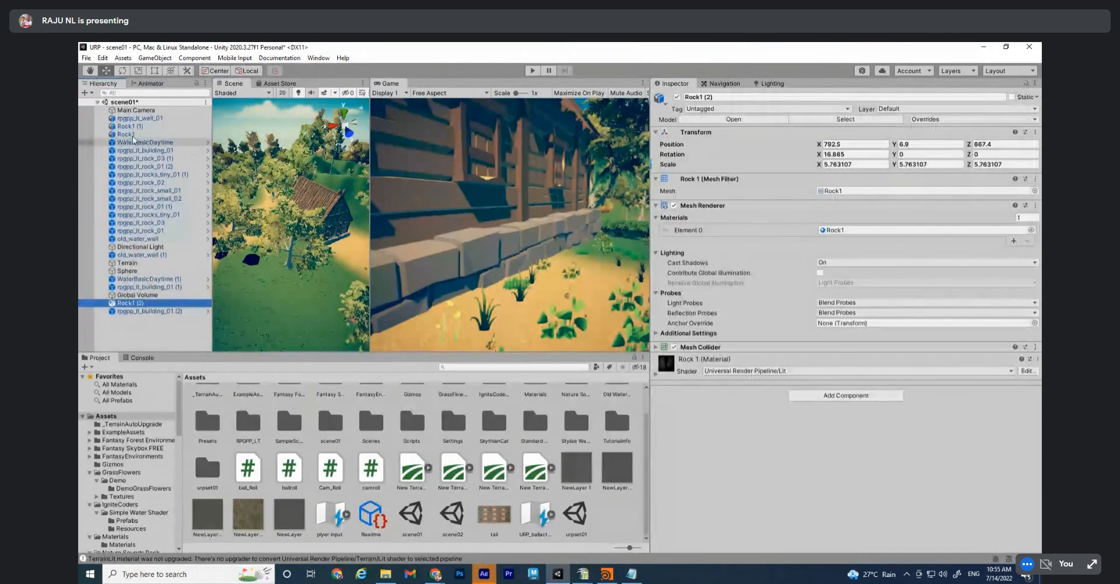
click(135, 271)
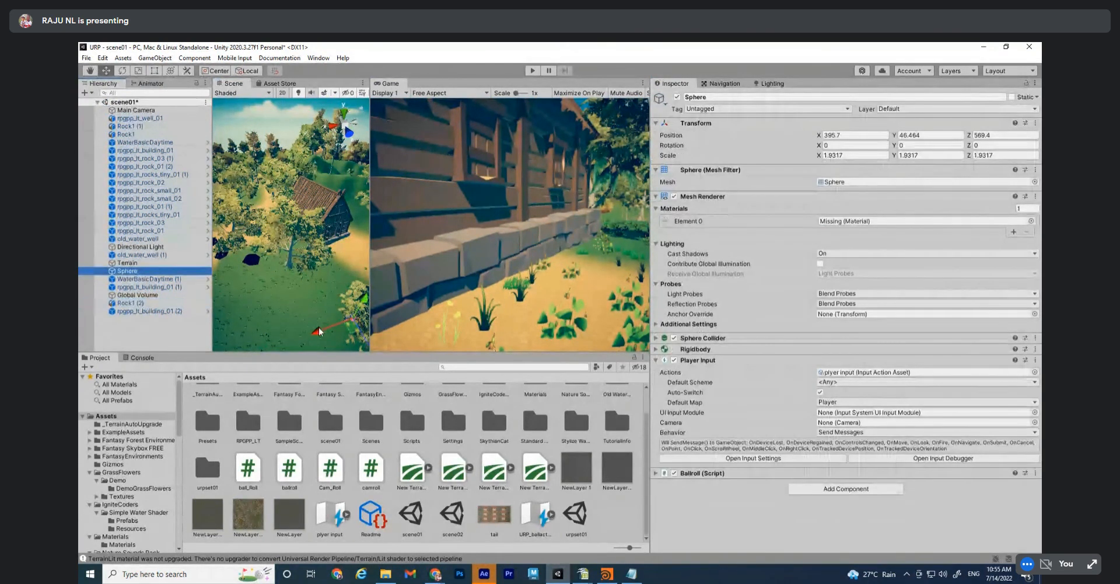
click(282, 337)
drag(281, 337, 192, 275)
key(f)
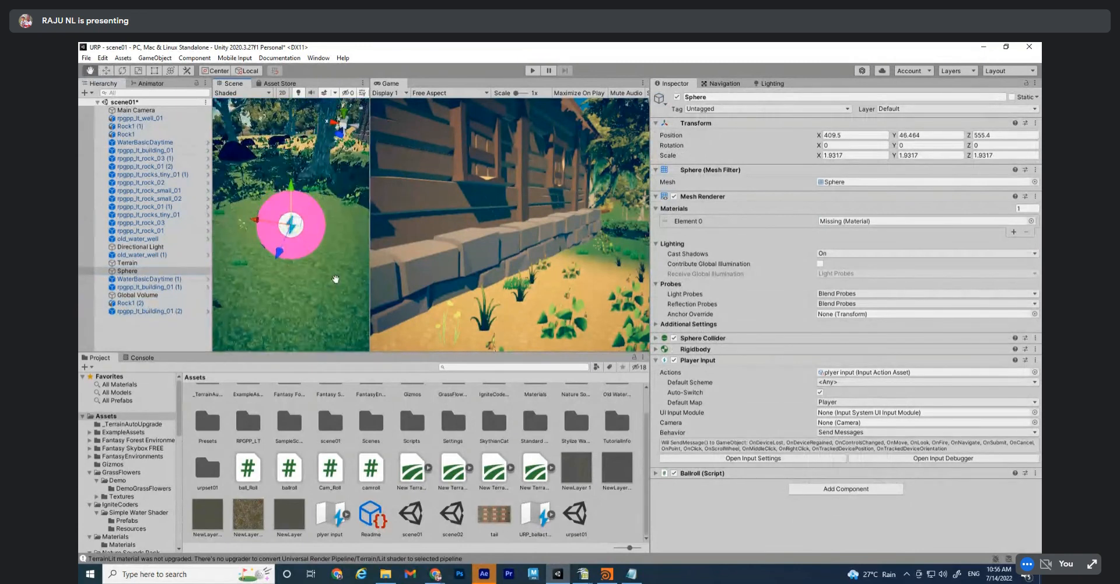
middle_drag(335, 279, 253, 187)
key(f)
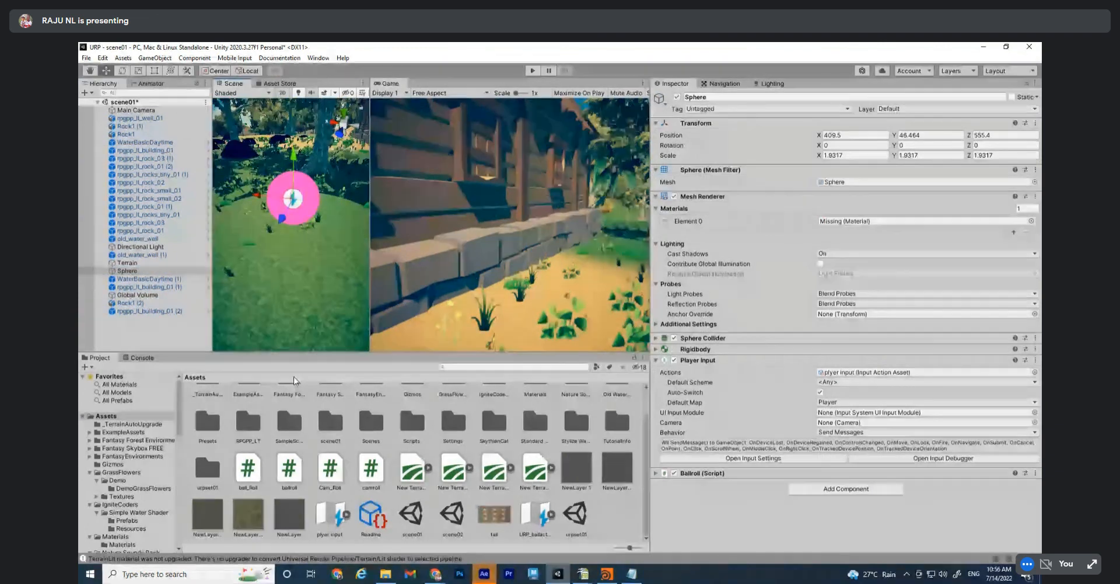
Apply the New Material asset from the Materials folder to the Sphere and view the ball from above
scroll(281, 378, up, 2)
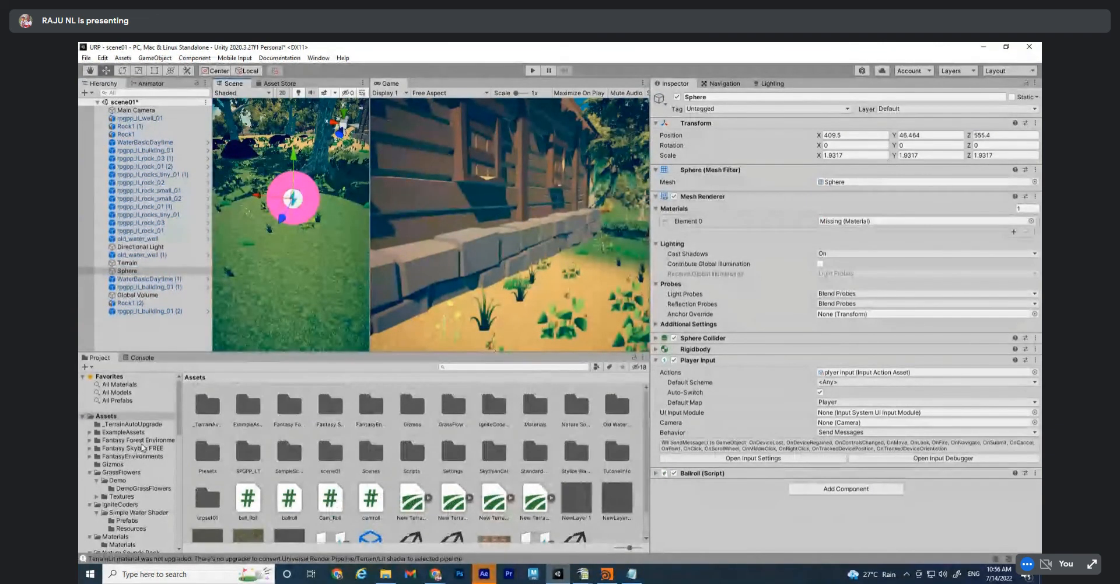
scroll(143, 447, down, 5)
scroll(142, 448, up, 5)
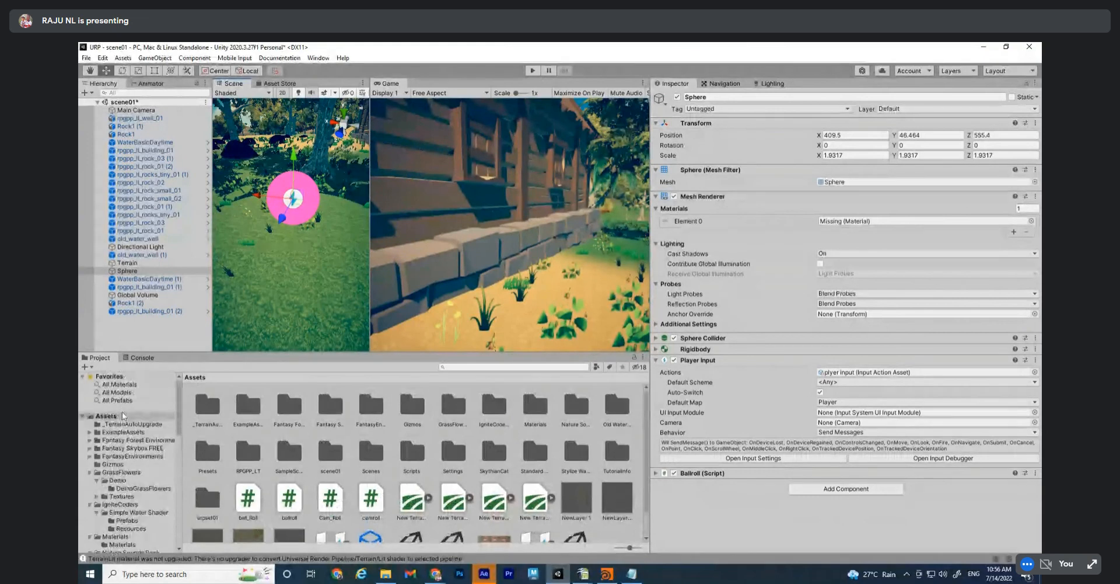
click(108, 416)
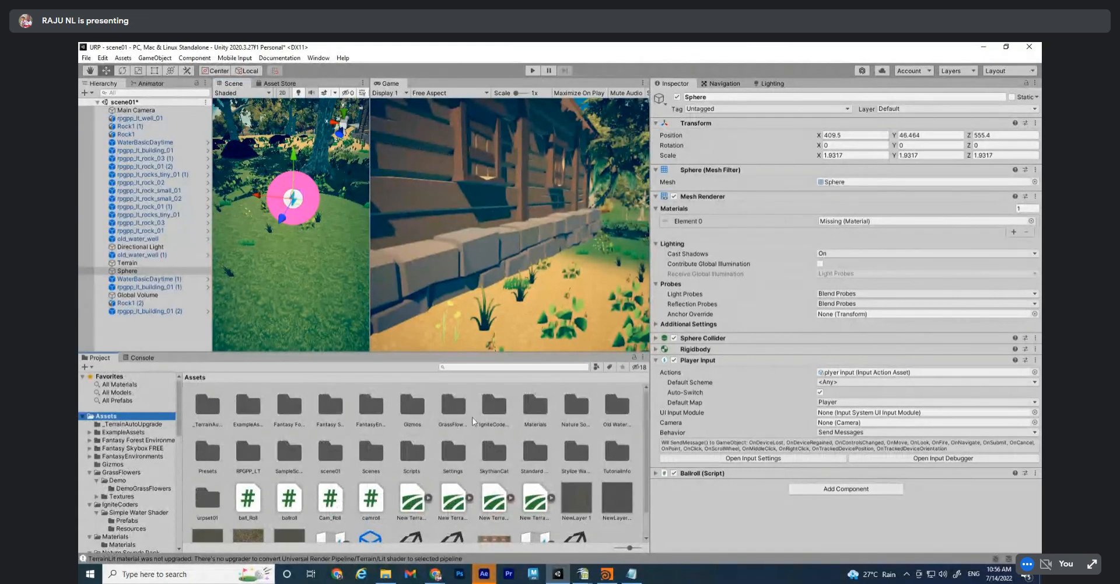
double_click(541, 411)
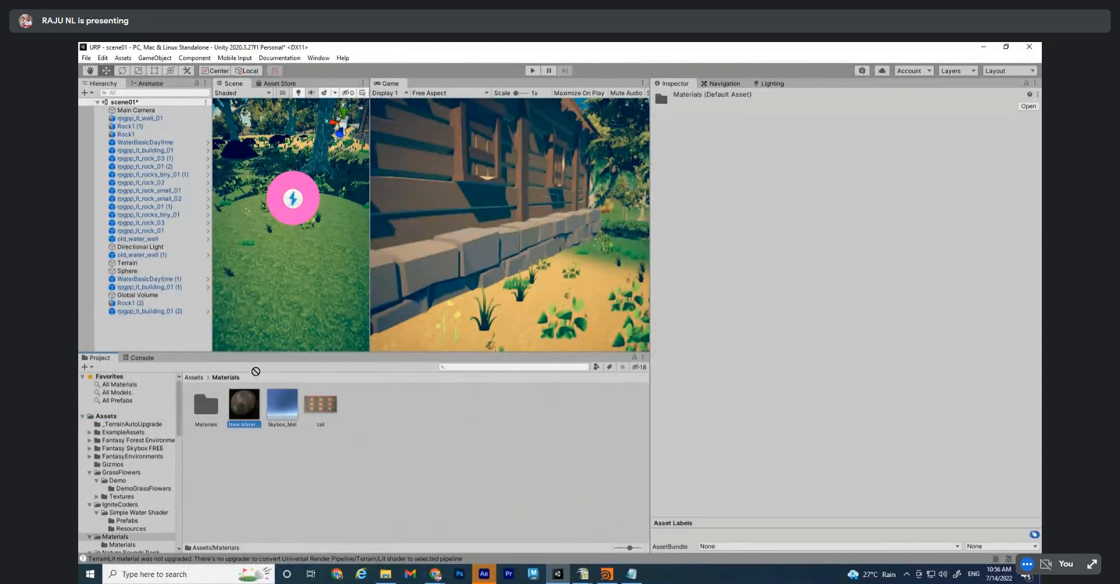
drag(255, 371, 304, 196)
alt+right_drag(314, 241, 310, 270)
mouse_move(310, 270)
alt+mouse_down()
mouse_move(309, 294)
mouse_move(295, 278)
mouse_move(323, 286)
alt+mouse_up()
alt+right_drag(323, 286, 342, 282)
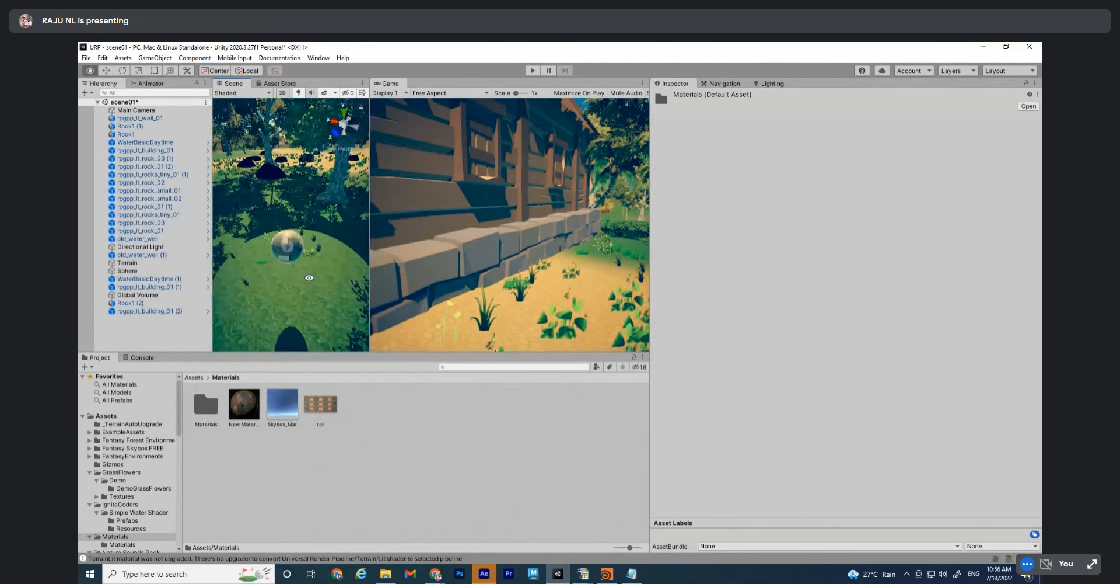
Align the Main Camera with the current Scene view of the ball
click(141, 111)
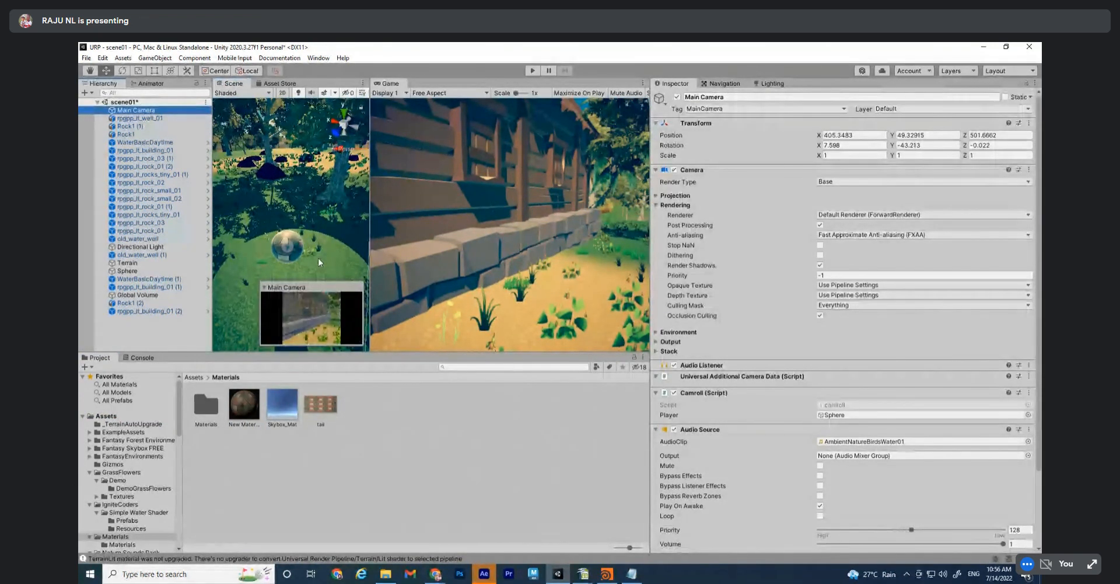
key(ctrl+shift+f)
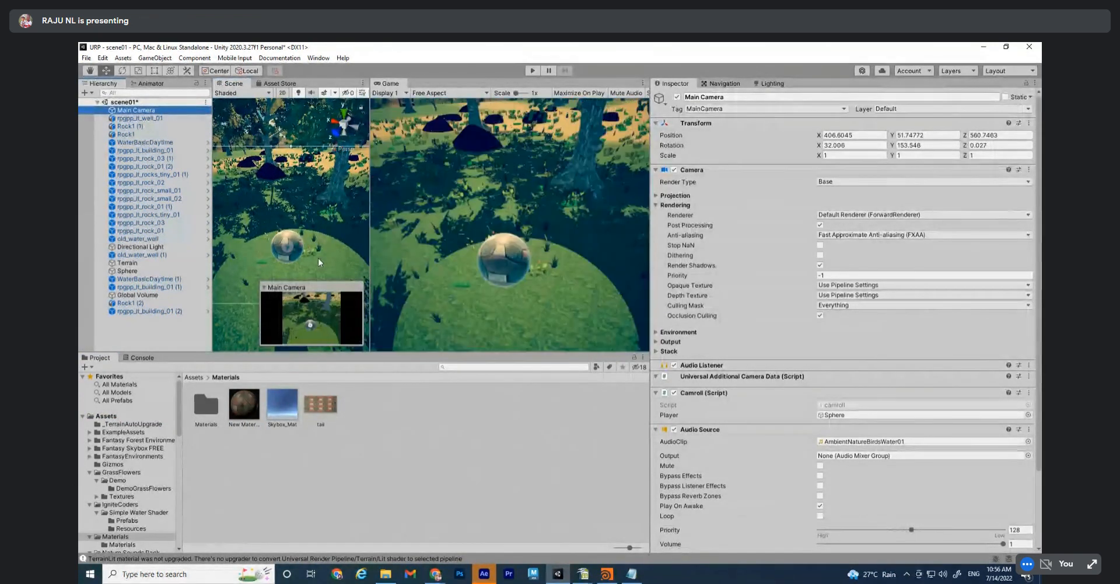
Dock the Game view alongside the Scene view's tab and start playing scene01
drag(390, 86, 262, 86)
click(531, 70)
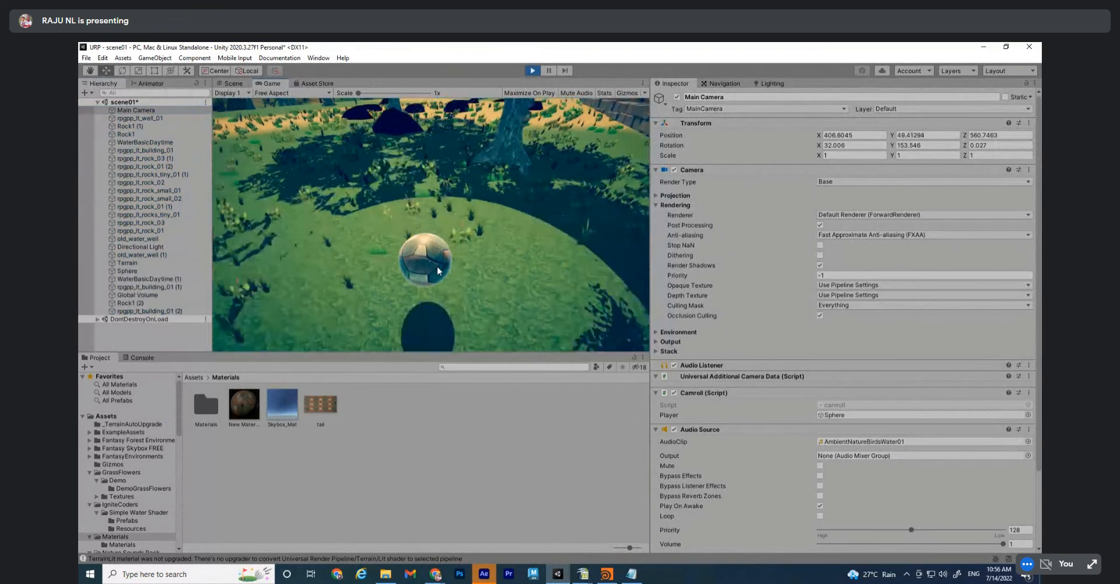
Play-test the ball by rolling it across the grass and sandy terrain, and stop the game
key(Up)
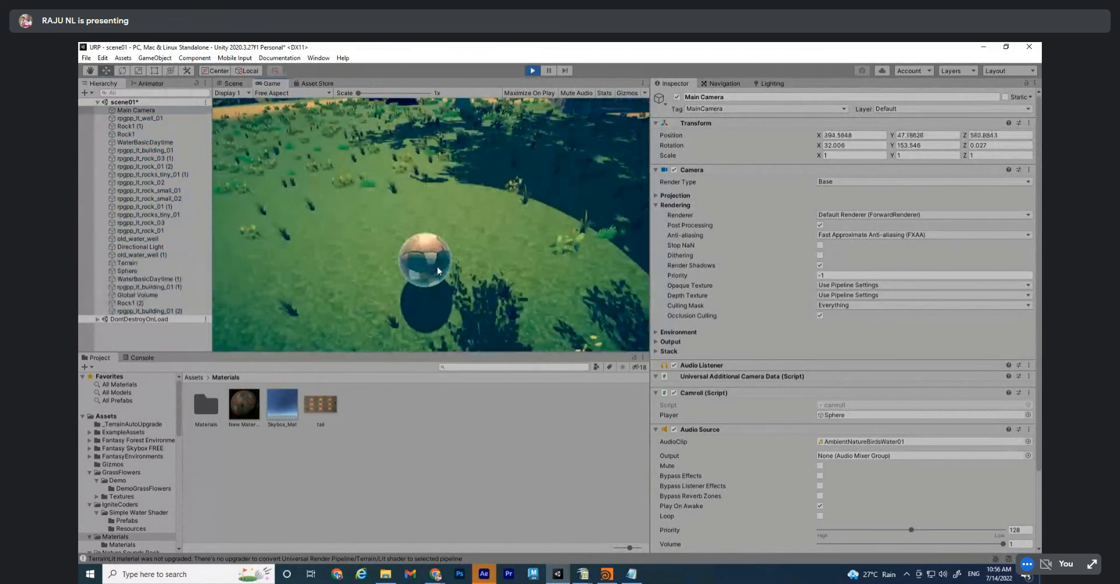
key(Left)
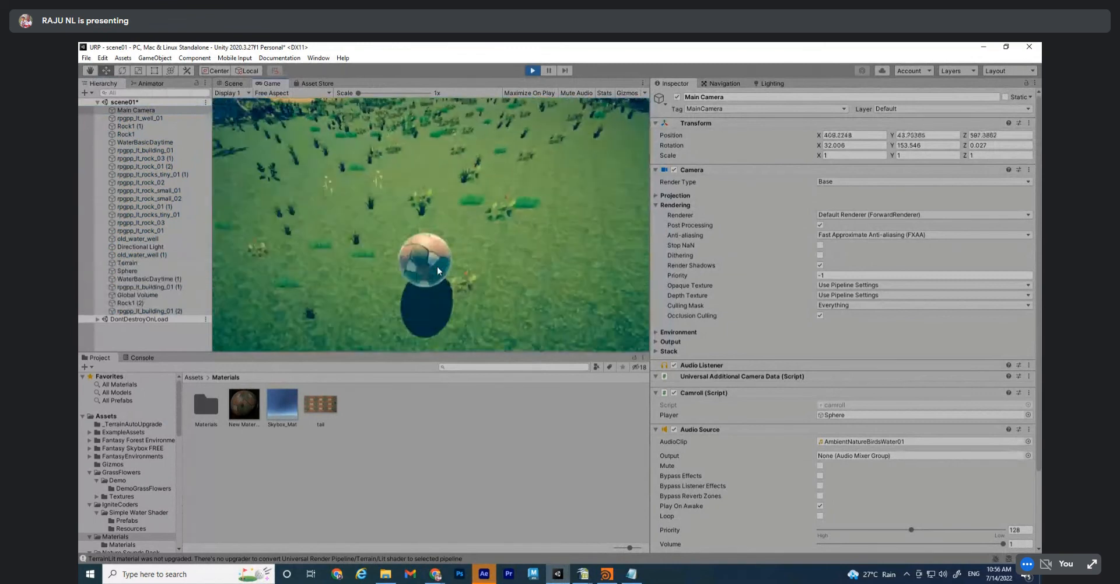
key(Up)
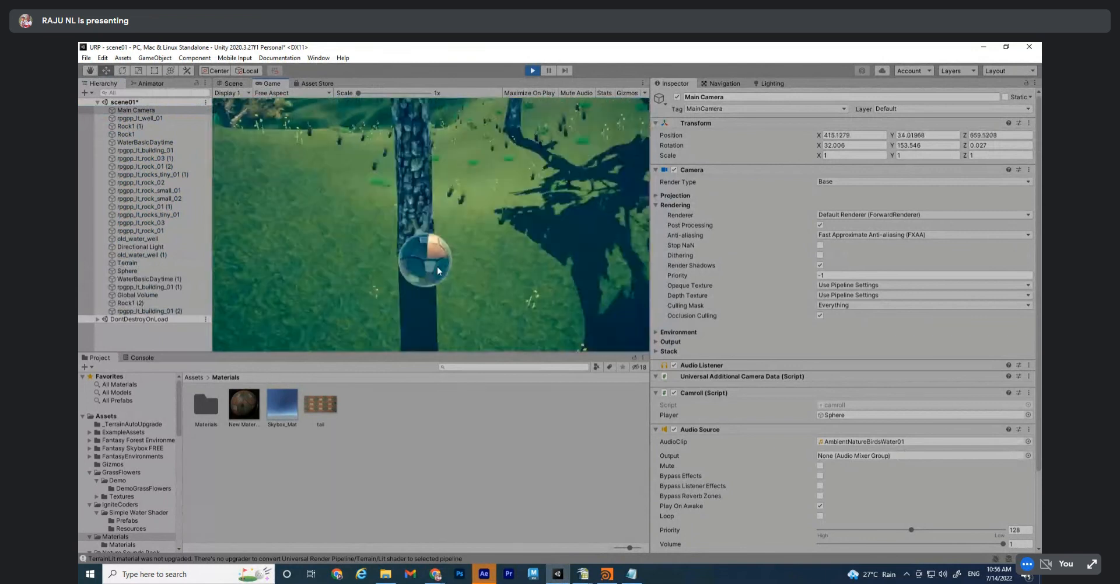
key(Up)
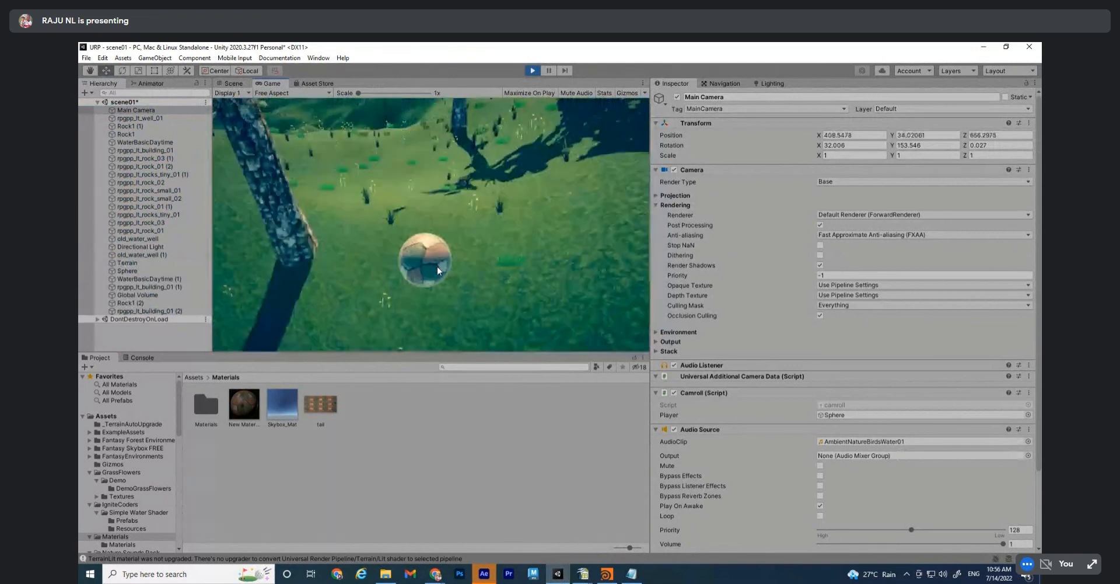
key(Up)
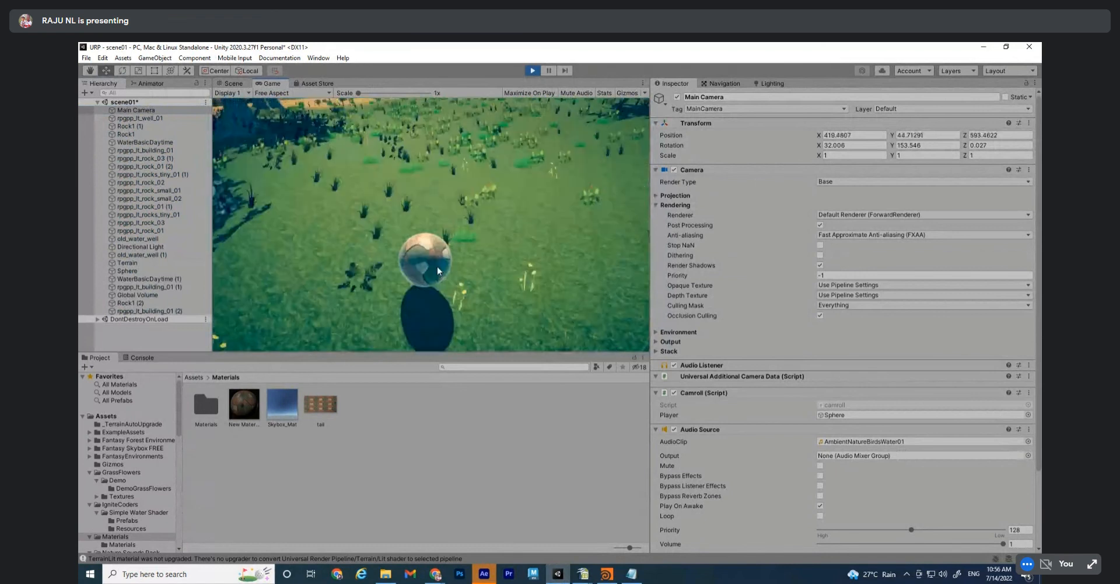
key(Up)
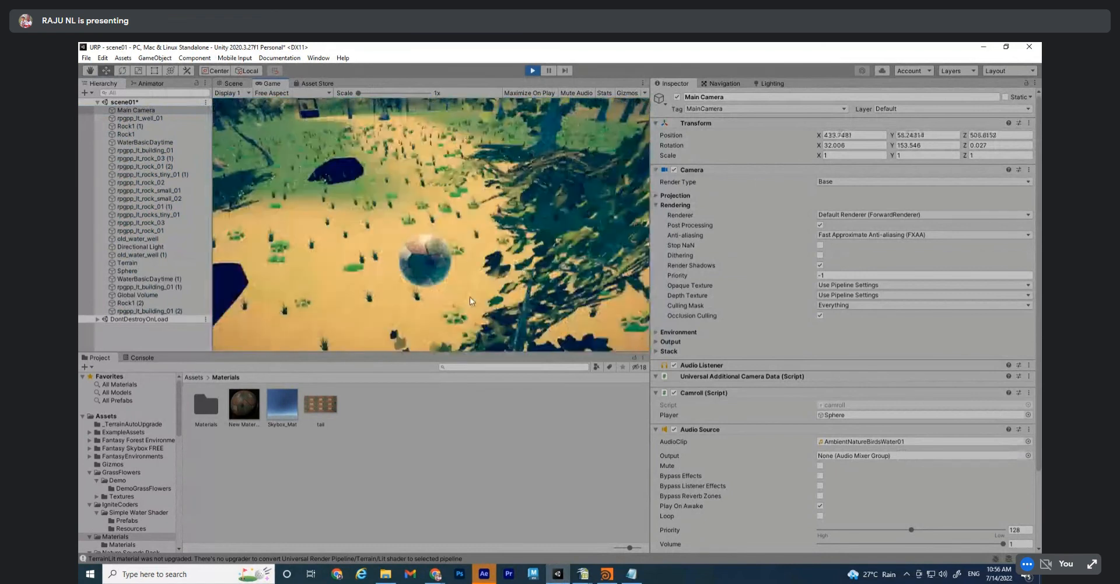
key(Up)
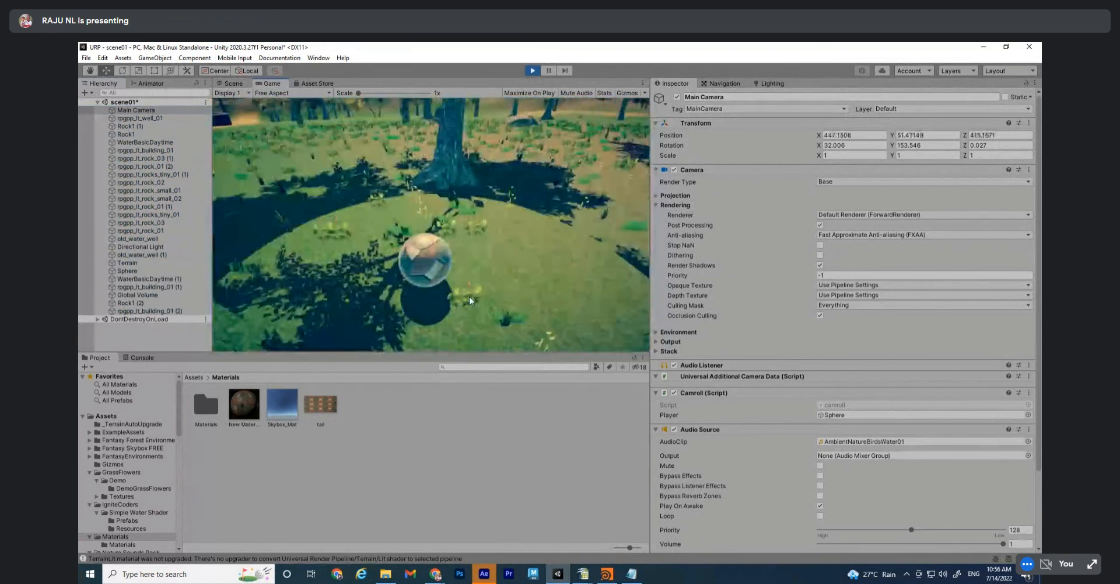
key(Up)
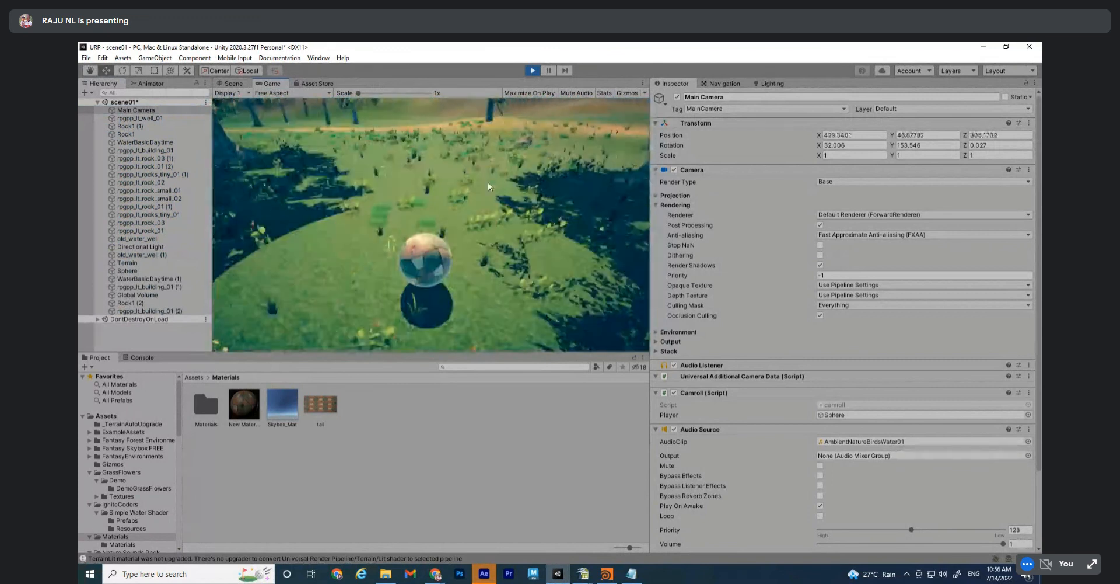
click(532, 70)
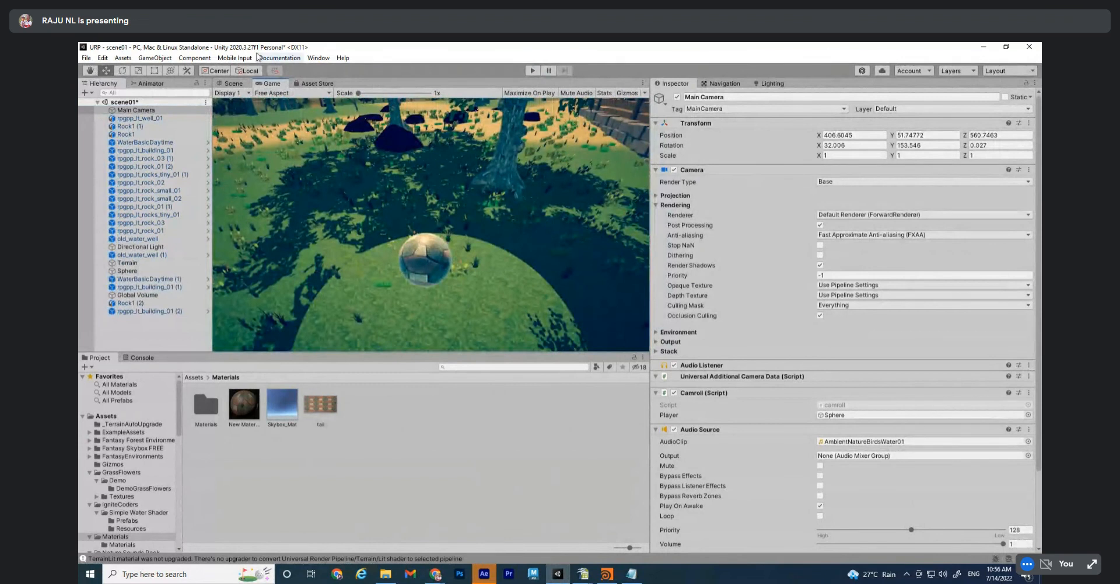
Frame the Sphere near ground level in the Scene view and dock the Game view side by side with it
click(239, 83)
alt+drag(433, 236, 432, 295)
alt+drag(416, 243, 345, 256)
alt+right_drag(374, 248, 466, 243)
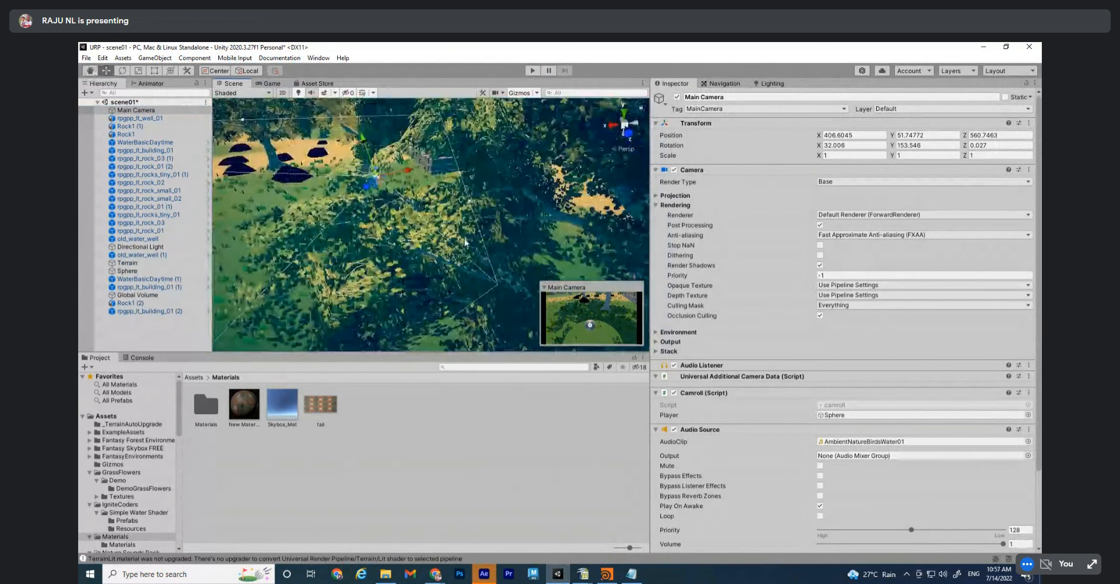
scroll(465, 242, down, 5)
scroll(466, 243, down, 5)
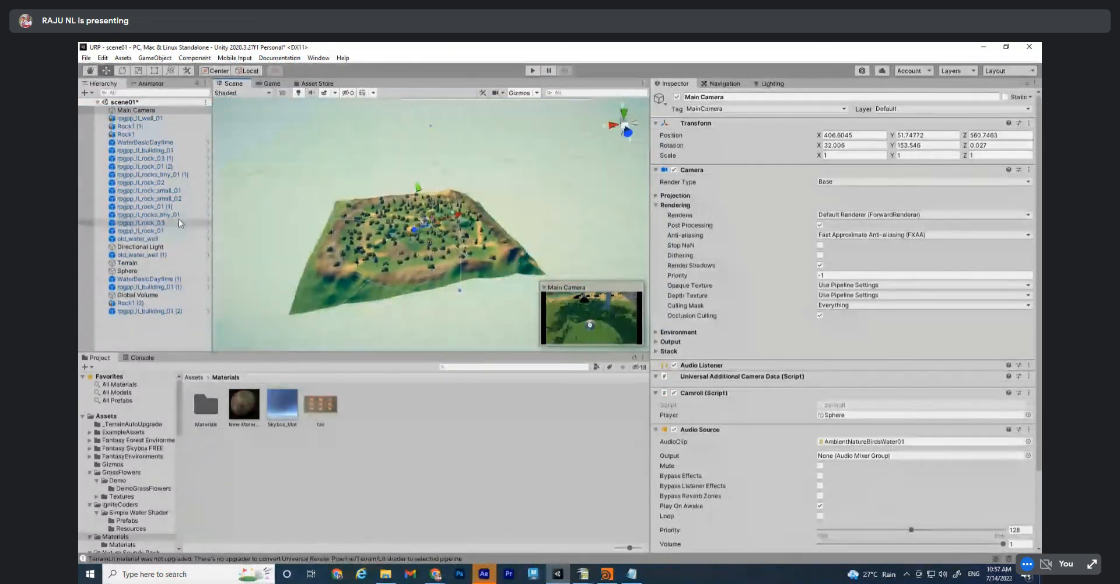
double_click(128, 271)
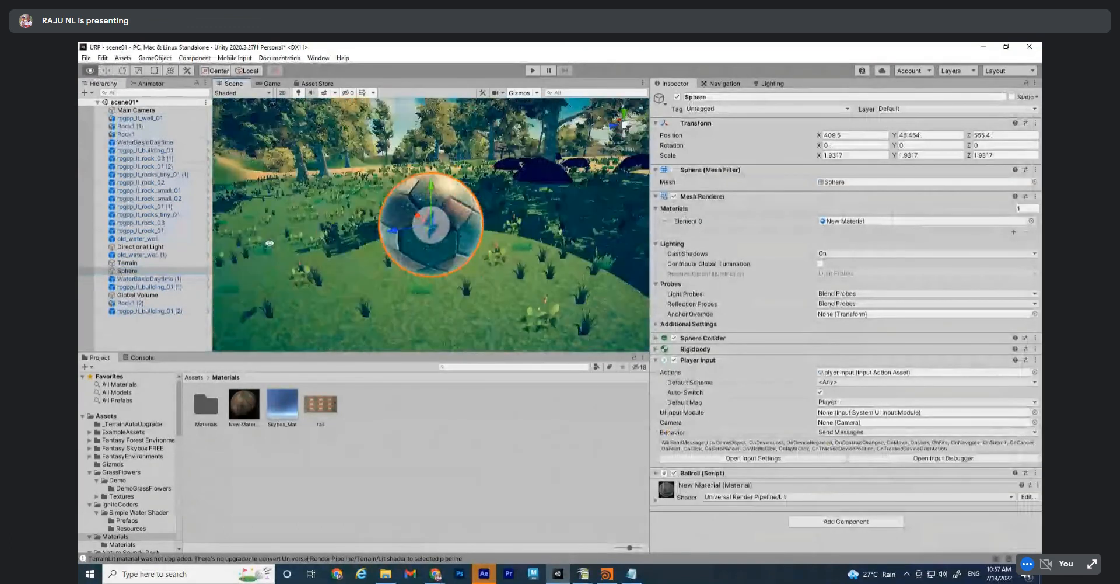
alt+drag(425, 185, 417, 215)
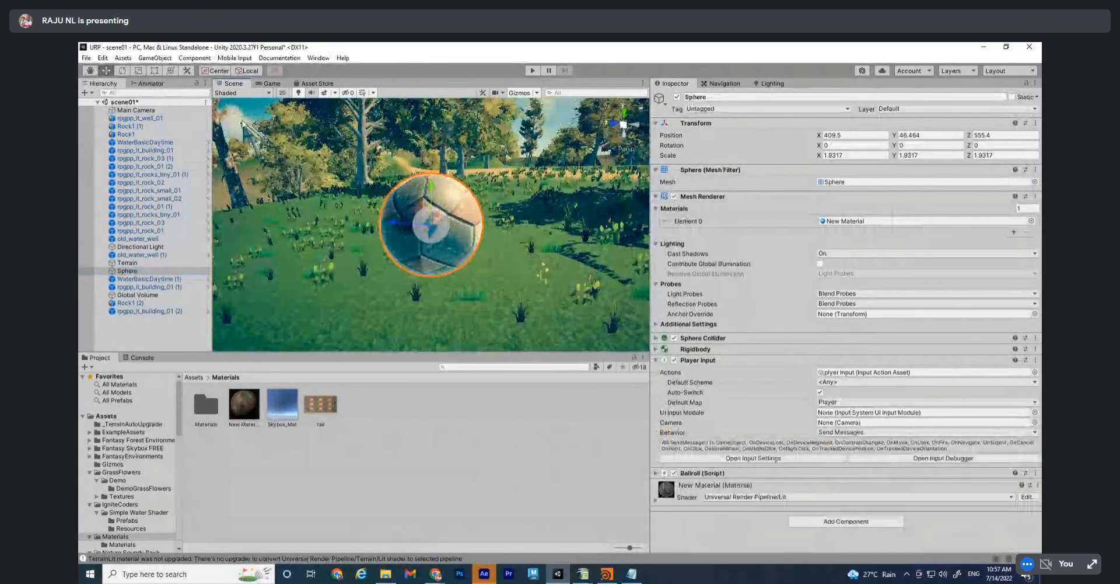
drag(272, 84, 608, 236)
drag(502, 204, 394, 266)
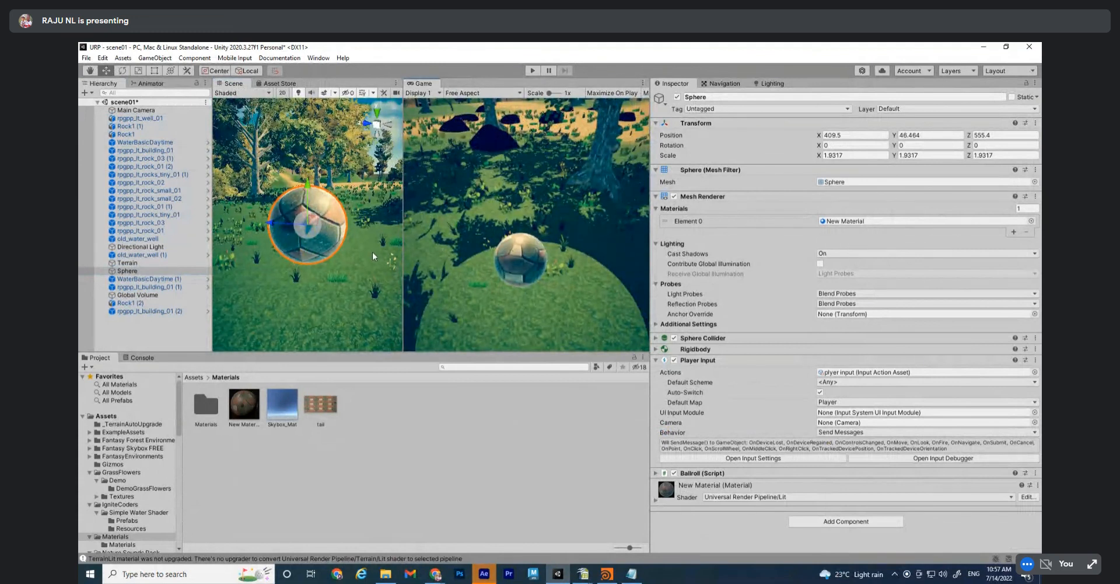
Align the Main Camera with a low Scene view of the ball facing the trees
scroll(351, 271, down, 10)
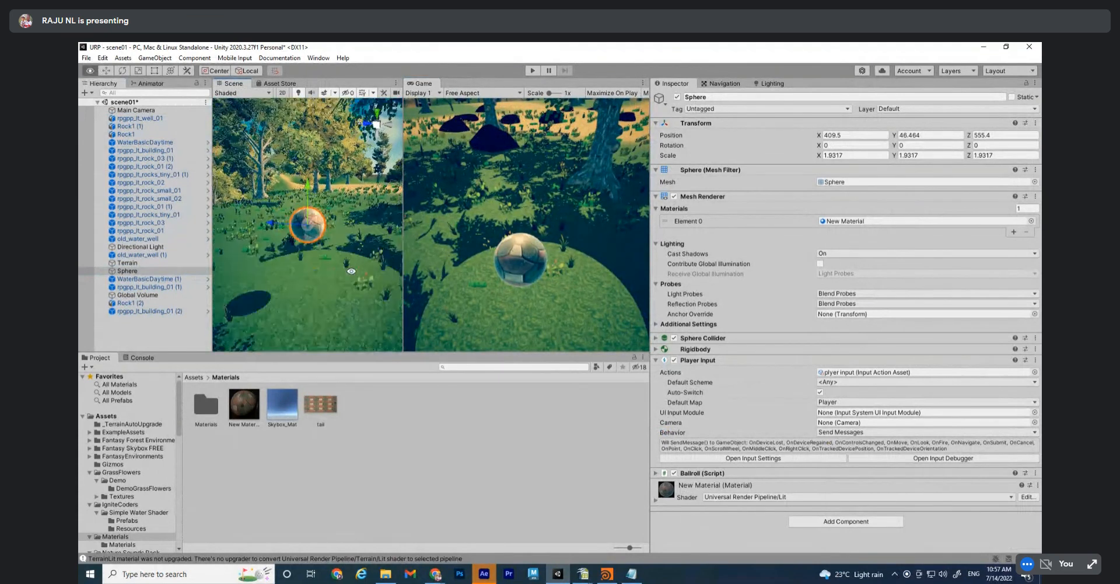
alt+drag(352, 269, 356, 245)
alt+right_drag(356, 245, 443, 299)
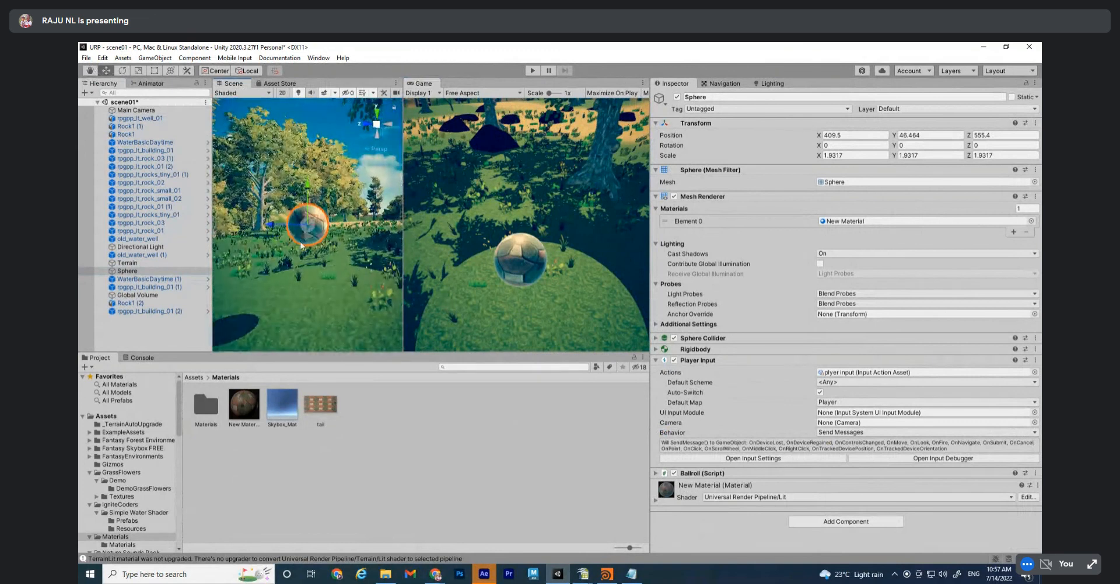
click(136, 109)
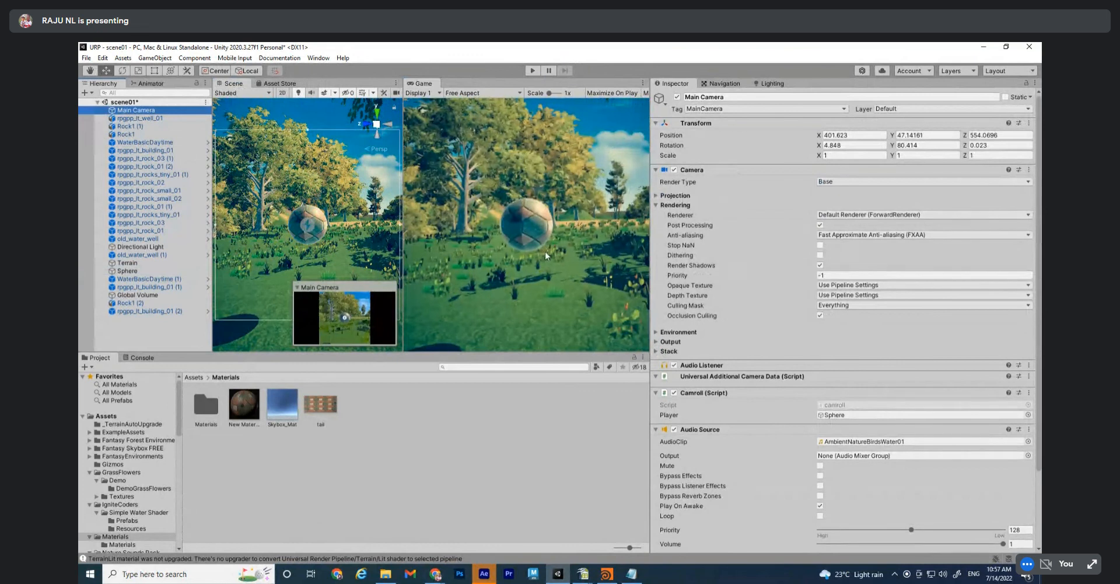
scroll(701, 421, down, 3)
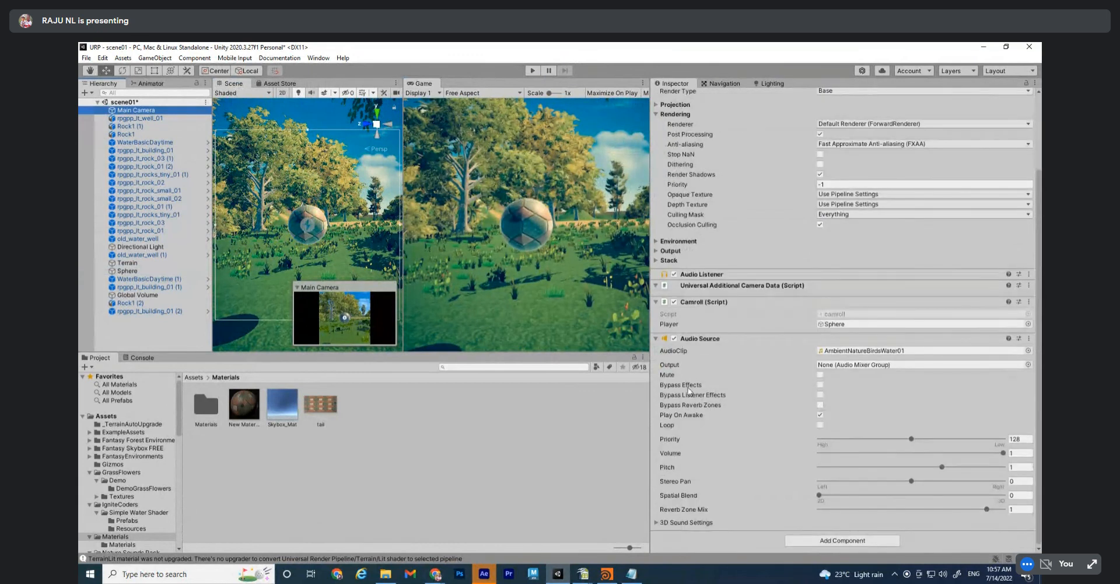
Try a Bloom intensity of 5 on the Global Volume and toggle Bloom off and on to compare
click(157, 295)
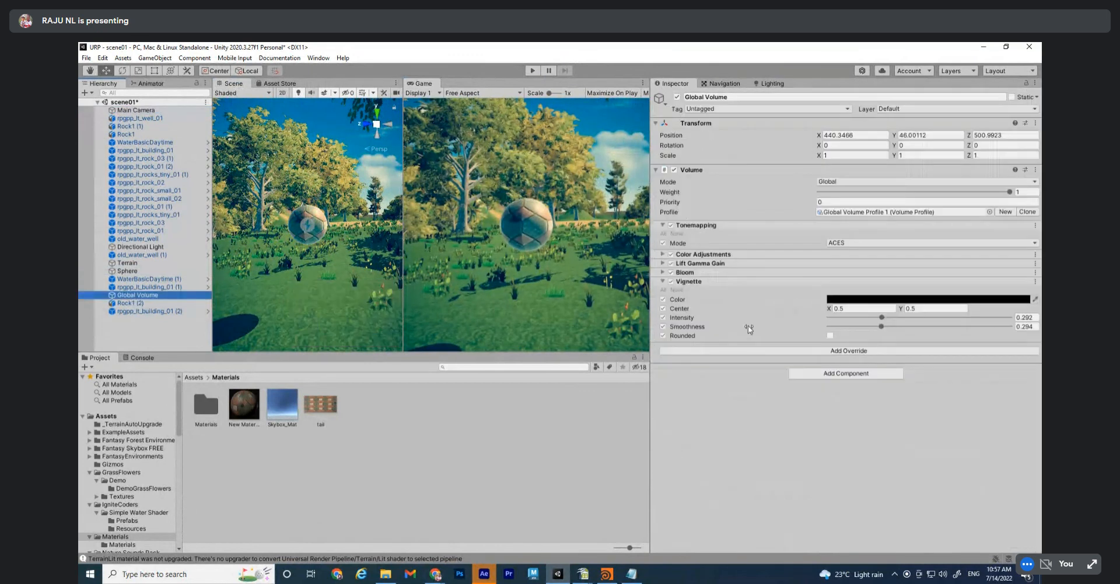
click(665, 281)
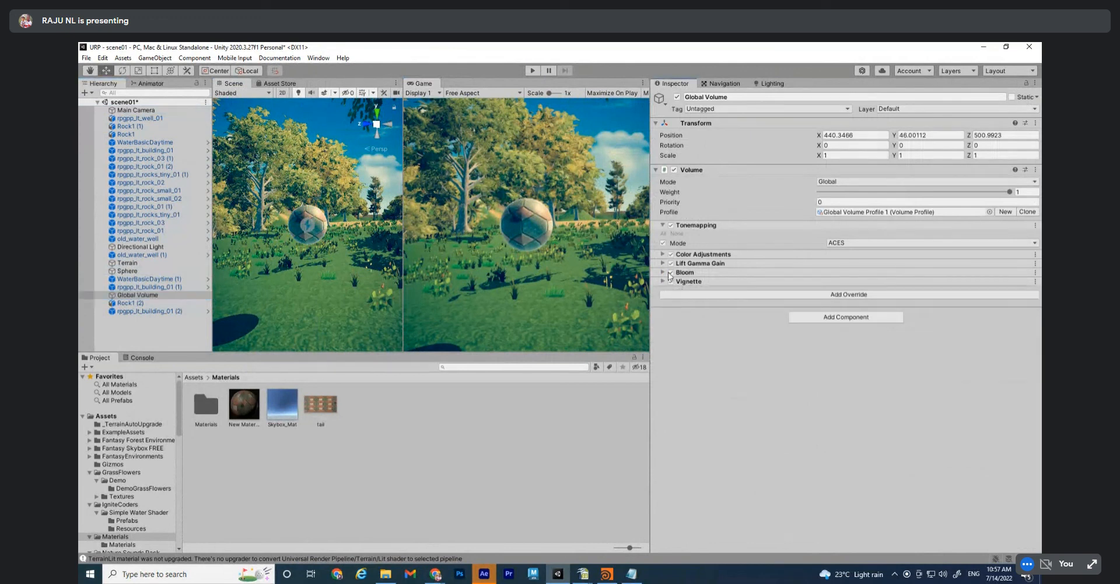
click(671, 272)
click(671, 273)
click(664, 272)
click(846, 309)
text(5)
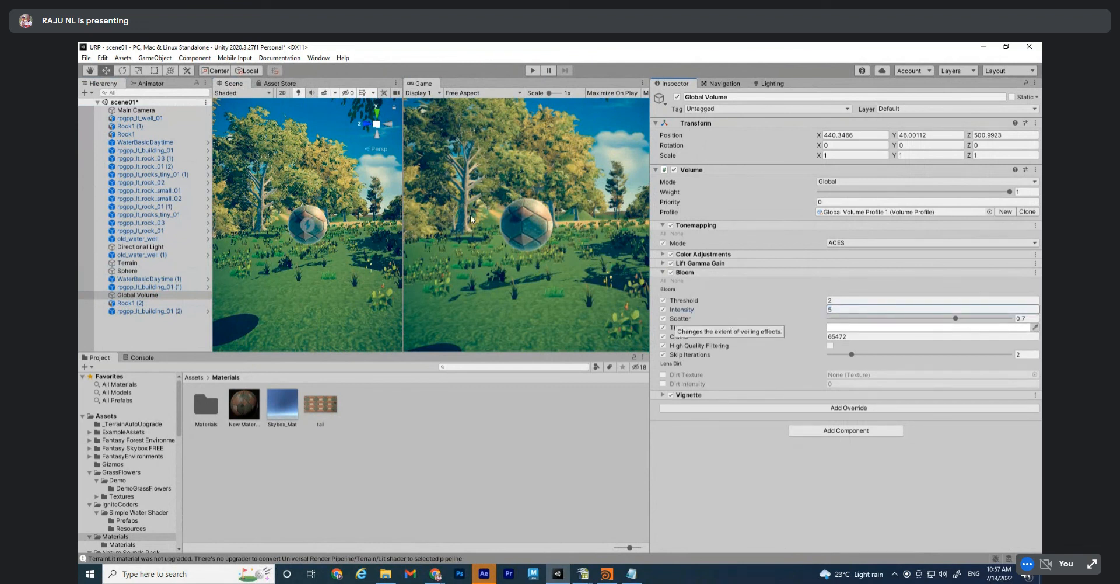
click(671, 273)
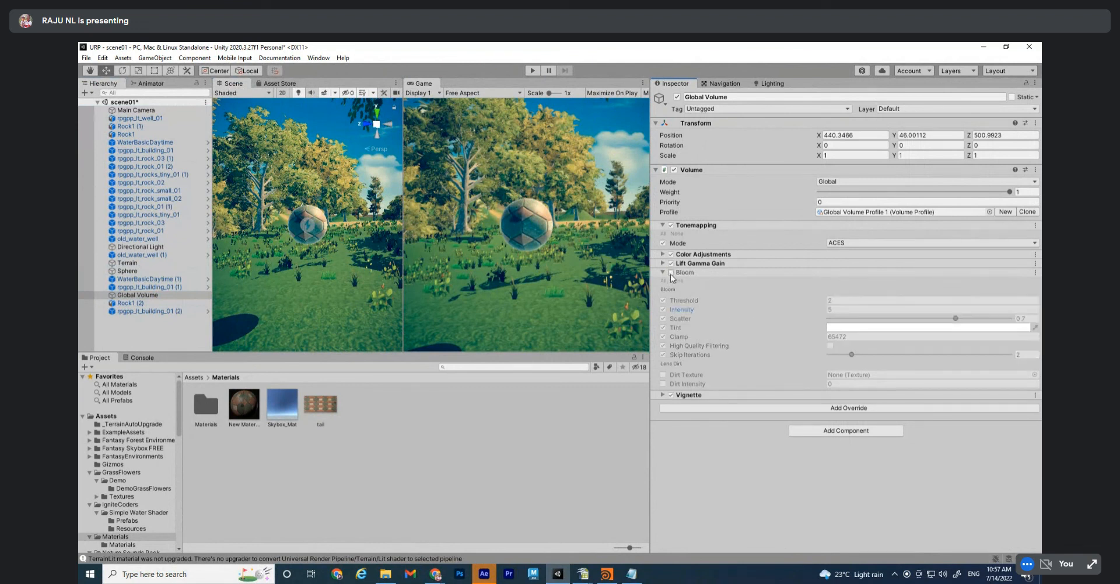
click(671, 273)
click(671, 272)
click(671, 273)
Remove the existing Bloom override from the Global Volume and add a fresh Bloom post-processing override
click(689, 274)
right_click(689, 275)
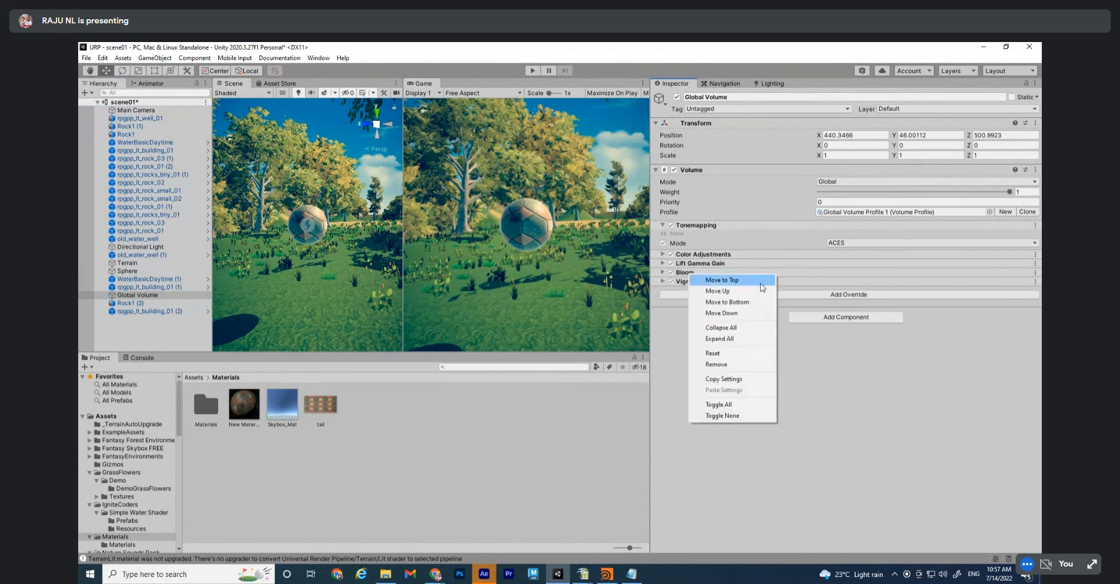
click(714, 364)
click(832, 286)
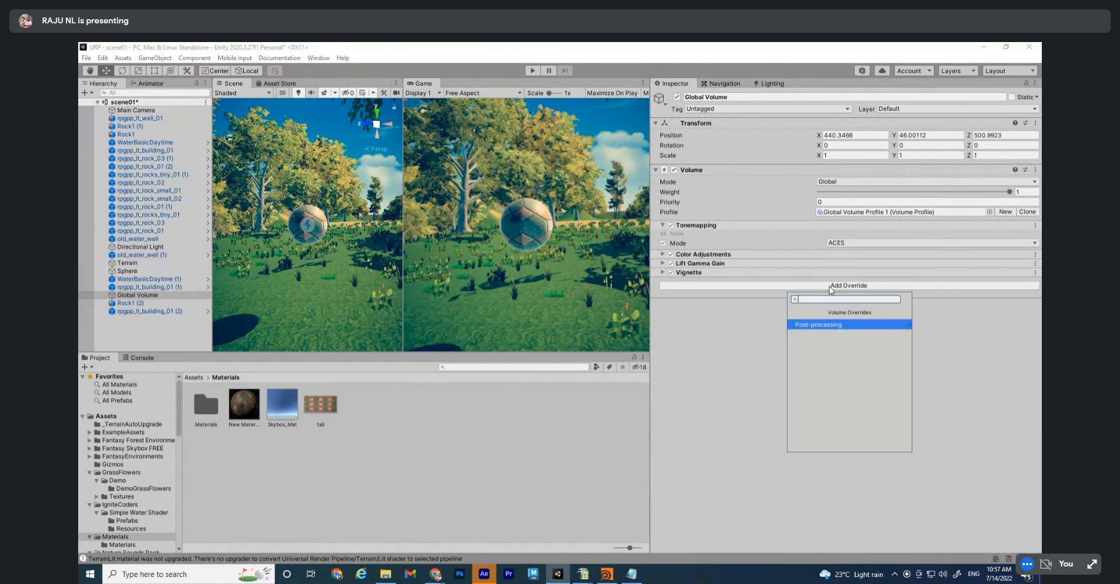
click(827, 325)
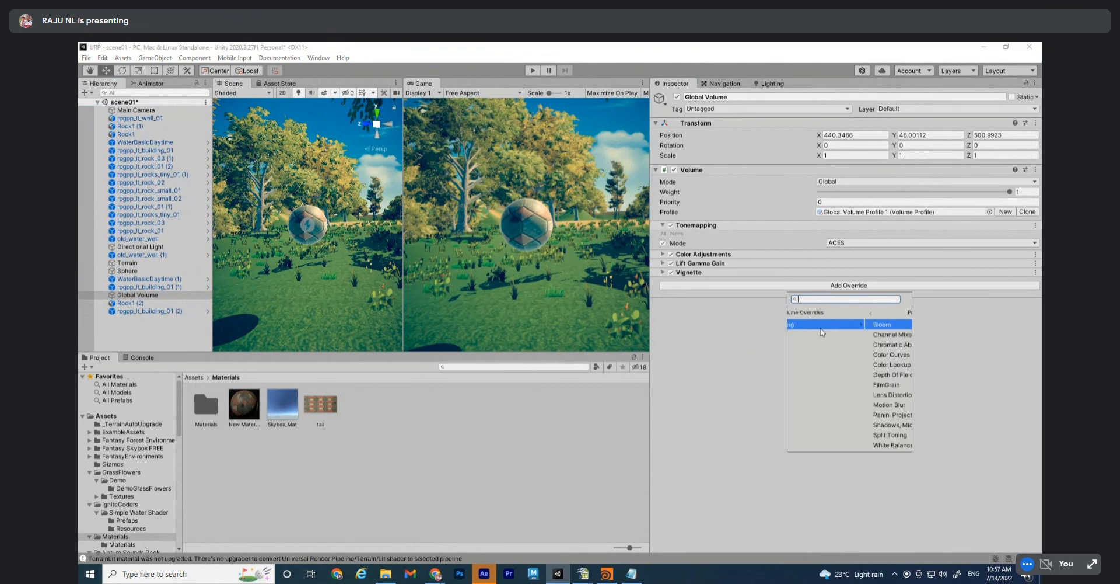
click(821, 326)
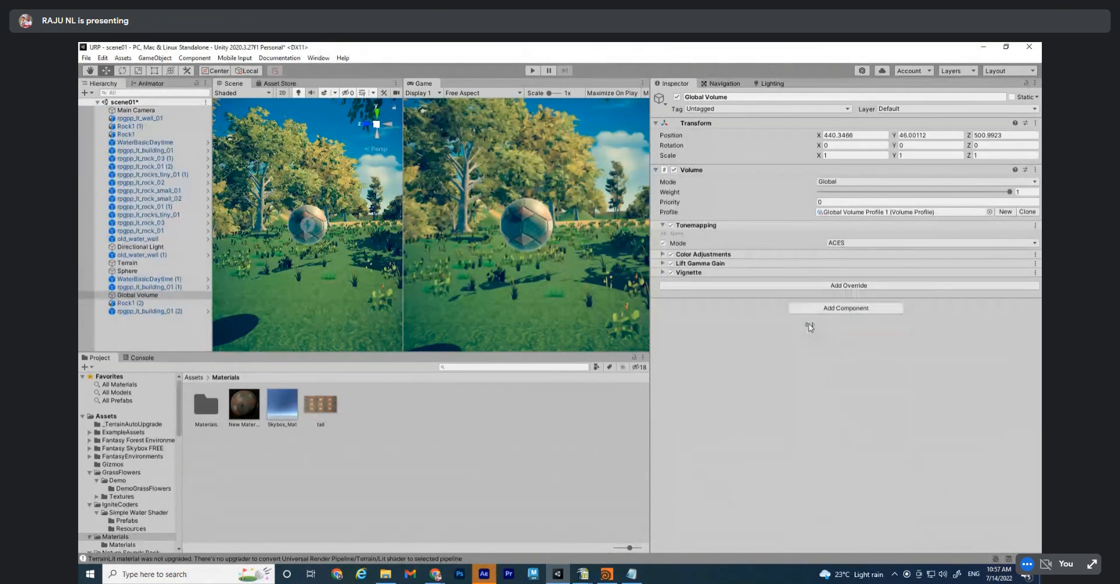
Enable Bloom's Threshold, Intensity, Scatter, Tint, Clamp, High Quality Filtering and Skip Iterations parameters
click(663, 309)
click(664, 318)
click(664, 327)
click(663, 336)
click(664, 345)
click(664, 354)
click(664, 363)
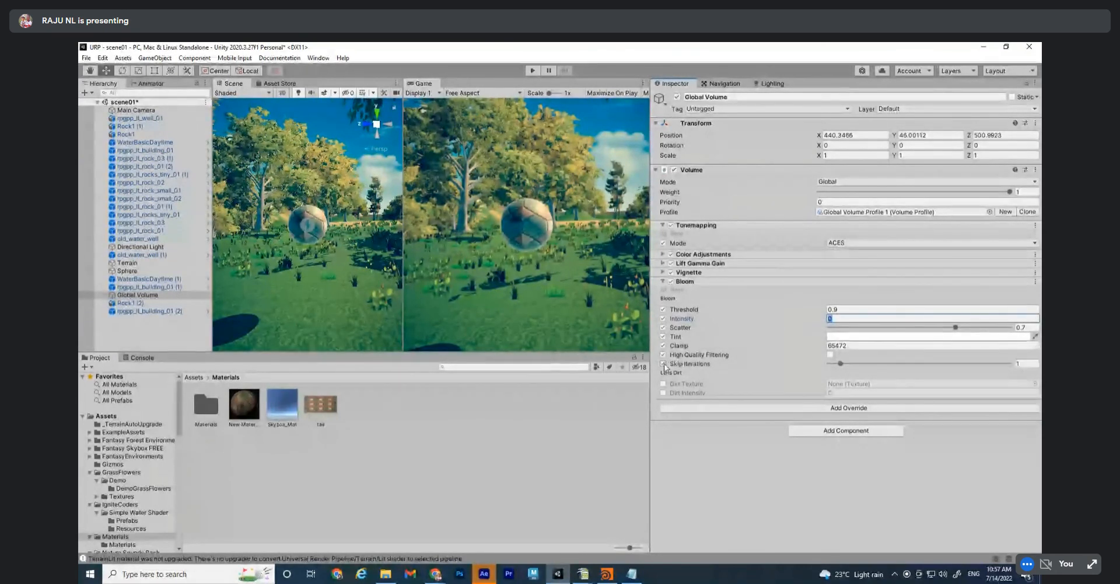
Set Bloom's Threshold and Intensity both to 5 and collapse its settings
click(843, 309)
text(5)
key(Tab)
text(5)
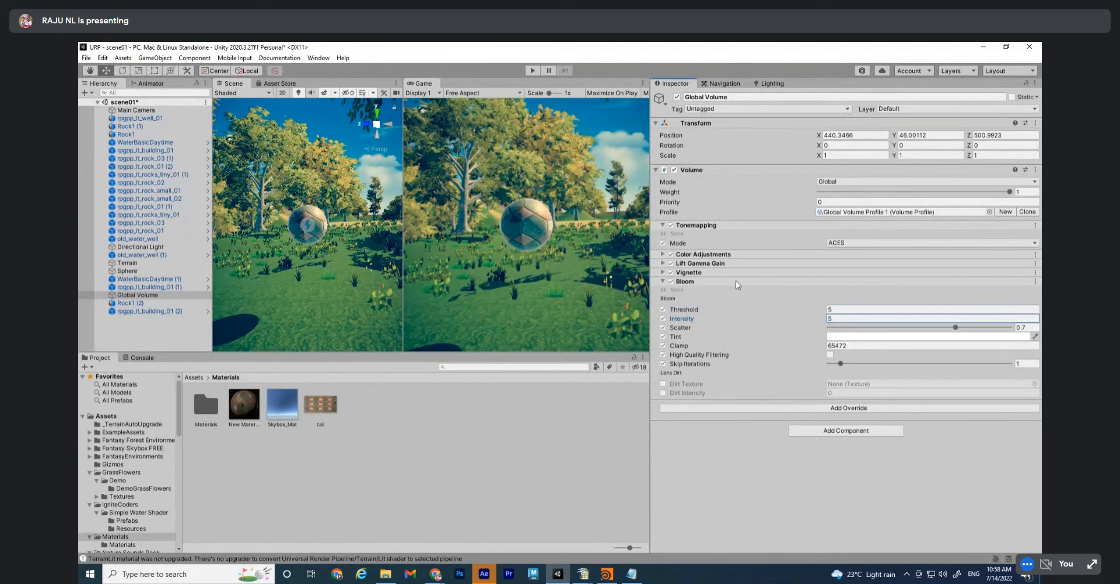
click(663, 281)
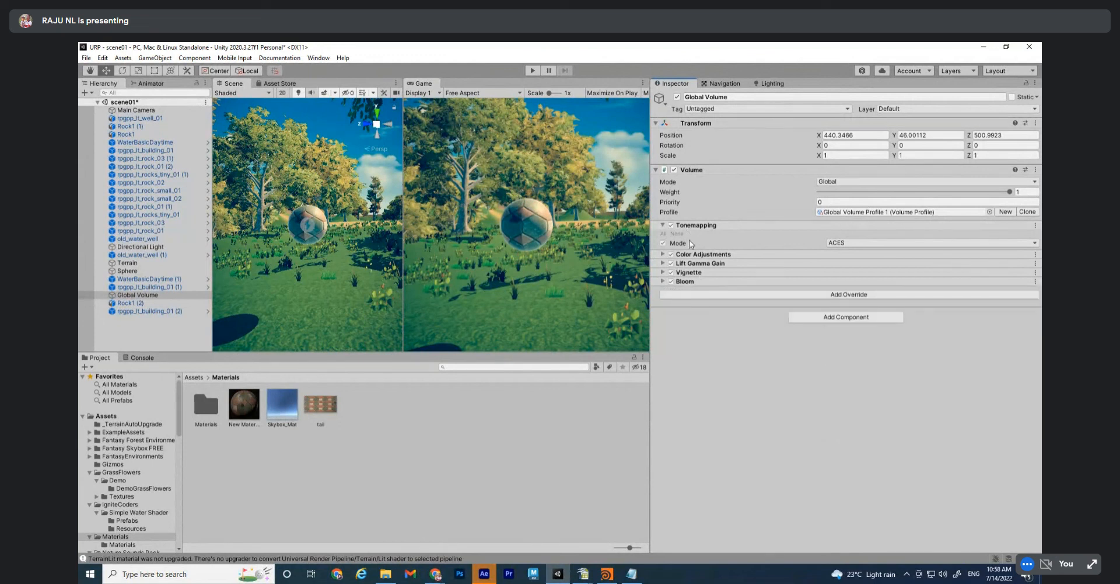
Add a Depth Of Field override to the Global Volume with its mode enabled and set to Gaussian
click(689, 295)
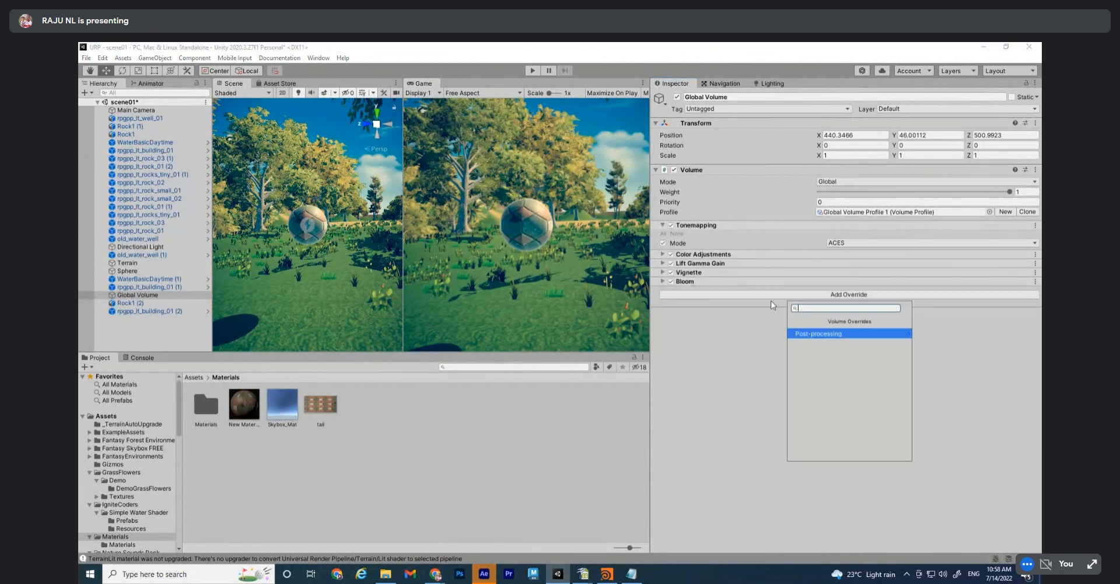
click(827, 374)
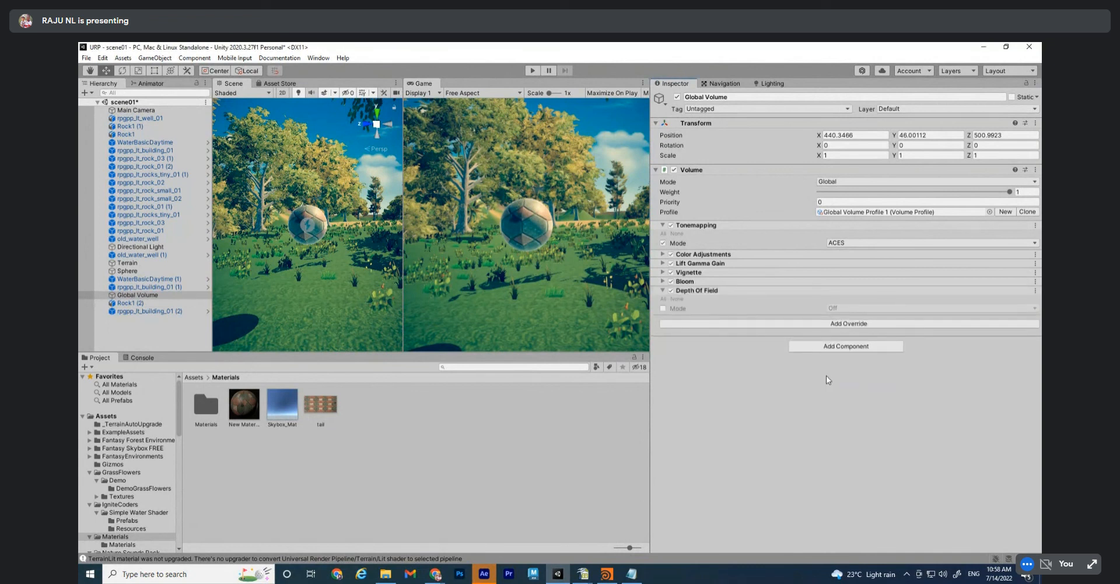
click(664, 309)
click(840, 308)
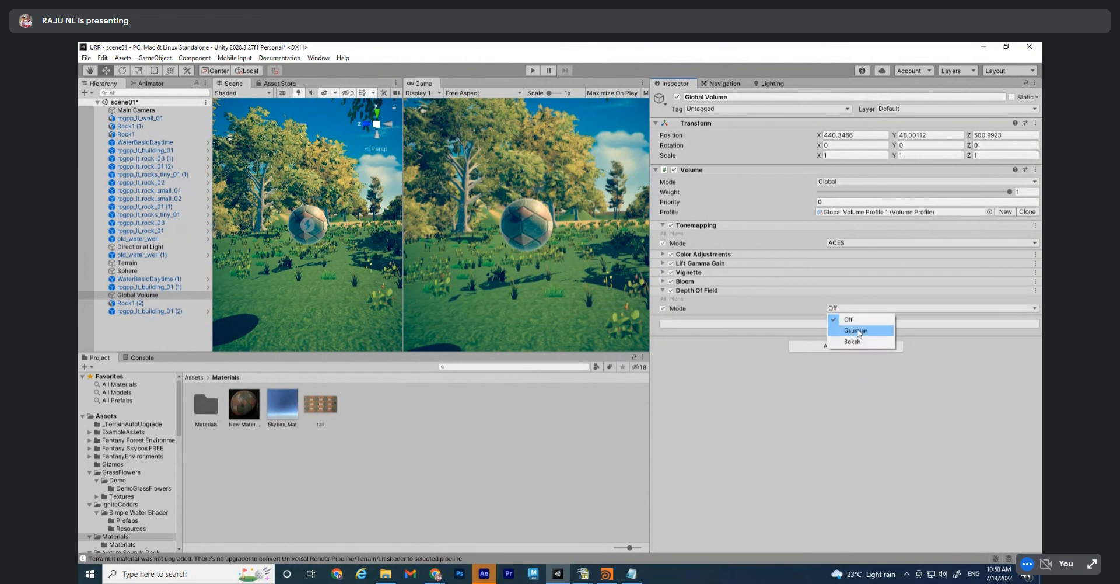
click(856, 329)
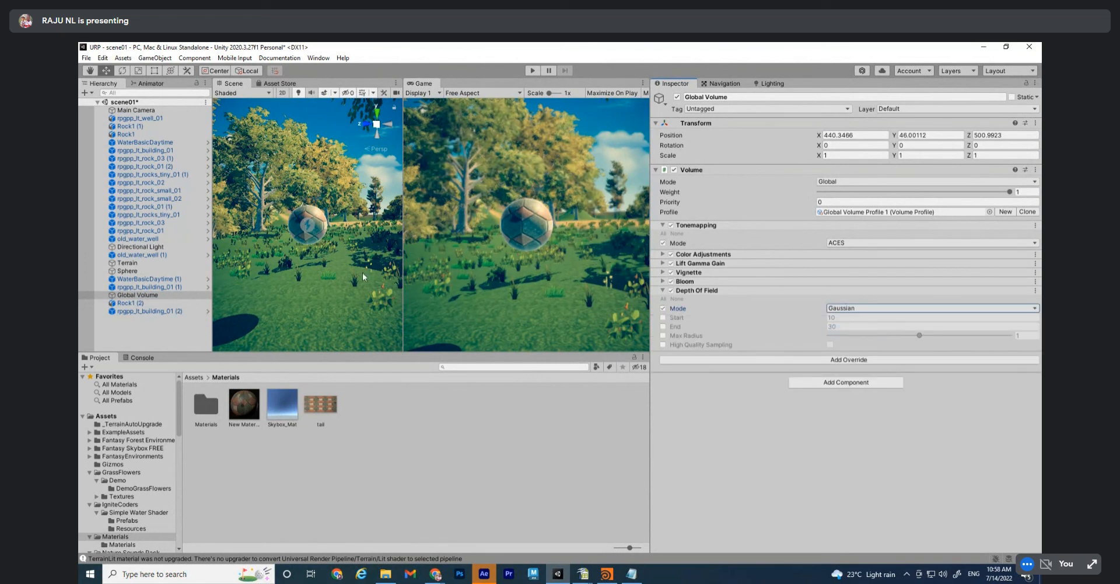
Enable Depth Of Field's Start, End and Max Radius parameters and toggle the effect to compare
click(663, 318)
click(663, 326)
click(663, 336)
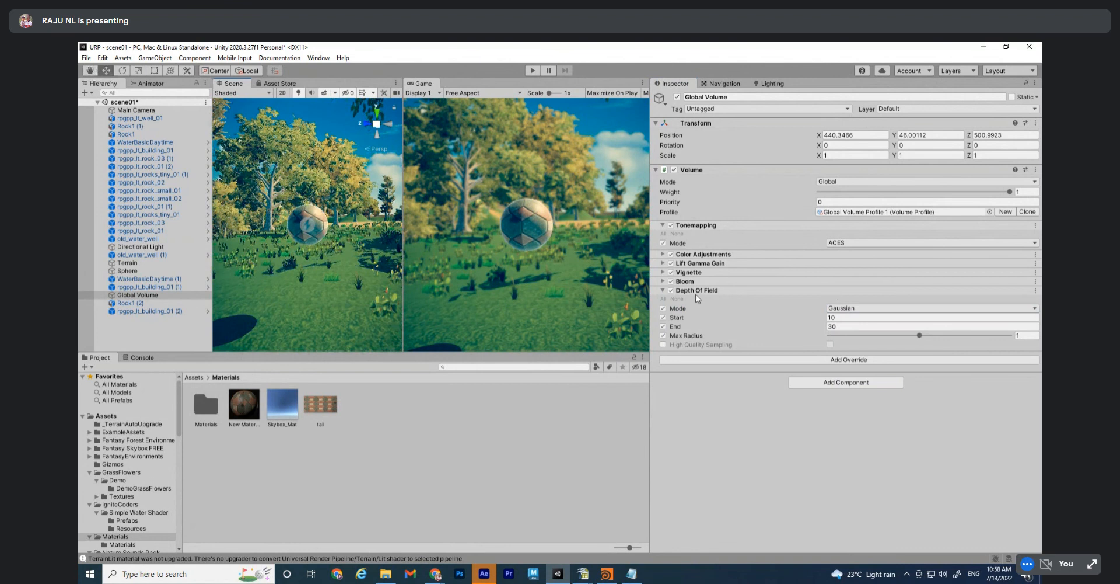
click(672, 290)
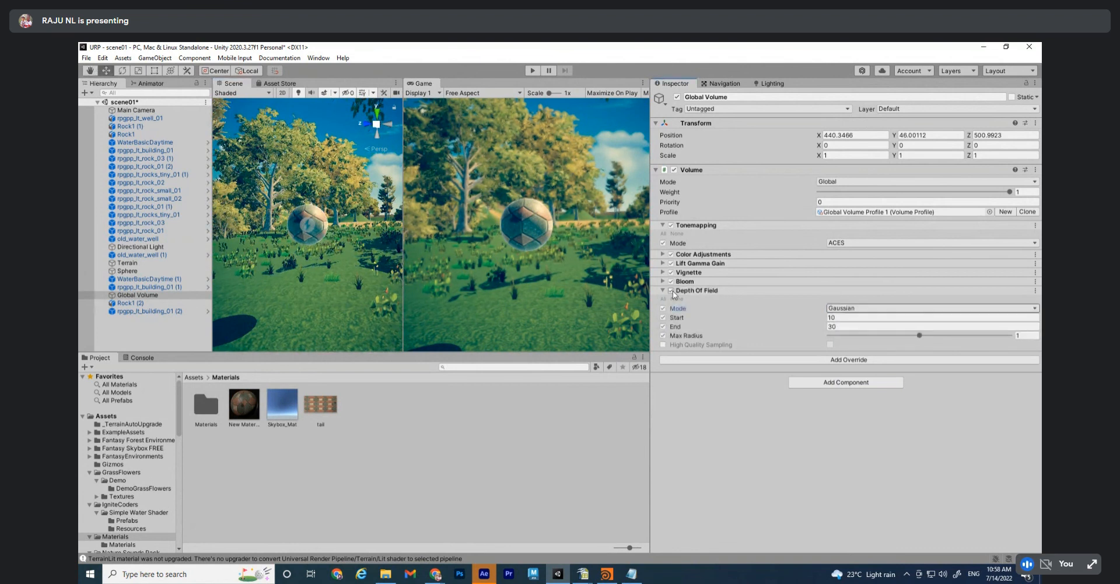
Turn Depth Of Field on and set its Max Radius to 1.47, Start to 20 and End to 50
click(672, 291)
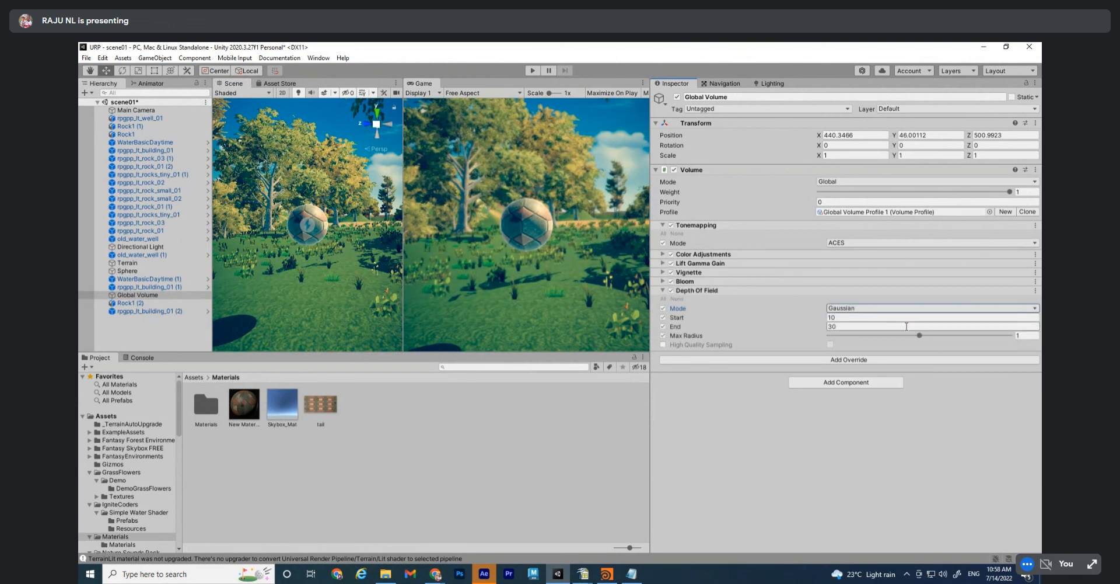
drag(921, 335, 1004, 335)
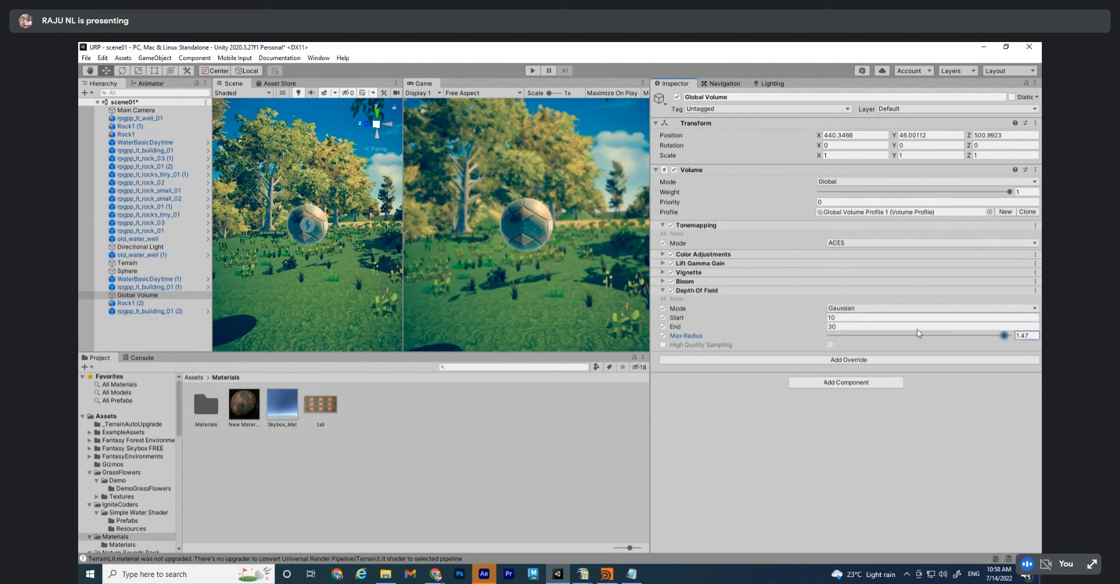
click(839, 316)
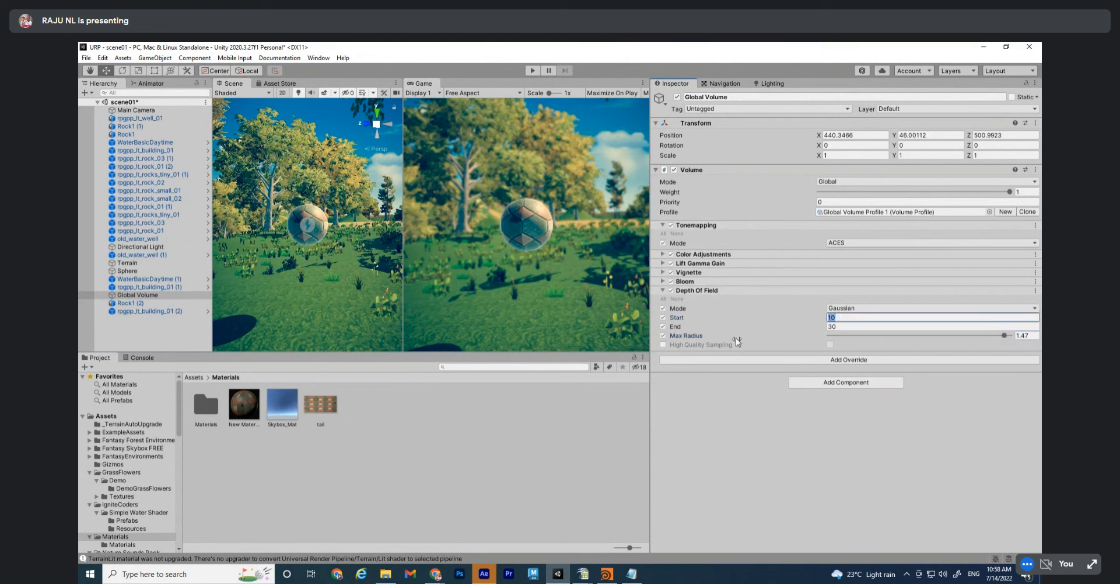
text(20)
key(Tab)
text(50)
Try Depth Of Field Start values of 40 and 5, and toggle the effect to compare
key(shift+Tab)
text(40)
drag(838, 318, 768, 320)
text(5)
double_click(843, 317)
click(671, 289)
click(671, 290)
click(671, 290)
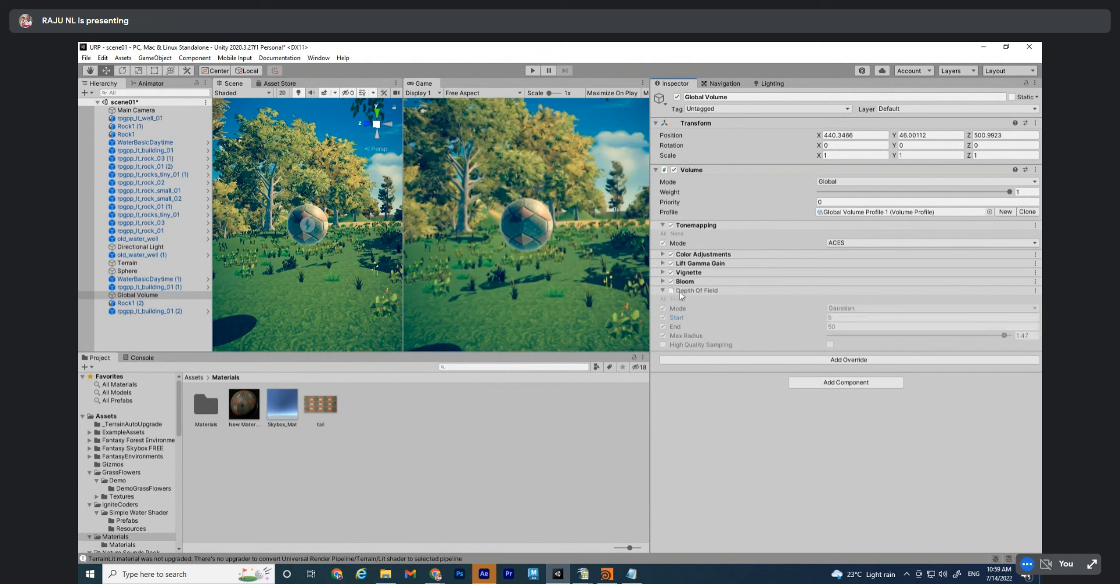
click(671, 290)
Set Depth Of Field's Start to 50 and its End to 100
click(779, 319)
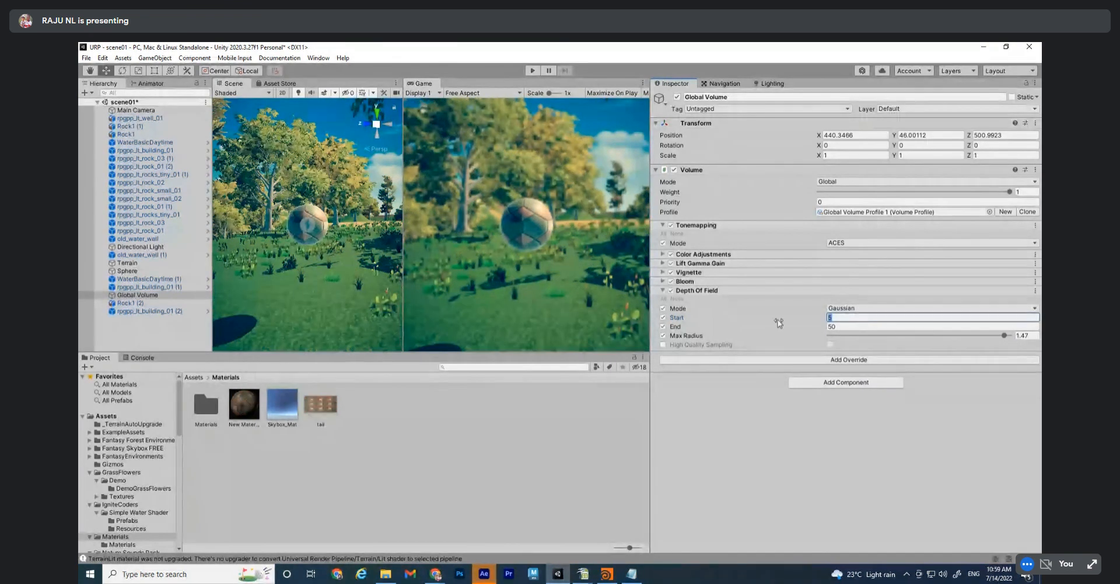
text(50)
click(748, 325)
text(5)
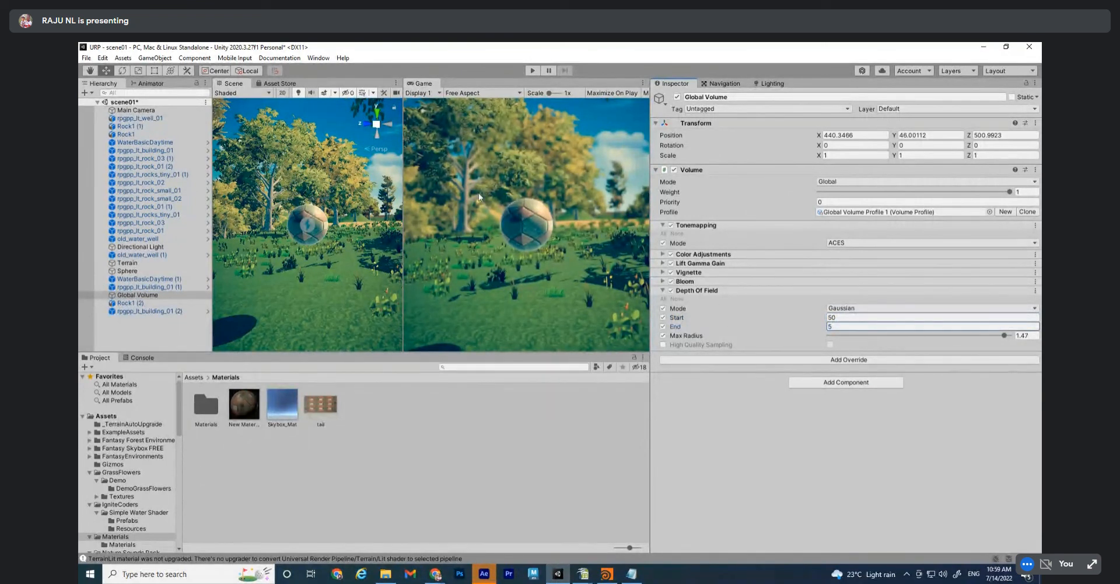
key(BackSpace)
text(100)
click(829, 317)
Switch Depth Of Field to Bokeh mode and enable Focus Distance, Focal Length, Aperture, Blade Count, Blade Curvature and Blade Rotation
click(843, 307)
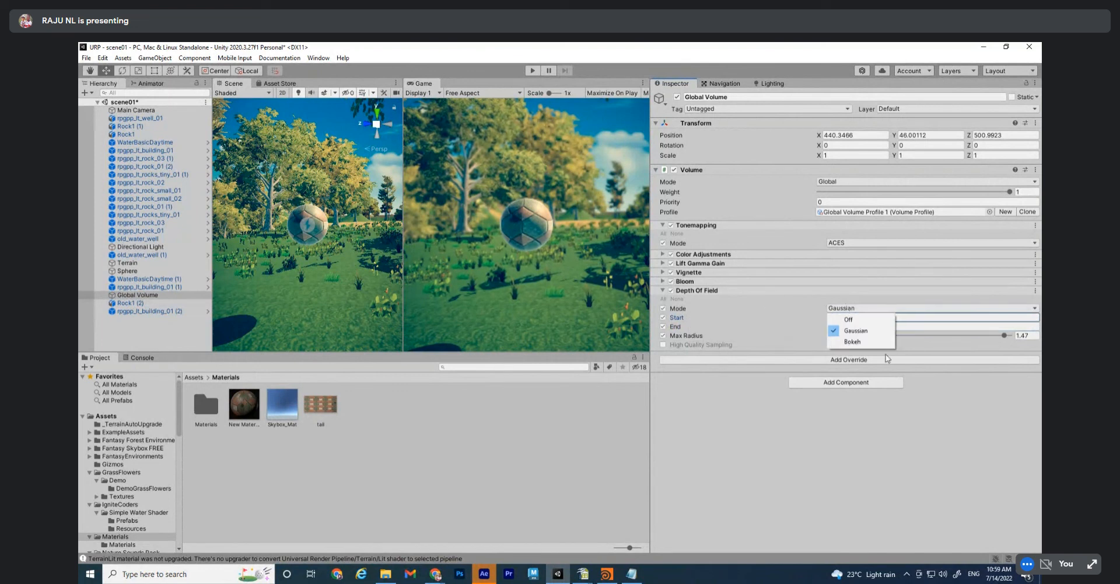
click(850, 340)
click(663, 317)
click(663, 326)
click(663, 335)
click(663, 345)
click(663, 353)
click(663, 362)
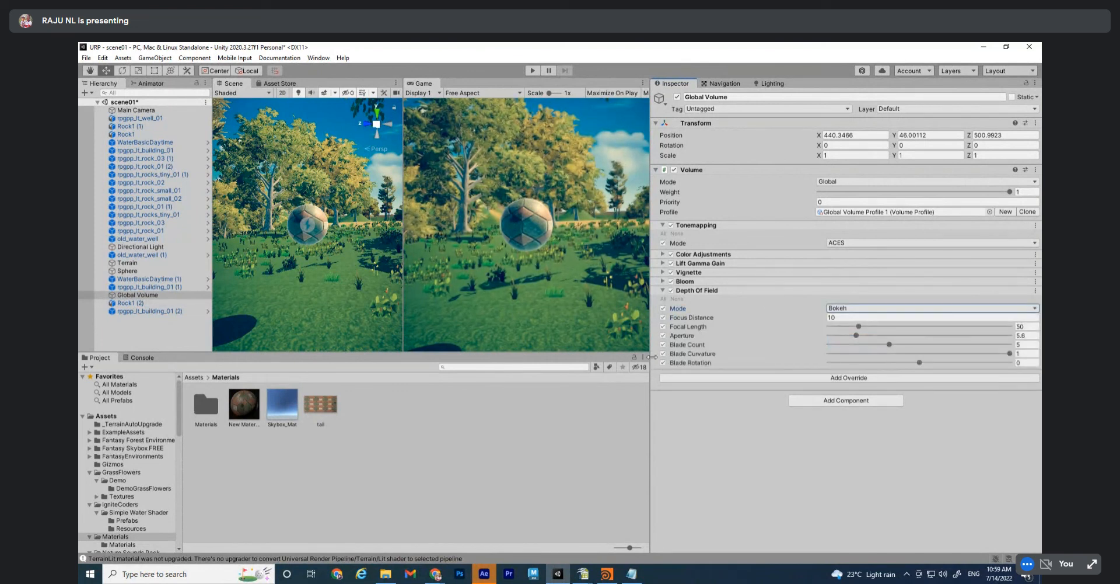
Set the Bokeh Focal Length to 170.5, Aperture to 20.1 and Blade Count to 6
drag(859, 326, 920, 344)
drag(853, 327, 932, 326)
click(885, 336)
click(546, 212)
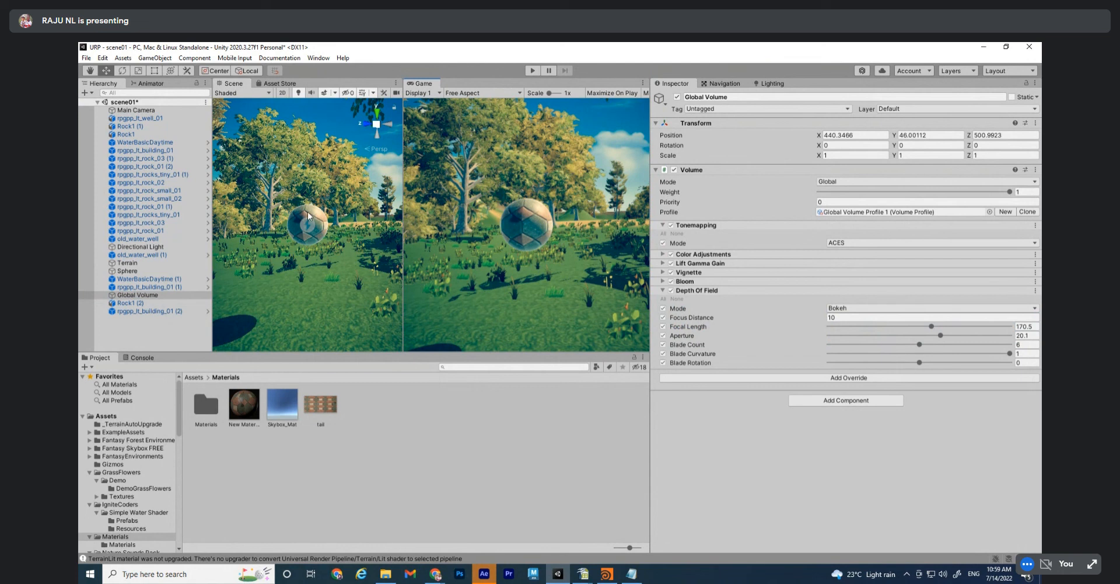
Remove the Depth Of Field override from the Global Volume and save the scene
click(712, 293)
click(711, 293)
click(706, 291)
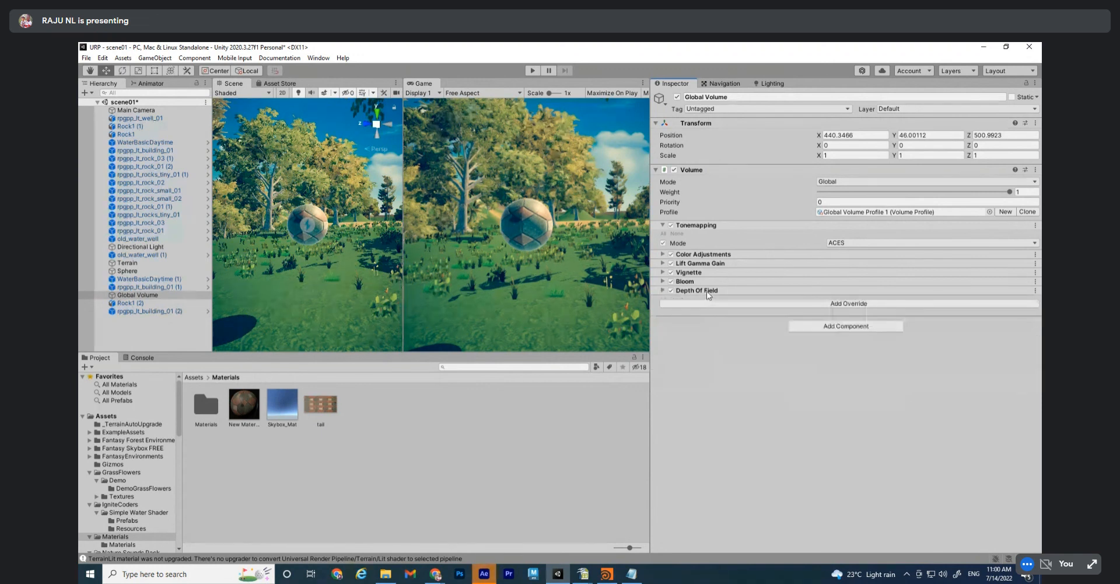
right_click(706, 291)
click(735, 382)
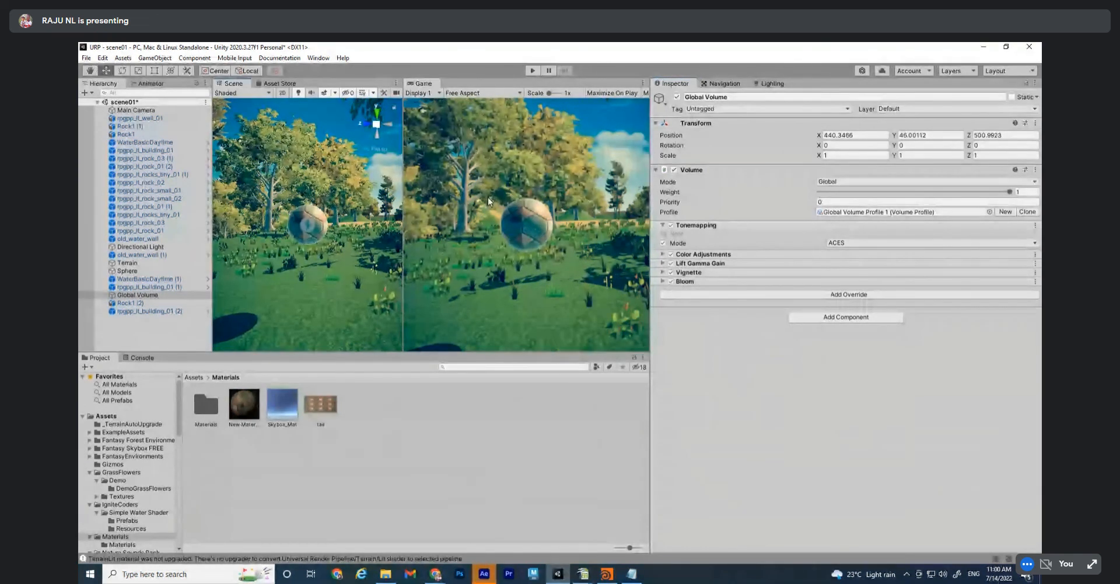
key(ctrl+s)
Select the Global Volume and locate its assigned profile asset in the project files
click(138, 295)
click(978, 211)
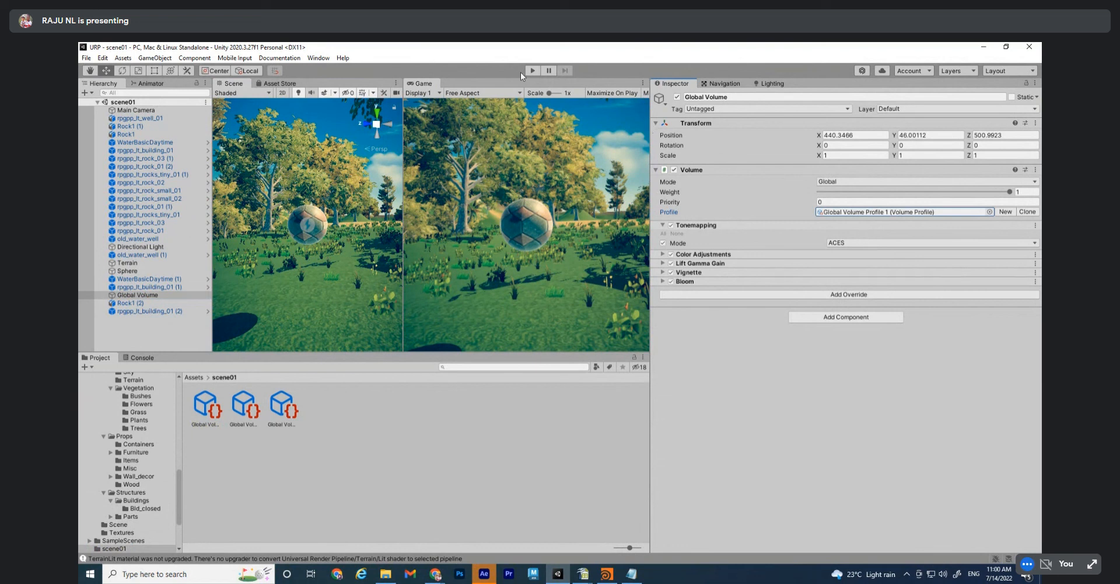
scroll(320, 249, down, 3)
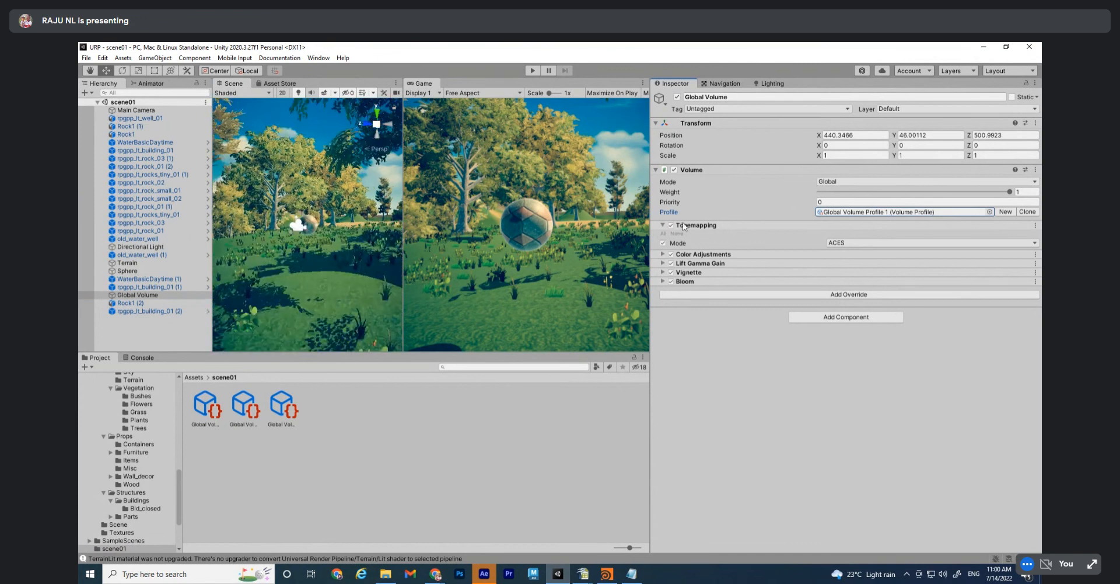
Toggle the Global Volume object off and on repeatedly to compare the scene with and without post-processing
click(678, 98)
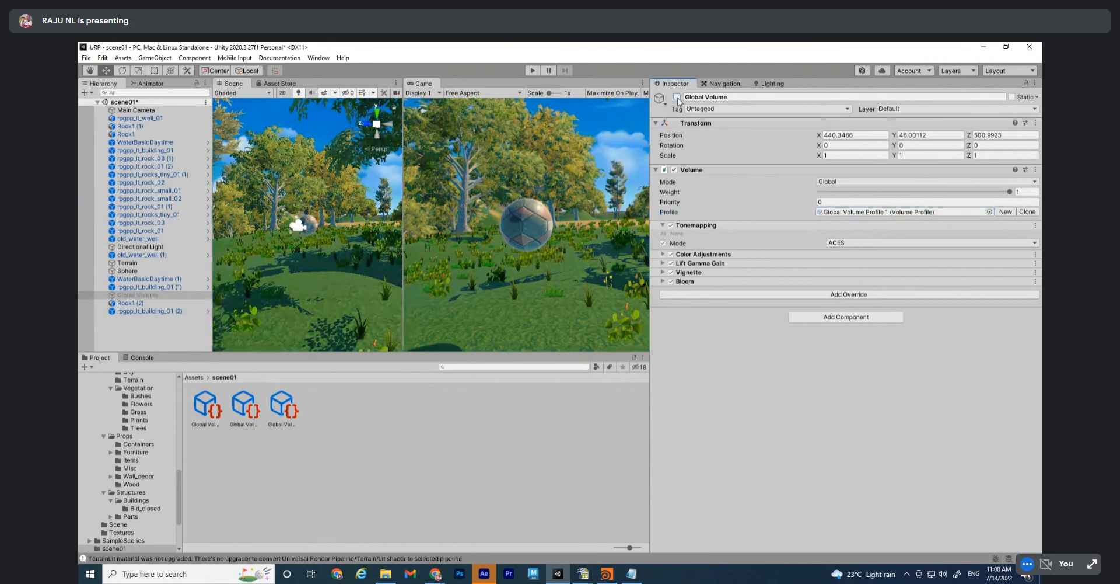
click(677, 97)
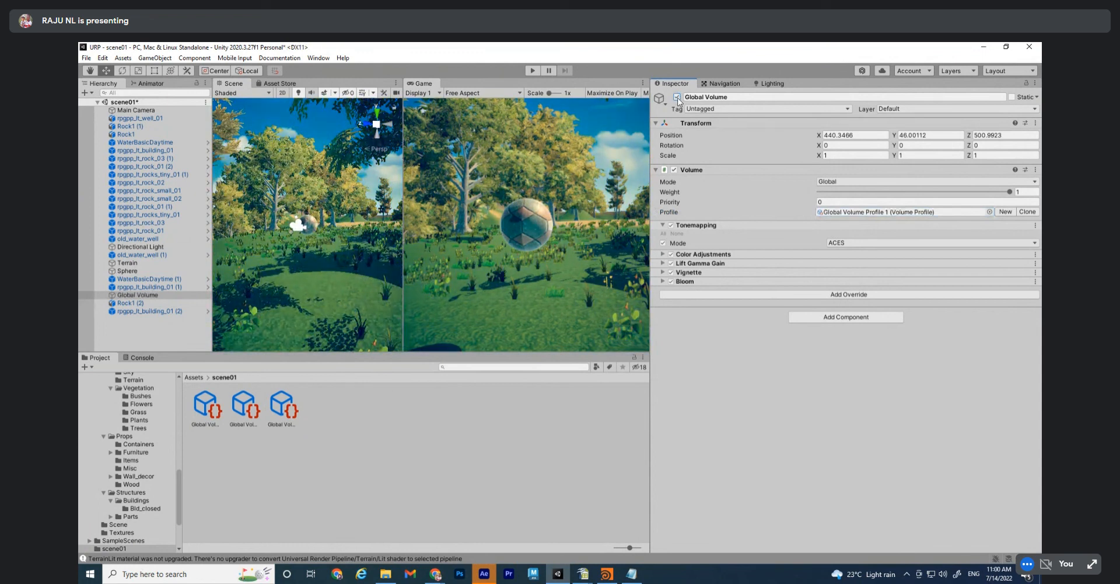
click(678, 98)
click(678, 97)
click(678, 97)
click(677, 97)
click(677, 98)
click(678, 98)
click(678, 97)
click(677, 97)
View the terrain path and lake from above and compare them with the Global Volume off and on
alt+drag(344, 227, 329, 250)
alt+right_drag(330, 251, 373, 315)
alt+drag(374, 315, 331, 285)
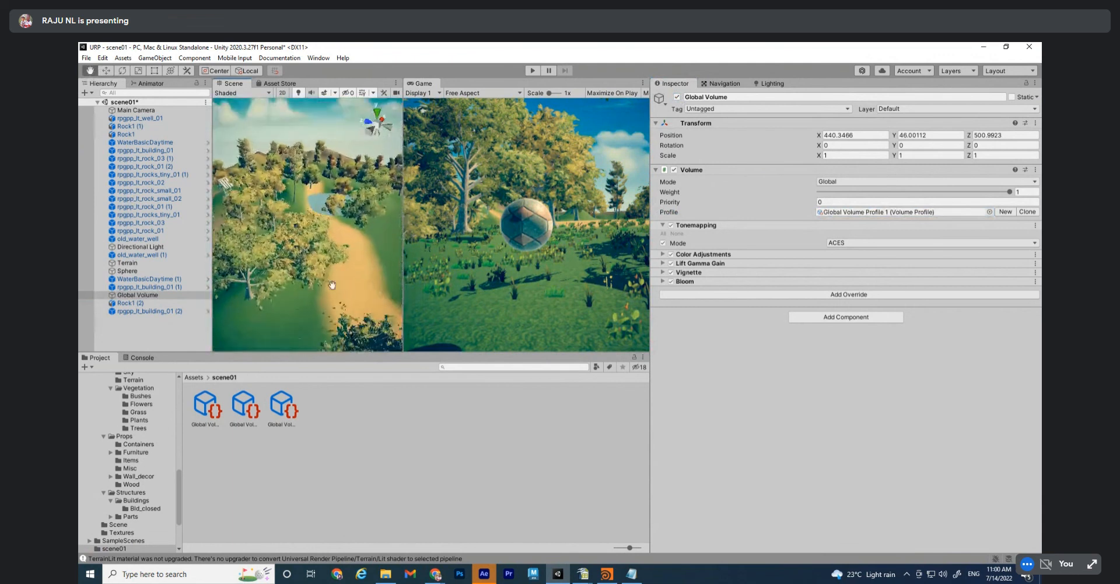
click(678, 97)
click(678, 97)
click(678, 97)
click(678, 98)
click(678, 98)
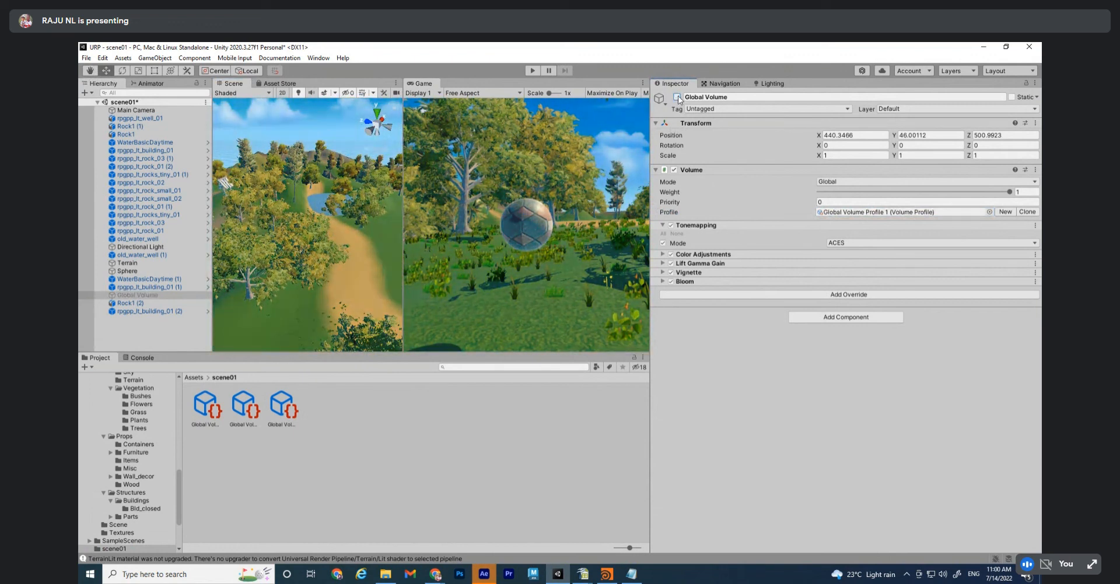
click(677, 97)
right_drag(363, 258, 322, 311)
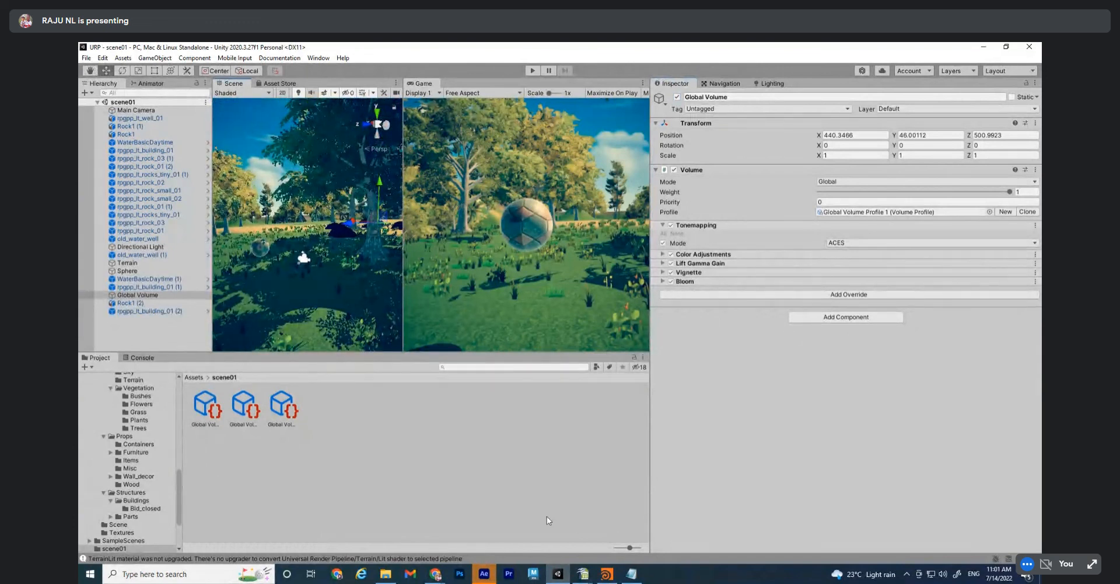
Switch to Chrome, close the Asset Store page with the water results and look through the meeting's participant list
mouse_move(435, 573)
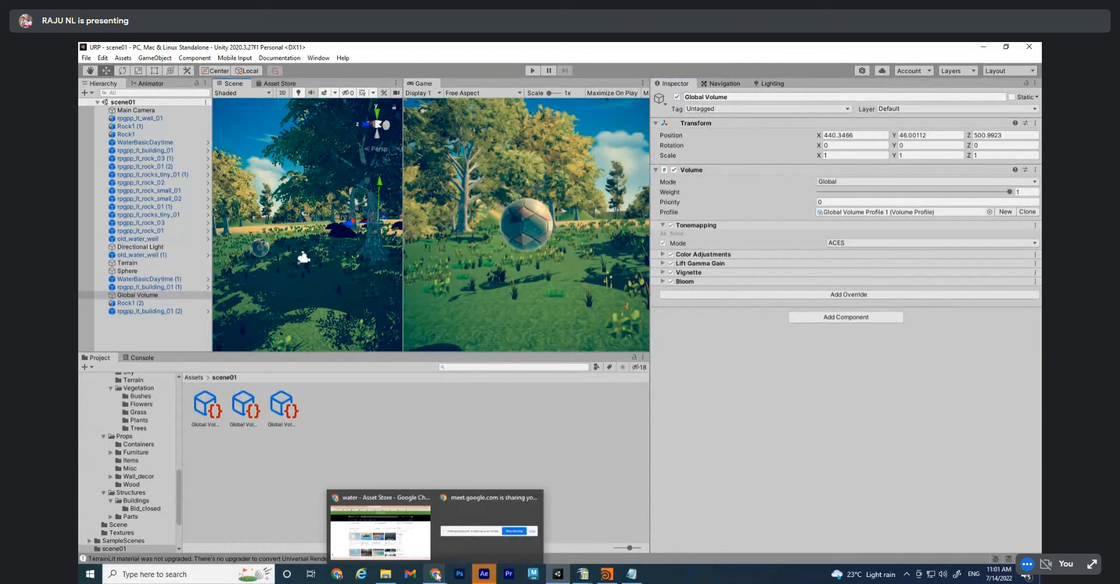
click(380, 522)
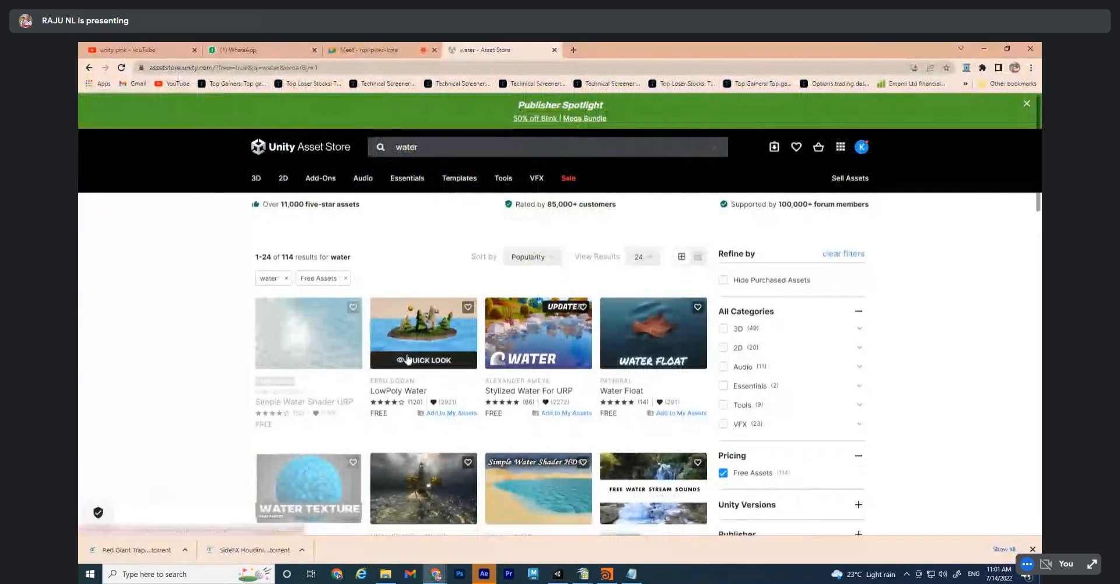
scroll(622, 286, down, 2)
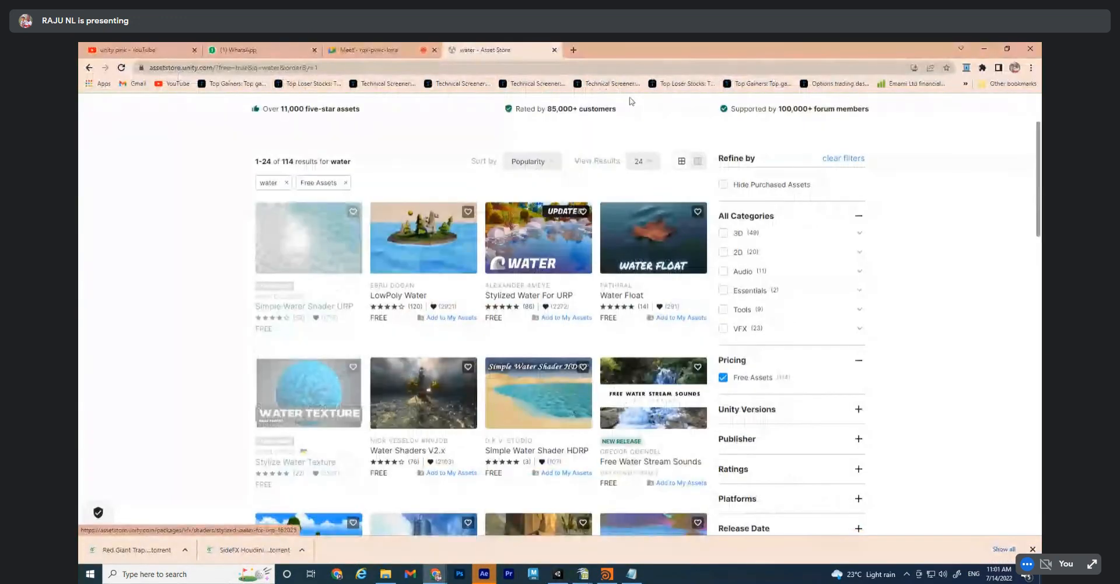
click(555, 50)
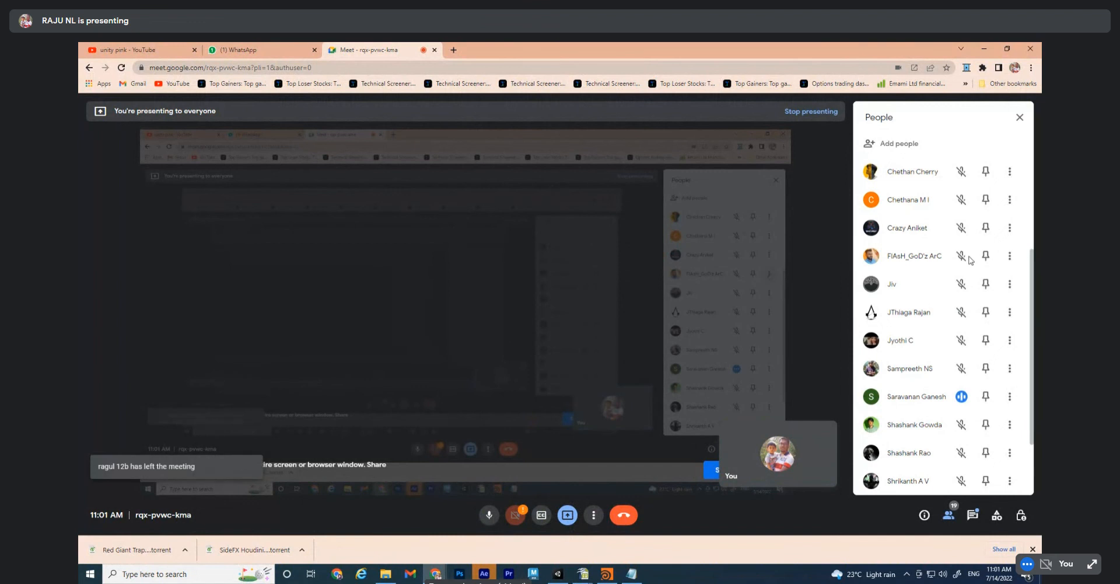
scroll(970, 260, down, 3)
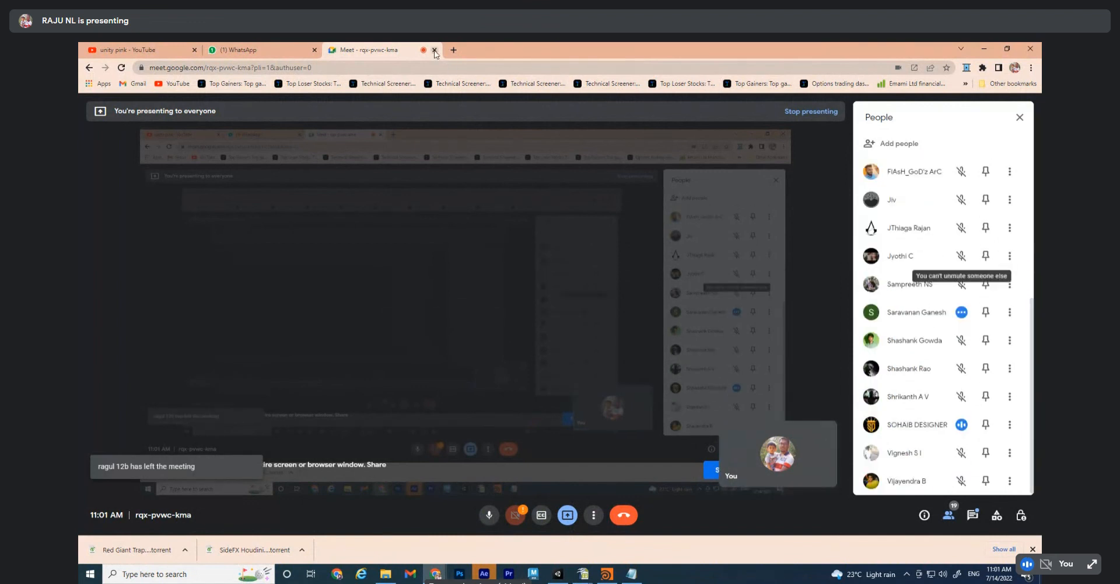